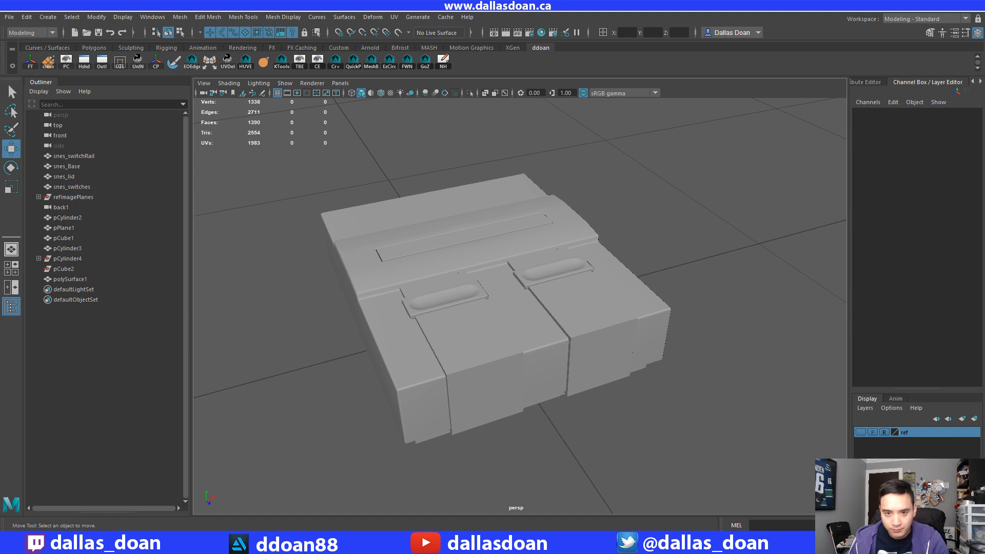
Inspect the console model from the top round to the port recess at the rear.
alt+drag(544, 320, 453, 359)
click(460, 284)
scroll(359, 280, down, 4)
scroll(375, 328, up, 6)
scroll(382, 299, down, 4)
scroll(358, 280, down, 3)
scroll(399, 363, up, 5)
click(481, 398)
scroll(464, 397, up, 6)
scroll(453, 359, down, 2)
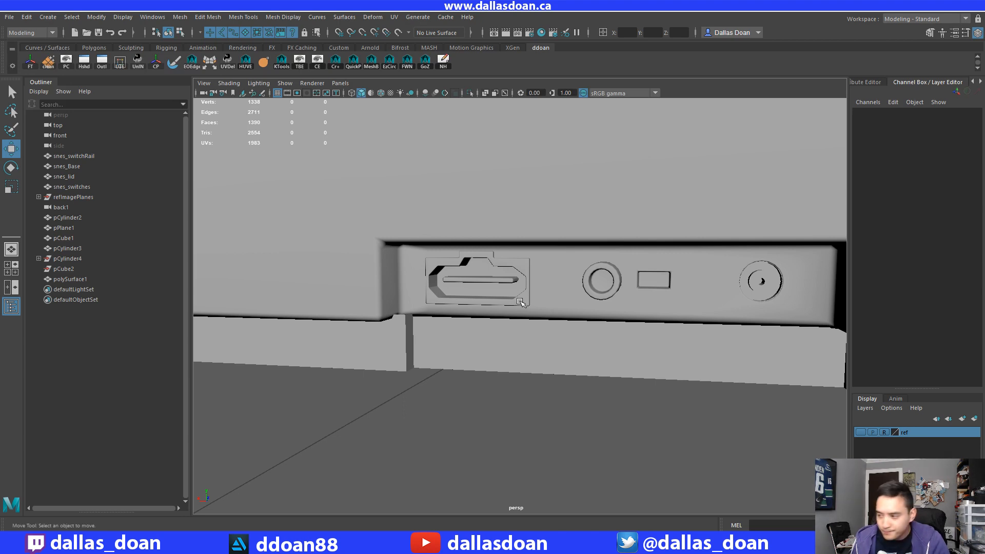
Select snes_Base and frame its rear wall face beside the port recess.
click(391, 354)
key(f)
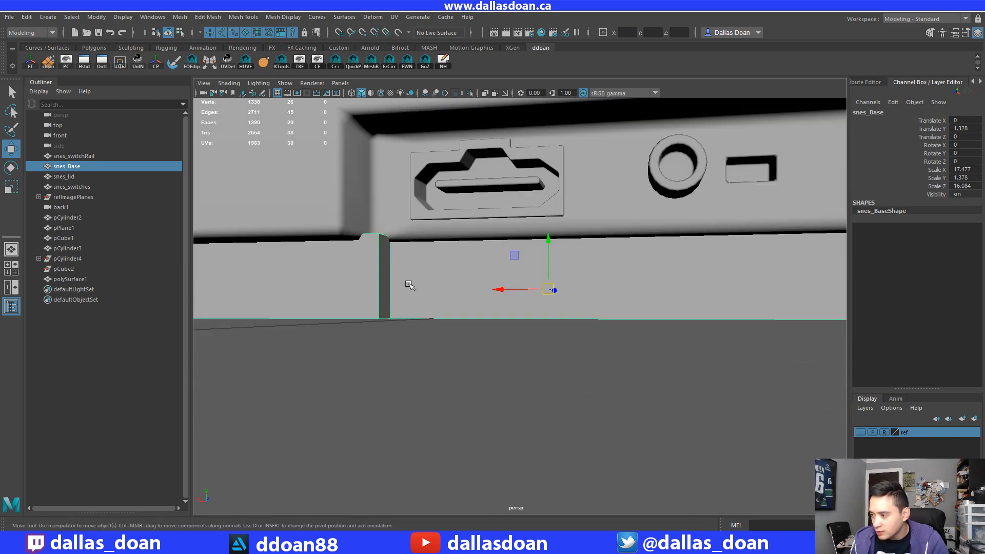
right_drag(409, 248, 407, 293)
click(385, 280)
key(f)
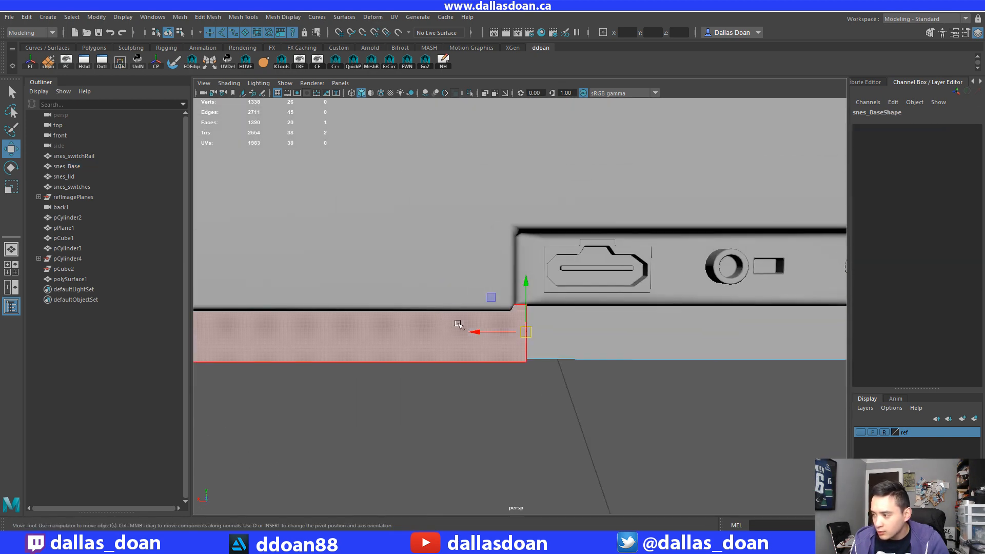
Try to snap the vertices of the underside's lengthwise middle edges along X to the rear notch corner of snes_Base.
drag(473, 332, 496, 230)
scroll(489, 336, down, 5)
right_drag(499, 189, 501, 174)
double_click(489, 183)
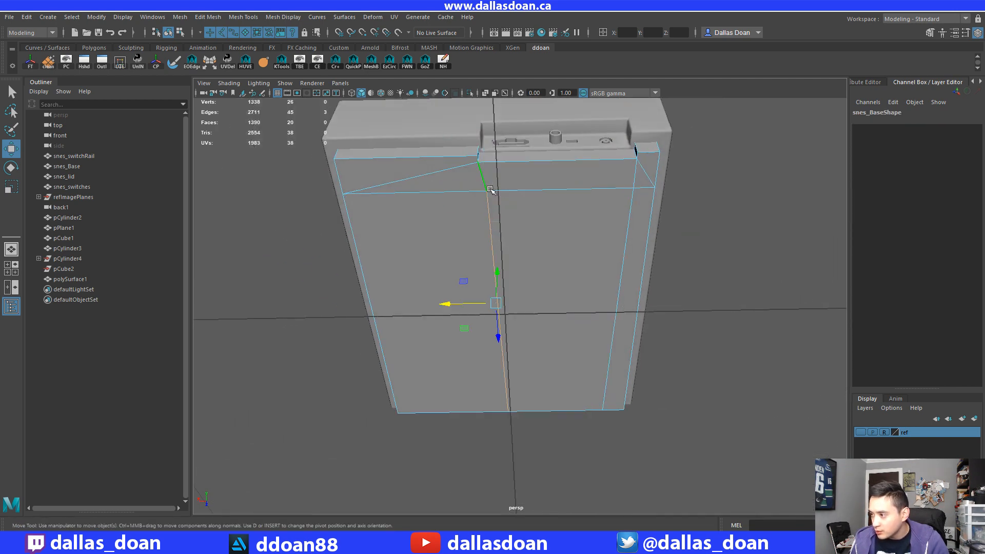
scroll(506, 226, down, 3)
alt+drag(528, 297, 638, 237)
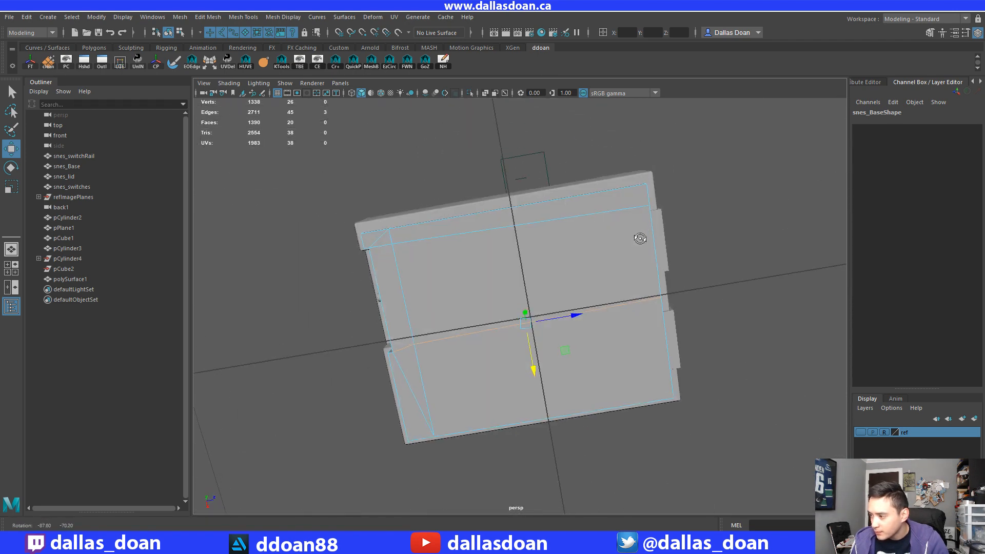
ctrl+right_drag(574, 264, 471, 262)
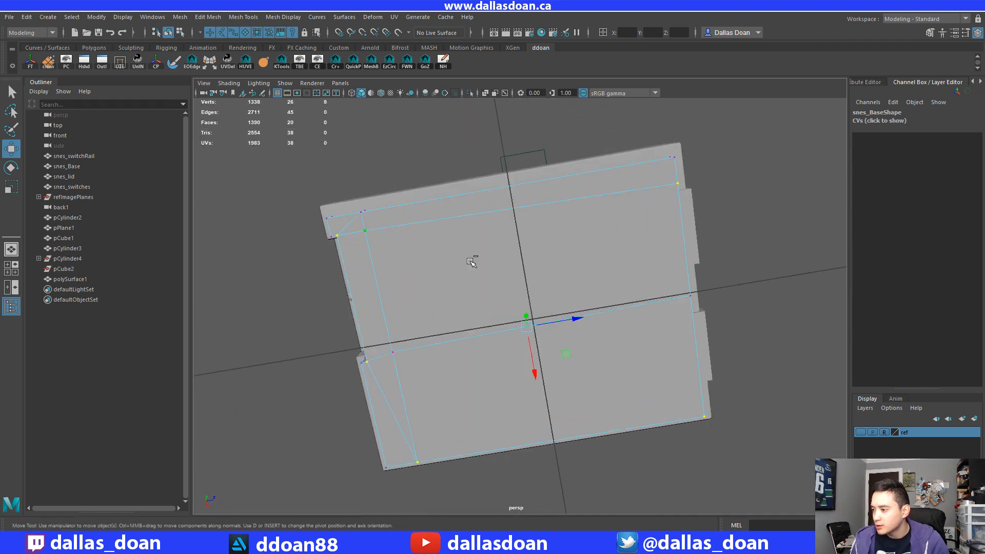
key(ctrl+z)
ctrl+right_drag(545, 253, 470, 258)
alt+drag(542, 302, 475, 327)
click(461, 320)
key(v)
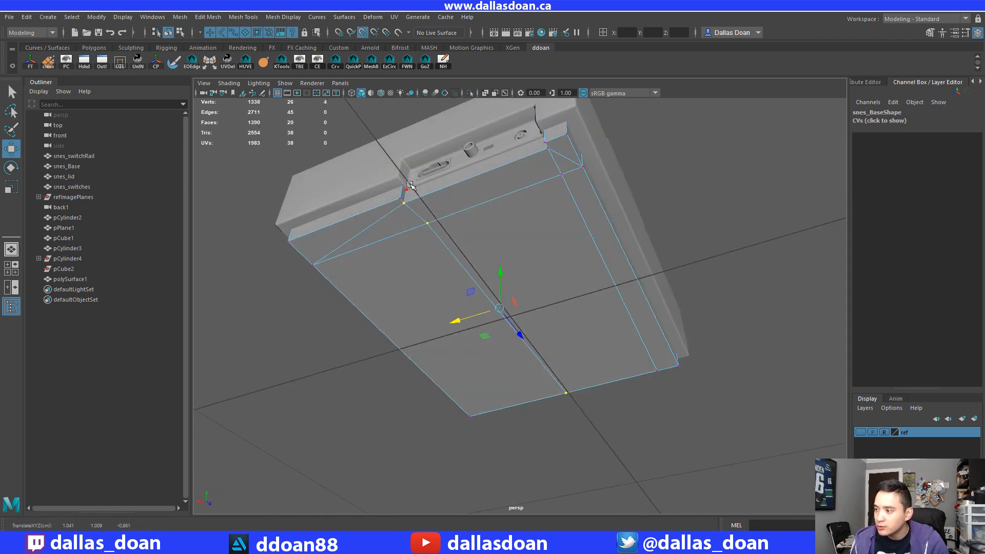
middle_click(408, 185)
alt+drag(432, 261, 456, 250)
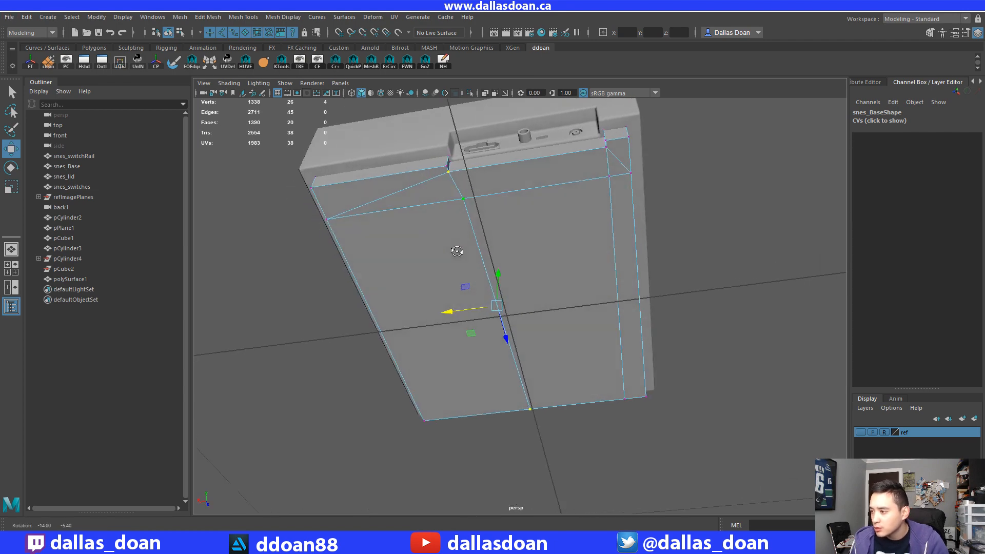
alt+middle_drag(456, 251, 469, 281)
scroll(469, 281, up, 5)
scroll(454, 269, down, 4)
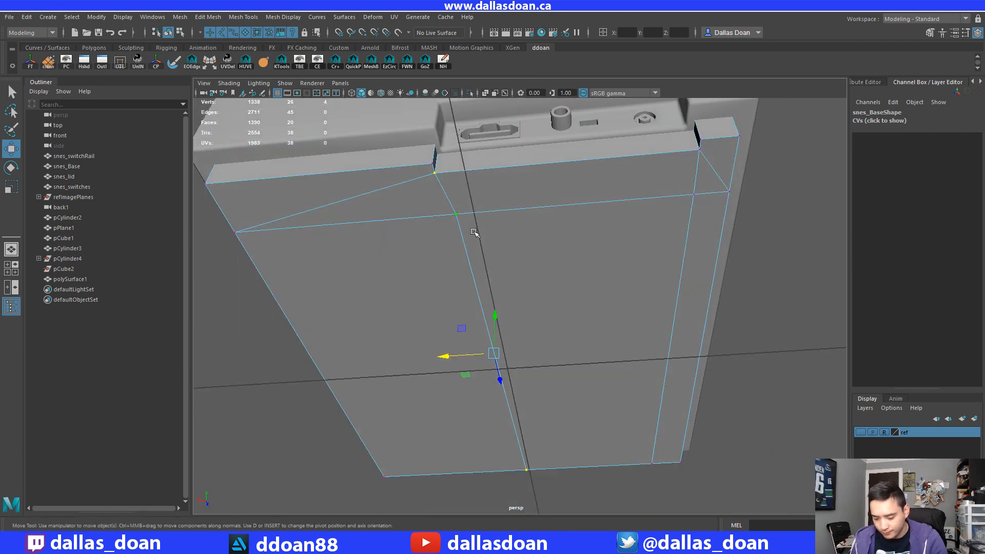
Return snes_Base to object selection and isolate it in the viewport.
key(F8)
key(ctrl+1)
alt+drag(469, 241, 491, 208)
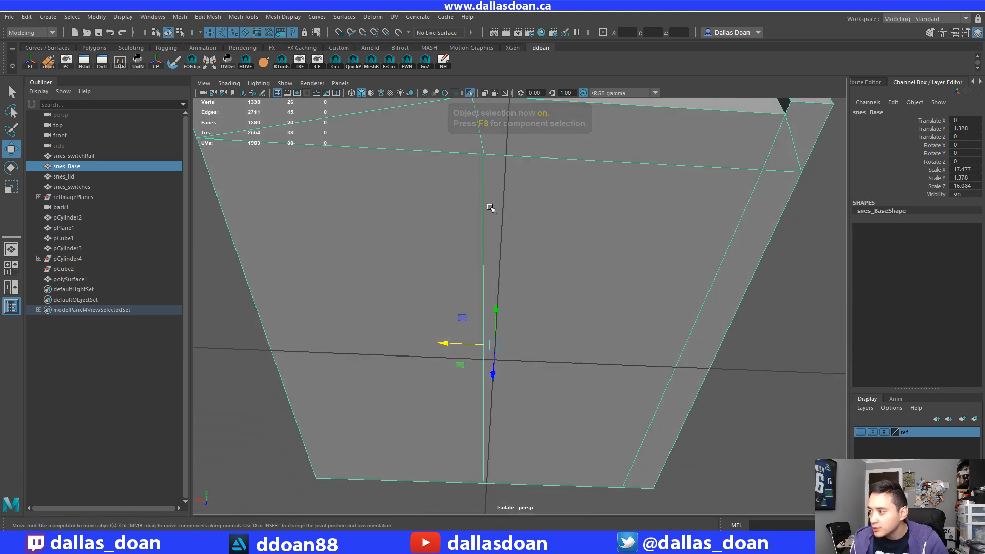
Check the Move tool's snap settings and snap the long middle underside edge's vertices along X into line with the rear notch corner.
right_drag(491, 208, 489, 180)
click(494, 251)
scroll(537, 279, down, 4)
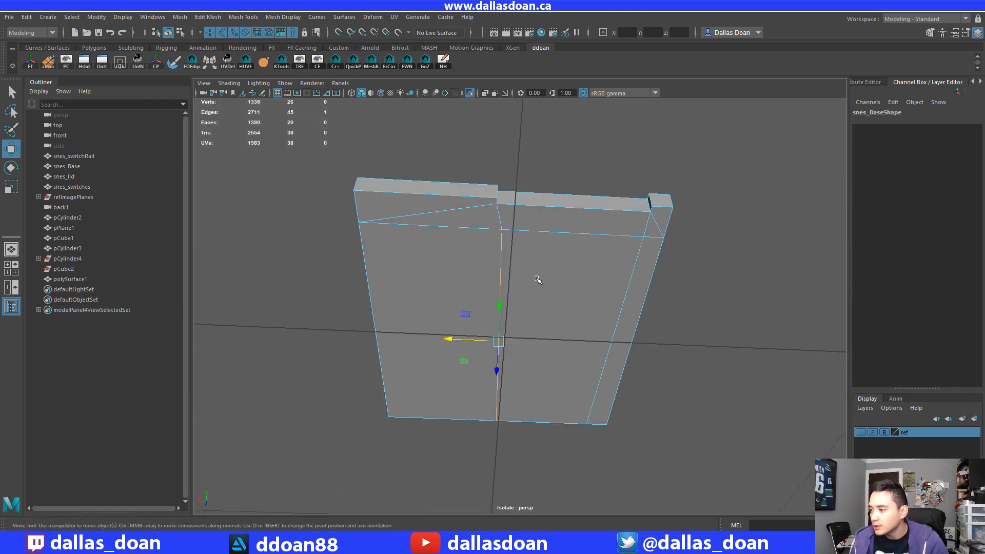
alt+drag(537, 279, 535, 284)
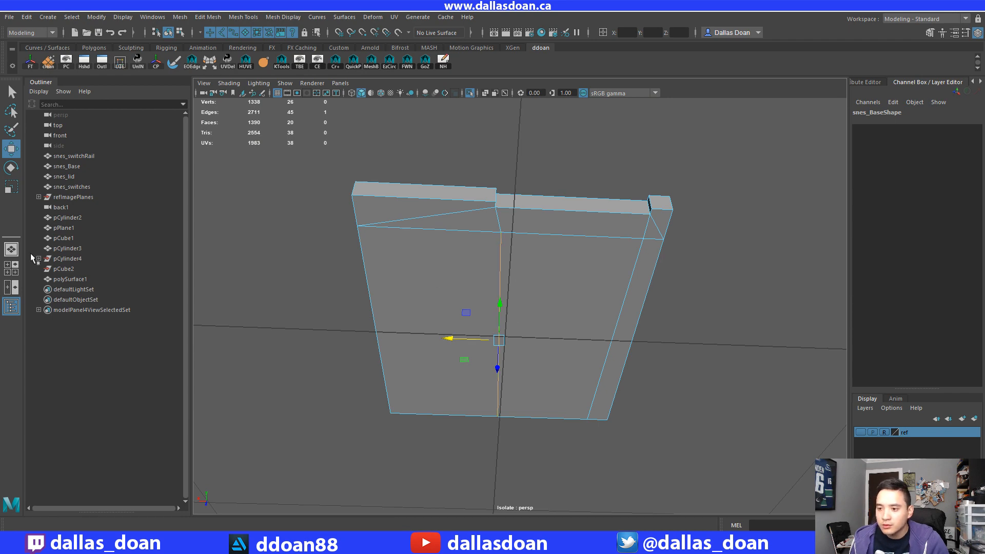
double_click(12, 149)
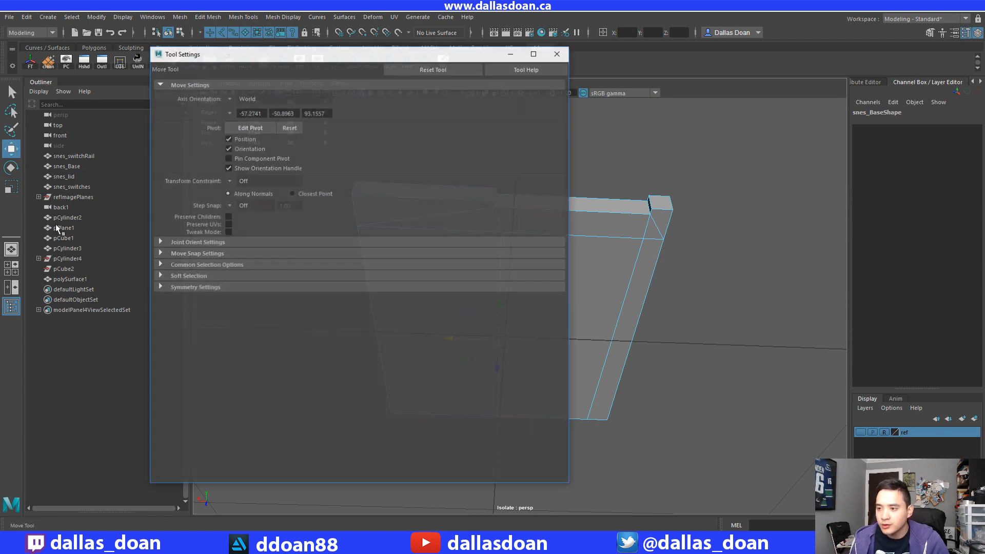
click(175, 254)
click(558, 52)
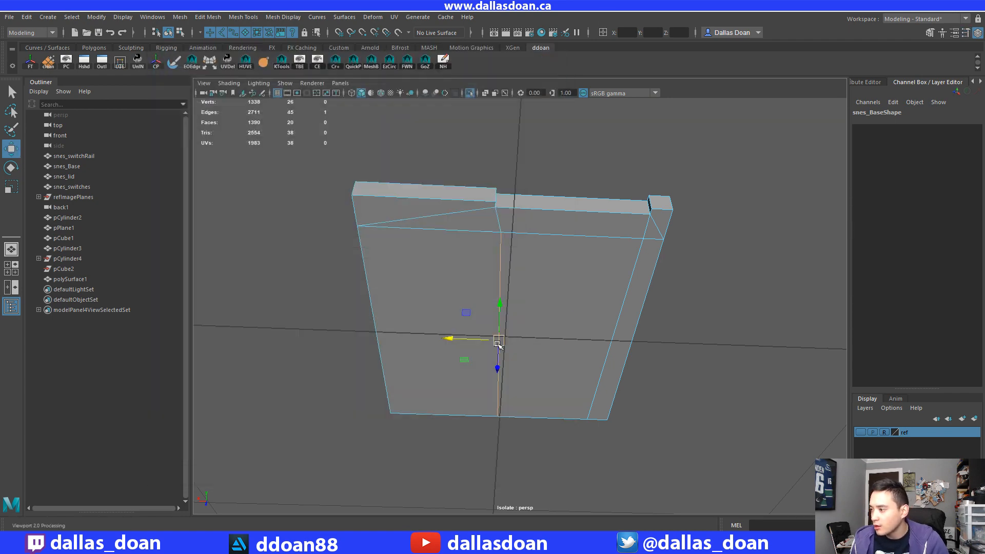
right_drag(480, 326, 442, 313)
key(v)
middle_drag(492, 224, 496, 213)
Return snes_Base to object mode and end its isolation so the whole console is shown, keeping the base selected.
alt+drag(495, 297, 484, 377)
key(ctrl+a)
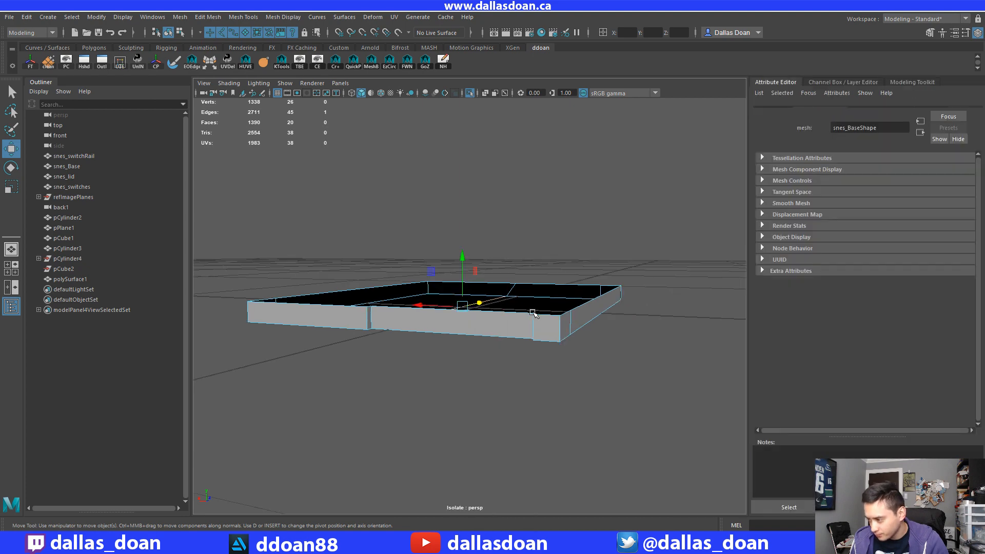
mouse_move(532, 312)
right_down()
mouse_move(527, 343)
mouse_move(519, 320)
mouse_move(550, 341)
mouse_move(544, 311)
right_up()
scroll(497, 321, down, 3)
alt+drag(497, 321, 497, 335)
key(ctrl+a)
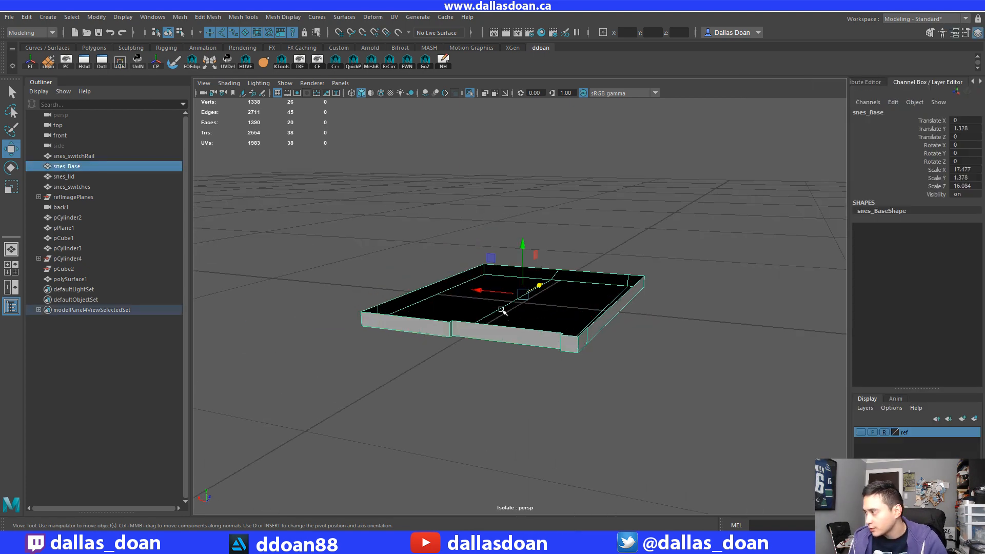
key(ctrl+1)
click(645, 349)
alt+drag(645, 350, 495, 303)
click(511, 324)
click(495, 299)
alt+right_drag(465, 304, 441, 321)
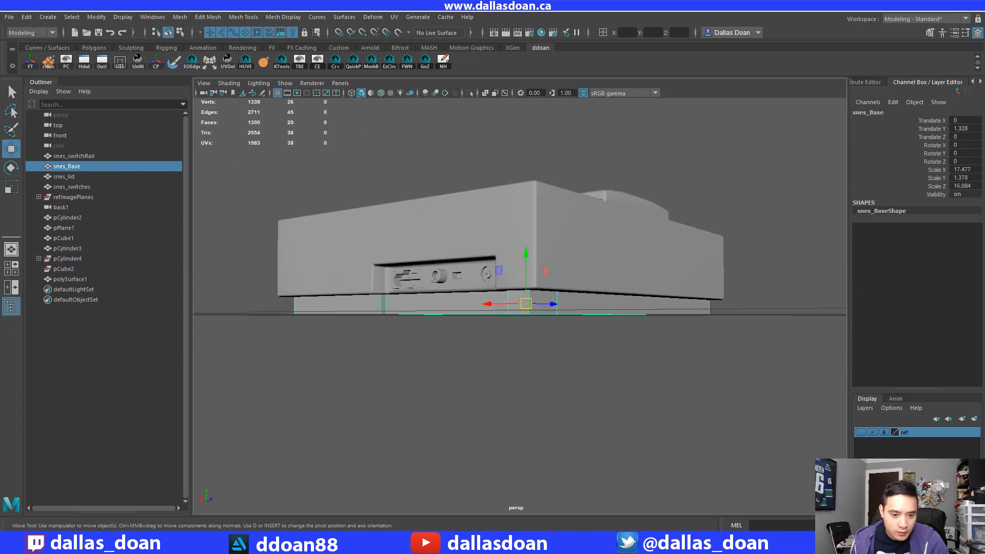
Switch to Photos and examine the rear view of the console in snesbak.jpg.
drag(0, 77, 410, 47)
key(Left)
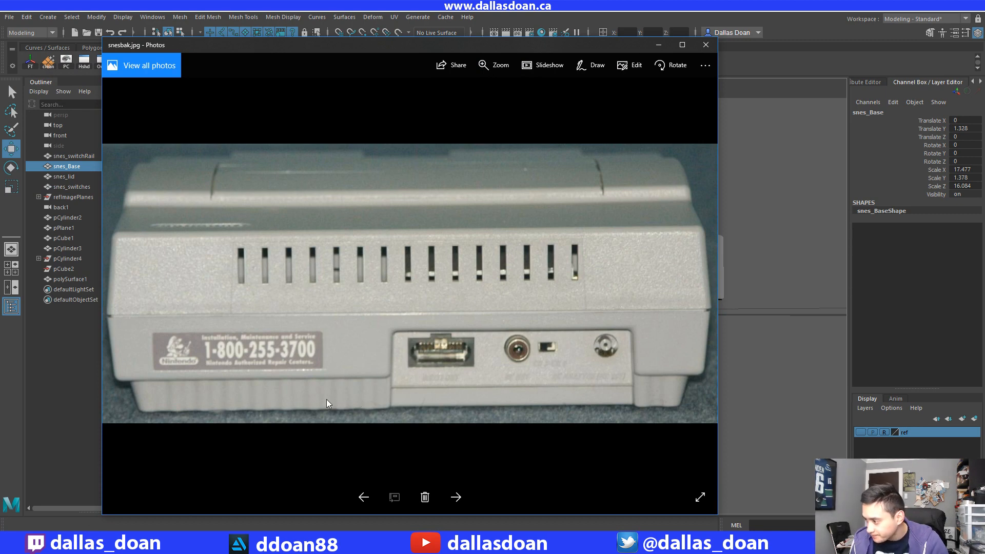
drag(529, 52, 0, 59)
Isolate snes_Base, snap the front wall's upper middle vertex along X above the vertex below it, and show the full model again.
alt+drag(400, 275, 506, 282)
right_click(506, 234)
key(ctrl+1)
right_drag(504, 232, 475, 232)
click(483, 232)
key(v)
drag(530, 231, 517, 269)
scroll(534, 262, down, 2)
right_click(579, 245)
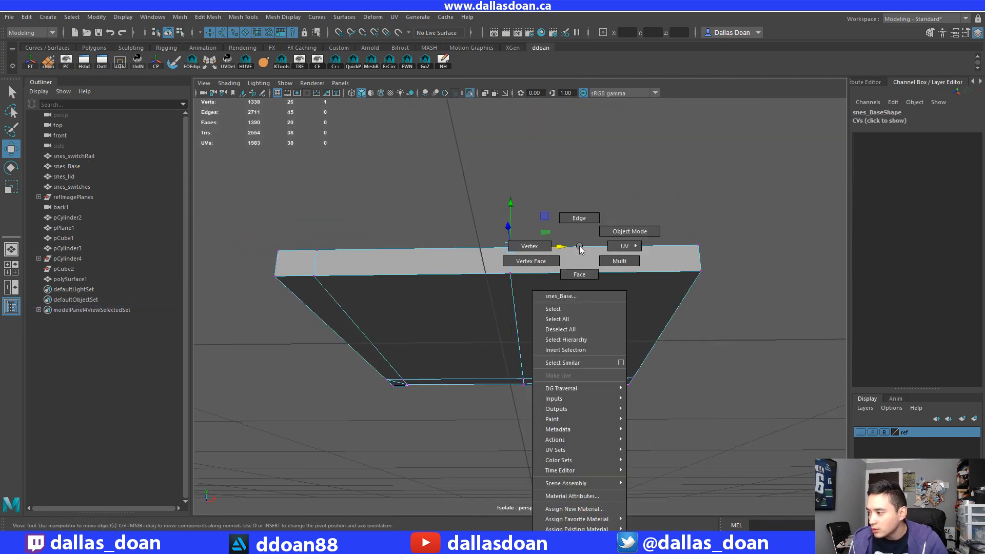
right_click(581, 248)
right_drag(580, 254, 581, 311)
key(ctrl+1)
Examine how the base fits under the console from below, the sides and the front.
scroll(587, 314, down, 4)
alt+drag(587, 315, 575, 339)
scroll(544, 334, up, 4)
scroll(544, 335, down, 4)
scroll(543, 345, up, 5)
scroll(418, 323, down, 4)
alt+drag(418, 325, 534, 346)
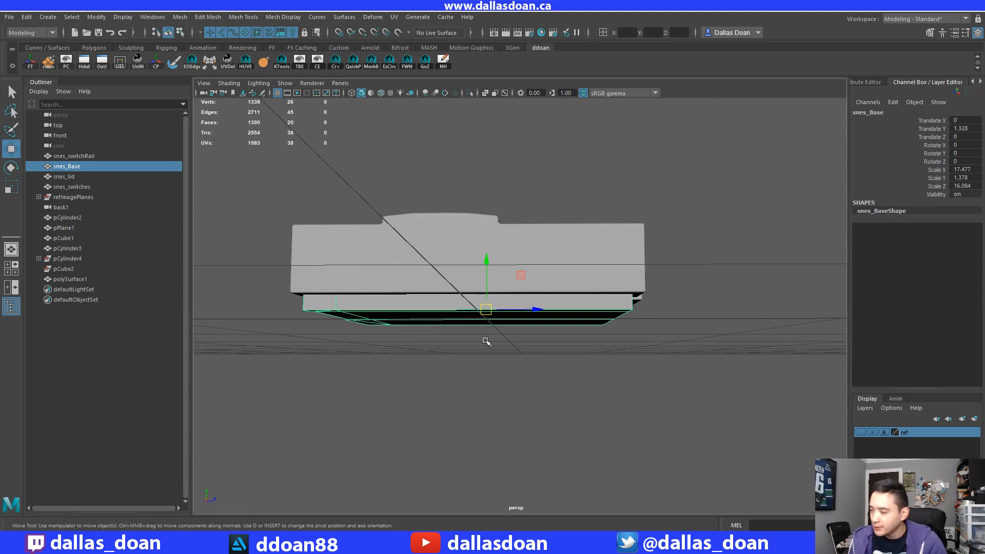
alt+drag(486, 341, 452, 347)
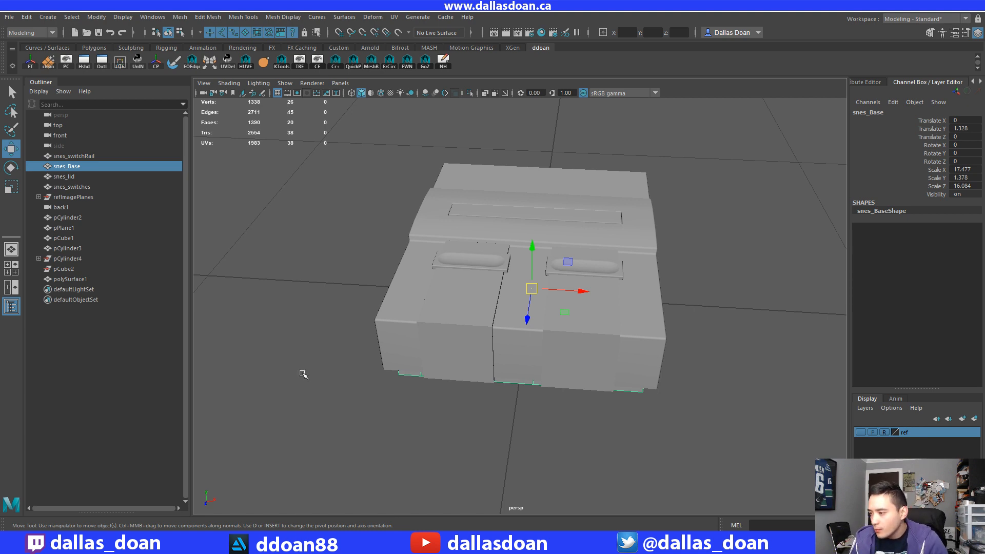
alt+right_drag(617, 389, 586, 389)
alt+drag(587, 390, 600, 330)
alt+right_drag(600, 330, 567, 338)
alt+drag(566, 339, 521, 344)
Isolate snes_Base and browse the reference images in Photos to study the ribbed edge of the console's underside.
key(ctrl+1)
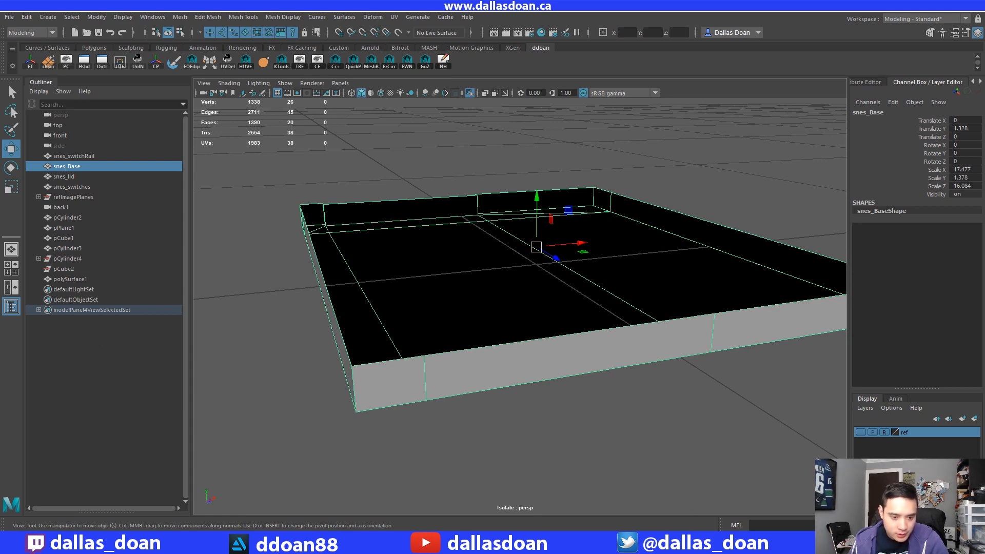
key(alt+Tab)
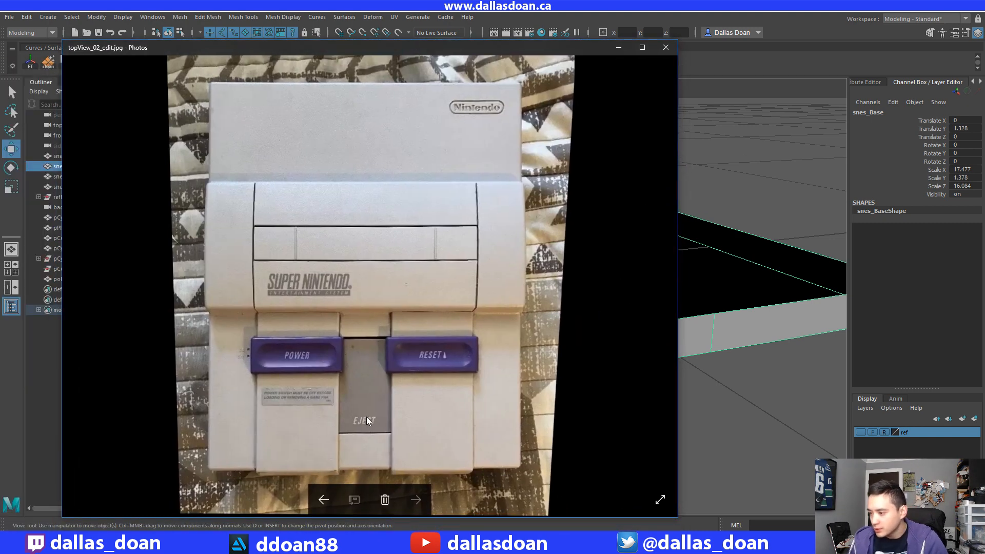
key(Left)
key(Left)
key(Left)
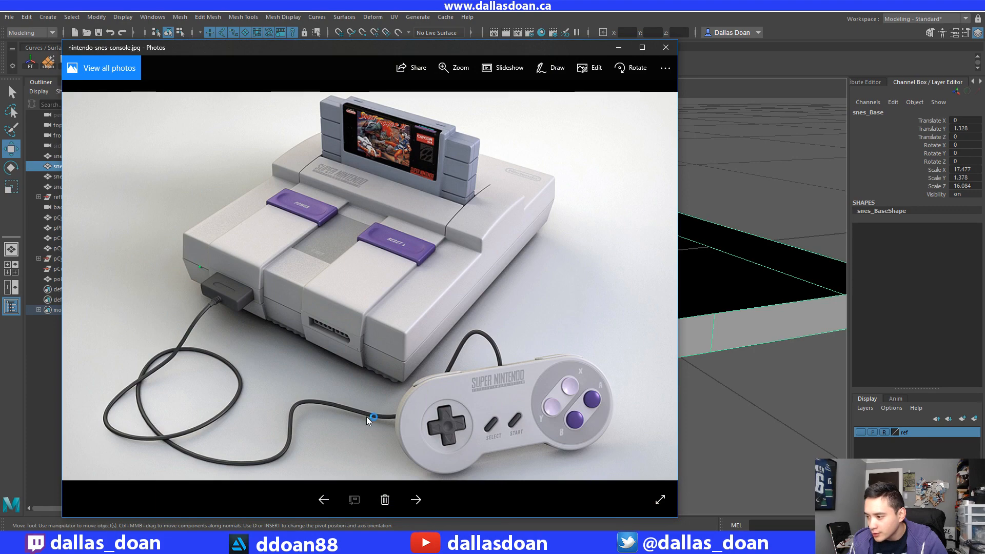
key(Left)
key(Left)
key(Left)
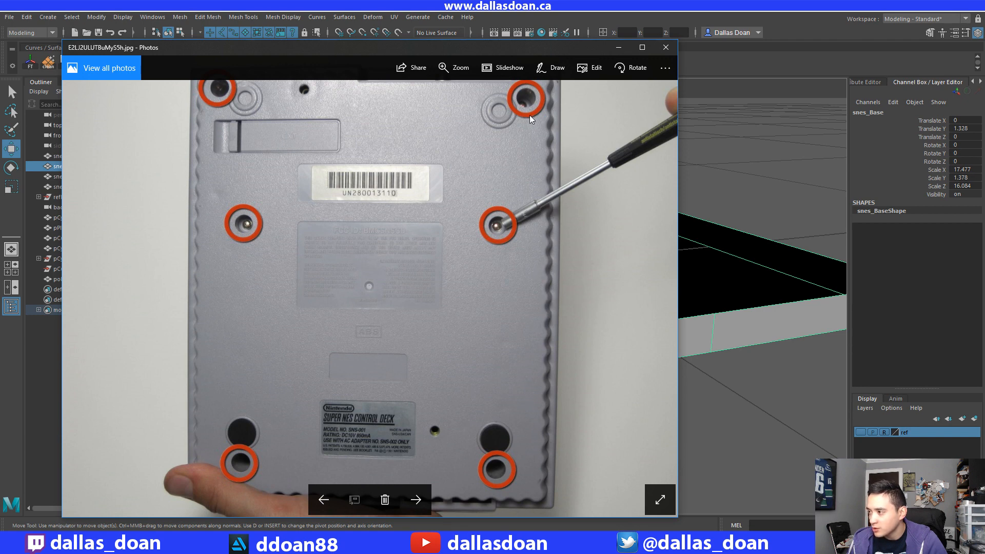
click(625, 47)
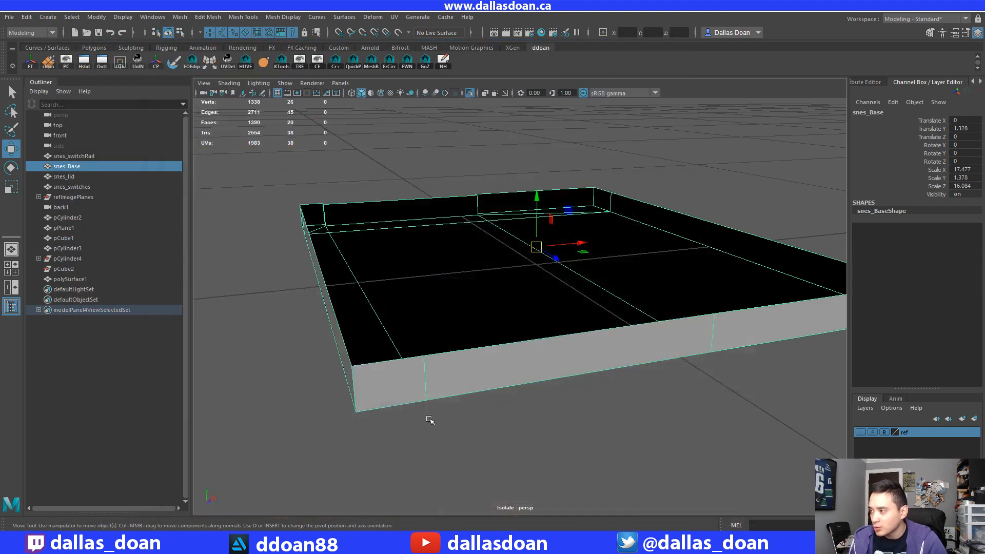
alt+drag(429, 417, 459, 359)
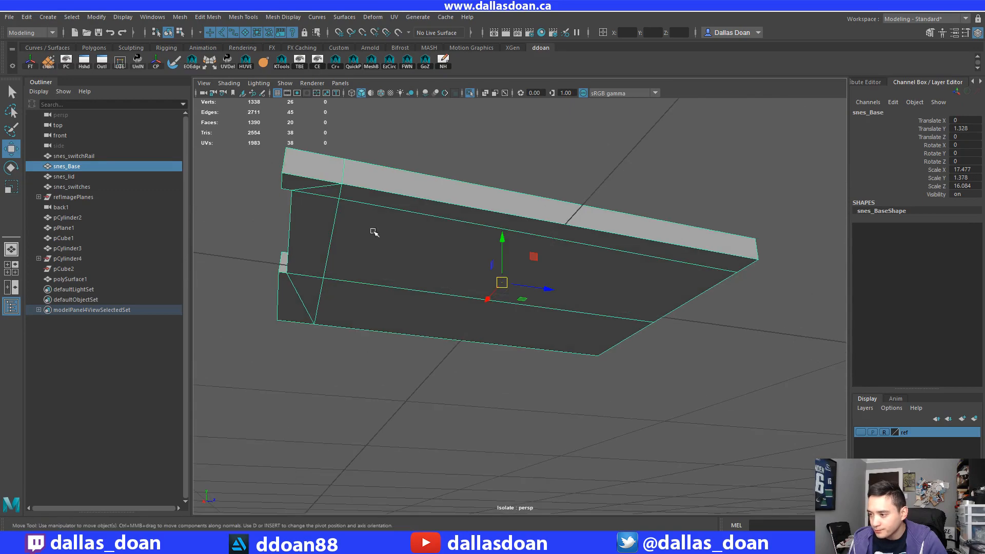
shift+right_drag(370, 224, 319, 227)
alt+middle_drag(452, 237, 485, 273)
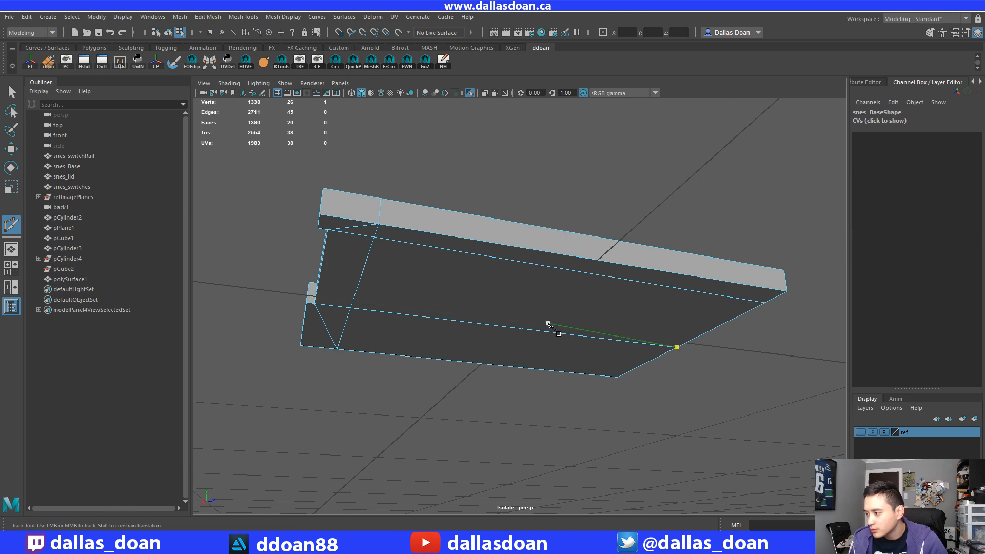
key(w)
Insert 15 edge loops across the width of snes_Base, dividing its side walls into narrow segments from rear to front.
right_click(496, 247)
shift+right_drag(529, 259, 537, 285)
alt+middle_drag(541, 255, 501, 247)
key(g)
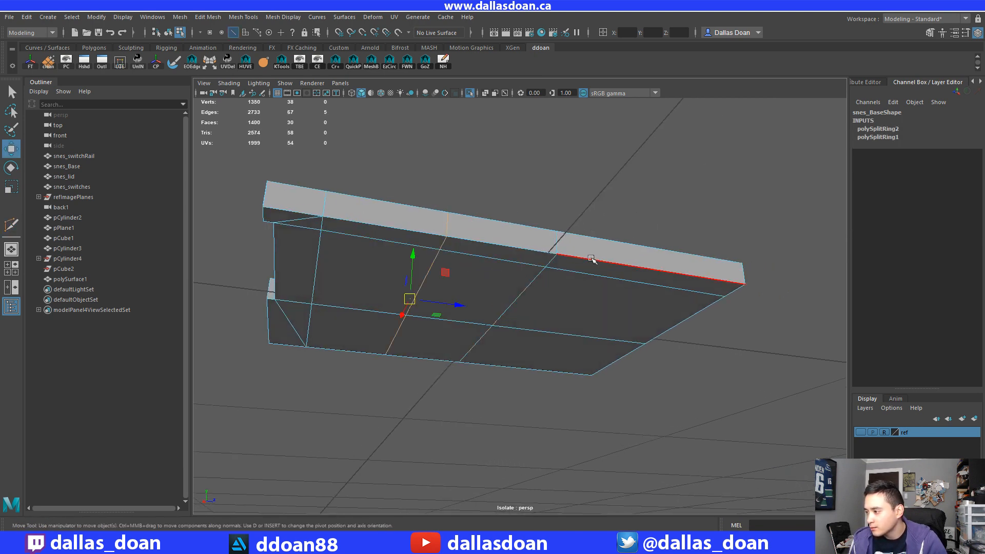
key(g)
alt+drag(433, 307, 470, 241)
key(g)
key(g)
key(g)
key(g)
key(g)
key(g)
key(g)
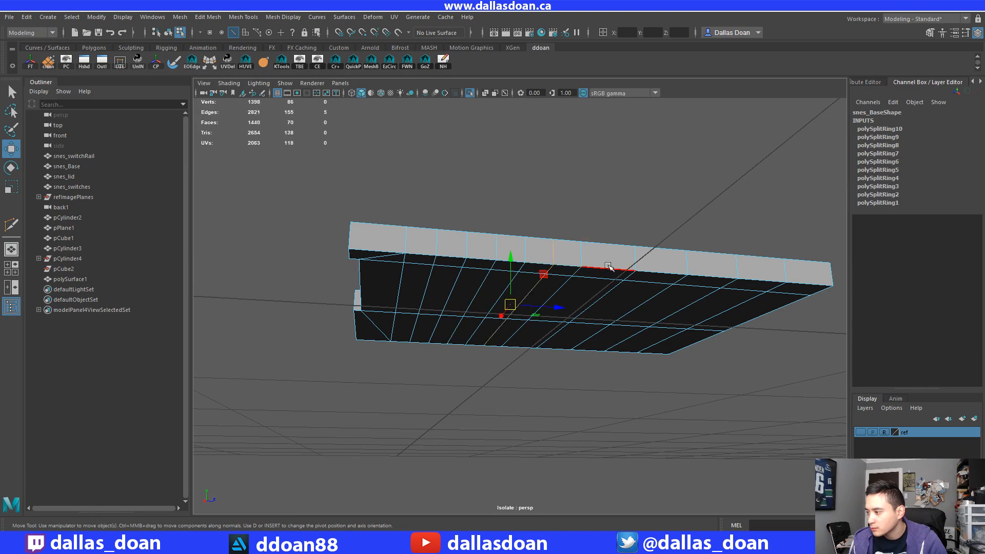
key(g)
alt+drag(637, 277, 501, 260)
key(g)
key(g)
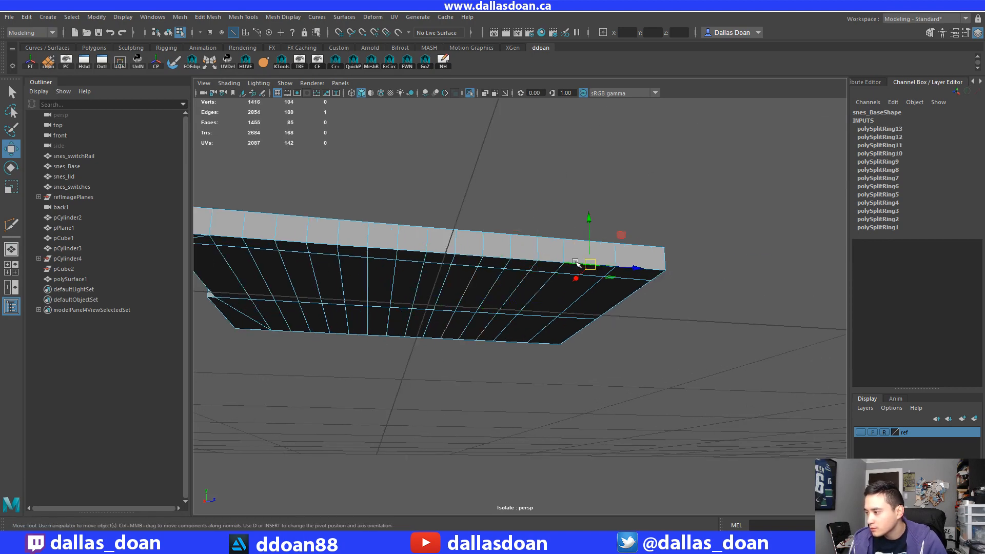
key(g)
key(g)
Multi-Cut an edge from the inner notch corner of snes_Base across the underside to the side wall and up that wall.
alt+drag(634, 272, 412, 270)
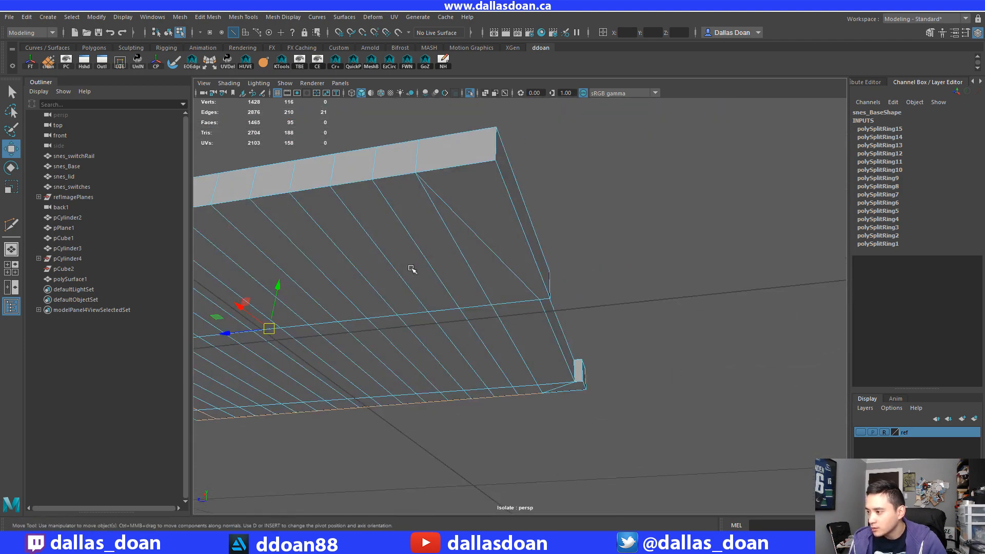
shift+right_drag(493, 218, 452, 212)
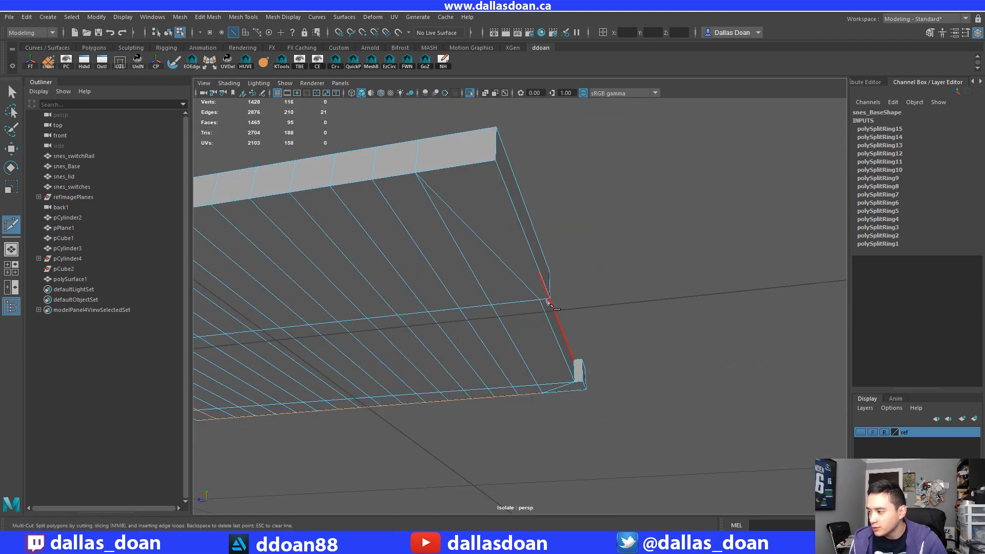
alt+drag(539, 297, 528, 271)
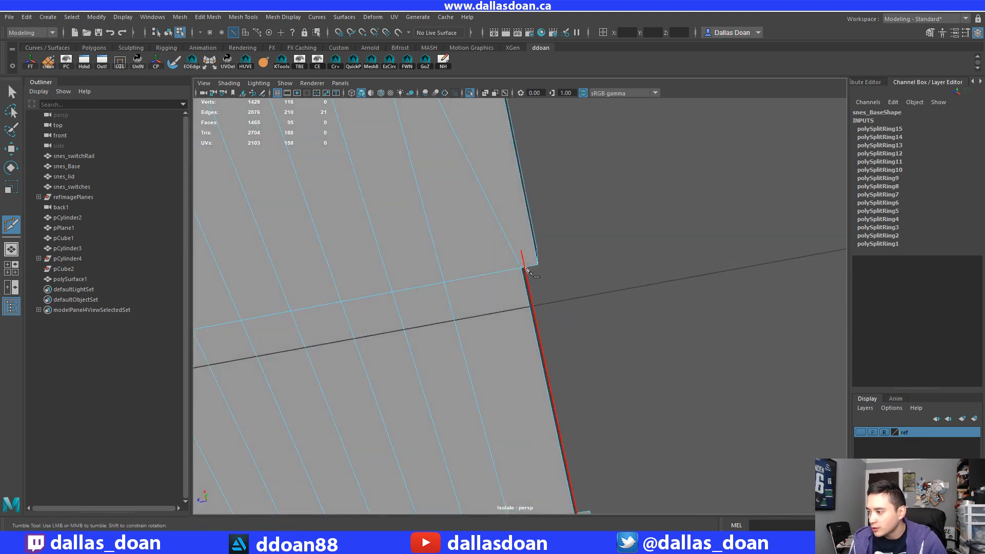
click(519, 263)
alt+middle_drag(517, 260, 534, 398)
alt+drag(534, 398, 527, 436)
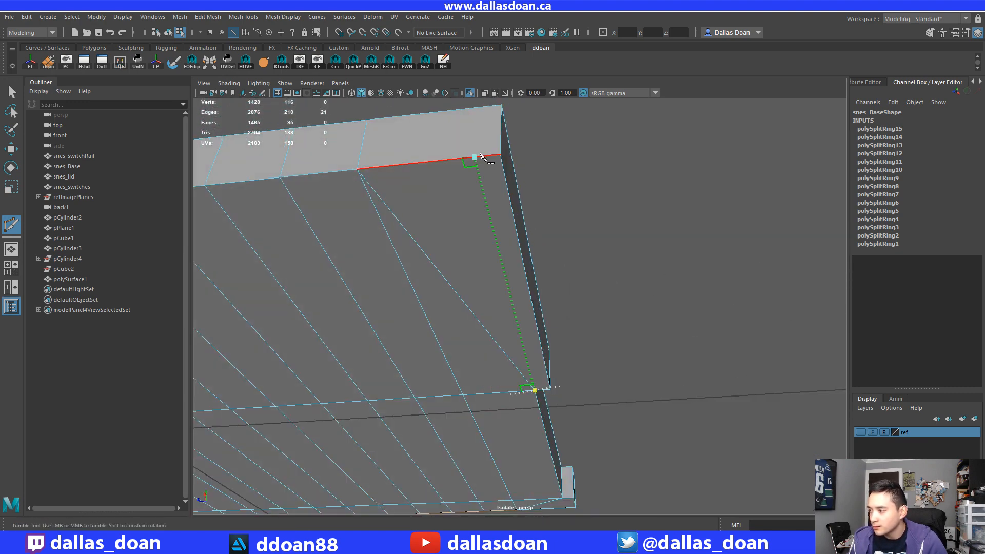
click(482, 159)
click(477, 108)
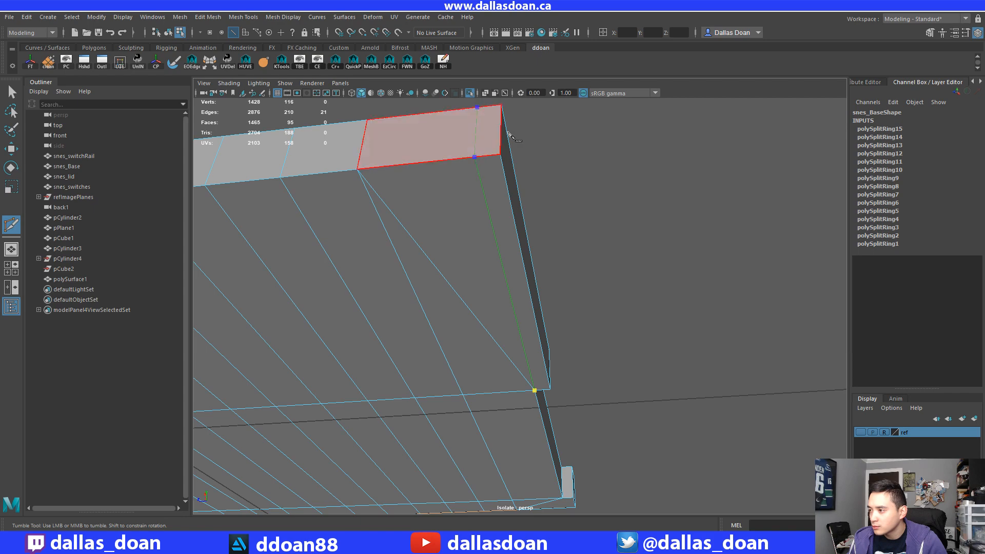
right_click(471, 266)
Delete the diagonal edge that runs from the notch corner to the side wall beside the new cut.
alt+drag(471, 266, 474, 313)
key(w)
right_drag(469, 249, 469, 221)
click(494, 296)
alt+drag(508, 300, 550, 259)
shift+right_drag(557, 238, 504, 258)
Multi-Cut a straight edge from the small corner block's inner corner to and up the side wall, and delete the neighbouring diagonal edge.
alt+drag(504, 258, 440, 281)
shift+right_drag(433, 270, 419, 284)
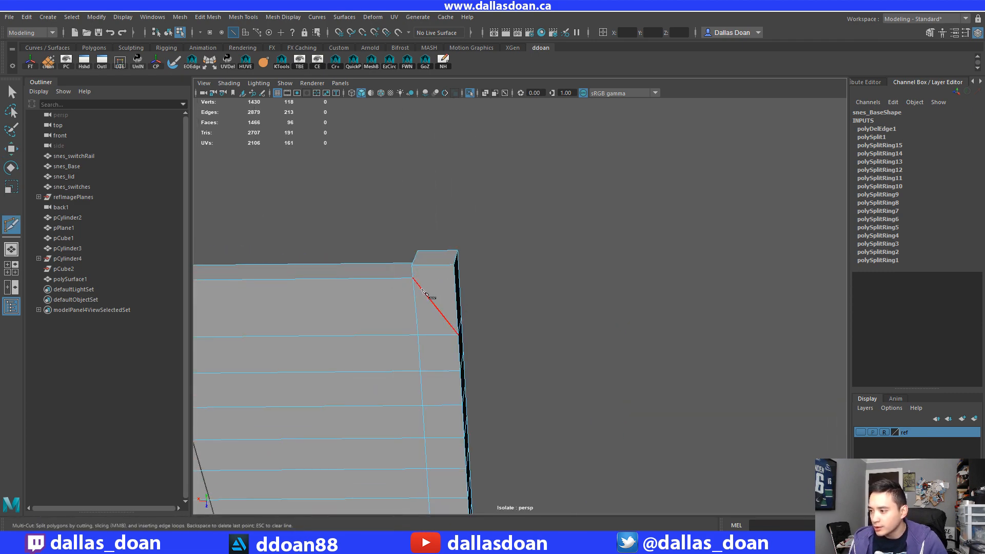
mouse_move(424, 293)
alt+mouse_down()
mouse_move(405, 277)
mouse_move(442, 297)
alt+mouse_up()
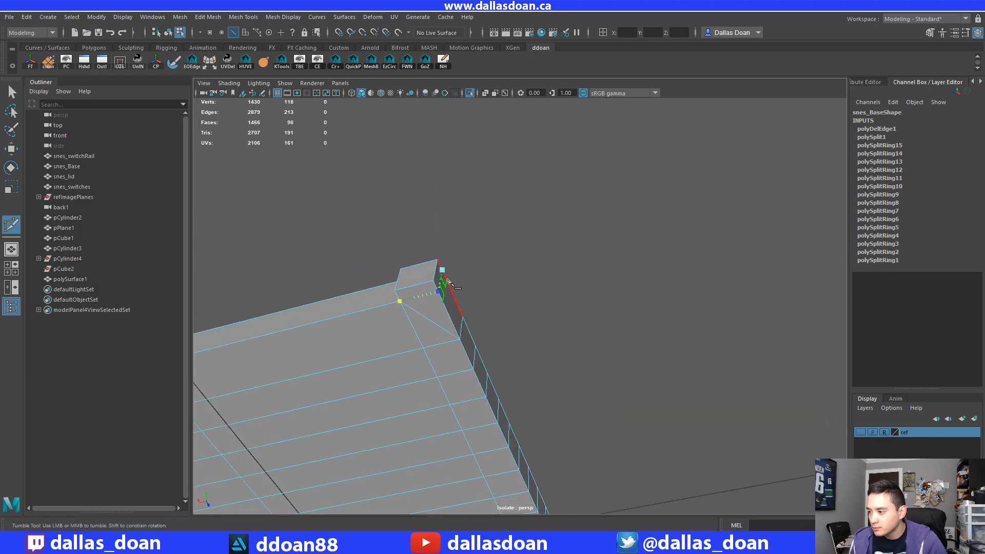
alt+drag(531, 268, 501, 286)
key(w)
right_drag(460, 247, 464, 226)
click(457, 324)
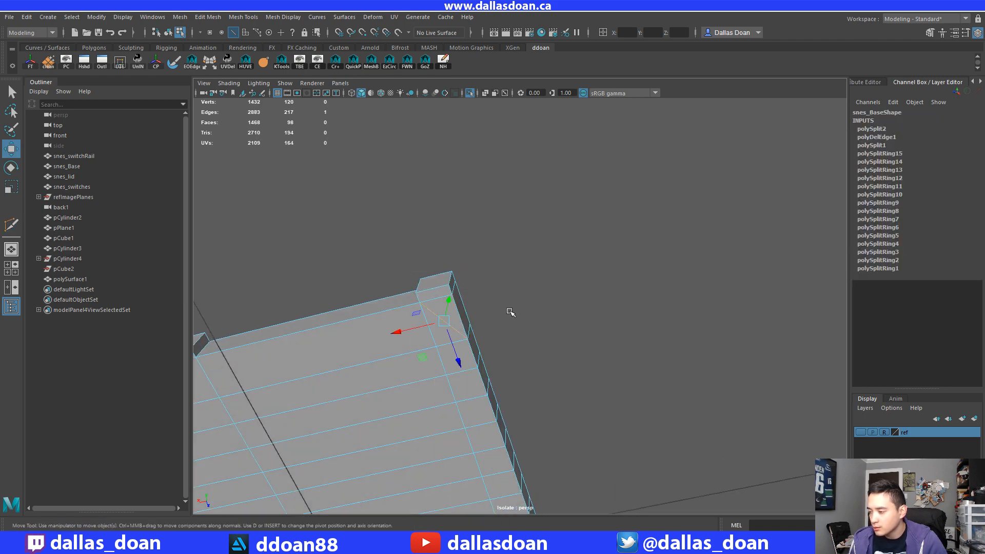
shift+right_drag(530, 297, 476, 313)
Delete all the edge loops that divide the underside and side walls of snes_Base into segments.
alt+right_drag(476, 313, 433, 330)
alt+drag(433, 330, 537, 338)
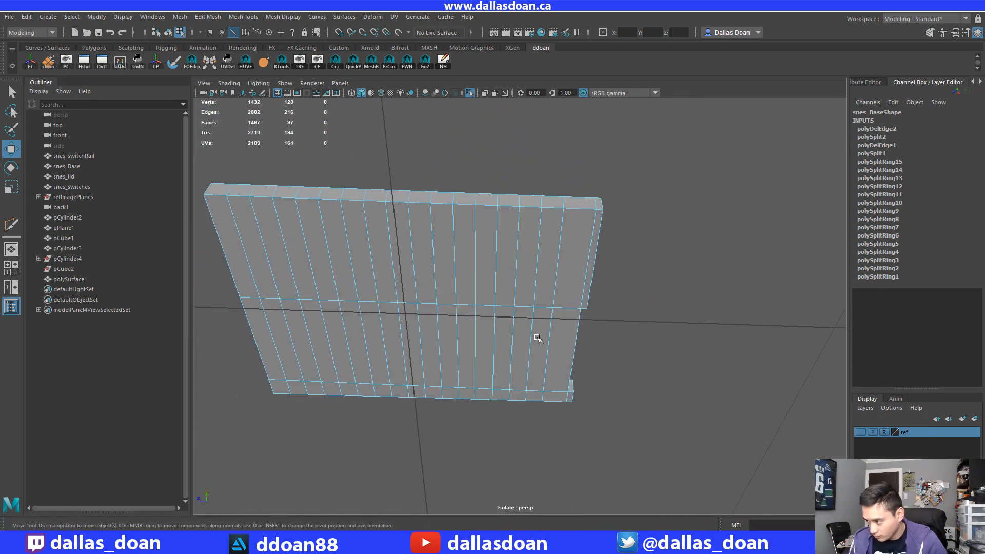
alt+drag(501, 294, 530, 259)
double_click(617, 250)
scroll(538, 257, up, 2)
click(528, 199)
alt+drag(505, 215, 559, 244)
scroll(508, 241, down, 3)
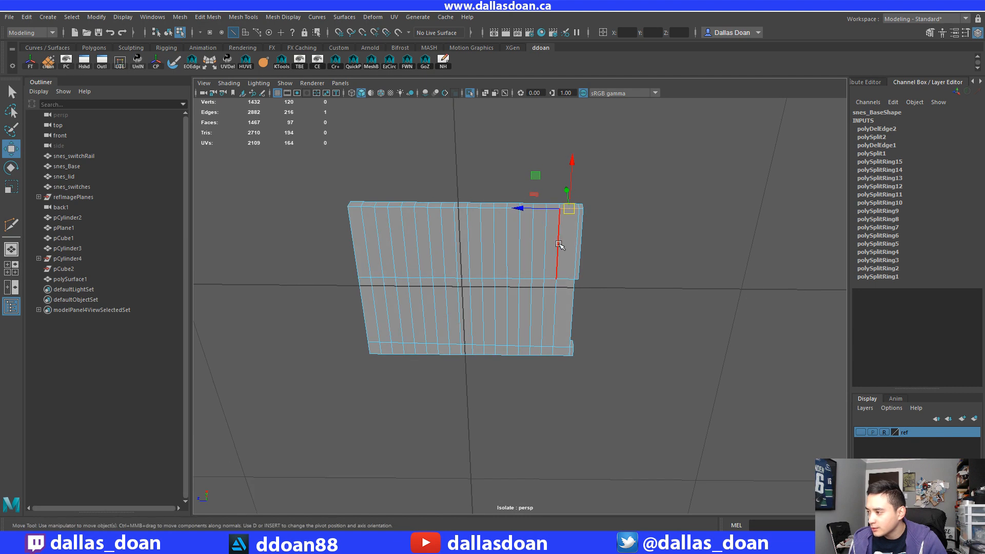
shift+double_click(546, 219)
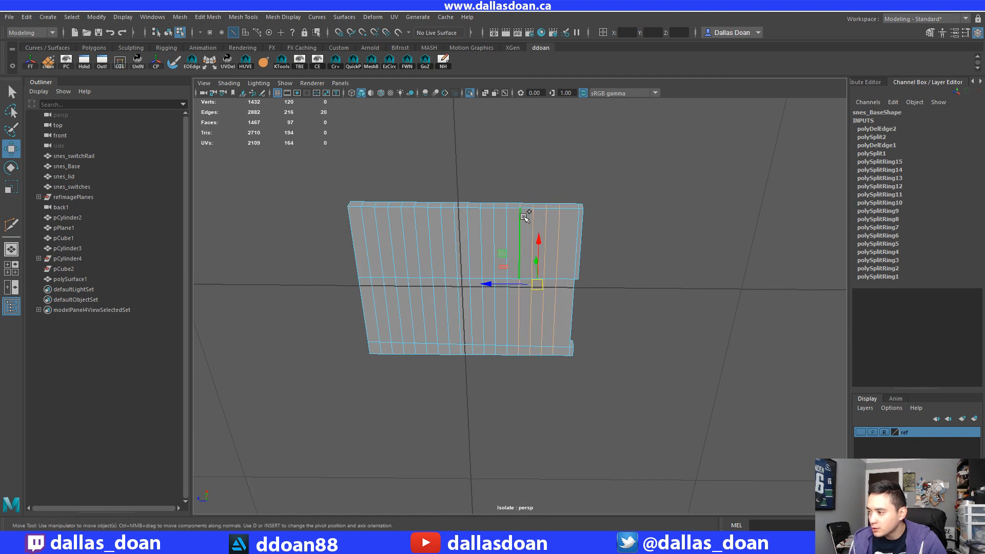
shift+double_click(484, 218)
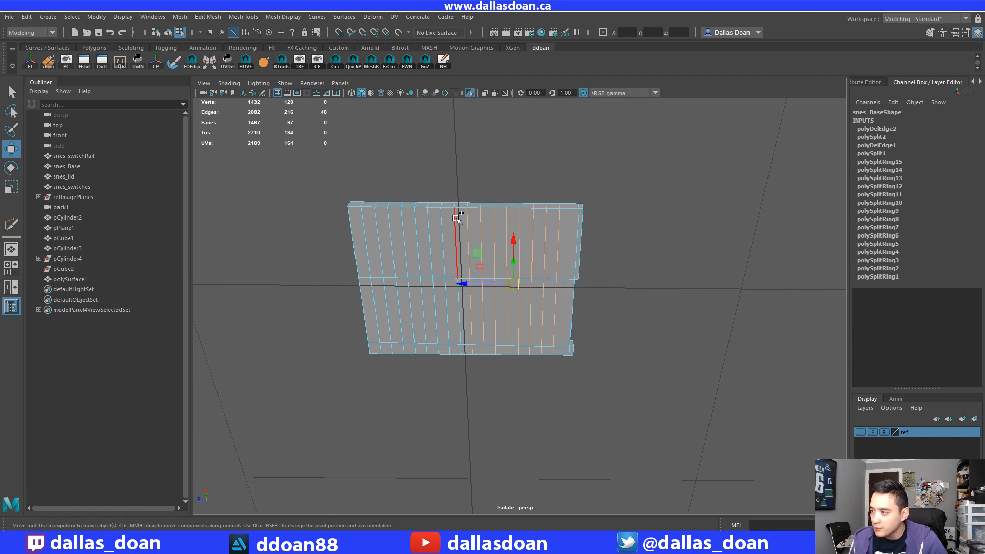
shift+double_click(406, 220)
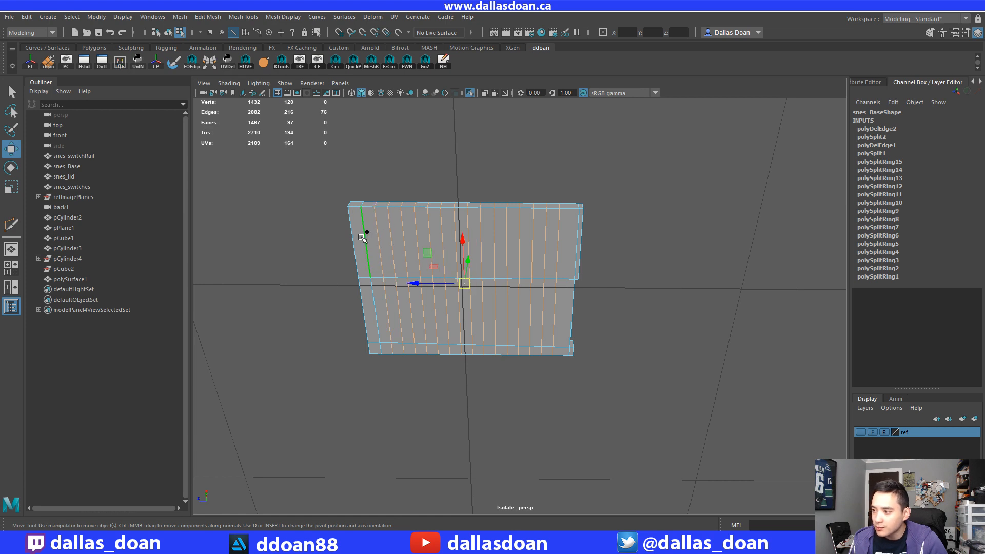
shift+right_drag(525, 249, 492, 269)
Insert seven edge loops across snes_Base, halving its span repeatedly into eight even segments.
alt+middle_drag(437, 263, 455, 262)
click(477, 217)
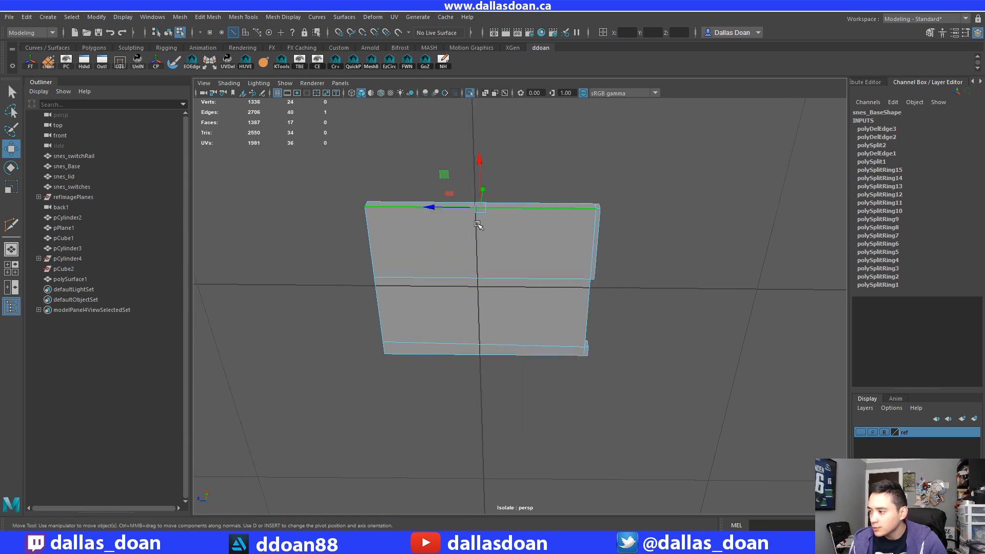
ctrl+right_drag(526, 206, 434, 240)
click(549, 280)
key(g)
click(454, 276)
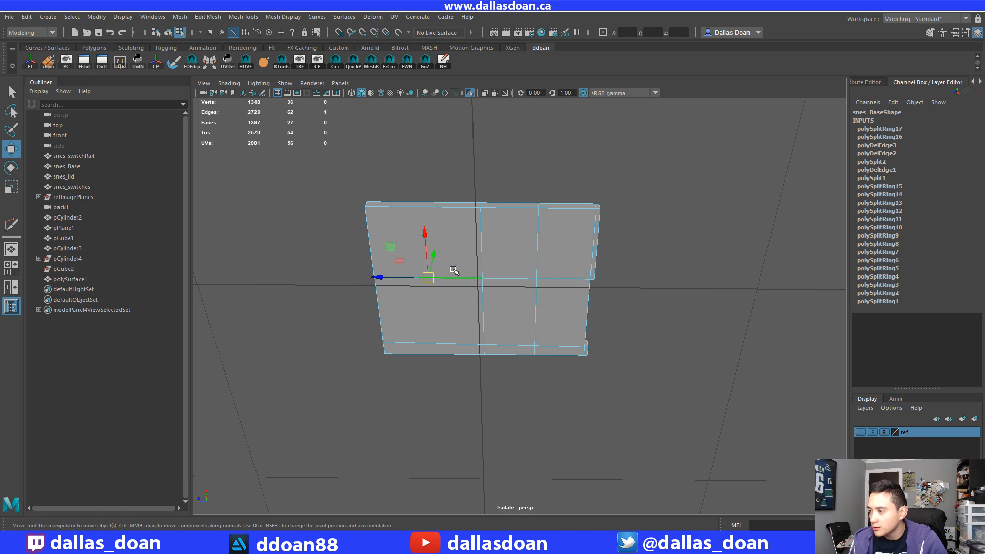
key(g)
click(509, 277)
click(405, 277)
key(g)
click(452, 278)
key(g)
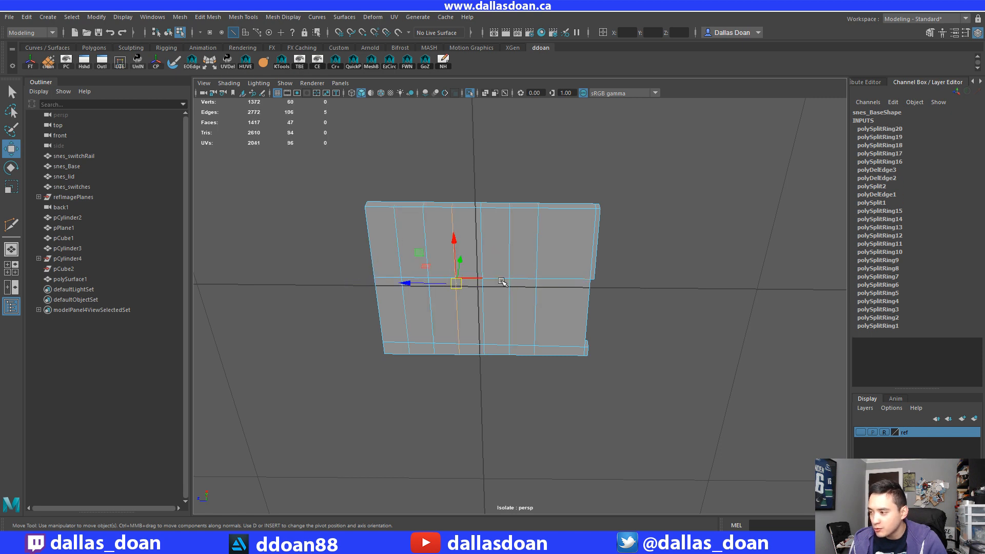
click(553, 280)
key(g)
alt+middle_drag(560, 287, 519, 295)
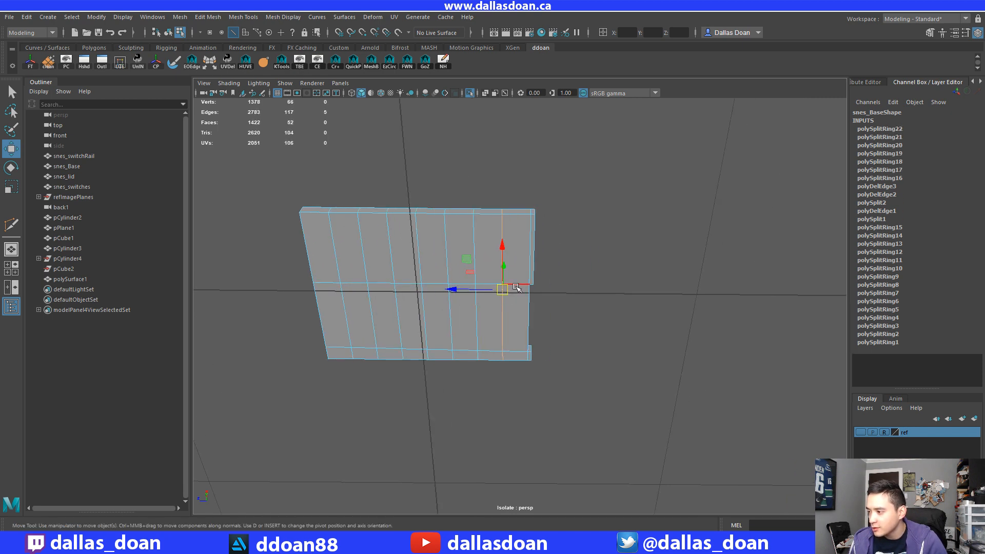
Split each of the eight segments of snes_Base in half with another edge loop, giving 16 segments.
click(516, 288)
key(g)
click(464, 280)
key(g)
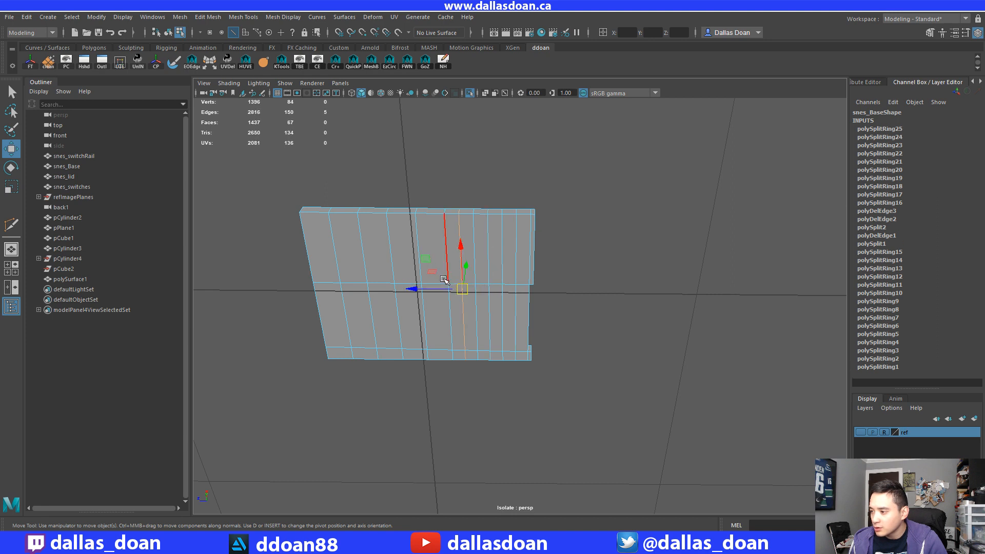
click(438, 280)
key(g)
key(g)
alt+drag(419, 284, 427, 284)
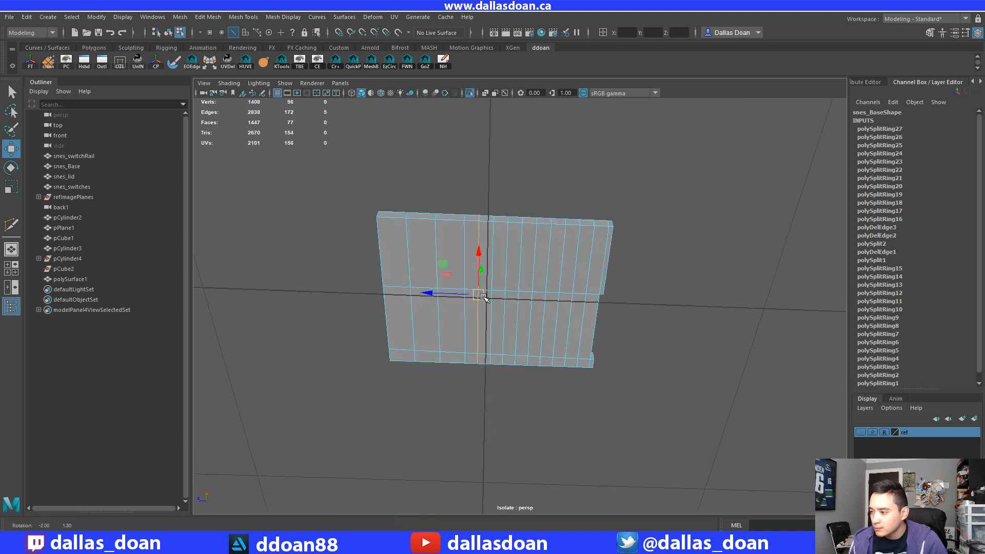
click(452, 289)
key(g)
click(426, 287)
click(395, 285)
key(g)
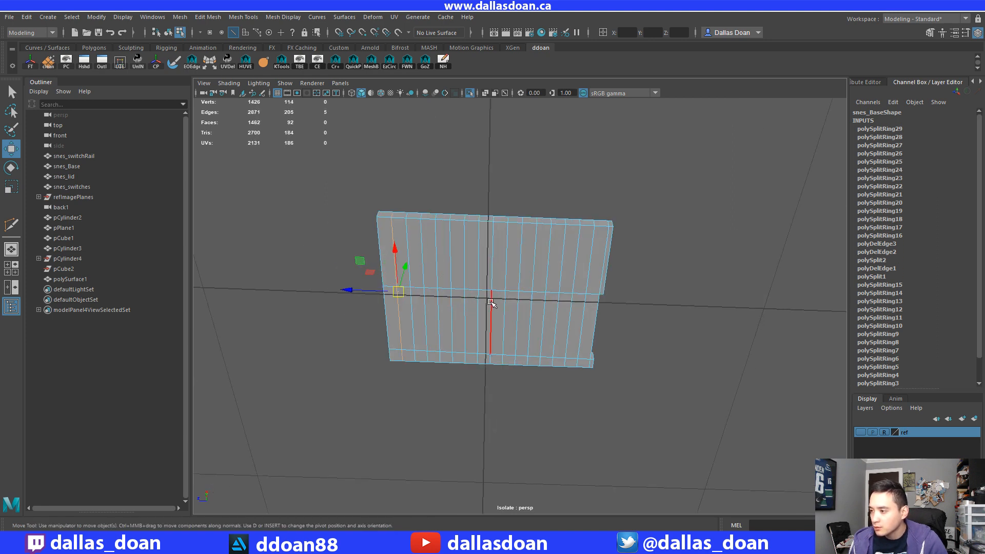
Halve each of the 16 segments along the side wall of snes_Base with an edge loop, giving 32 narrow segments.
alt+drag(495, 303, 467, 318)
scroll(500, 322, up, 3)
scroll(467, 303, down, 2)
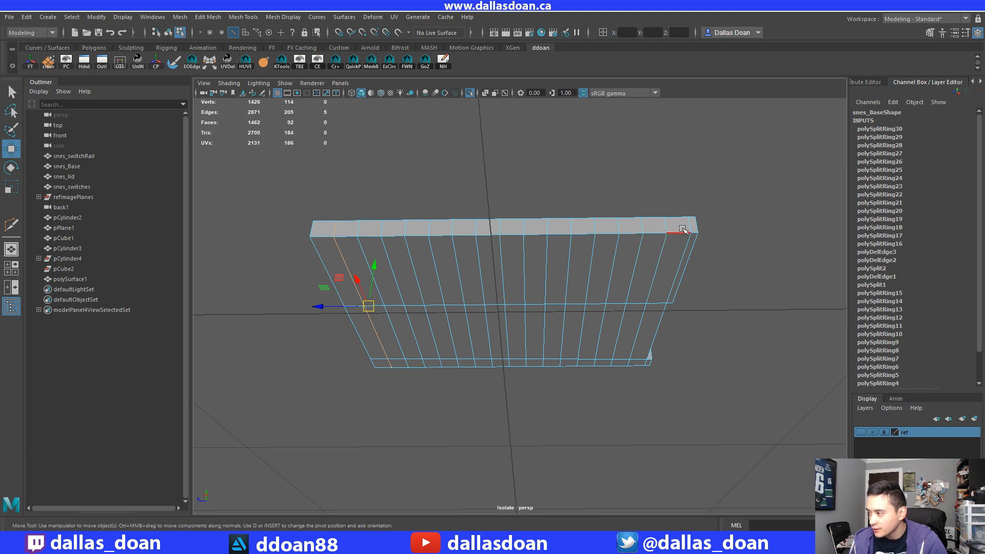
alt+drag(478, 308, 491, 296)
click(361, 220)
key(g)
click(394, 217)
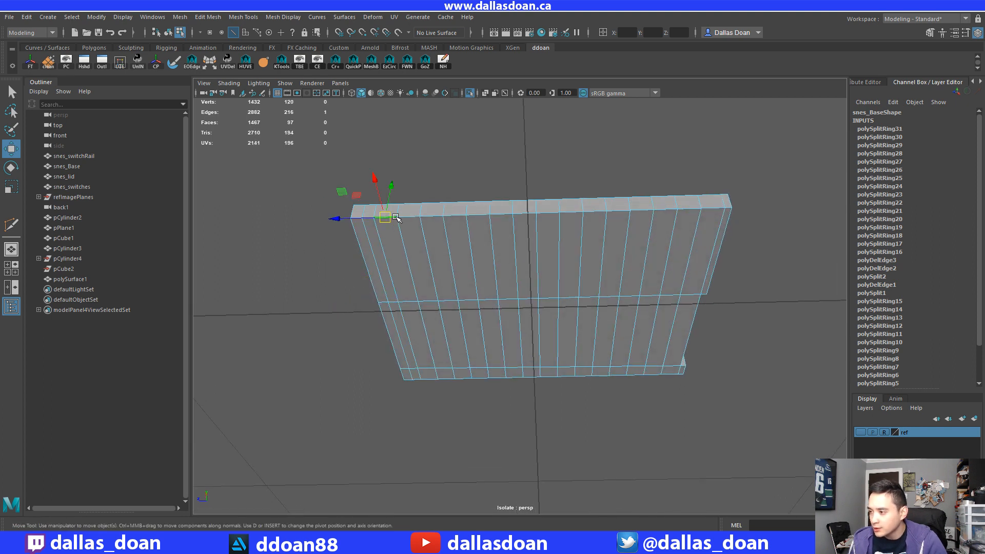
key(g)
click(414, 216)
key(g)
click(436, 216)
key(g)
click(457, 215)
key(g)
click(481, 215)
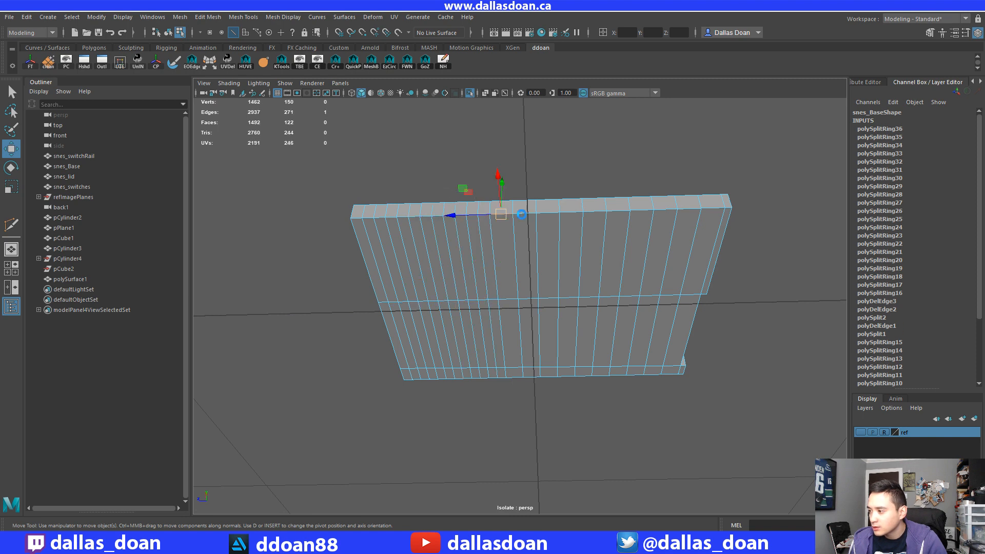
click(524, 214)
key(g)
click(549, 214)
key(g)
click(572, 213)
key(g)
click(596, 213)
key(g)
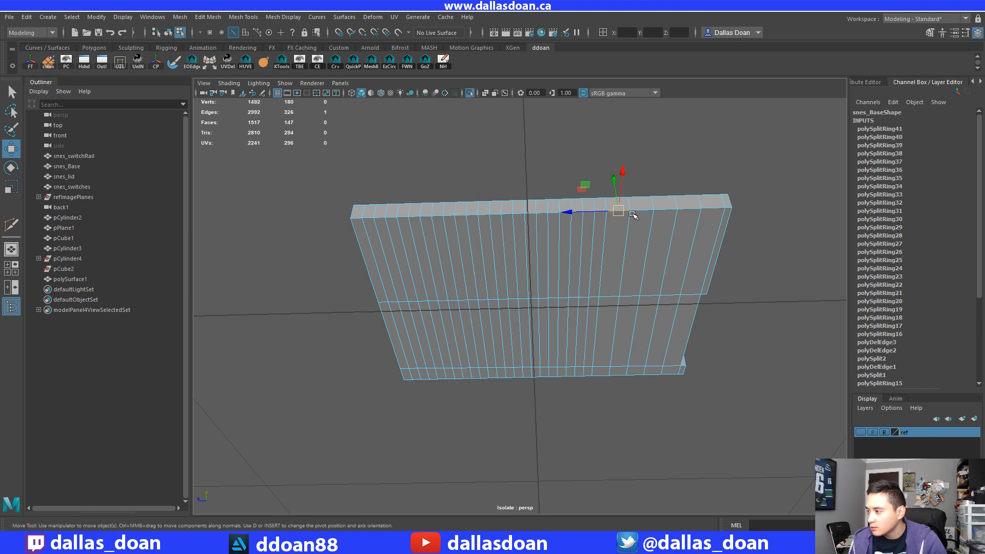
key(g)
key(g)
click(666, 211)
key(g)
click(690, 209)
key(g)
click(713, 209)
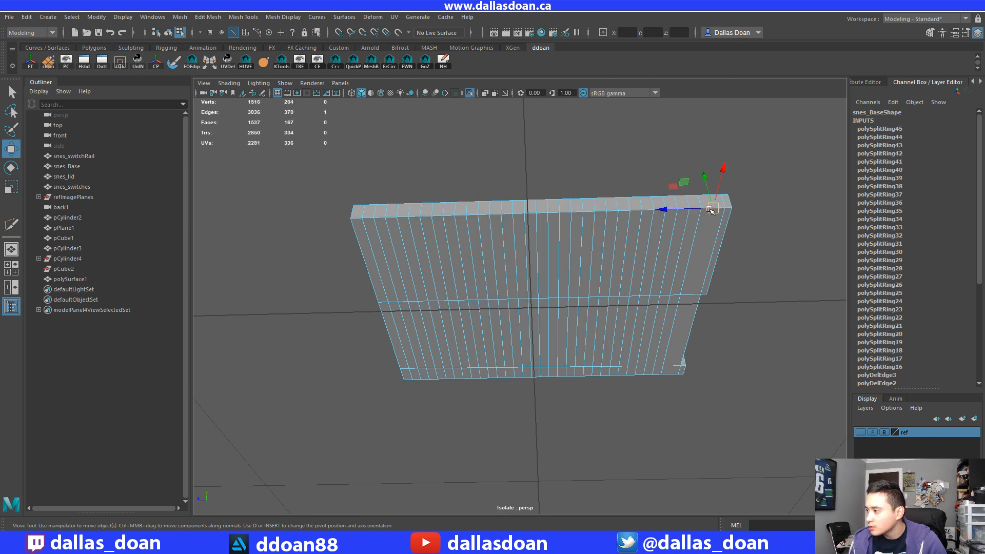
key(g)
Preview snes_Base smoothed, return to the unsmoothed display, and examine its walls, corners and ribbed underside.
alt+drag(606, 246, 523, 260)
key(3)
key(1)
scroll(528, 265, up, 4)
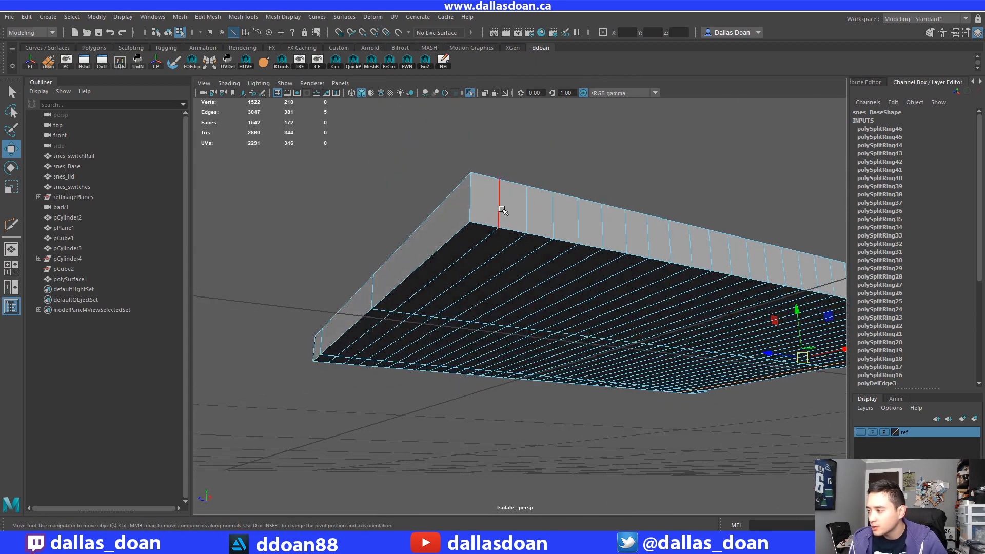
scroll(503, 222, down, 2)
scroll(525, 244, down, 4)
alt+drag(510, 222, 517, 248)
scroll(526, 248, up, 4)
scroll(482, 263, down, 4)
Crease the bottom edge and the vertical corner edges of the plain wall opposite the notched wall.
shift+double_click(477, 248)
mouse_move(598, 298)
alt+mouse_down()
mouse_move(654, 305)
mouse_move(589, 305)
mouse_move(589, 290)
alt+mouse_up()
shift+click(555, 288)
alt+middle_drag(556, 287, 538, 268)
alt+drag(537, 267, 539, 263)
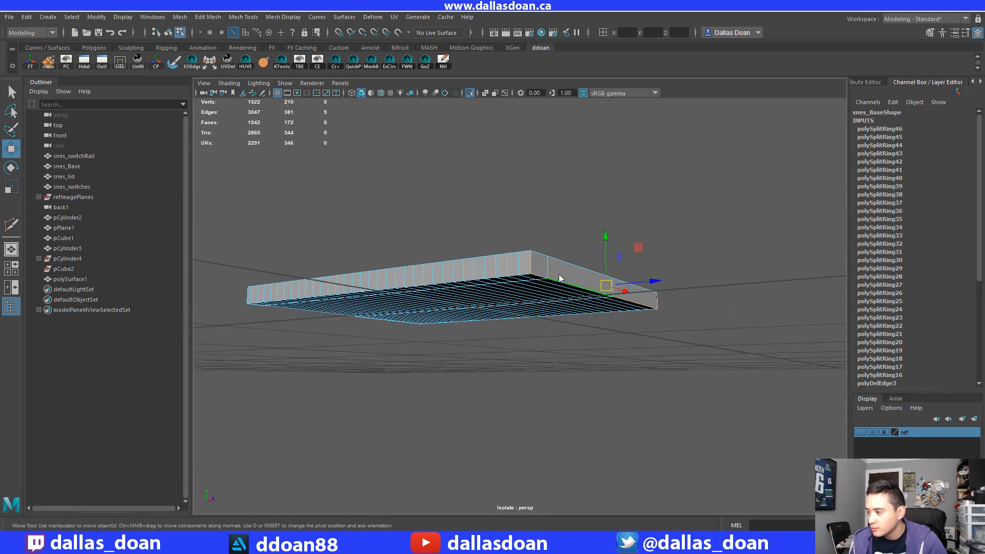
shift+right_drag(559, 275, 558, 323)
middle_drag(558, 323, 779, 314)
alt+drag(569, 266, 494, 260)
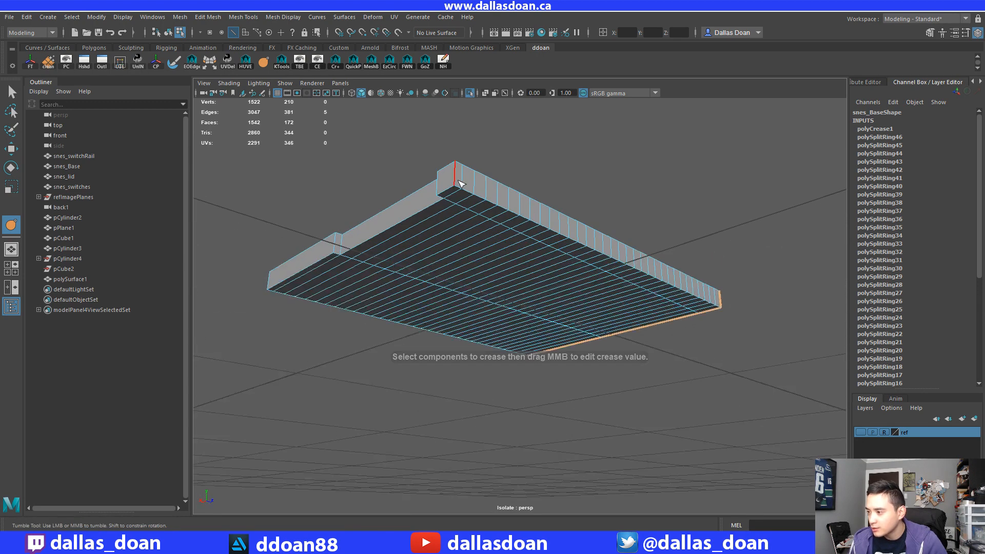
Crease the bottom edge of the segmented side wall and the outline edges of the small corner block on the notched wall.
alt+drag(464, 229, 513, 212)
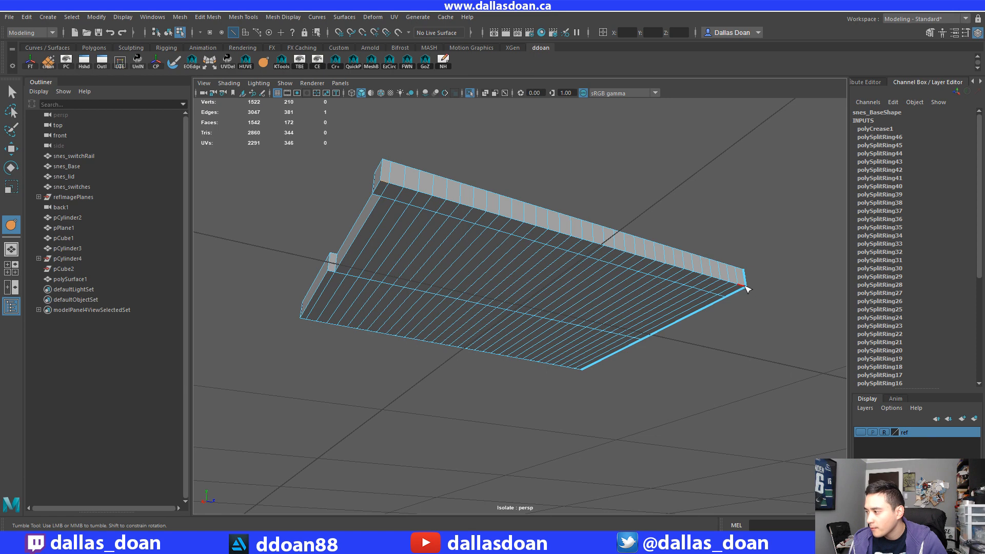
alt+drag(504, 307, 460, 221)
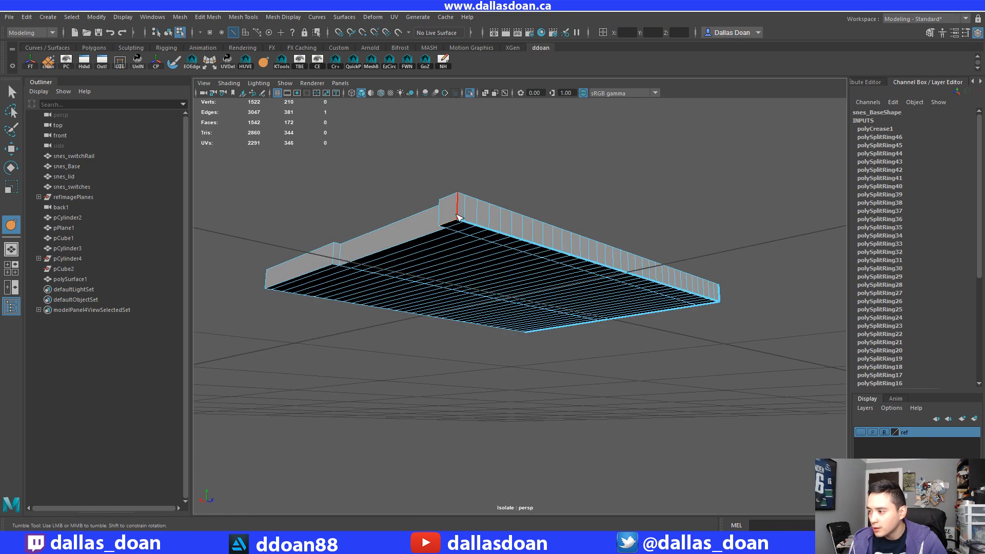
alt+drag(494, 288, 536, 254)
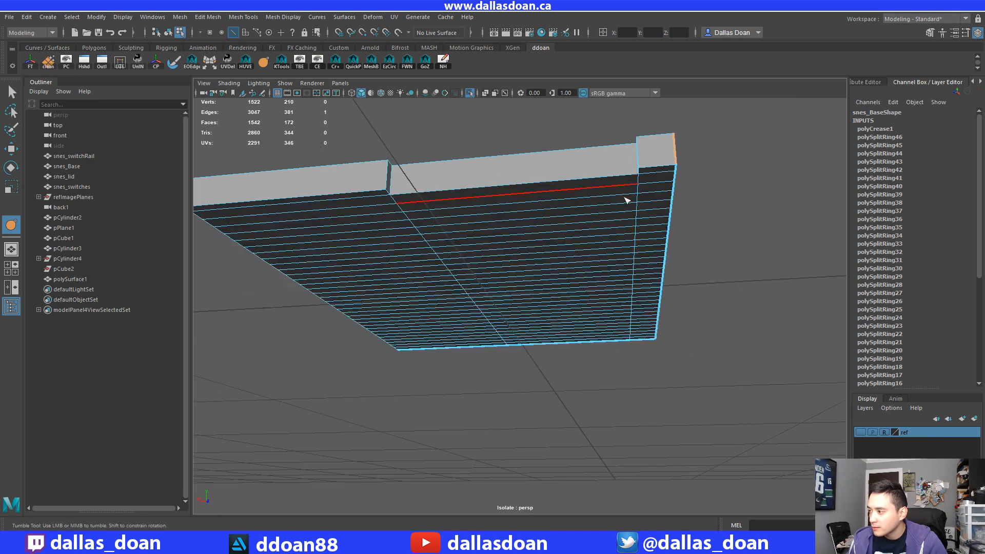
alt+right_drag(625, 200, 643, 221)
alt+middle_drag(687, 263, 572, 283)
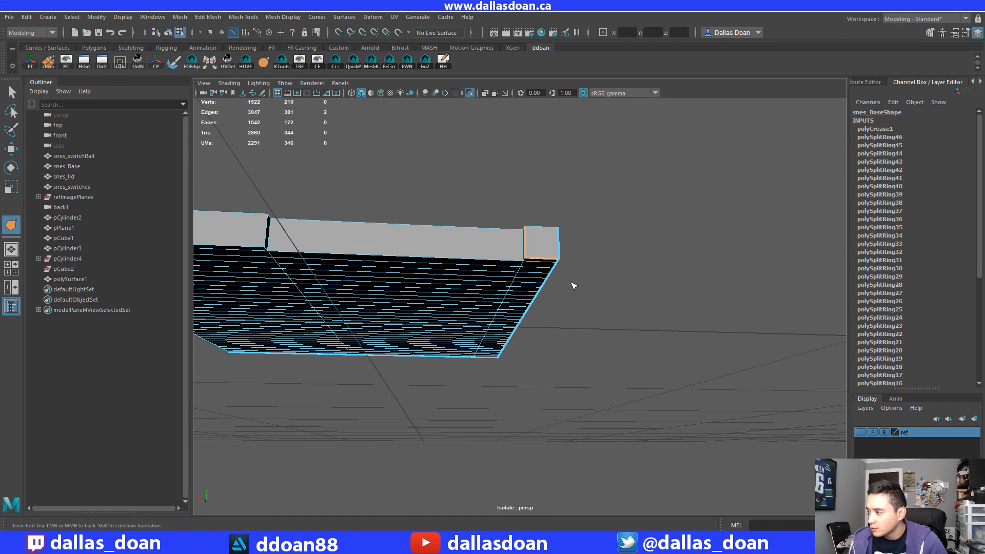
alt+right_drag(572, 283, 611, 272)
Crease the bottom edge of the recessed middle section and the short notch edges at both its ends.
shift+click(597, 244)
shift+click(577, 250)
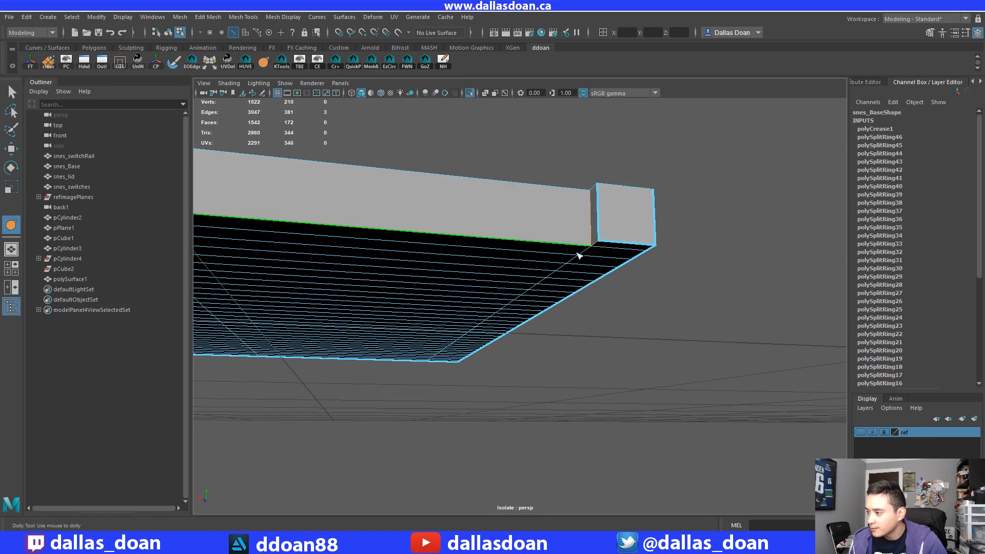
alt+drag(489, 285, 521, 273)
alt+right_drag(521, 272, 517, 269)
alt+drag(517, 269, 471, 248)
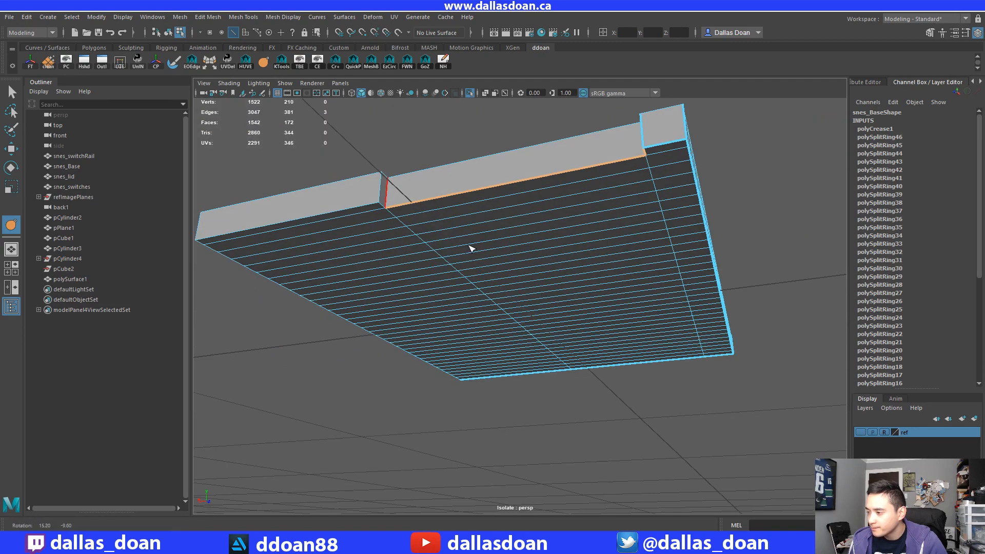
shift+click(382, 205)
middle_drag(403, 230, 521, 263)
Crease the bottom edge of the notched wall's long end section and the vertical edge at that section's outer corner.
alt+drag(419, 246, 462, 253)
click(376, 206)
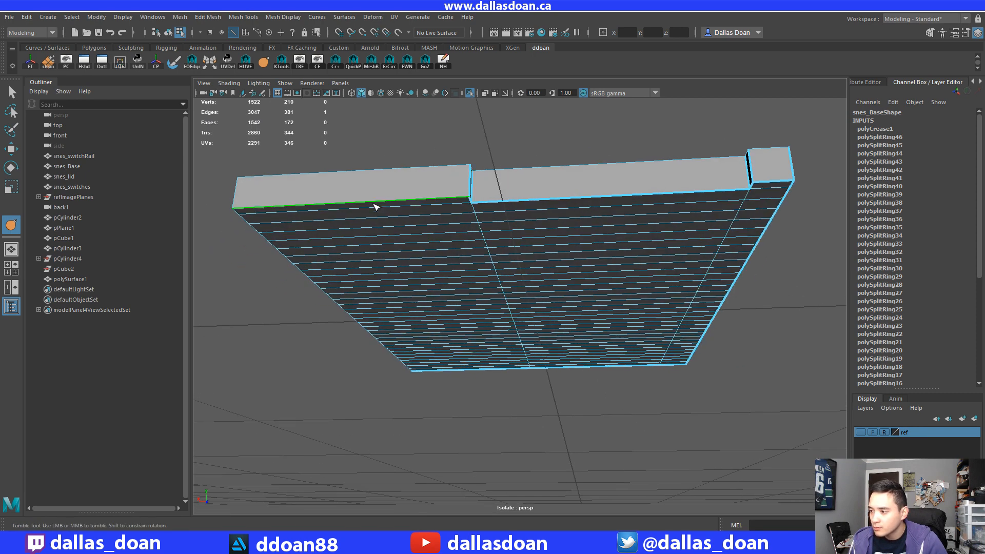
middle_drag(386, 233, 451, 246)
alt+drag(393, 241, 566, 208)
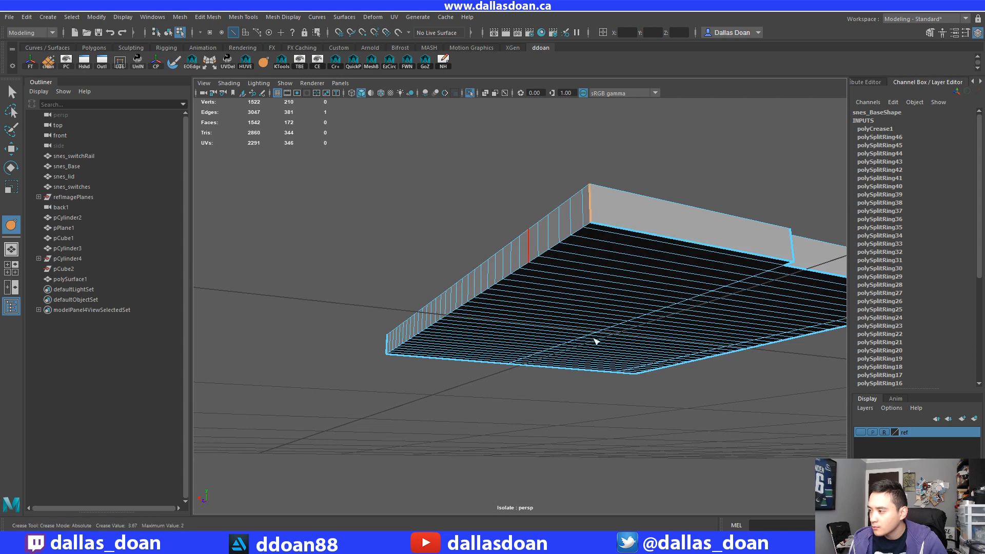
Crease the bottom edge of the remaining segmented side wall and the top border edges around the whole base.
alt+drag(595, 341, 618, 327)
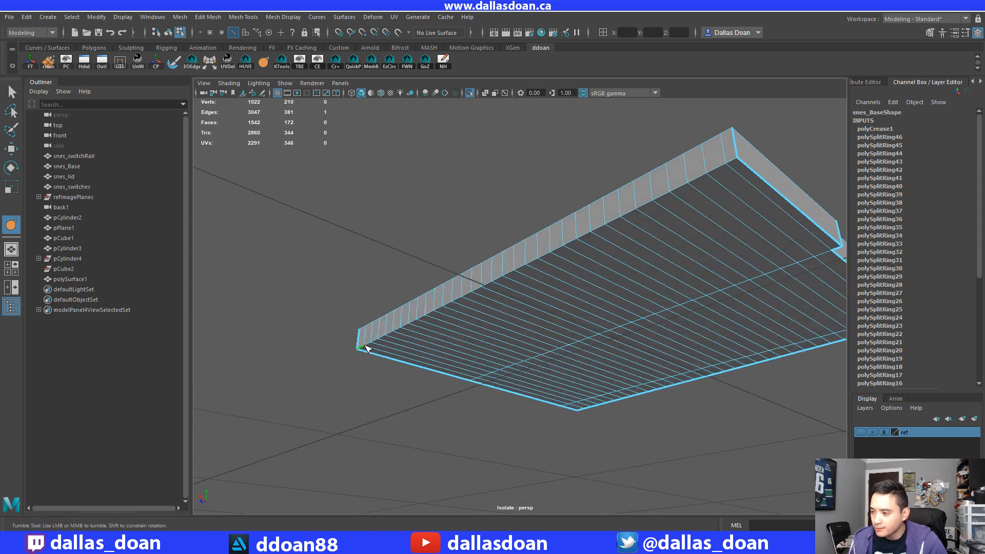
shift+double_click(733, 160)
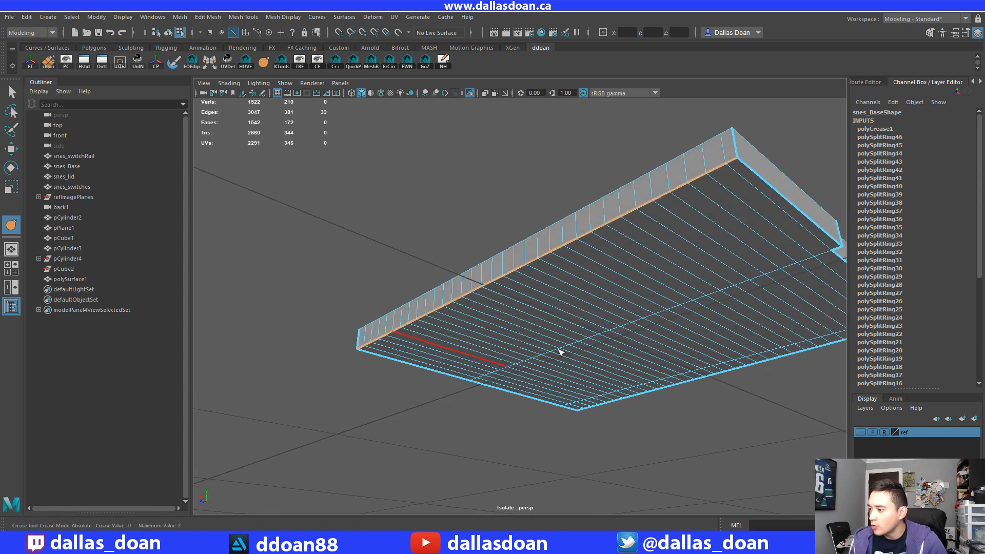
scroll(544, 363, down, 5)
mouse_move(543, 364)
alt+mouse_down()
mouse_move(528, 355)
mouse_move(540, 372)
alt+mouse_up()
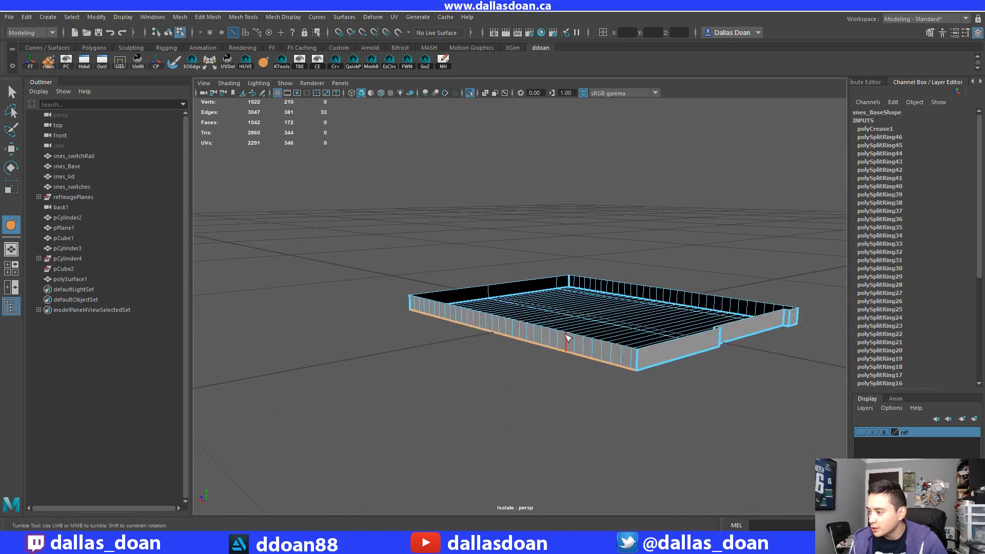
alt+drag(565, 334, 513, 356)
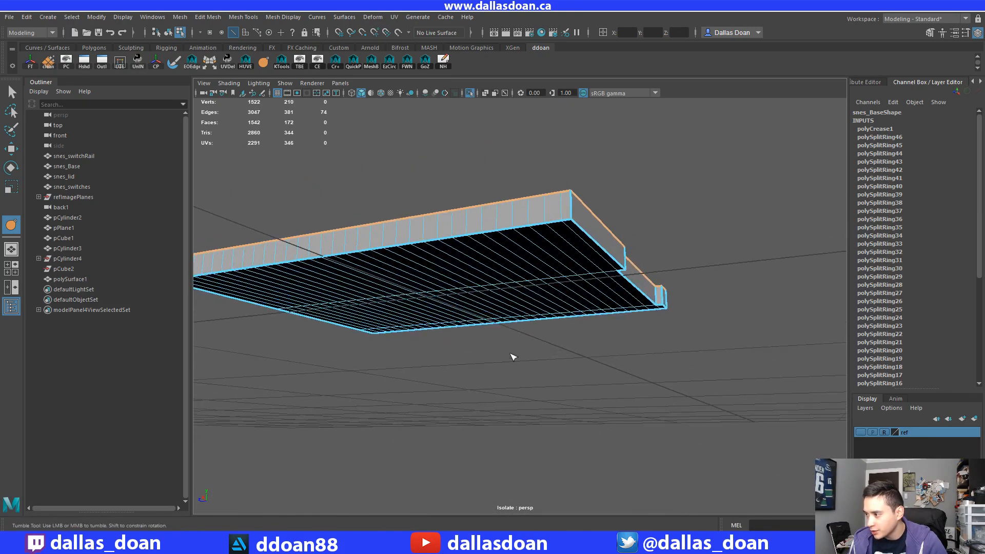
Select the vertical edge nearest the notched wall on each segmented side wall and try scaling the pair.
mouse_move(529, 255)
alt+mouse_down()
mouse_move(550, 244)
mouse_move(537, 270)
alt+mouse_up()
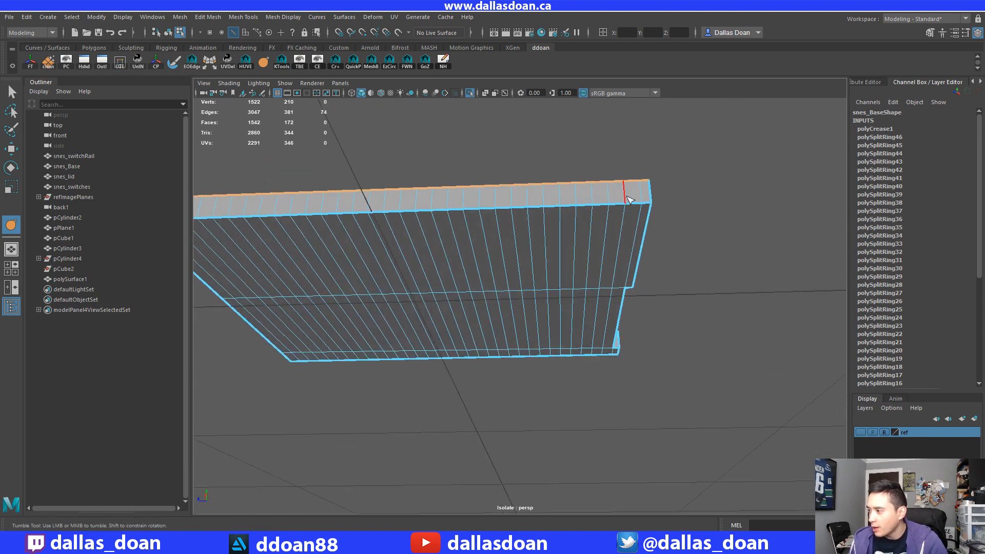
alt+drag(617, 249, 577, 264)
key(w)
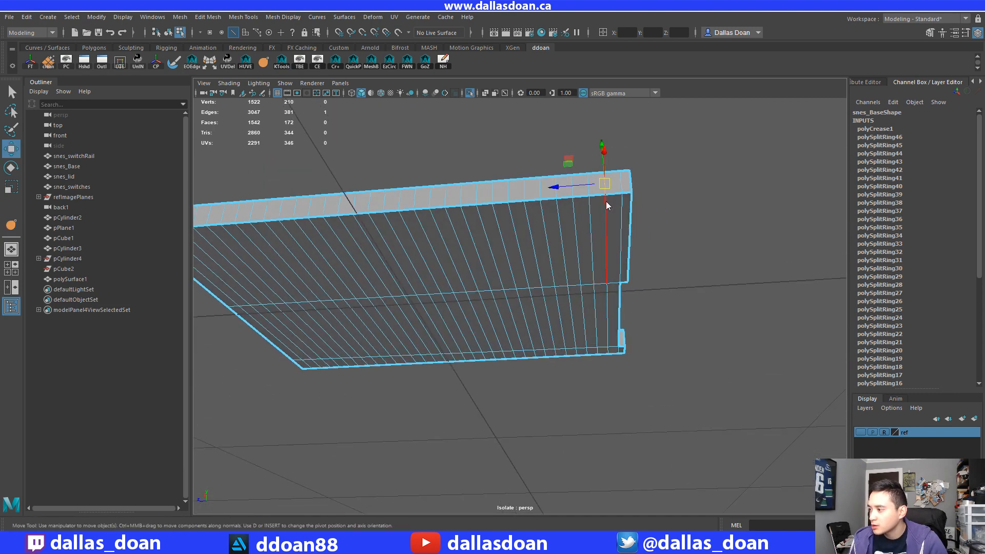
right_drag(608, 204, 611, 177)
click(632, 171)
click(616, 179)
alt+drag(616, 180, 405, 329)
key(r)
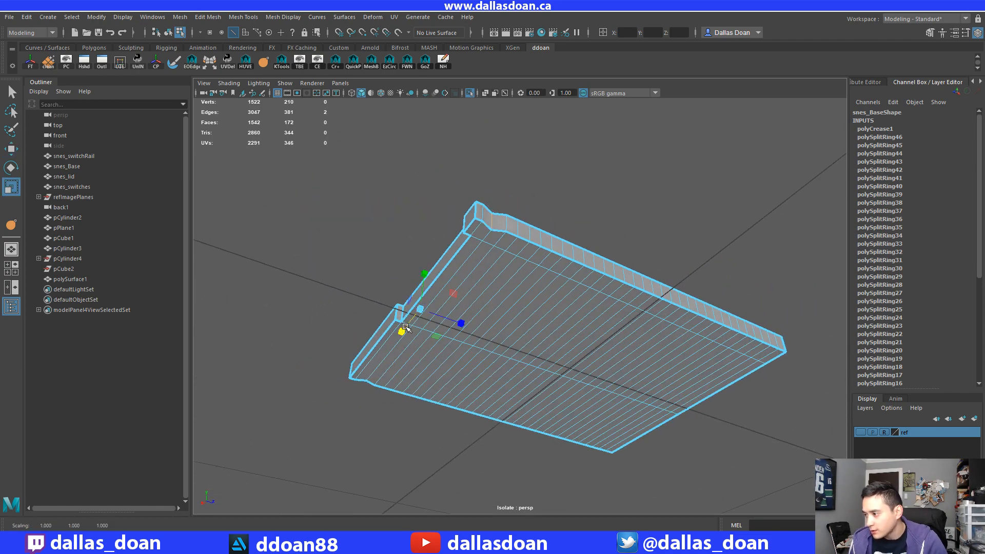
Preview the base smoothed and add every second vertical edge along the first segmented side wall to the selection.
alt+drag(464, 320, 482, 272)
alt+middle_drag(482, 272, 499, 294)
alt+drag(499, 294, 485, 258)
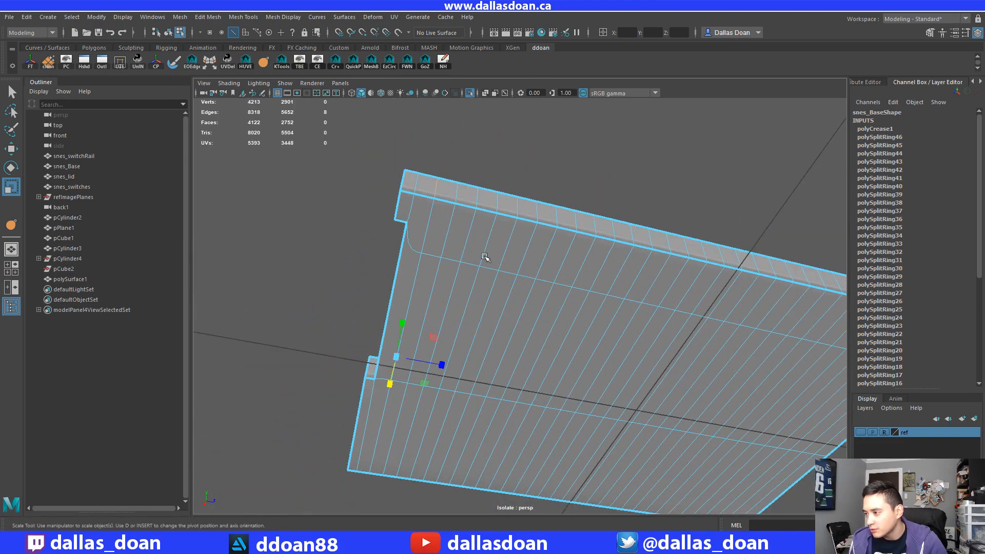
alt+drag(456, 193, 430, 234)
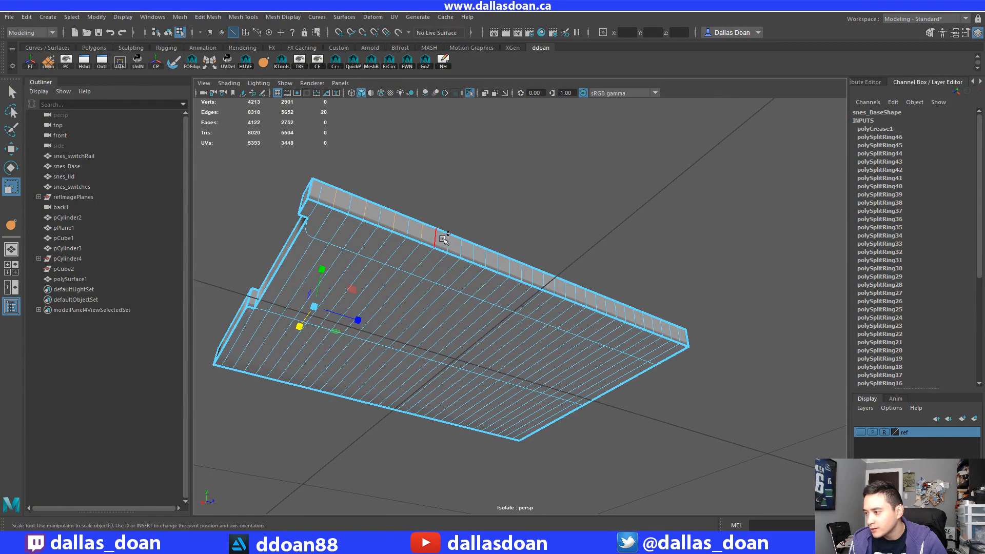
shift+double_click(448, 242)
alt+drag(487, 251, 446, 240)
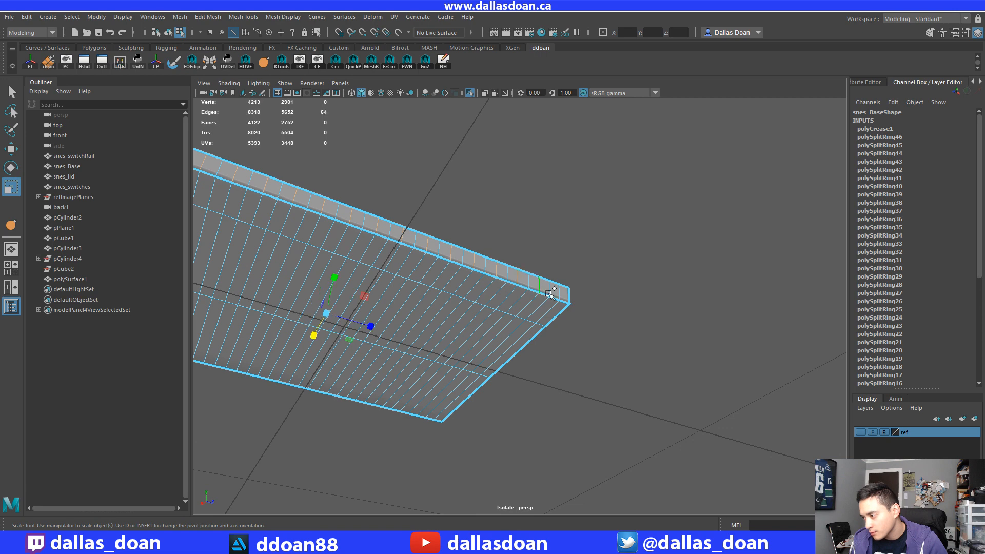
Add every second vertical edge of the opposite side wall and scale the selected edges to form wavy side walls.
alt+drag(427, 289, 497, 180)
alt+drag(574, 214, 365, 205)
shift+double_click(374, 179)
shift+double_click(359, 209)
alt+drag(436, 213, 394, 260)
mouse_move(445, 265)
alt+mouse_down()
mouse_move(484, 268)
mouse_move(458, 271)
alt+mouse_up()
shift+click(454, 266)
shift+click(441, 269)
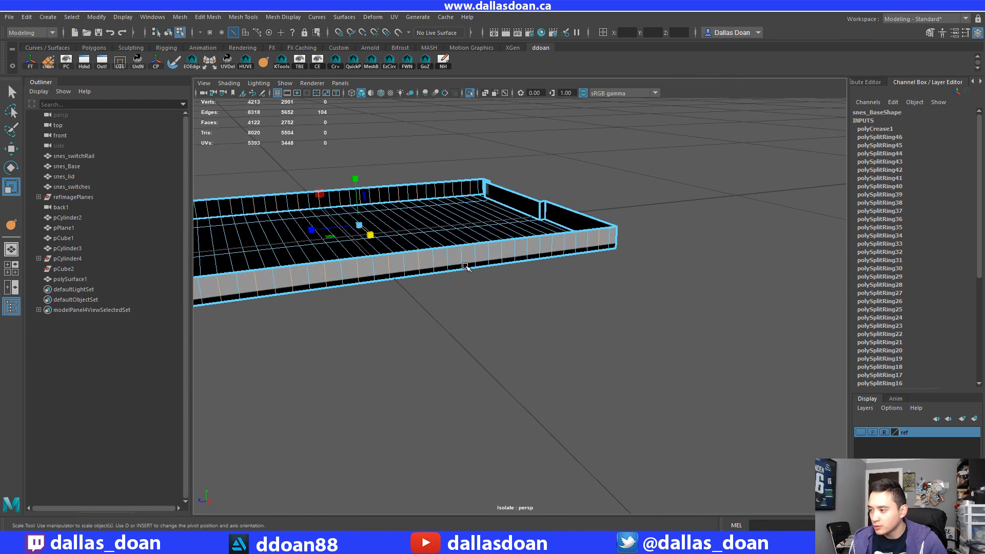
alt+middle_drag(500, 263, 467, 262)
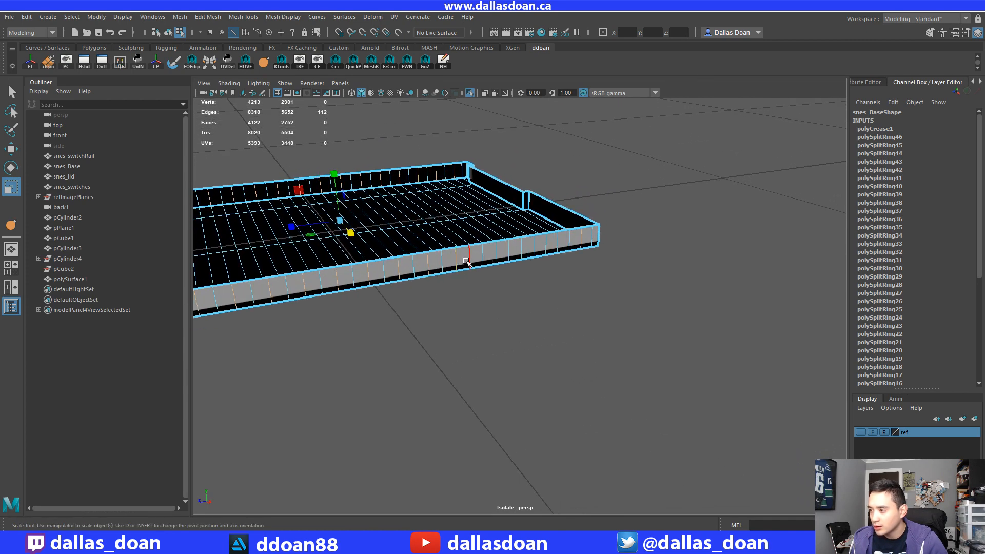
alt+drag(467, 262, 545, 279)
shift+click(475, 256)
shift+click(539, 250)
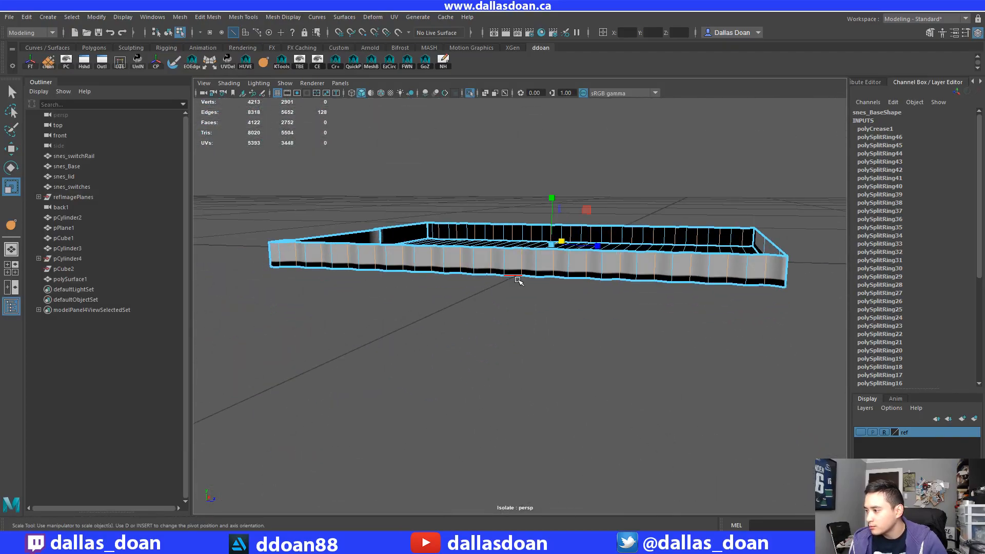
Insert a horizontal edge loop around the walls just above the bottom edge with Multi-Cut.
alt+drag(515, 349, 488, 281)
shift+right_drag(490, 251, 441, 251)
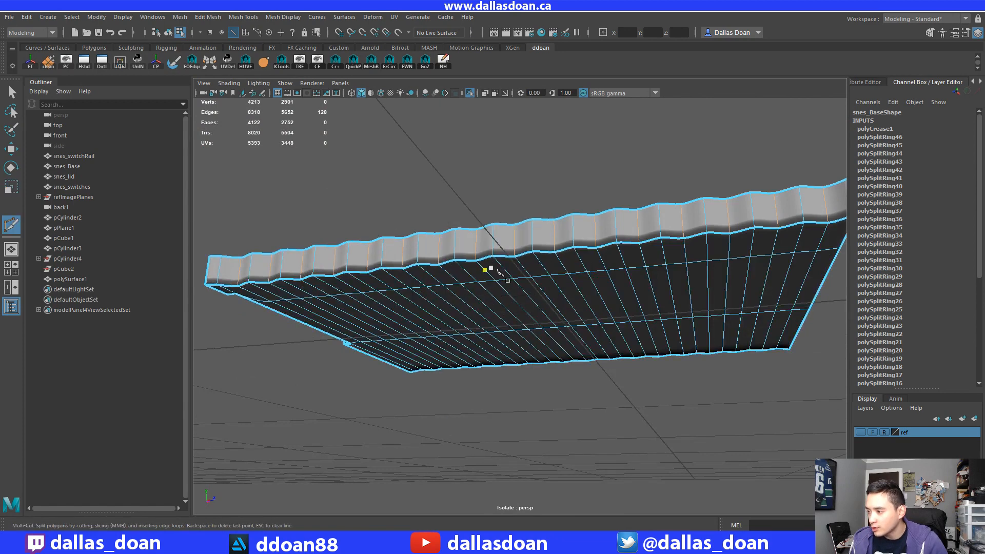
ctrl+click(492, 250)
scroll(527, 296, down, 3)
alt+drag(528, 296, 589, 352)
scroll(511, 297, up, 2)
Insert an edge loop through the middle of each of the two wide spans of the plain wall, crossing the ribs.
key(w)
right_drag(598, 248, 594, 344)
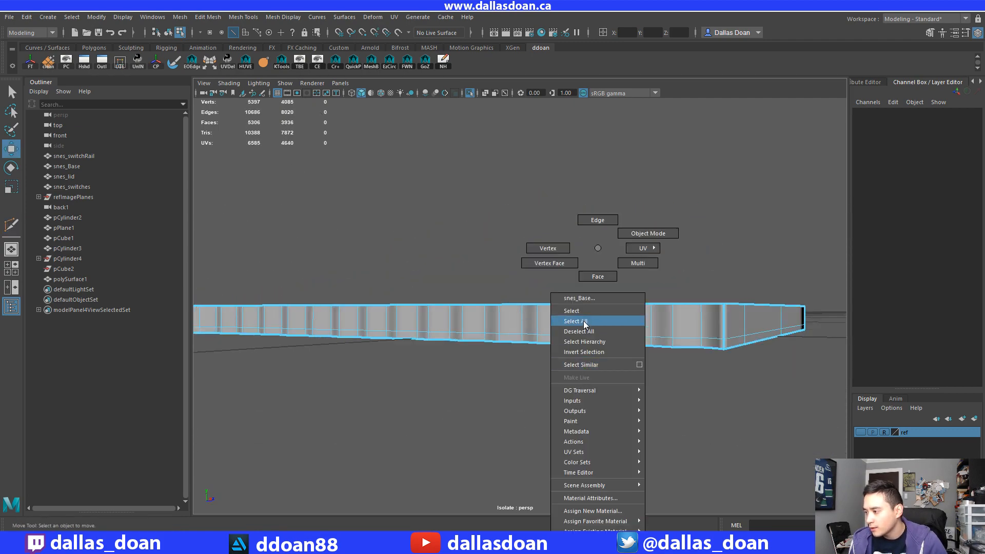
click(584, 314)
alt+drag(583, 314, 492, 257)
shift+right_drag(493, 257, 436, 256)
alt+drag(436, 255, 549, 334)
mouse_move(550, 334)
alt+right_down()
mouse_move(532, 337)
mouse_move(556, 315)
mouse_move(528, 337)
mouse_move(538, 339)
alt+right_up()
click(540, 318)
alt+drag(538, 339, 526, 336)
click(679, 297)
key(g)
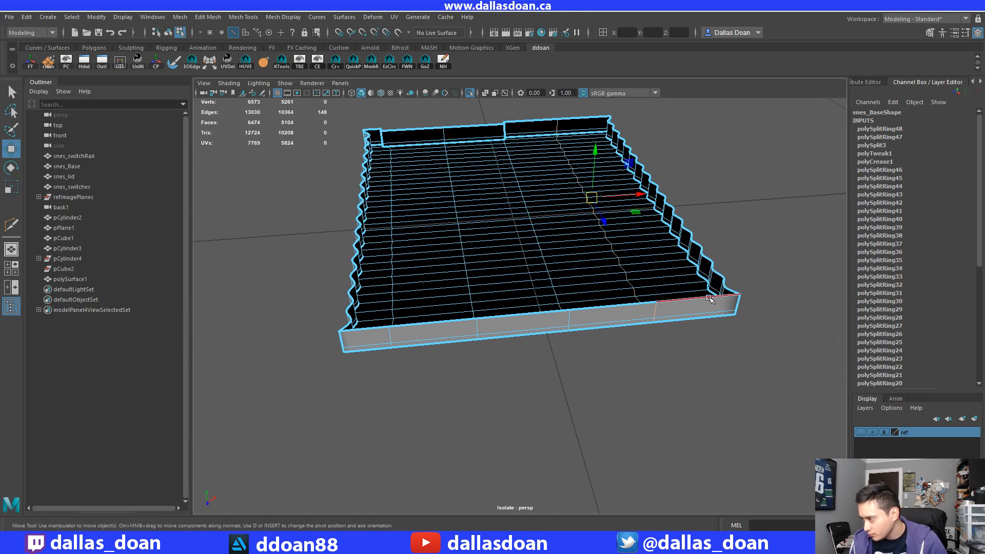
Keep halving the remaining spans along the plain wall with edge loops until it is divided into narrow, even segments.
click(712, 298)
key(g)
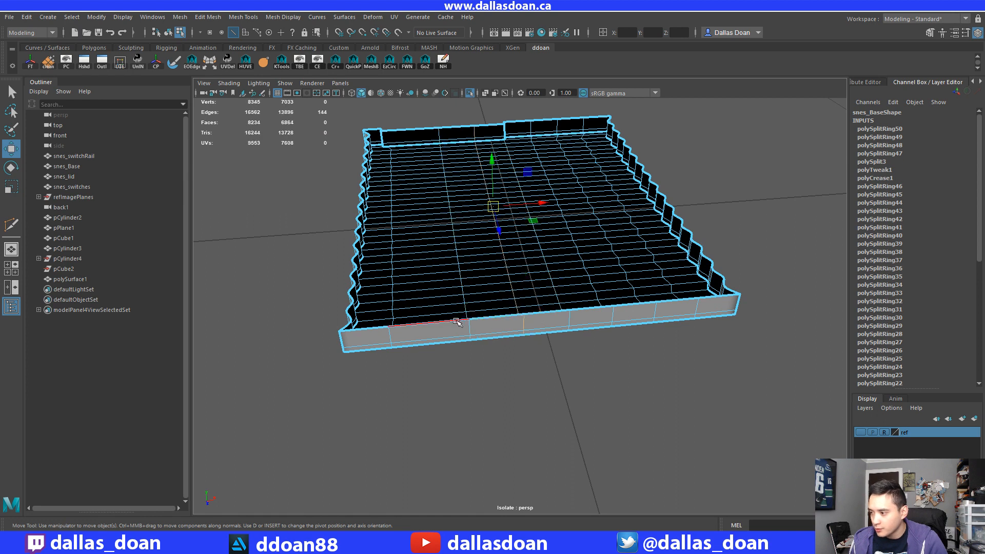
click(399, 329)
key(g)
key(g)
click(504, 318)
key(g)
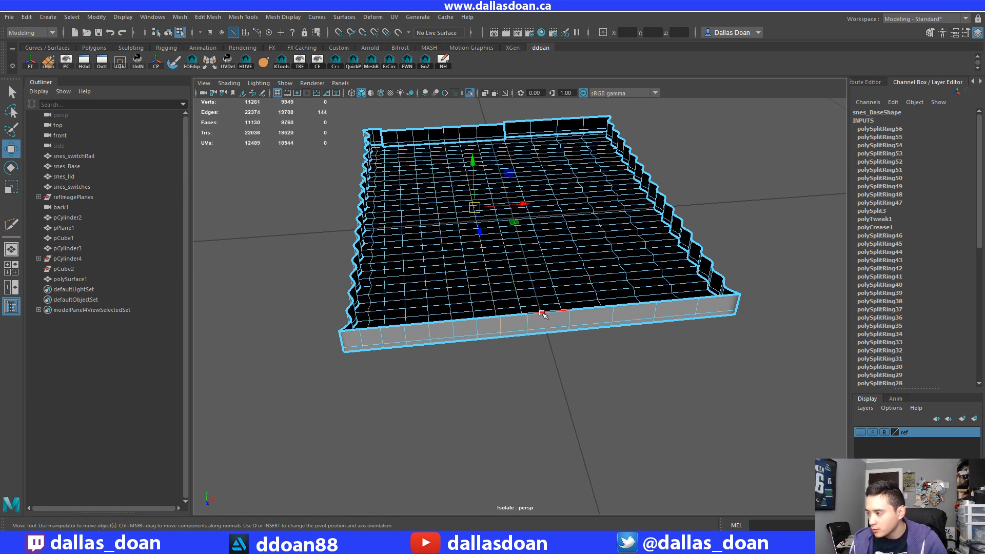
click(682, 303)
key(g)
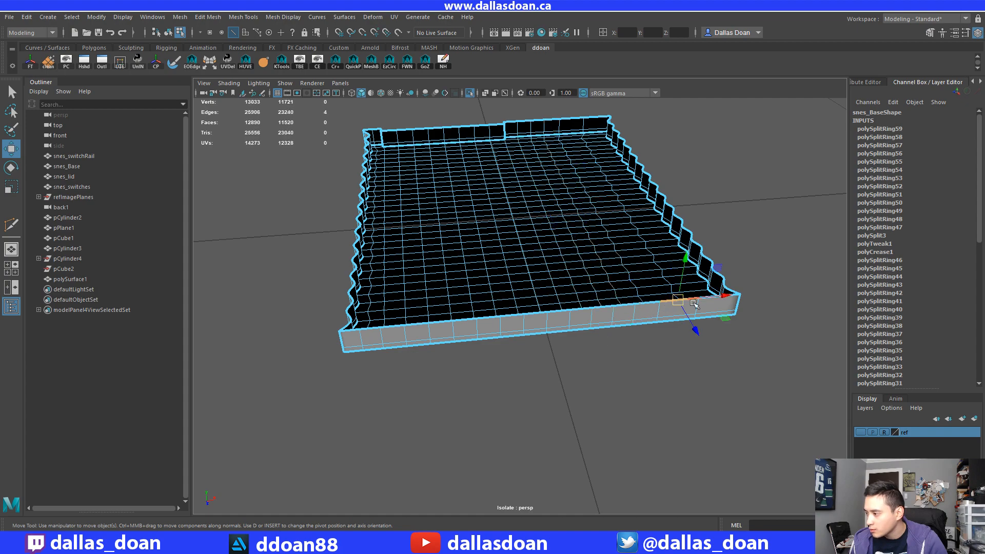
click(713, 299)
Select snes_Base as an object and delete its construction history.
alt+drag(515, 357, 412, 366)
alt+middle_drag(436, 374, 423, 349)
alt+drag(423, 348, 405, 336)
scroll(421, 343, down, 4)
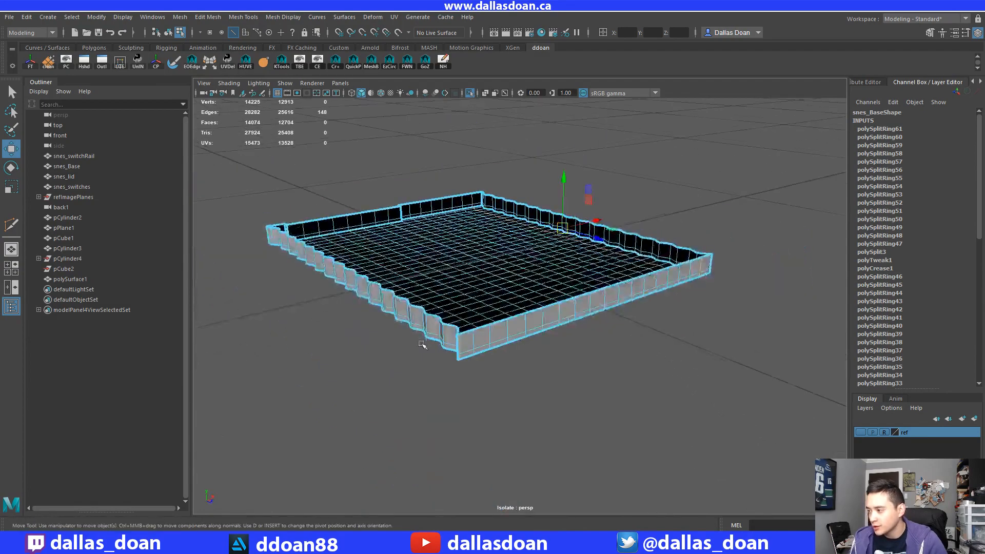
right_drag(486, 287, 480, 322)
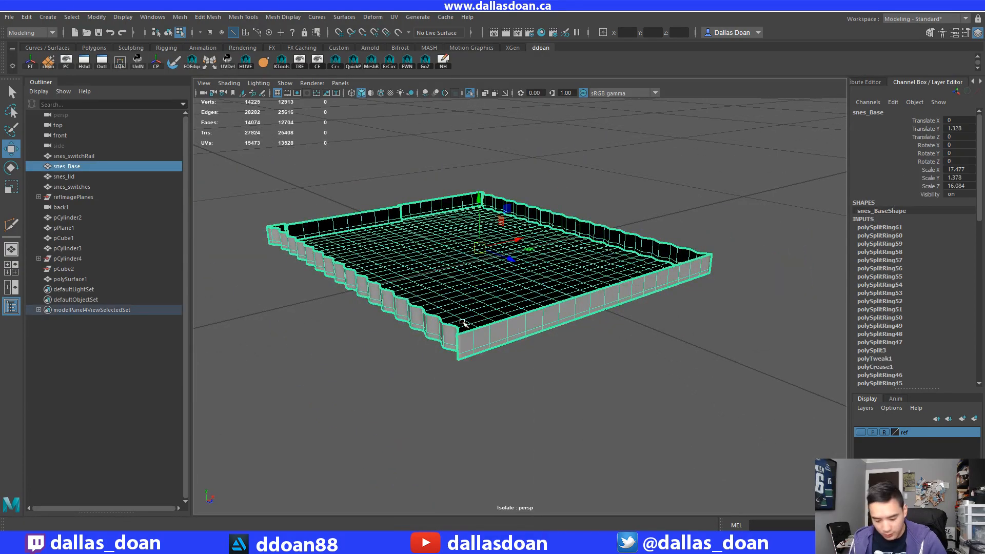
key(alt+shift+d)
Compare the base's wavy borders with the reference photo of the console's underside, and close the photo.
scroll(467, 335, up, 4)
alt+drag(467, 334, 473, 318)
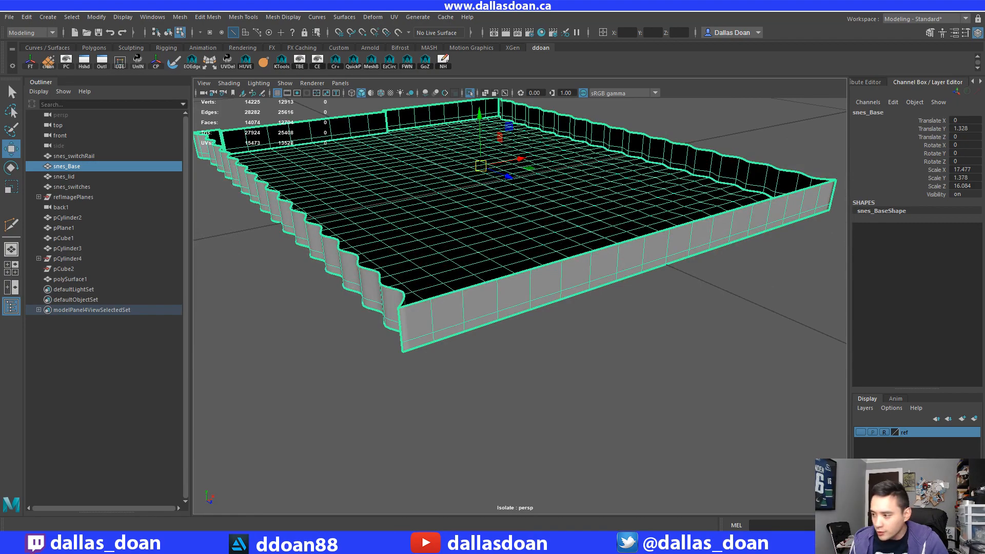
alt+drag(473, 318, 508, 265)
alt+drag(477, 347, 261, 297)
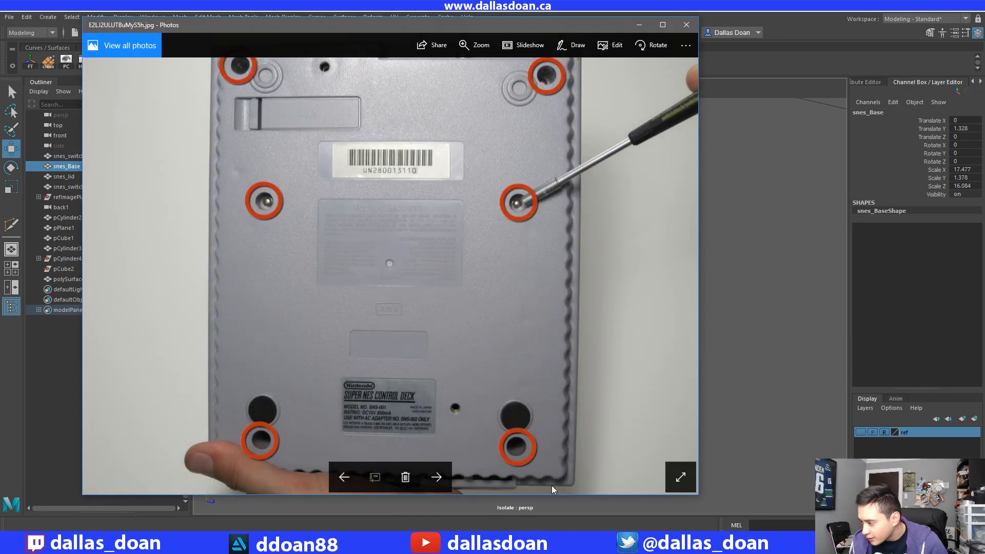
click(686, 25)
Select the full-height vertical edge nearest the corner at each end of the notched wall and move both outward.
mouse_move(521, 400)
alt+mouse_down()
mouse_move(455, 379)
mouse_move(622, 331)
alt+mouse_up()
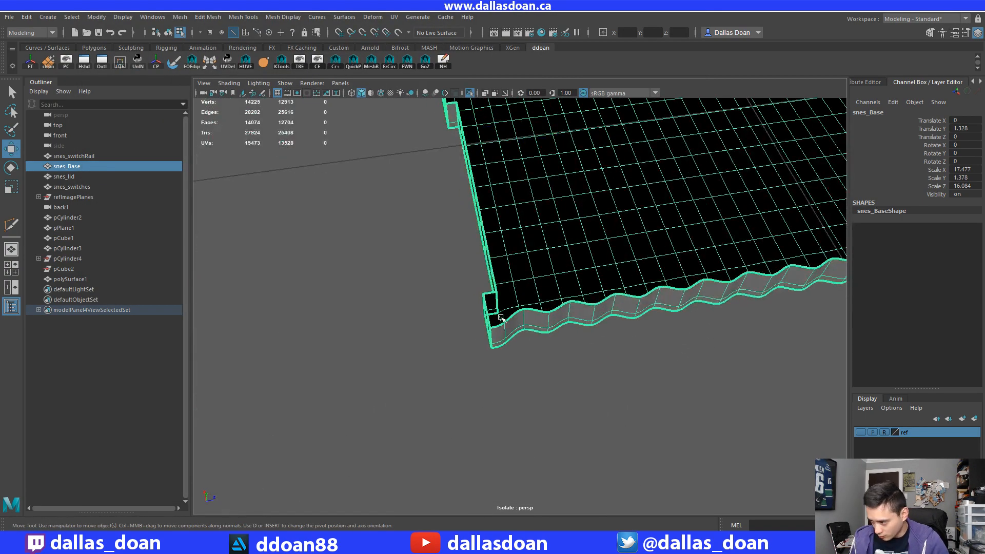
alt+drag(501, 319, 590, 326)
right_drag(584, 249, 583, 276)
click(588, 328)
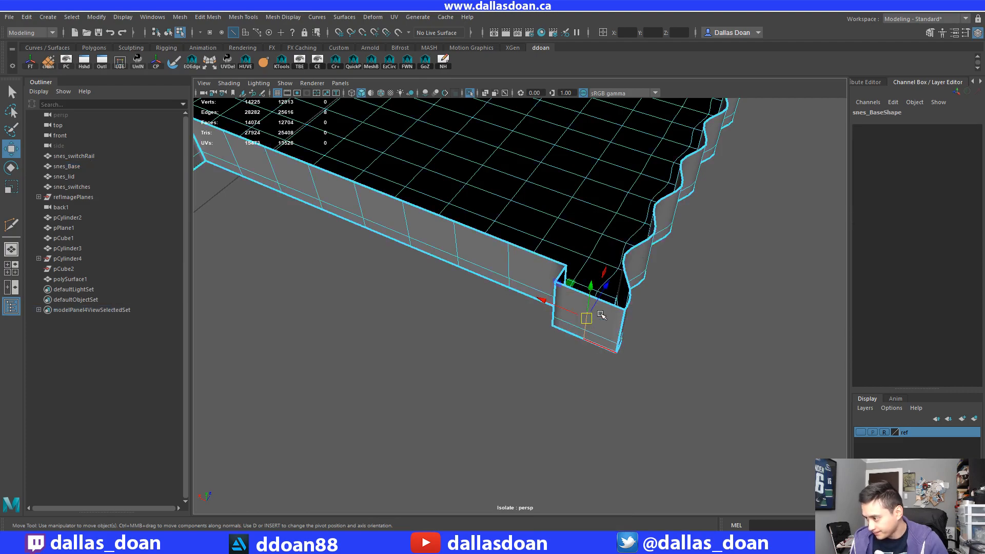
alt+right_drag(601, 315, 582, 328)
alt+drag(370, 328, 502, 335)
alt+drag(435, 351, 475, 360)
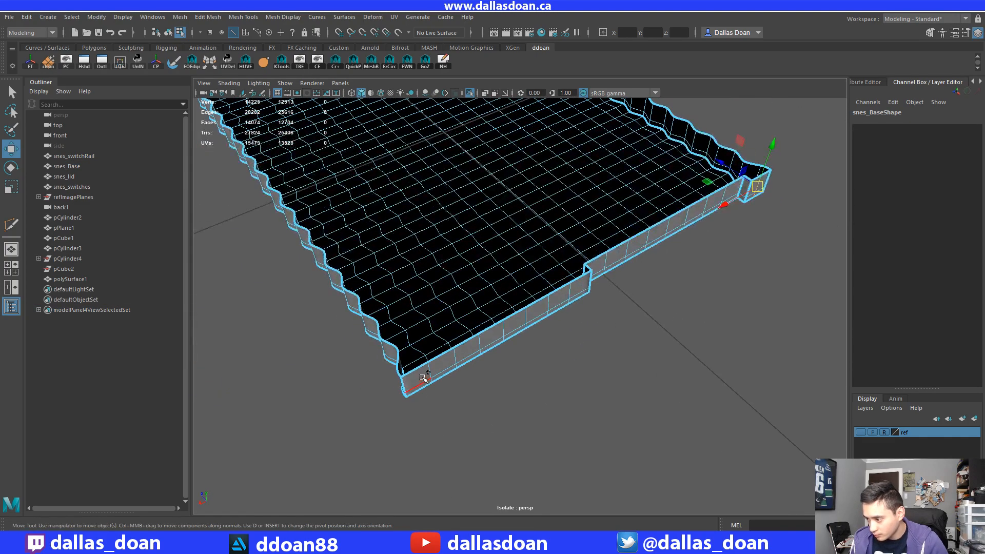
alt+right_drag(436, 386, 457, 405)
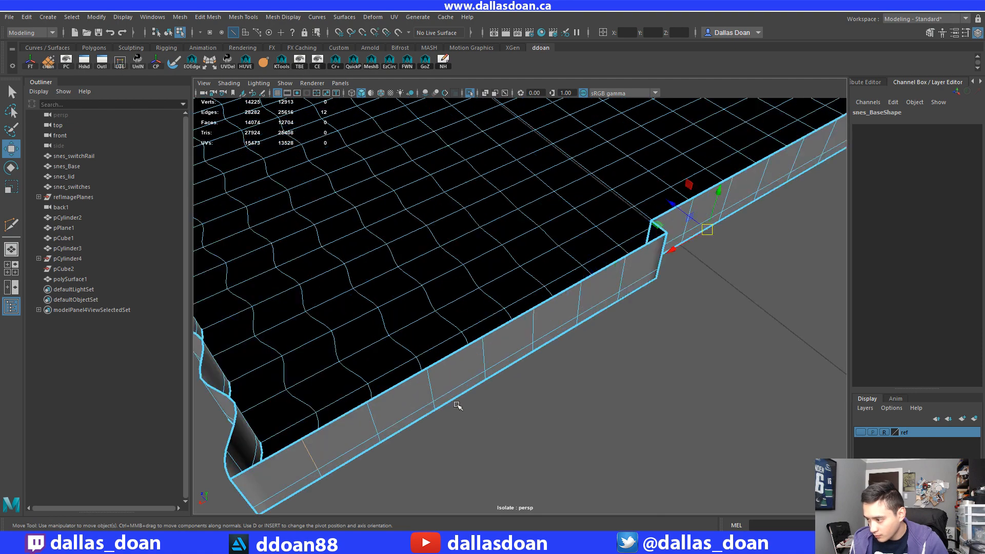
shift+click(318, 477)
alt+right_drag(463, 472, 414, 411)
alt+drag(420, 400, 492, 354)
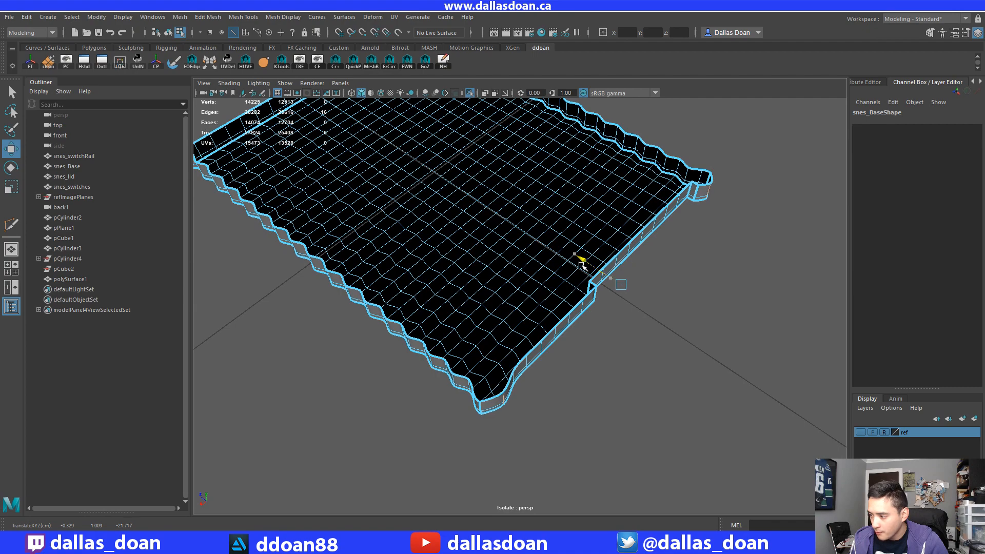
Select every second full-height vertical edge along the plain wall of the base, from one corner to the other.
alt+drag(534, 363, 563, 337)
alt+middle_drag(563, 337, 497, 323)
mouse_move(496, 324)
alt+right_down()
mouse_move(508, 325)
mouse_move(498, 326)
alt+right_up()
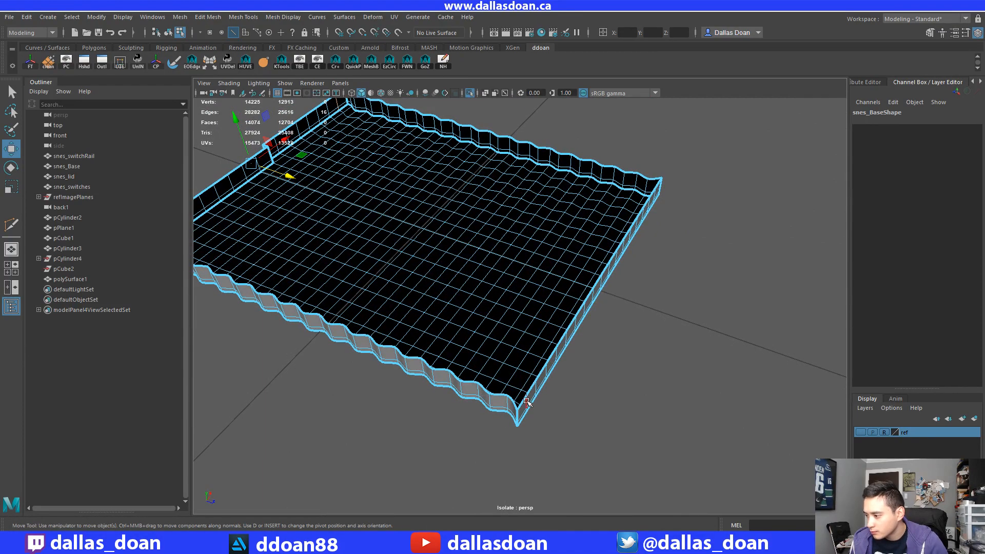
alt+drag(543, 400, 510, 388)
click(509, 383)
double_click(383, 358)
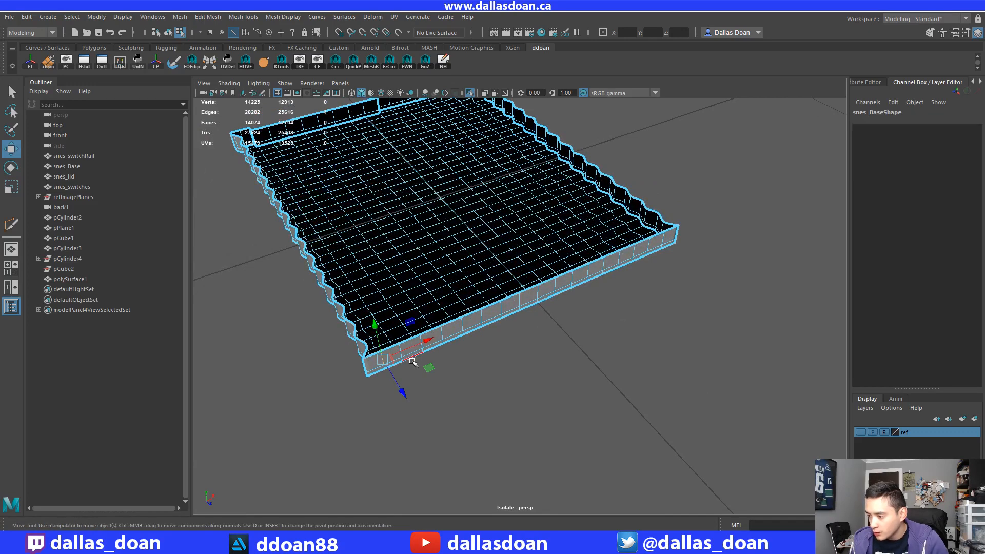
key(f)
alt+drag(455, 369, 523, 345)
alt+right_drag(551, 390, 572, 369)
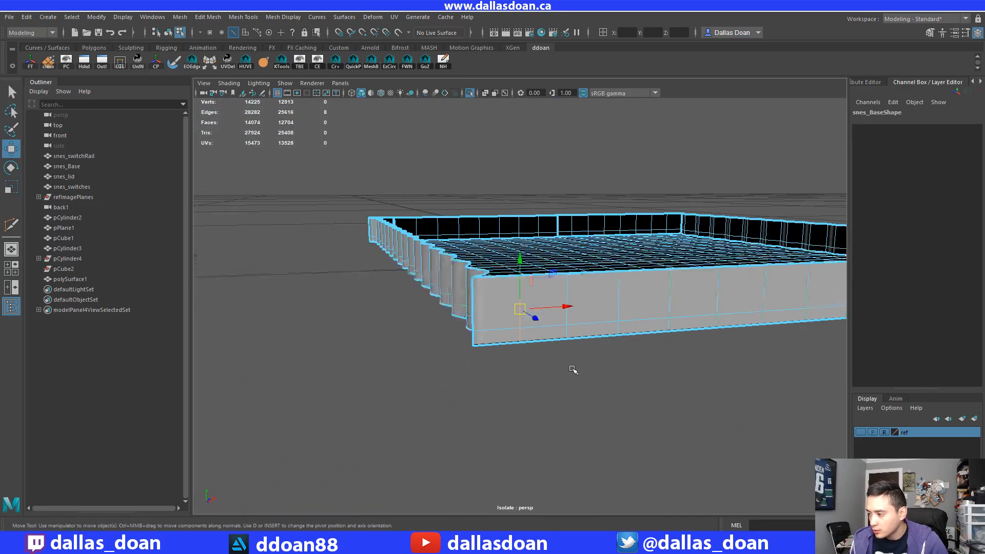
alt+middle_drag(729, 323, 463, 332)
alt+right_drag(463, 332, 462, 353)
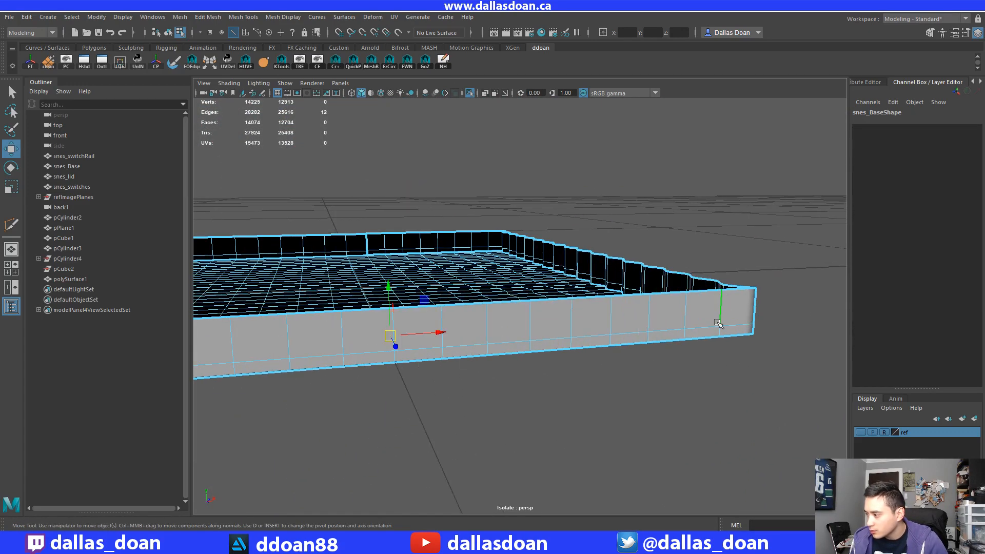
alt+drag(653, 329, 566, 314)
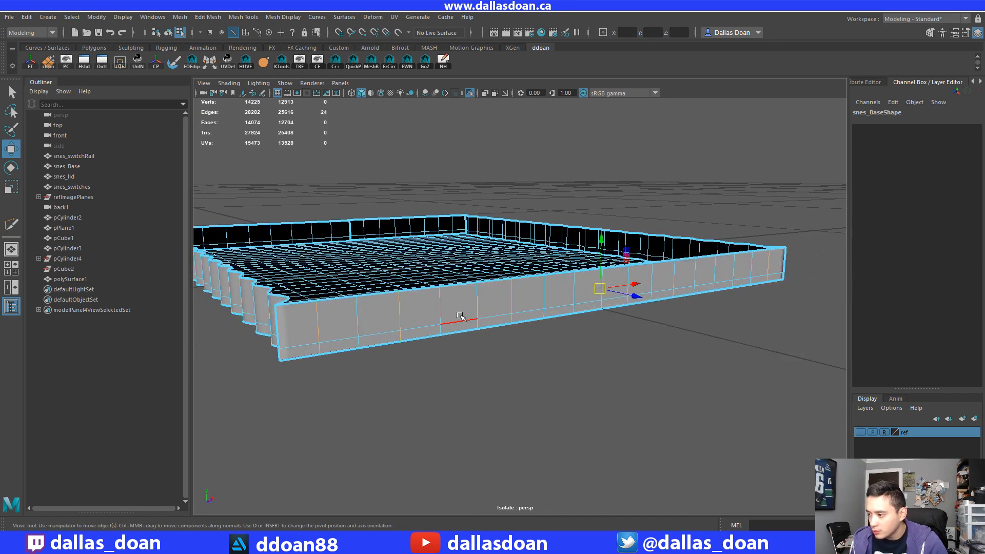
alt+drag(513, 324, 506, 304)
alt+middle_drag(572, 302, 479, 328)
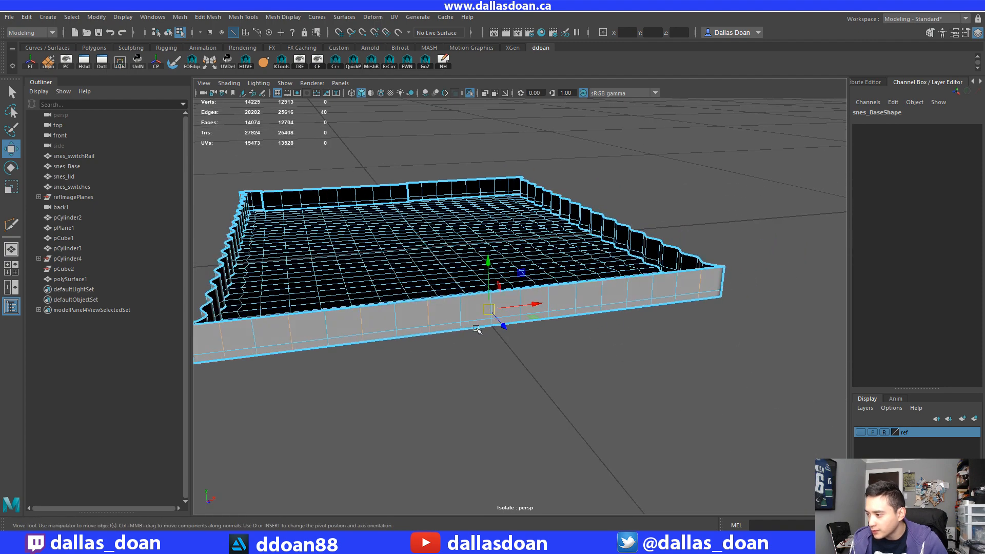
alt+right_drag(479, 328, 462, 296)
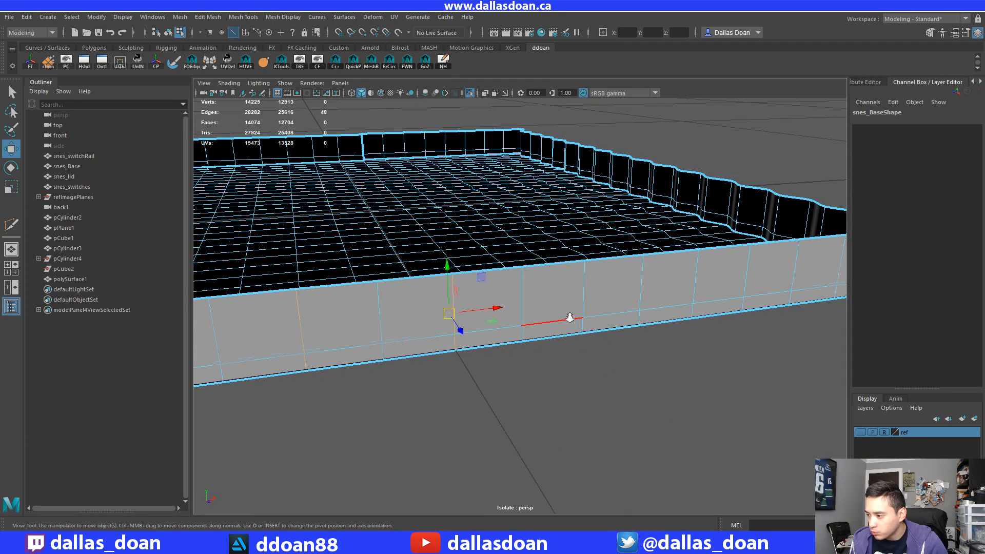
alt+drag(570, 318, 565, 304)
alt+middle_drag(566, 310, 523, 336)
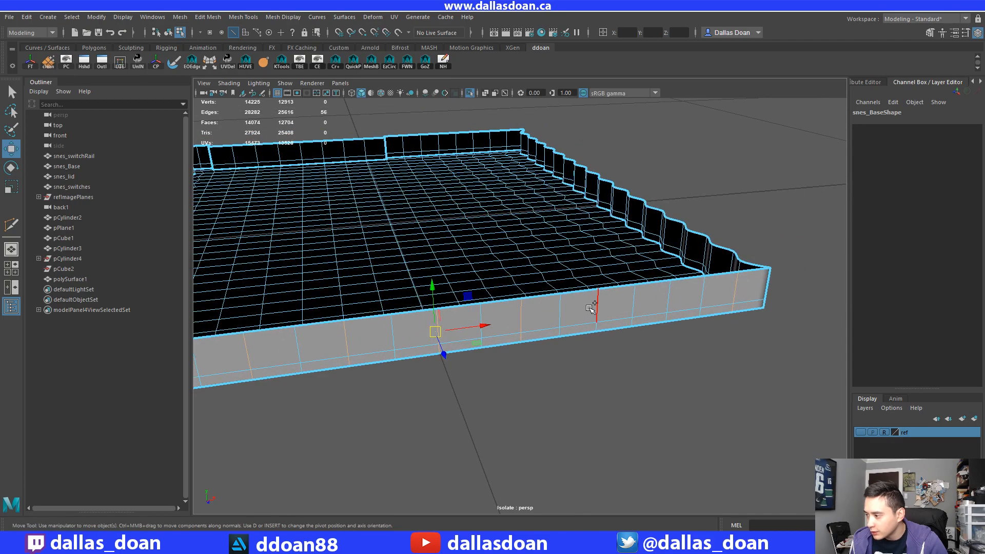
shift+double_click(596, 327)
alt+middle_drag(628, 315, 559, 326)
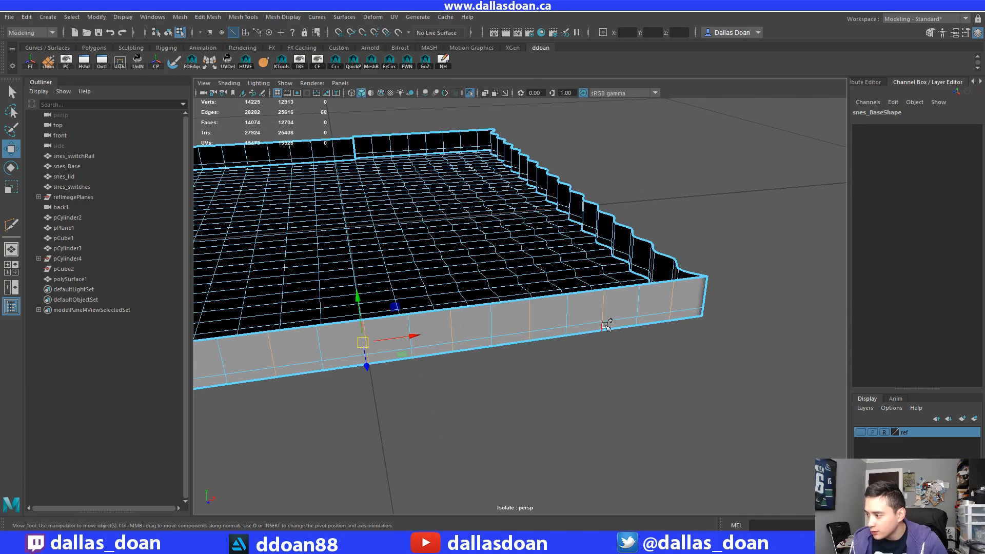
alt+right_drag(594, 336, 565, 341)
alt+drag(564, 341, 489, 351)
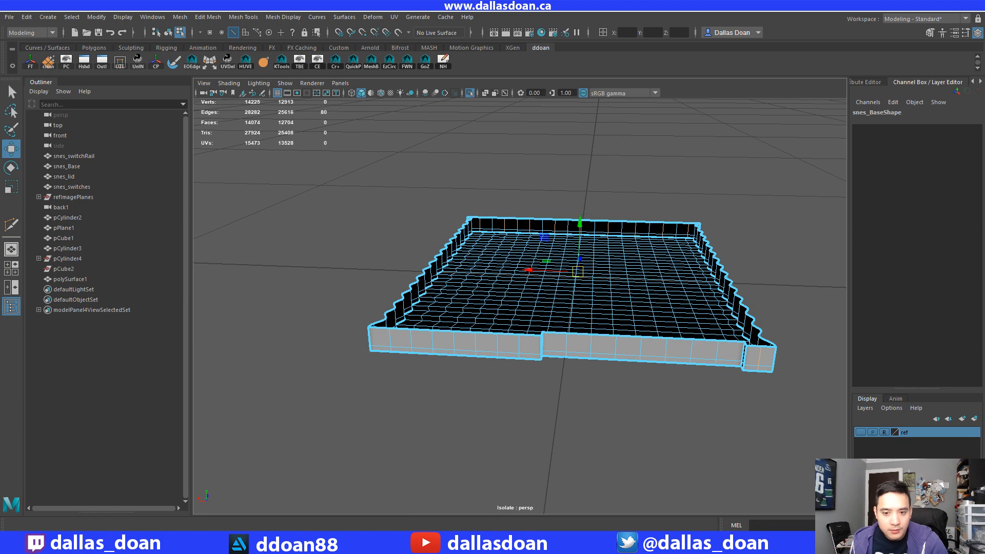
Check the rear reference photo and add every second vertical edge on the notched wall's protruding sections to the selection.
key(alt+Tab)
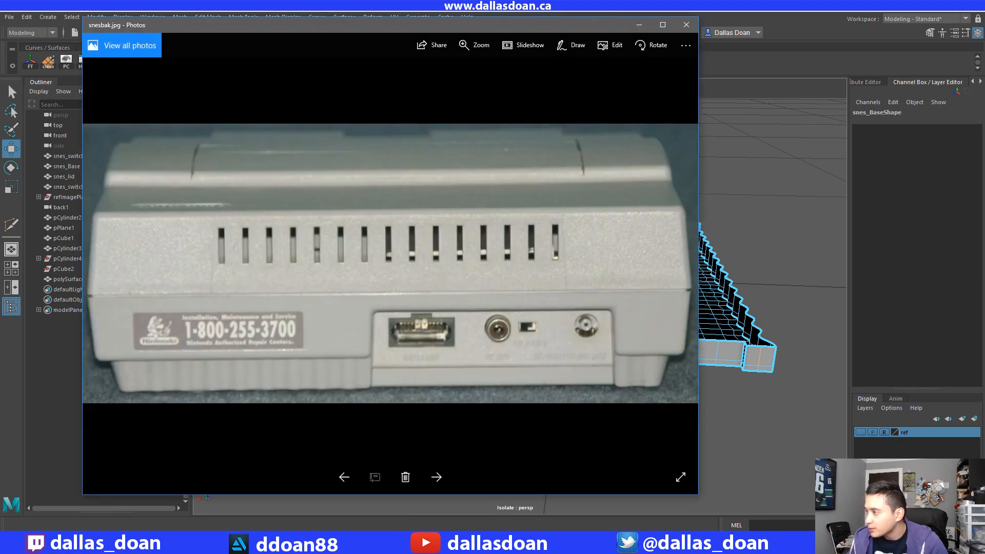
click(637, 26)
alt+drag(660, 473, 486, 420)
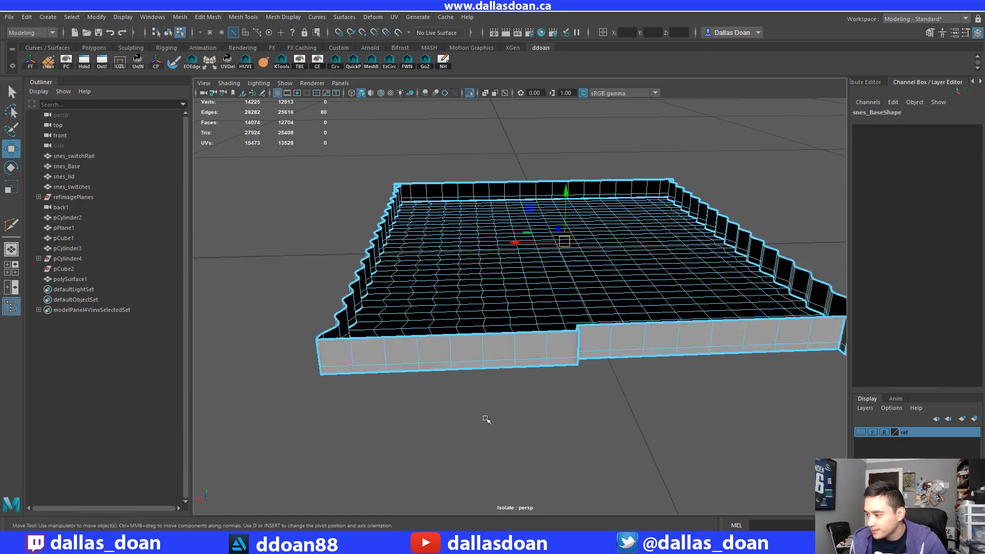
alt+drag(561, 395, 521, 400)
scroll(534, 403, down, 3)
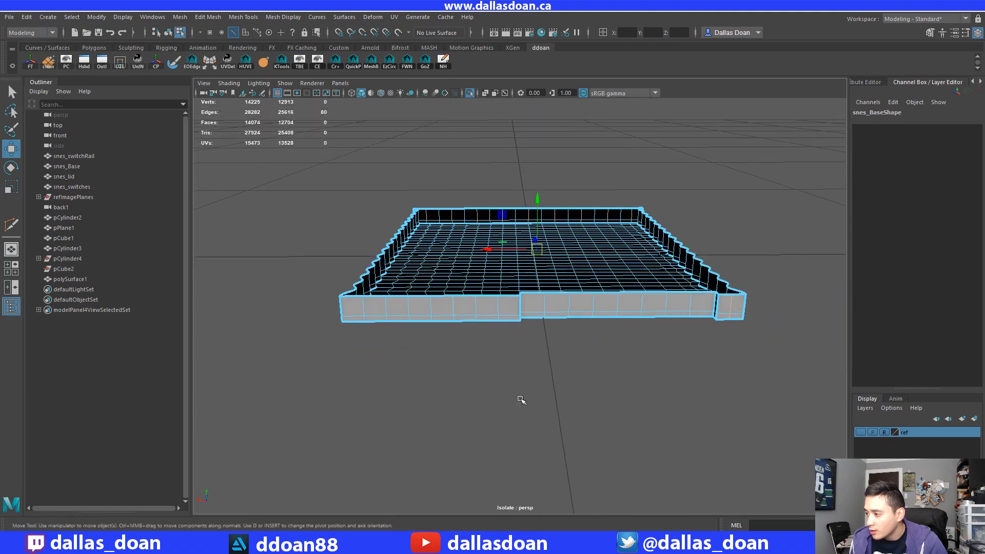
alt+drag(497, 318, 512, 388)
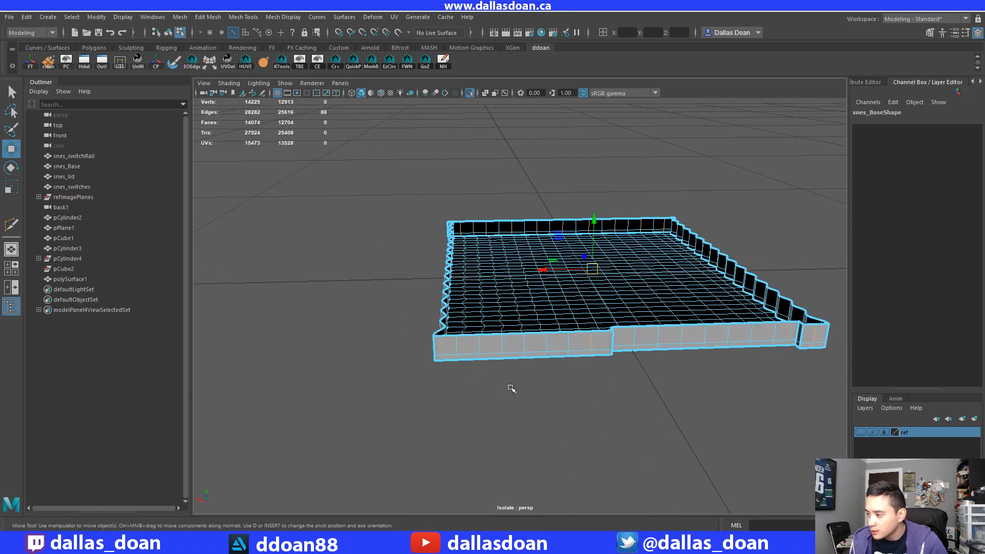
scroll(554, 352, up, 5)
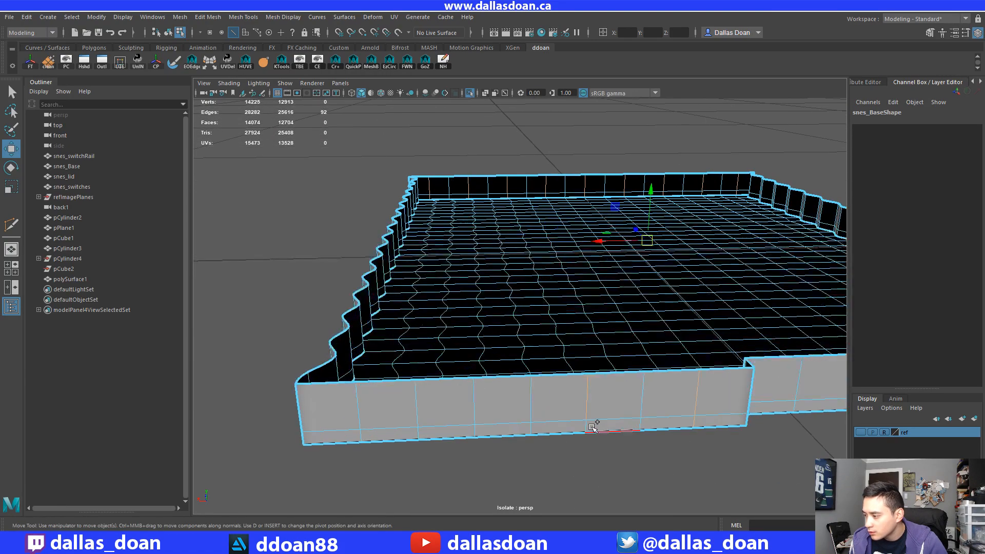
alt+middle_drag(476, 428, 602, 389)
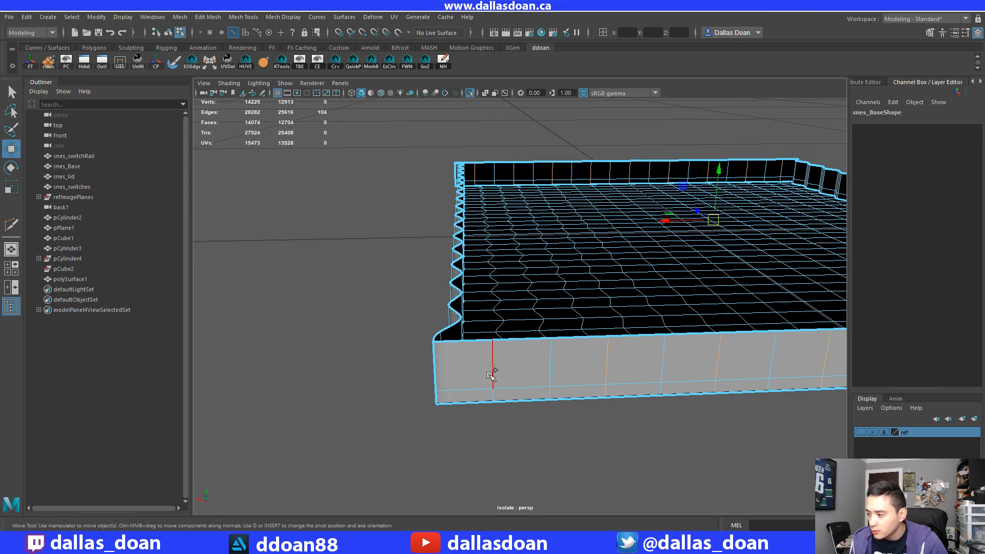
scroll(534, 399, down, 5)
alt+drag(567, 400, 556, 400)
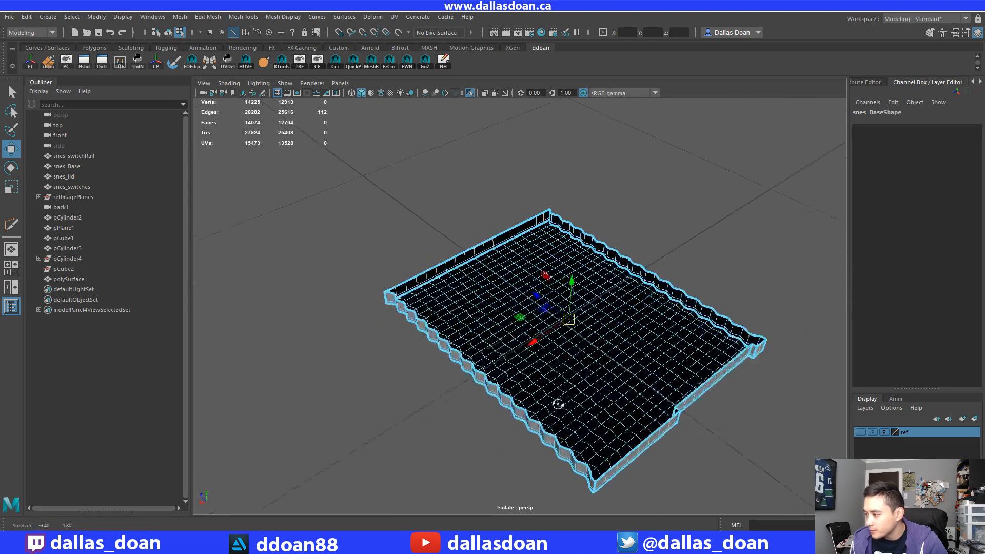
Scale the selected edges slightly along the base's length to give the plain and notched walls a wavy outline.
scroll(556, 382, up, 5)
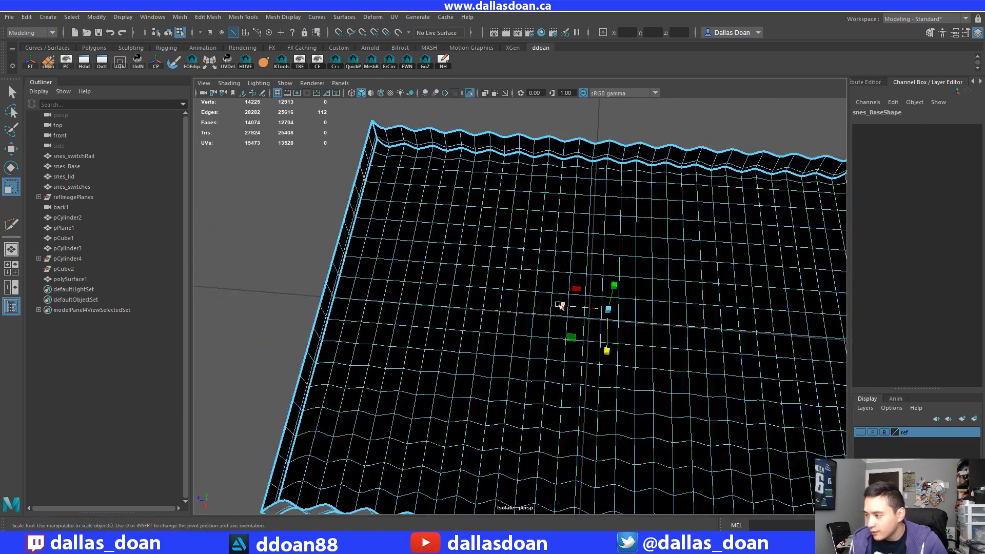
drag(560, 304, 558, 304)
scroll(579, 318, down, 5)
alt+middle_drag(578, 318, 469, 300)
scroll(455, 298, up, 2)
alt+drag(469, 300, 490, 304)
Return the base to object mode, end its isolation to show the whole console, and clear the selection.
right_drag(510, 234, 501, 301)
alt+drag(501, 300, 636, 366)
click(499, 341)
alt+drag(574, 341, 633, 365)
alt+right_drag(633, 366, 614, 357)
mouse_move(614, 357)
alt+mouse_down()
mouse_move(682, 354)
mouse_move(688, 323)
mouse_move(677, 286)
mouse_move(645, 298)
mouse_move(598, 418)
mouse_move(612, 341)
alt+mouse_up()
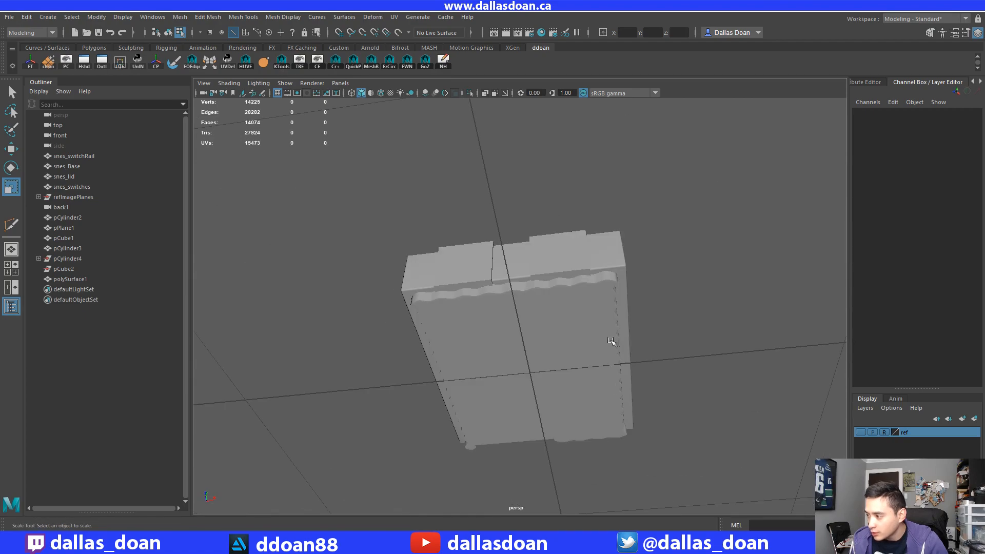
Select snes_Base as an object and make the ref layer visible.
double_click(612, 341)
alt+right_drag(613, 341, 504, 457)
mouse_move(503, 457)
alt+mouse_down()
mouse_move(510, 417)
mouse_move(571, 414)
mouse_move(505, 487)
mouse_move(541, 486)
mouse_move(535, 442)
mouse_move(514, 437)
mouse_move(506, 460)
alt+mouse_up()
right_drag(531, 331, 520, 312)
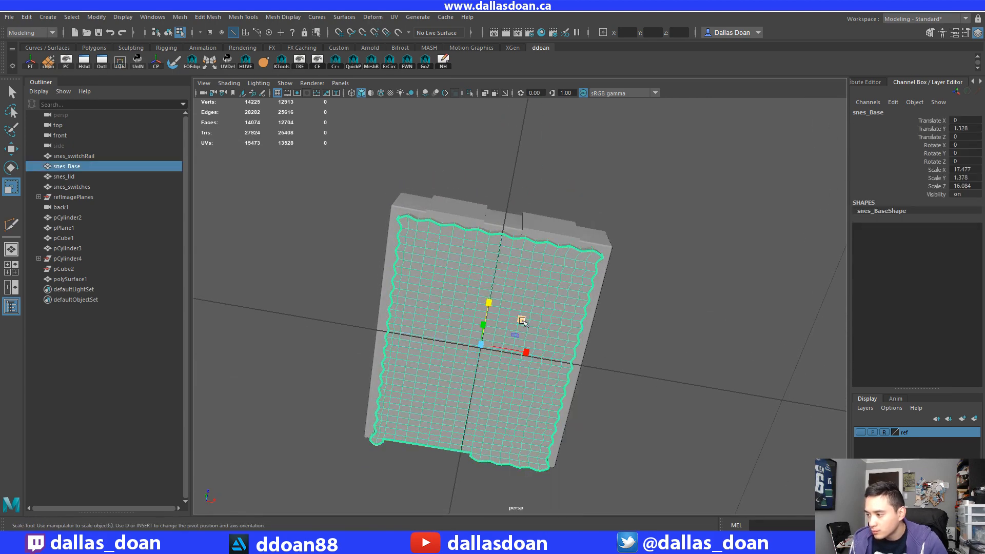
alt+drag(497, 367, 506, 442)
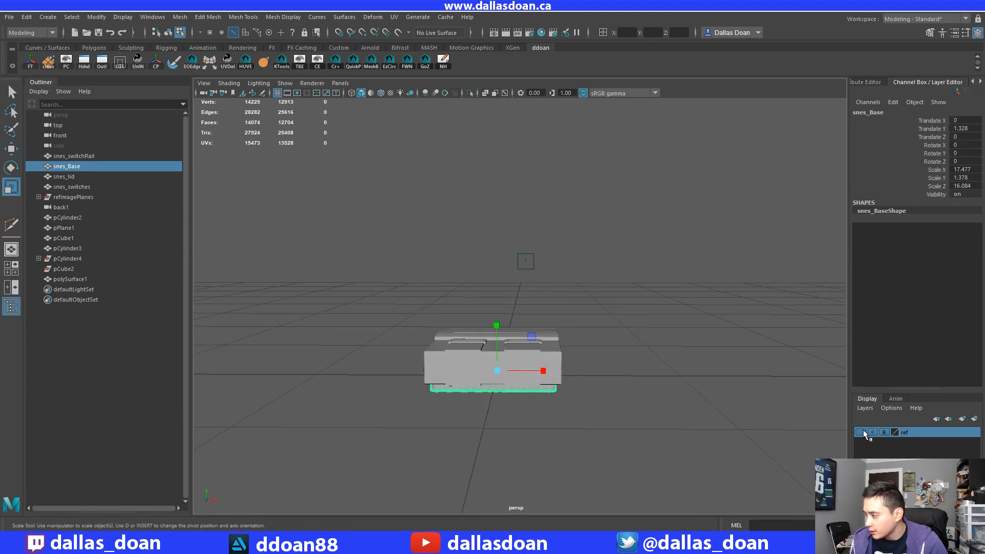
alt+drag(561, 373, 585, 369)
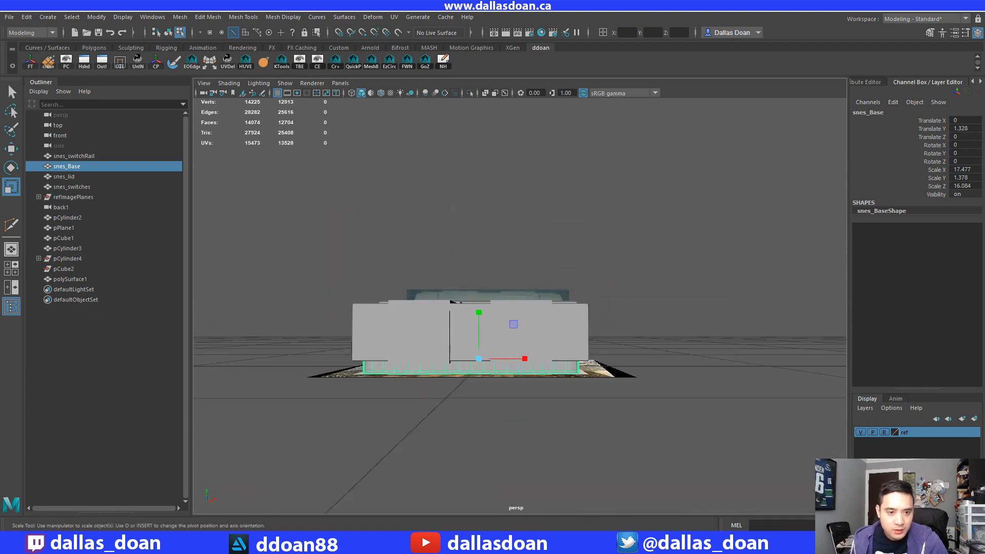
Examine the reference photos of the console's rear, front and underside for the shape of the lower base walls.
key(alt+Tab)
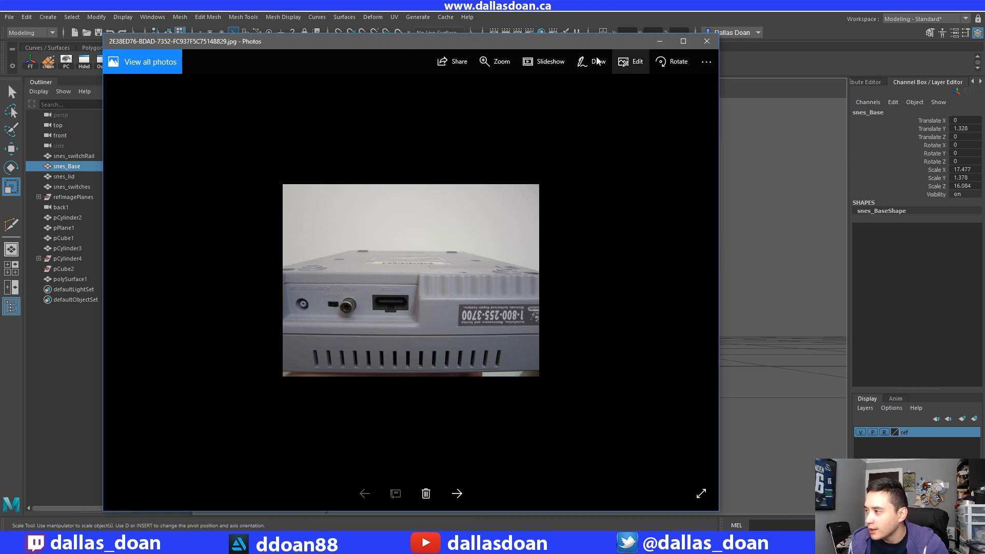
key(Right)
key(Right)
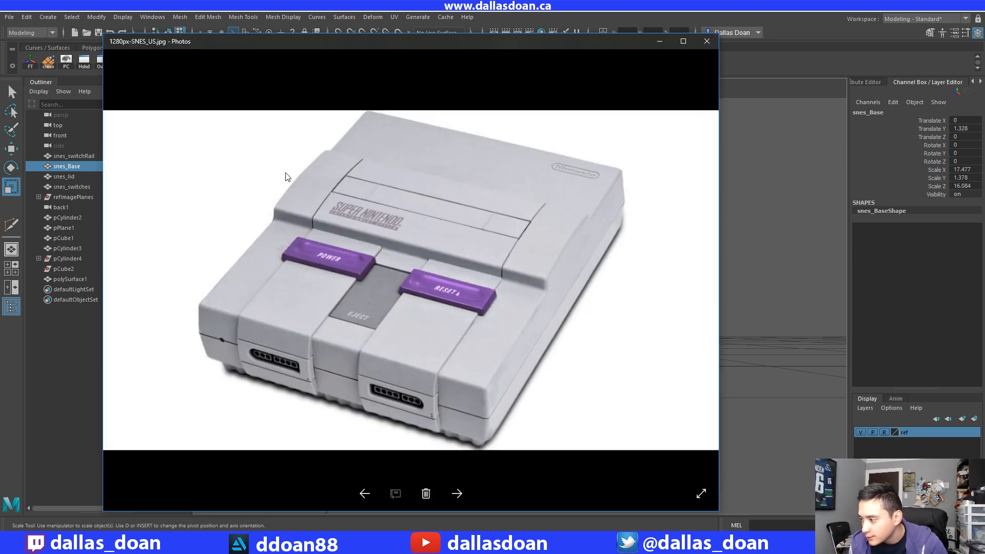
key(Right)
key(Right)
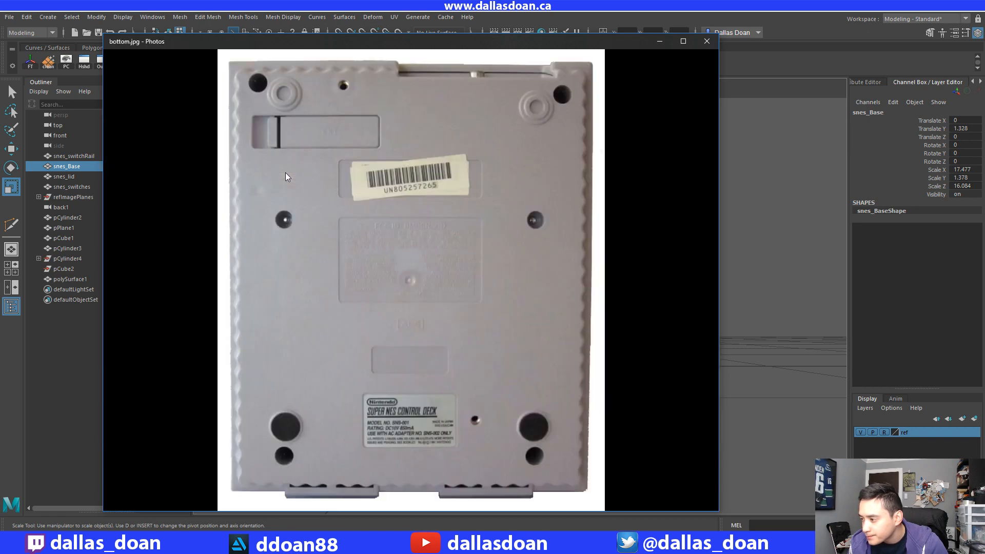
key(Left)
key(Right)
key(Right)
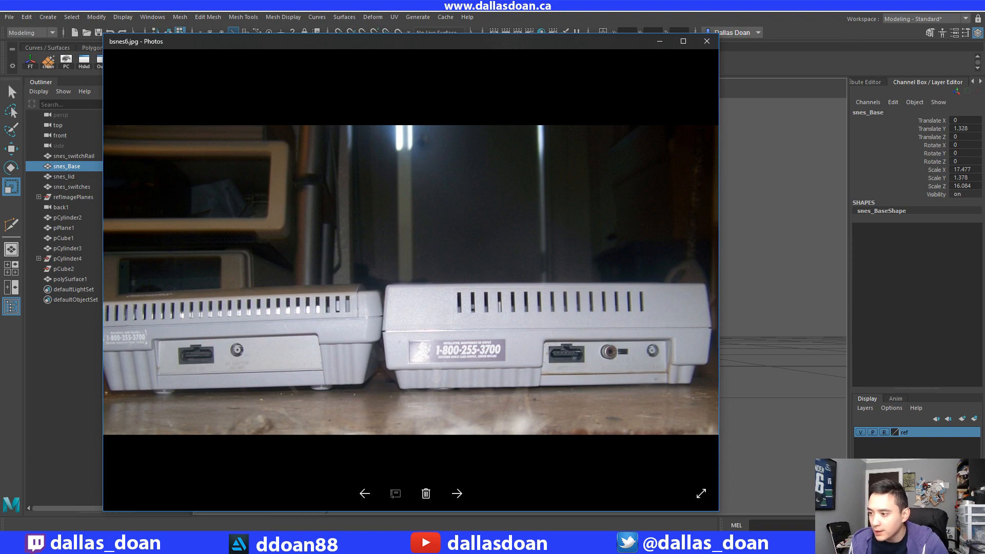
key(alt+Tab)
Turn on X-ray shading and show the base over the reference image in the maximized front view.
mouse_move(411, 360)
alt+mouse_down()
mouse_move(408, 322)
mouse_move(411, 345)
alt+mouse_up()
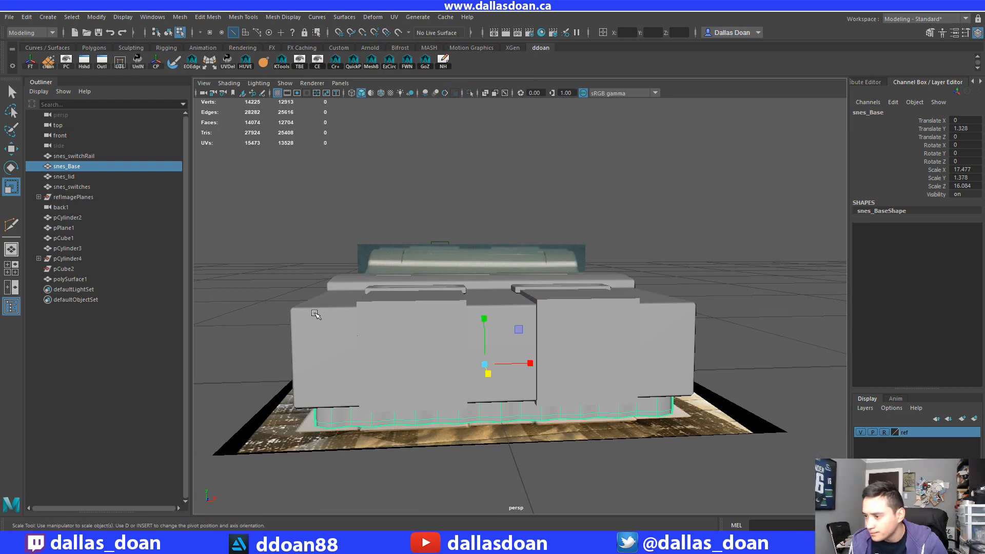
click(485, 93)
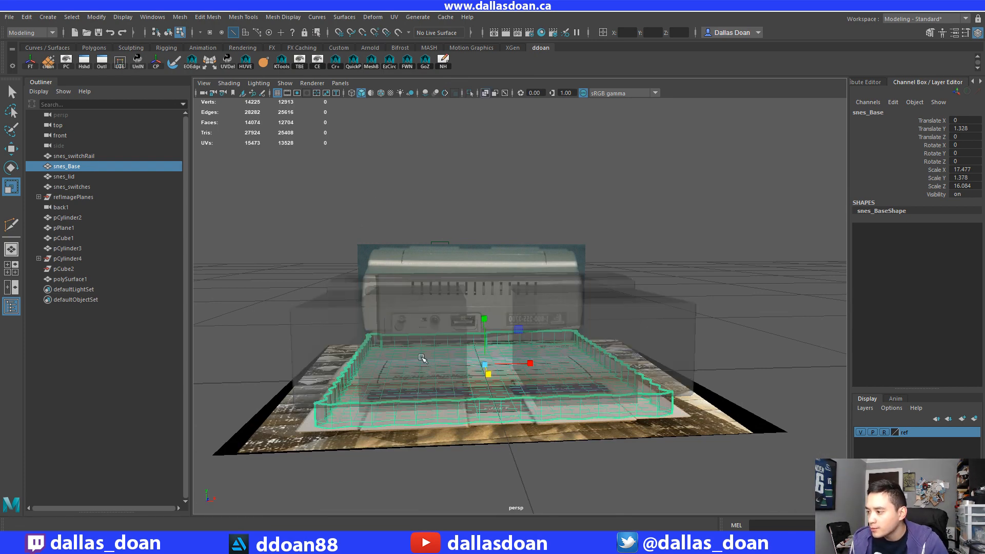
alt+drag(421, 358, 418, 341)
key(space)
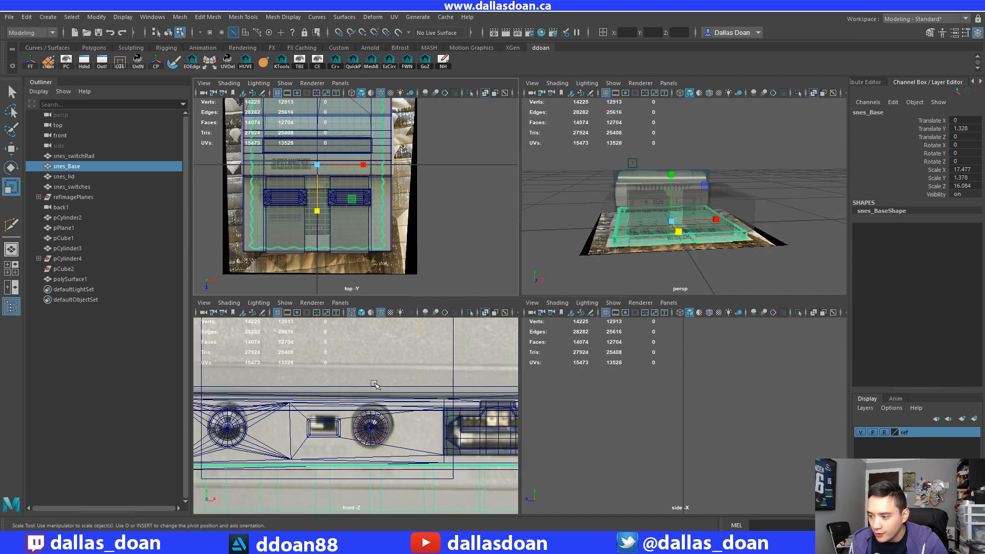
key(space)
scroll(407, 380, down, 4)
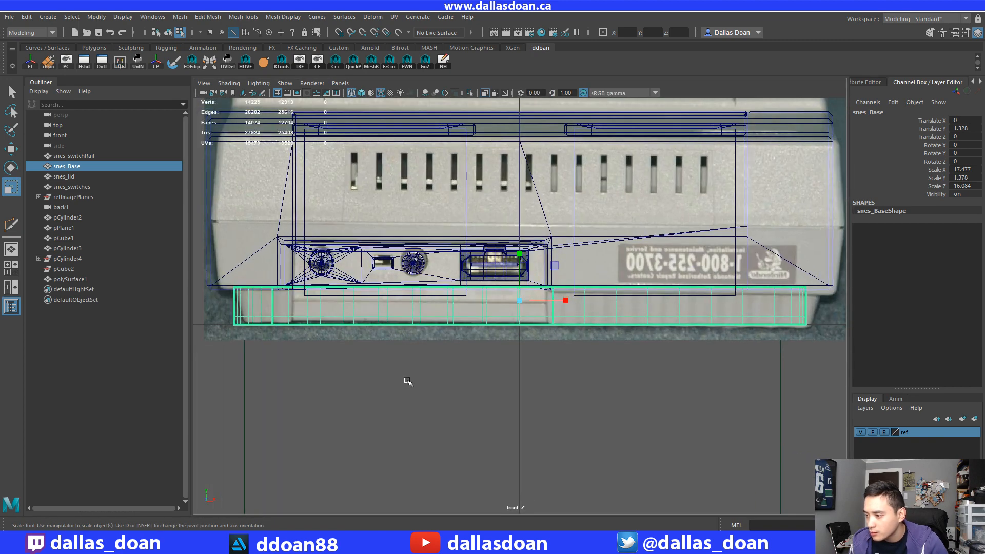
Scale all of the base's lower vertices inward uniformly to about 0.971 to taper the walls, and return to object mode.
right_drag(295, 315, 238, 261)
drag(210, 308, 868, 418)
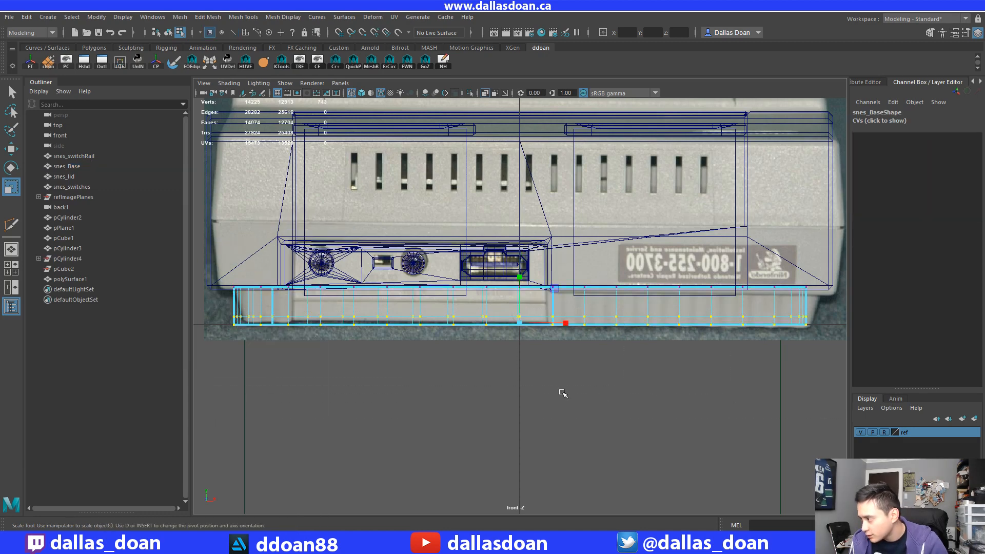
drag(518, 321, 505, 326)
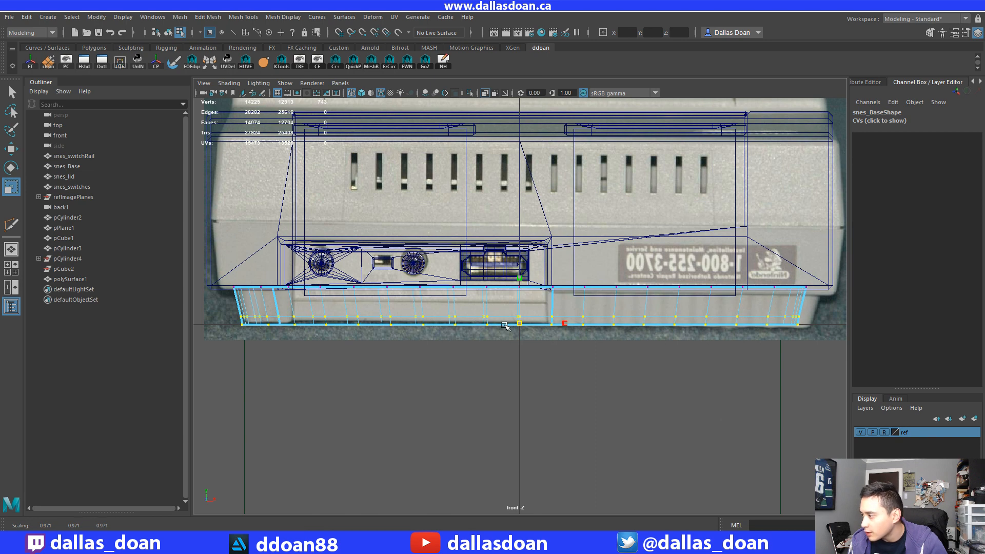
alt+middle_drag(506, 327, 557, 369)
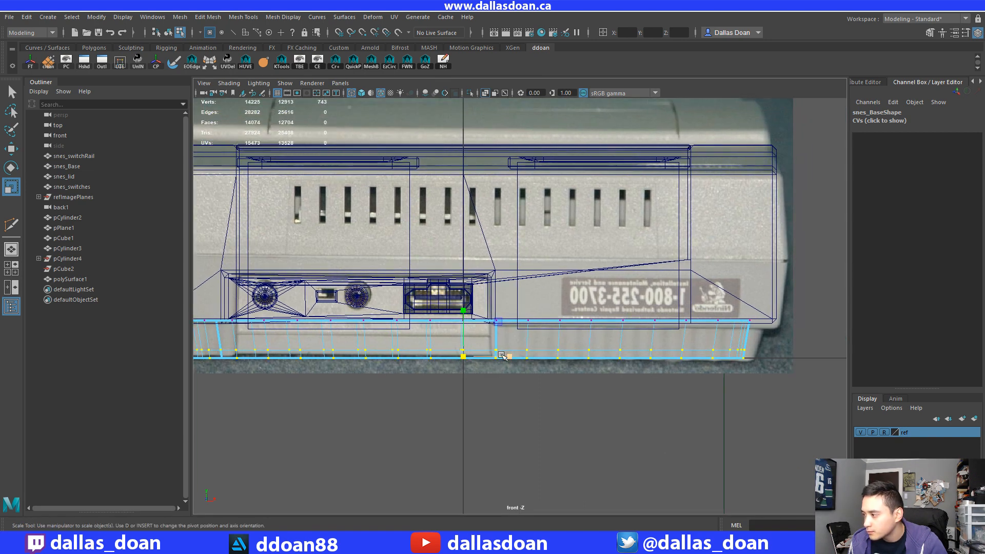
scroll(553, 362, down, 1)
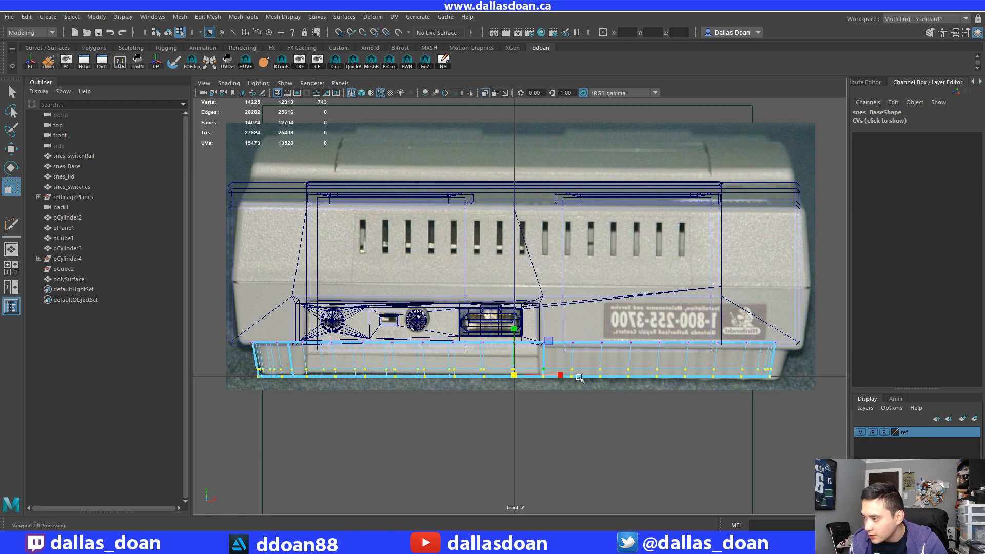
right_drag(604, 376, 598, 311)
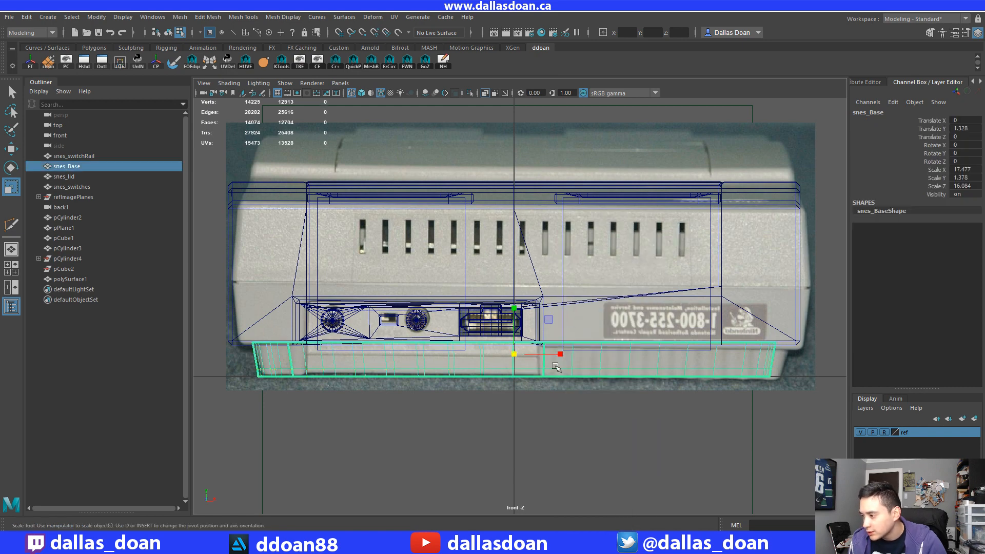
Widen snes_Base along X to match the lower walls in the rear reference image, and return to the maximized perspective view.
drag(559, 357, 562, 359)
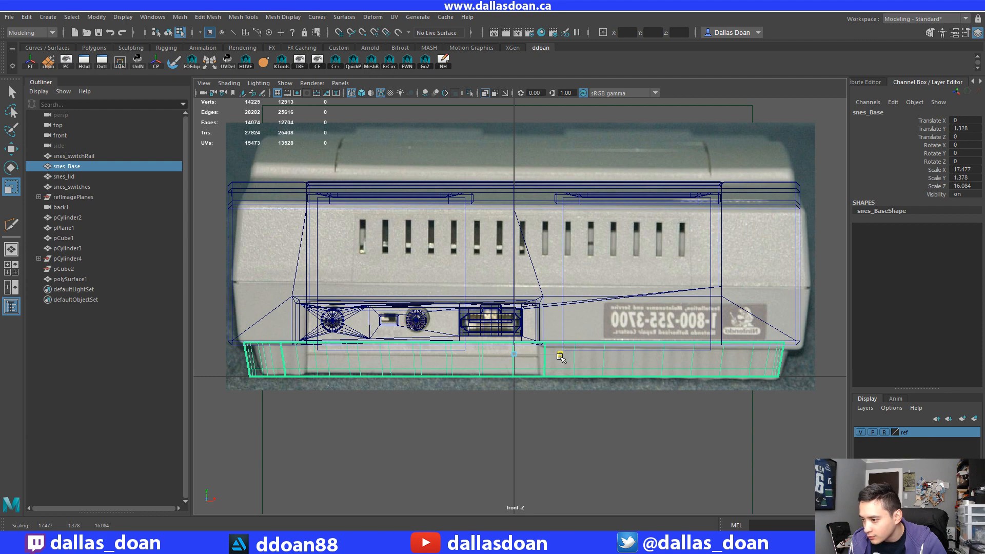
key(space)
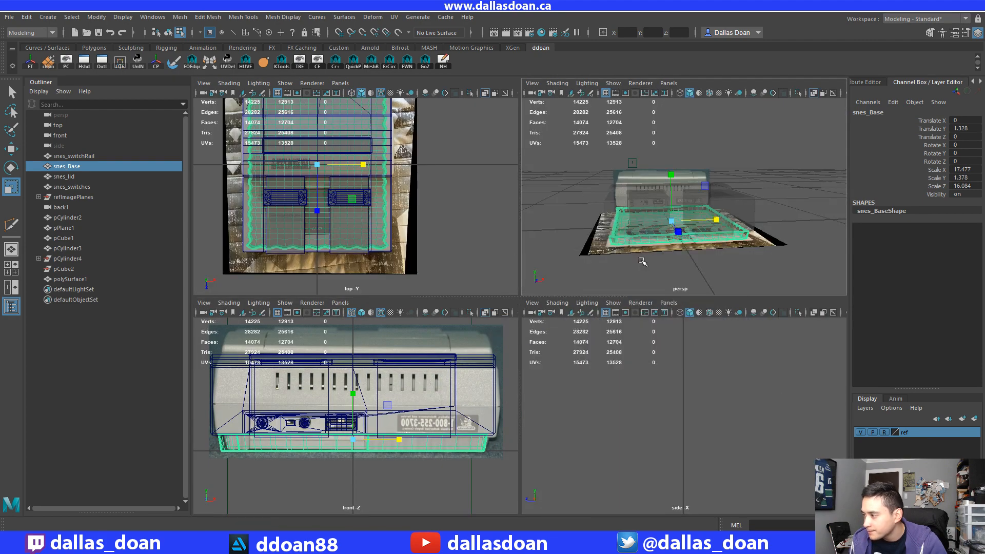
key(space)
key(w)
click(594, 277)
alt+drag(594, 277, 686, 359)
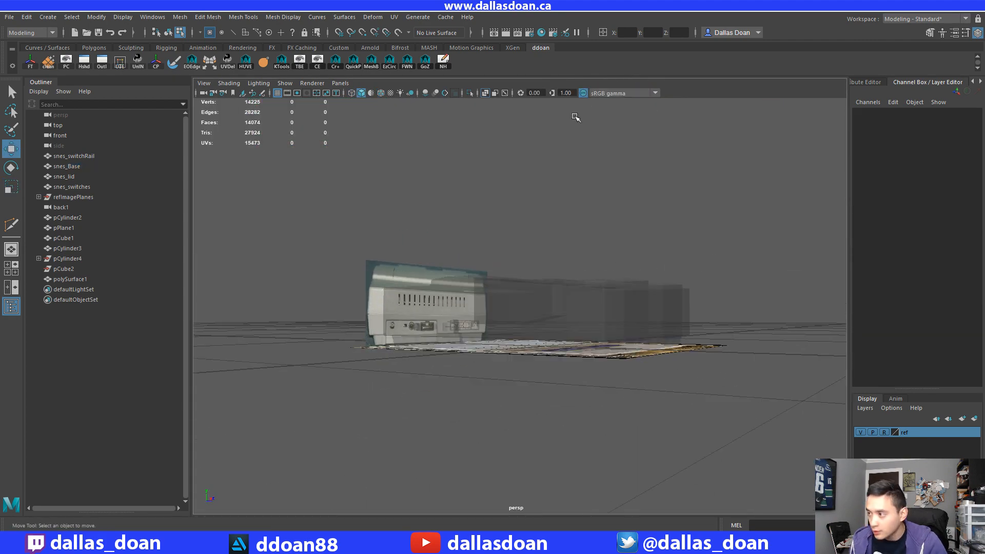
Turn off X-ray shading and hide the ref layer to show the console's rear as solid geometry.
click(485, 93)
mouse_move(645, 260)
alt+mouse_down()
mouse_move(640, 273)
mouse_move(587, 250)
mouse_move(618, 275)
mouse_move(688, 275)
mouse_move(613, 270)
mouse_move(660, 254)
mouse_move(695, 363)
alt+mouse_up()
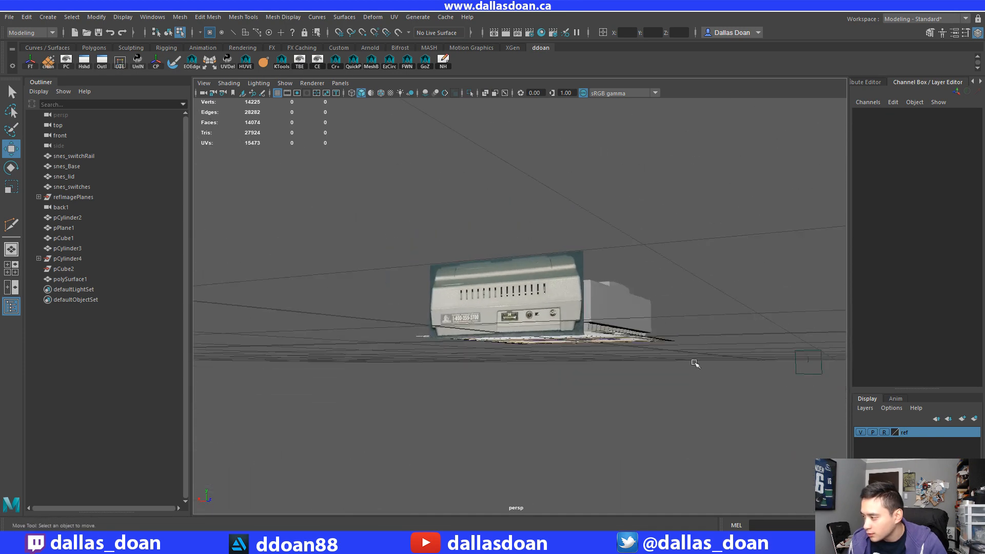
click(861, 433)
alt+drag(571, 407, 568, 371)
scroll(544, 378, up, 3)
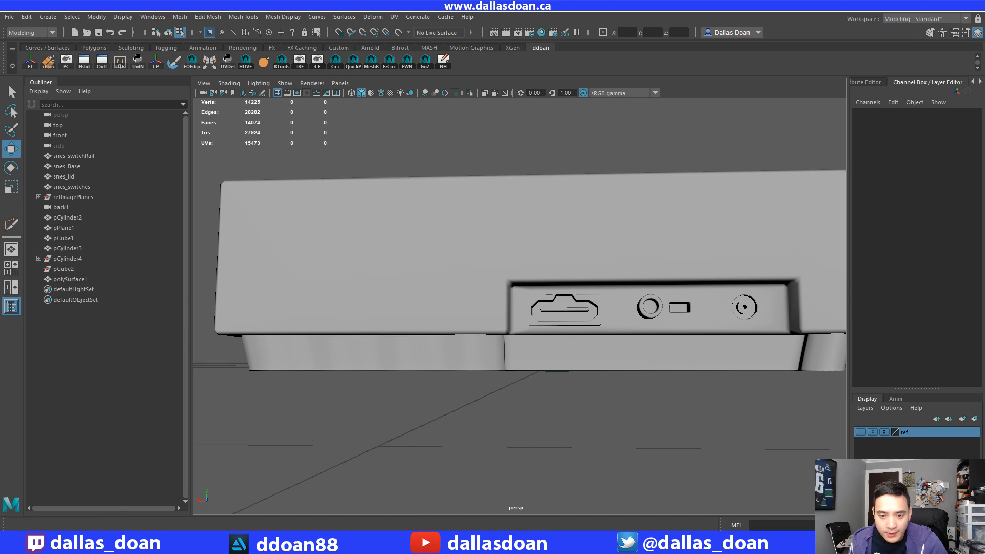
Compare the base's rear wall and underside with the snesbak.jpg photo around the port recess.
key(alt+Tab)
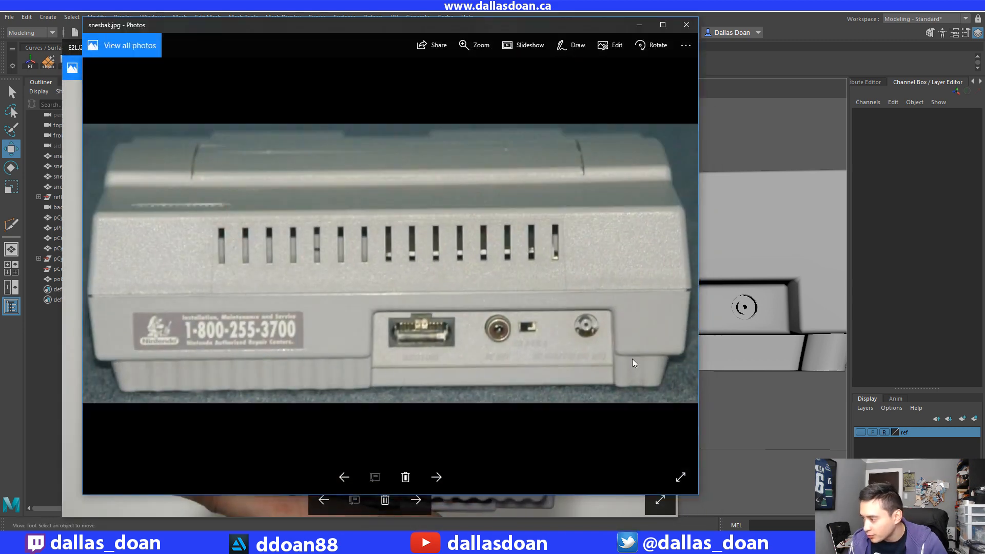
key(alt+Tab)
scroll(576, 497, up, 1)
mouse_move(573, 462)
alt+mouse_down()
mouse_move(589, 464)
mouse_move(565, 456)
alt+mouse_up()
scroll(533, 400, up, 1)
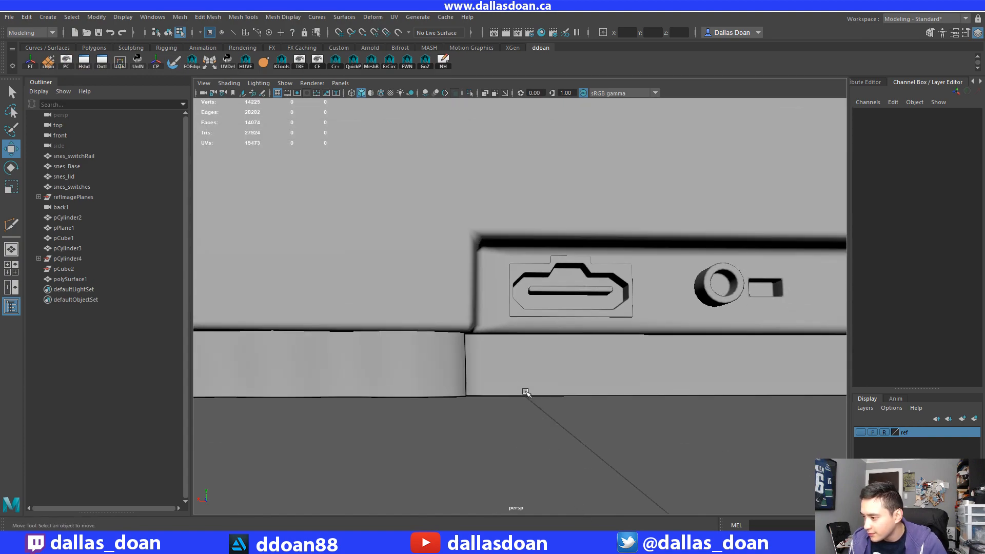
key(ctrl+z)
scroll(541, 425, down, 3)
scroll(538, 423, up, 2)
alt+drag(505, 389, 534, 262)
scroll(508, 390, up, 4)
scroll(482, 407, down, 4)
scroll(493, 374, up, 4)
scroll(493, 374, down, 4)
scroll(495, 383, down, 4)
scroll(497, 390, up, 5)
scroll(484, 353, down, 5)
Select snes_Base as an object and isolate it in the perspective view.
right_drag(534, 262, 536, 323)
alt+drag(462, 325, 339, 328)
key(3)
alt+drag(611, 332, 541, 319)
key(ctrl+1)
scroll(540, 316, up, 4)
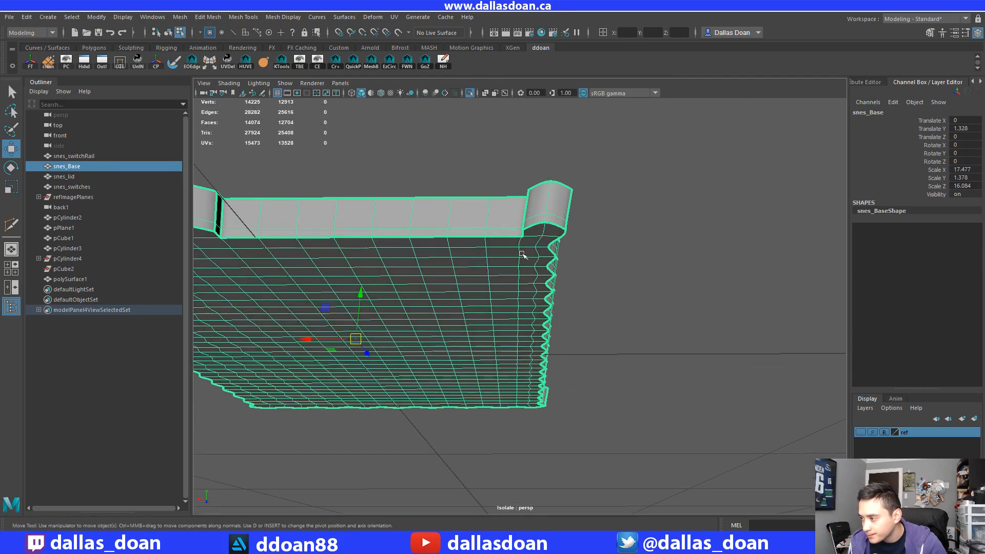
In wireframe display, select the vertices at the recessed rear wall's outer end, along with the column running under the base.
right_drag(522, 250, 519, 224)
alt+drag(536, 291, 579, 307)
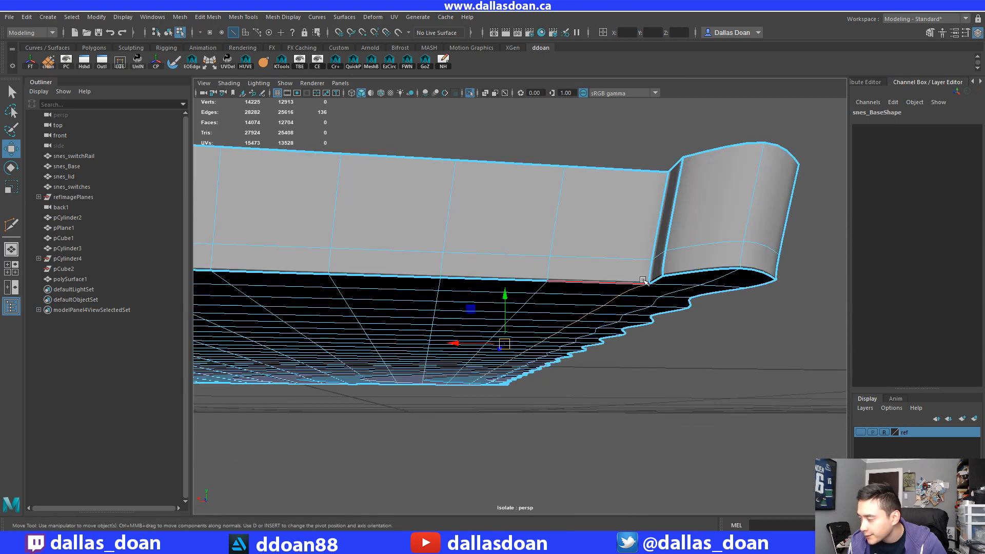
right_drag(651, 248, 571, 264)
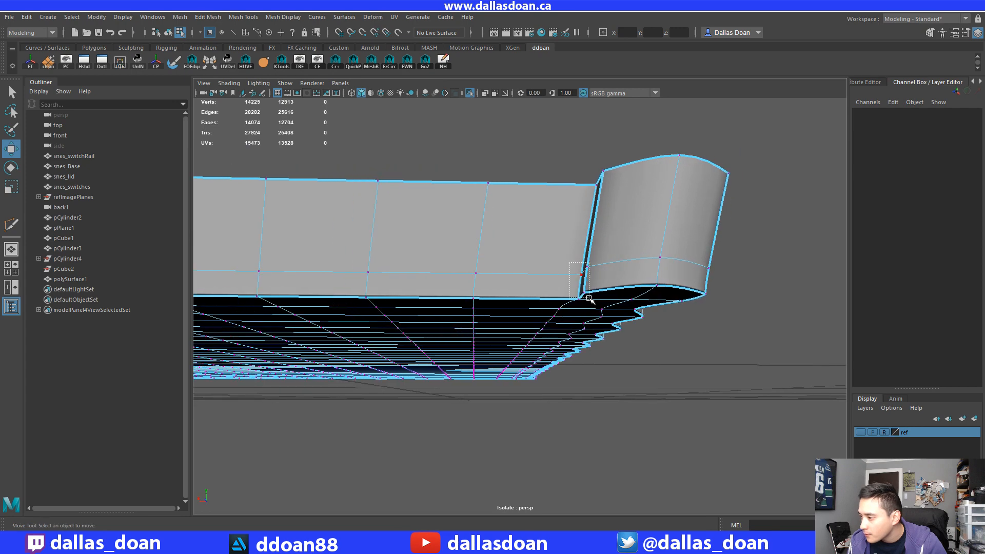
drag(590, 299, 590, 300)
alt+right_drag(590, 299, 555, 322)
key(4)
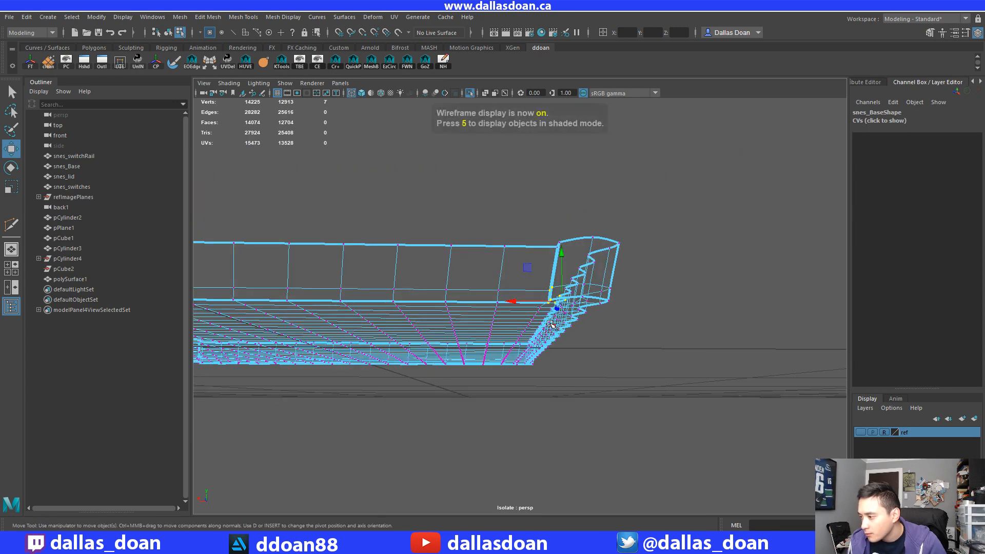
alt+drag(555, 318, 529, 343)
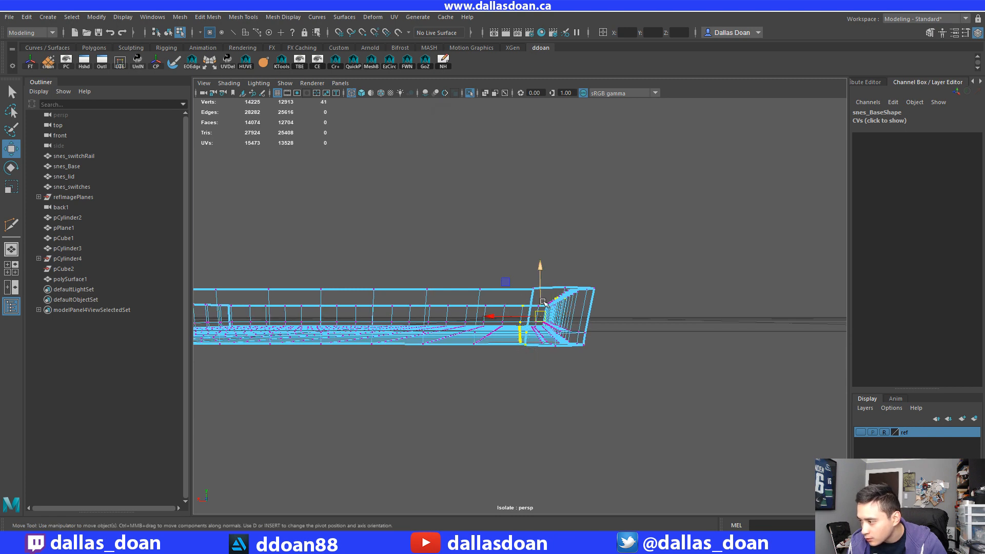
drag(543, 255, 680, 409)
mouse_move(618, 378)
alt+mouse_down()
mouse_move(626, 385)
mouse_move(616, 378)
alt+mouse_up()
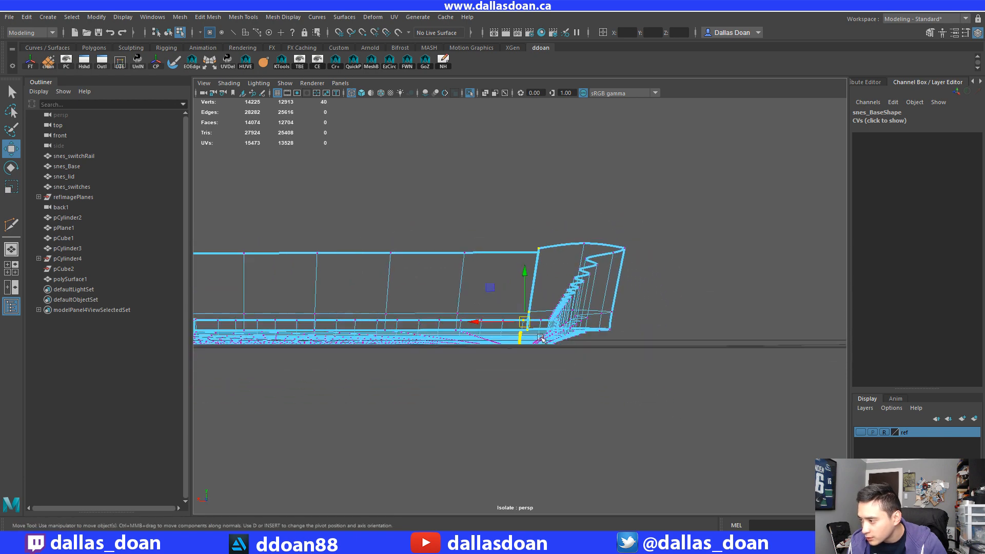
Exclude the upper corner vertices from the selection and shift the lower ones outward along X to straighten the recess edge.
ctrl+drag(527, 228, 565, 277)
alt+drag(549, 326, 522, 314)
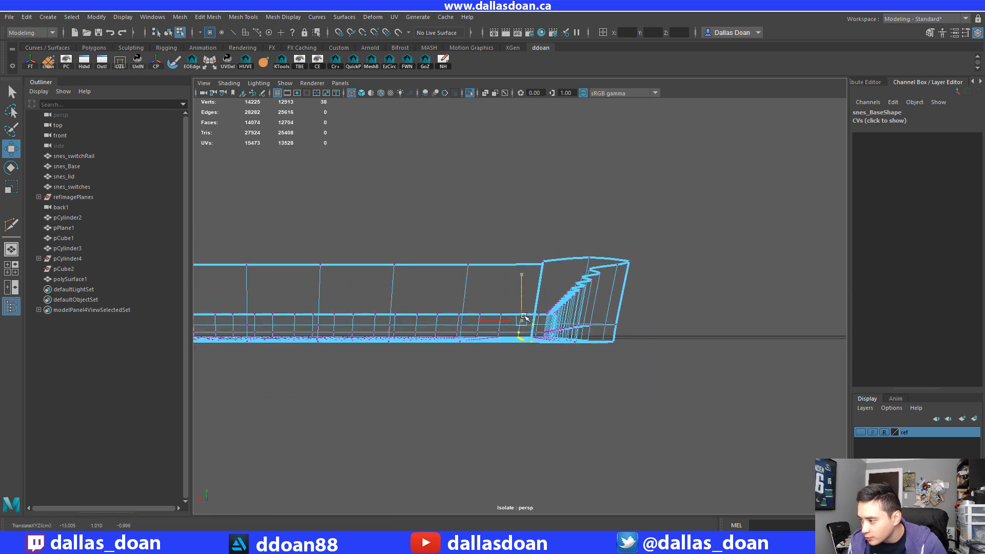
key(ctrl+z)
ctrl+drag(522, 239, 564, 273)
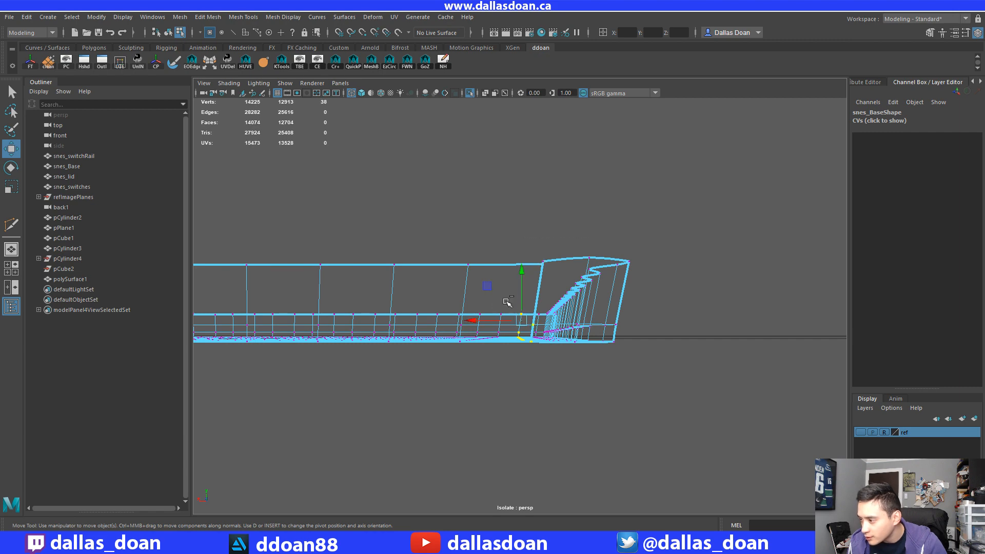
alt+drag(563, 321, 554, 327)
drag(479, 337, 639, 367)
Show the whole console again, check it against the rear reference image, and return to shaded object mode.
key(ctrl+1)
click(864, 432)
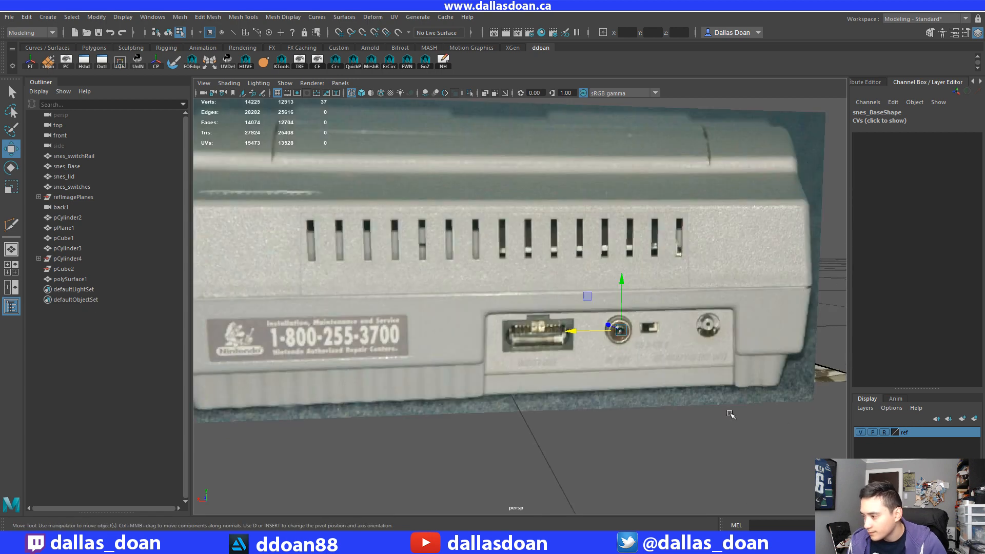
click(866, 433)
key(5)
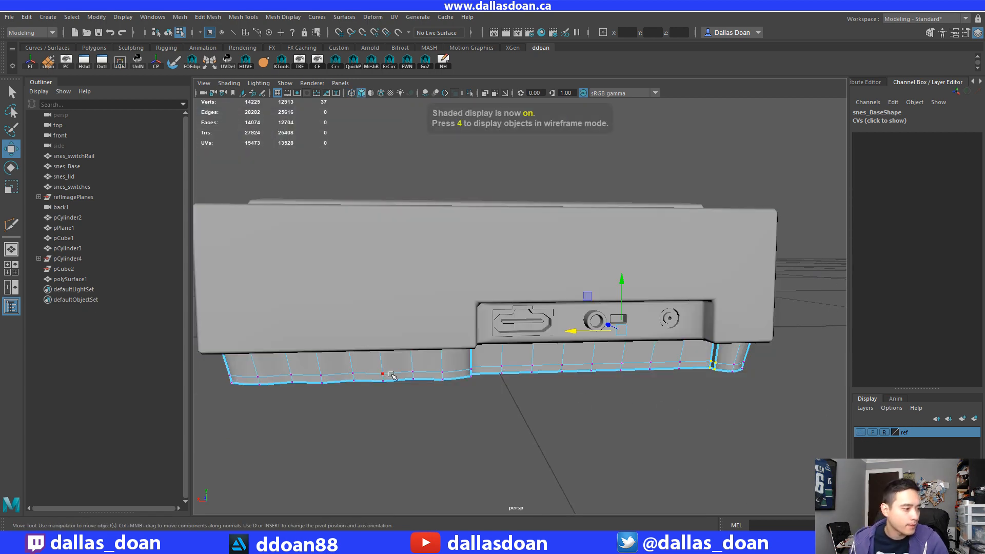
alt+drag(422, 378, 447, 370)
mouse_move(447, 318)
right_down()
mouse_move(441, 361)
mouse_move(445, 314)
right_up()
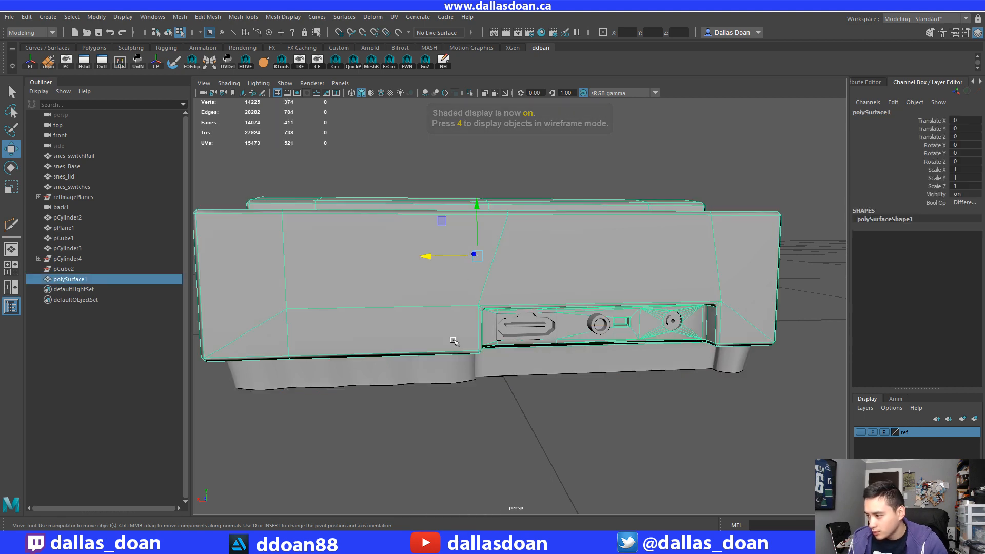
click(559, 426)
Compare the modelled rear corner below the ports with the console in the bsnes6.jpg photo.
scroll(574, 432, down, 5)
alt+drag(575, 432, 569, 435)
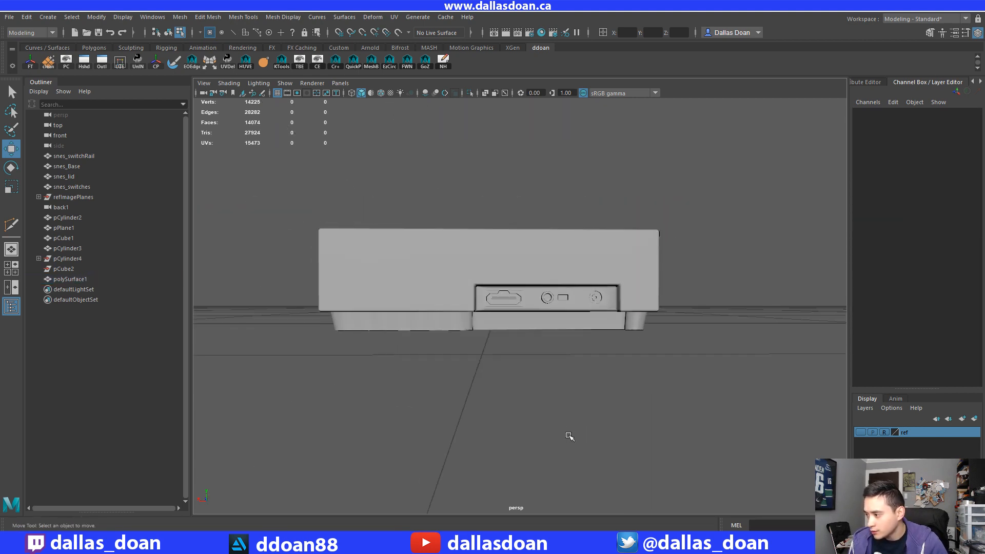
scroll(569, 435, up, 5)
alt+middle_drag(569, 435, 405, 408)
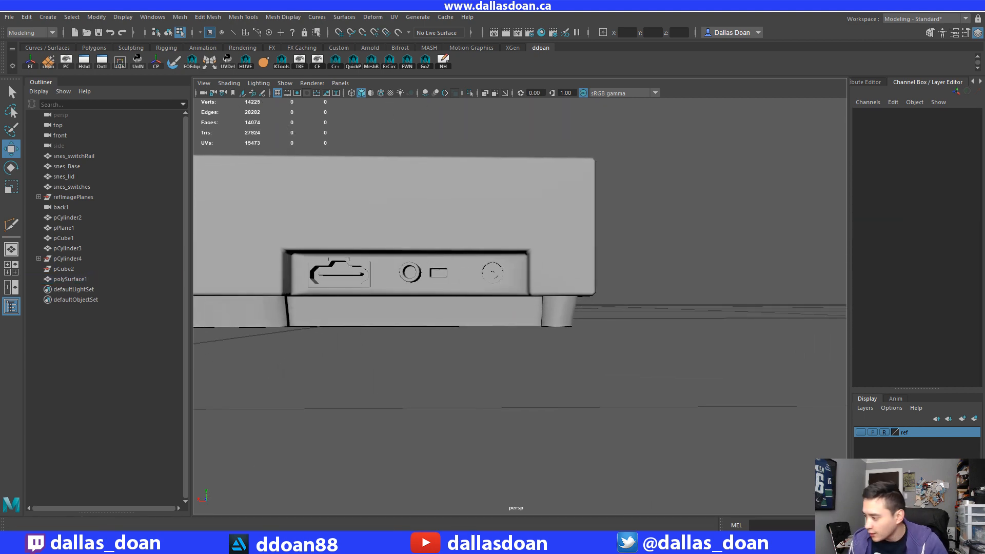
key(alt+Tab)
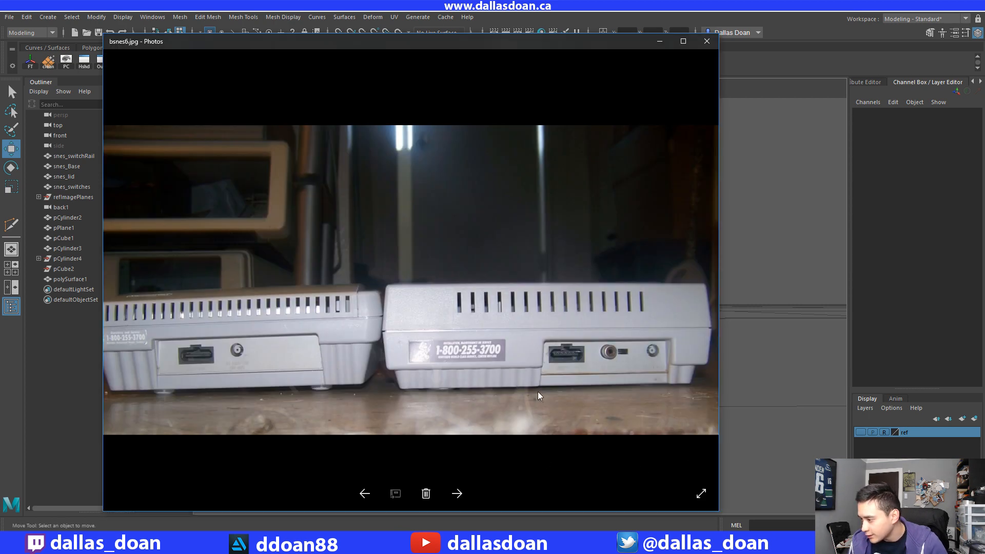
click(752, 40)
scroll(561, 444, up, 4)
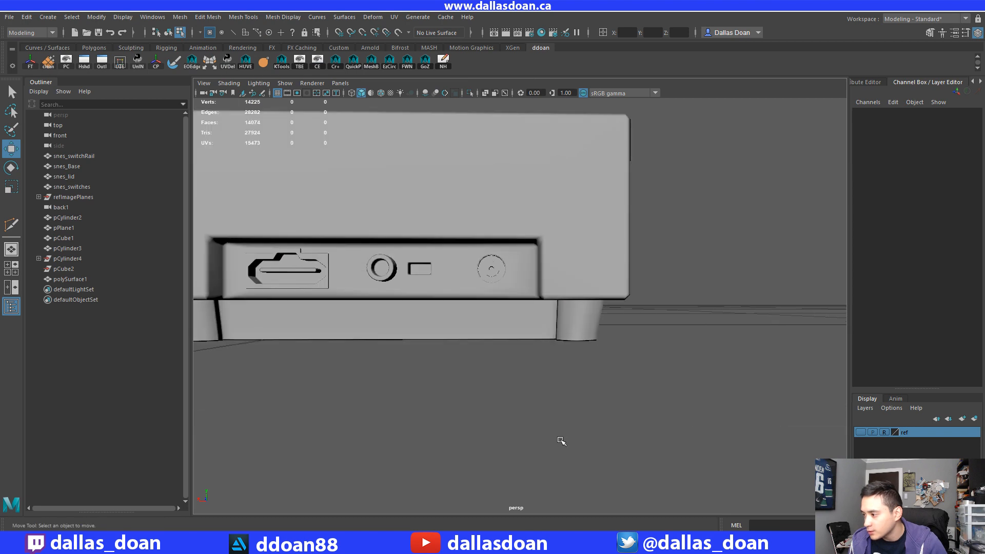
click(563, 342)
key(ctrl+1)
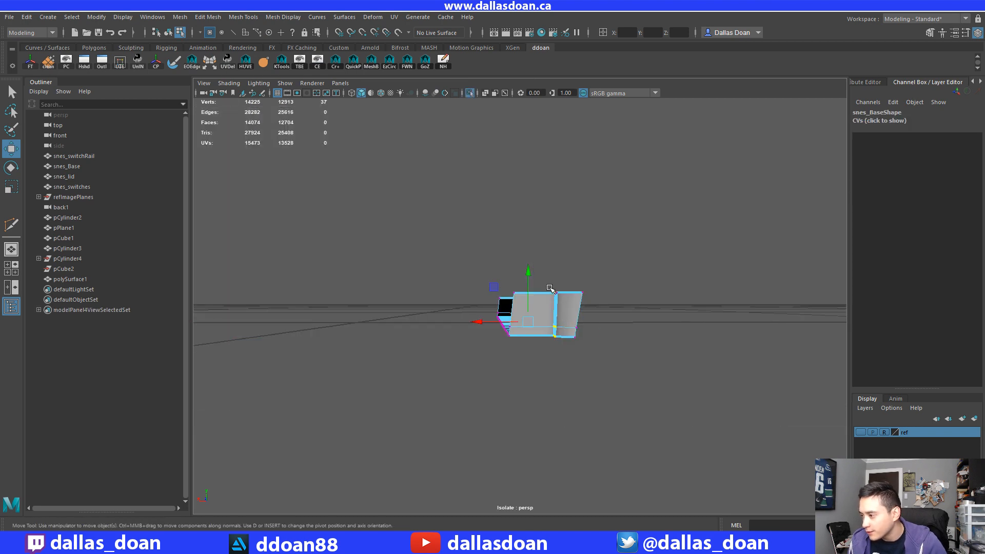
key(ctrl+z)
alt+drag(567, 304, 547, 293)
key(ctrl+1)
Select the two upper vertices at the recessed rear wall's outer end and move them inward along X.
mouse_move(547, 293)
right_down()
mouse_move(543, 331)
mouse_move(541, 311)
right_up()
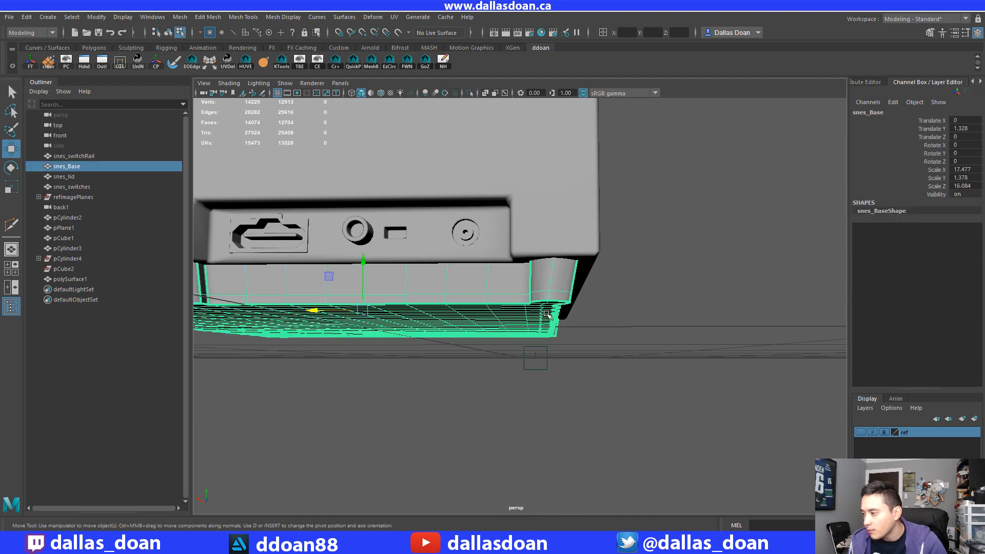
key(ctrl+1)
alt+drag(547, 296, 555, 312)
right_drag(555, 311, 510, 249)
alt+drag(513, 252, 492, 286)
key(ctrl+1)
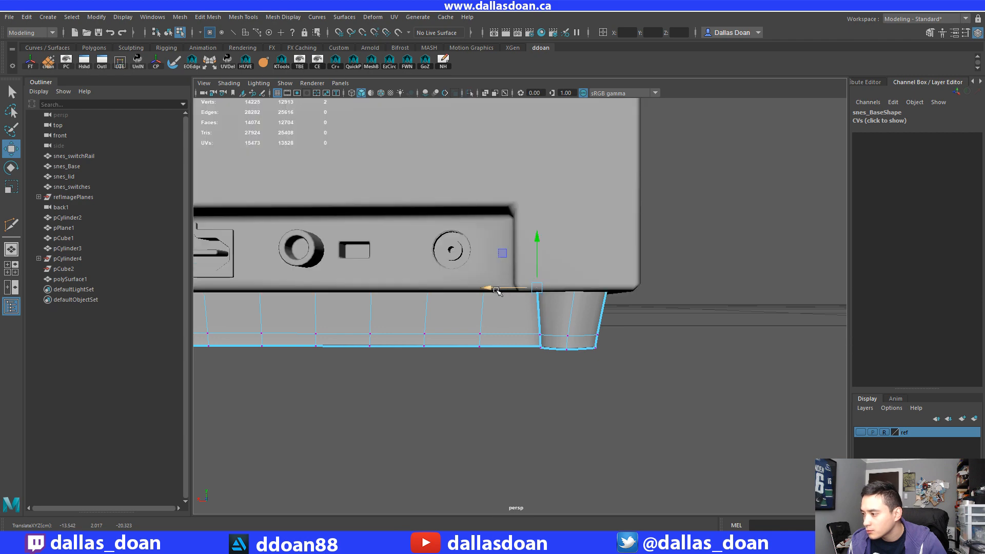
Select the four lower vertices at the same recess corner and adjust them along X, returning to shaded display.
alt+drag(526, 341, 525, 322)
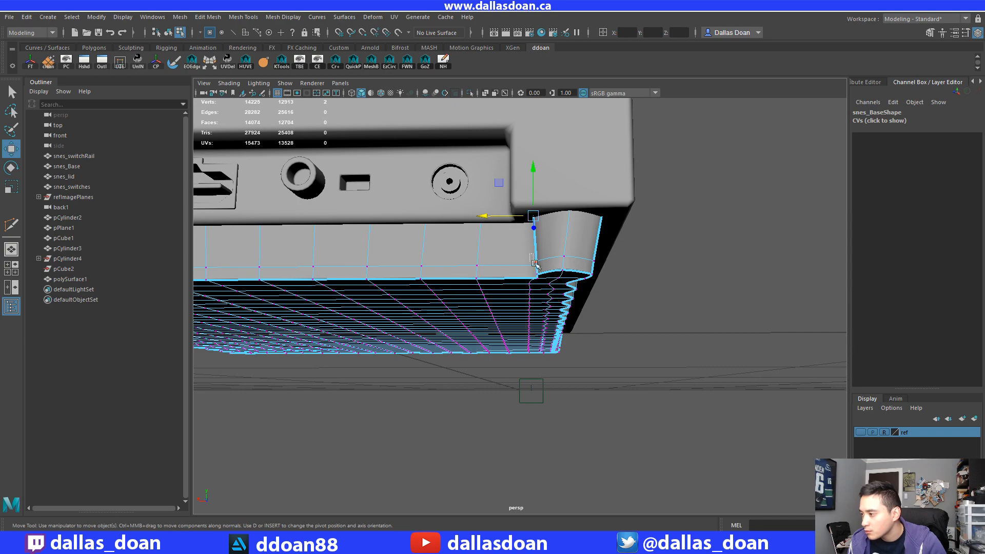
drag(542, 281, 574, 296)
key(4)
key(ctrl+1)
key(ctrl+1)
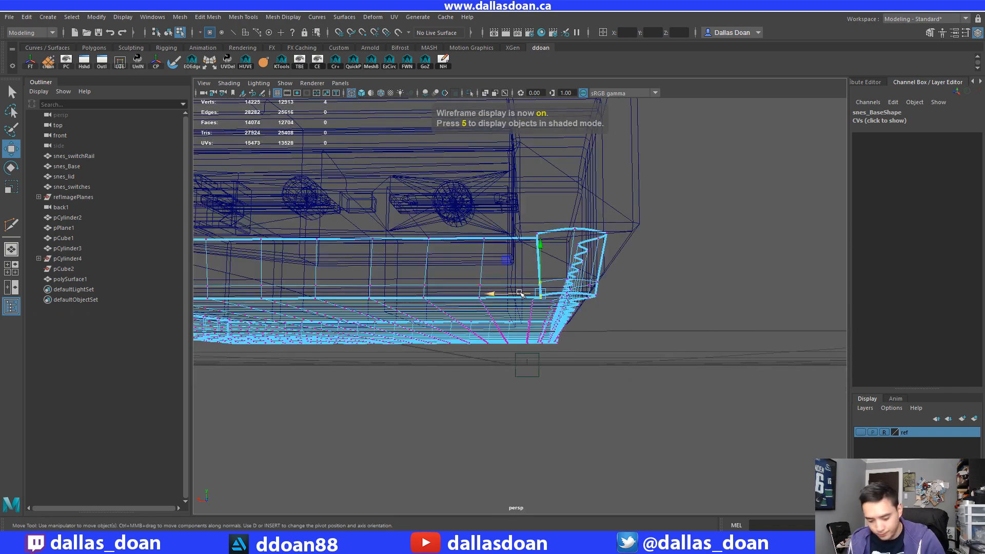
key(5)
alt+drag(506, 295, 565, 309)
Examine the underside and rear reference photos for the shape of the base corner beside the port recess.
right_drag(661, 180, 664, 204)
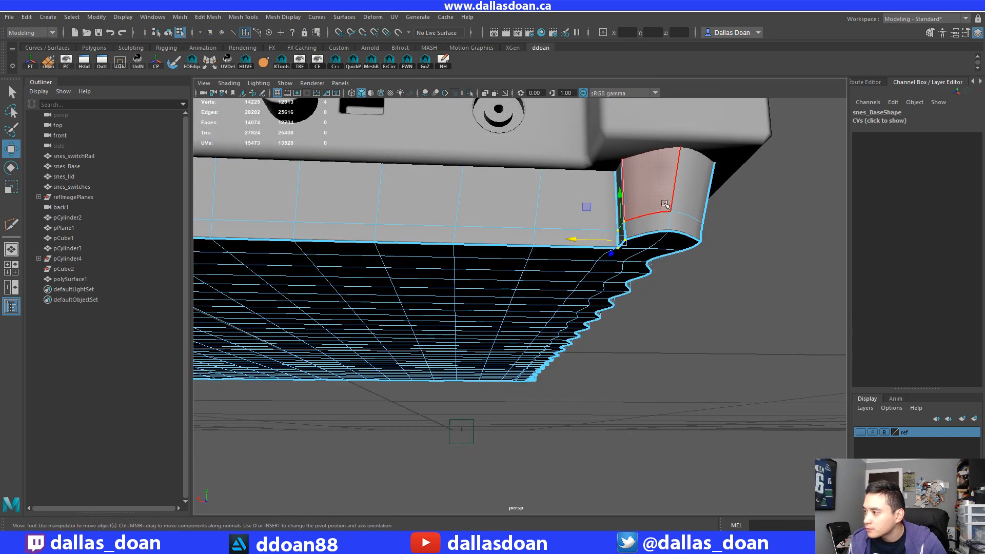
alt+drag(655, 211, 659, 213)
click(733, 543)
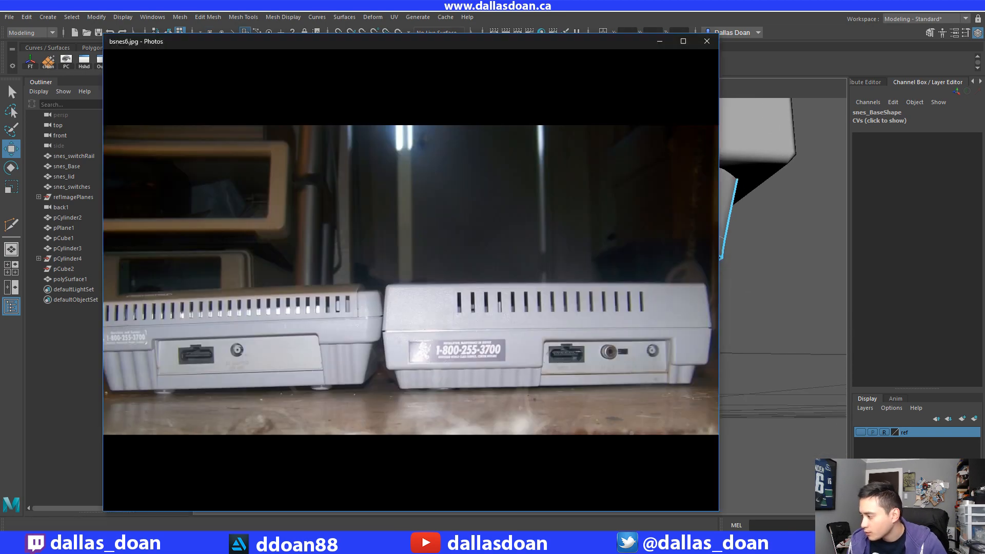
key(Right)
key(Right)
key(Right)
key(Right)
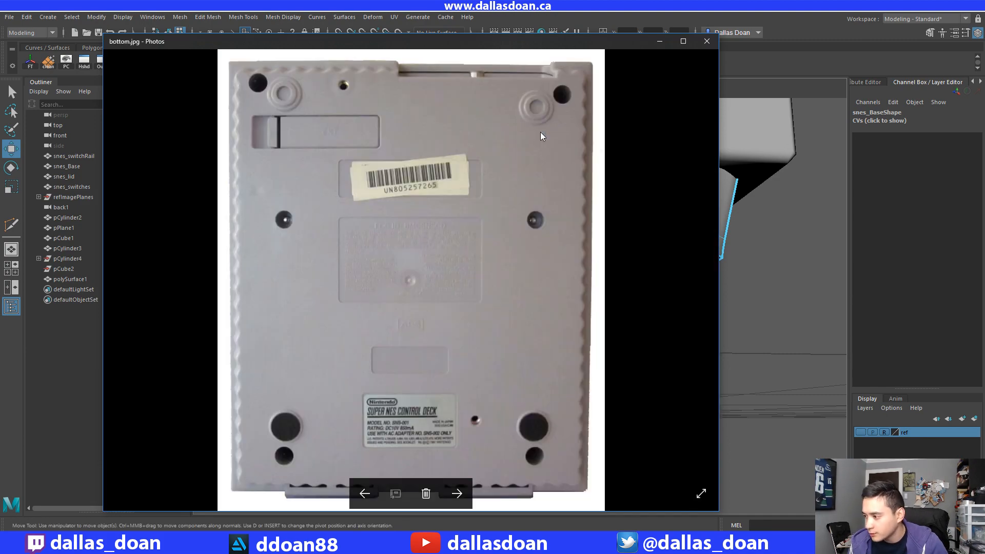
key(Right)
key(Right)
key(Right)
key(Right)
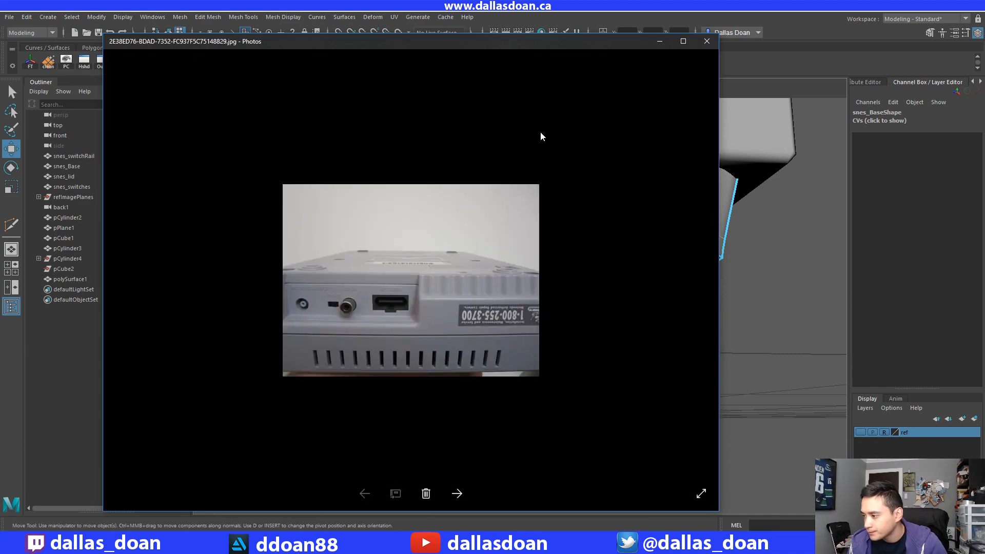
key(Right)
key(Right)
key(Right)
key(Right)
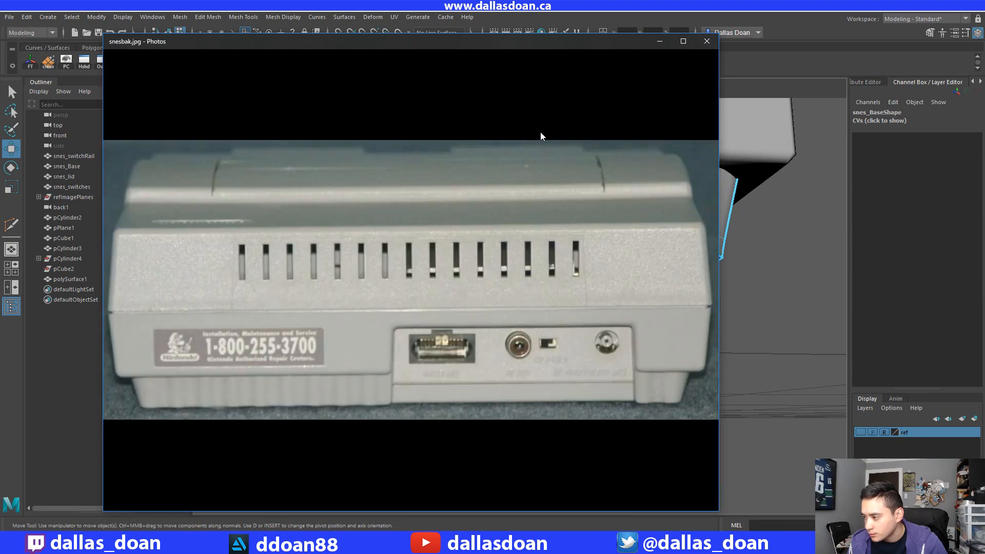
drag(485, 37, 0, 52)
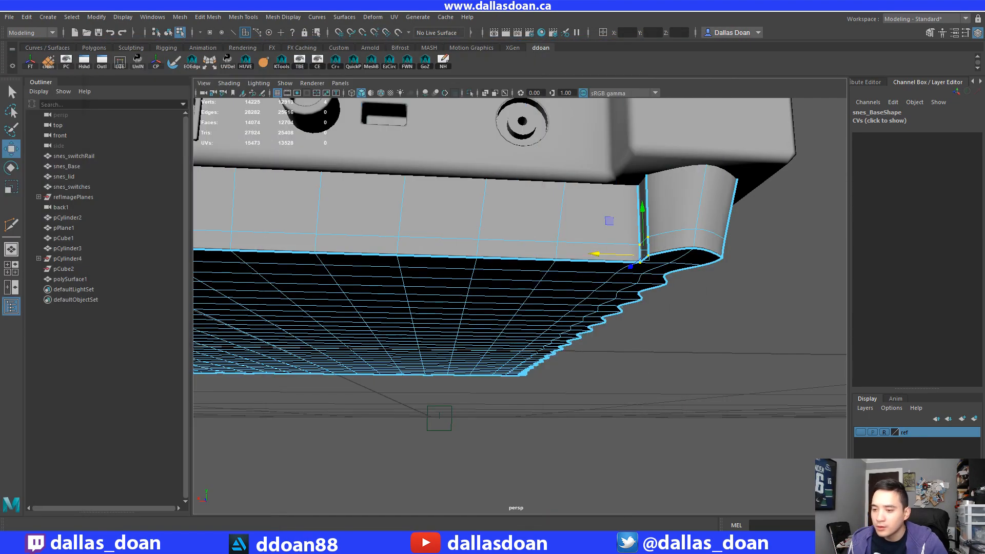
Select the two narrow side faces at the port recess's opposite inner corner and move them along X, returning to object mode.
alt+middle_drag(740, 286, 712, 291)
scroll(712, 291, down, 2)
scroll(712, 292, up, 2)
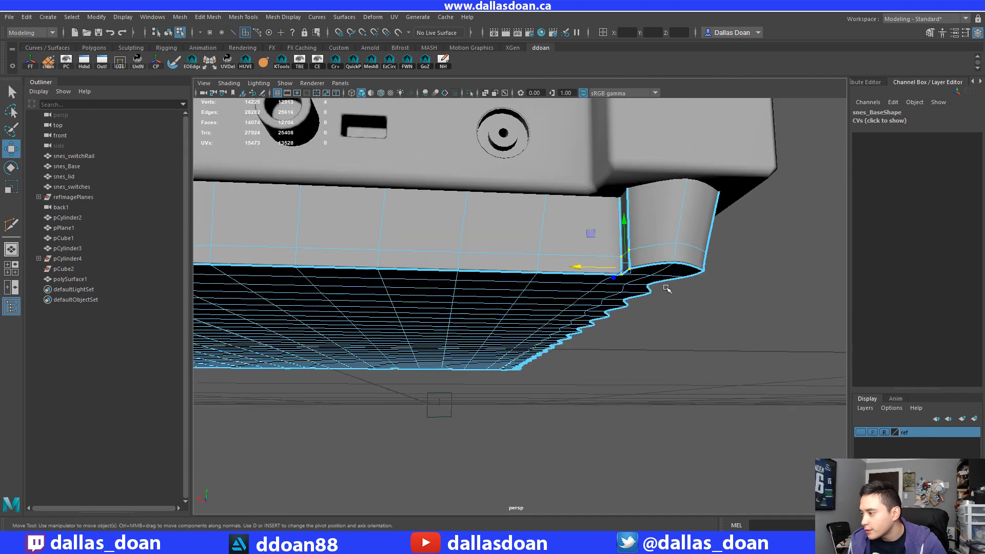
right_drag(669, 230, 671, 243)
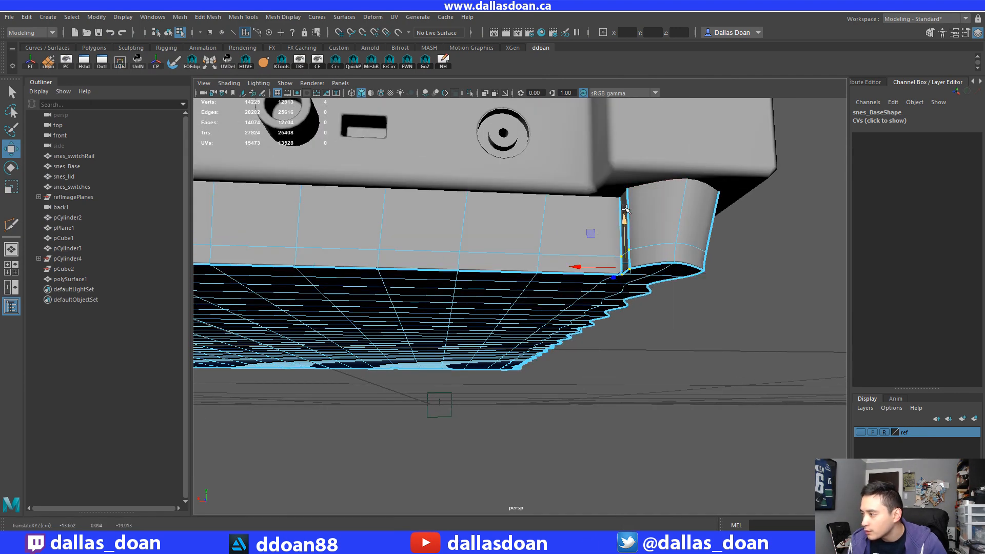
click(625, 251)
drag(626, 257, 607, 303)
scroll(603, 300, up, 2)
scroll(590, 295, up, 5)
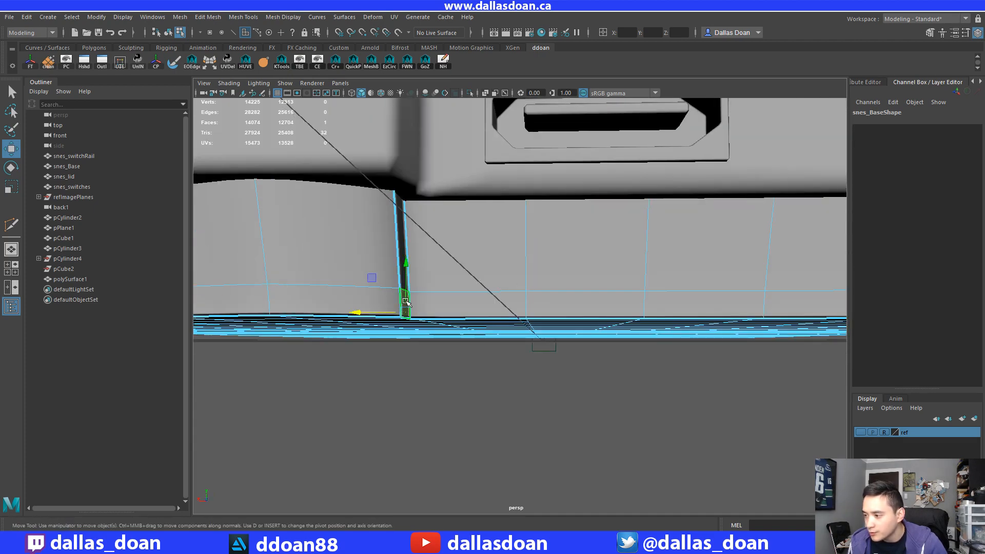
alt+drag(406, 303, 431, 295)
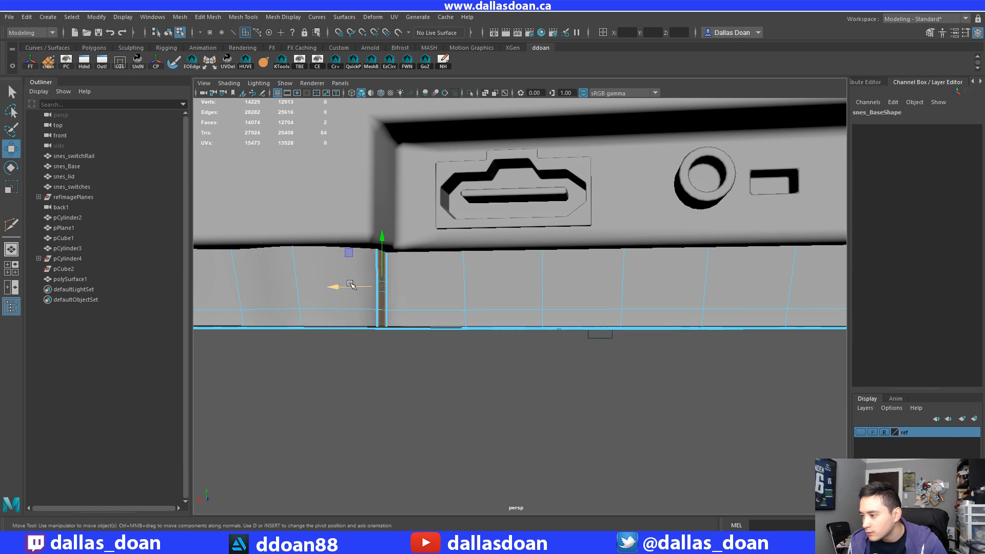
alt+drag(351, 286, 381, 306)
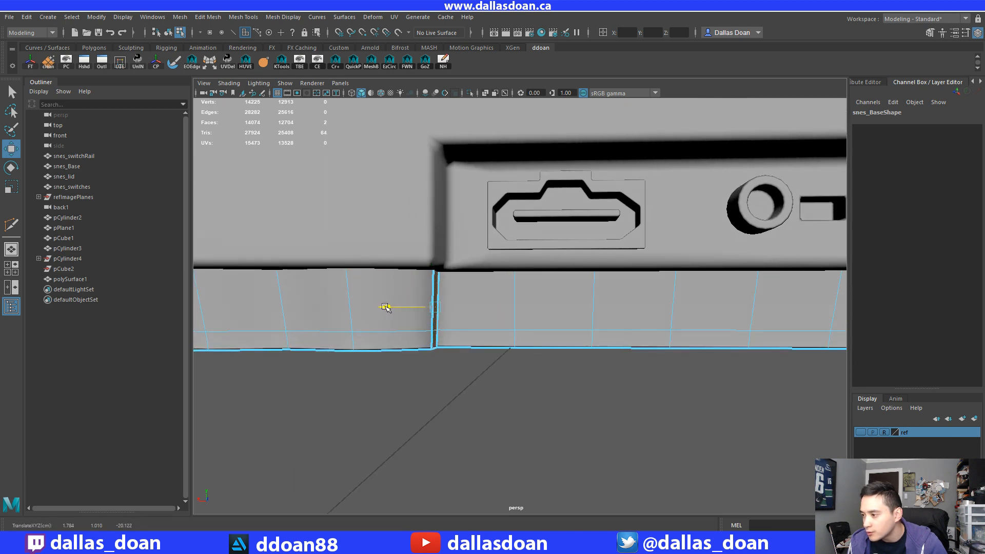
scroll(534, 334, down, 5)
right_drag(573, 248, 575, 328)
click(564, 387)
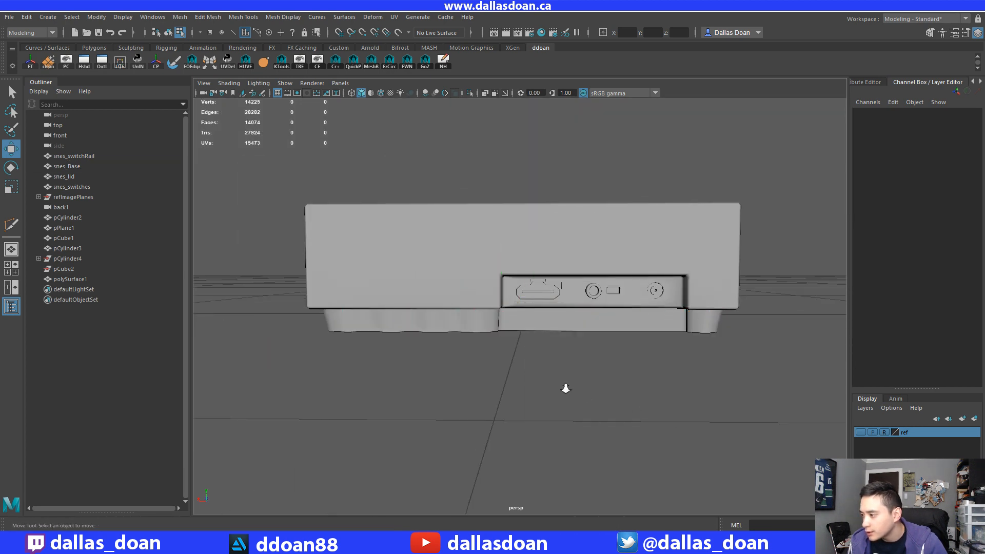
alt+drag(565, 387, 472, 351)
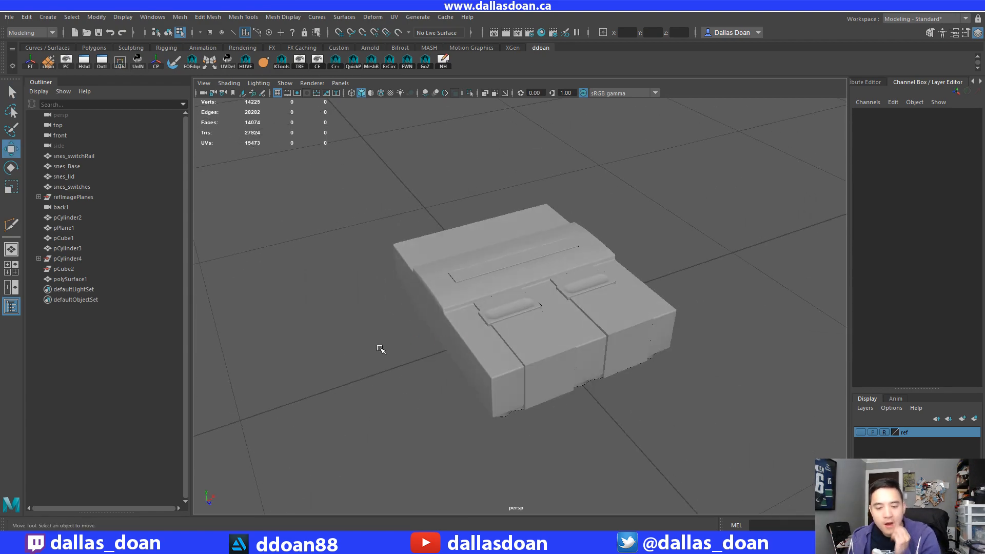
alt+drag(495, 344, 383, 290)
Delete the horizontal edge loop near the bottom of the snes_Base wall and clear the object's history.
click(445, 313)
alt+drag(388, 341, 433, 292)
right_drag(433, 292, 480, 234)
scroll(441, 318, up, 4)
alt+drag(436, 338, 460, 283)
right_click(471, 206)
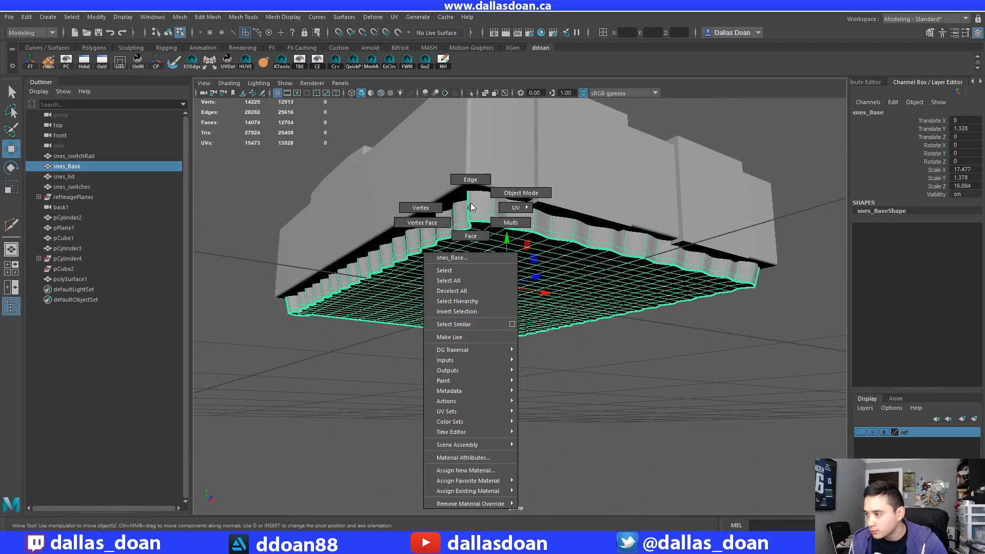
click(470, 179)
shift+right_drag(545, 220, 488, 305)
scroll(501, 242, down, 2)
alt+drag(488, 303, 473, 289)
scroll(486, 286, down, 2)
key(alt+shift+d)
scroll(471, 277, up, 2)
scroll(473, 289, down, 2)
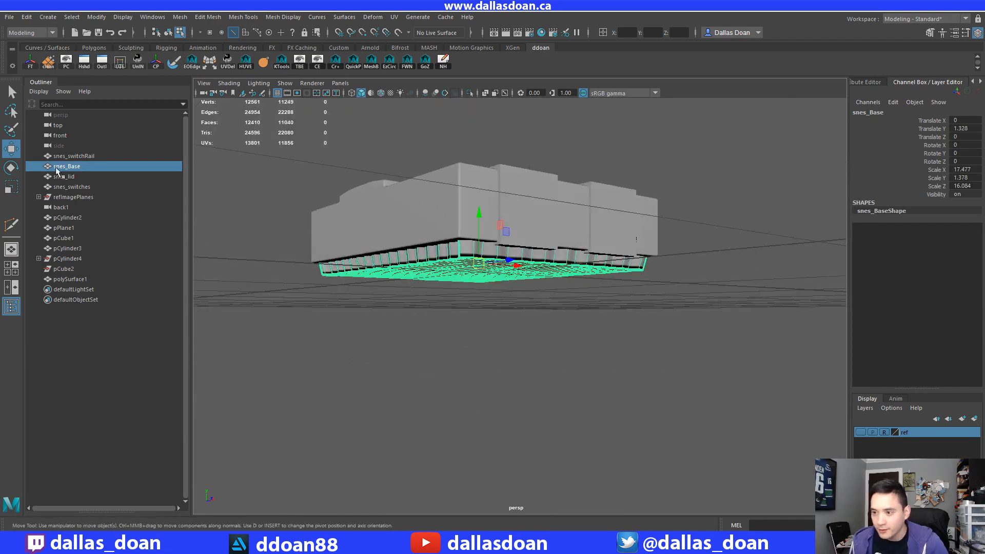
Rename snes_Base as snes_Base_high and duplicate it, with smooth mesh preview turned off on the copy.
double_click(87, 167)
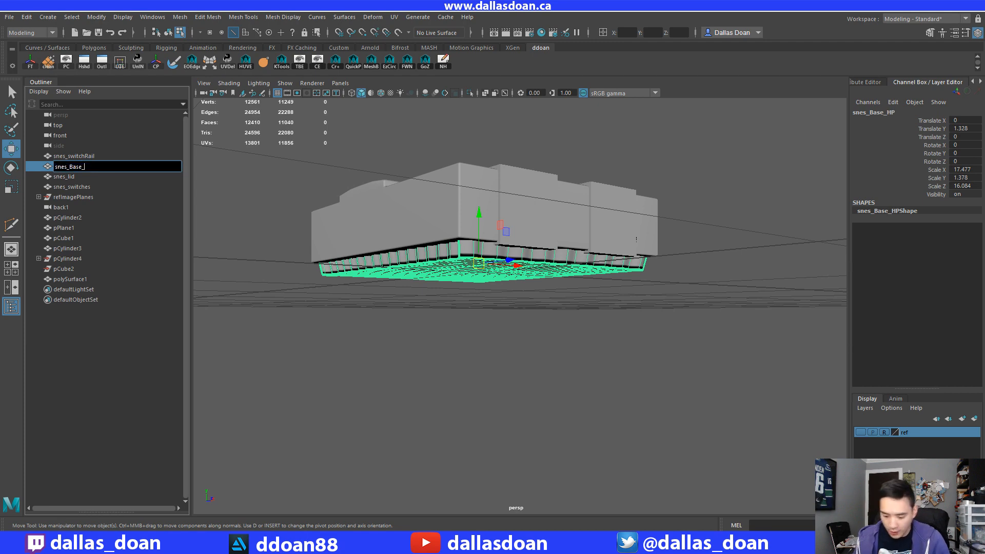
double_click(106, 166)
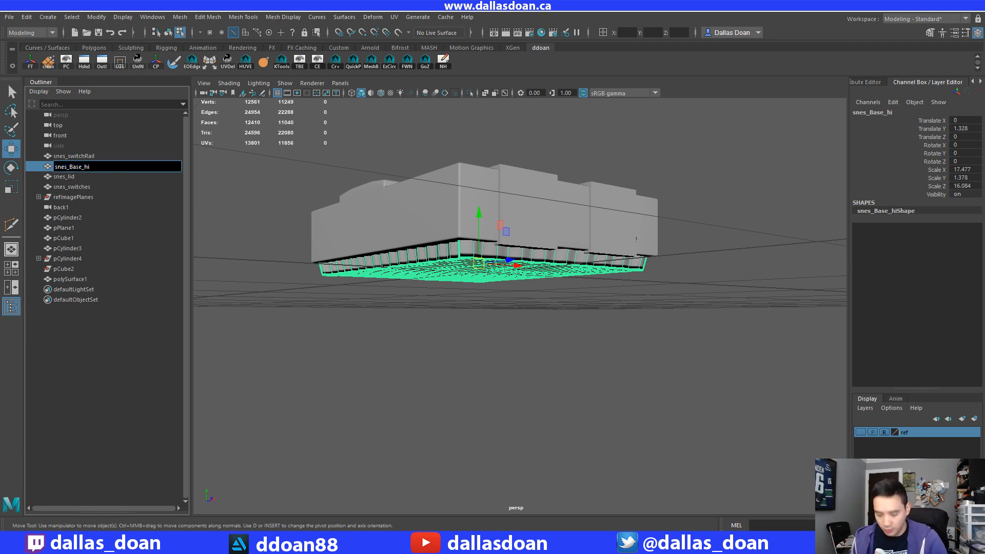
key(f)
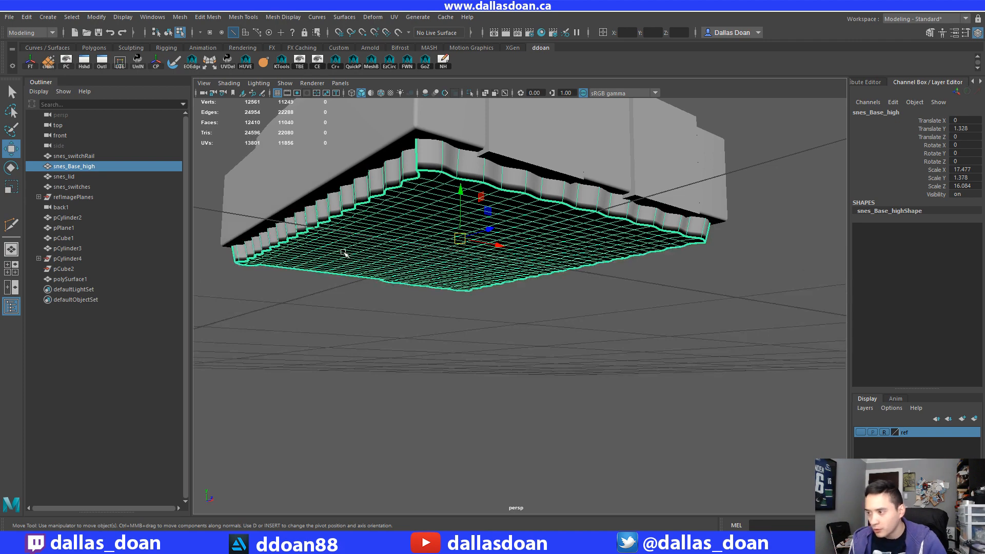
key(ctrl+d)
alt+drag(345, 253, 384, 242)
key(1)
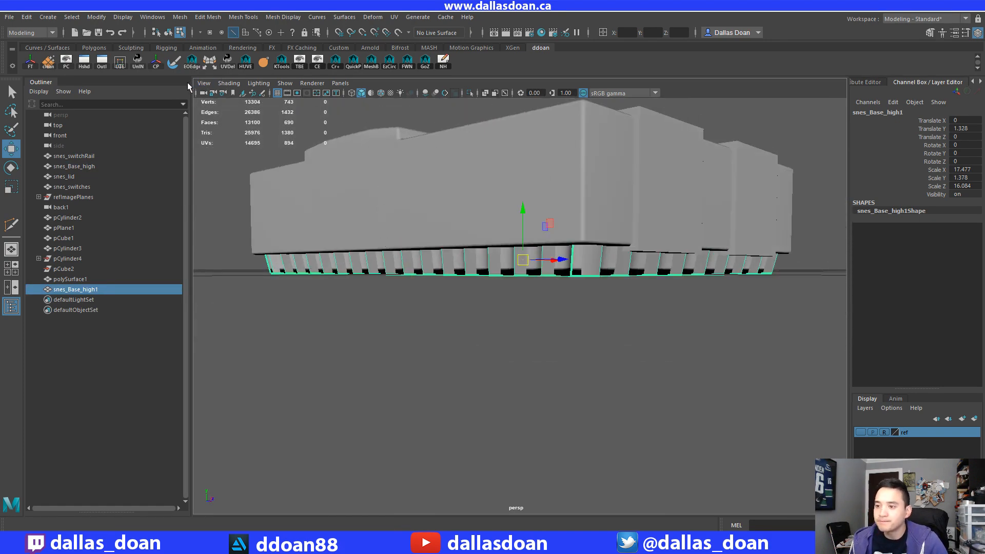
Rename the original snes_Base_high object as snes_Base_OG.
double_click(88, 167)
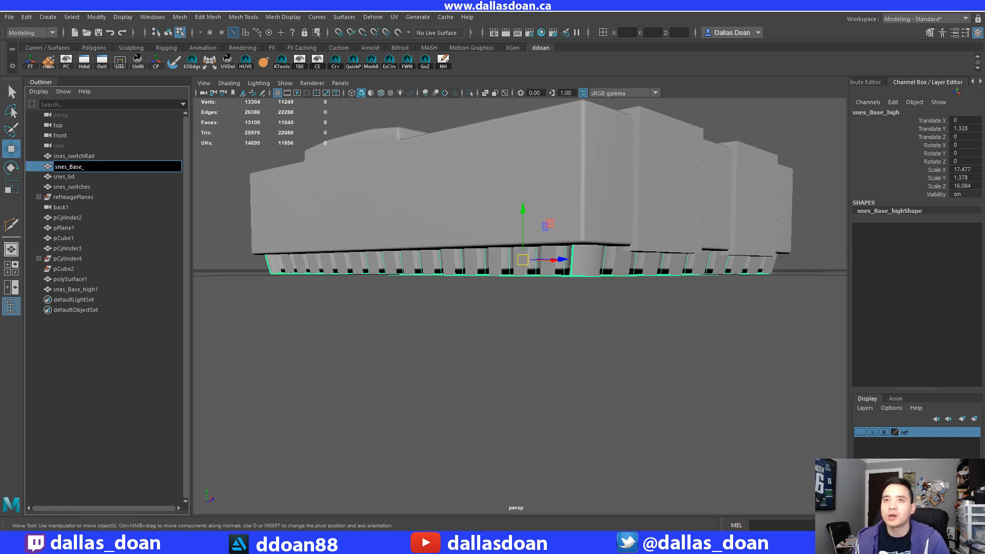
text(O)
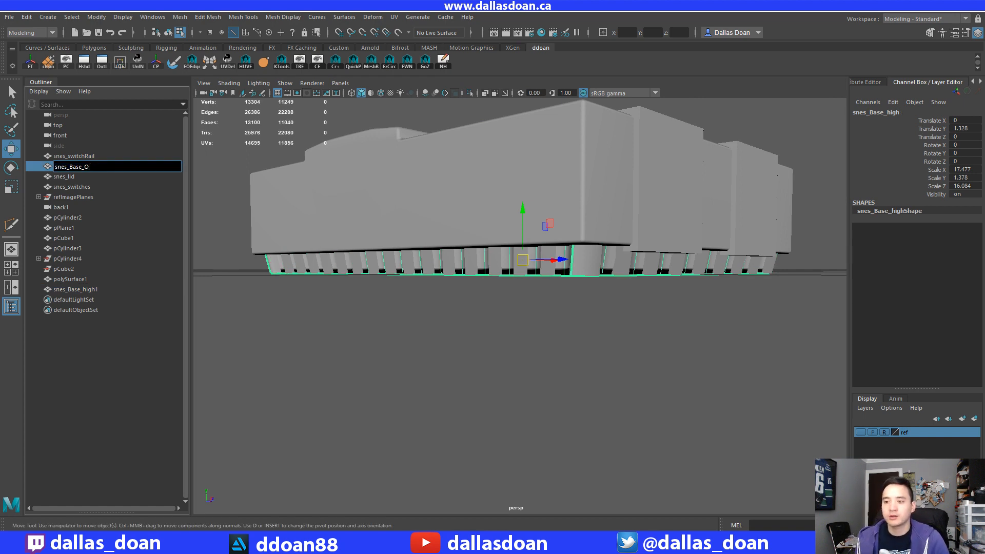
text(G)
key(Return)
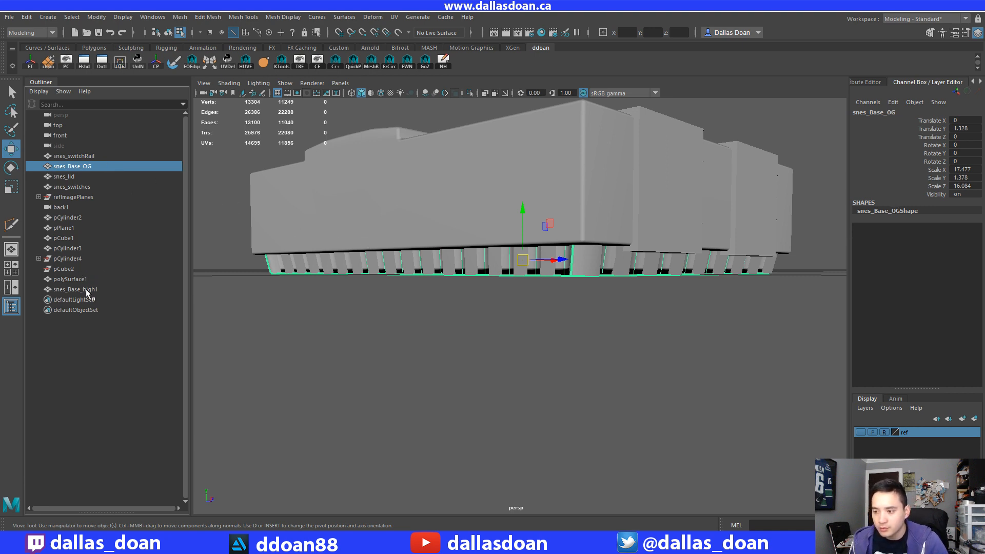
Place snes_Base_high1 directly beneath snes_Base_OG in the Outliner and hide snes_Base_OG.
drag(85, 288, 96, 173)
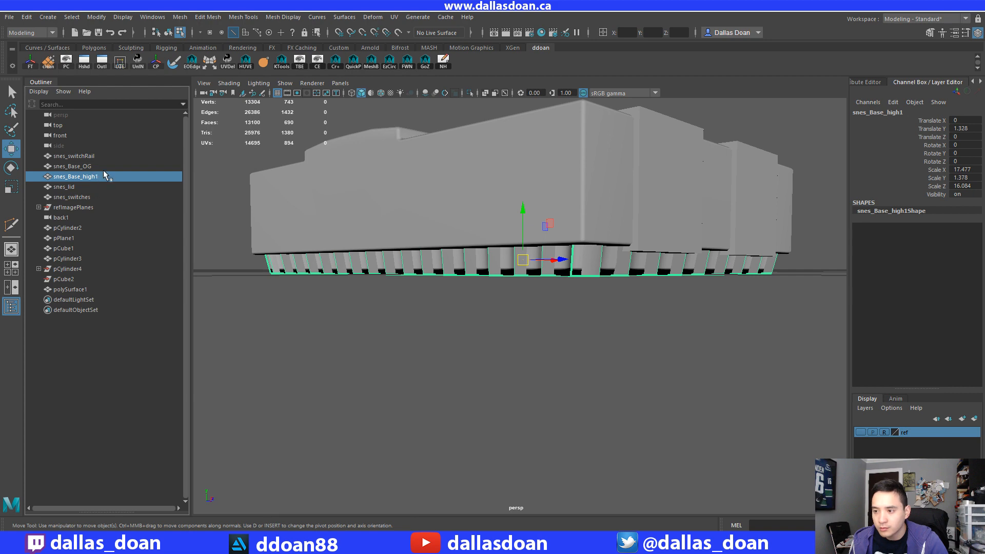
click(104, 171)
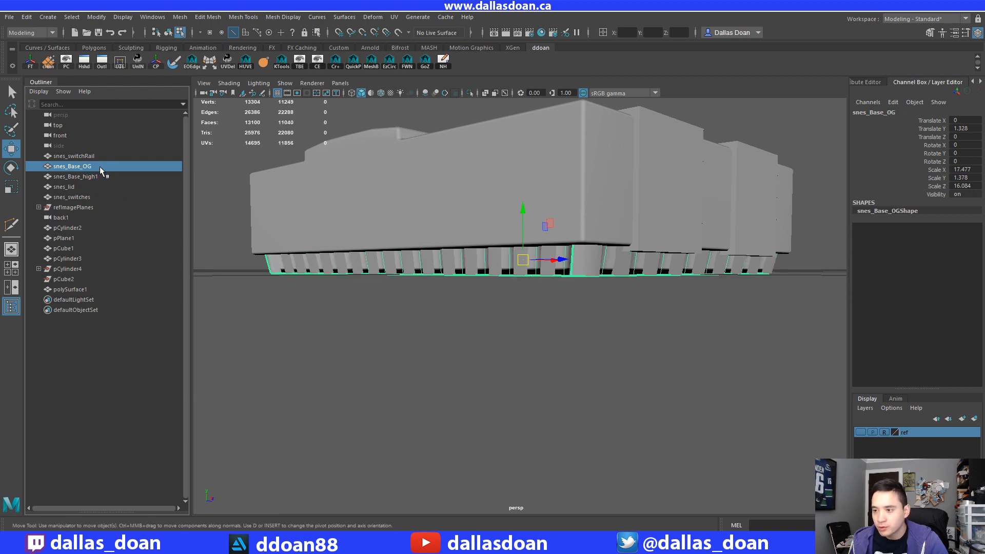
key(ctrl+h)
Duplicate snes_Base_high1 and place the new copy directly beneath it in the Outliner.
click(103, 177)
scroll(327, 245, up, 3)
alt+drag(328, 245, 351, 241)
scroll(346, 231, up, 3)
key(ctrl+d)
scroll(342, 246, down, 5)
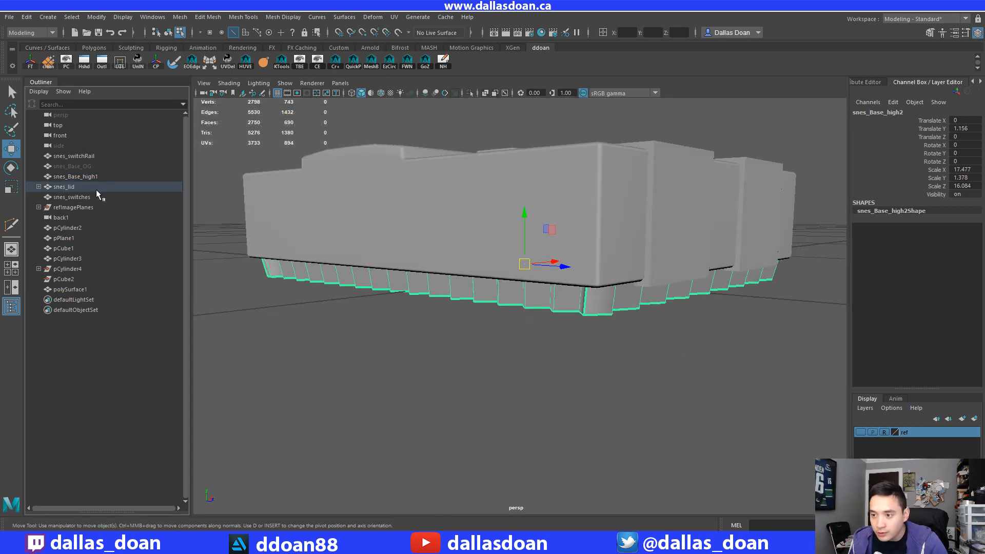
key(Delete)
key(ctrl+z)
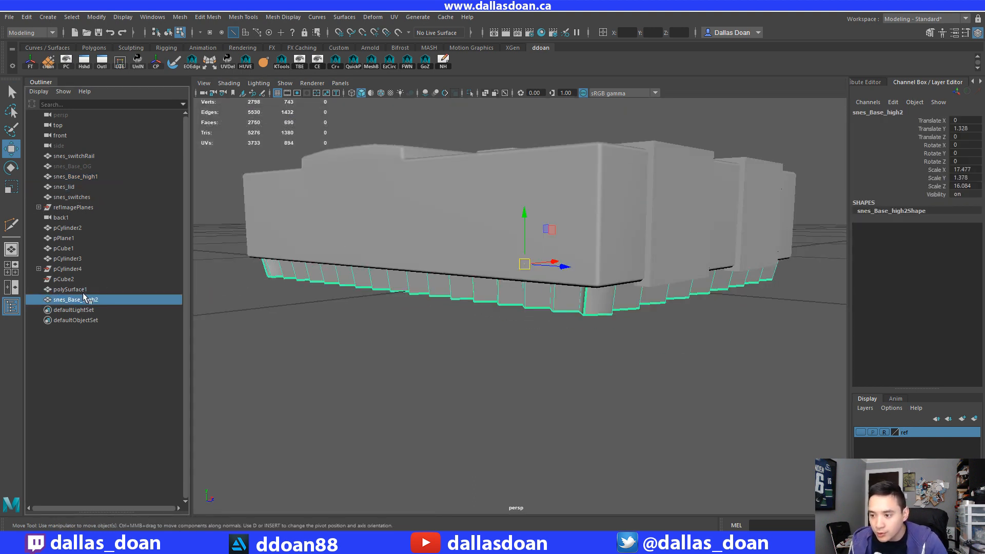
middle_drag(118, 177, 111, 181)
Rename the two visible base copies as snes_Base_high and snes_Base_low.
double_click(103, 176)
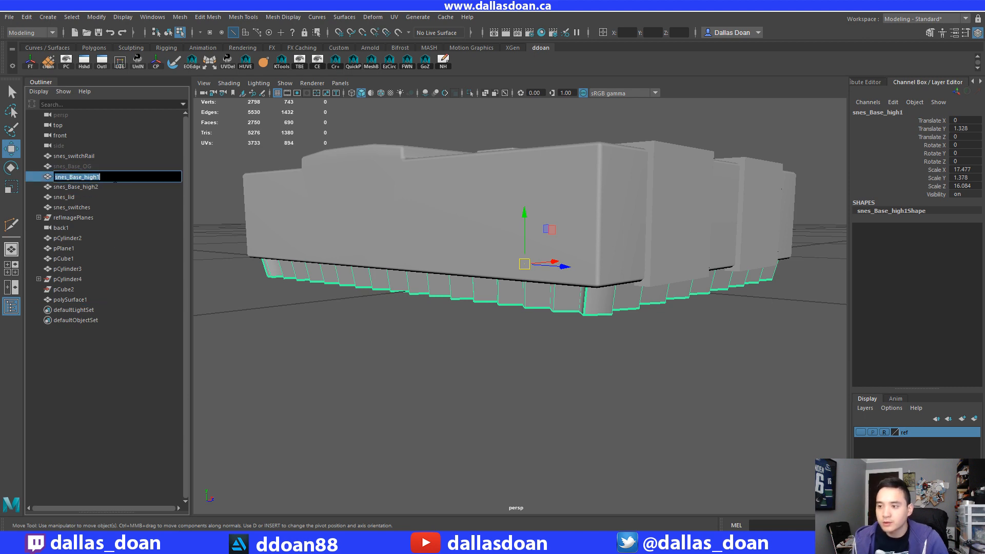
click(115, 181)
key(BackSpace)
double_click(98, 187)
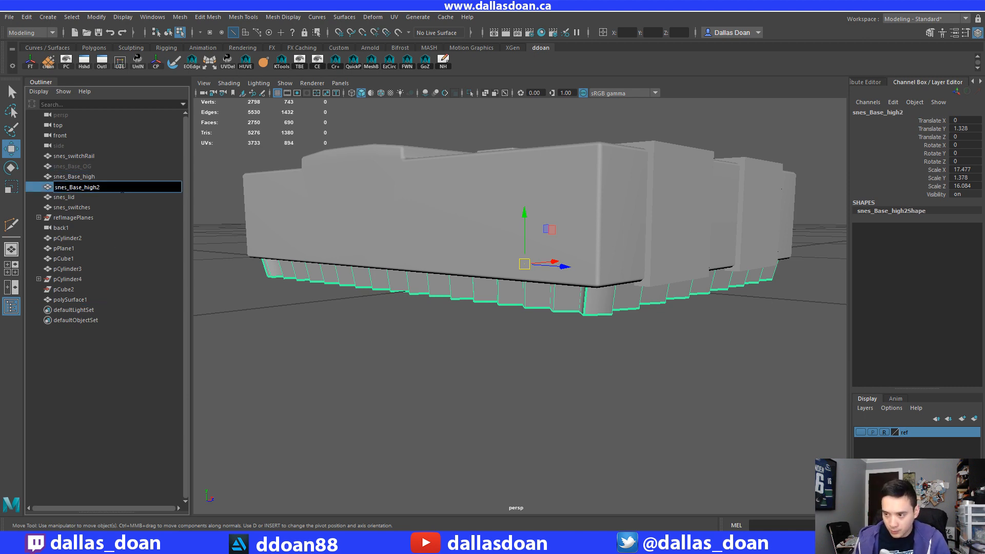
Smooth snes_Base_high with 2 division levels using OpenSubdiv Catmull-Clark and check the resulting mesh density.
click(92, 178)
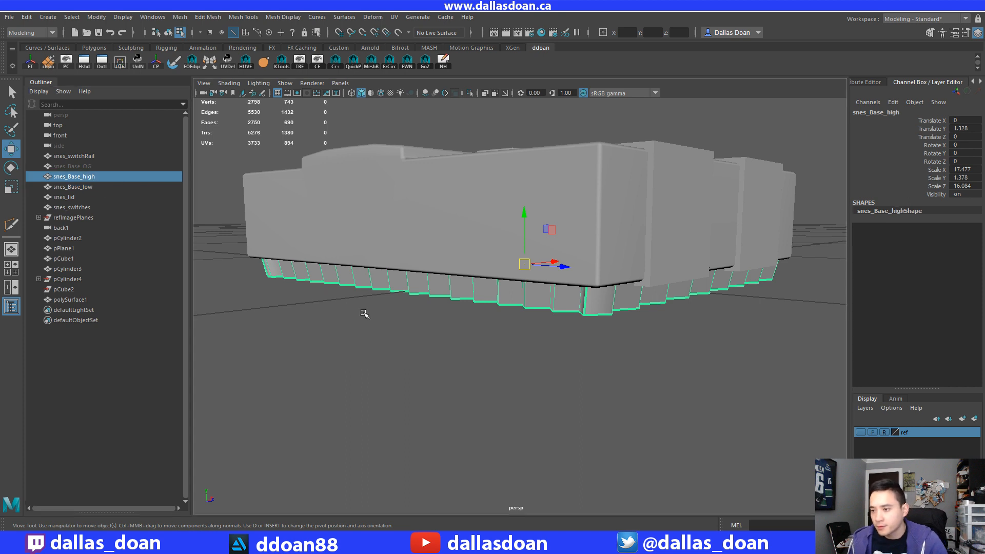
mouse_move(386, 318)
alt+mouse_down()
mouse_move(390, 309)
mouse_move(399, 318)
alt+mouse_up()
shift+right_drag(444, 302, 499, 352)
scroll(747, 223, down, 2)
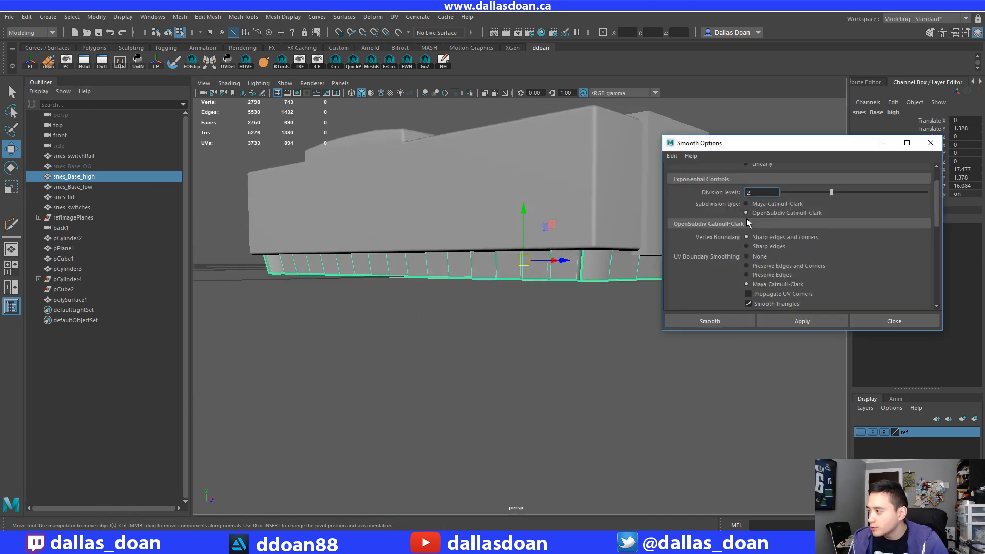
click(781, 321)
click(890, 321)
alt+drag(574, 354, 545, 363)
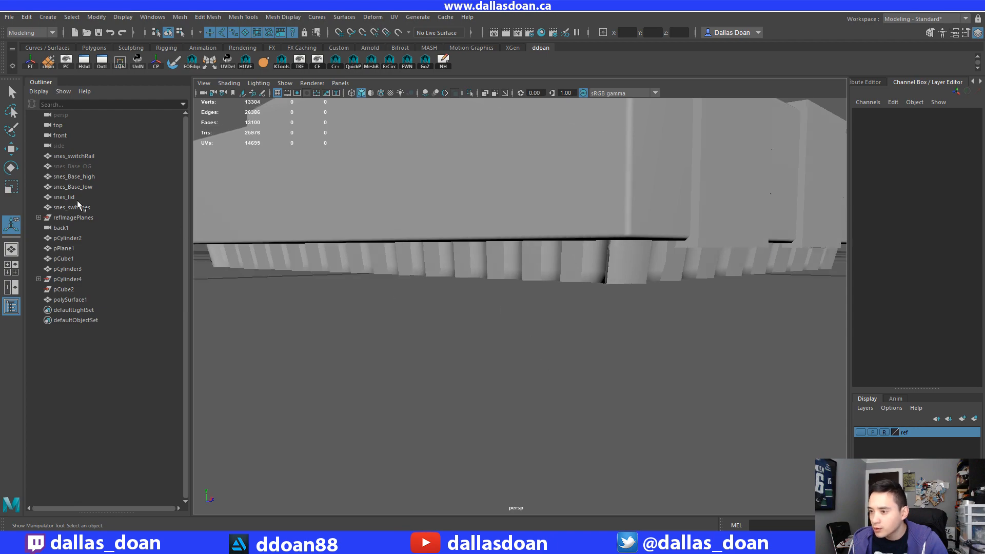
click(92, 177)
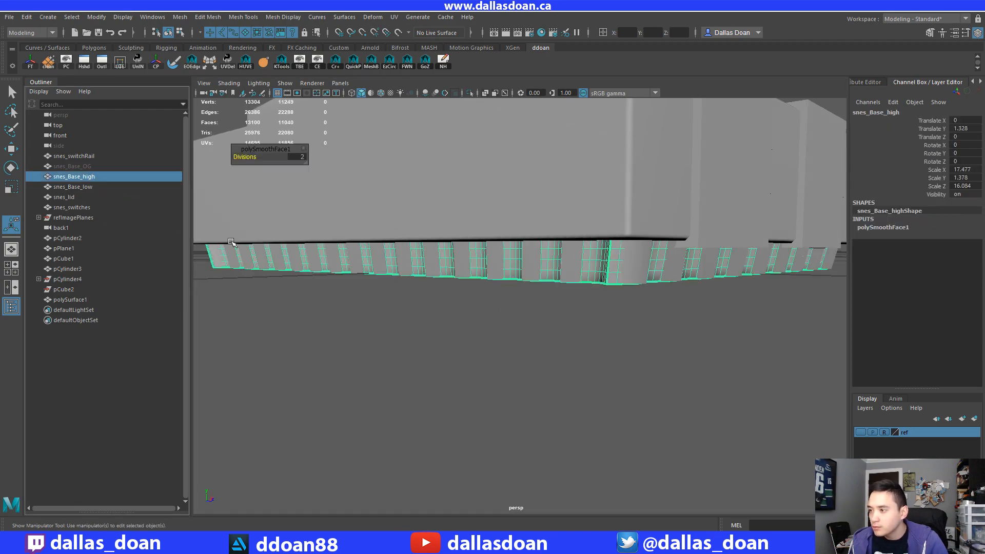
alt+drag(231, 242, 307, 245)
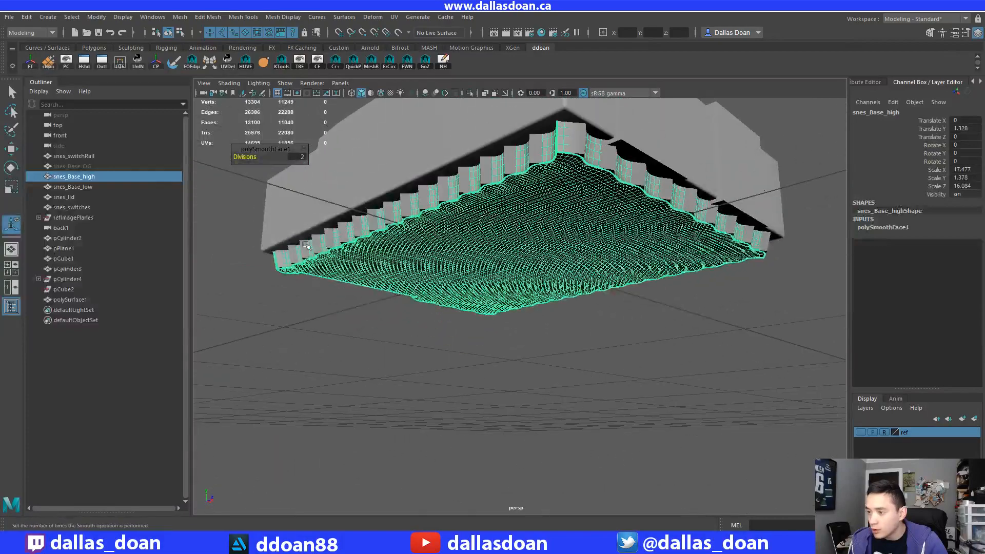
Smooth snes_Base_low with the number of divisions set to 1.
click(82, 186)
mouse_move(402, 279)
alt+mouse_down()
mouse_move(402, 249)
mouse_move(414, 277)
alt+mouse_up()
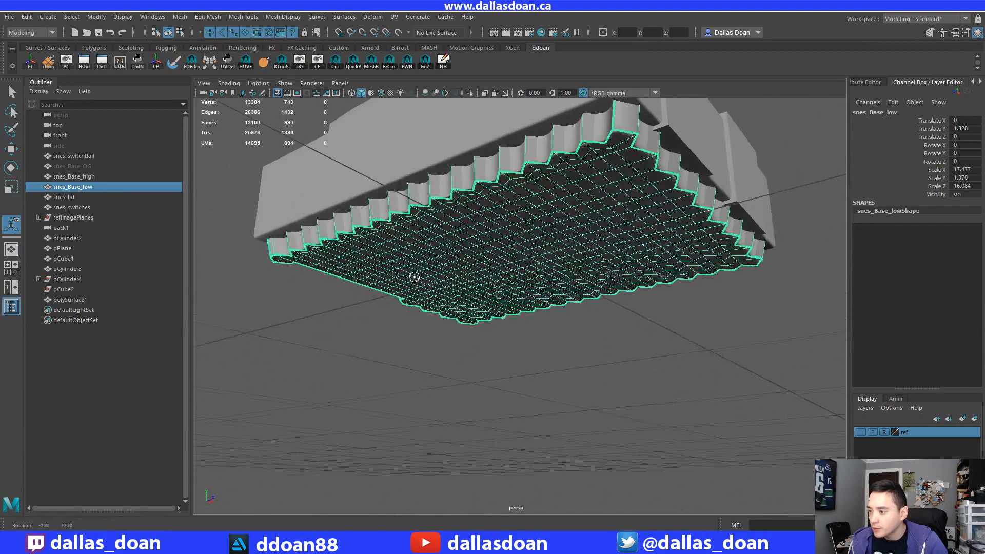
shift+right_drag(636, 292, 670, 353)
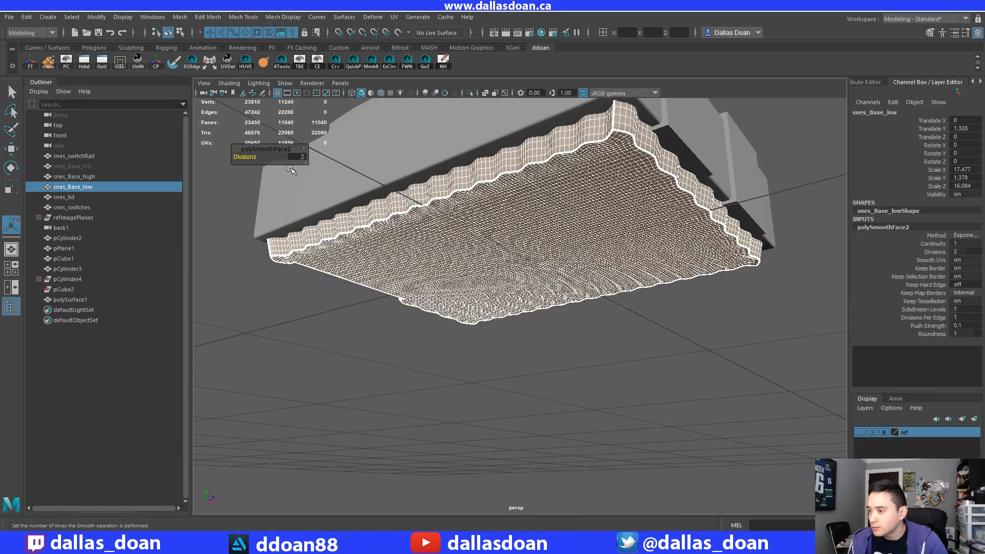
text(1)
key(Return)
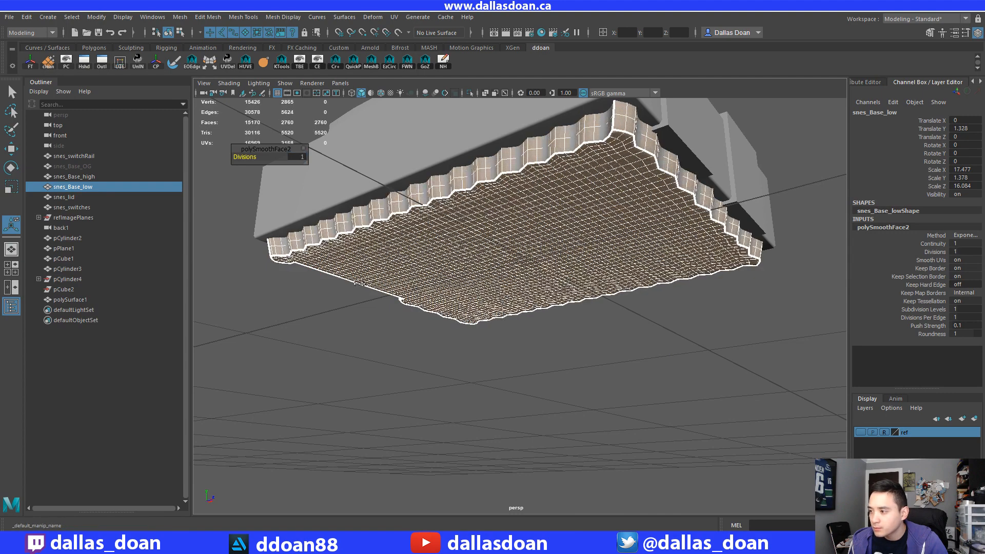
key(w)
click(416, 362)
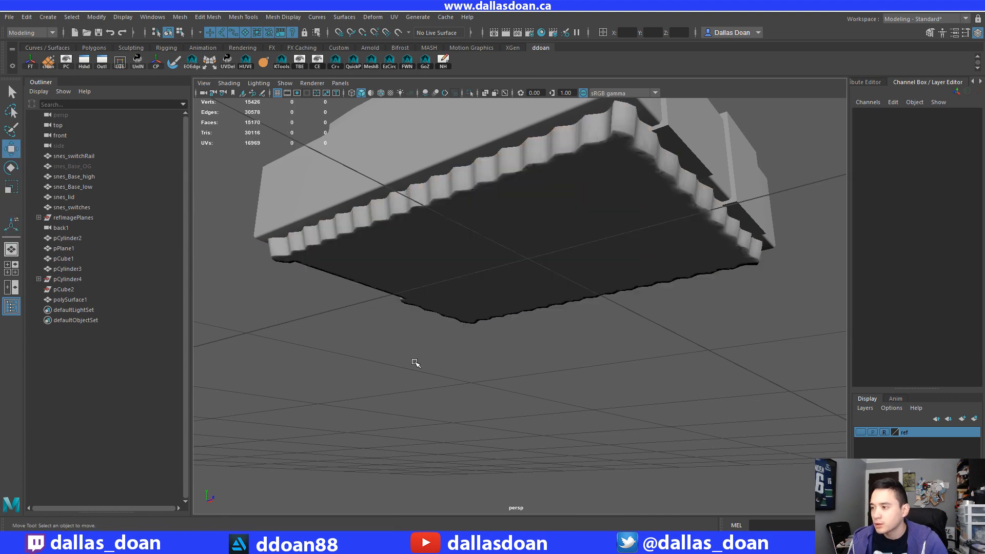
Select snes_Base_low and isolate it in the perspective view.
alt+drag(416, 363, 415, 367)
scroll(416, 288, up, 2)
click(415, 288)
scroll(397, 292, down, 2)
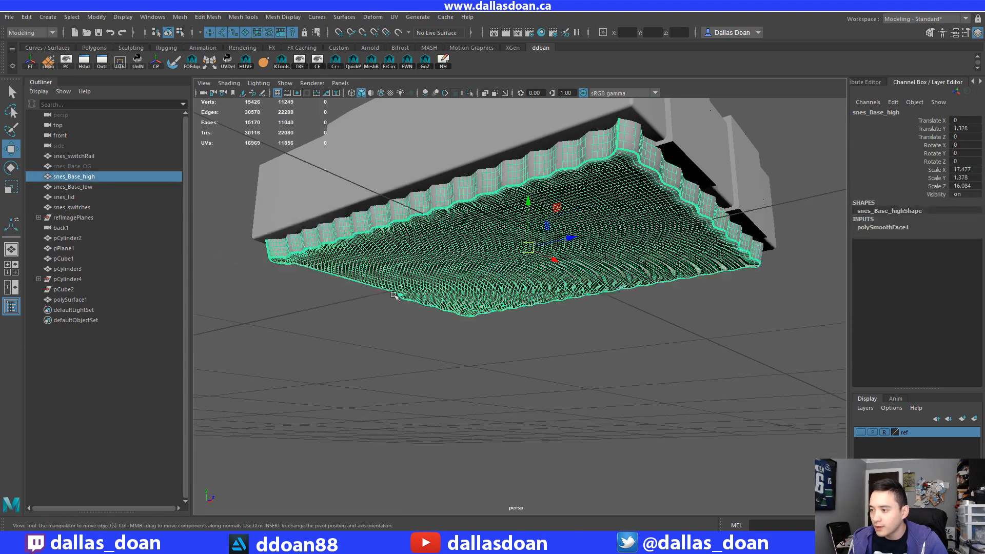
click(80, 186)
key(ctrl+1)
Delete the horizontal edge loop running midway up the walls of snes_Base_low and return to object mode with the mesh selected.
alt+drag(315, 288, 434, 296)
right_drag(433, 261, 437, 226)
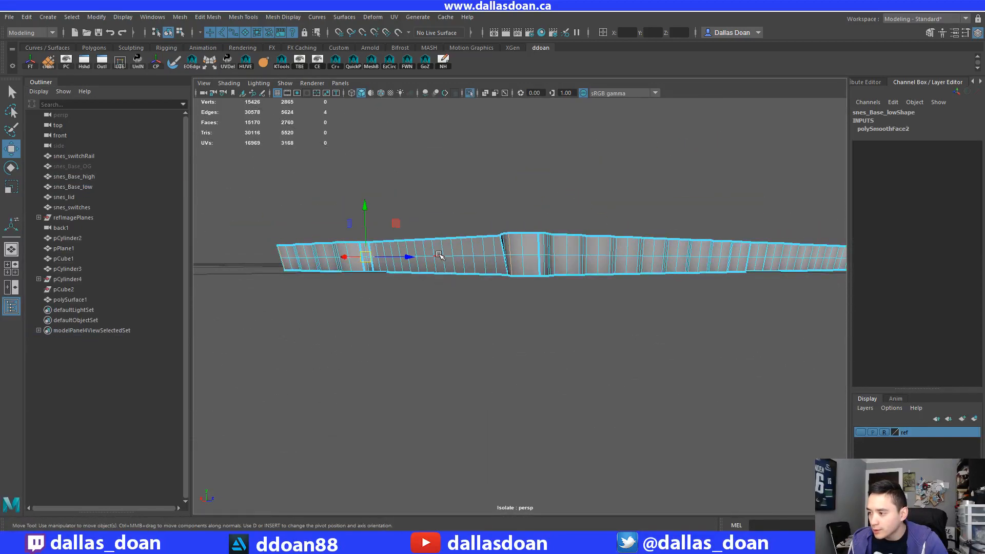
shift+right_drag(540, 246, 499, 258)
alt+drag(497, 259, 590, 266)
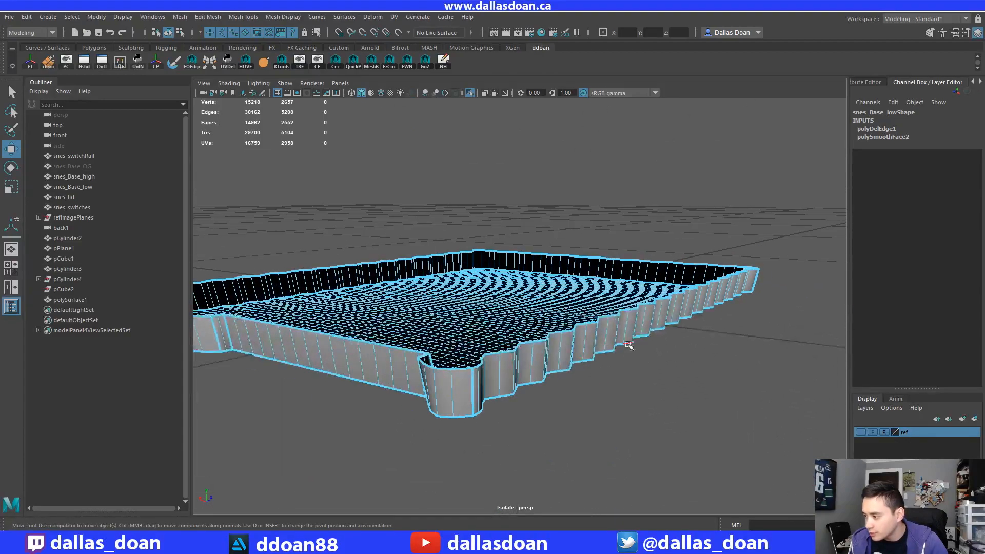
right_click(628, 248)
click(691, 369)
alt+right_drag(690, 369, 631, 362)
alt+drag(631, 362, 455, 362)
click(456, 362)
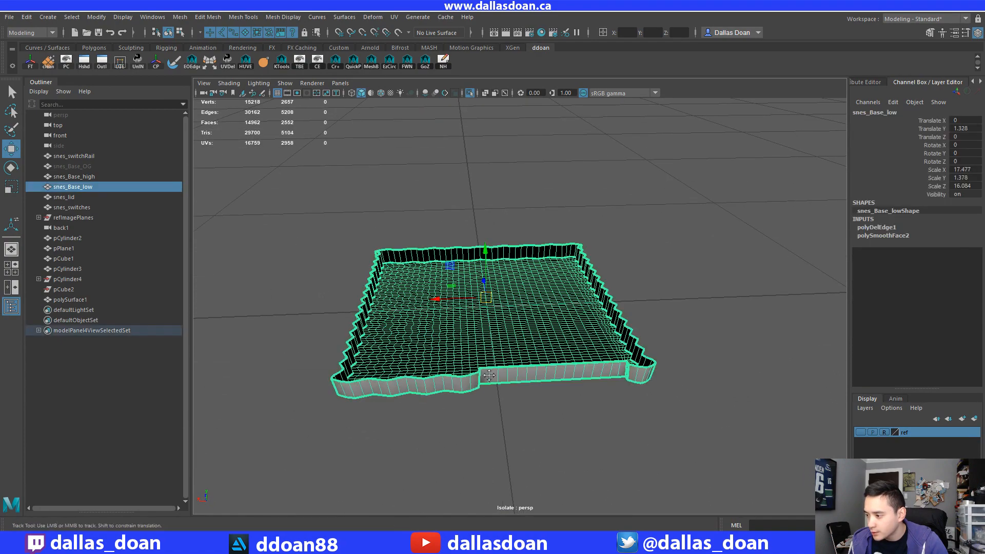
Select a large central block of faces on the flat underside of snes_Base_low.
alt+right_drag(482, 369, 575, 380)
alt+drag(575, 380, 569, 354)
click(576, 370)
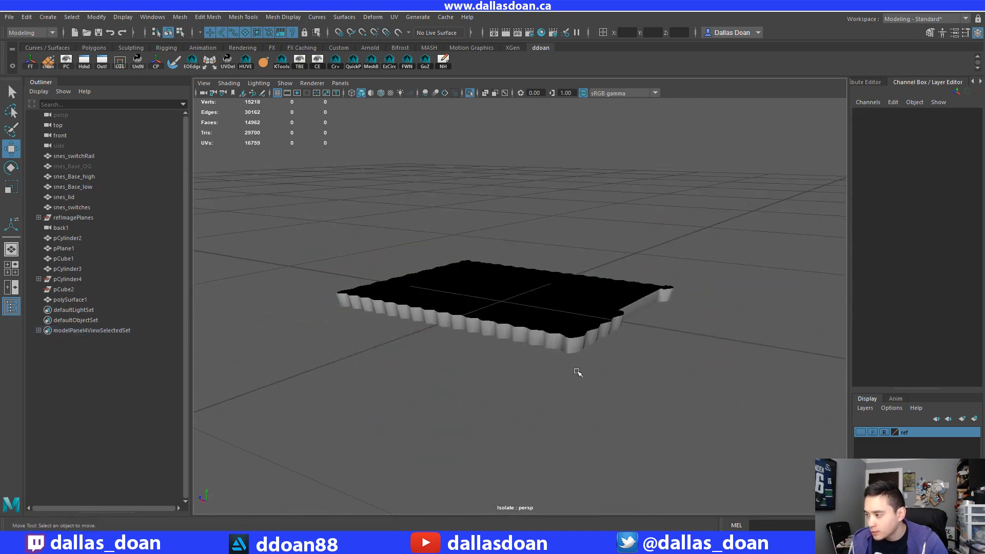
alt+drag(493, 328, 431, 315)
click(528, 286)
right_drag(419, 242, 389, 245)
right_drag(455, 235, 464, 272)
alt+middle_drag(578, 370, 515, 340)
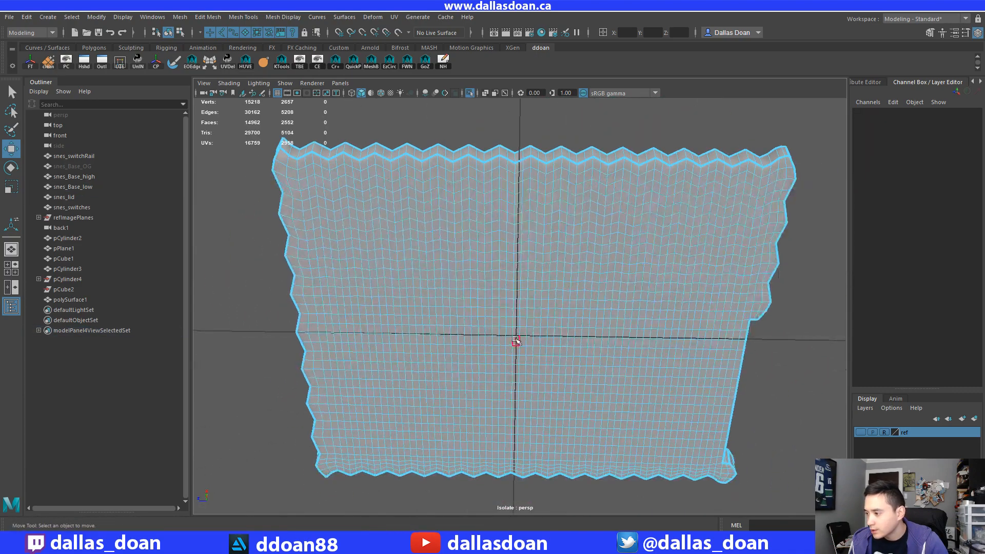
click(510, 331)
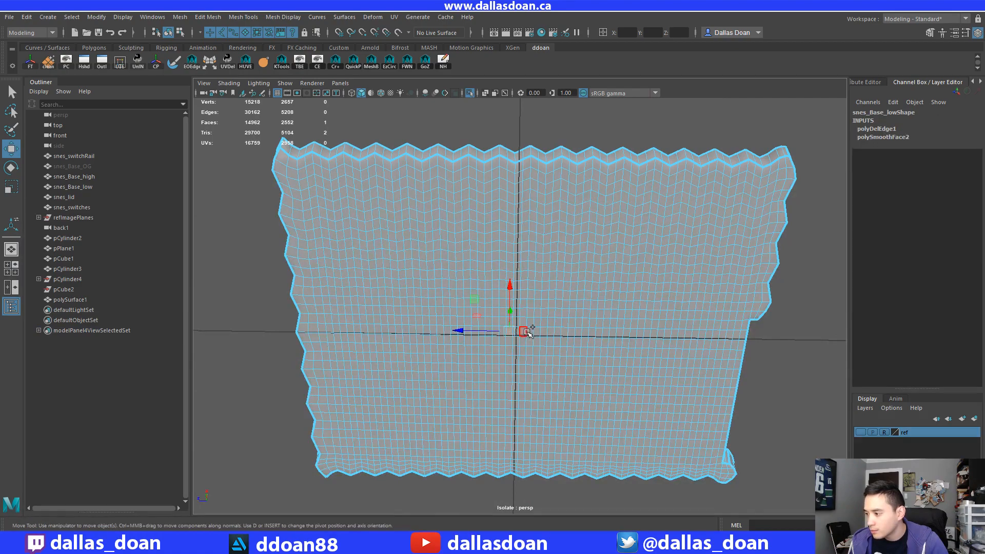
scroll(520, 333, up, 8)
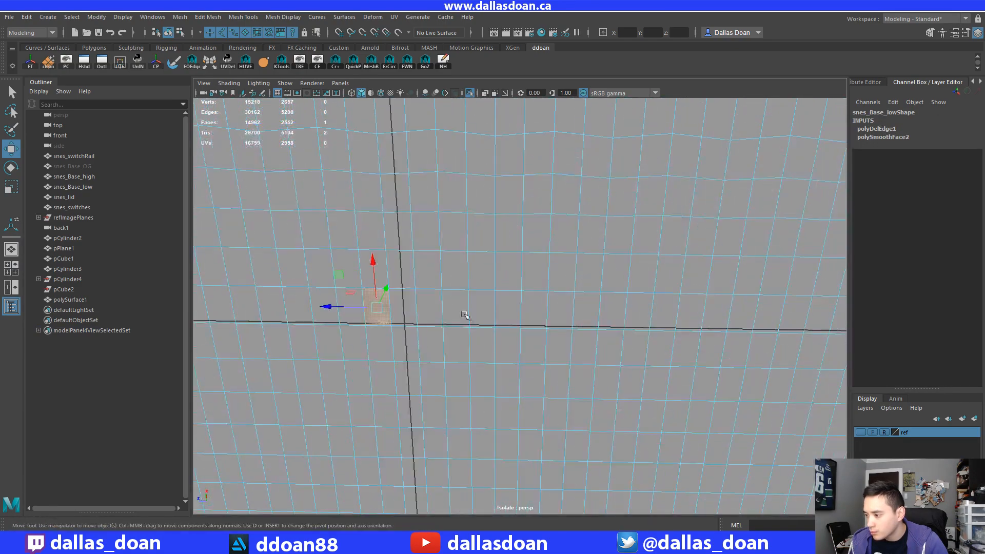
scroll(407, 307, down, 8)
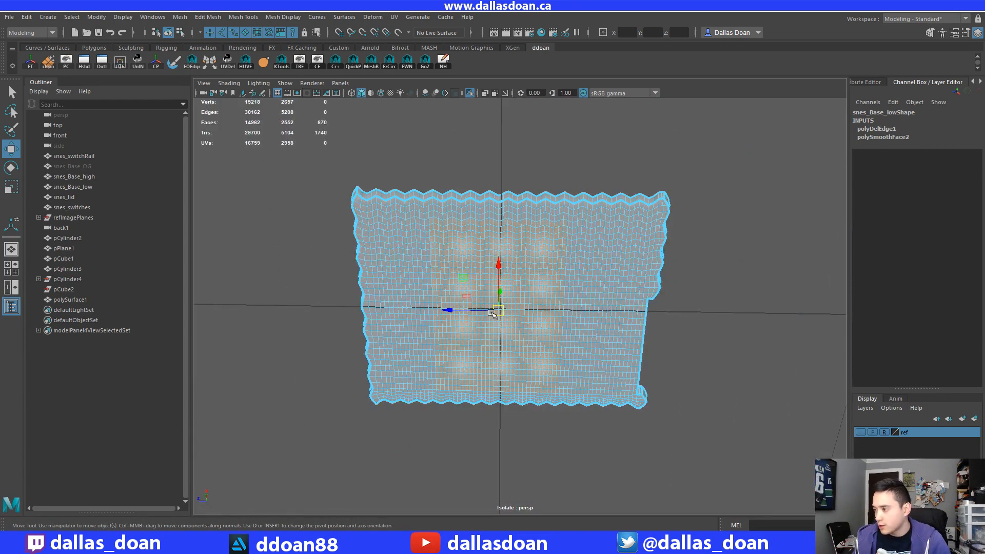
scroll(488, 307, down, 1)
Try collapsing the selected central faces of snes_Base_low's underside, then undo the collapse.
ctrl+right_drag(533, 268, 528, 224)
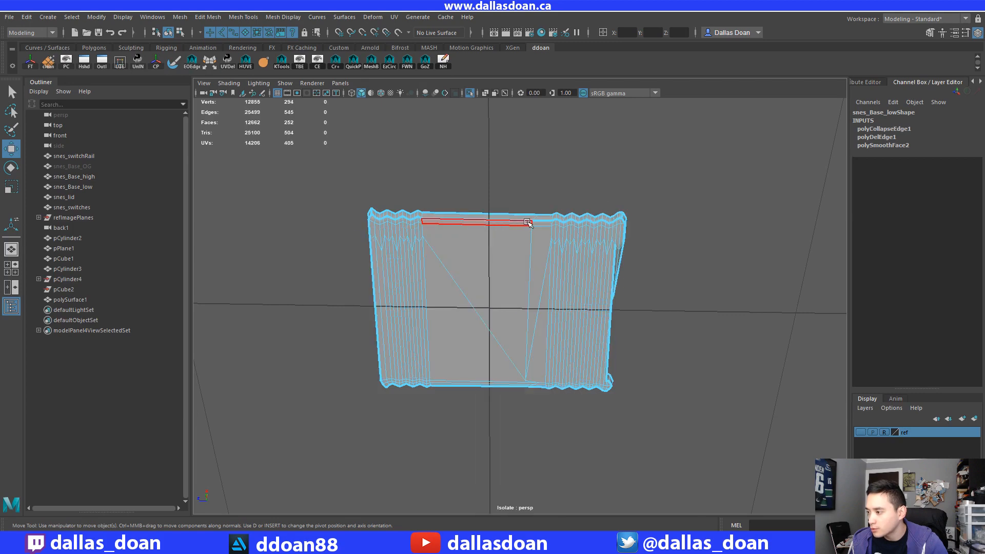
alt+drag(528, 224, 534, 246)
key(ctrl+z)
ctrl+right_drag(541, 236, 442, 238)
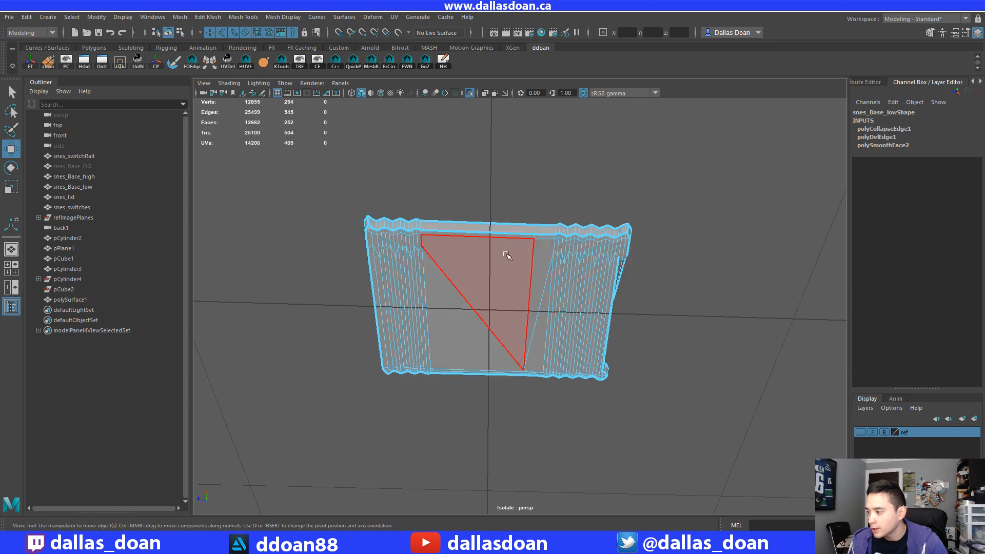
alt+drag(508, 253, 530, 247)
key(ctrl+z)
Convert the central face block to vertices, merge them to their center and delete snes_Base_low's construction history.
ctrl+right_drag(531, 247, 419, 257)
shift+right_drag(516, 245, 517, 272)
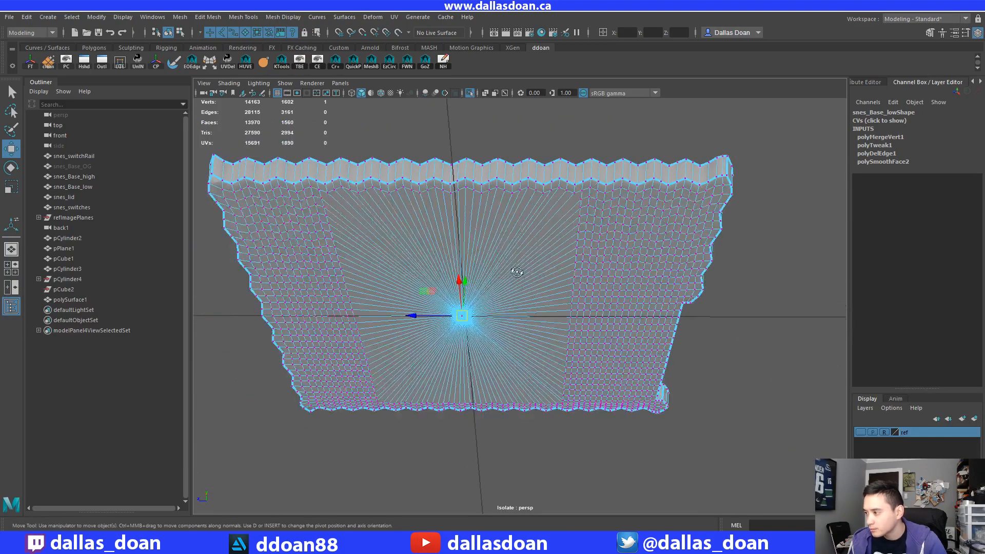
alt+drag(517, 272, 515, 236)
right_drag(517, 234, 515, 298)
key(f)
key(alt+shift+d)
Select the outer column of faces in the remaining grid area at one end of snes_Base_low's underside.
scroll(553, 308, down, 2)
alt+drag(553, 308, 567, 333)
click(694, 302)
mouse_move(569, 267)
alt+mouse_down()
mouse_move(554, 313)
mouse_move(517, 297)
mouse_move(641, 272)
mouse_move(595, 294)
mouse_move(534, 254)
mouse_move(549, 301)
mouse_move(575, 276)
mouse_move(562, 279)
mouse_move(553, 268)
alt+mouse_up()
click(638, 304)
scroll(626, 303, up, 1)
scroll(524, 259, up, 1)
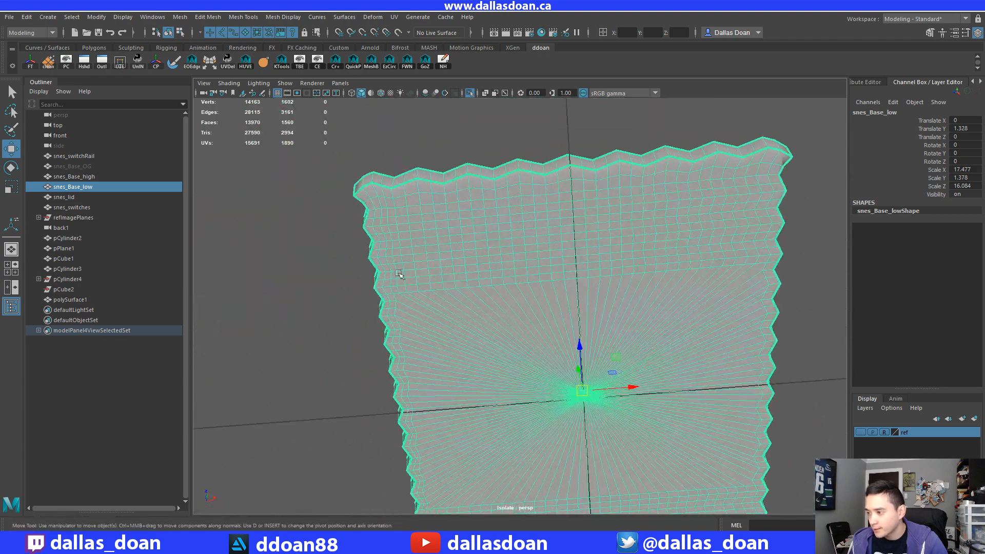
right_drag(400, 248, 366, 254)
click(413, 285)
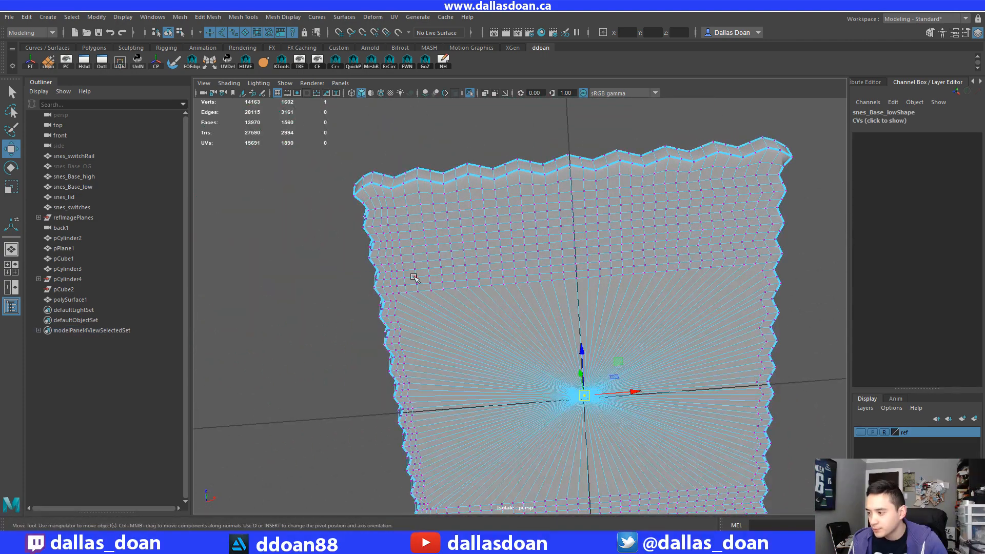
right_drag(535, 226, 553, 233)
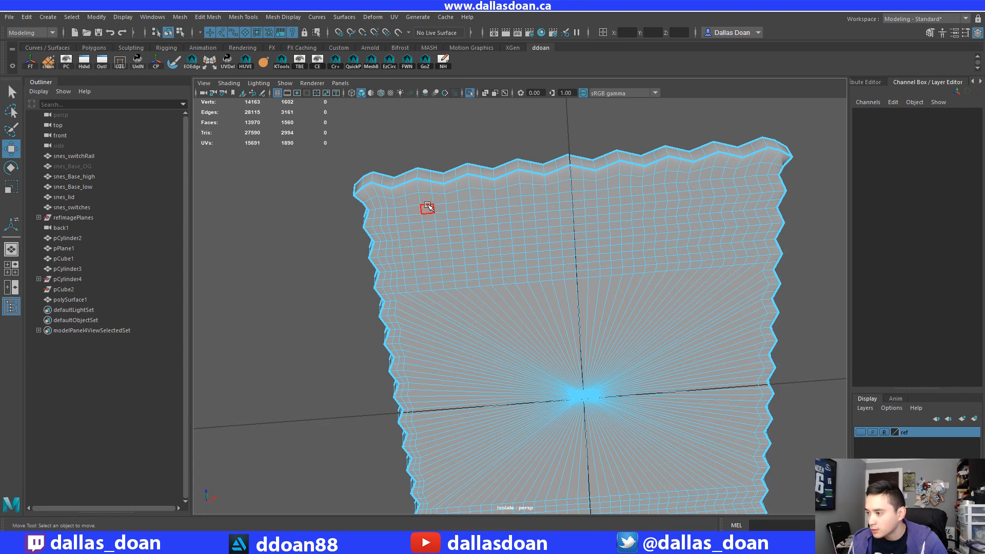
click(385, 205)
shift+double_click(396, 285)
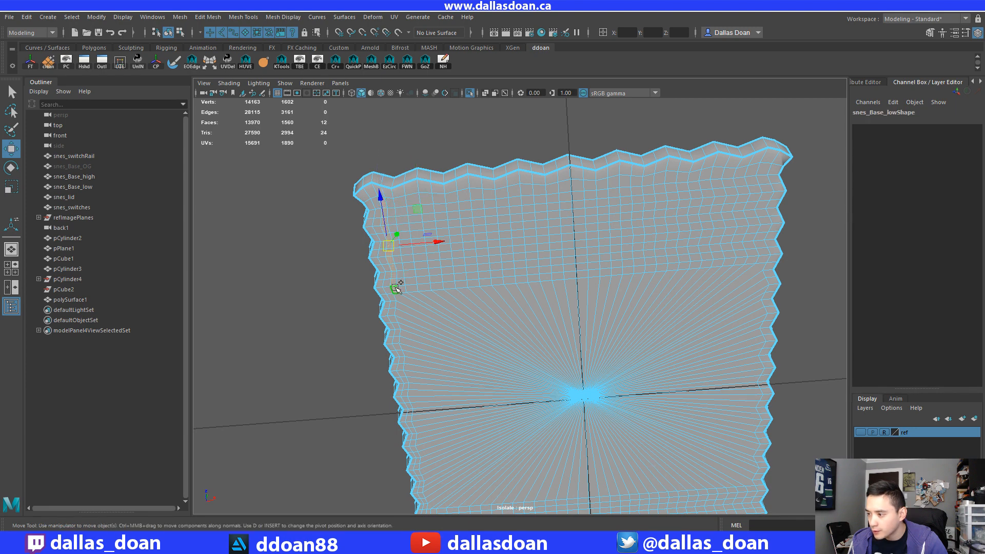
Extend the face selection row by row until it covers the whole remaining grid area at that end.
alt+middle_drag(487, 258, 463, 262)
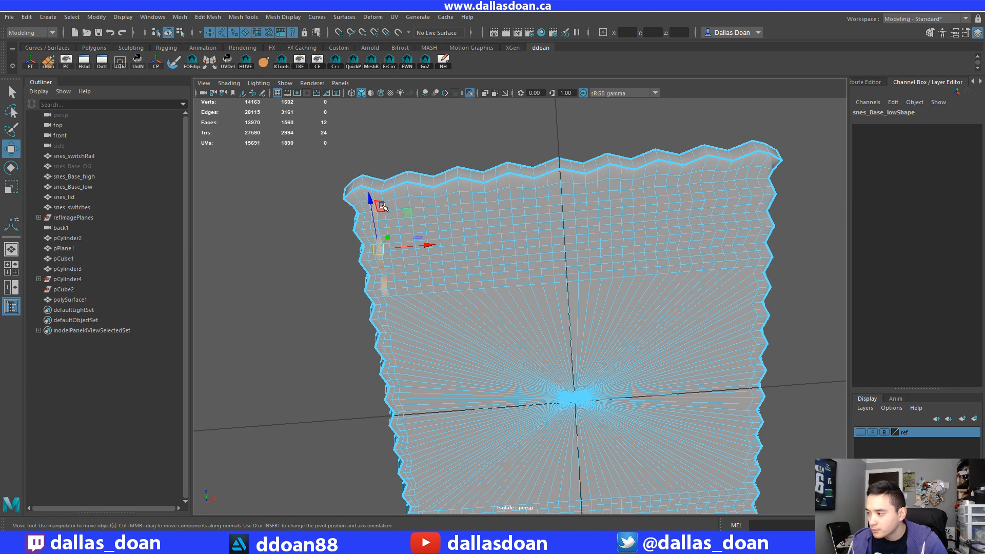
shift+click(442, 207)
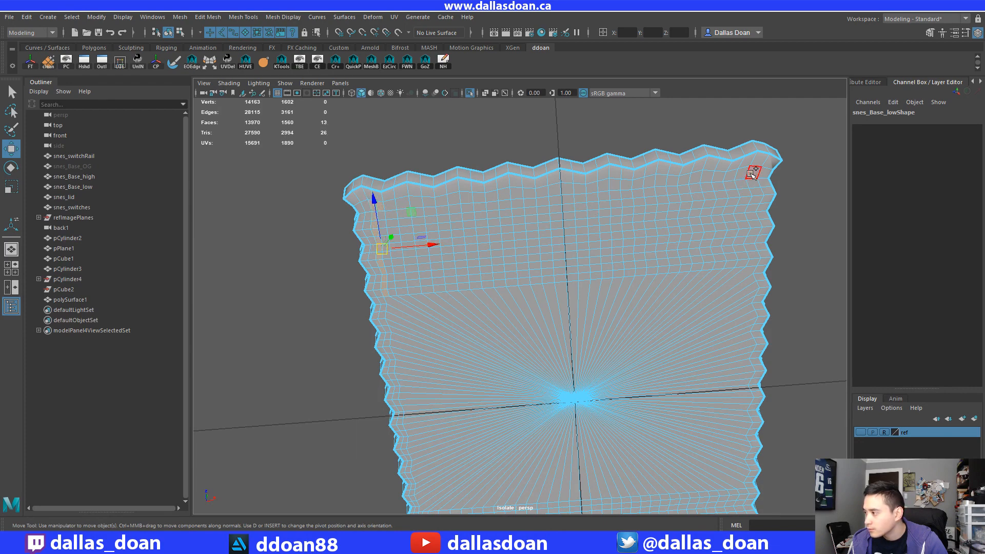
shift+double_click(739, 185)
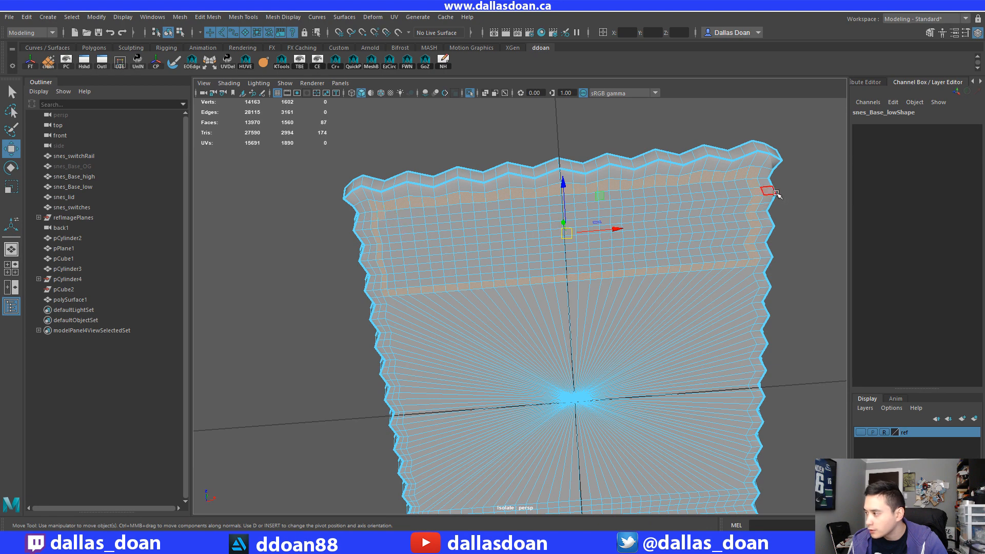
shift+click(746, 193)
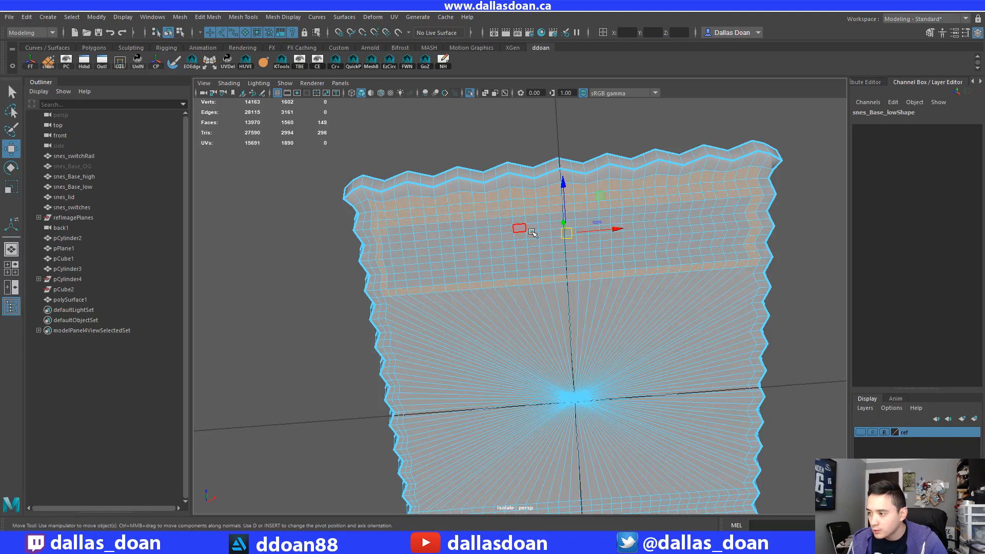
shift+double_click(748, 201)
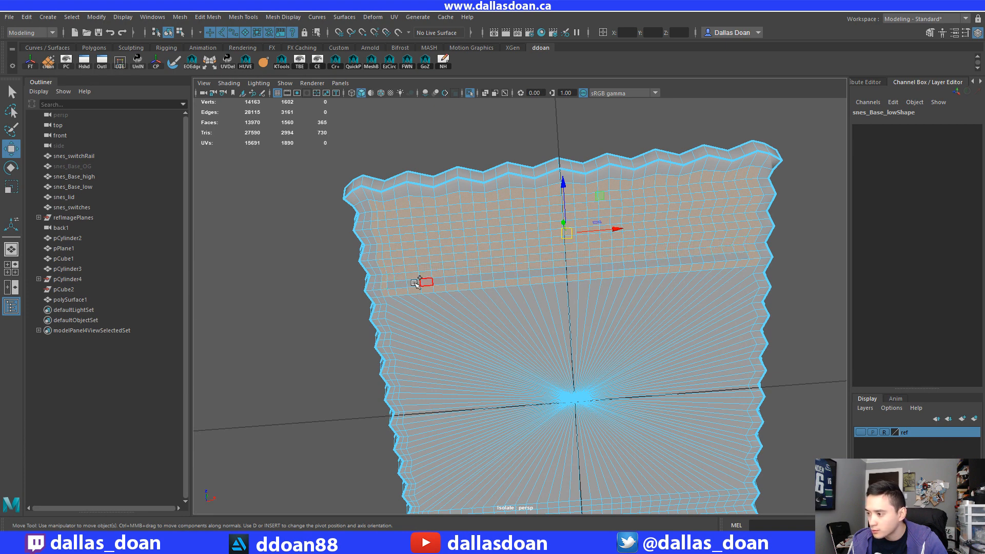
shift+click(395, 285)
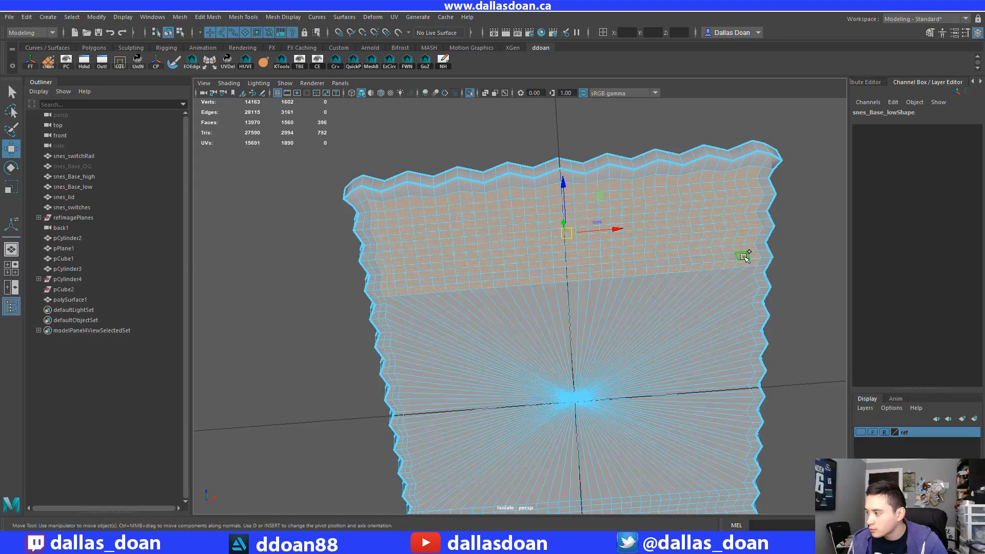
Merge the selected area's vertices to their center and merge the resulting point with the existing central vertex.
alt+drag(744, 257, 651, 279)
shift+right_drag(651, 279, 549, 255)
shift+right_drag(658, 241, 654, 183)
scroll(624, 286, down, 4)
scroll(623, 286, up, 3)
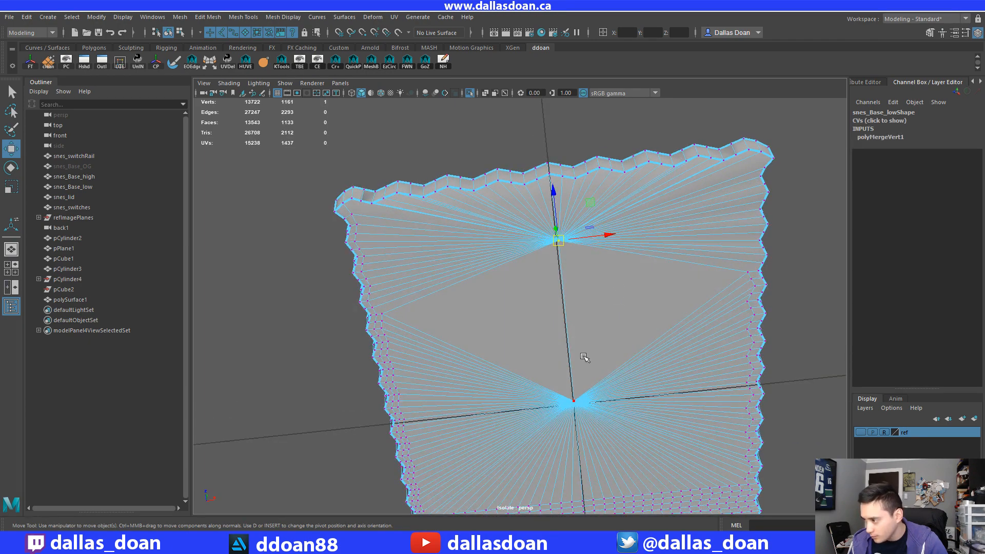
shift+click(578, 403)
shift+right_drag(645, 334, 639, 267)
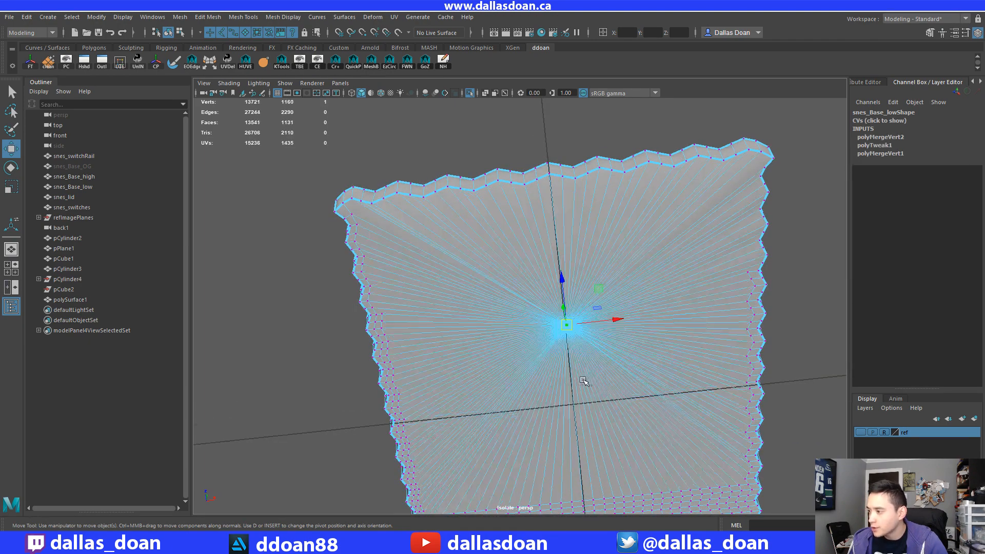
Examine the merged underside's topology and shading on snes_Base_low in object mode from several angles.
scroll(580, 376, down, 4)
scroll(568, 391, up, 5)
alt+drag(576, 369, 545, 329)
scroll(572, 391, down, 7)
scroll(583, 418, up, 5)
scroll(557, 327, up, 4)
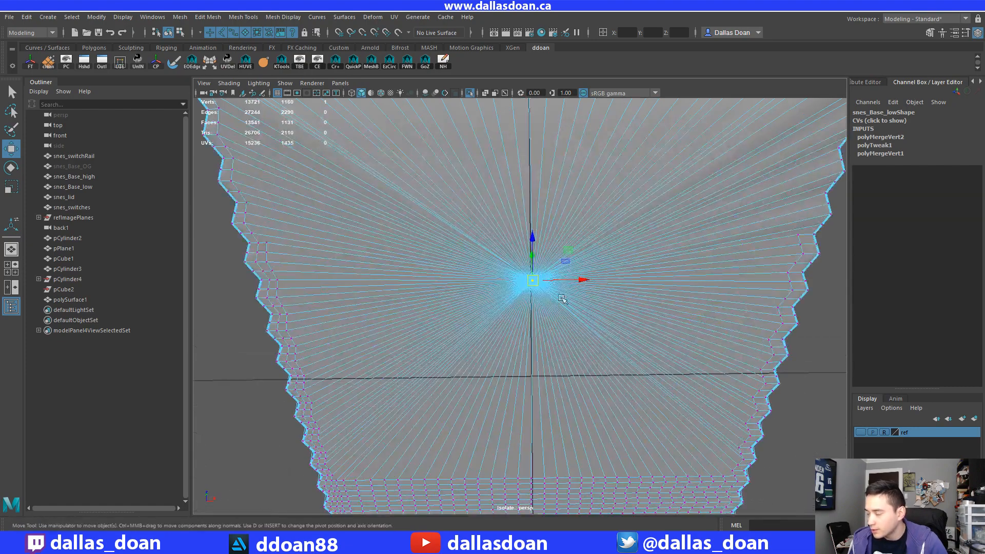
scroll(563, 297, down, 4)
alt+drag(563, 297, 607, 282)
right_drag(608, 248, 597, 311)
scroll(743, 321, down, 6)
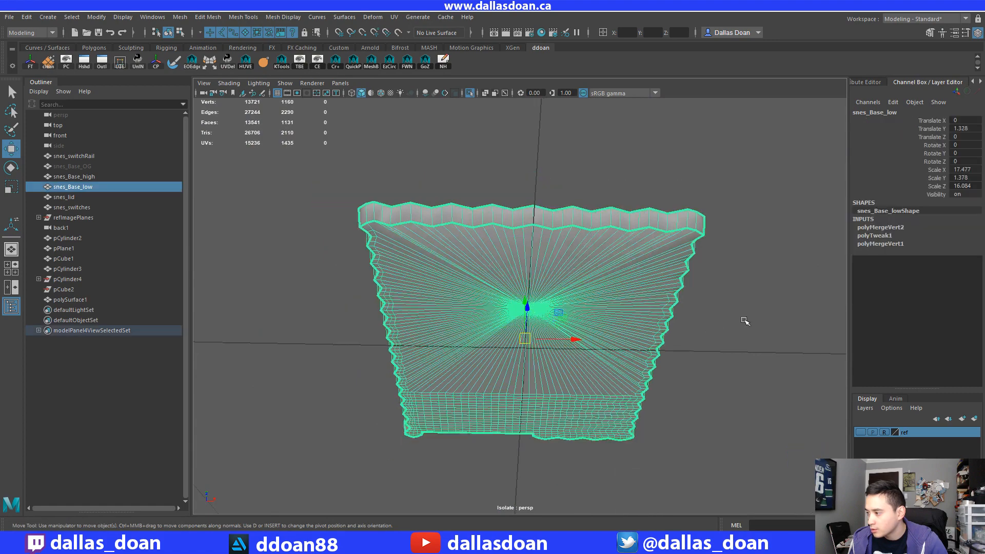
click(743, 322)
alt+drag(739, 308, 589, 293)
scroll(680, 351, up, 4)
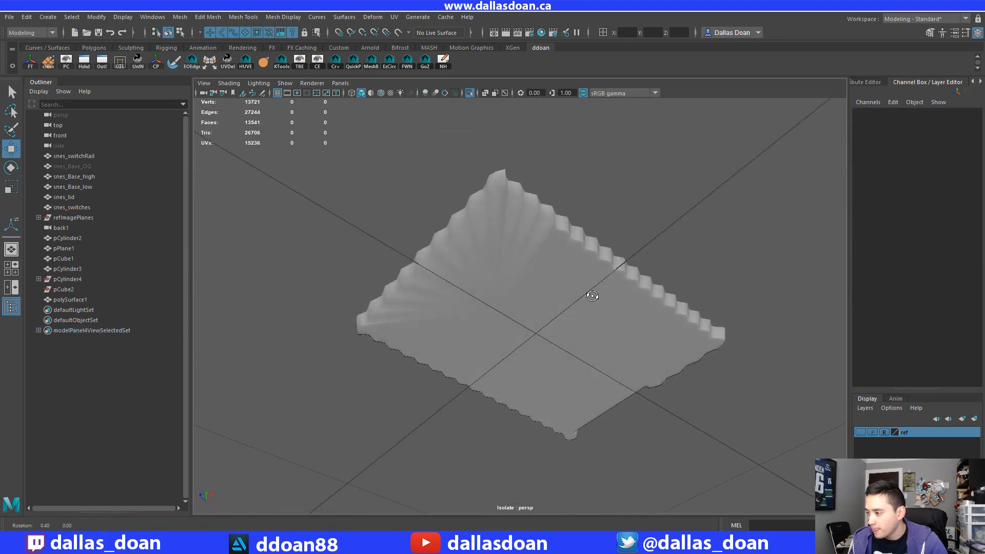
click(589, 292)
scroll(530, 261, up, 3)
alt+drag(530, 261, 581, 311)
scroll(511, 279, up, 3)
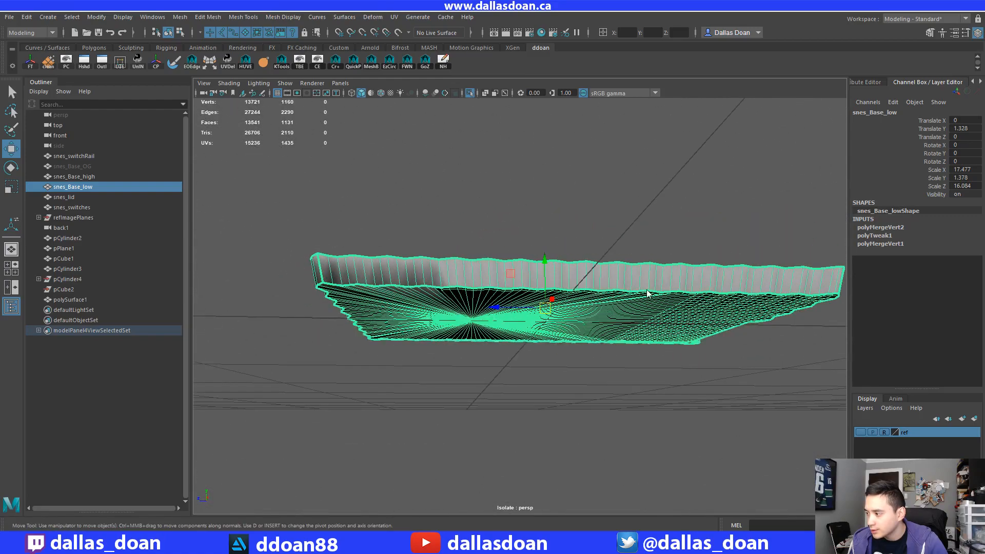
Select snes_Base_low in object mode and delete it from the scene.
right_drag(646, 248, 645, 314)
scroll(645, 318, down, 3)
click(686, 353)
mouse_move(644, 318)
alt+mouse_down()
mouse_move(686, 354)
mouse_move(634, 350)
mouse_move(657, 320)
alt+mouse_up()
click(583, 314)
alt+drag(582, 314, 599, 351)
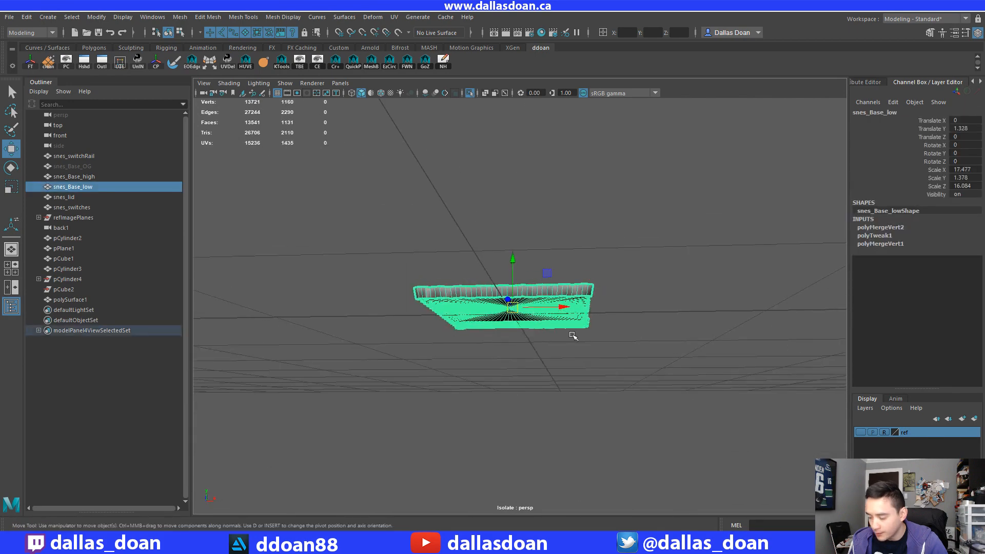
key(Delete)
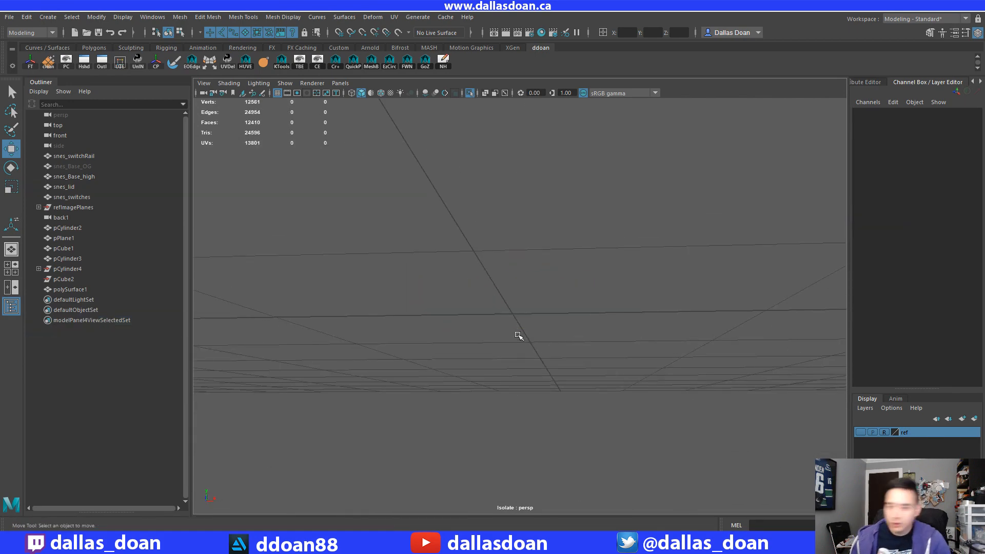
Unhide snes_Base_OG, exit the isolated view and frame it alongside the rest of the console.
alt+drag(519, 334, 502, 318)
click(76, 177)
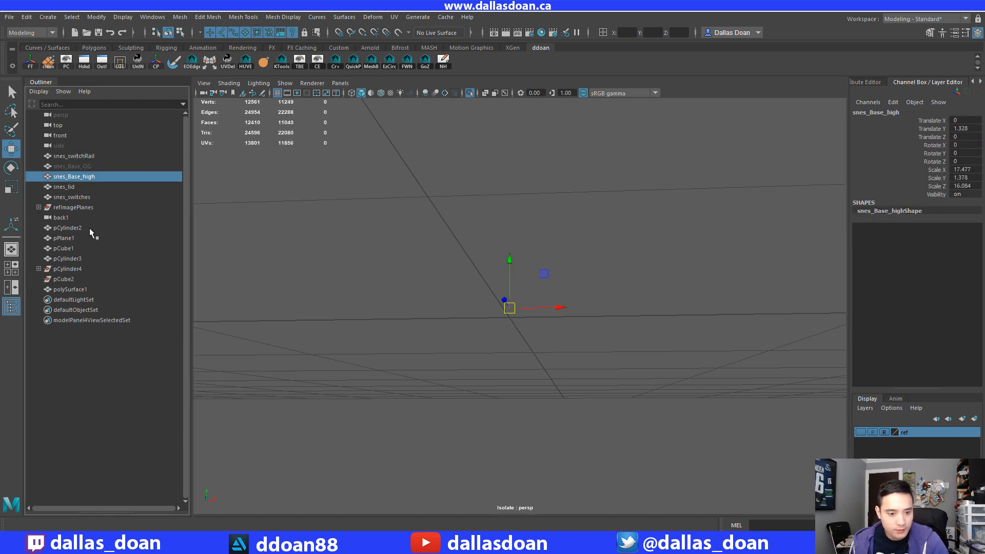
click(73, 156)
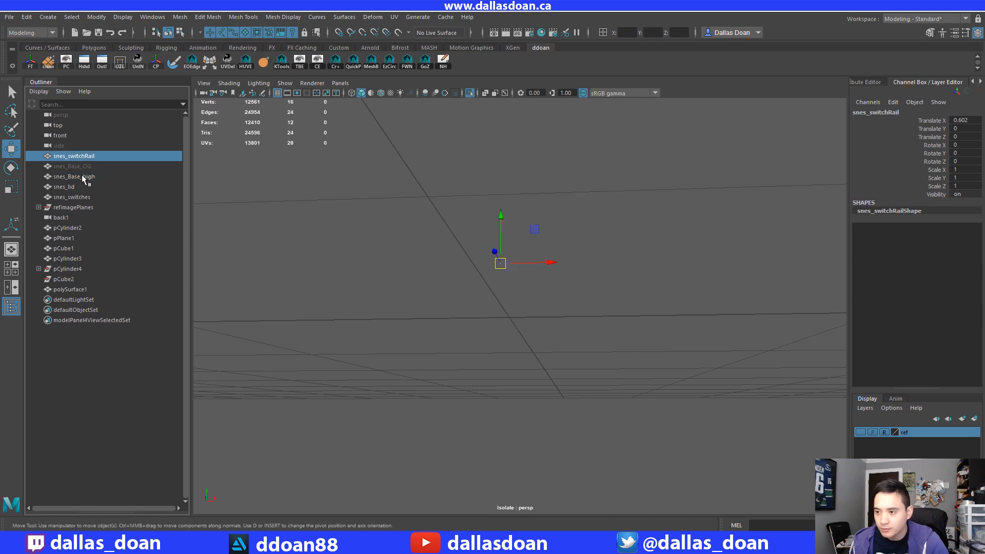
click(81, 177)
click(86, 168)
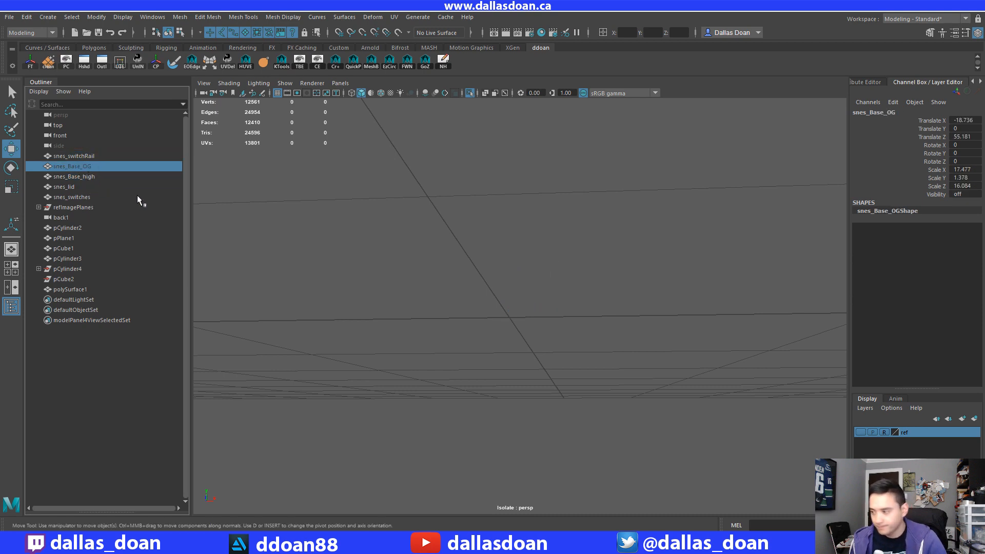
key(shift+h)
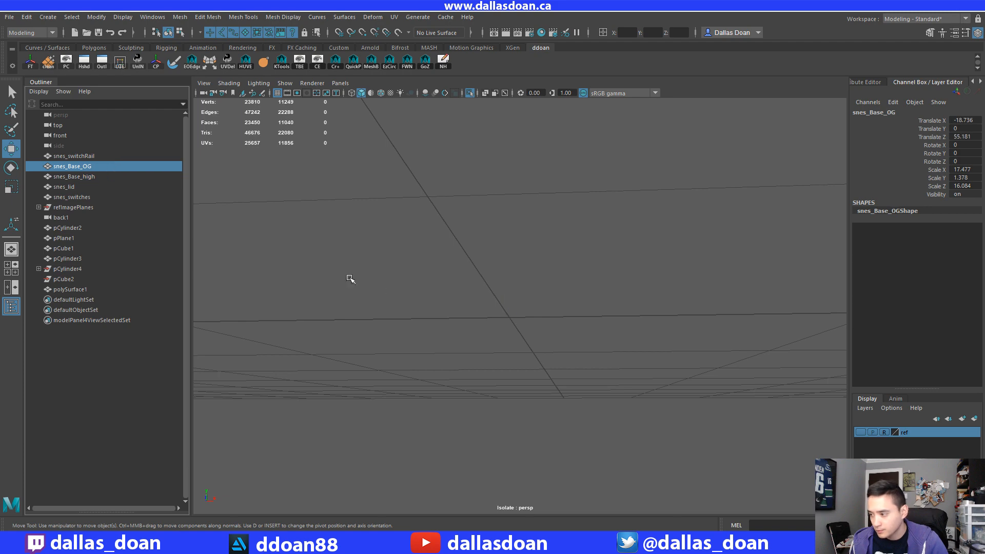
key(ctrl+1)
key(f)
alt+drag(400, 310, 318, 314)
alt+drag(246, 213, 271, 213)
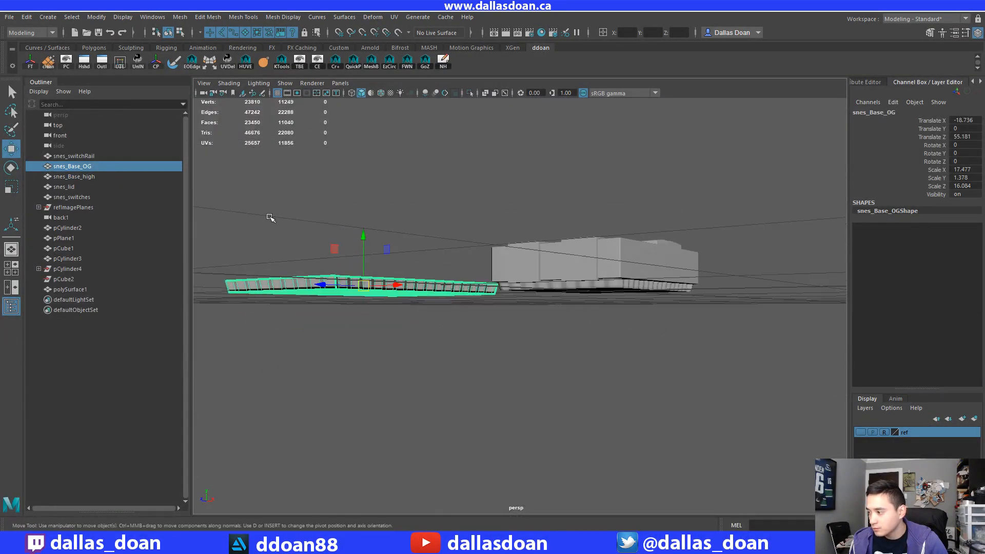
Set snes_Base_OG's Translate X and Translate Z to 0 and frame it beneath the console body.
click(90, 175)
click(91, 167)
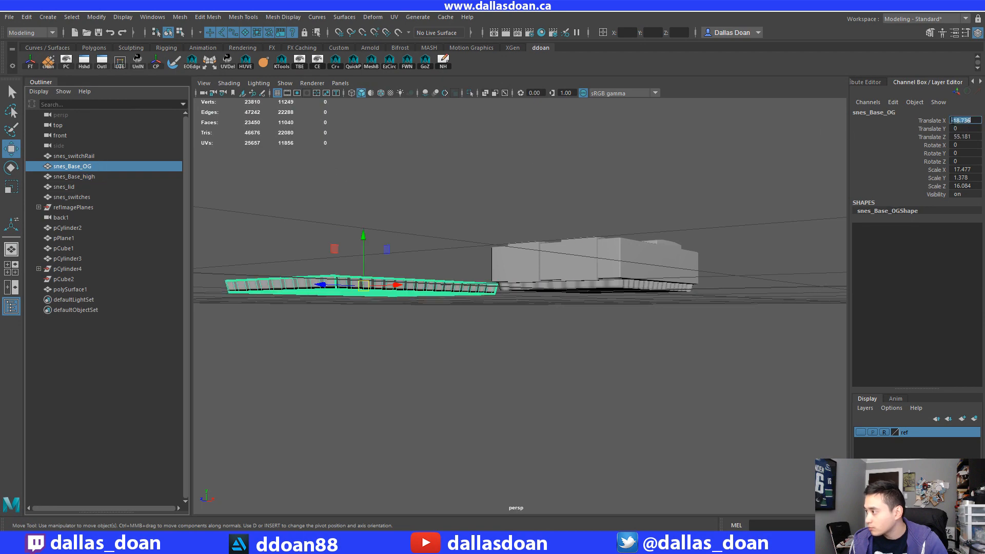
text(0)
key(Return)
alt+drag(832, 115, 880, 140)
click(973, 136)
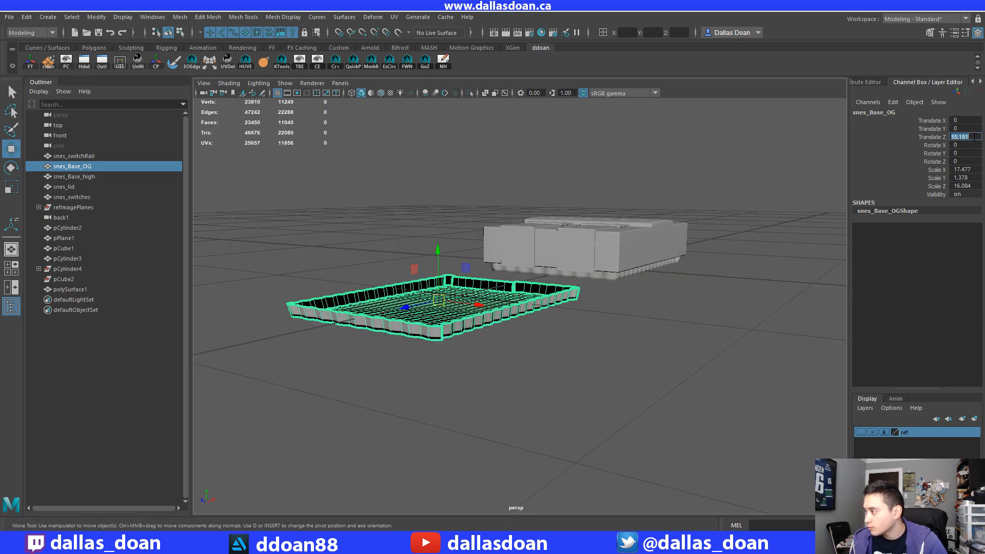
text(0)
key(Return)
alt+drag(670, 224, 643, 213)
key(f)
mouse_move(526, 253)
alt+mouse_down()
mouse_move(528, 231)
mouse_move(526, 253)
alt+mouse_up()
scroll(526, 254, up, 2)
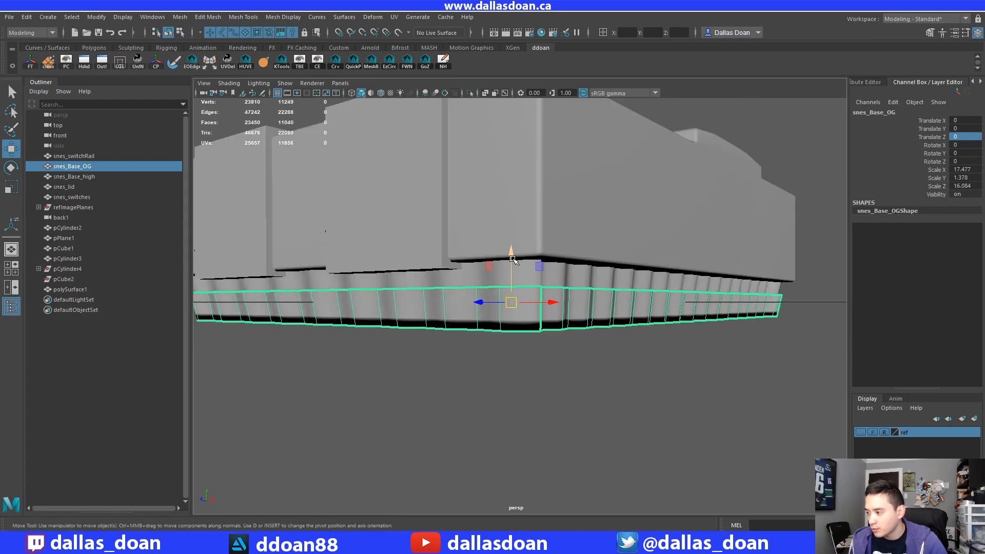
scroll(512, 258, down, 5)
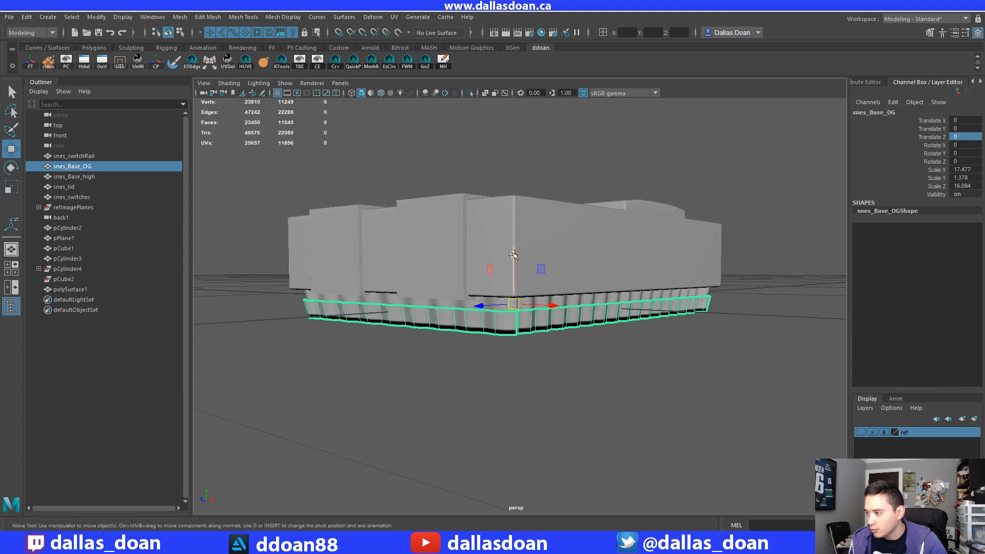
Try raising snes_Base_OG beneath the console body, then reset its Translate Y to 0 and nudge it vertically again.
drag(513, 254, 512, 243)
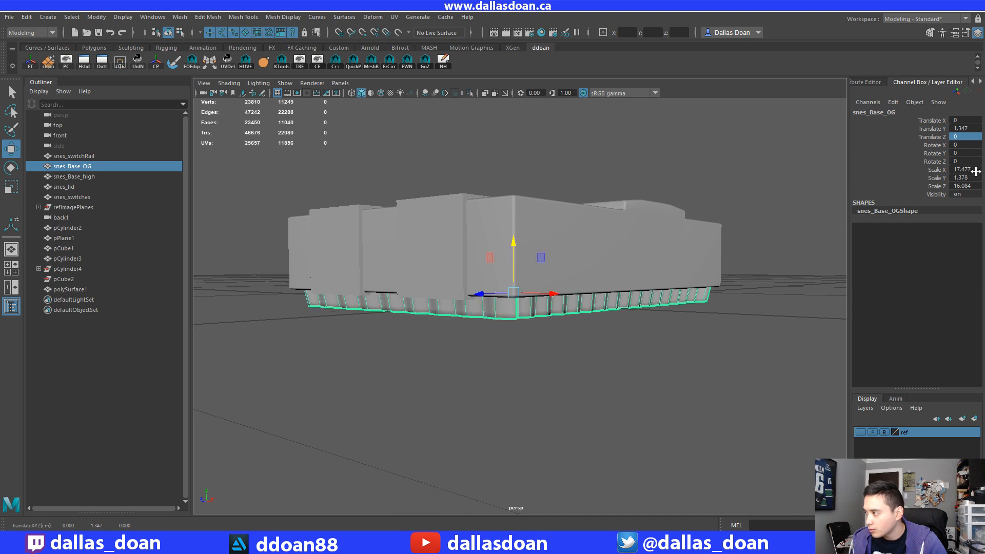
click(963, 128)
text(0)
key(Return)
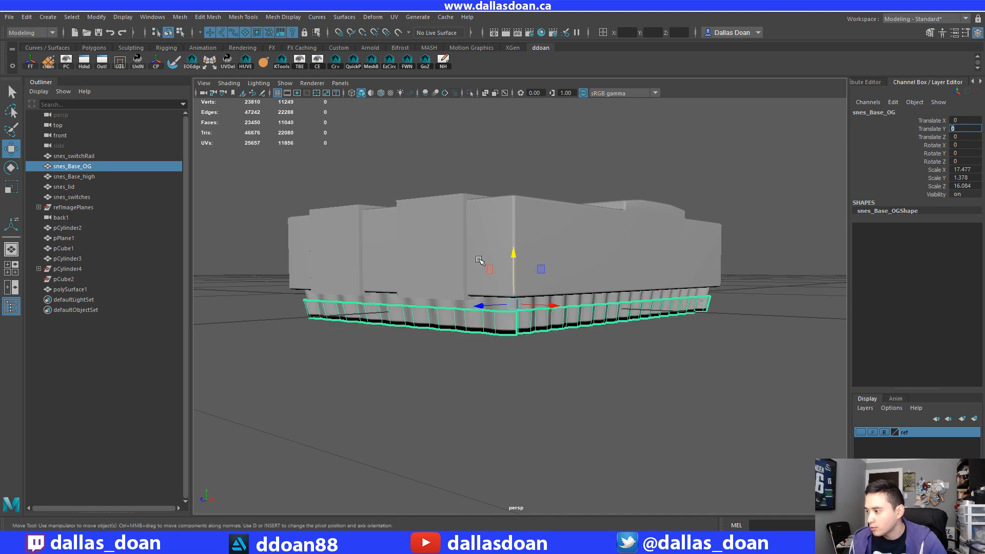
drag(515, 259, 516, 339)
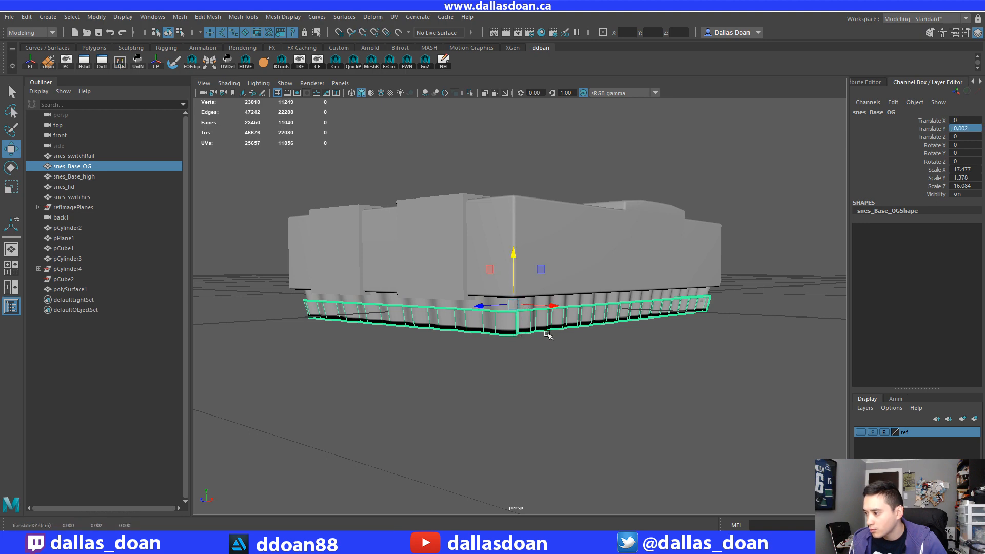
alt+drag(519, 327, 557, 325)
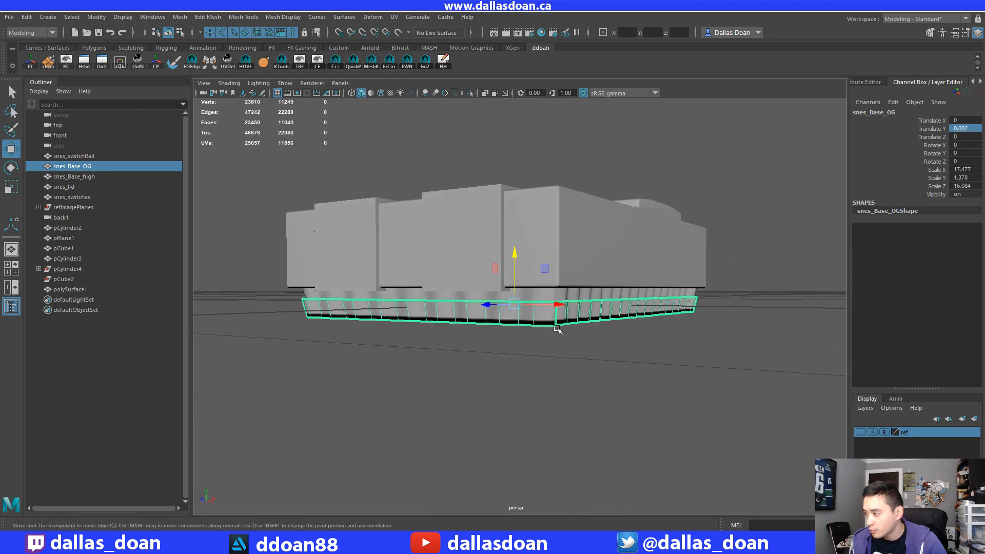
Delete snes_Base_high from the scene and select snes_Base_OG.
click(98, 176)
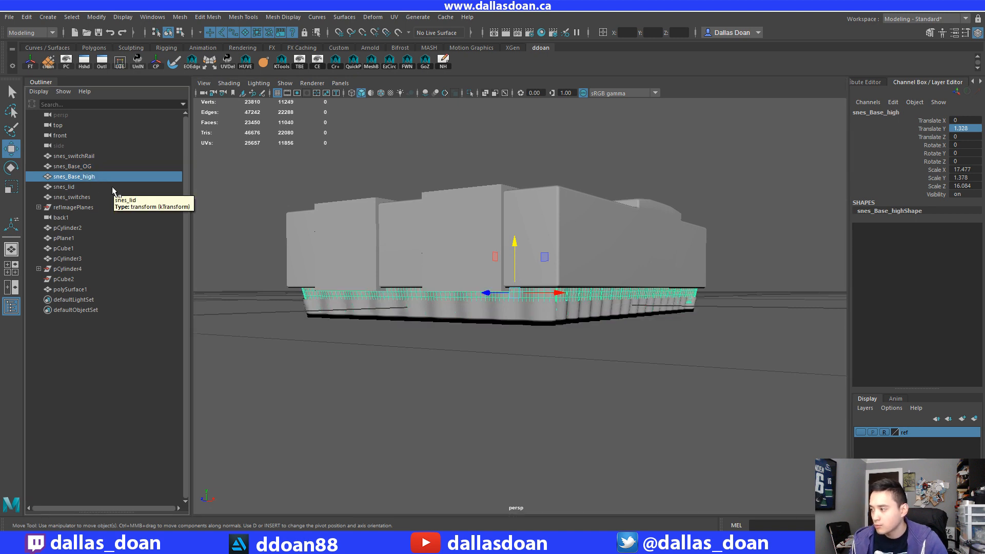
key(Delete)
click(78, 279)
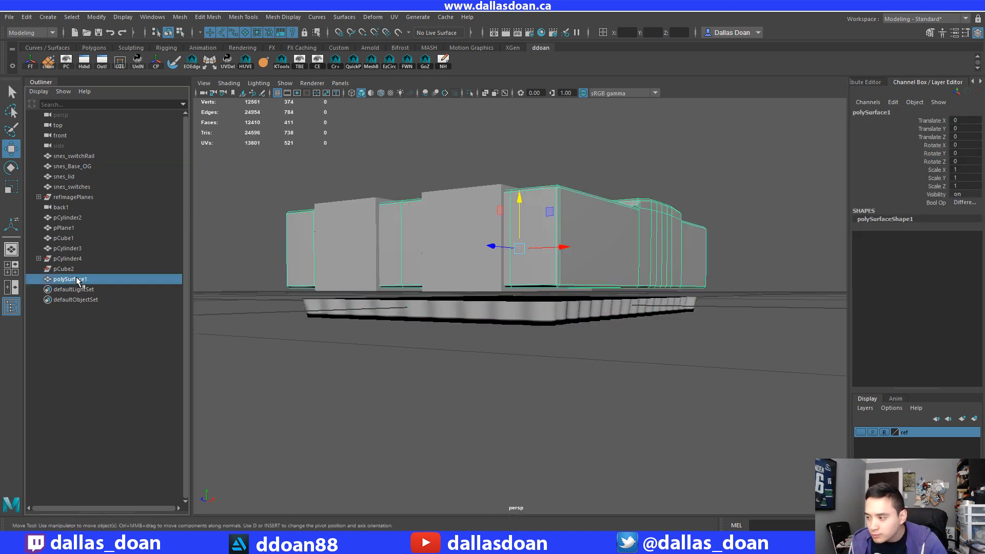
click(566, 322)
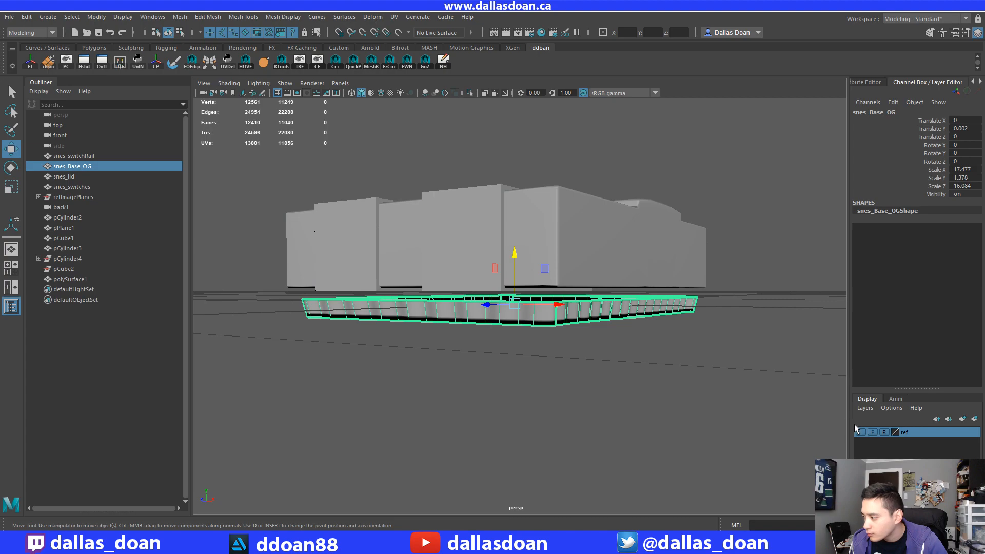
Show the ref layer and raise snes_Base_OG to a Translate Y of about 1.28 beneath the console body.
alt+drag(821, 420, 504, 368)
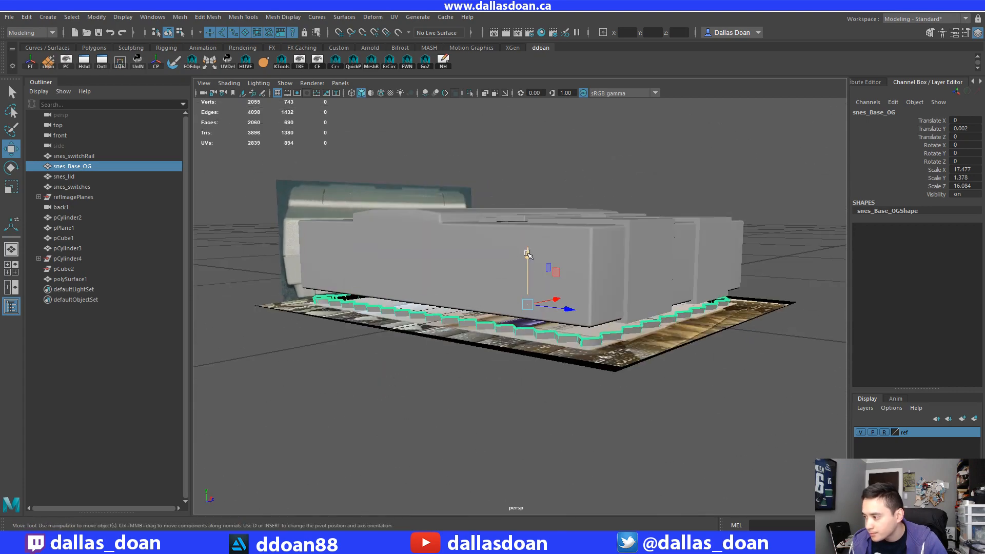
alt+drag(528, 253, 524, 248)
key(d)
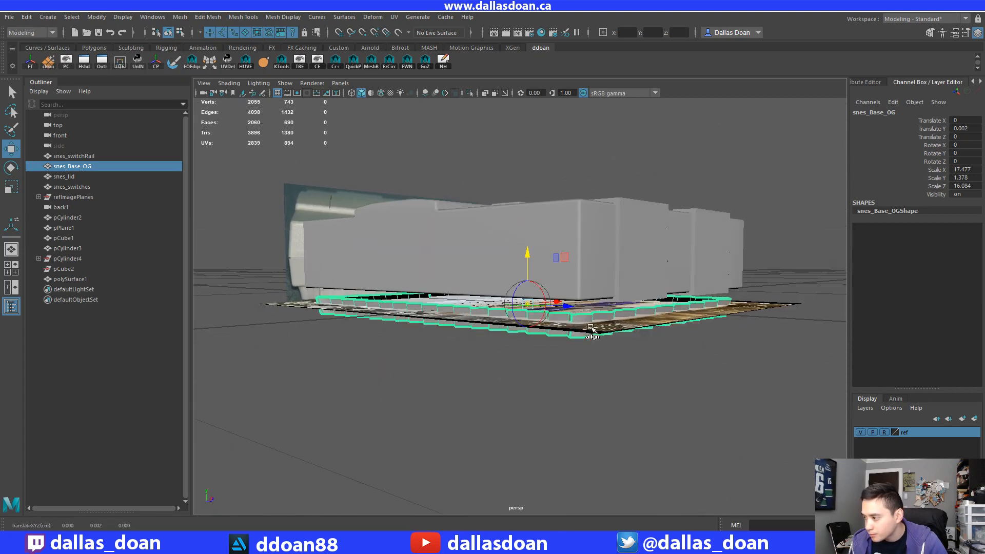
alt+drag(590, 316, 530, 259)
key(d)
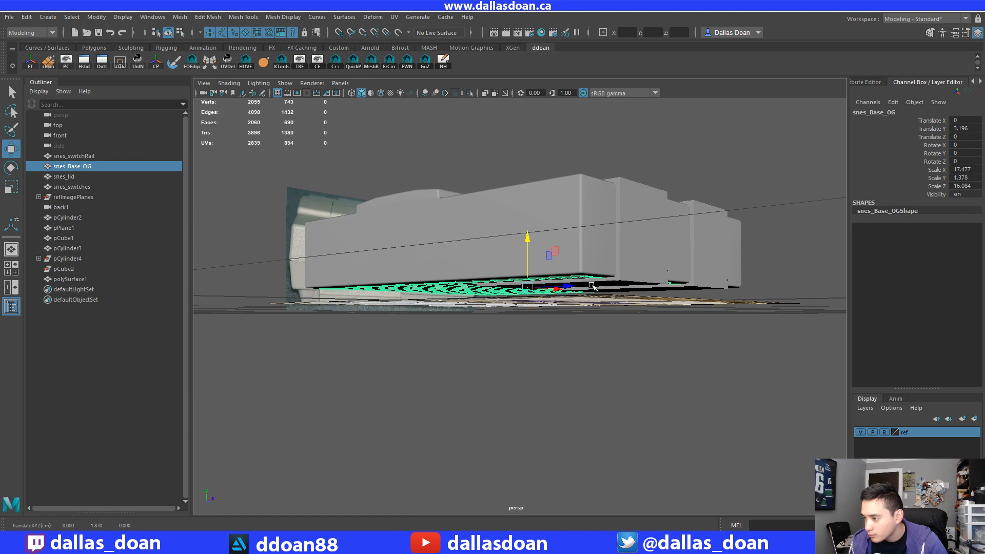
drag(527, 237, 526, 255)
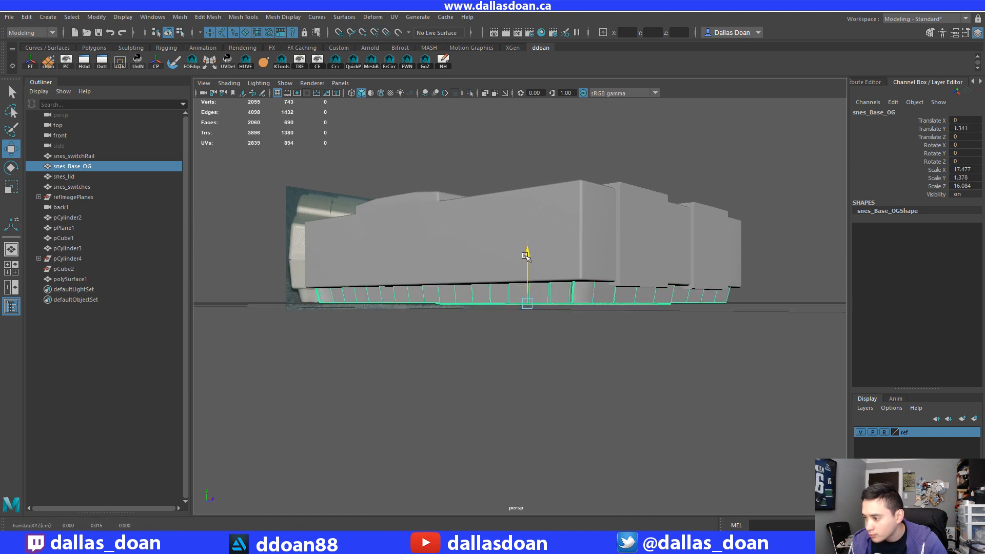
alt+drag(605, 275, 554, 262)
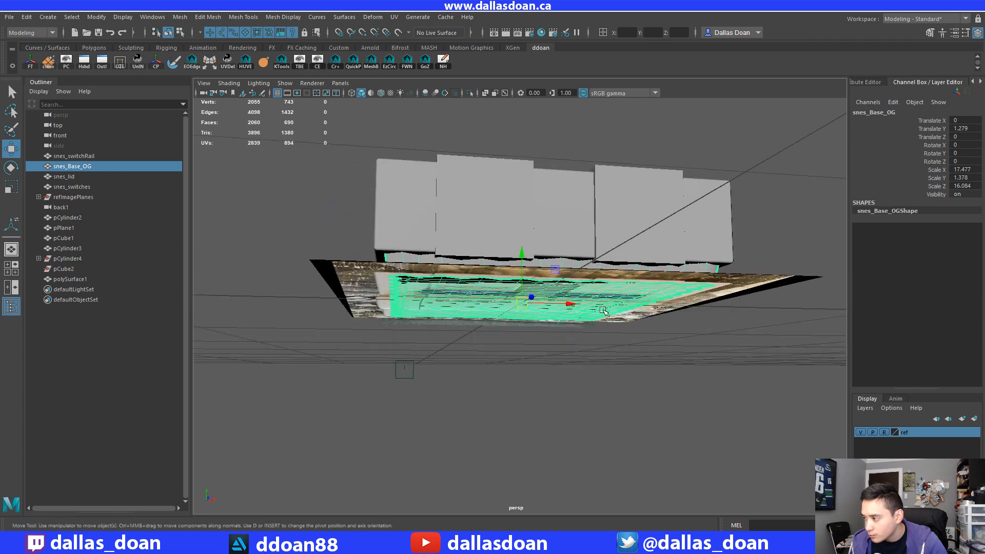
Examine snes_Base_OG's fit against the reference images and console body, turning on its smooth preview.
click(715, 368)
alt+drag(605, 310, 759, 376)
scroll(714, 367, down, 2)
click(583, 358)
scroll(599, 366, up, 6)
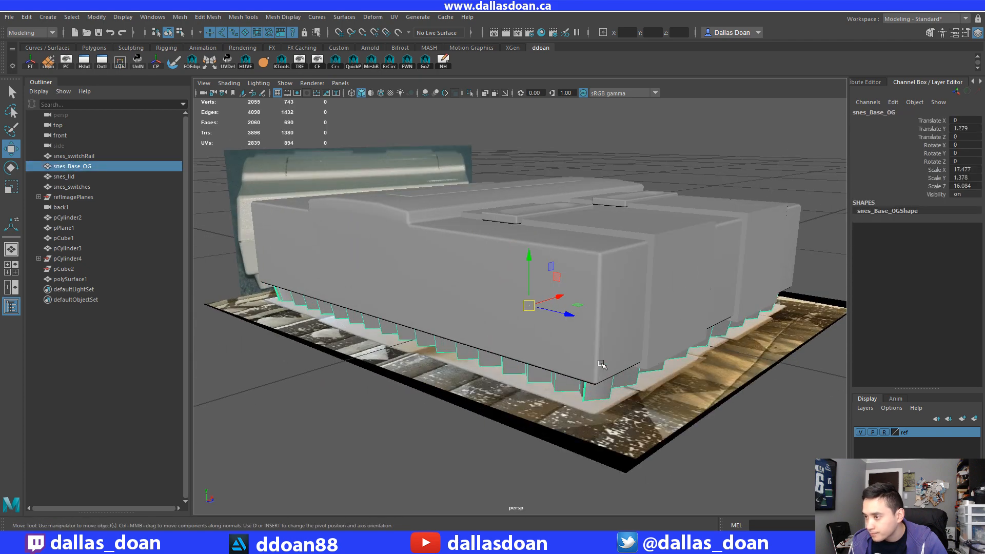
alt+drag(599, 366, 651, 347)
click(682, 378)
click(552, 305)
scroll(557, 336, up, 5)
scroll(566, 352, down, 5)
key(3)
scroll(574, 361, up, 2)
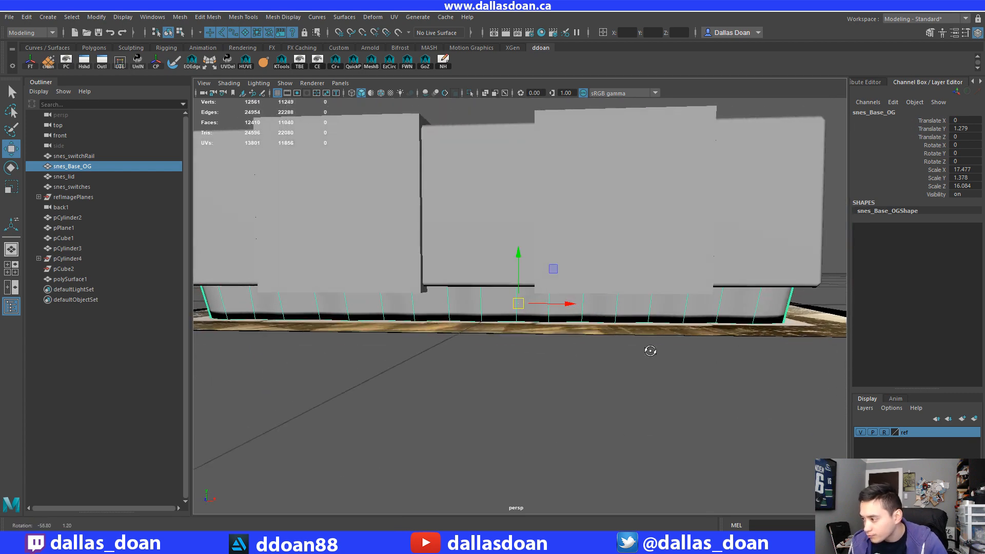
Hide the ref layer and examine the smoothed snes_Base_OG from the sides and underneath.
click(607, 404)
alt+drag(608, 403, 809, 375)
click(637, 317)
key(f)
click(862, 434)
mouse_move(623, 338)
alt+mouse_down()
mouse_move(616, 334)
mouse_move(653, 340)
mouse_move(609, 301)
mouse_move(653, 302)
mouse_move(599, 309)
mouse_move(587, 330)
mouse_move(592, 310)
mouse_move(600, 330)
mouse_move(572, 311)
mouse_move(576, 330)
mouse_move(563, 334)
mouse_move(574, 321)
mouse_move(637, 329)
mouse_move(576, 330)
mouse_move(665, 328)
mouse_move(532, 330)
alt+mouse_up()
scroll(628, 327, up, 3)
key(3)
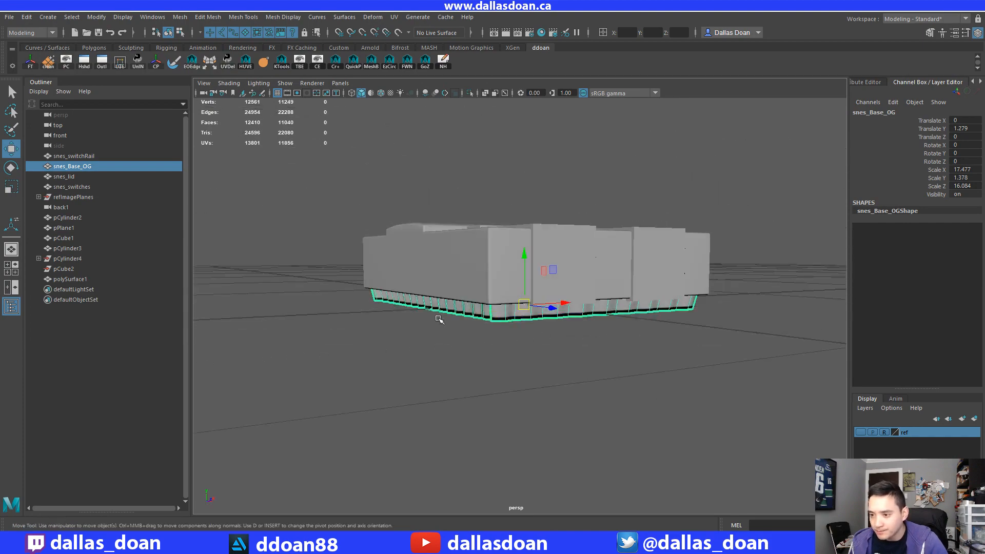
alt+drag(445, 323, 400, 280)
Reopen the SNES_V1.ma scene without saving the current changes.
click(9, 17)
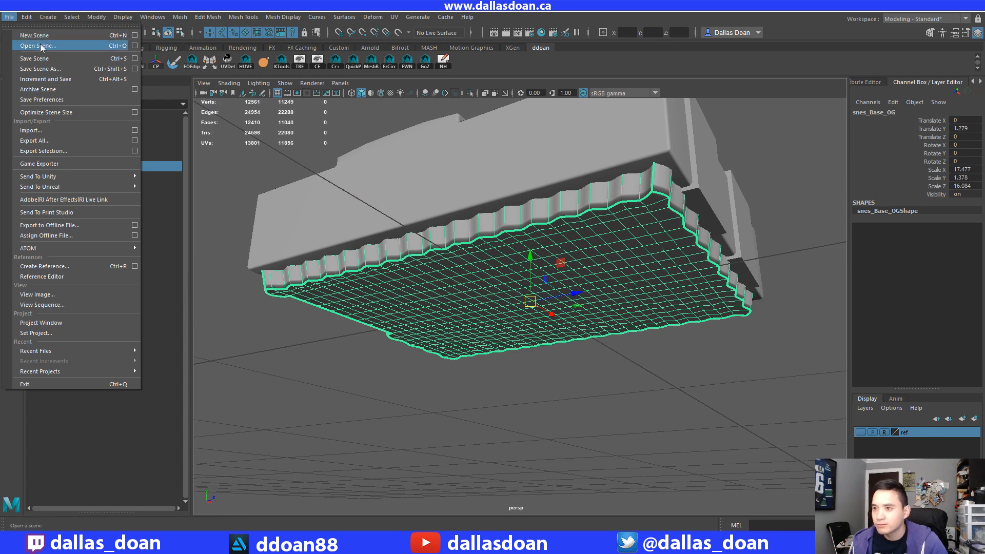
click(58, 46)
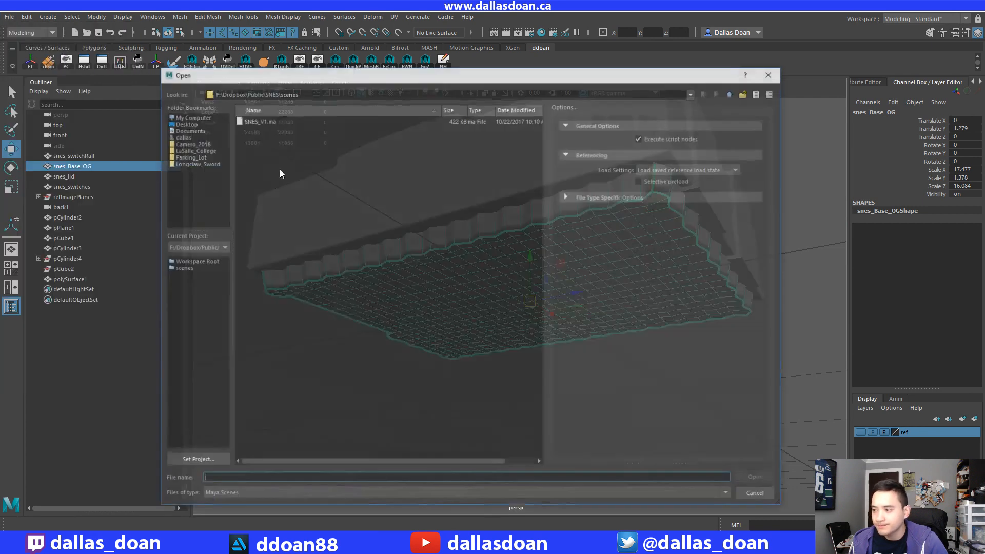
click(751, 479)
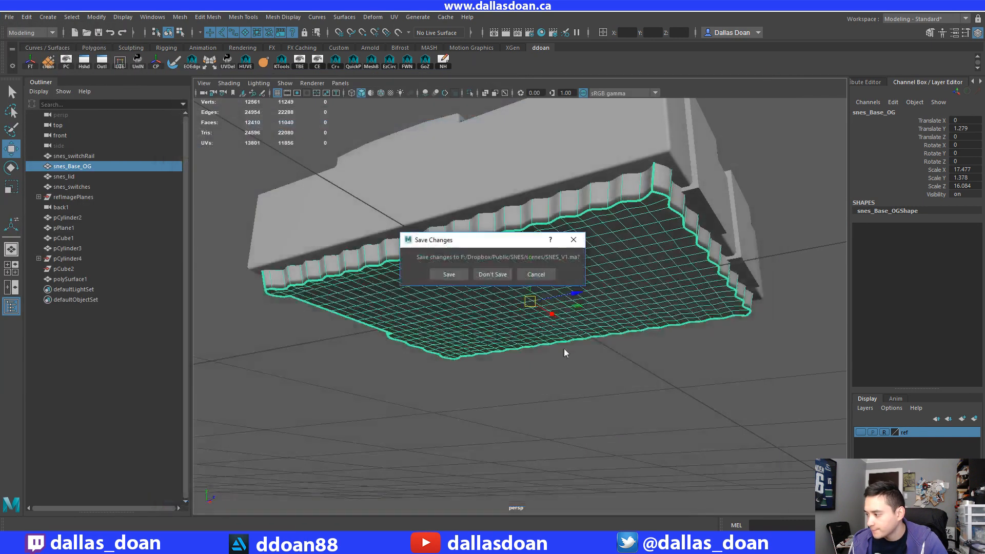
click(493, 275)
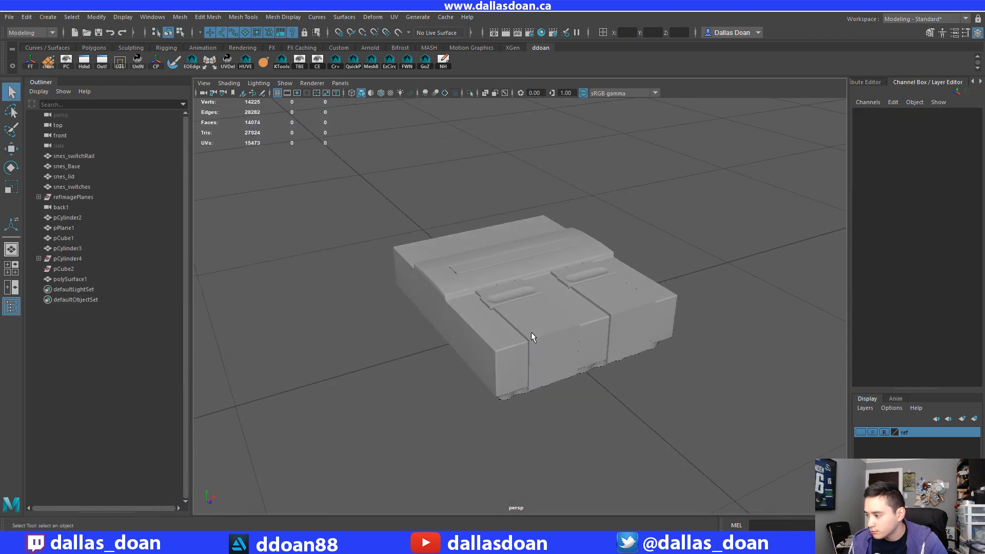
Delete the horizontal edge loop running around the lower side walls of snes_Base.
alt+drag(550, 317, 496, 253)
click(502, 286)
key(w)
scroll(503, 289, down, 3)
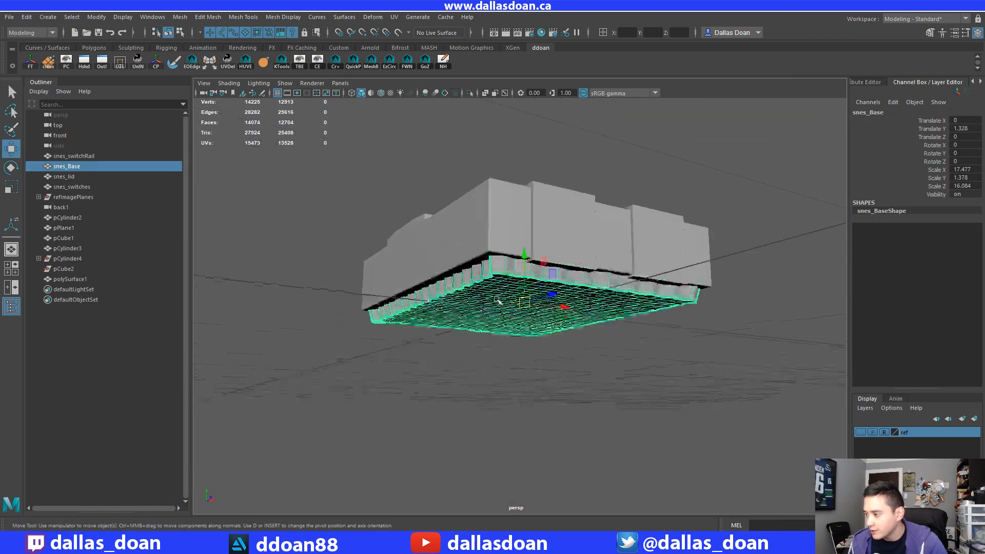
alt+drag(497, 301, 481, 272)
scroll(481, 275, up, 3)
alt+middle_drag(481, 274, 480, 286)
alt+drag(481, 286, 565, 308)
alt+drag(545, 307, 594, 258)
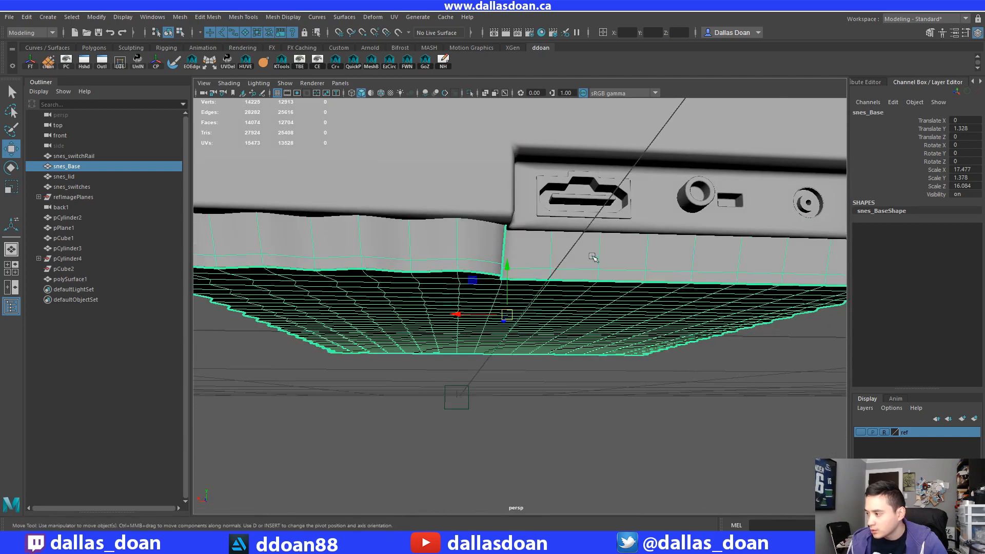
key(F10)
scroll(556, 246, up, 2)
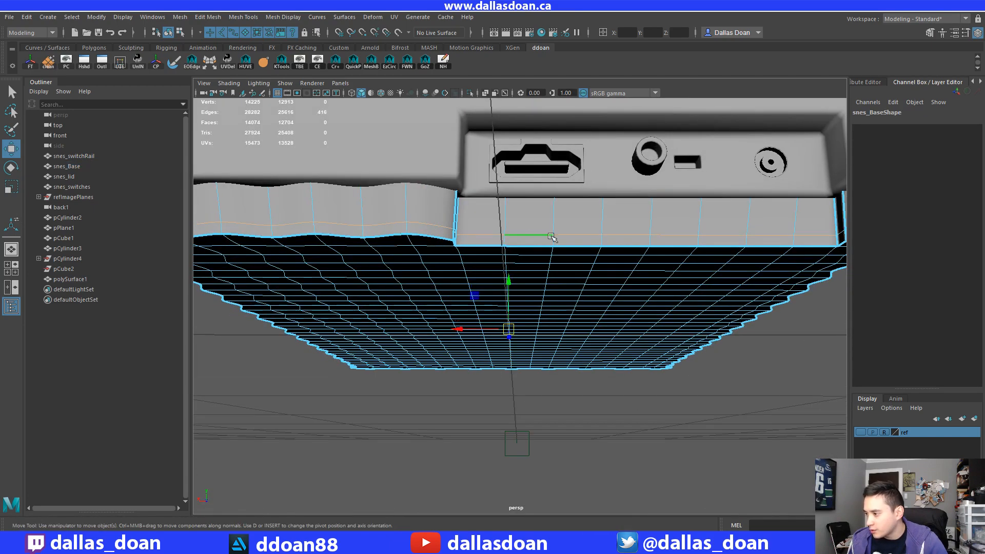
shift+right_drag(618, 211, 600, 263)
Delete the edge loops crossing snes_Base's straight rear wall section beneath the ports, with smooth preview off.
alt+drag(543, 220, 546, 231)
double_click(545, 231)
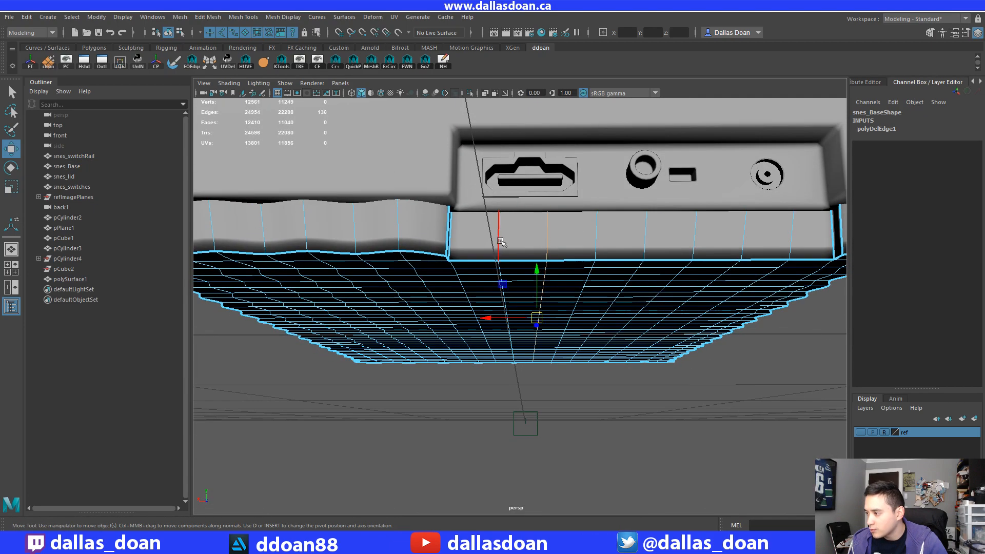
alt+drag(556, 264, 559, 242)
key(Delete)
double_click(557, 241)
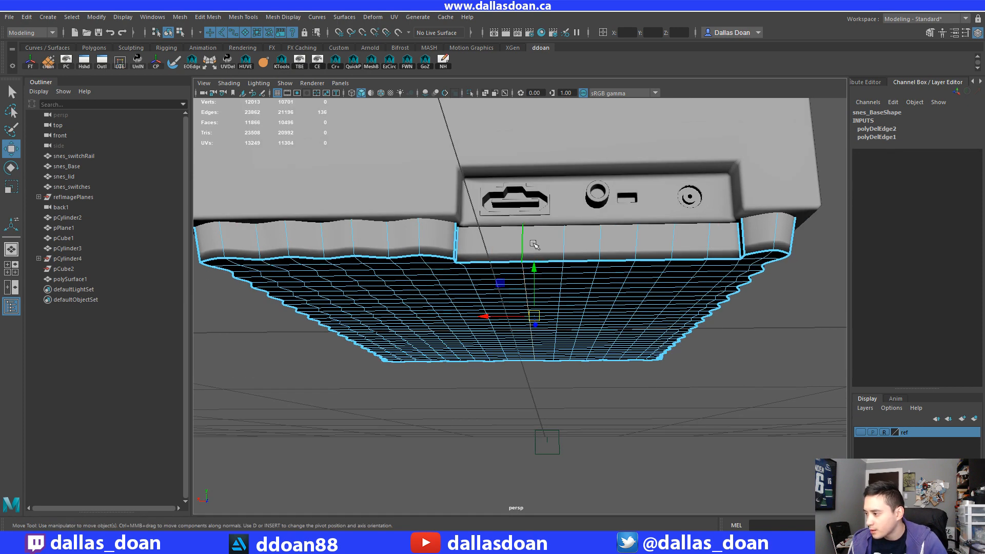
key(Delete)
double_click(600, 240)
key(Delete)
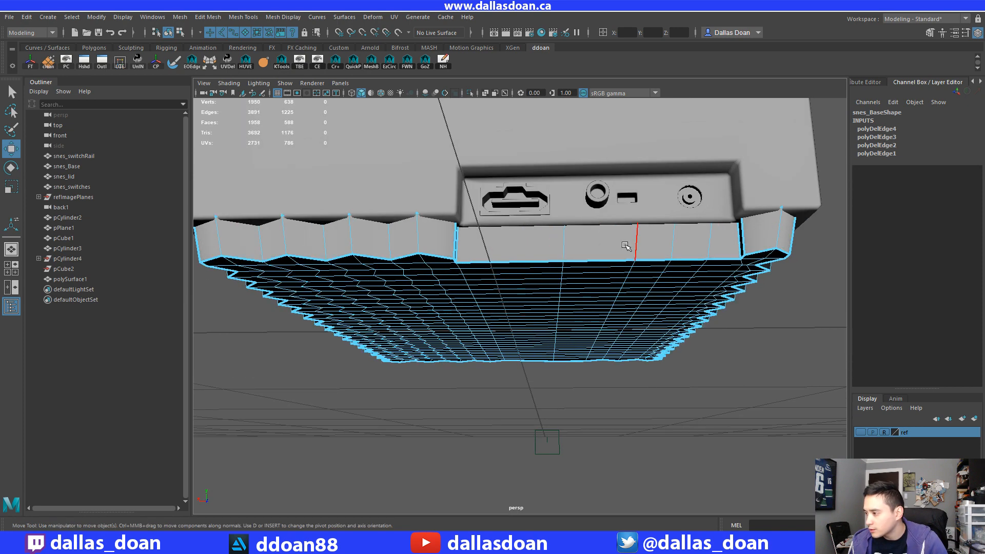
double_click(565, 241)
key(Delete)
double_click(635, 240)
key(Delete)
double_click(672, 241)
key(Delete)
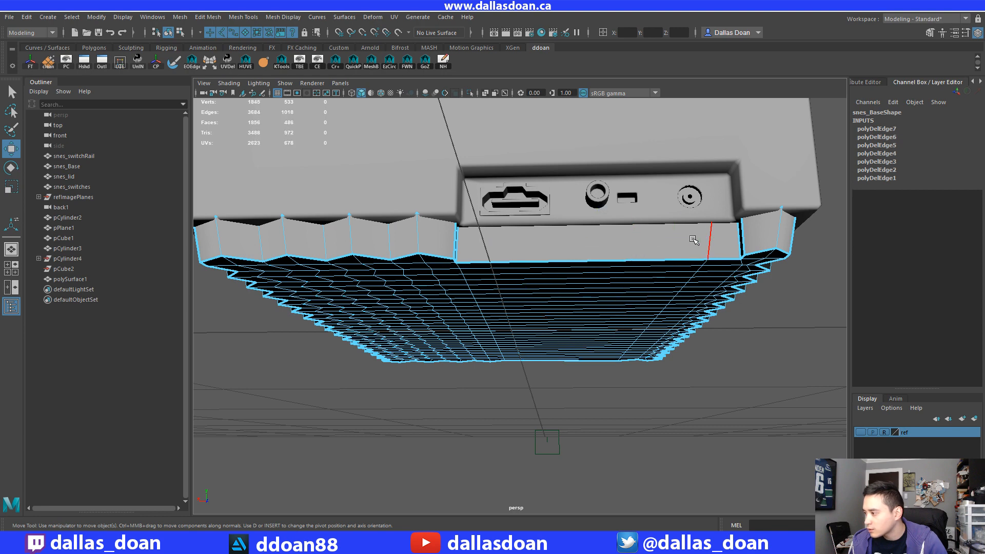
double_click(709, 241)
key(Delete)
Delete the alternating edge loops that form the ridges on snes_Base's wider rear wall section beside the ports.
alt+drag(671, 292, 545, 263)
double_click(545, 264)
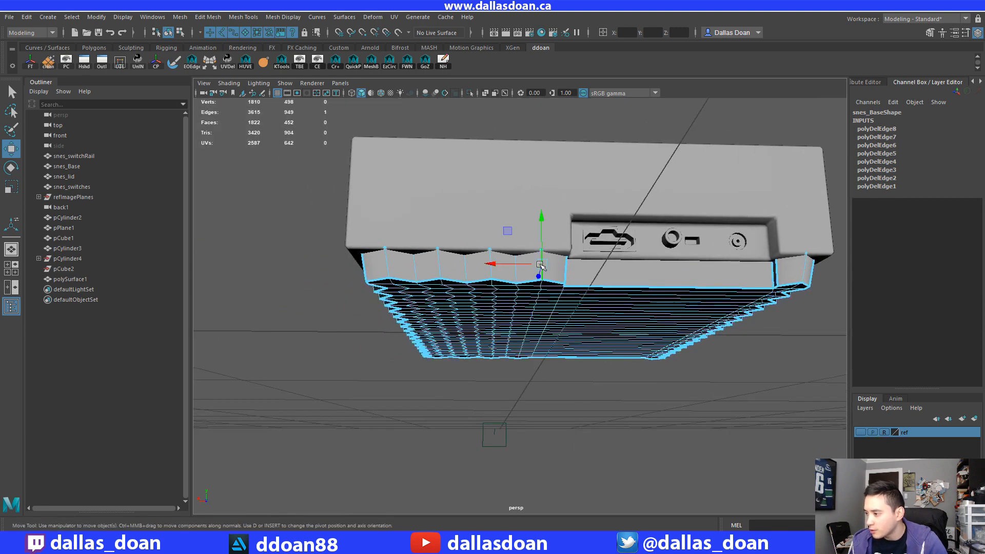
key(Delete)
double_click(492, 263)
key(Delete)
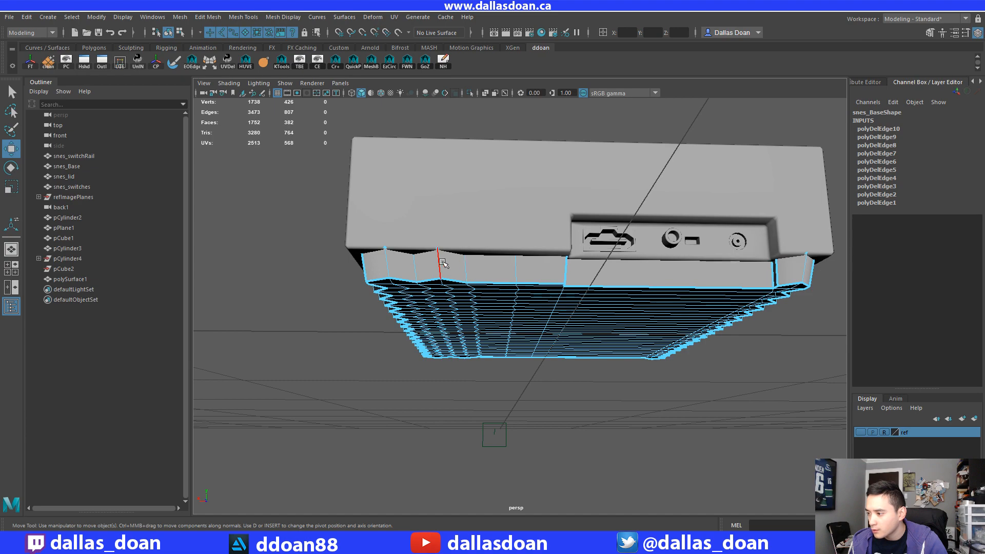
key(Delete)
double_click(415, 263)
key(Delete)
Delete the zigzag-forming edge loops along the rear half of snes_Base's long side wall.
alt+drag(429, 273, 599, 240)
alt+drag(531, 243, 570, 237)
alt+drag(676, 224, 686, 213)
double_click(686, 212)
key(ctrl+Delete)
double_click(654, 218)
key(ctrl+Delete)
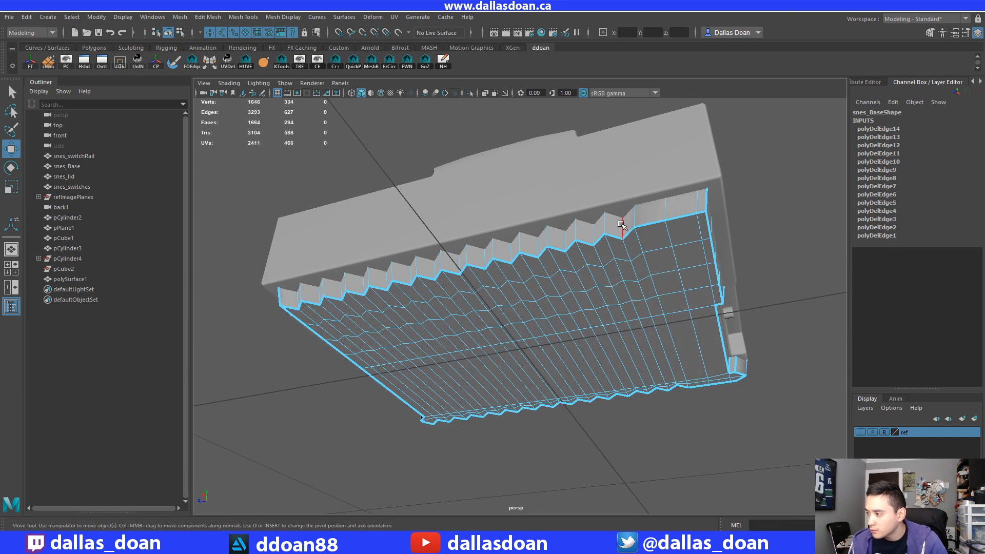
double_click(625, 227)
key(ctrl+Delete)
double_click(595, 230)
key(ctrl+Delete)
alt+drag(595, 230, 623, 253)
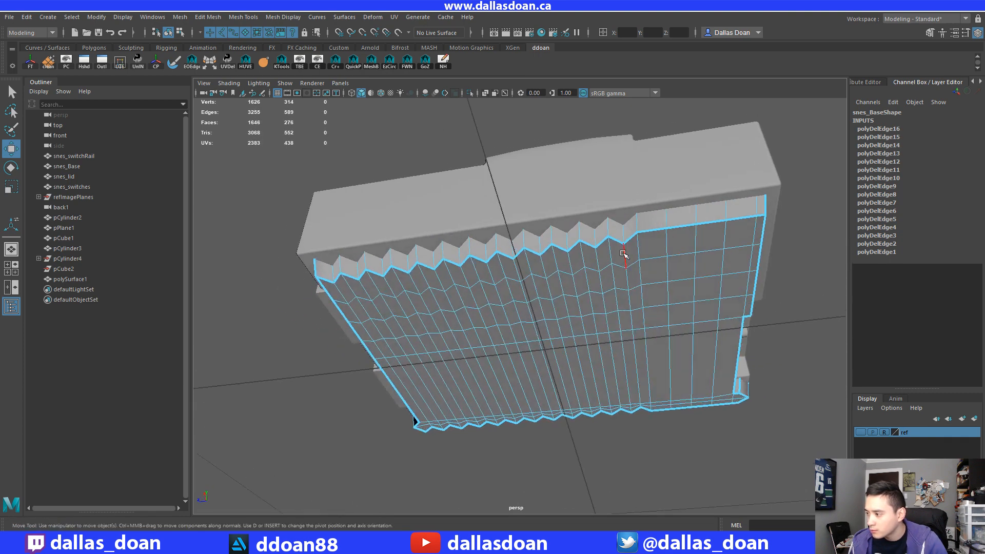
key(ctrl+Delete)
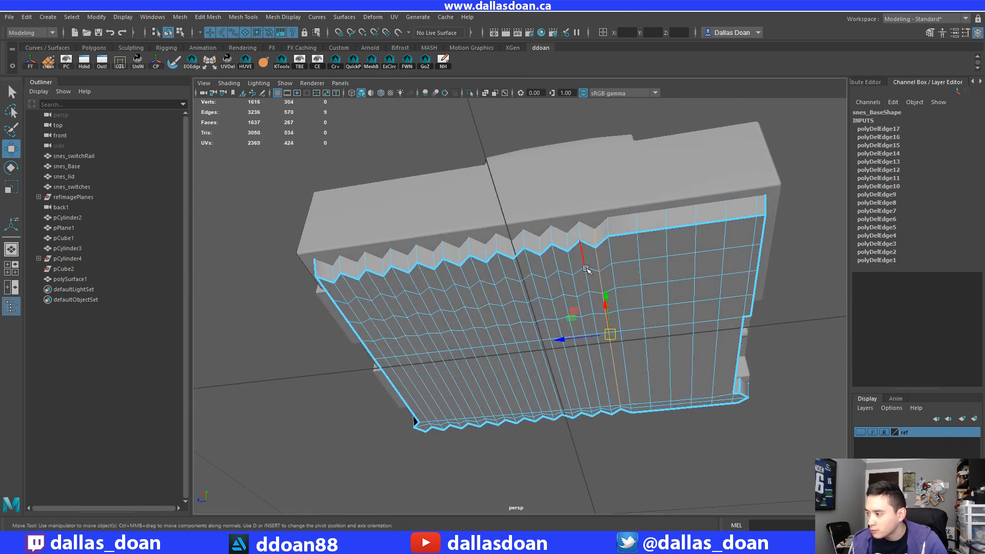
key(ctrl+Delete)
double_click(564, 266)
key(ctrl+Delete)
Delete the remaining zigzag-forming edge loops on the same side wall, working towards the front corner.
alt+drag(554, 282, 601, 257)
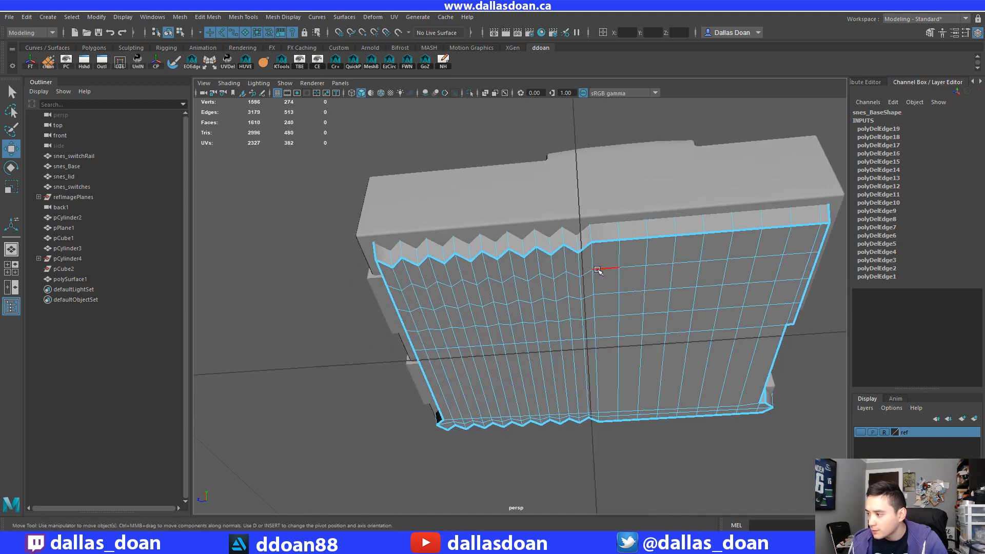
double_click(581, 273)
key(ctrl+Delete)
alt+middle_drag(508, 275, 590, 264)
key(ctrl+Delete)
double_click(567, 272)
key(ctrl+Delete)
double_click(566, 270)
key(ctrl+Delete)
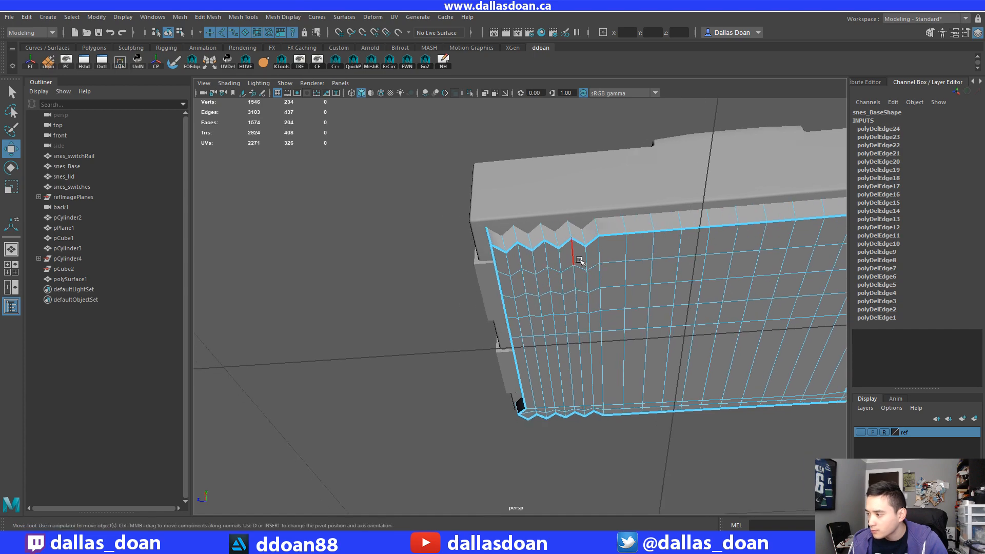
double_click(562, 262)
key(ctrl+Delete)
alt+drag(574, 272, 550, 208)
double_click(565, 259)
key(ctrl+Delete)
double_click(542, 261)
key(ctrl+Delete)
Delete the leftover front-to-back edge loops across snes_Base's wider rear wall section and underside.
alt+middle_drag(550, 208, 560, 273)
alt+drag(560, 273, 449, 178)
double_click(434, 165)
key(ctrl+Delete)
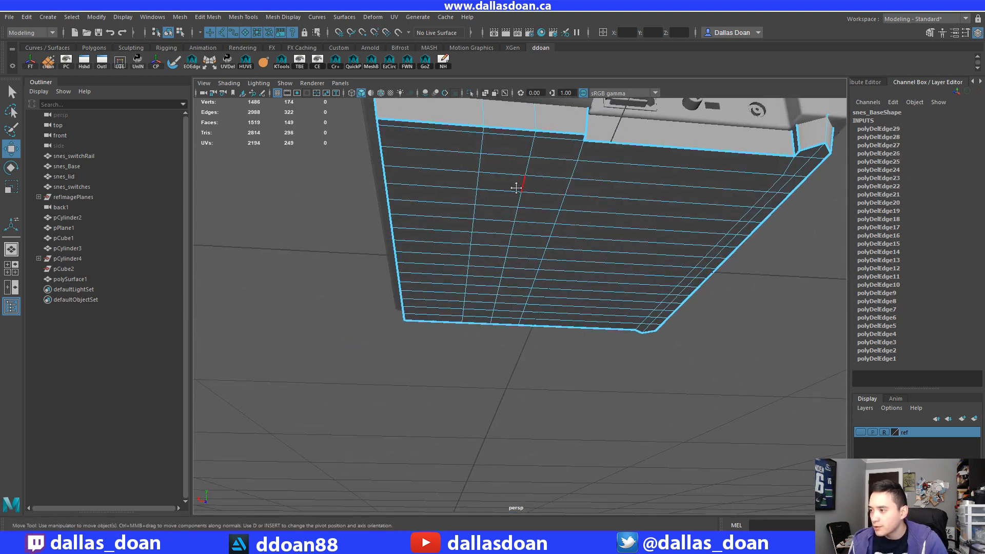
alt+drag(514, 187, 506, 252)
key(ctrl+Delete)
key(ctrl+Delete)
key(ctrl+Delete)
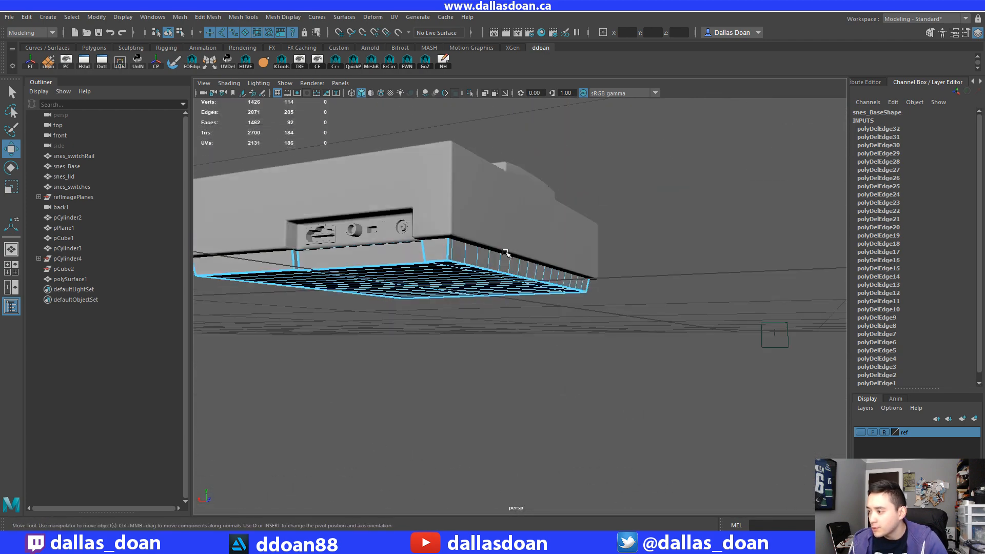
Delete the side-to-side edge loop nearest the rear wall across snes_Base's underside and side walls.
right_drag(471, 249, 472, 277)
right_drag(467, 315, 467, 314)
alt+drag(464, 307, 426, 243)
right_drag(426, 243, 424, 214)
double_click(405, 231)
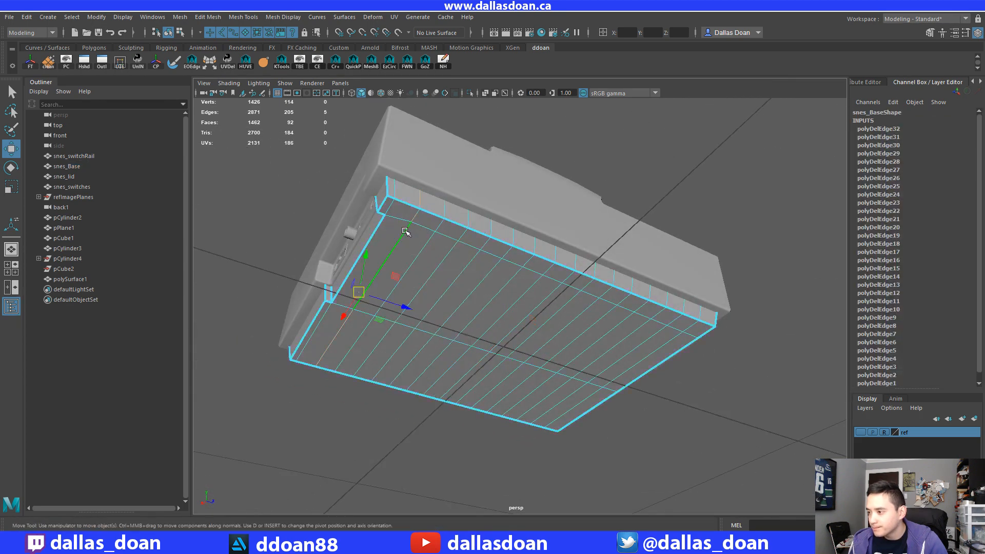
alt+drag(405, 231, 414, 262)
key(F8)
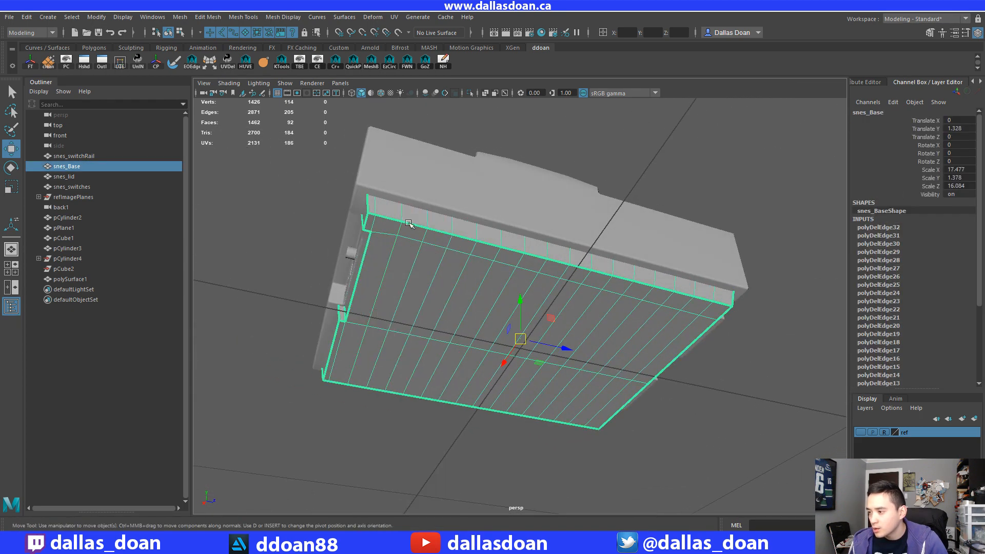
key(F8)
shift+right_drag(460, 246, 399, 261)
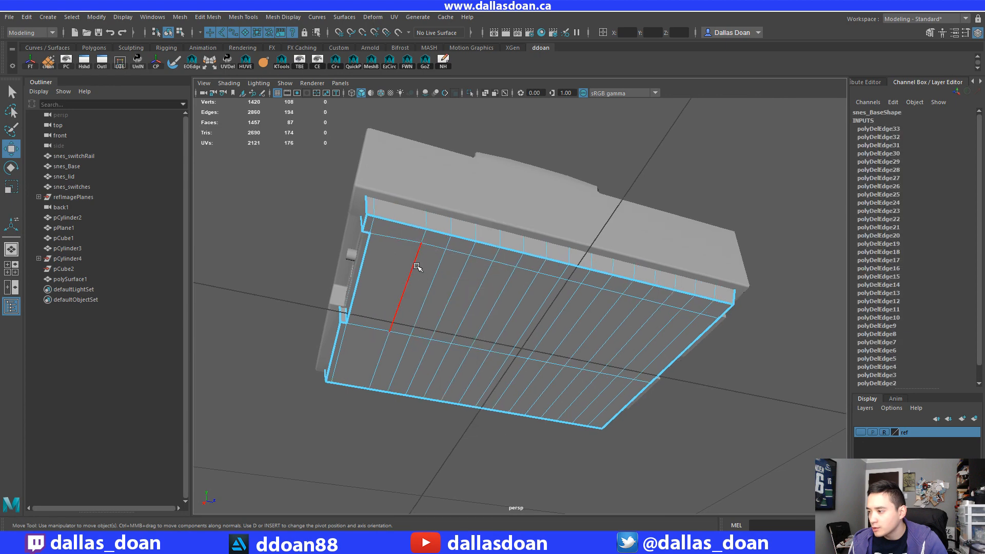
Delete the following side-to-side edge loops across snes_Base's underside one after another, working from the rear towards the front.
double_click(418, 264)
key(g)
double_click(442, 268)
key(g)
alt+drag(447, 270, 475, 277)
double_click(446, 279)
key(g)
double_click(480, 280)
key(g)
double_click(521, 282)
key(g)
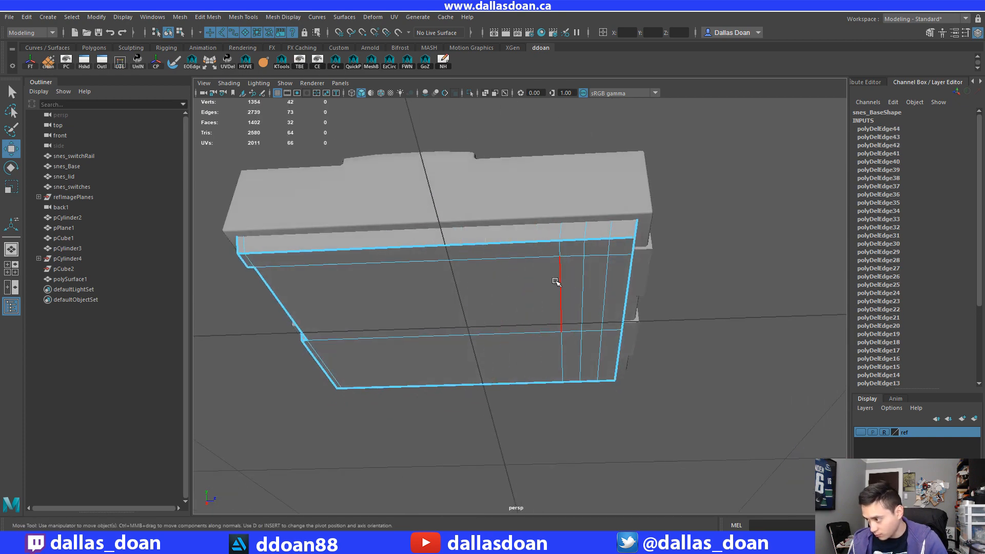
Delete the last three side-to-side edge loops near the front end of snes_Base's underside.
double_click(557, 282)
key(g)
double_click(580, 280)
key(g)
double_click(604, 280)
key(g)
Return snes_Base to object mode and delete its construction history.
alt+drag(590, 281, 467, 241)
right_click(481, 245)
click(476, 305)
click(636, 304)
click(470, 259)
alt+right_drag(467, 241, 507, 282)
key(alt+shift+d)
Bevel the edges of snes_Base and weight its face normals with AMT Normal Tools.
alt+drag(425, 273, 442, 292)
alt+right_drag(442, 292, 435, 292)
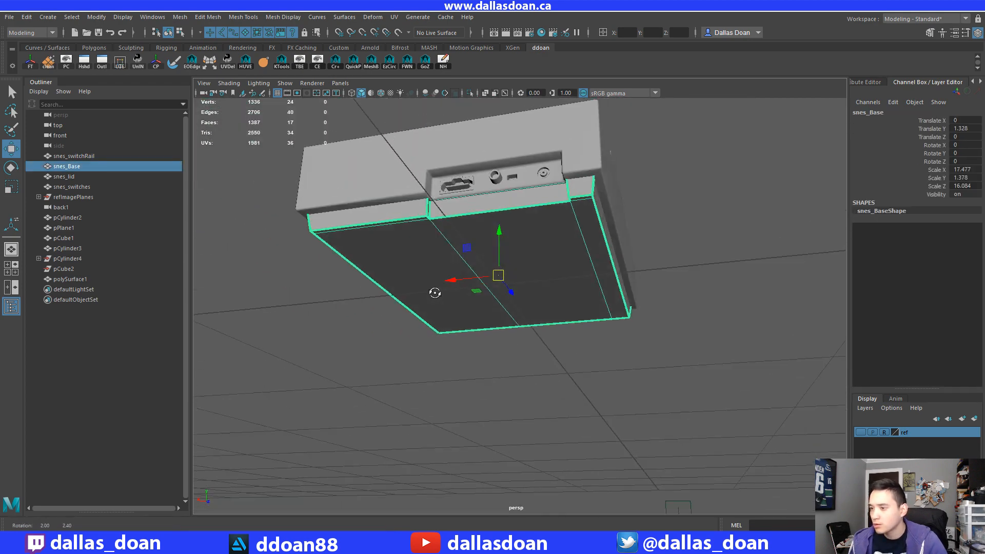
alt+drag(435, 292, 421, 301)
alt+middle_drag(398, 219, 400, 236)
click(407, 61)
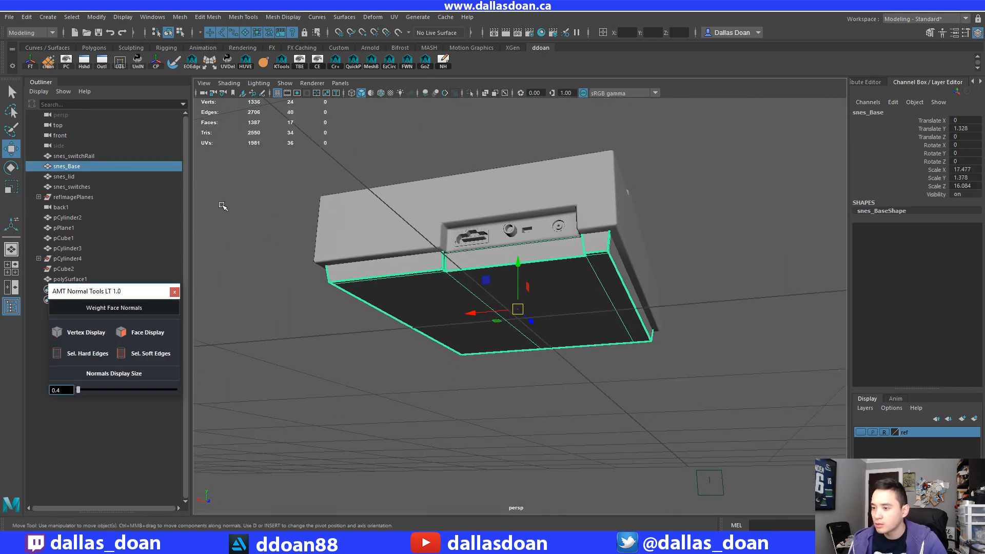
click(108, 308)
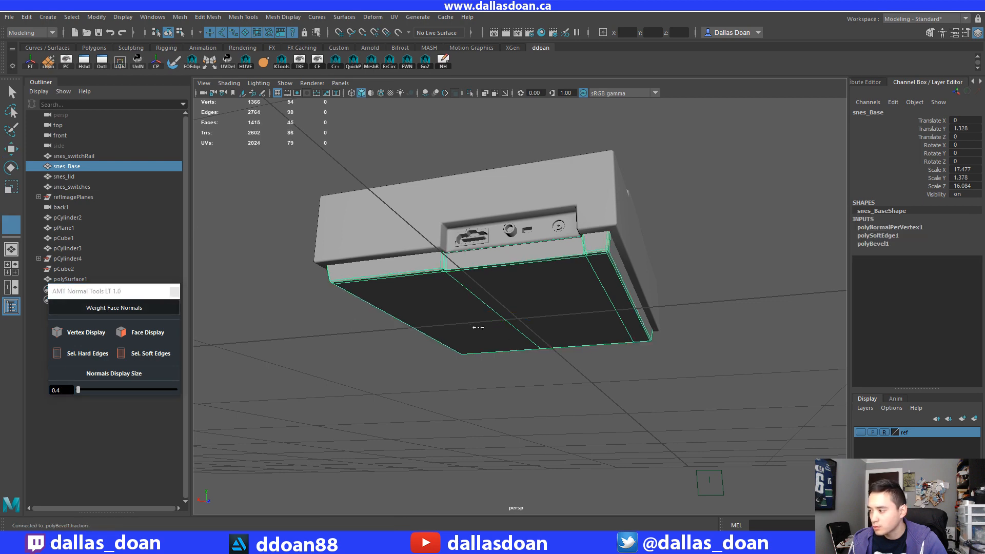
alt+drag(479, 322, 538, 340)
key(e)
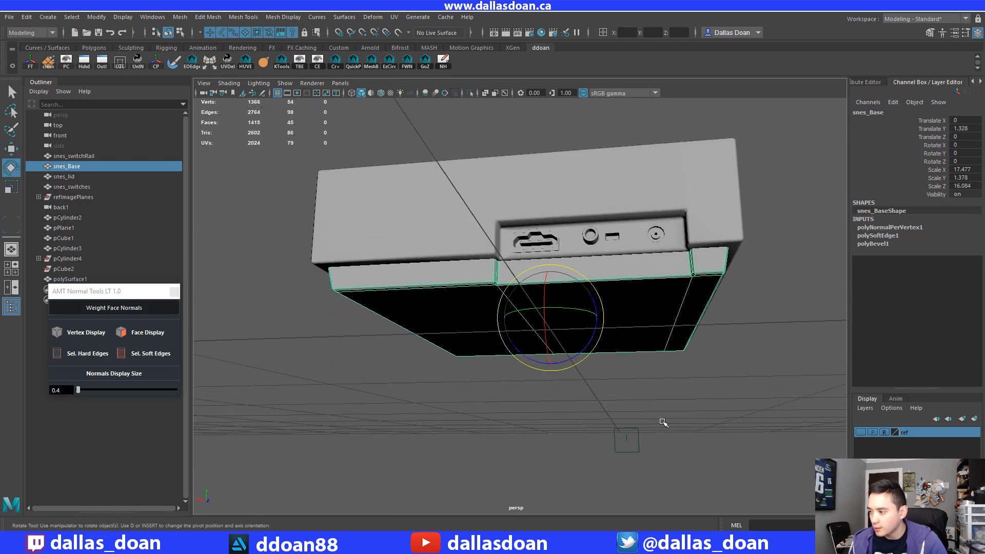
click(661, 430)
Compare the model's front and snes_switchRail with the SNES reference photo in Photos.
alt+drag(660, 430, 531, 371)
click(537, 348)
key(w)
click(521, 363)
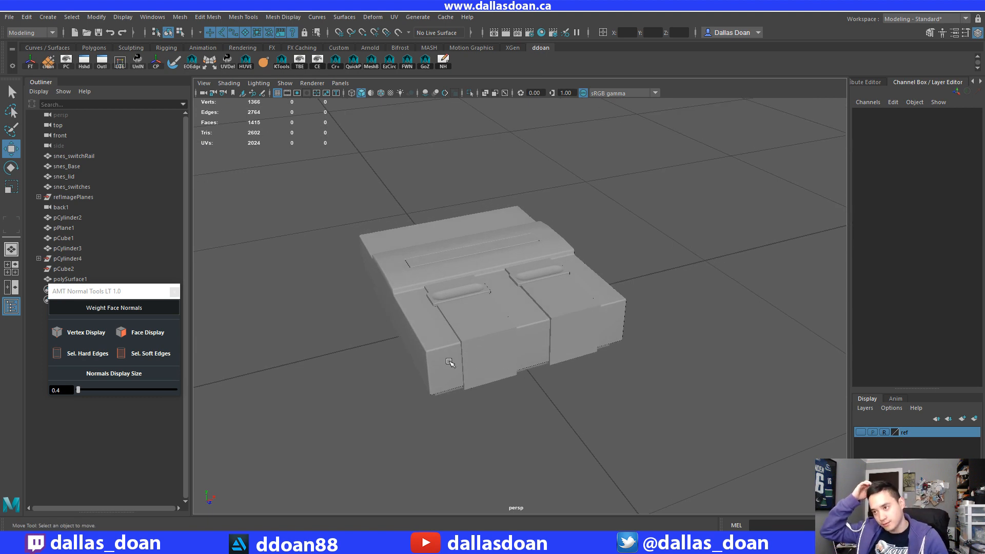
scroll(450, 363, up, 3)
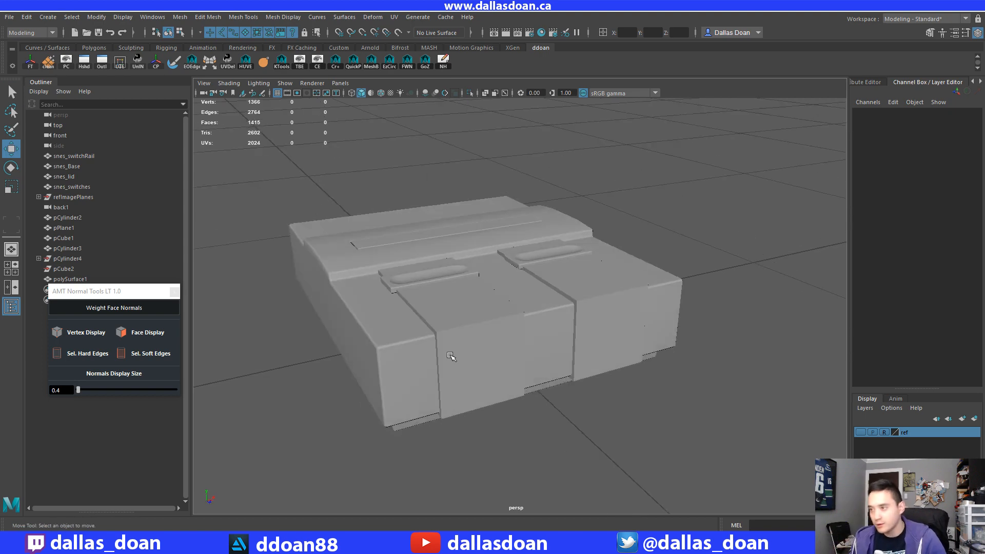
alt+drag(450, 355, 488, 371)
click(485, 303)
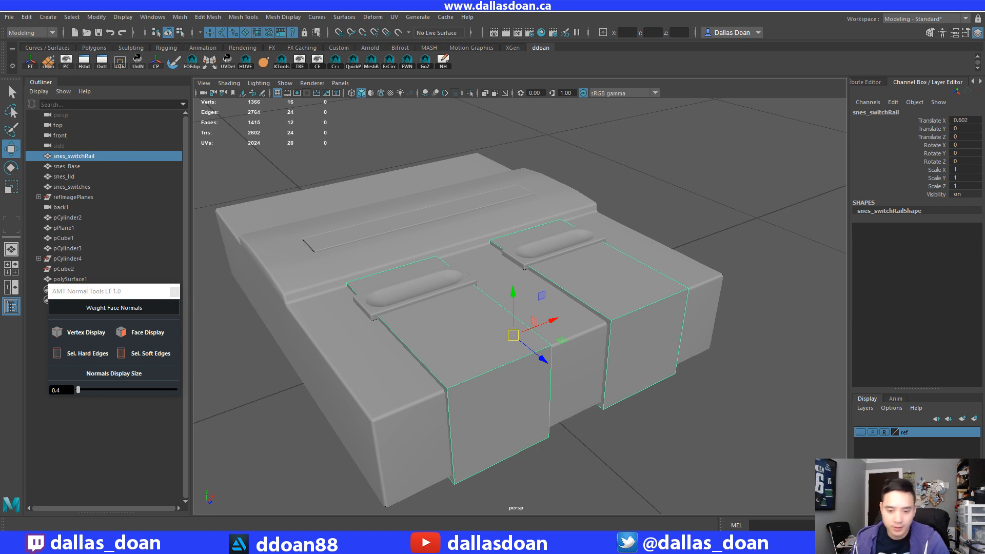
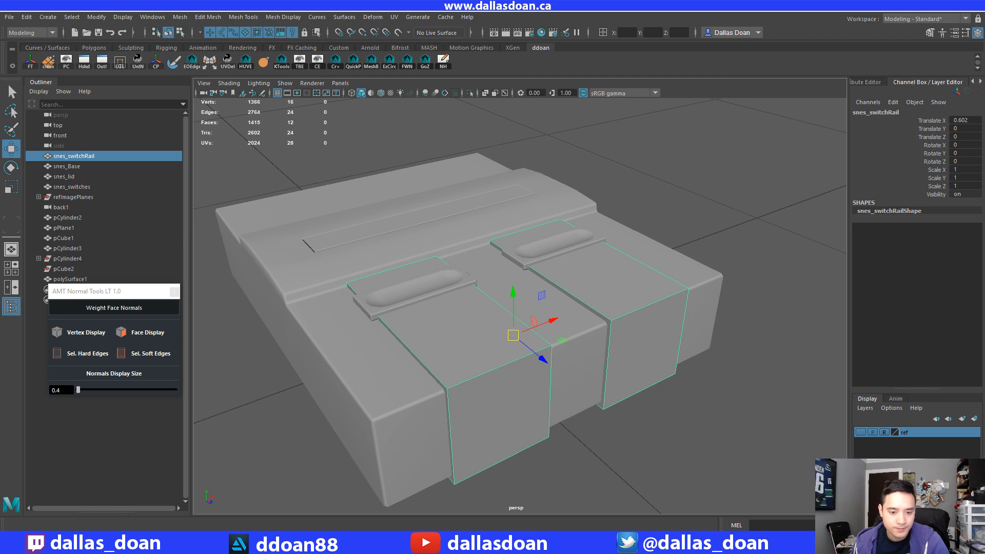
drag(0, 60, 425, 58)
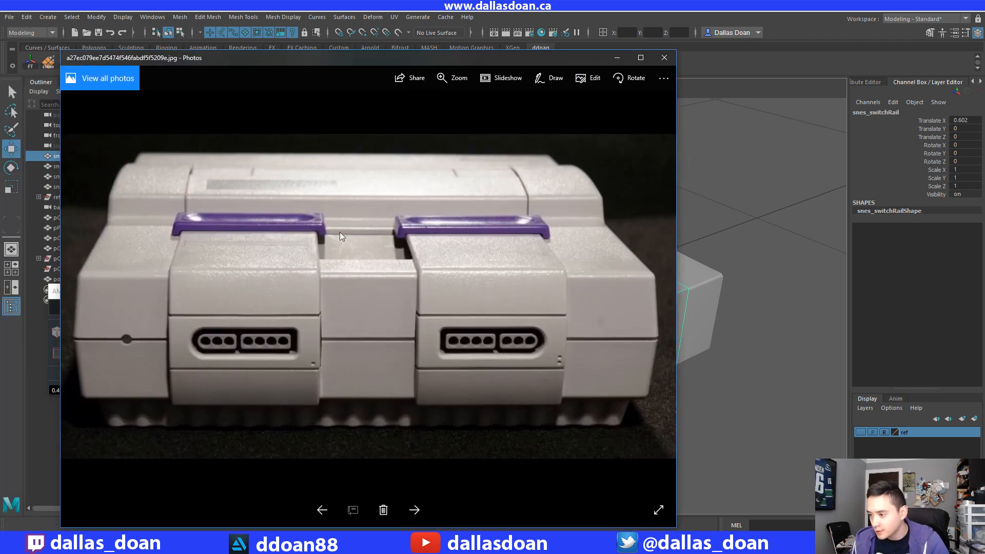
drag(360, 61, 0, 61)
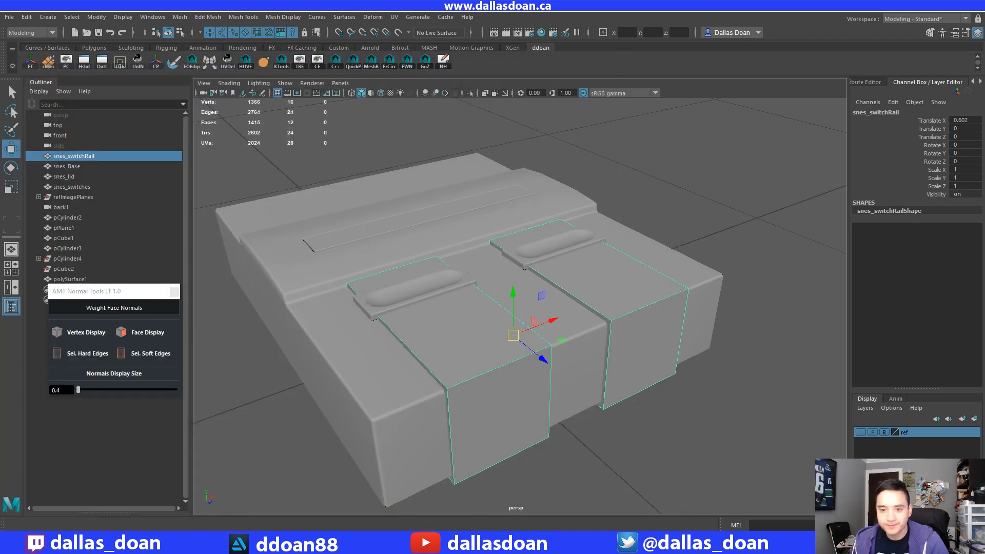
Split the edge ring at polySurface1's front corner to add a horizontal mid-height edge along its front and side walls.
alt+drag(236, 253, 498, 307)
scroll(464, 305, down, 3)
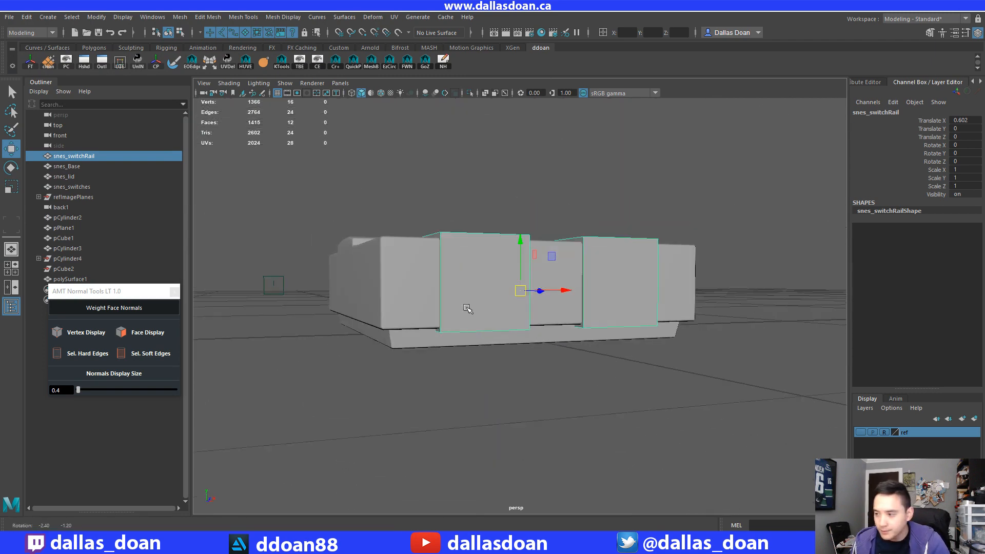
click(465, 307)
right_click(400, 248)
right_drag(403, 238, 401, 226)
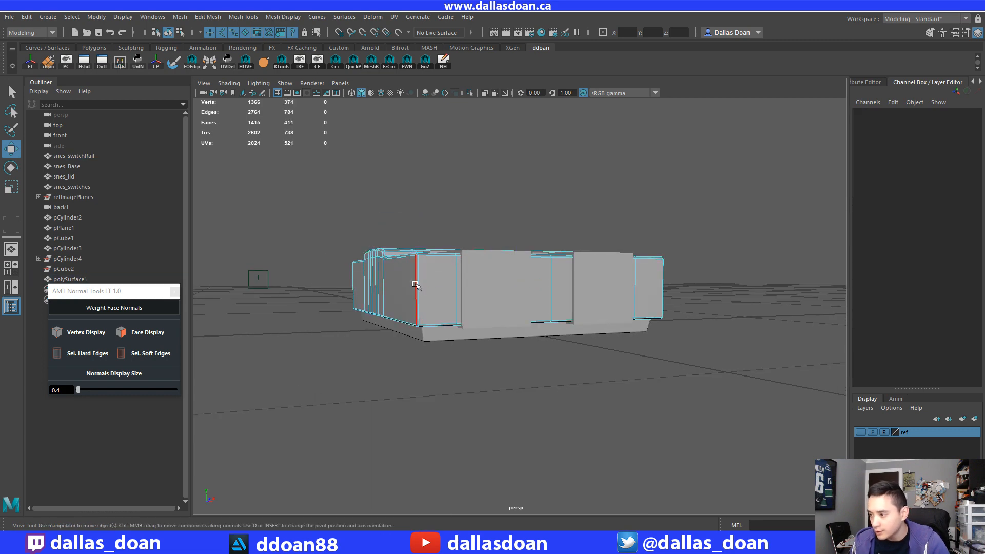
click(418, 284)
ctrl+right_drag(446, 270, 433, 302)
scroll(423, 305, down, 2)
alt+drag(423, 305, 526, 320)
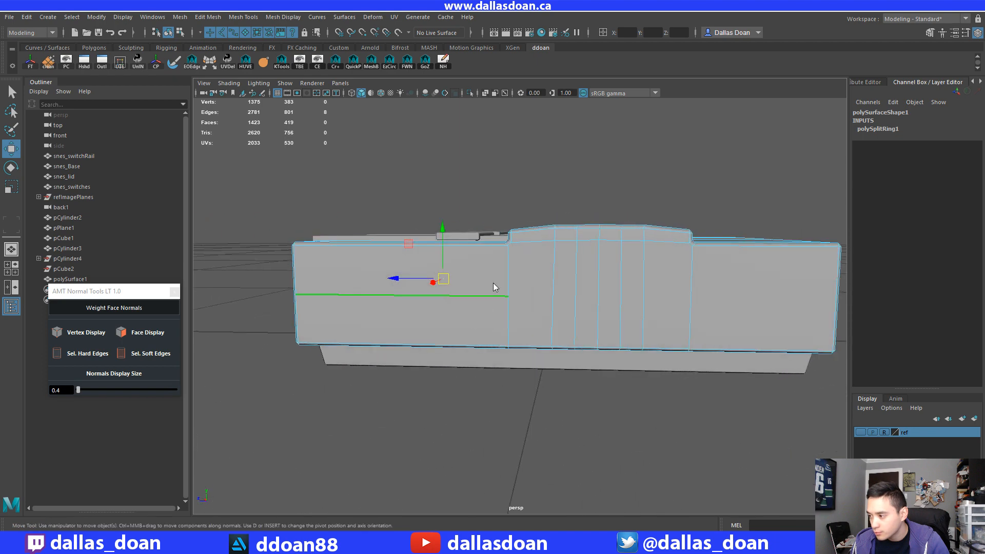
Extend the mid-height edge with Multi-Cut across the side wall's raised section, around the rear corner and onto the rear wall.
shift+right_drag(493, 282, 437, 283)
click(508, 296)
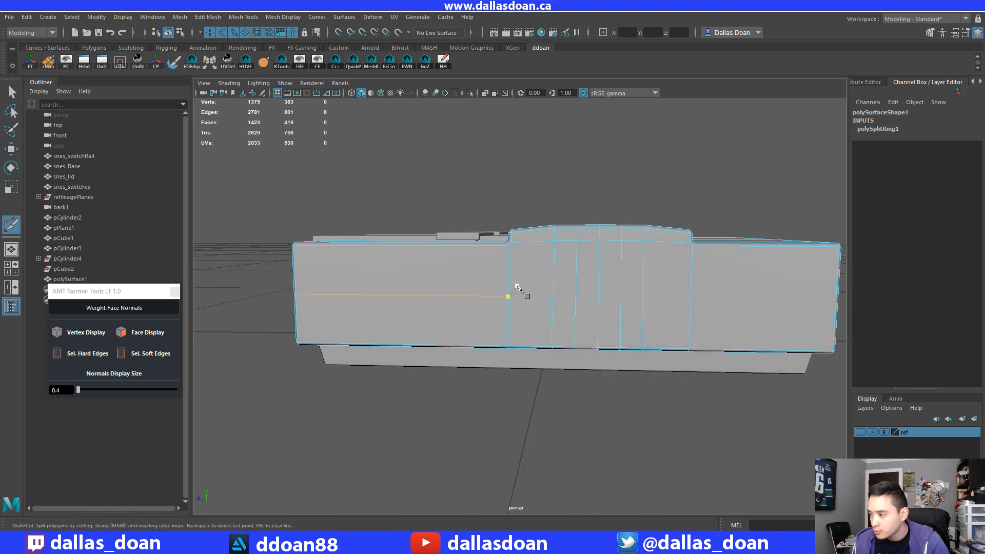
click(690, 298)
alt+drag(692, 299, 611, 303)
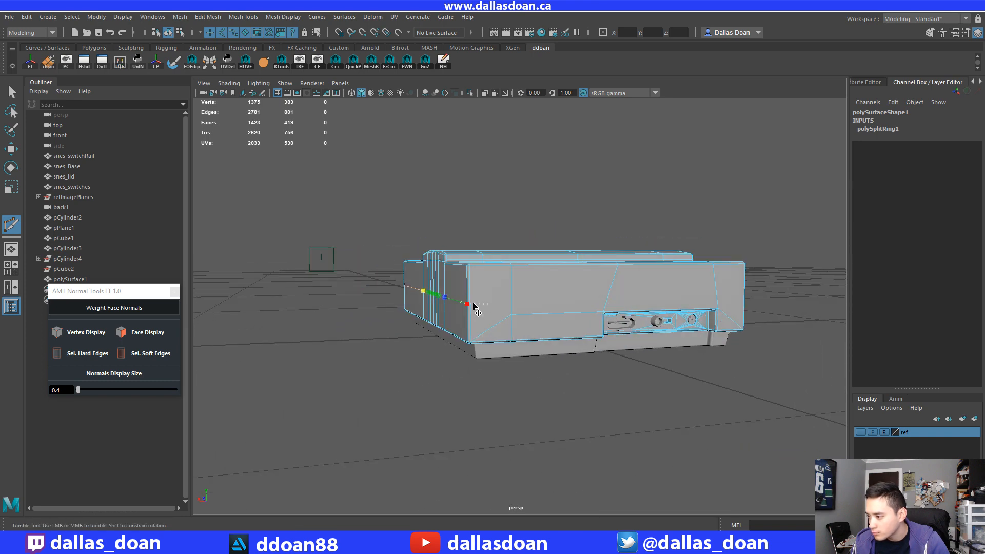
alt+right_drag(509, 310, 608, 322)
alt+drag(607, 322, 636, 336)
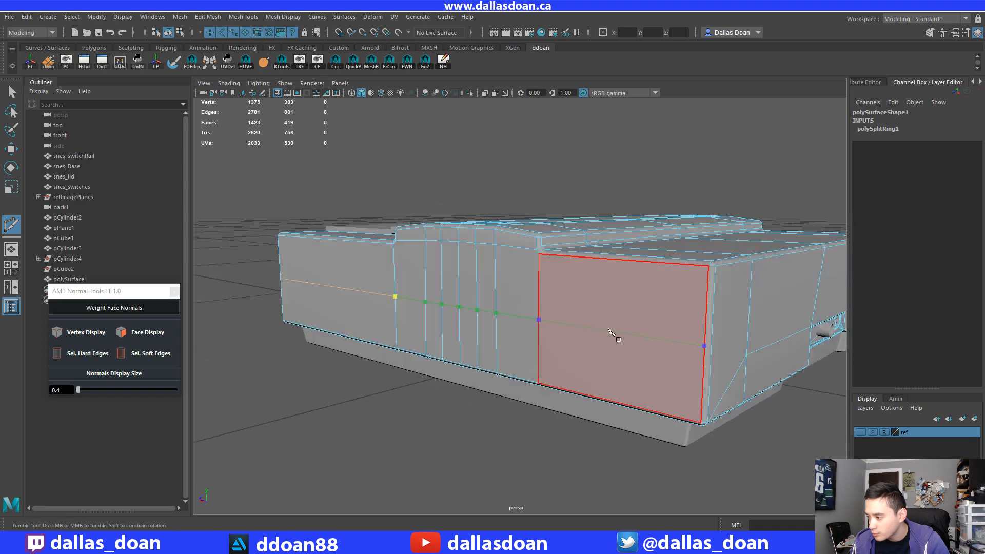
alt+middle_drag(715, 349, 636, 333)
alt+right_drag(639, 336, 552, 315)
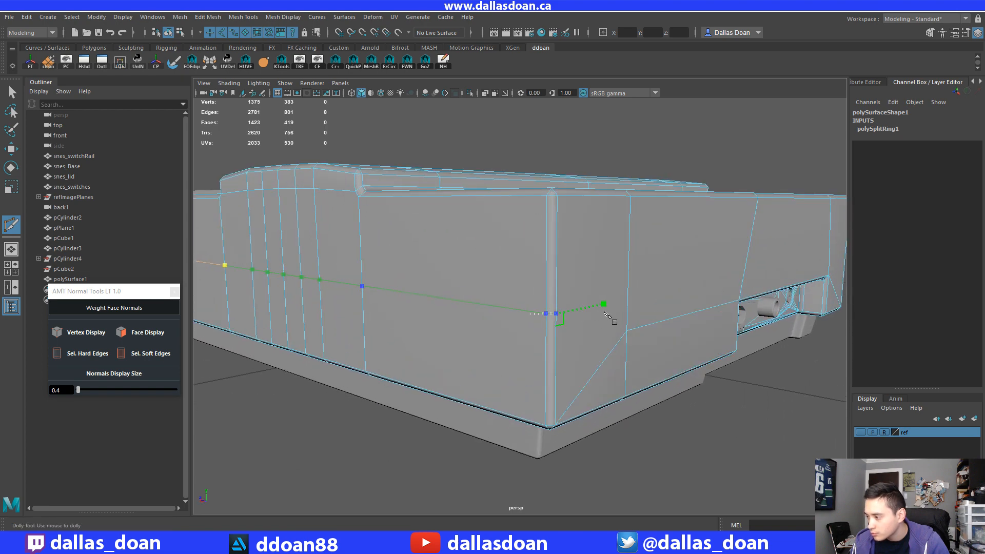
alt+right_drag(642, 314, 565, 311)
alt+drag(564, 310, 600, 308)
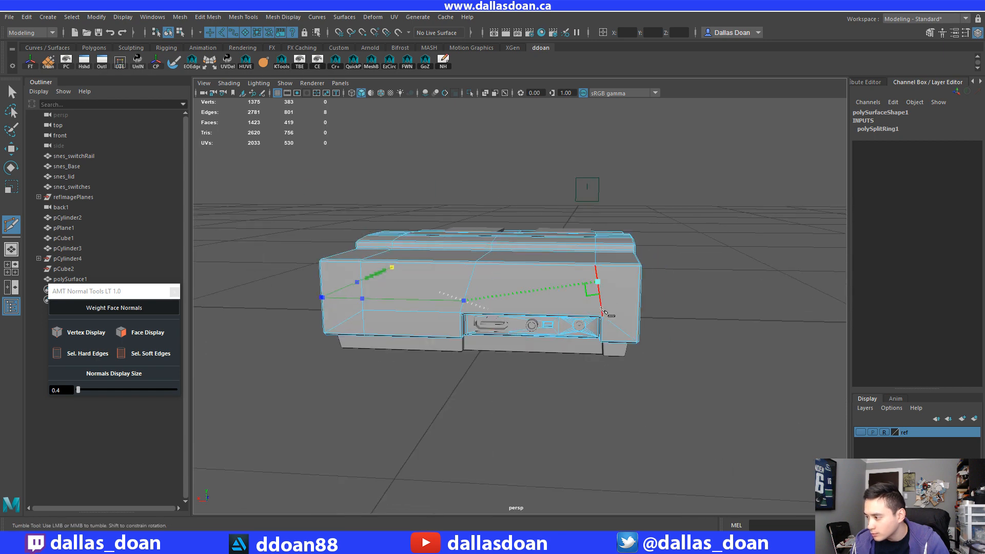
alt+drag(667, 331, 622, 326)
alt+right_drag(623, 325, 583, 318)
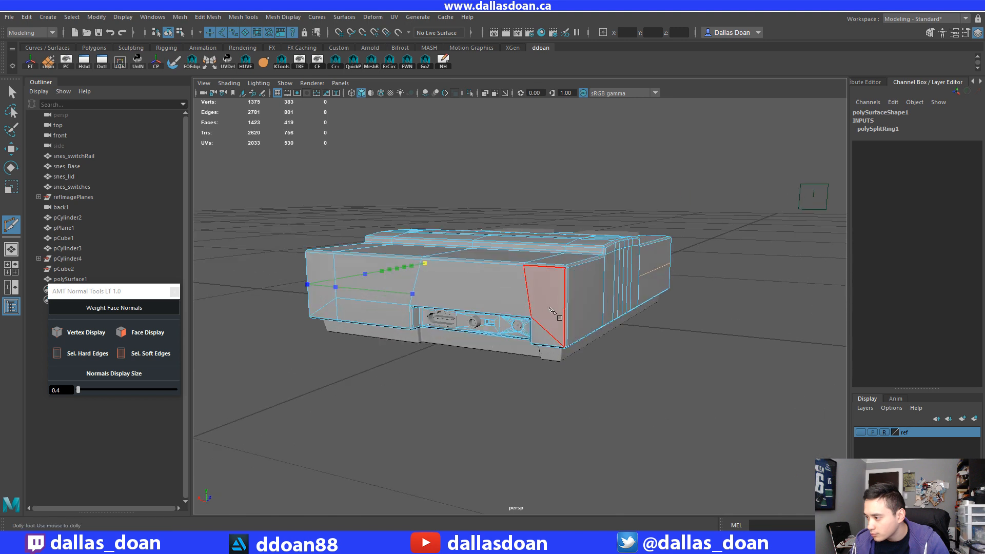
key(Return)
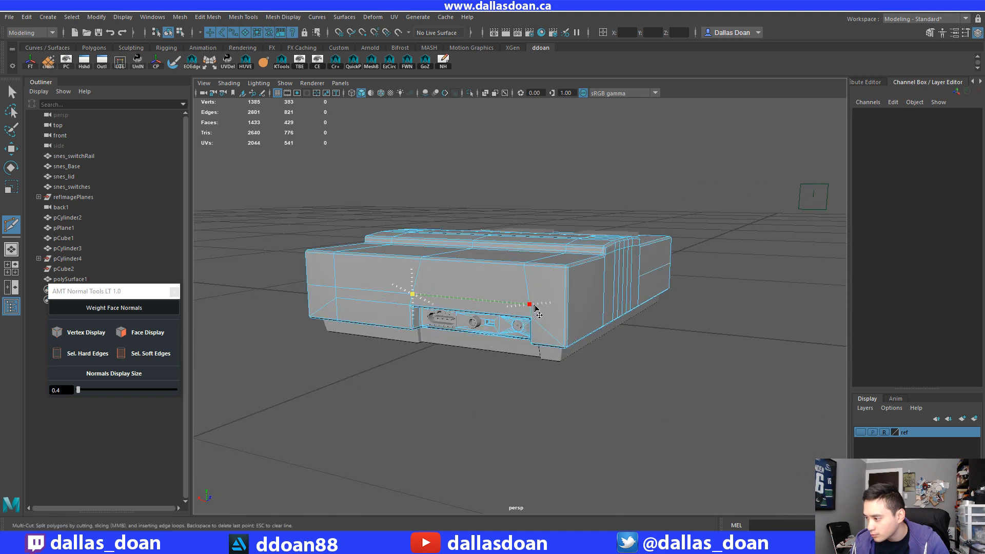
Continue the Multi-Cut above the rear ports, around the other corner and along the opposite side wall to close the mid-height loop.
alt+drag(535, 307, 523, 312)
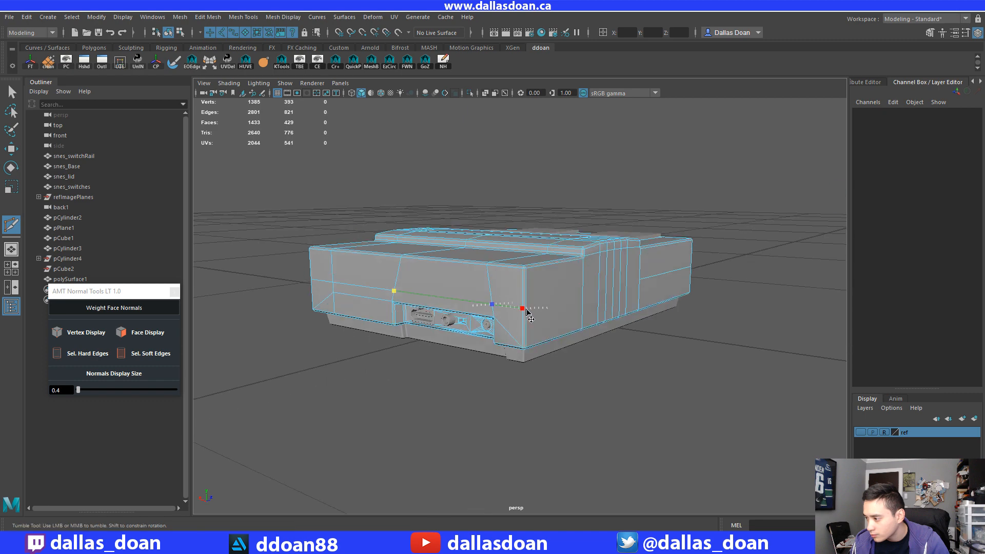
scroll(542, 312, up, 5)
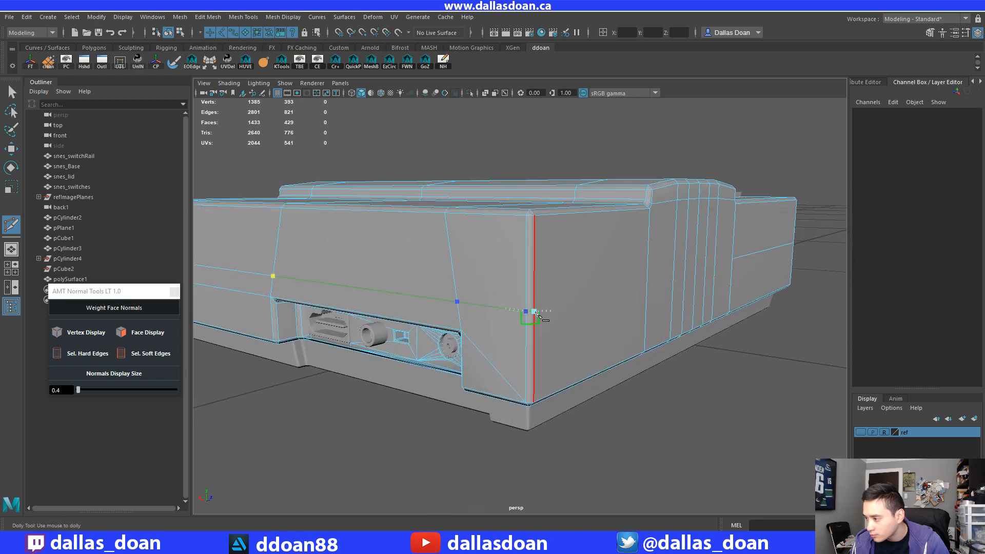
alt+drag(536, 313, 598, 288)
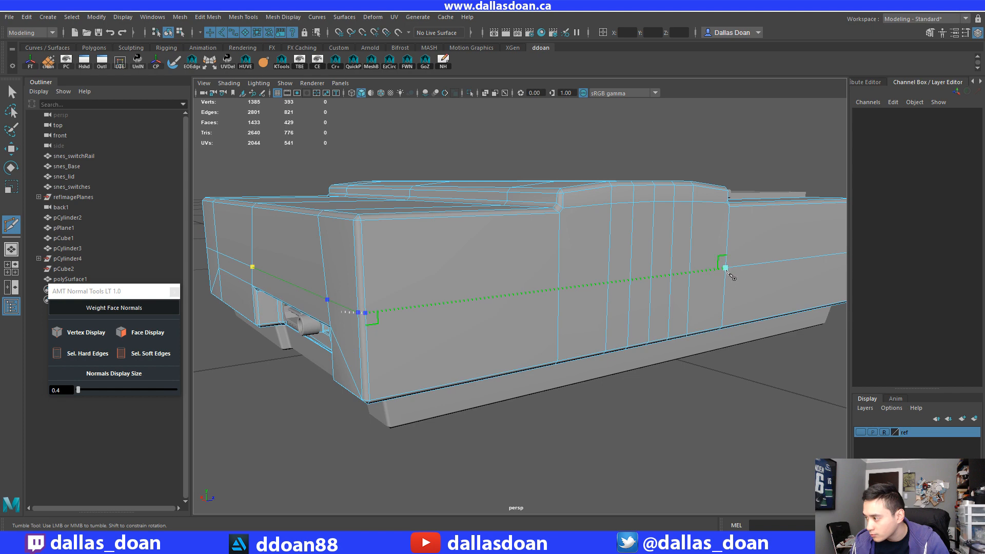
click(726, 267)
right_click(735, 330)
alt+right_drag(736, 330, 648, 322)
alt+drag(565, 319, 652, 323)
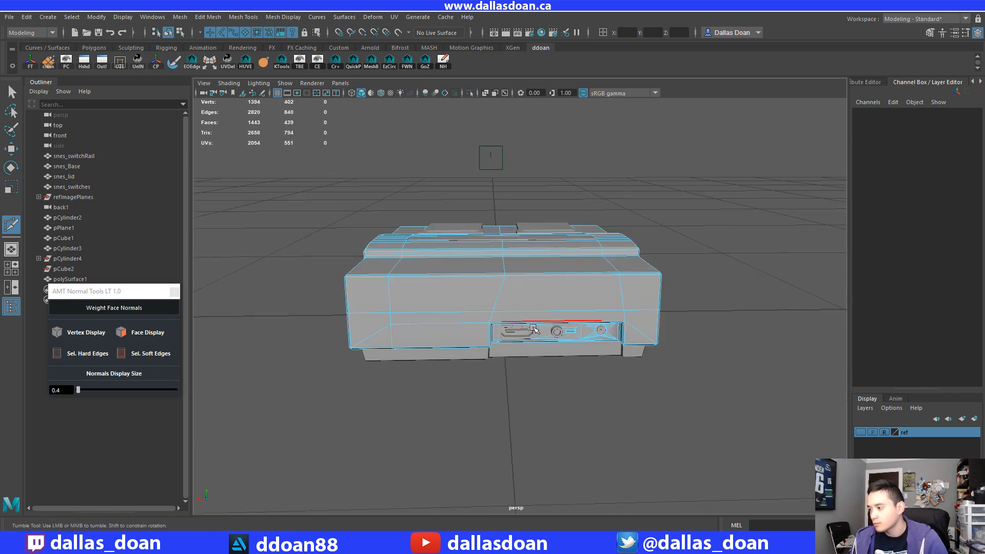
Scale polySurface1's mid-height edge loop outward so the side walls bulge at the middle, and return to object mode.
key(w)
alt+drag(535, 328, 627, 317)
right_drag(583, 248, 587, 224)
double_click(560, 331)
alt+drag(533, 339, 680, 328)
alt+drag(477, 320, 507, 338)
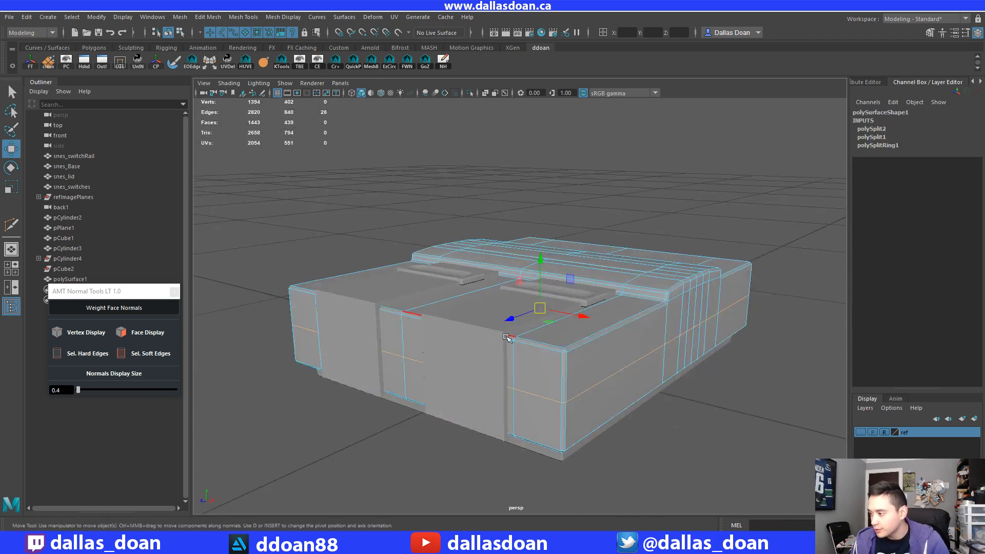
key(r)
drag(583, 315, 536, 345)
alt+drag(456, 350, 590, 287)
right_drag(628, 248, 624, 361)
right_drag(620, 319, 678, 234)
click(687, 336)
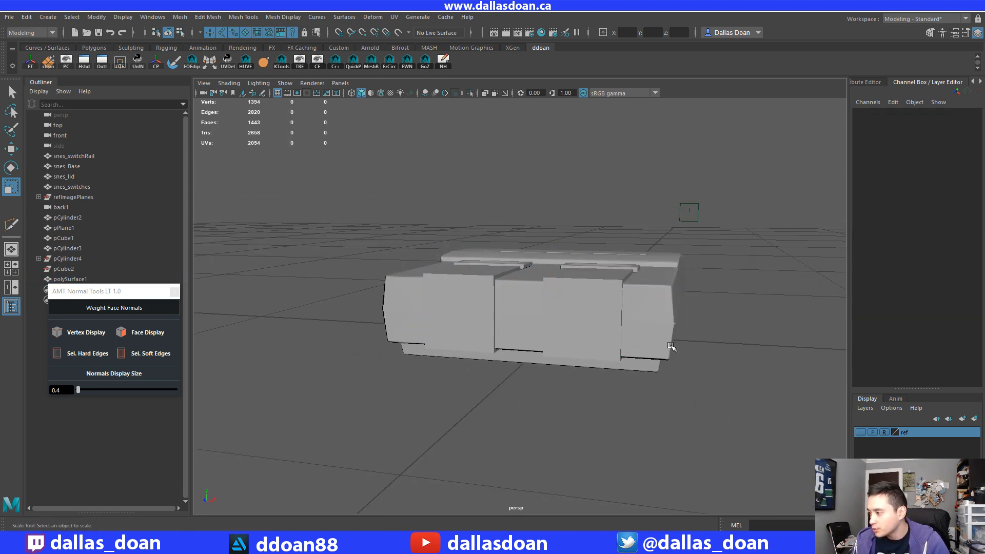
Examine the bulged side walls of polySurface1 from several angles, near and far.
alt+drag(672, 345, 595, 349)
click(595, 345)
scroll(554, 355, down, 2)
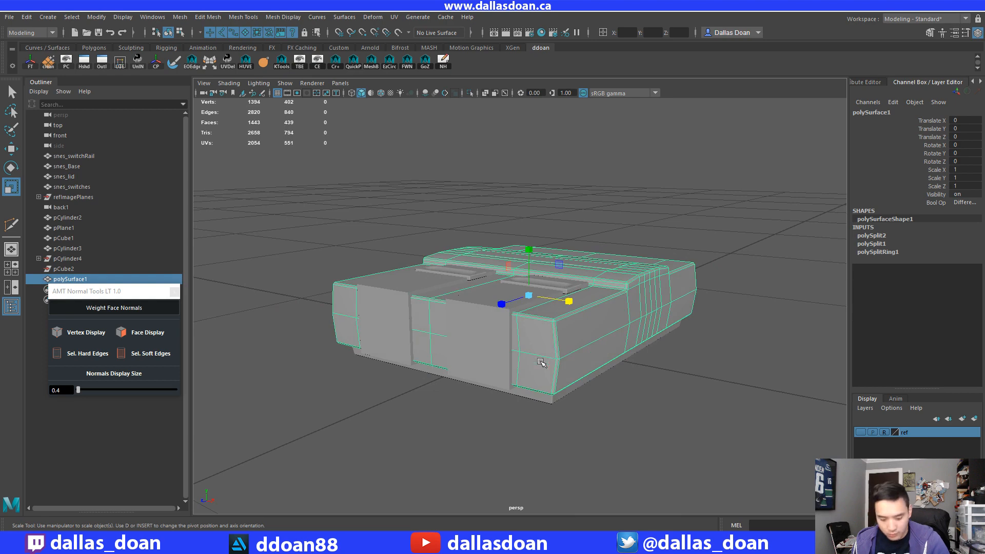
click(598, 384)
alt+drag(598, 385, 484, 359)
scroll(600, 391, up, 3)
scroll(596, 369, up, 3)
scroll(596, 369, up, 1)
scroll(484, 358, down, 3)
alt+drag(554, 362, 489, 356)
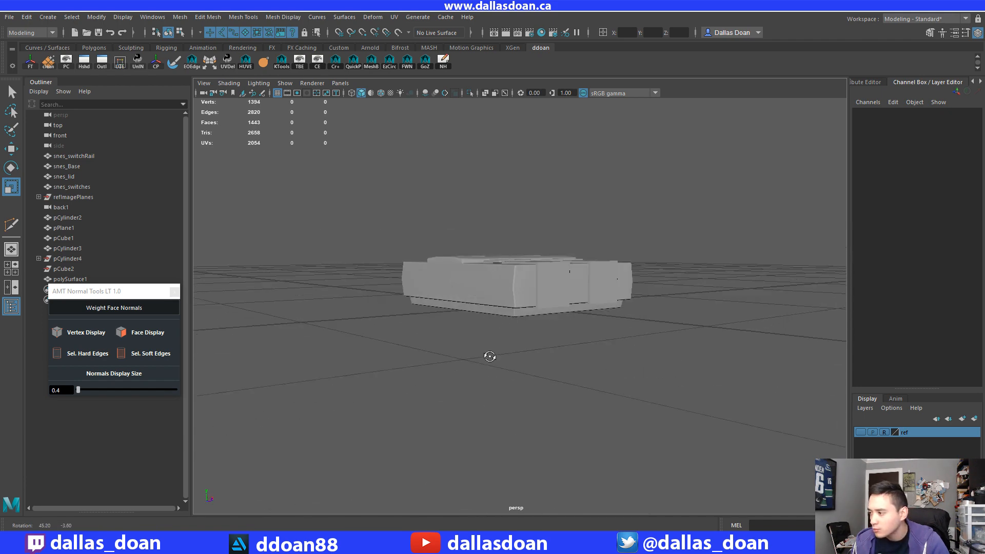
Bevel the edges of snes_switchRail and soften its edge normals.
alt+right_drag(488, 356, 574, 349)
click(557, 338)
alt+drag(556, 340, 564, 347)
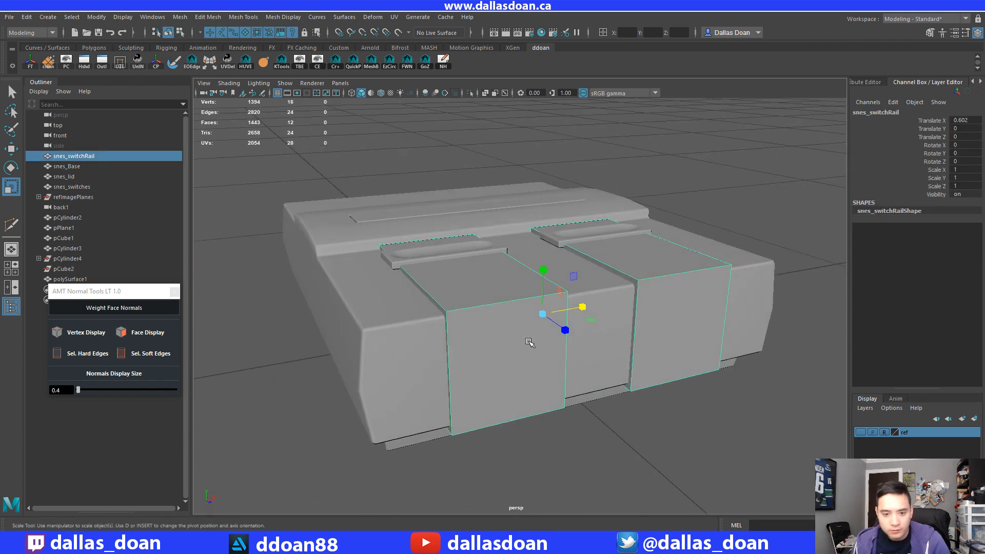
key(w)
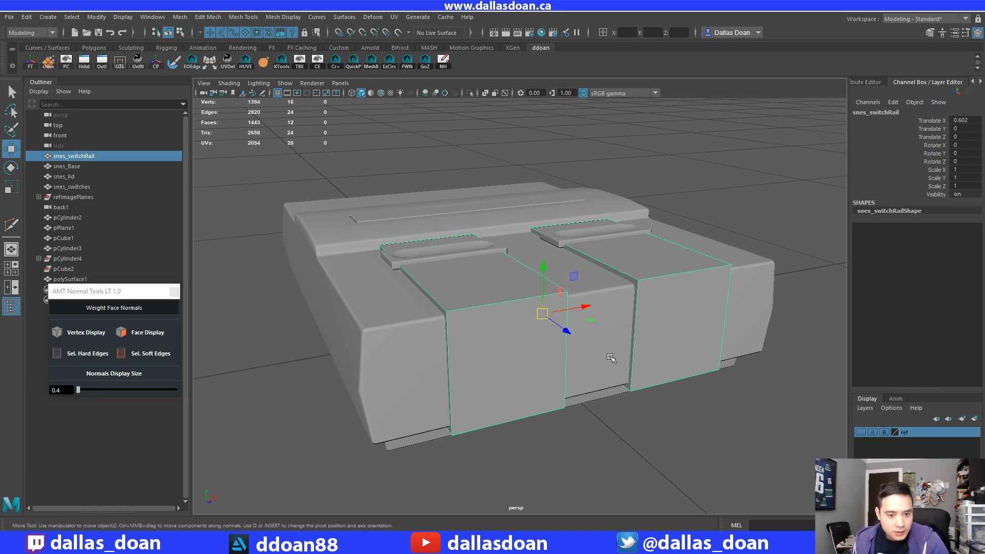
alt+drag(618, 378, 601, 311)
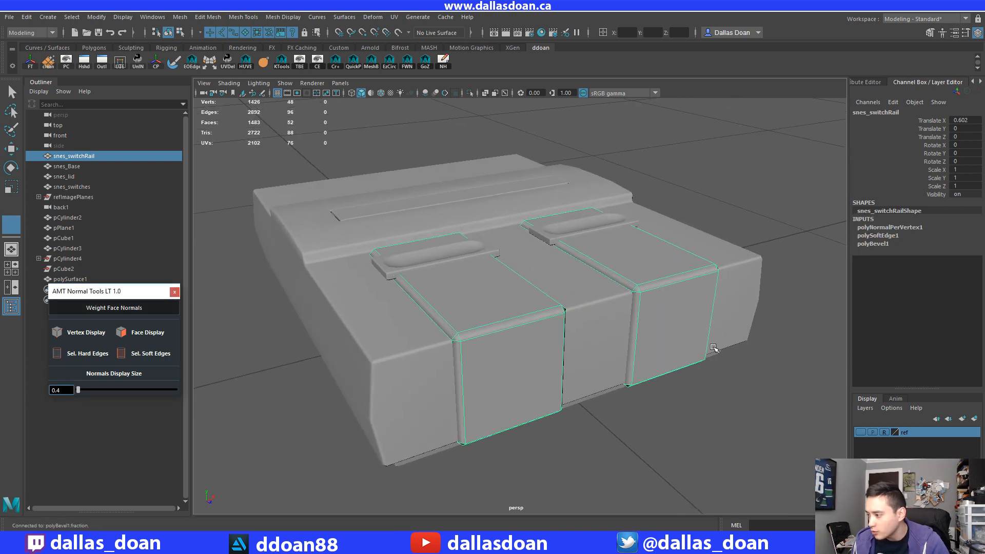
Narrow the bevel on snes_switchRail by setting its fraction to 0.05.
middle_drag(581, 330, 596, 329)
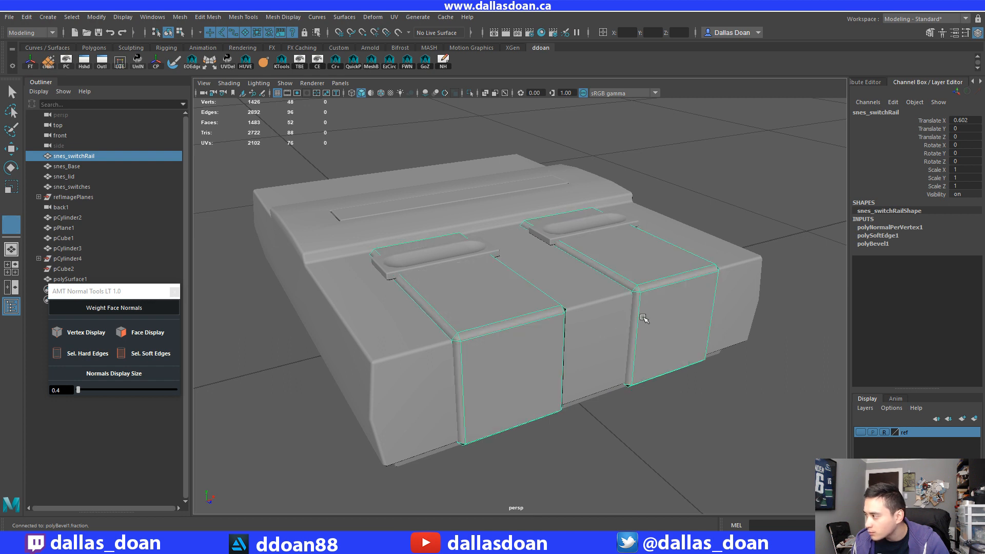
click(898, 245)
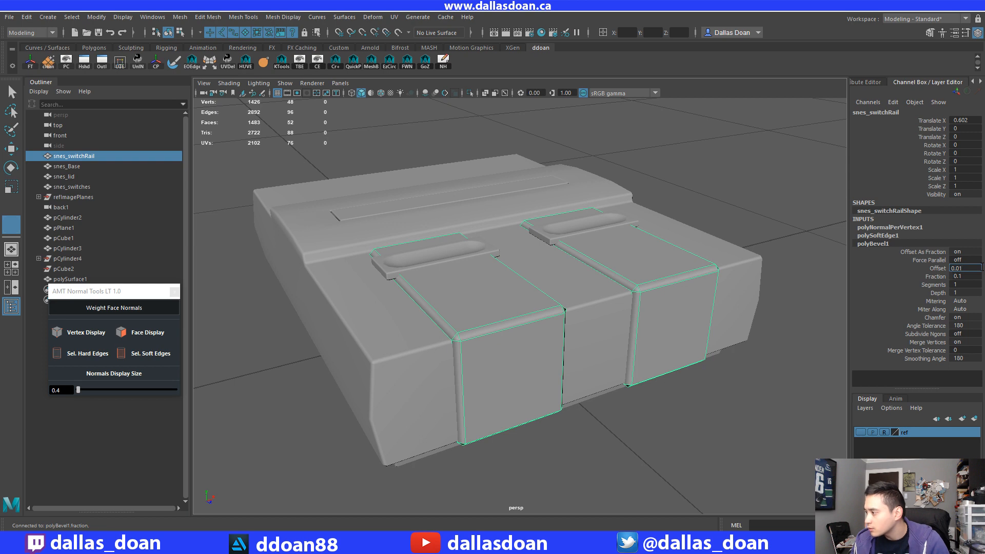
key(BackSpace)
text(2)
key(Return)
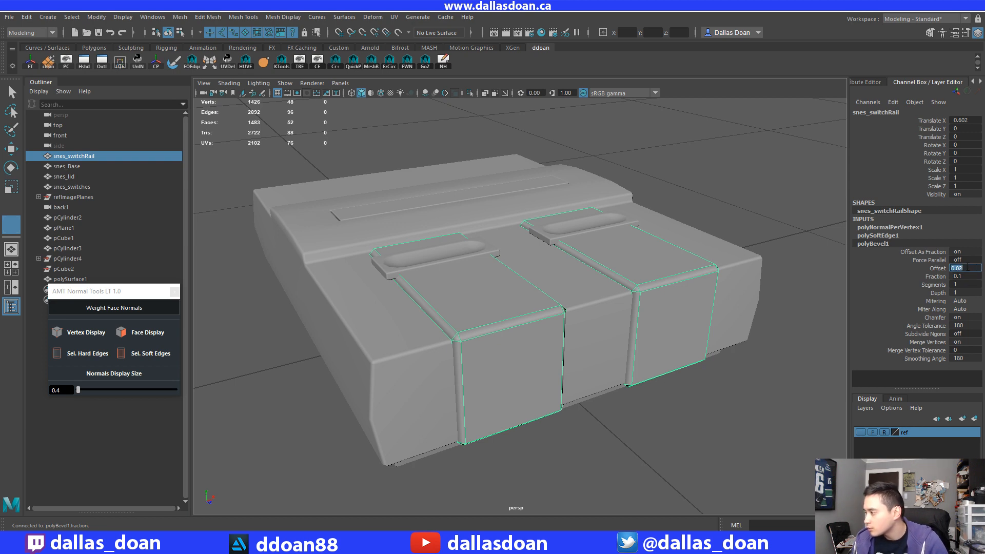
click(972, 275)
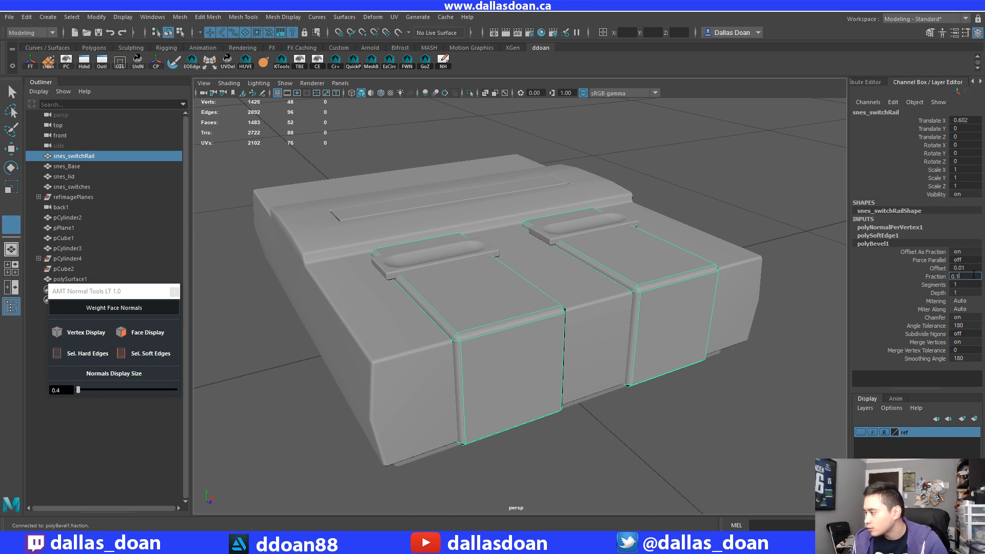
text(2)
key(Return)
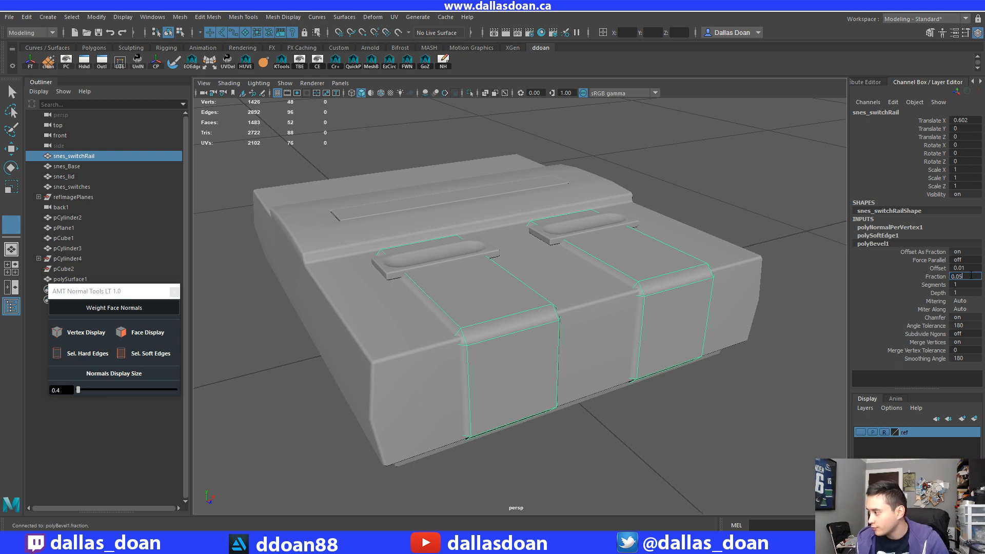
key(Return)
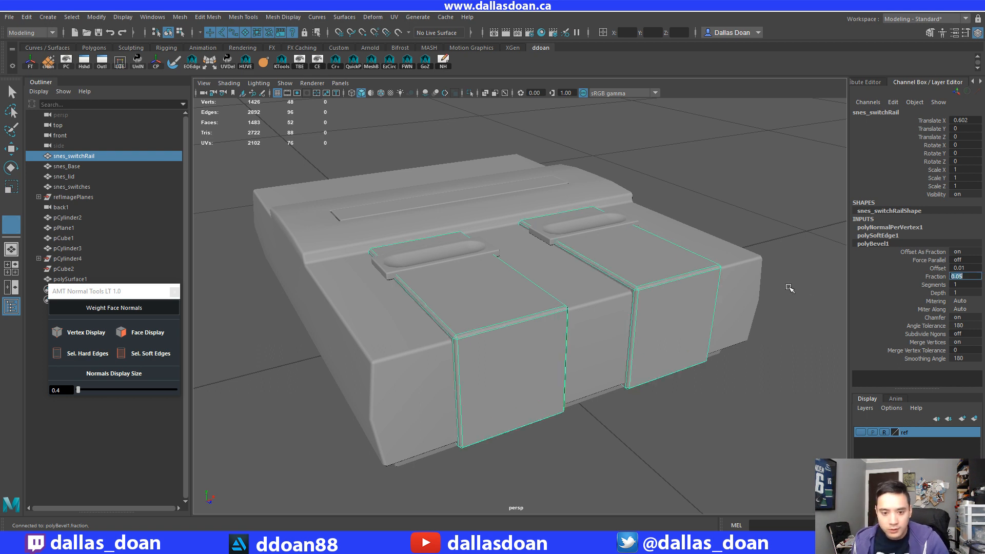
Examine the bevelled switch rails from several angles and compare them with the nintendo-snes-console.jpg reference in Photos.
click(662, 427)
alt+drag(662, 427, 541, 354)
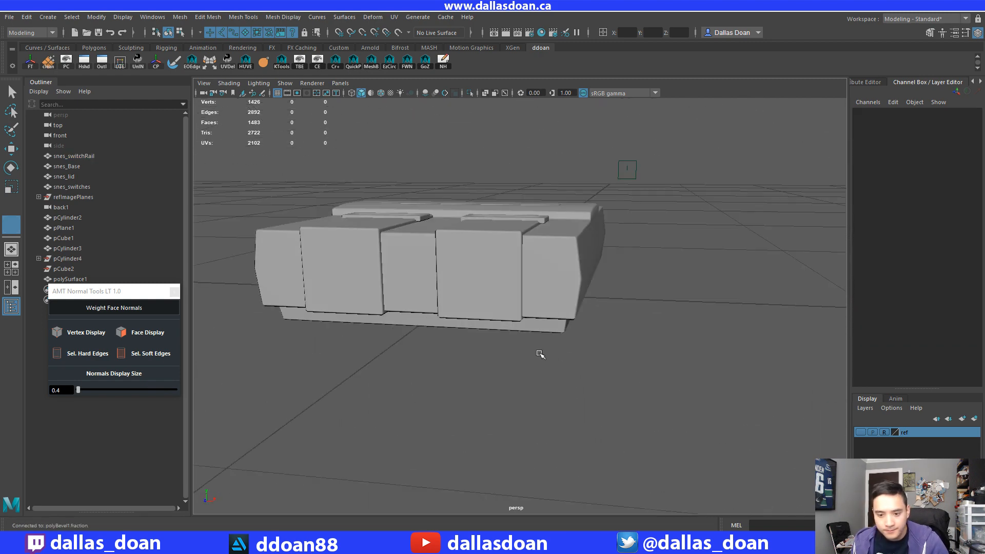
alt+drag(480, 346, 509, 326)
click(569, 306)
key(w)
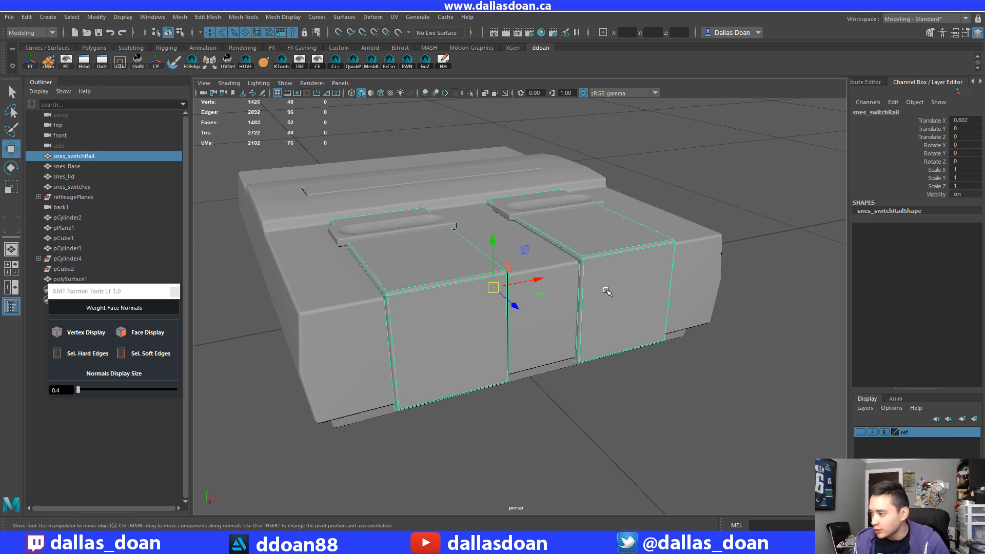
alt+drag(607, 291, 634, 351)
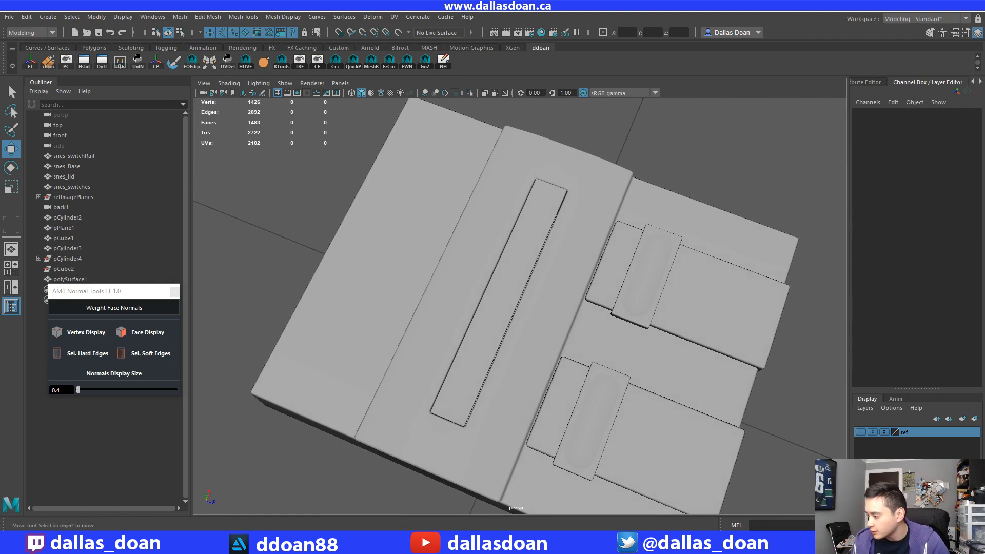
key(alt+Tab)
key(alt+Tab)
key(alt+Tab)
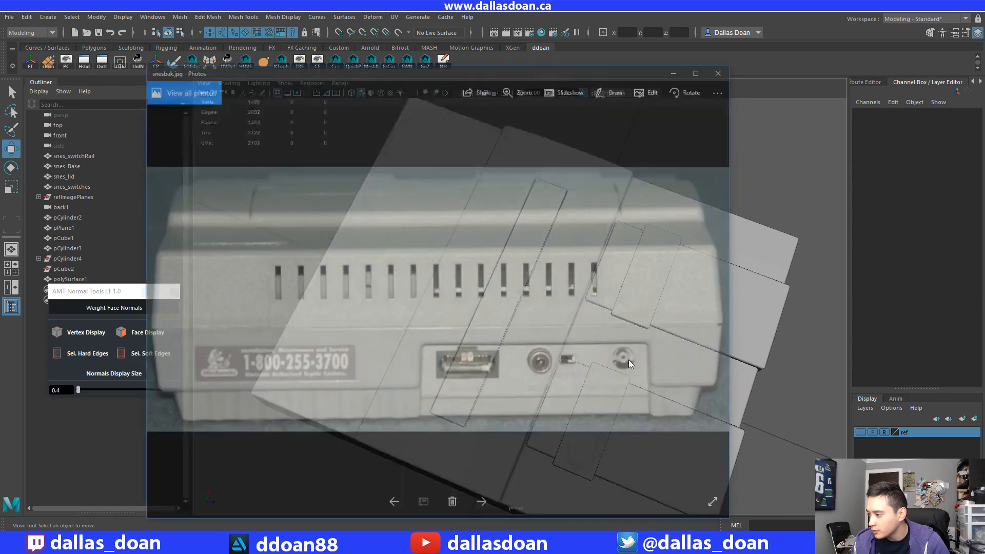
key(Right)
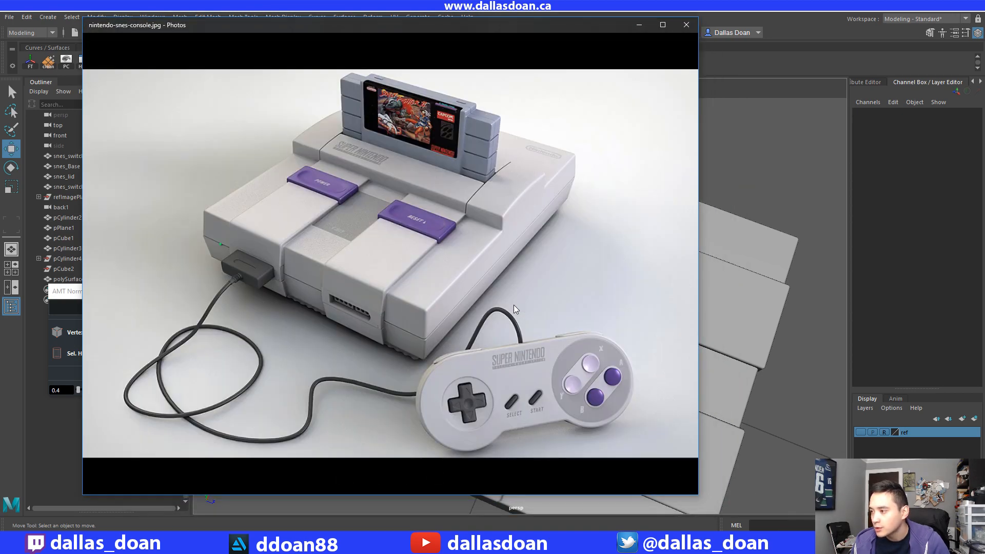
click(709, 187)
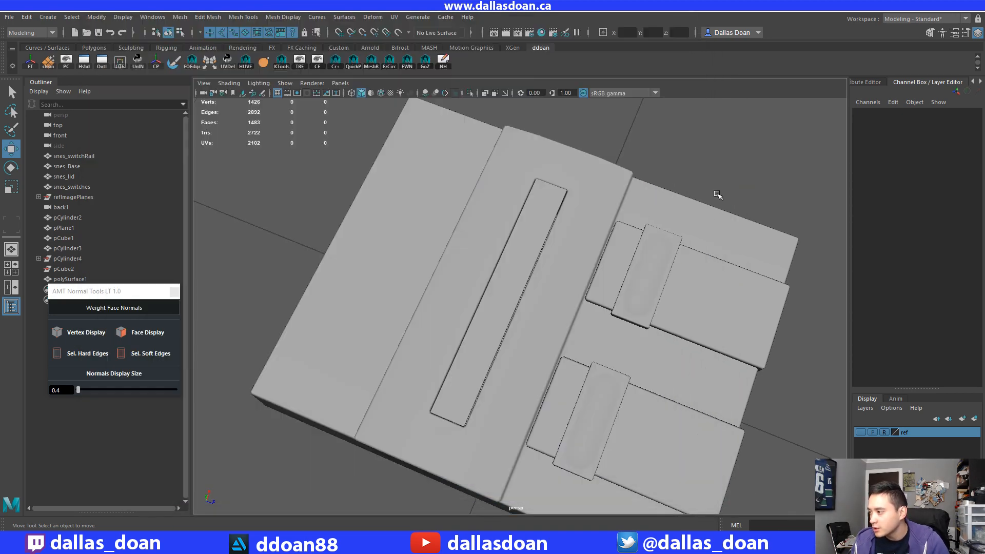
Isolate snes_switchRail in the perspective view and change to face selection.
alt+drag(592, 280, 616, 314)
click(607, 292)
alt+middle_drag(615, 315, 550, 328)
scroll(550, 328, up, 3)
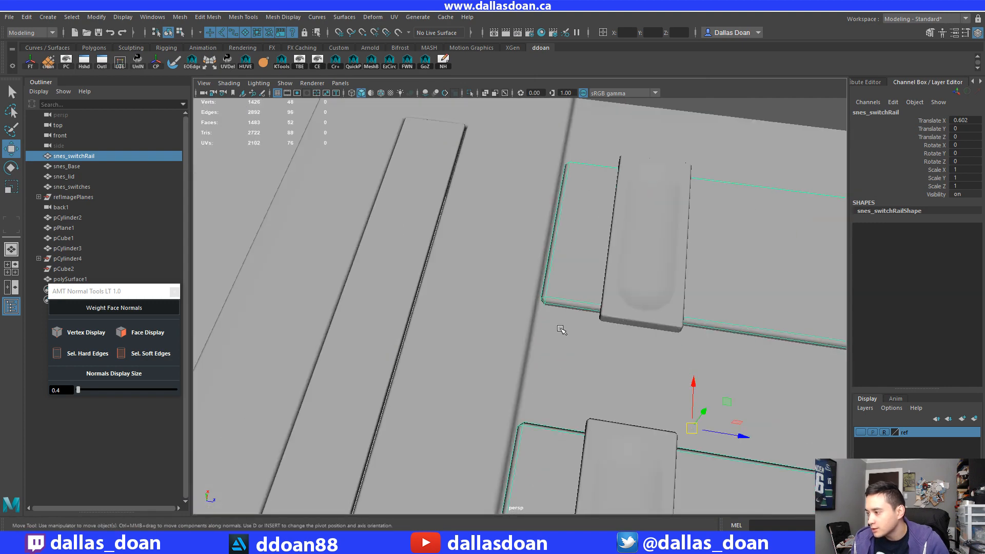
key(ctrl+1)
alt+drag(563, 330, 600, 263)
right_drag(620, 138, 620, 165)
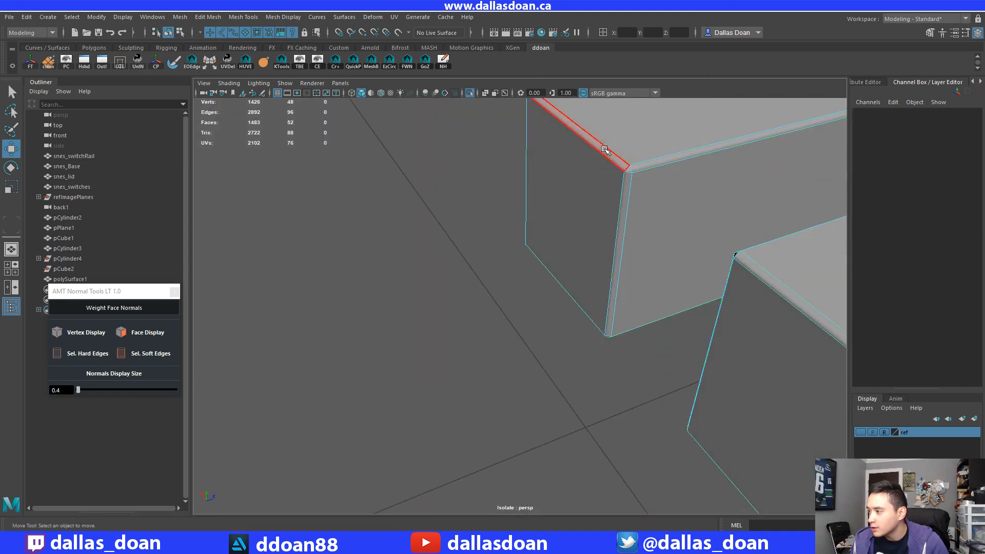
Delete the rear end faces of both switch rails together with the bevel faces around them.
click(587, 196)
alt+drag(587, 195, 587, 308)
click(584, 244)
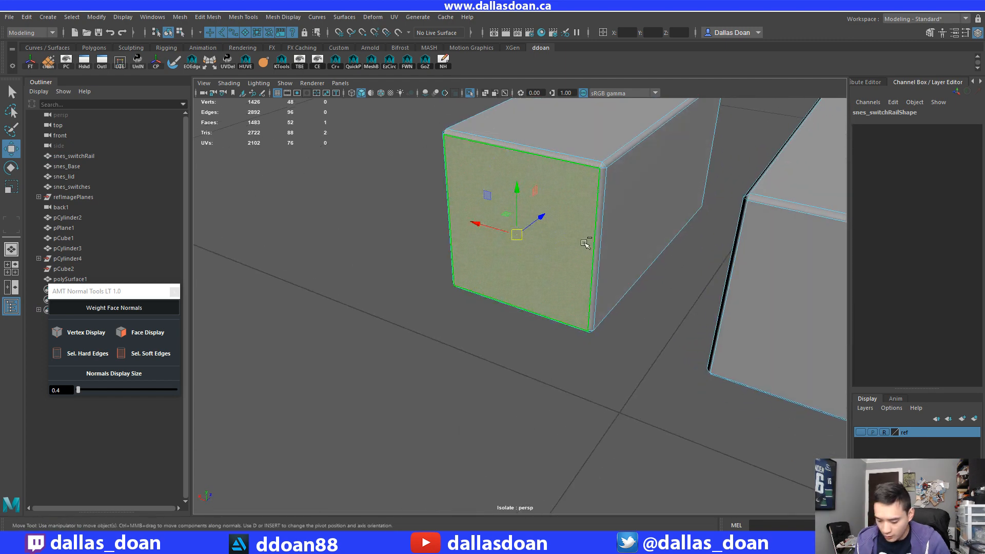
key(shift+period)
scroll(585, 243, down, 3)
alt+drag(584, 244, 632, 279)
shift+click(619, 281)
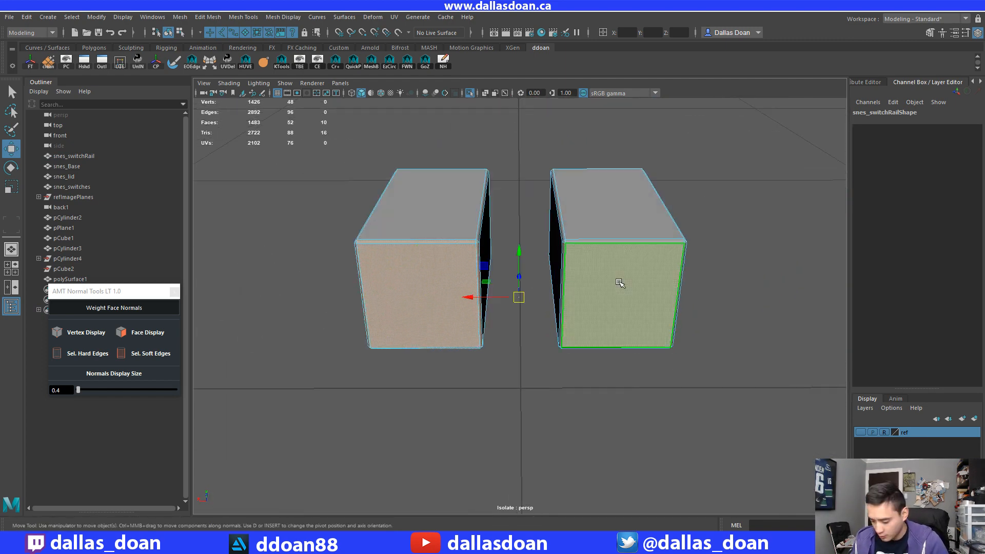
click(736, 281)
click(621, 282)
shift+click(420, 284)
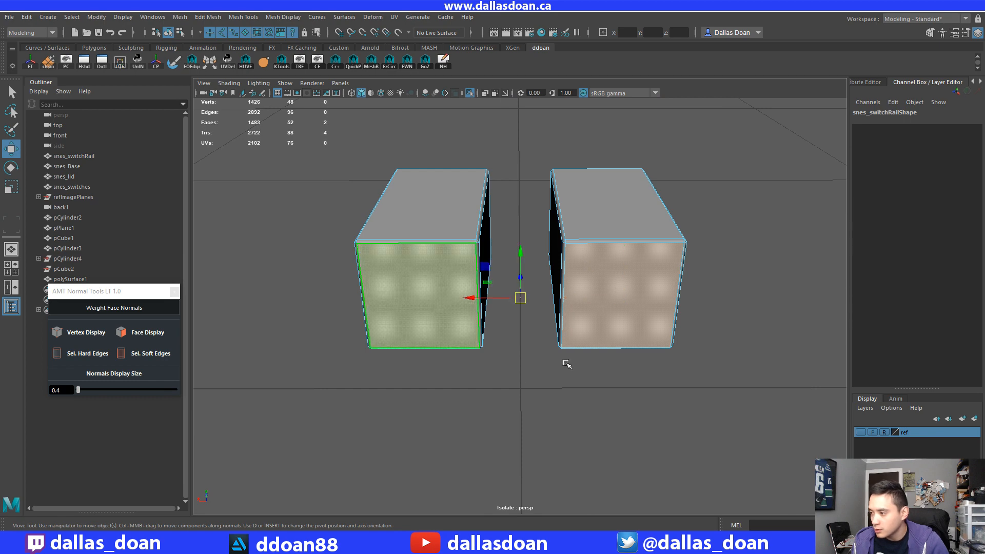
alt+drag(567, 362, 482, 375)
key(Delete)
Leave isolation, shift the rear-end vertices of both switch rails slightly toward the lid, and return to object mode.
right_drag(501, 287, 456, 246)
drag(638, 151, 418, 511)
alt+drag(476, 490, 519, 447)
key(ctrl+1)
scroll(513, 288, up, 5)
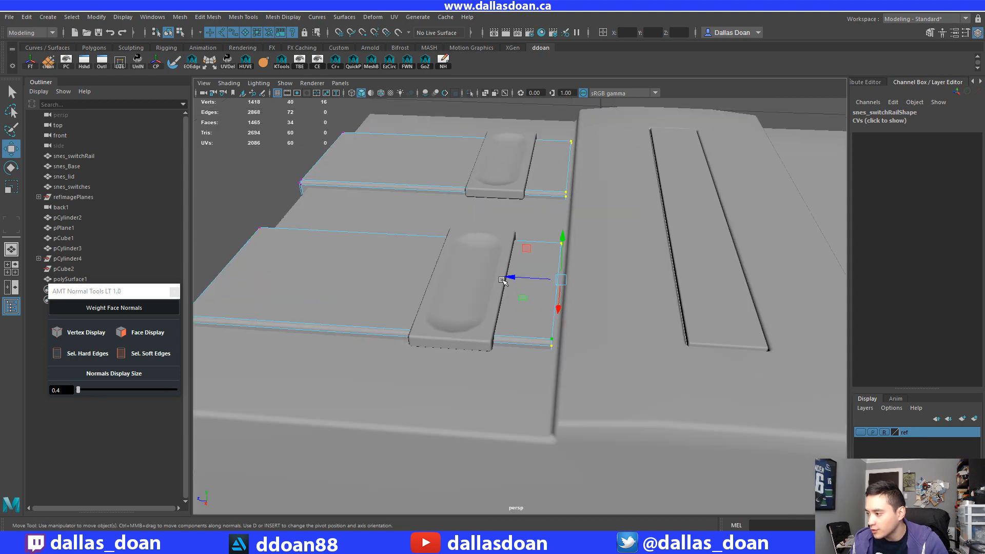
drag(512, 279, 518, 280)
alt+drag(518, 280, 548, 360)
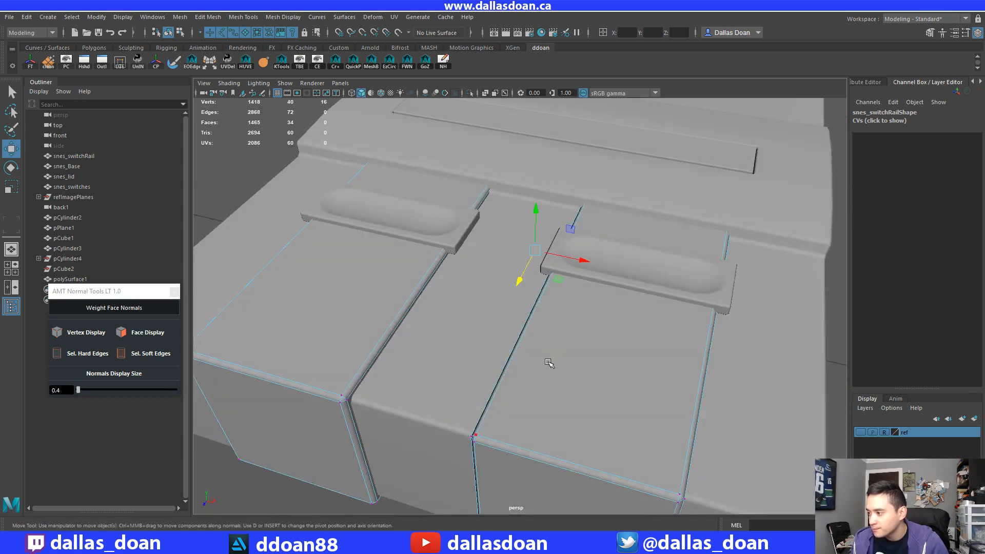
right_drag(566, 331, 553, 311)
scroll(554, 314, down, 5)
click(721, 351)
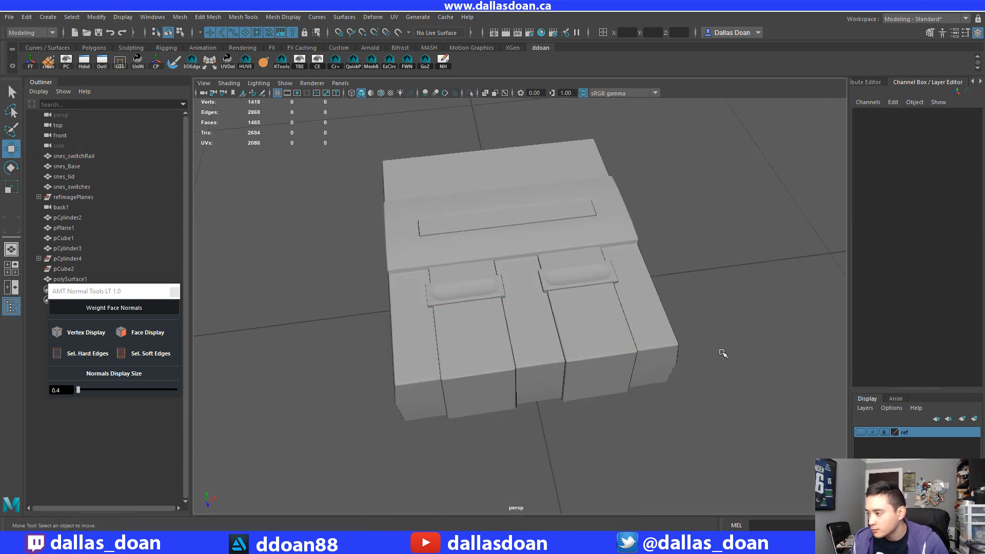
Examine how the switch rails sit in the console body from the front, above and close up.
alt+drag(519, 359, 577, 382)
click(577, 382)
click(634, 405)
alt+drag(634, 405, 569, 332)
scroll(608, 395, up, 3)
click(601, 363)
scroll(608, 357, down, 3)
scroll(570, 332, down, 3)
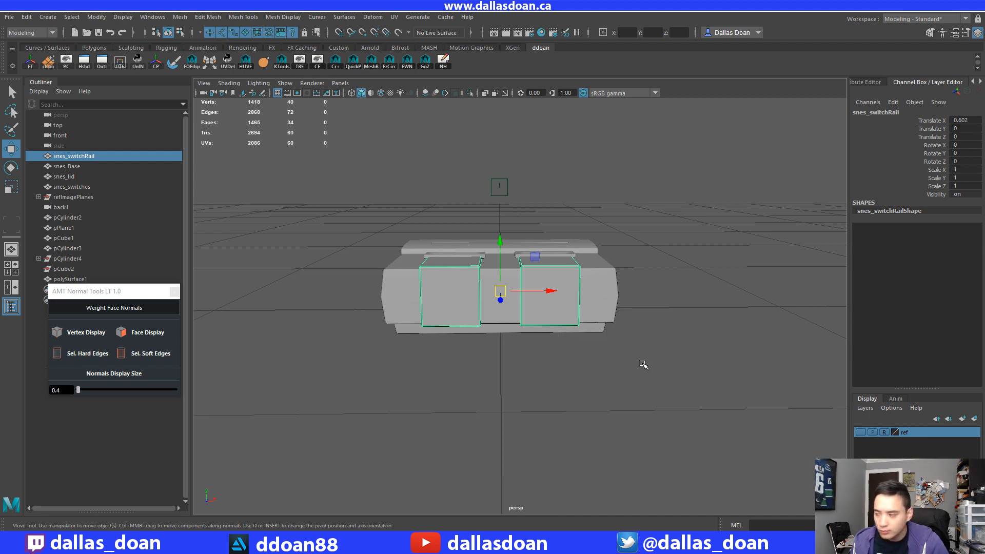
click(599, 368)
scroll(569, 368, up, 5)
mouse_move(565, 367)
alt+mouse_down()
mouse_move(606, 376)
mouse_move(581, 372)
alt+mouse_up()
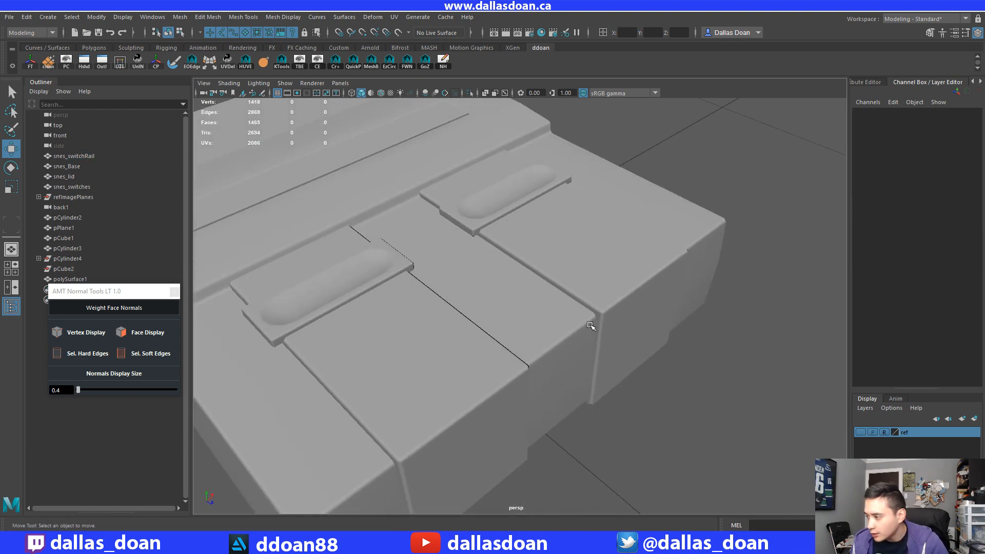
click(591, 326)
scroll(616, 332, down, 3)
alt+drag(591, 326, 607, 289)
Select the front-end vertices of both switch rails to check them against the body, and return to object mode.
click(615, 332)
scroll(610, 333, up, 3)
right_drag(600, 247, 552, 255)
alt+drag(590, 302, 601, 292)
scroll(602, 292, down, 3)
alt+drag(583, 231, 656, 460)
scroll(636, 421, up, 3)
alt+drag(636, 410, 550, 384)
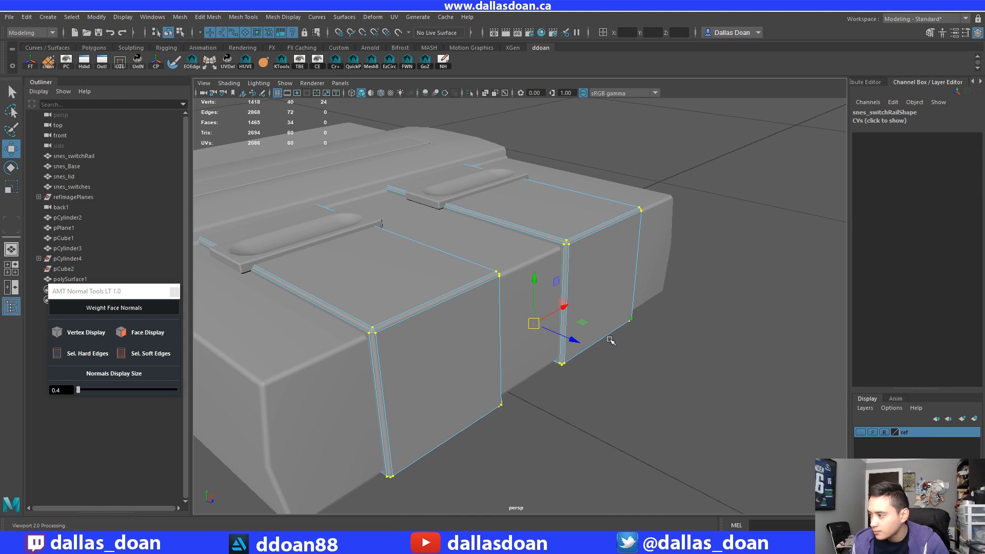
mouse_move(577, 343)
alt+mouse_down()
mouse_move(589, 345)
mouse_move(518, 334)
mouse_move(542, 354)
mouse_move(584, 344)
alt+mouse_up()
right_drag(590, 277, 614, 316)
click(614, 316)
alt+drag(614, 316, 664, 411)
scroll(567, 340, down, 5)
click(663, 411)
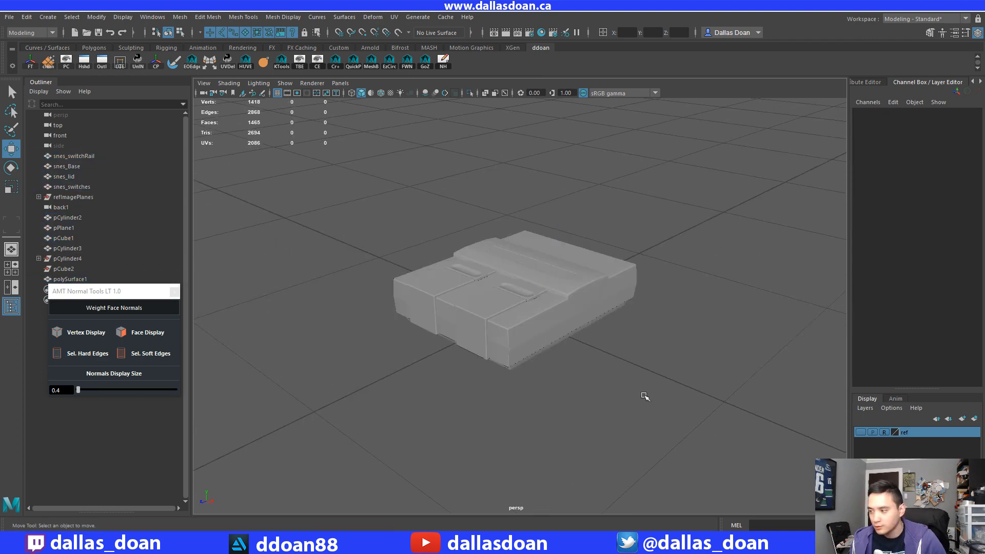
Show the ref layer in the front view to compare snes_switchRail with the reference image.
click(486, 350)
key(f)
alt+drag(492, 370, 543, 405)
click(655, 406)
key(space)
key(space)
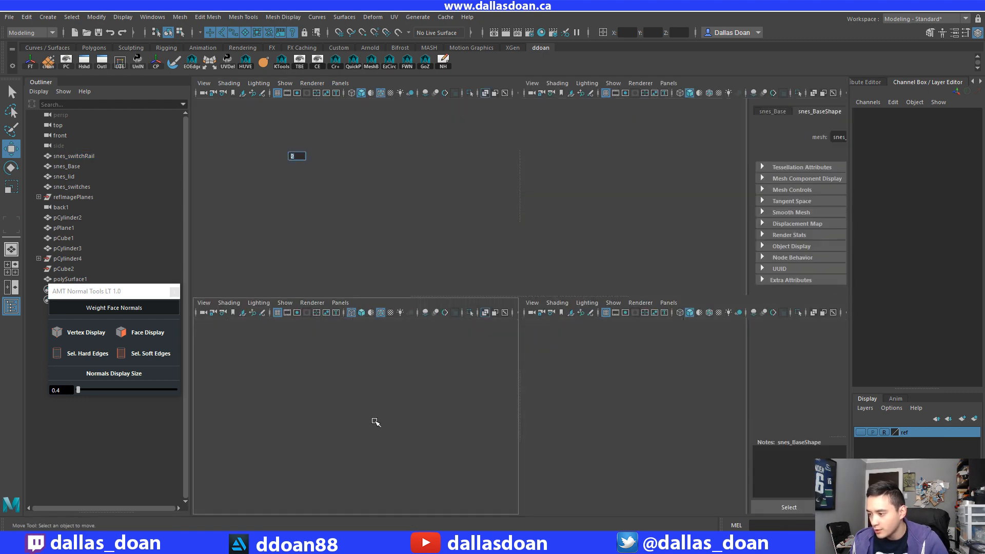
scroll(441, 396, down, 4)
alt+middle_drag(551, 299, 447, 302)
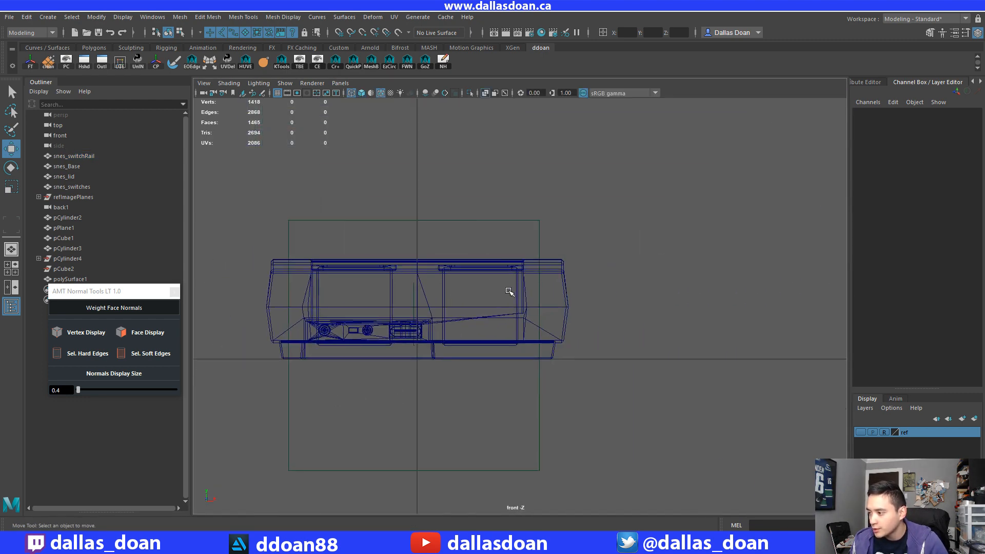
click(442, 292)
scroll(579, 311, up, 5)
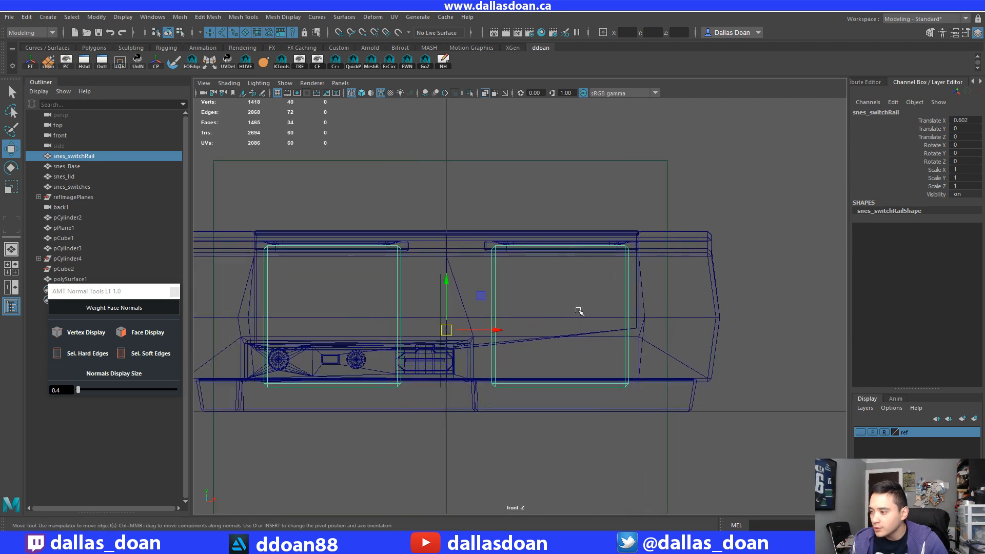
click(861, 433)
scroll(612, 334, down, 2)
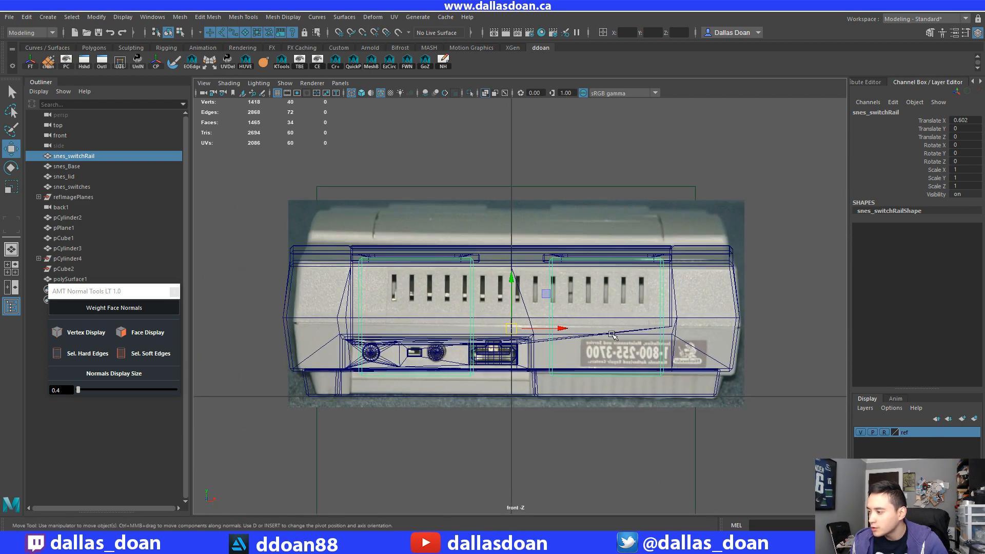
Return to the four-view layout and make the ref layer's objects selectable.
click(724, 231)
key(space)
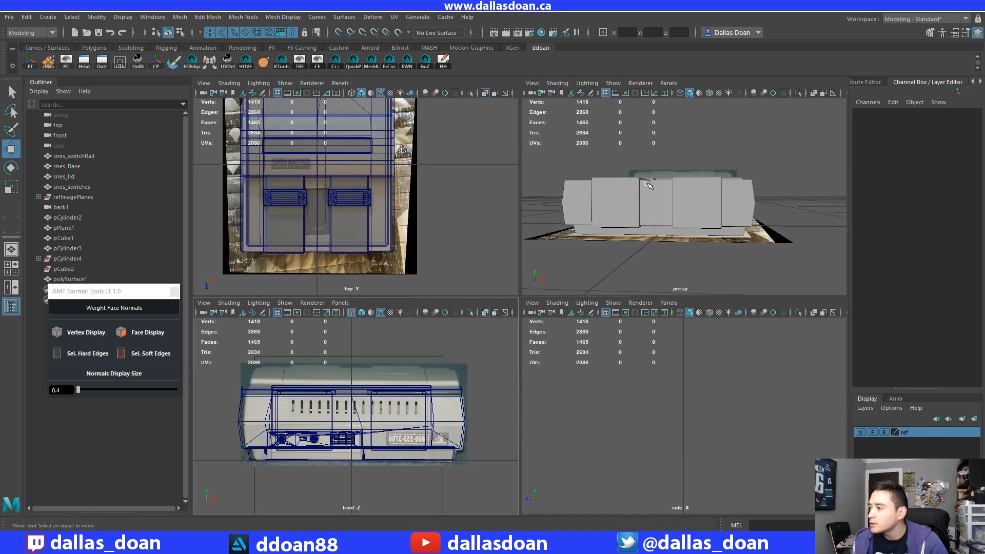
scroll(691, 217, up, 2)
click(883, 433)
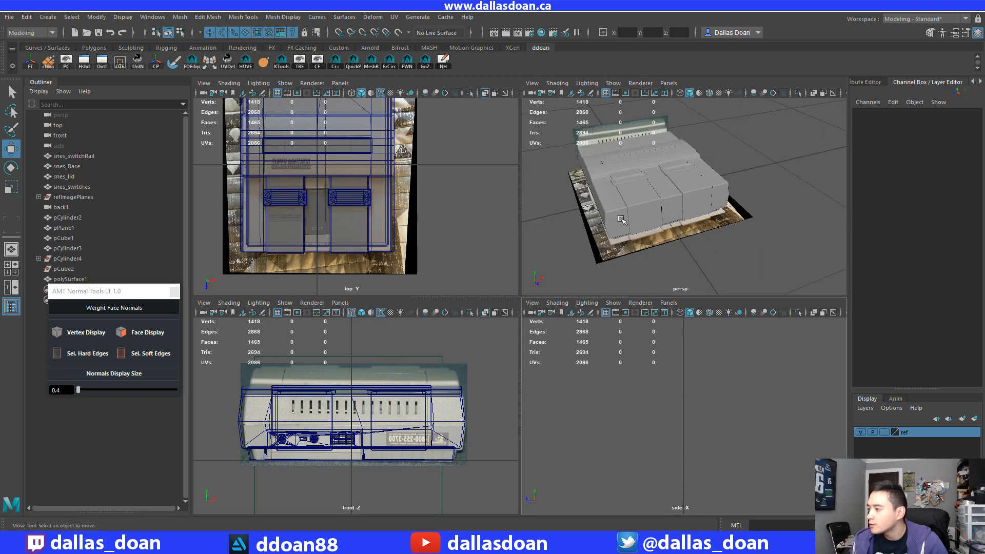
Move the backRef image plane to the other end of the console, at Translate Z -39.713.
scroll(682, 195, up, 2)
click(641, 168)
drag(641, 168, 766, 268)
scroll(759, 259, down, 3)
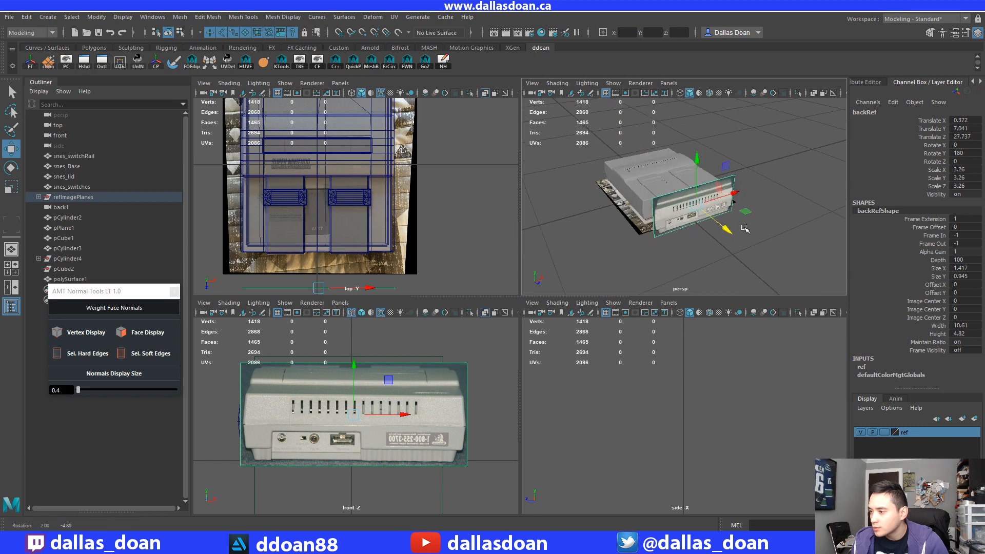
drag(726, 231, 687, 206)
drag(64, 286, 80, 293)
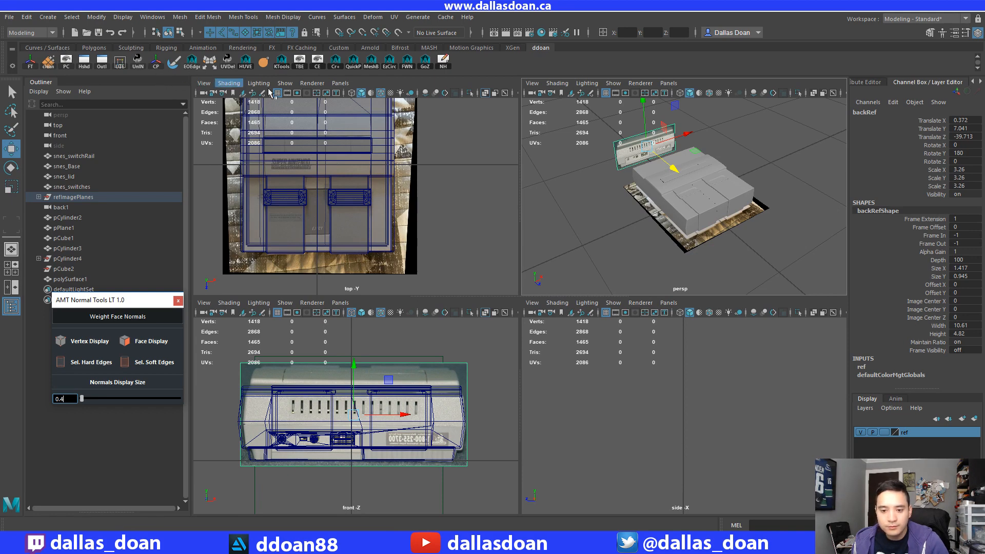
click(539, 87)
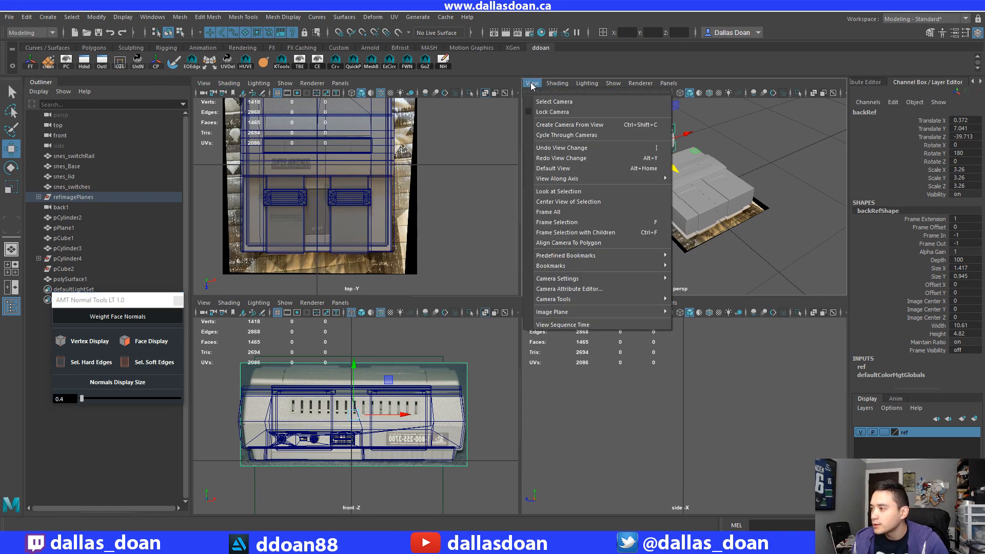
mouse_move(615, 312)
click(696, 321)
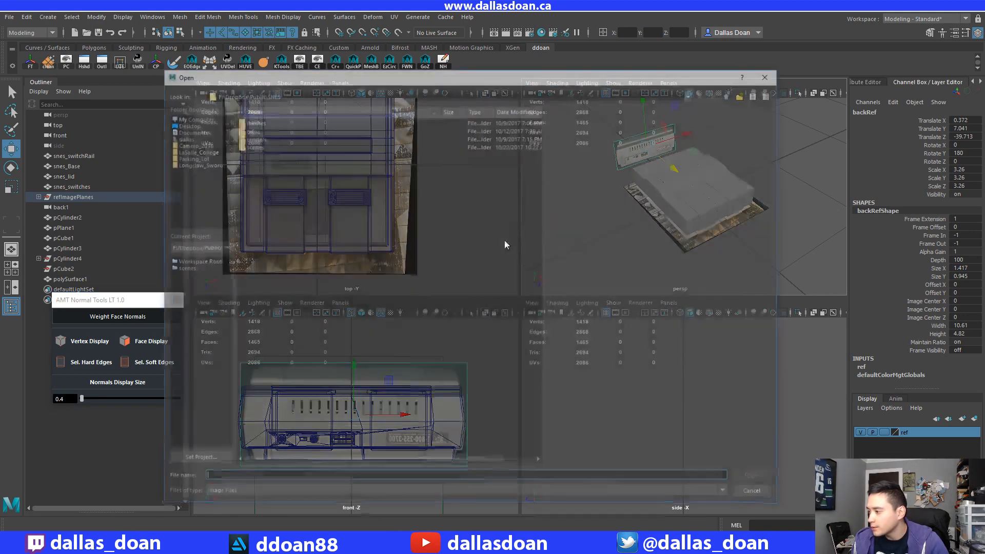
click(757, 495)
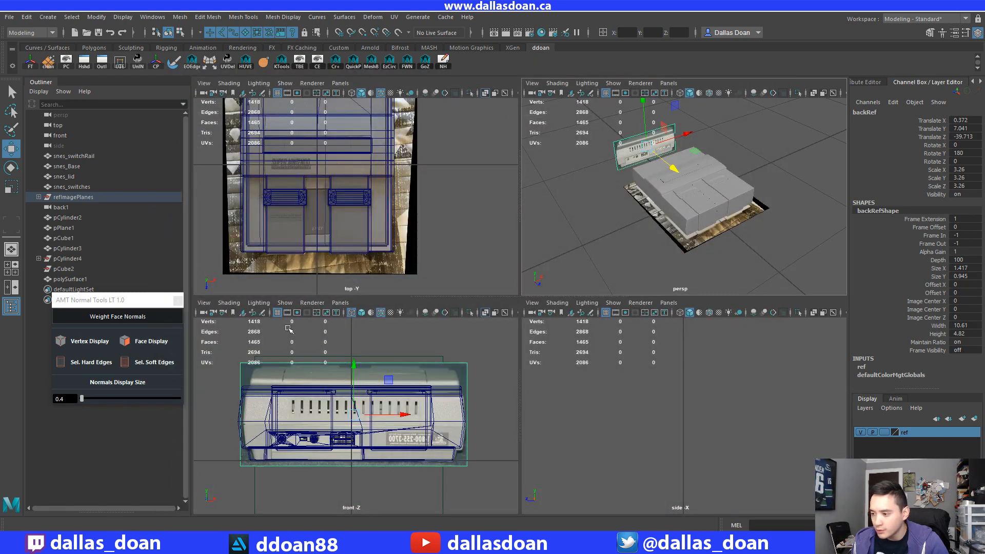
Import the console's front photo a27ec079ee7d5474f546fabdf5f5209e.jpg from the ref folder as an image plane in the front view.
click(205, 303)
mouse_move(226, 529)
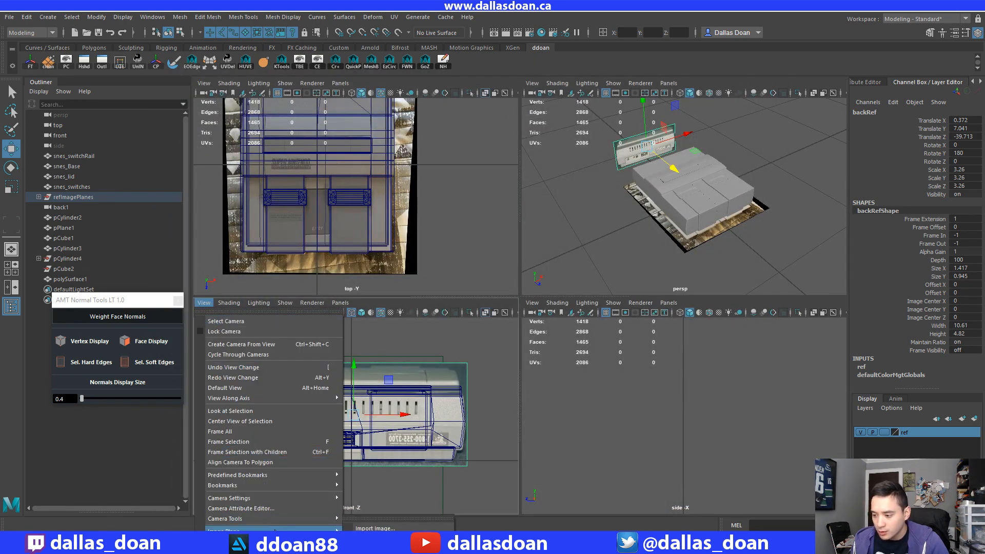
click(380, 527)
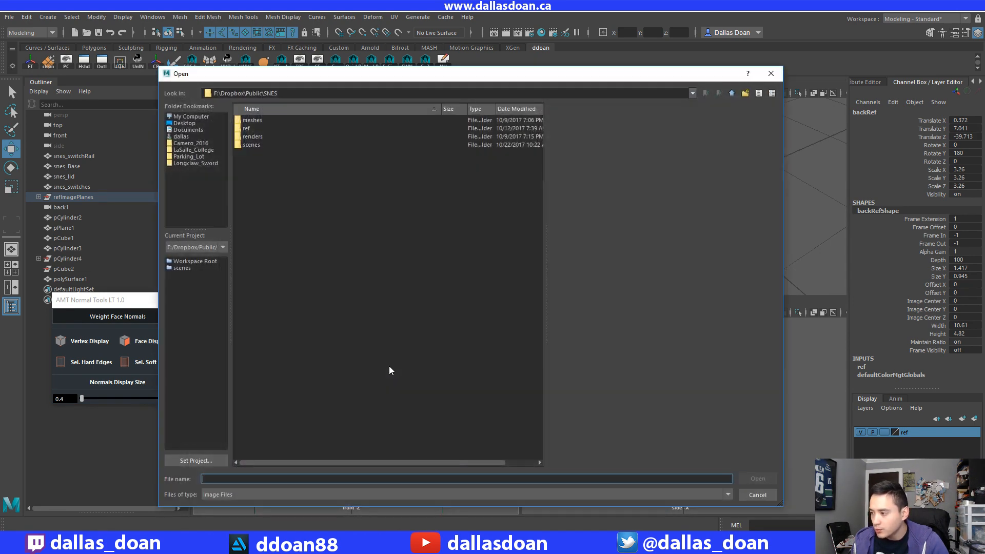
double_click(246, 129)
click(298, 128)
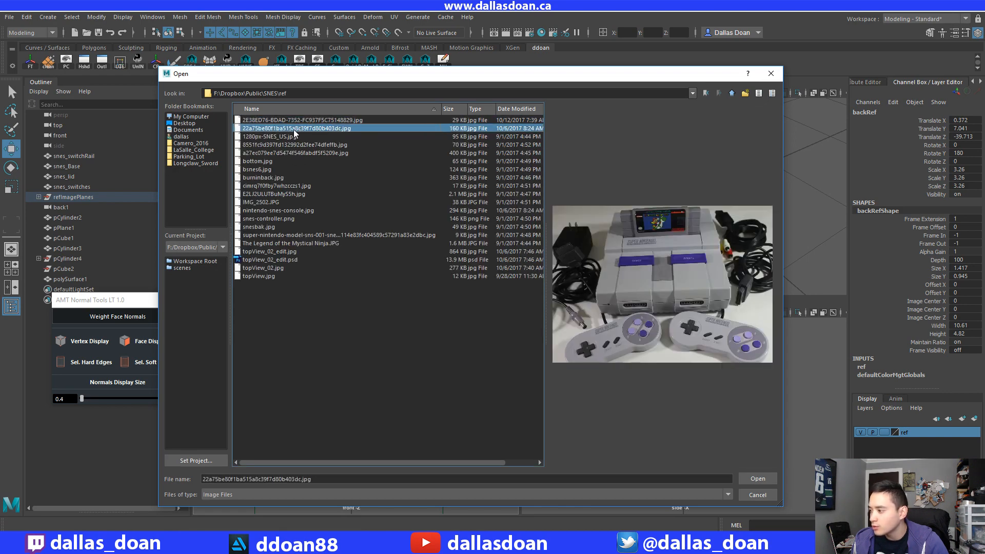
click(285, 137)
click(286, 145)
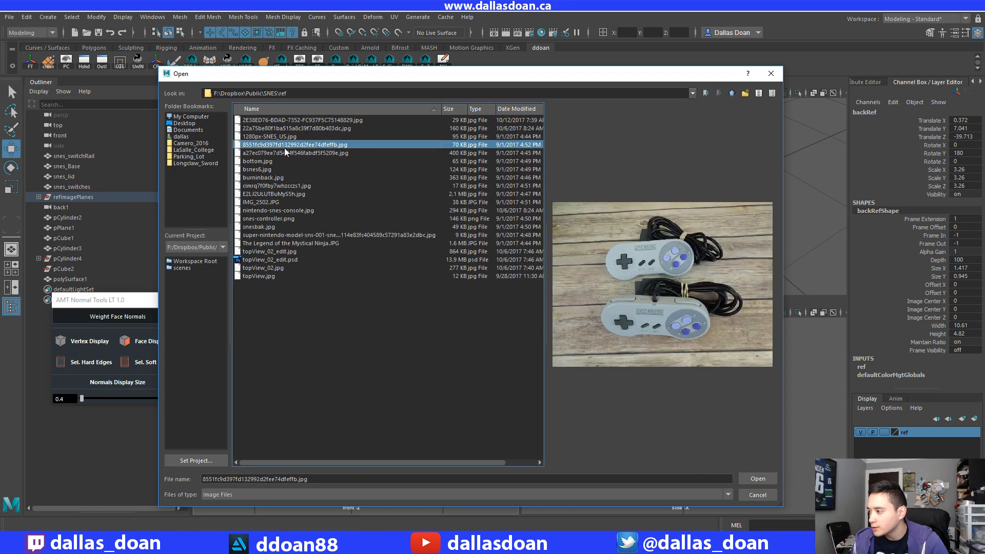
click(279, 153)
click(758, 478)
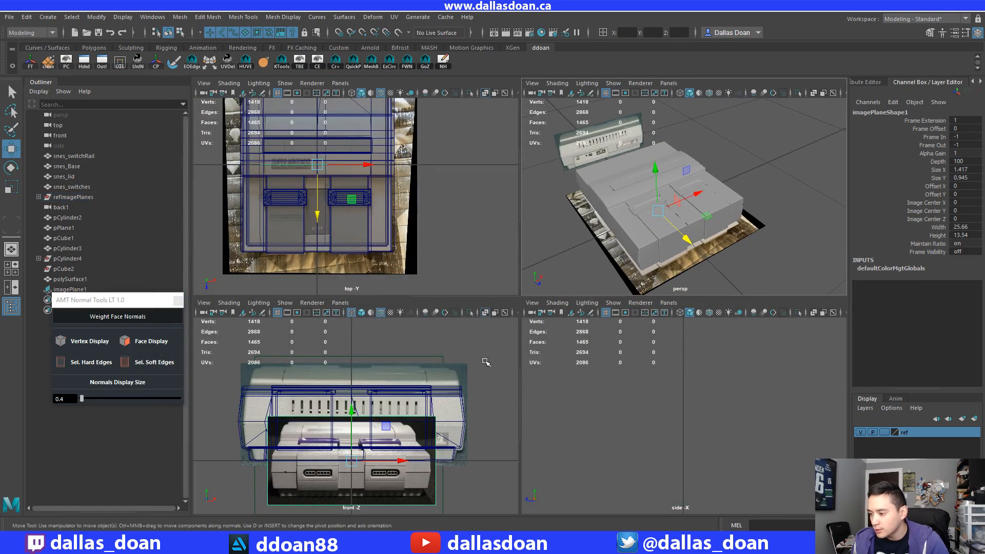
Move the new front image plane just ahead of the console, at Translate Z 20.803, and raise it to Translate Y 4.24.
key(r)
key(w)
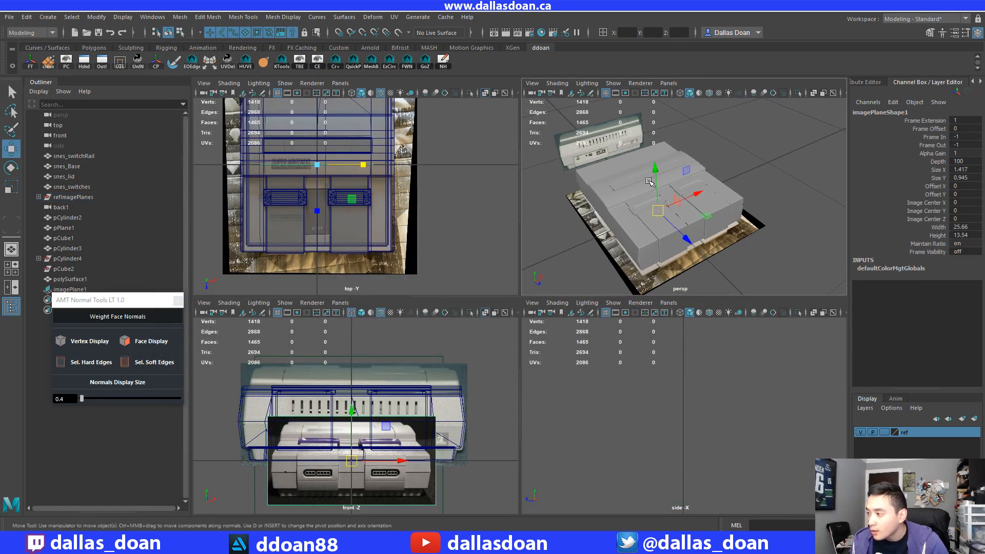
drag(686, 236, 733, 278)
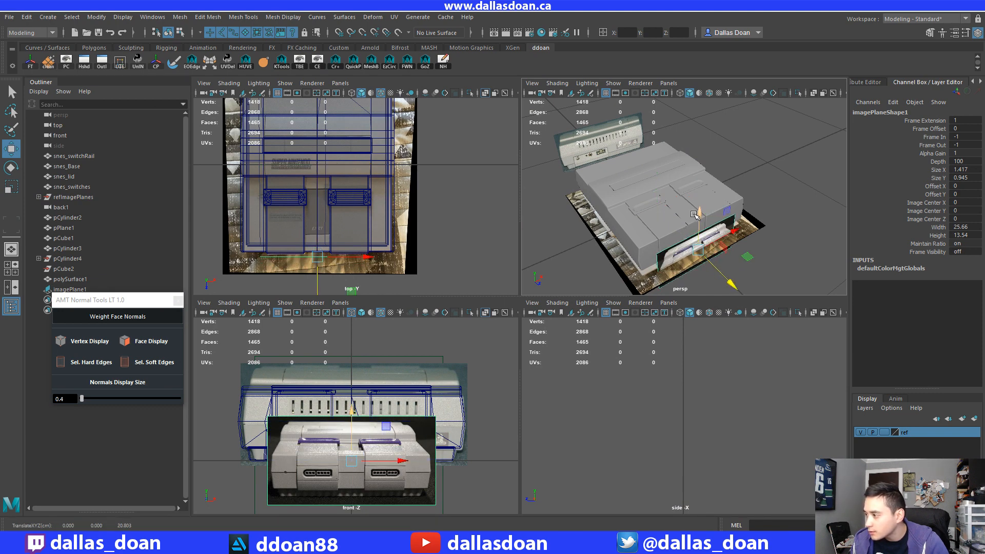
drag(697, 213, 698, 203)
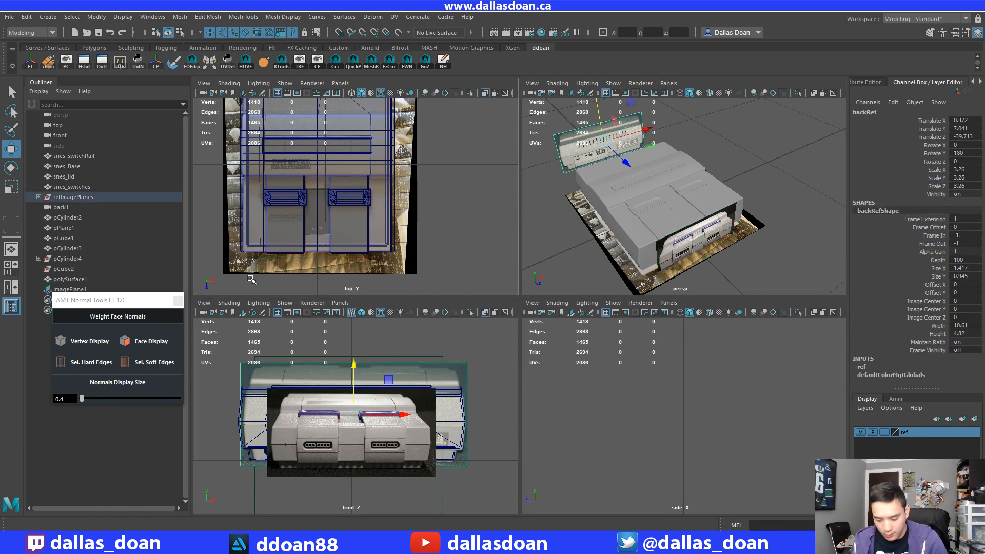
Hide the backRef image plane and move the front photo's image plane behind the console, at Translate Z -24.098.
key(ctrl+h)
click(427, 408)
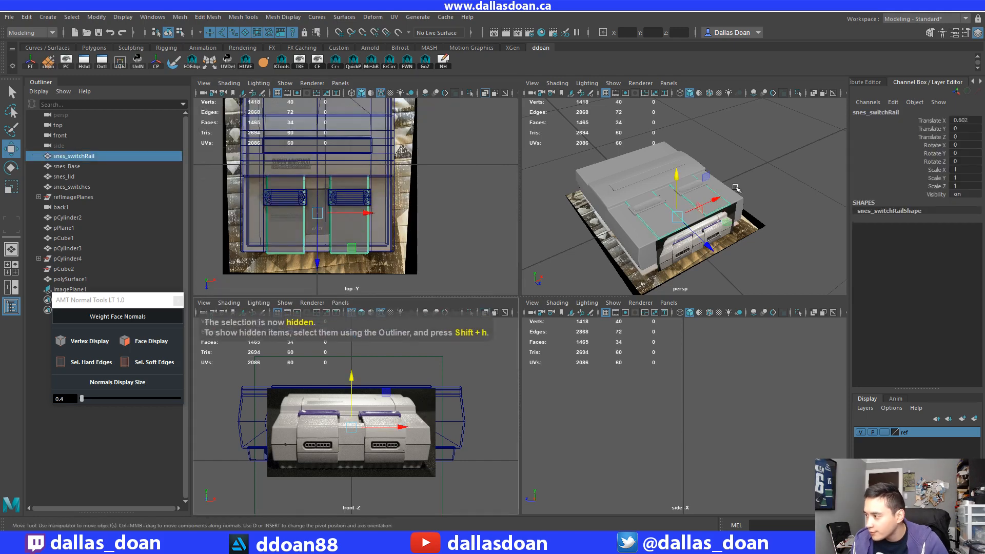
click(739, 222)
click(731, 209)
scroll(734, 208, up, 5)
alt+drag(734, 205, 784, 148)
click(785, 201)
click(764, 200)
alt+drag(764, 226, 684, 283)
scroll(684, 283, down, 5)
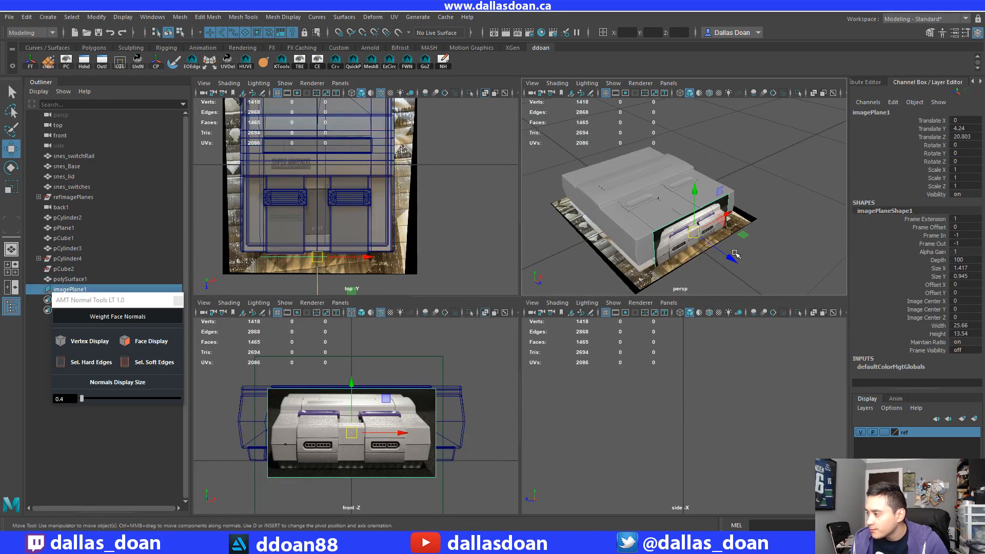
drag(732, 257, 597, 259)
Raise the front image plane to Translate Y 8.042 and scale it uniformly to 1.411 to match the console's width.
scroll(359, 400, up, 3)
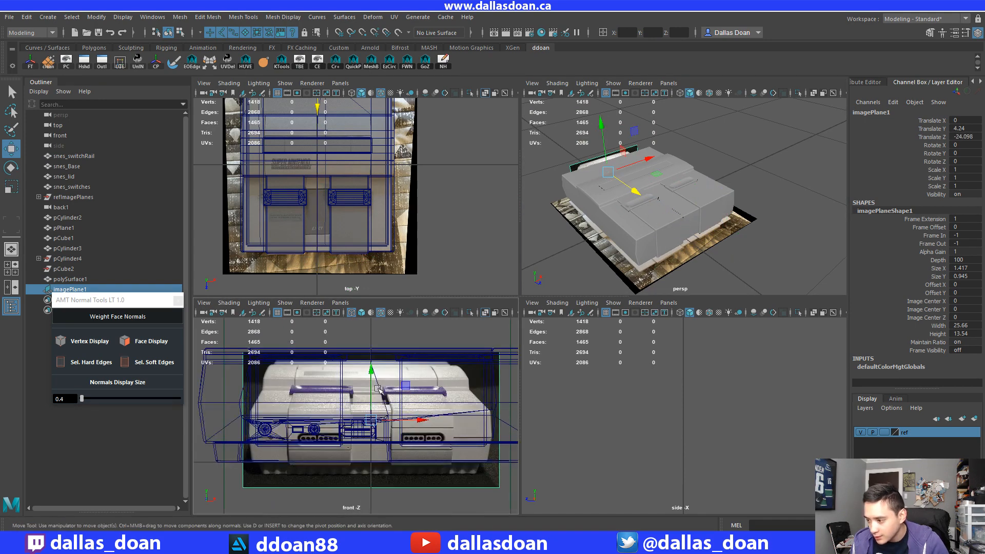
drag(372, 368, 372, 334)
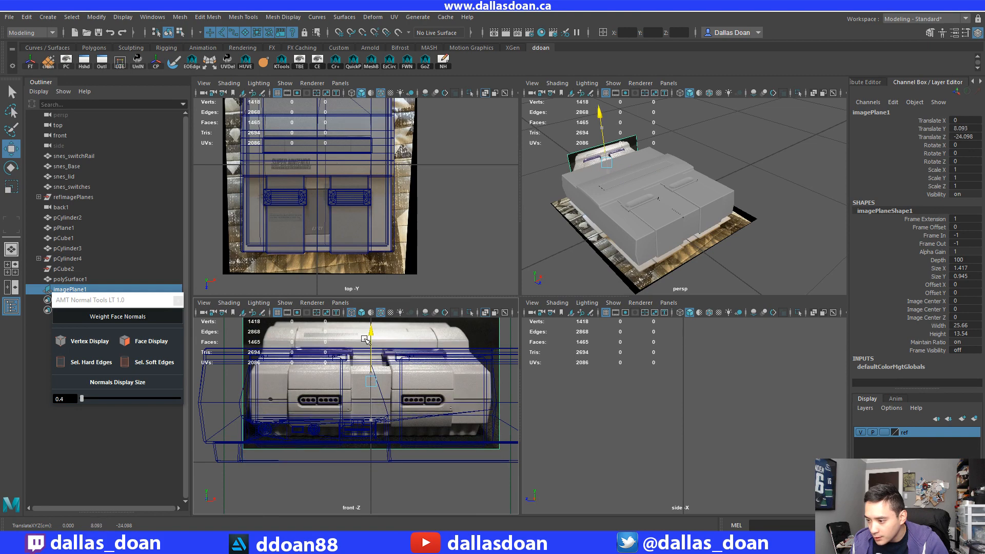
key(r)
drag(372, 382, 430, 370)
key(w)
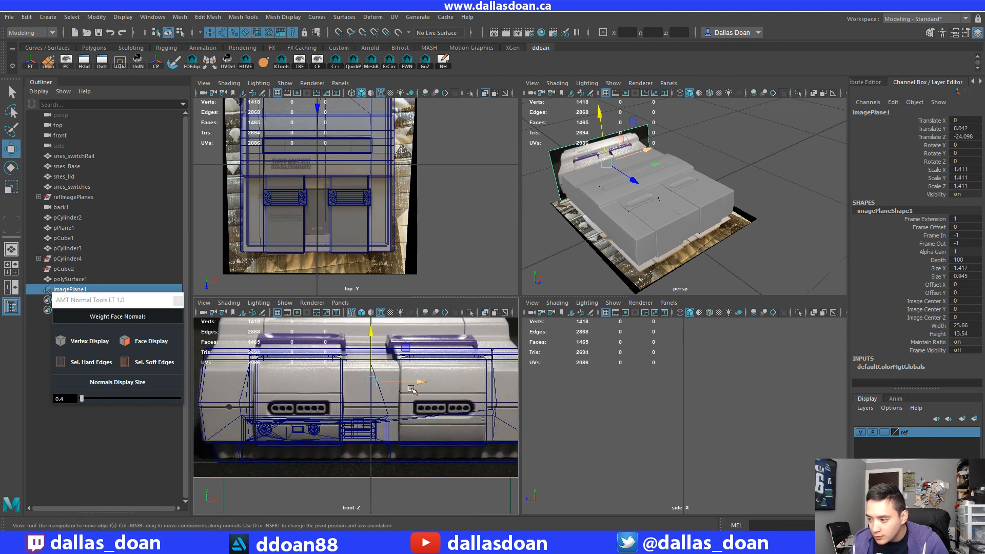
Fine-tune the front image plane against the wireframe with a uniform scale of 1.432 and Translate Y 8.348.
alt+right_drag(415, 385, 398, 389)
mouse_move(399, 388)
alt+middle_down()
mouse_move(367, 383)
mouse_move(396, 388)
alt+middle_up()
key(r)
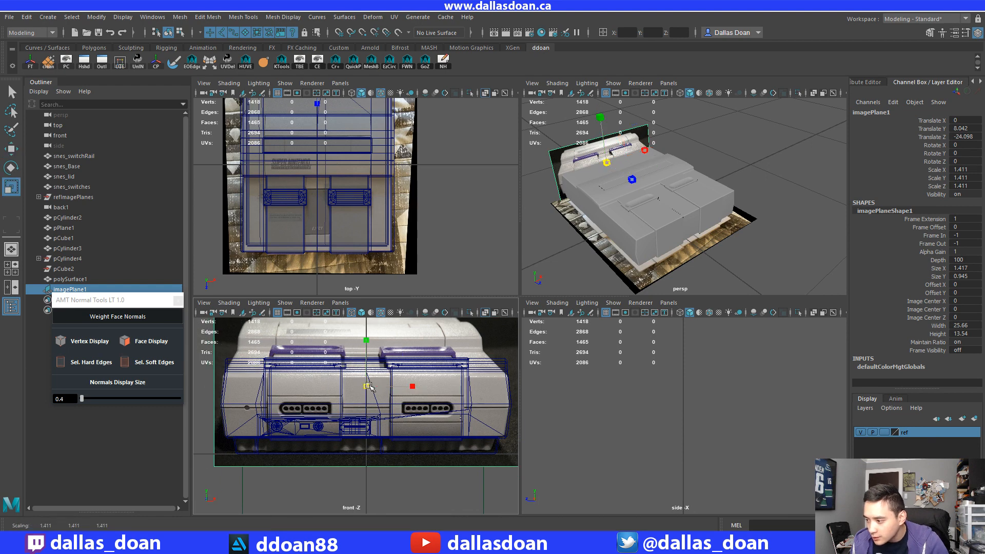
drag(367, 385, 371, 387)
key(w)
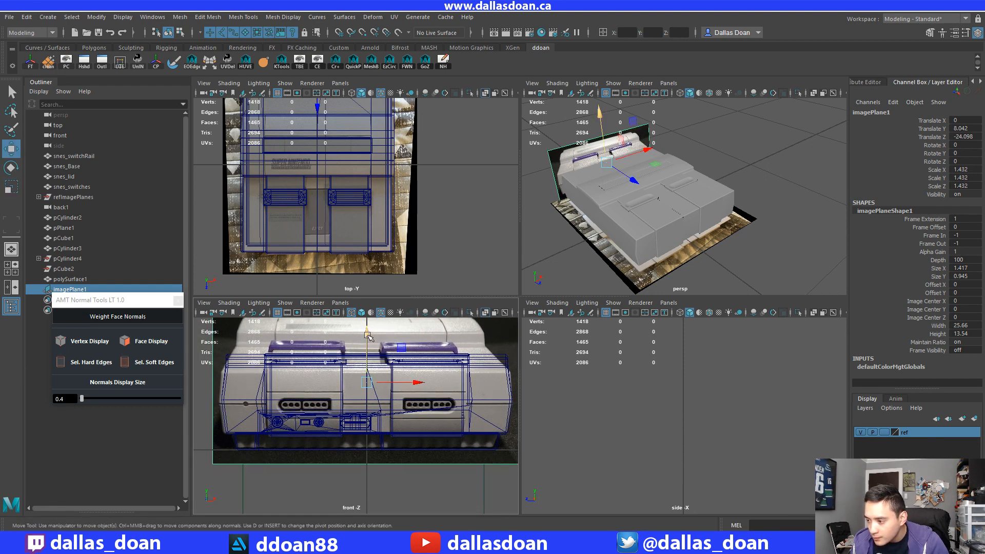
drag(367, 334, 367, 336)
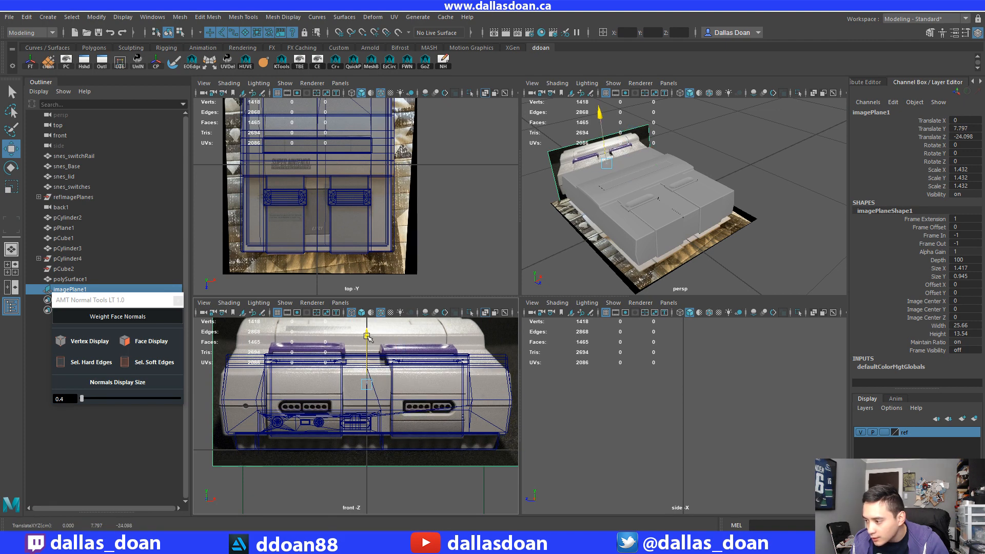
drag(366, 333, 365, 332)
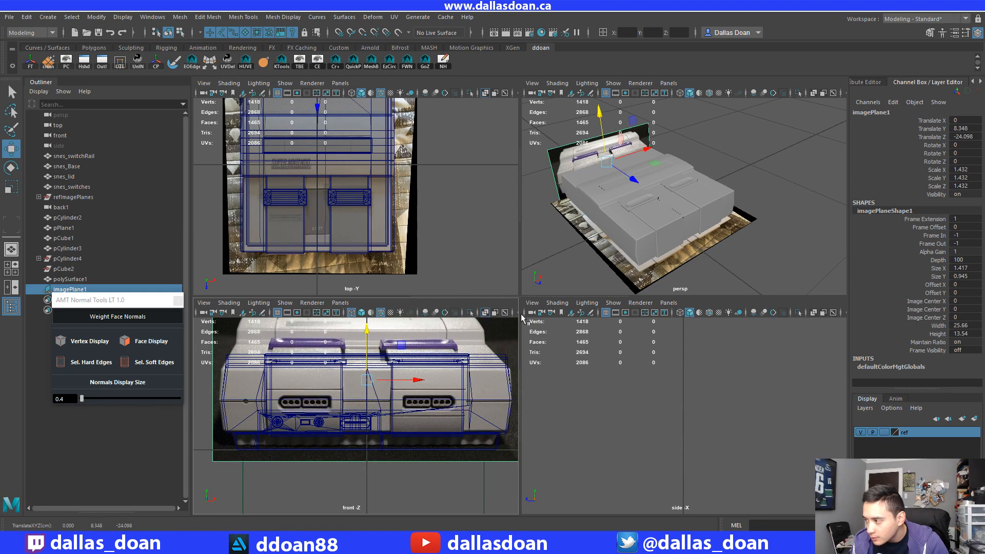
Frame the front image plane in a full-size perspective view to compare the console model with the photo.
scroll(674, 197, up, 4)
key(space)
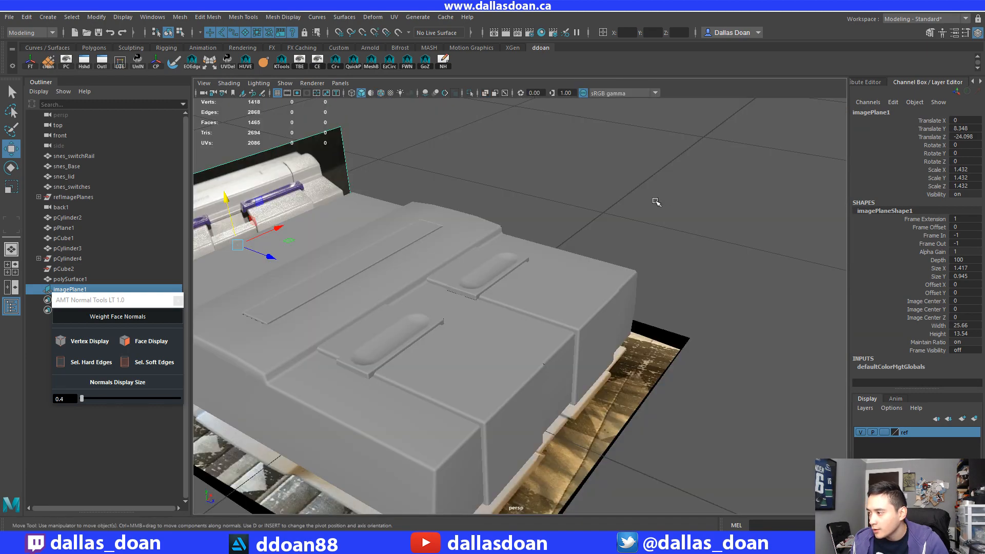
key(space)
key(f)
key(space)
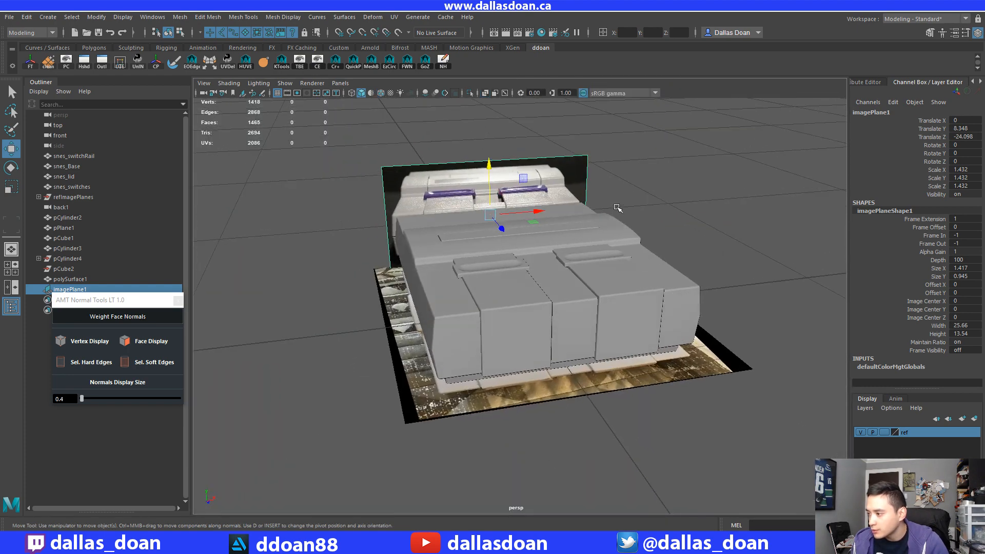
Add the selected front image plane to the ref display layer and set the layer to reference mode.
key(space)
key(space)
alt+middle_drag(516, 375, 351, 403)
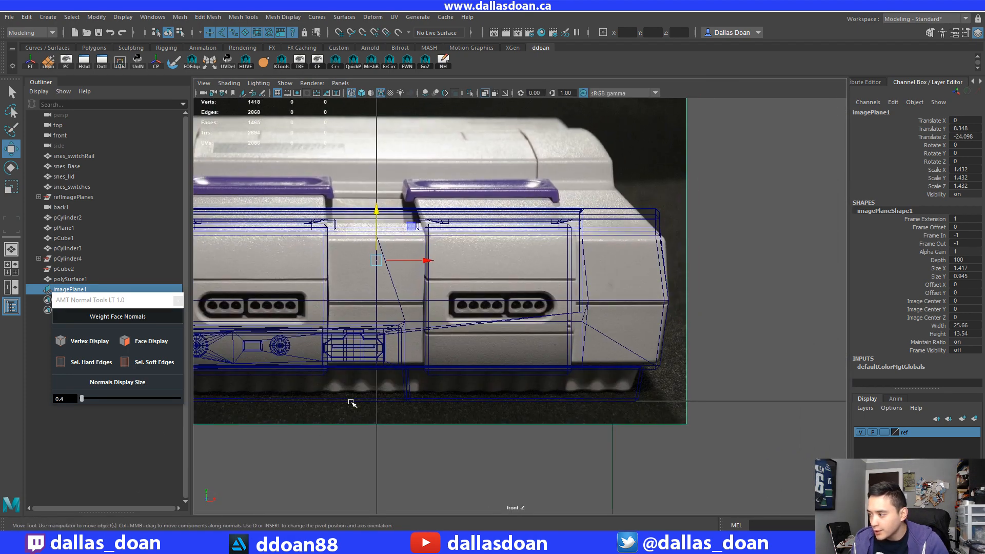
right_click(924, 439)
click(903, 334)
click(884, 433)
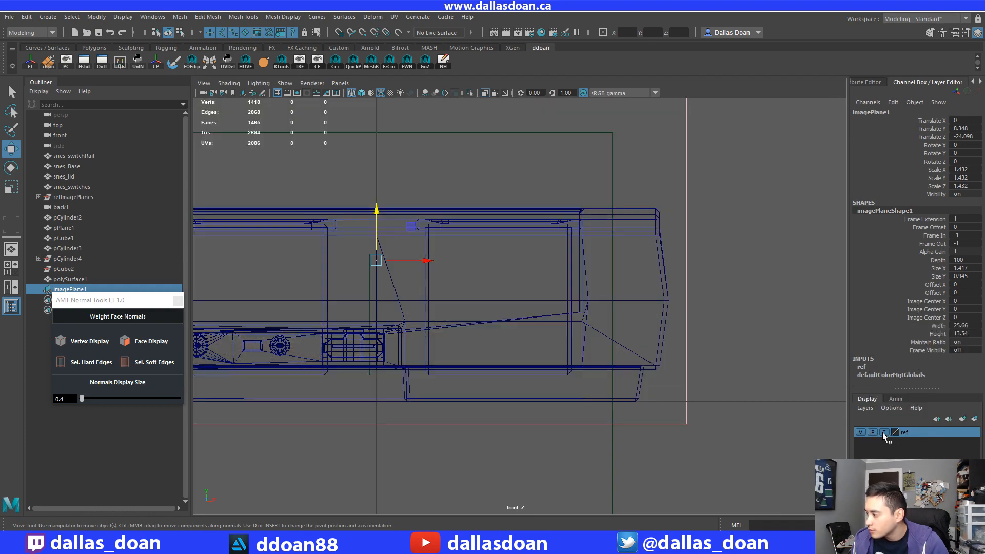
click(885, 433)
alt+middle_drag(670, 429, 630, 371)
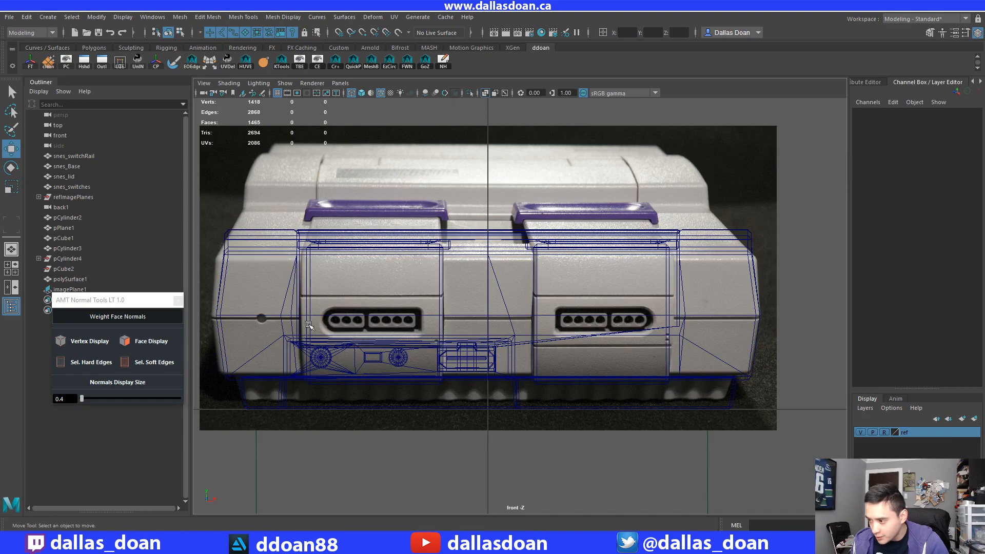
Create a polygon cylinder and rotate it 90 degrees about X so its cap faces the front.
scroll(308, 326, down, 2)
mouse_move(479, 411)
alt+middle_down()
mouse_move(479, 424)
mouse_move(474, 409)
alt+middle_up()
shift+right_click(482, 388)
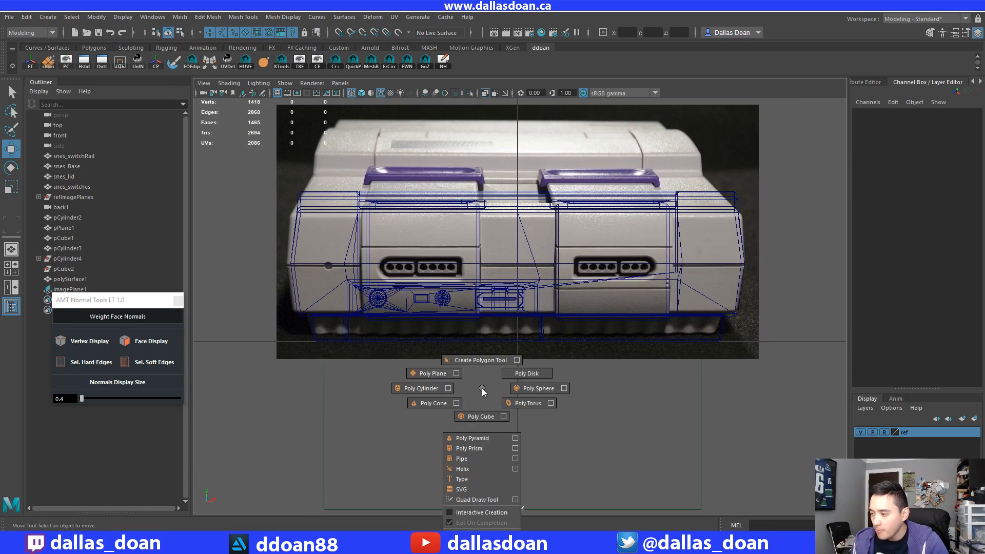
click(420, 387)
scroll(488, 367, down, 4)
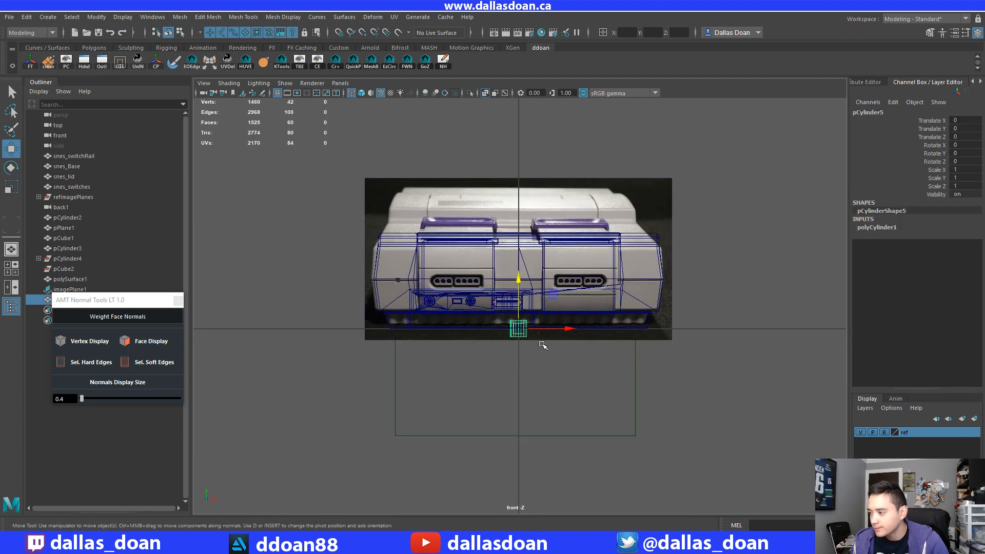
key(e)
drag(518, 312, 524, 377)
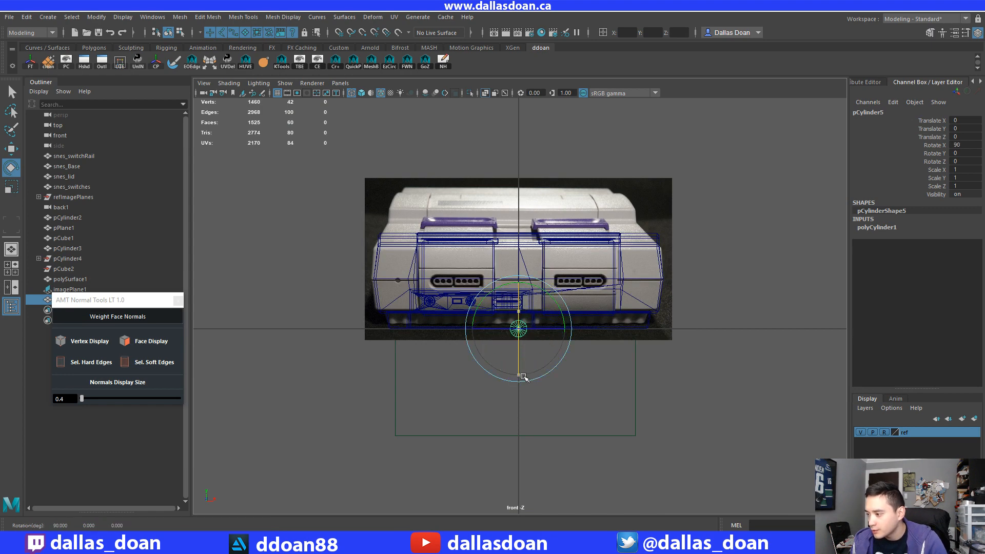
Move the cylinder to X -9.801 and about Y 5.686, over the left end of the left controller port in the reference.
key(w)
scroll(545, 359, up, 2)
scroll(524, 308, up, 2)
drag(520, 292, 507, 217)
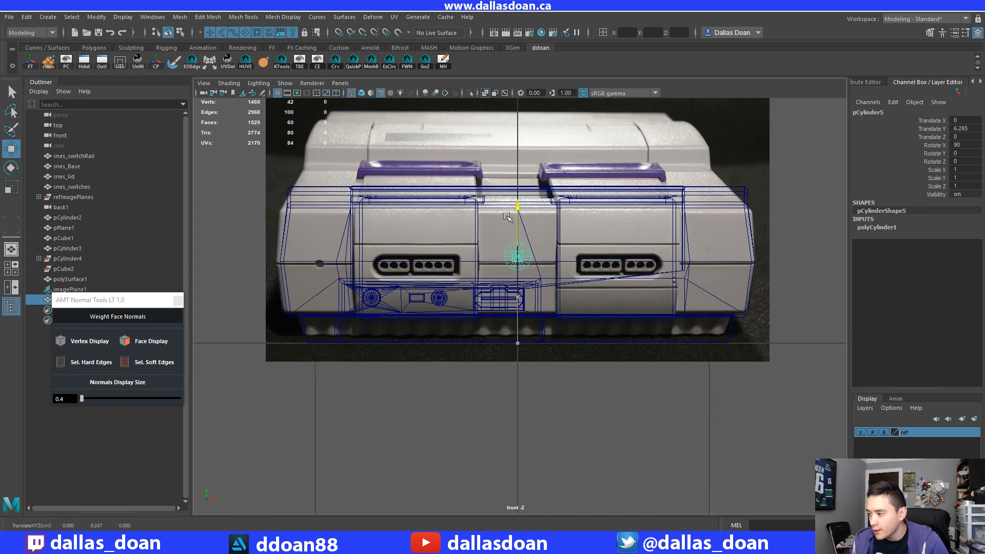
drag(565, 269, 431, 270)
key(f)
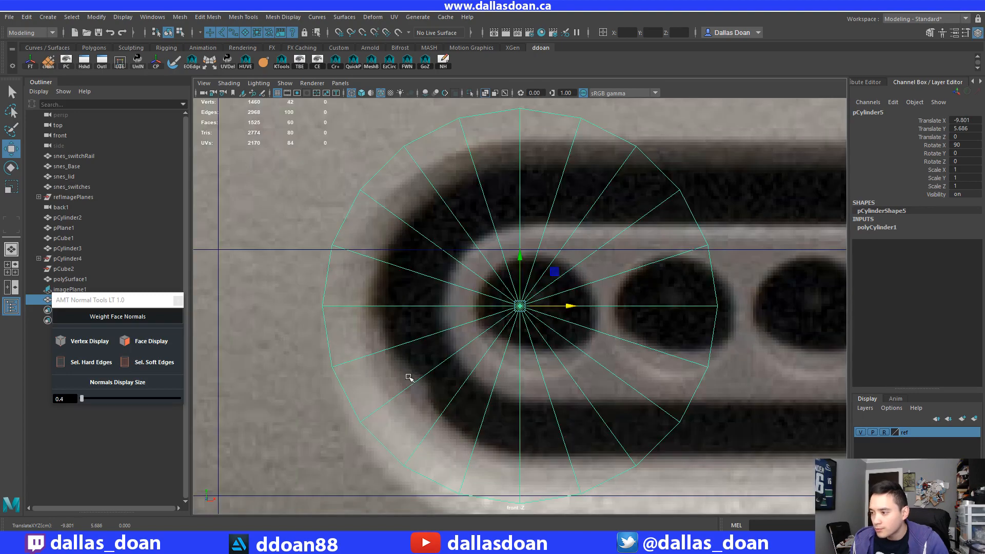
Scale the cylinder uniformly to 0.821 and lower it to Y 5.587 to match the port's rounded end.
scroll(520, 310, down, 3)
scroll(520, 310, up, 2)
key(r)
mouse_move(520, 308)
mouse_down()
mouse_move(504, 314)
mouse_move(523, 304)
mouse_up()
key(w)
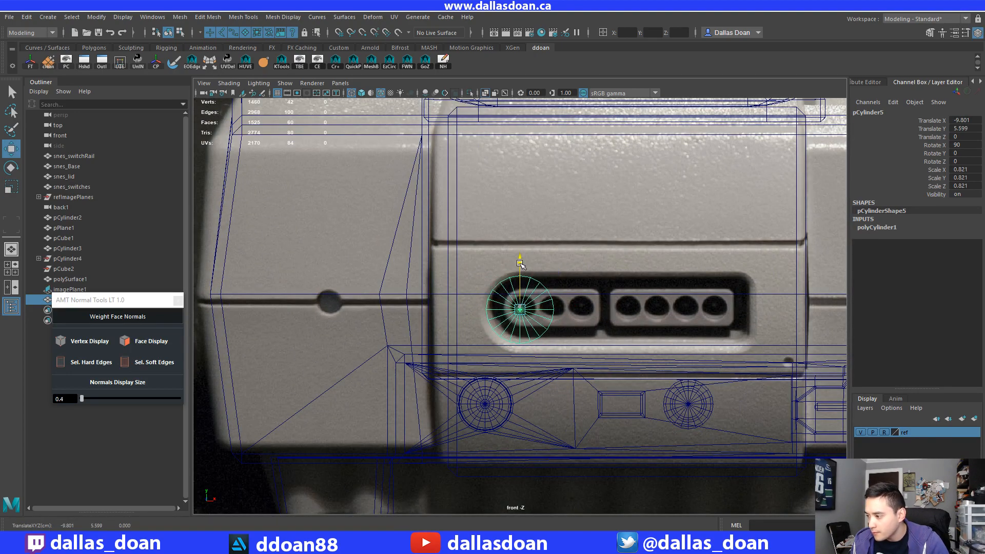
alt+middle_drag(544, 321, 482, 338)
scroll(464, 328, down, 3)
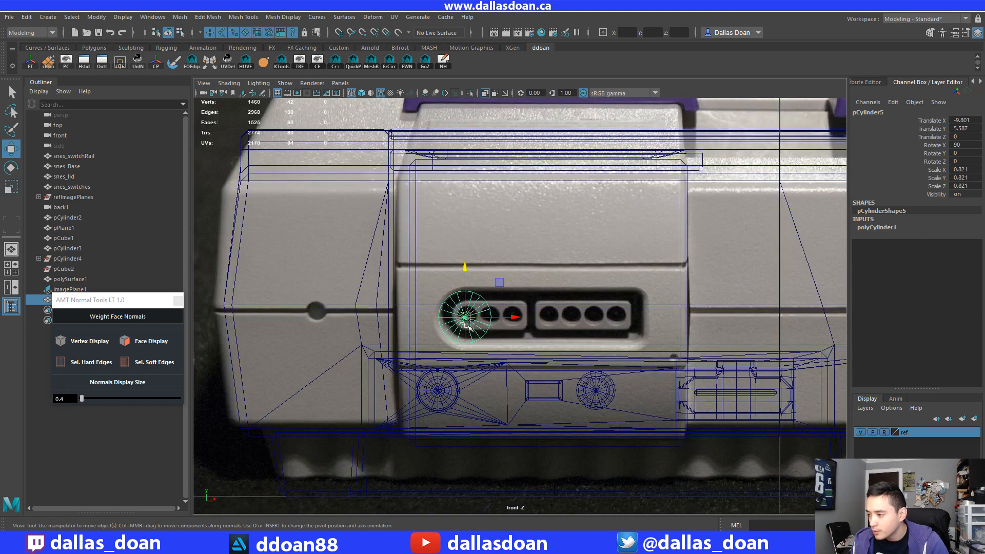
Move the cylinder along Z to 22.505, in front of the console's front face.
key(space)
alt+drag(637, 205, 761, 254)
key(f)
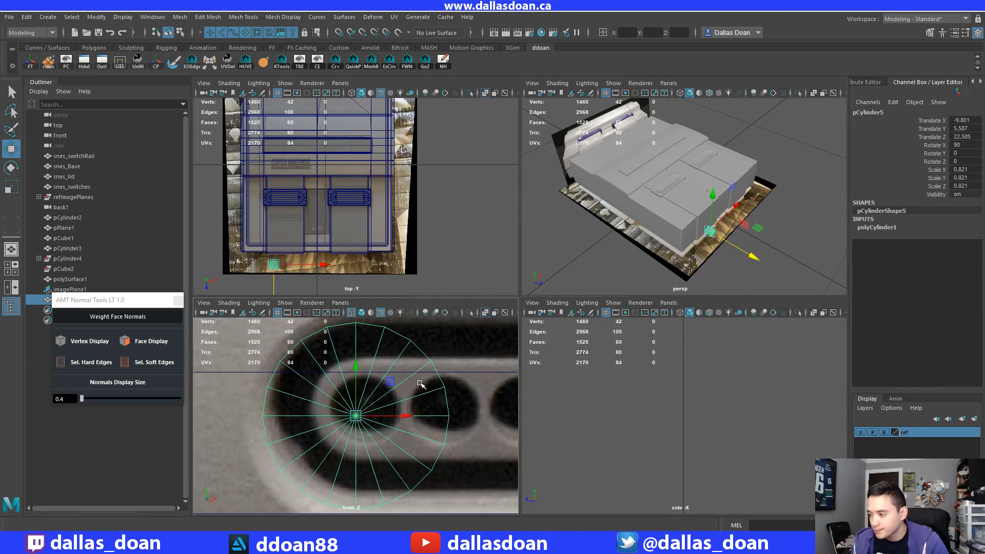
key(space)
scroll(468, 356, down, 5)
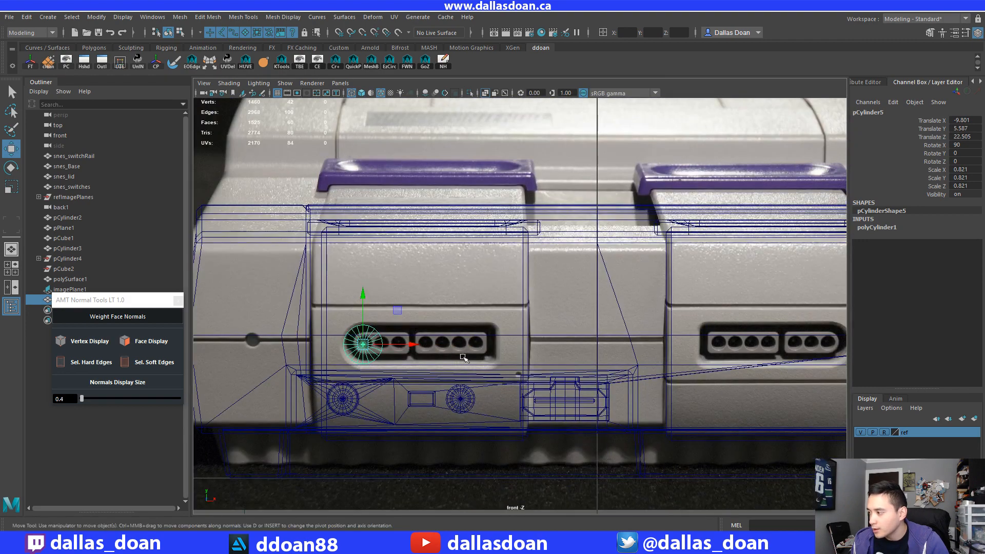
Close the AMT Normal Tools window and hide the Outliner in the four-view layout.
key(space)
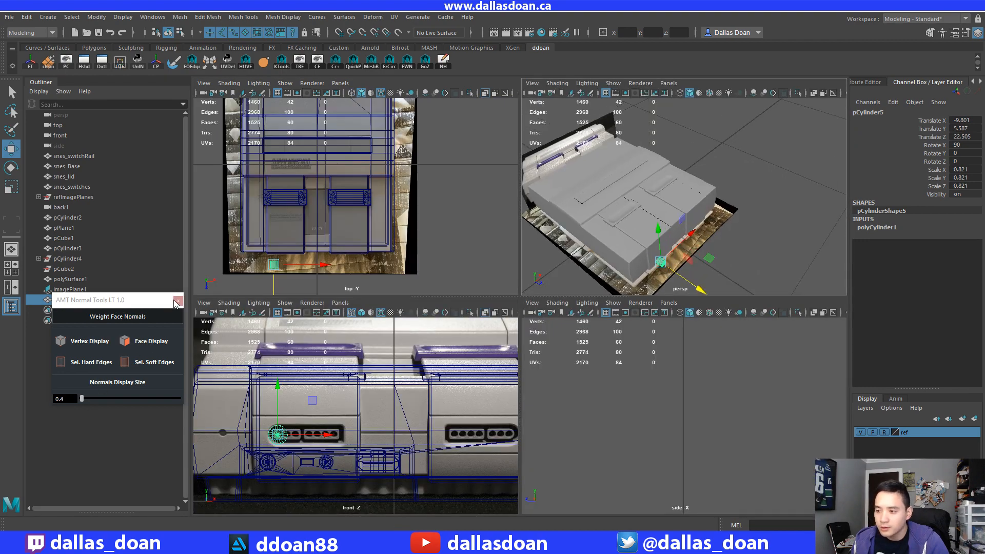
click(177, 300)
click(12, 306)
Push the cylinder back to Z 19.744 so it partly sinks into the console's front panel.
scroll(667, 169, up, 5)
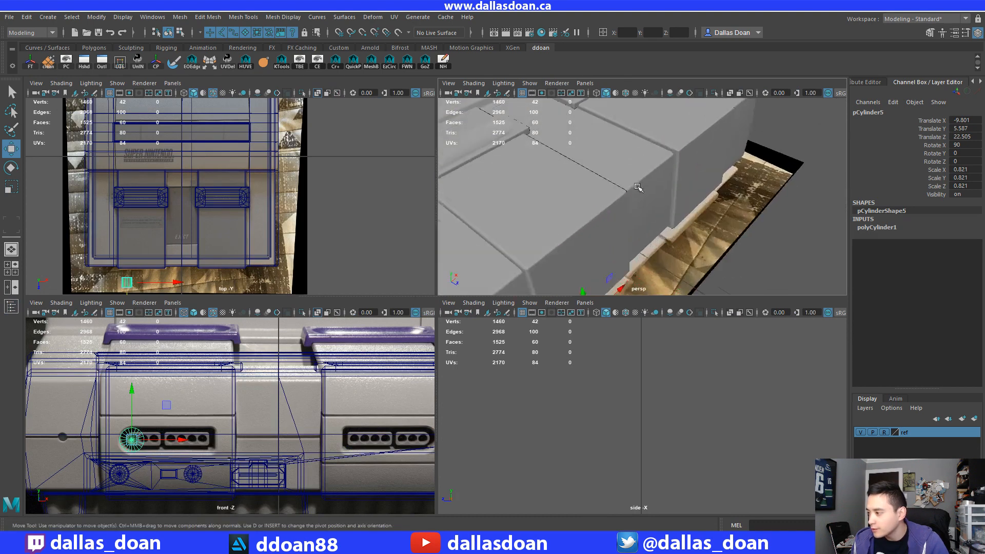
alt+drag(638, 187, 673, 264)
scroll(672, 263, down, 5)
alt+drag(673, 263, 619, 195)
scroll(666, 222, up, 3)
scroll(659, 196, up, 5)
scroll(658, 196, up, 4)
alt+middle_drag(641, 189, 618, 189)
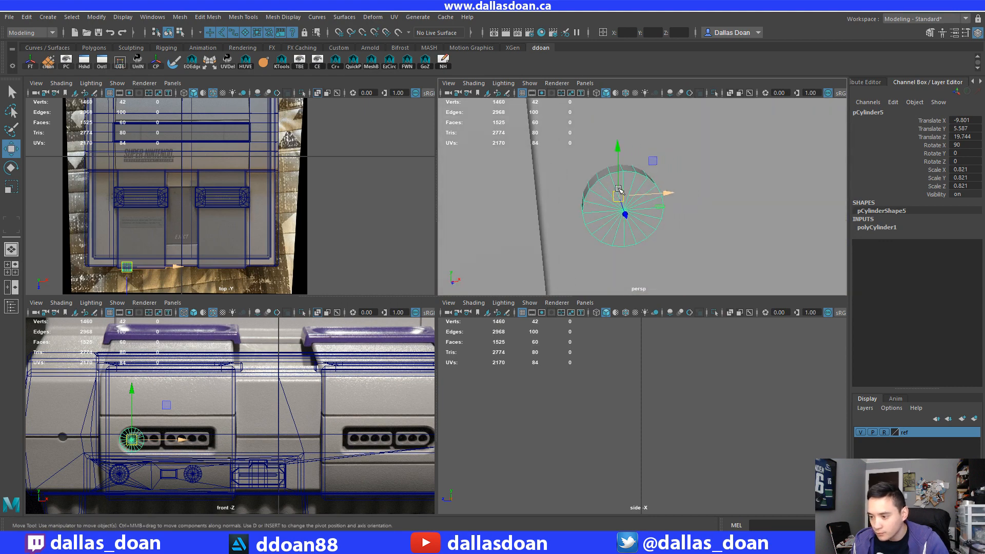
Select the faces of the cylinder's right half and try stretching them across the controller port.
scroll(682, 188, down, 1)
alt+drag(681, 188, 642, 184)
scroll(645, 186, up, 1)
right_drag(636, 168, 637, 186)
scroll(661, 171, down, 4)
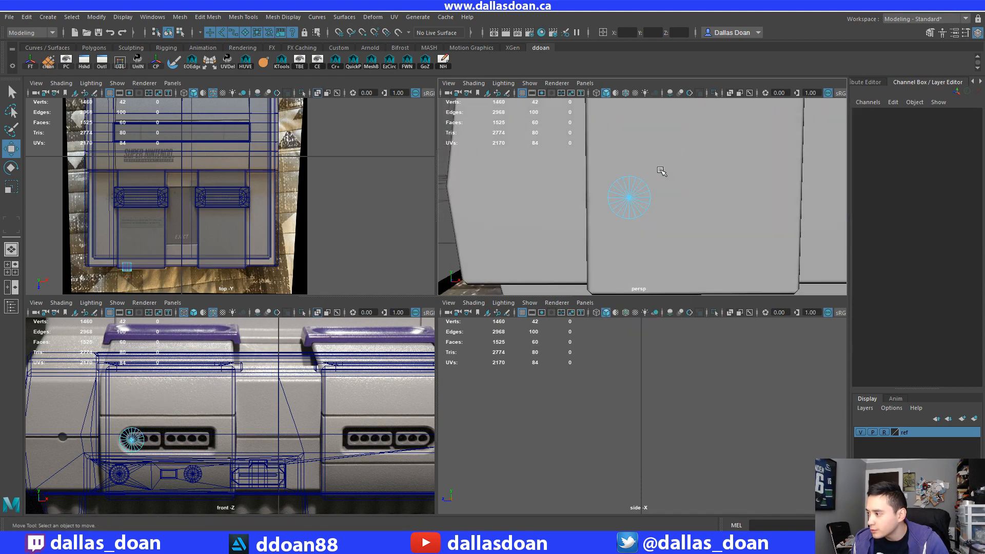
drag(633, 258, 633, 258)
scroll(660, 227, down, 3)
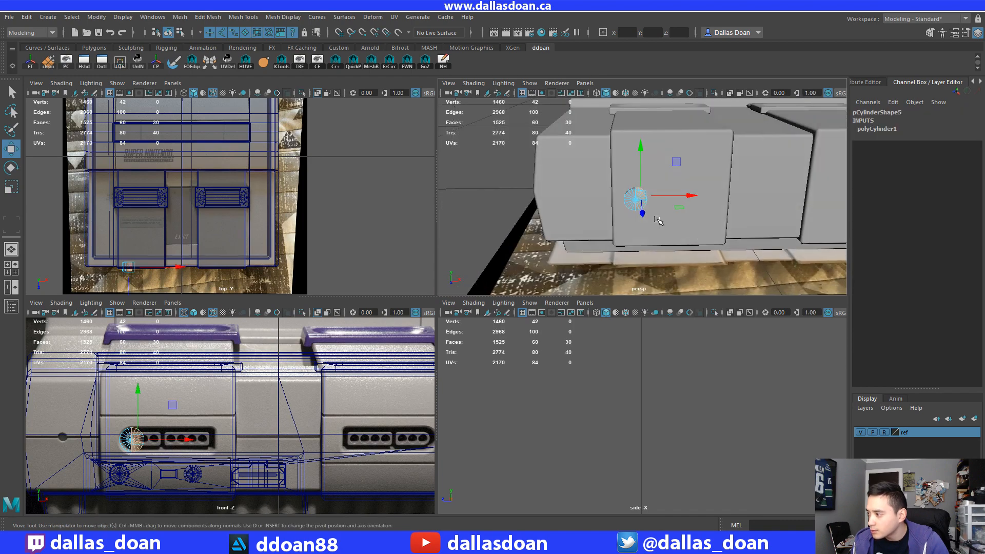
scroll(242, 369, up, 3)
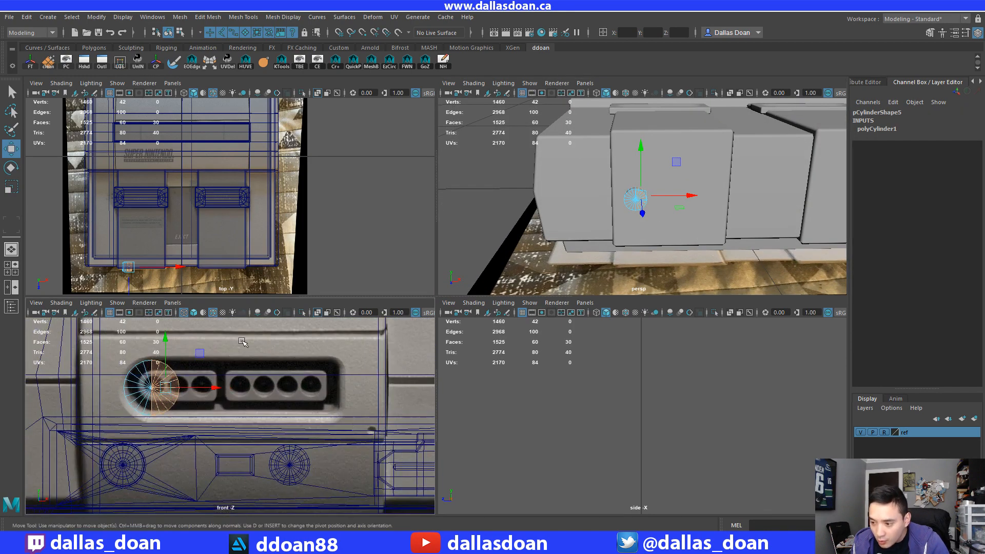
drag(155, 450, 156, 450)
scroll(228, 409, down, 5)
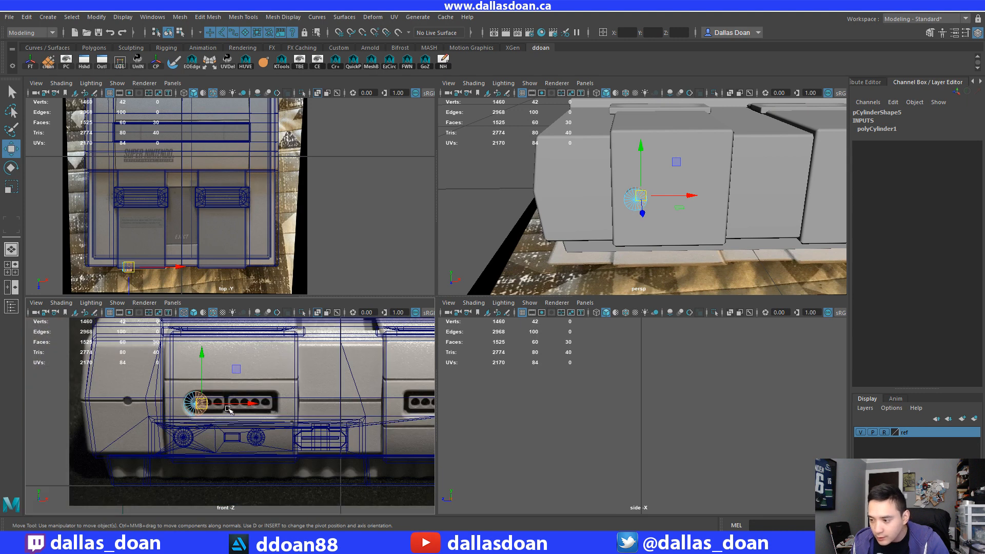
drag(245, 404, 326, 405)
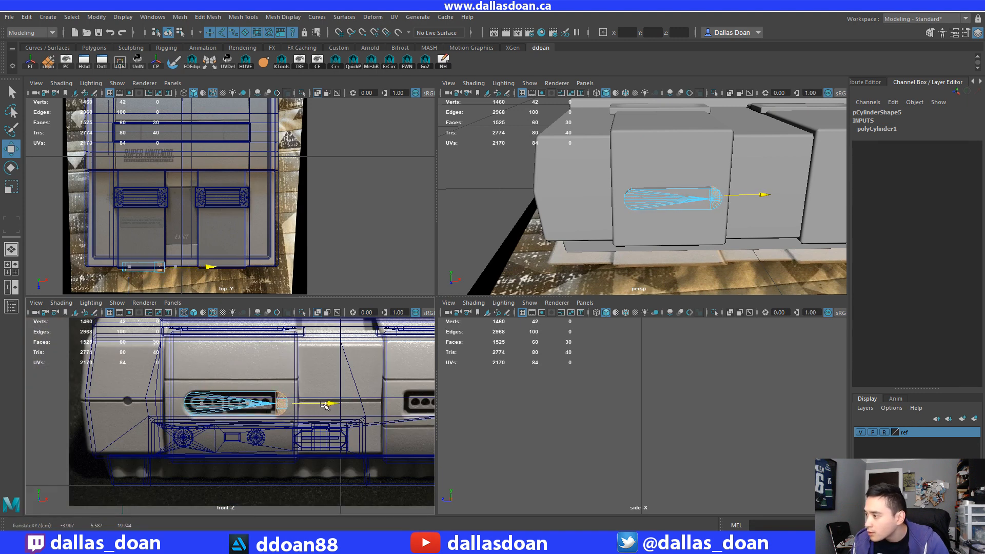
key(ctrl+z)
Delete the selected right half of the cylinder.
key(f)
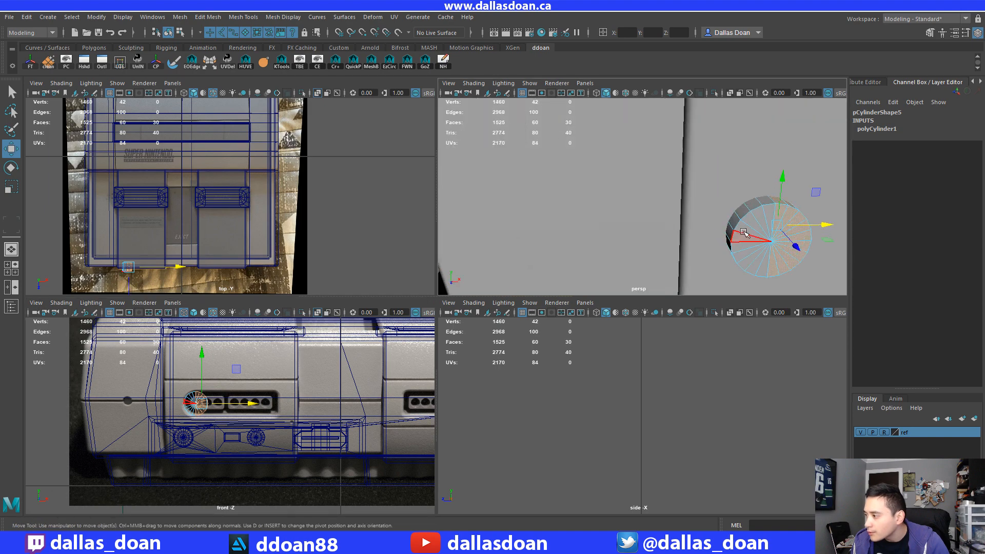
alt+middle_drag(711, 223, 682, 221)
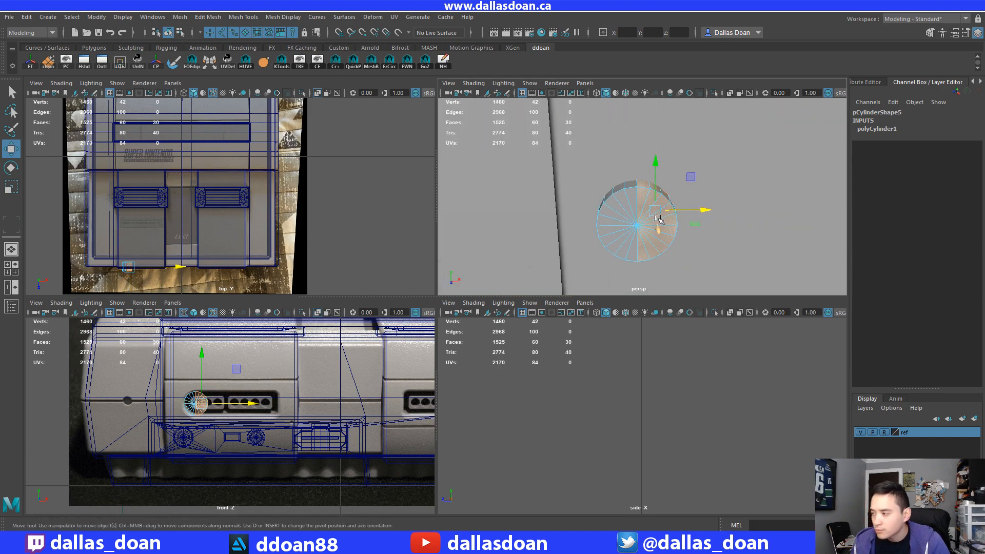
key(Delete)
Select the open edges along the half cylinder's cut side.
right_drag(636, 210, 636, 169)
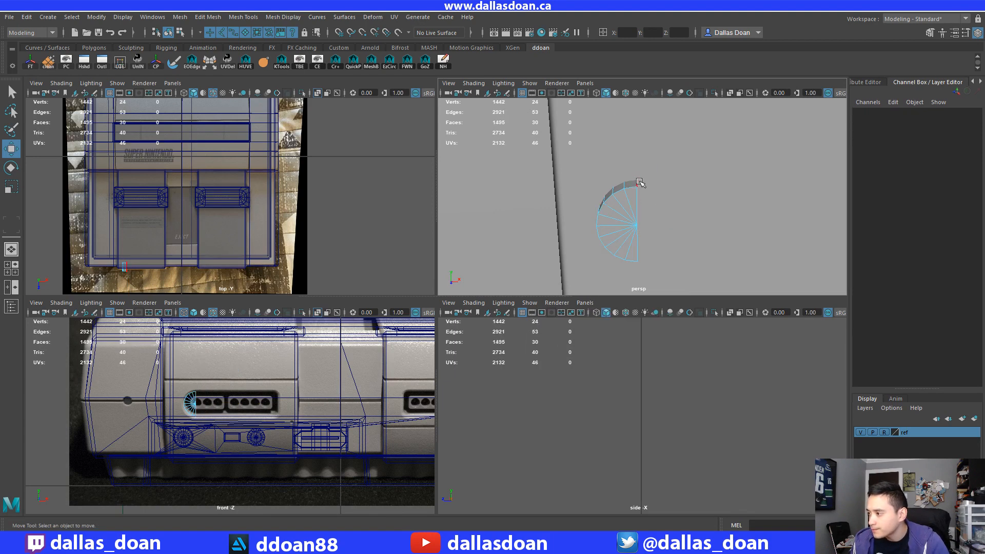
click(638, 187)
drag(638, 200, 674, 246)
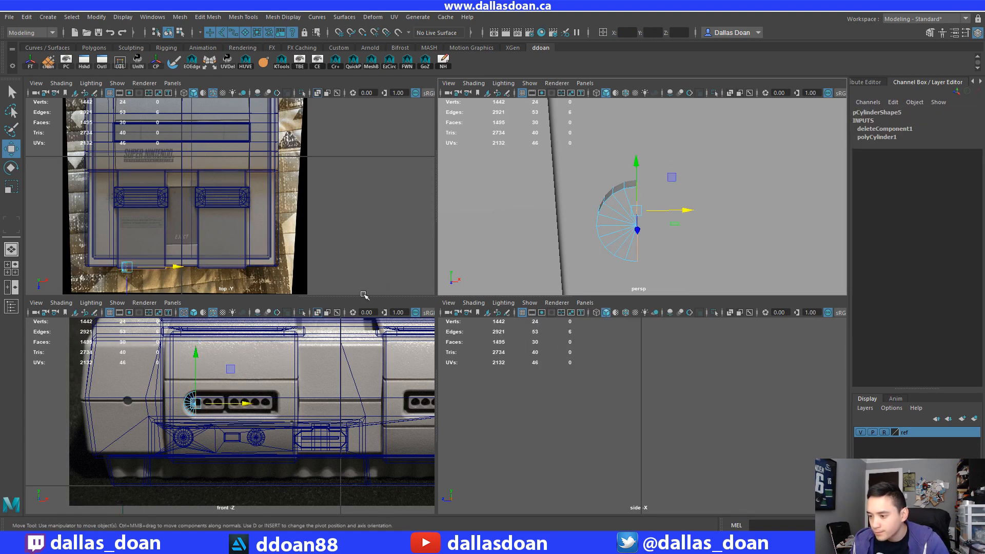
Try to move the cut-side edges directly to the right end of the controller port, and undo the move.
drag(243, 404, 322, 406)
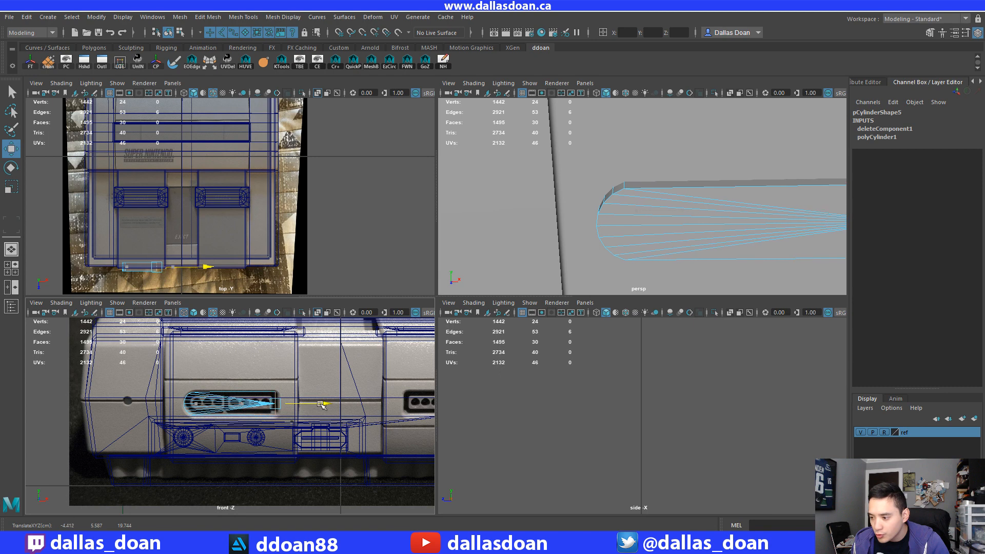
alt+right_drag(729, 185, 589, 167)
alt+drag(589, 166, 558, 188)
key(ctrl+z)
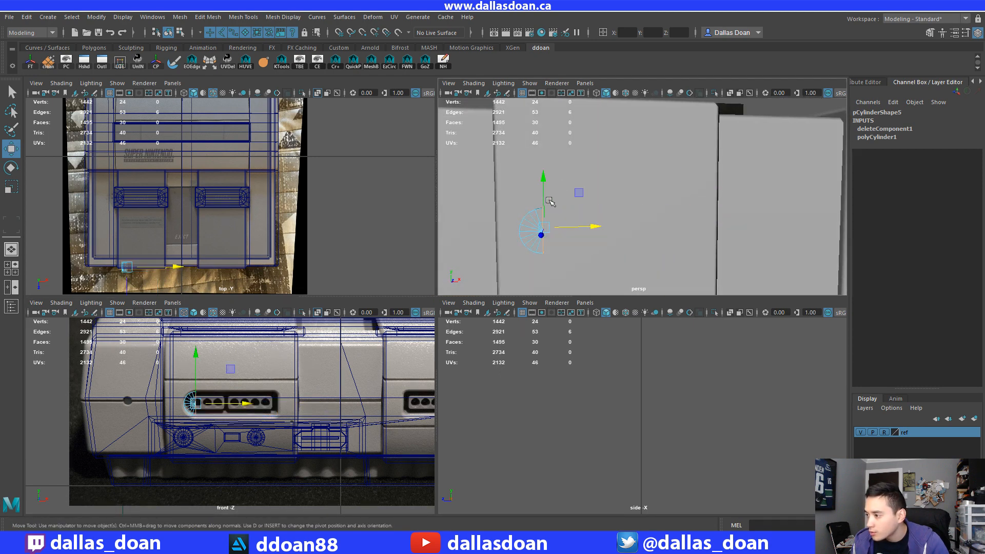
Extrude the cut-side edges along X to the right end of the controller port in the reference.
alt+right_drag(551, 201, 498, 246)
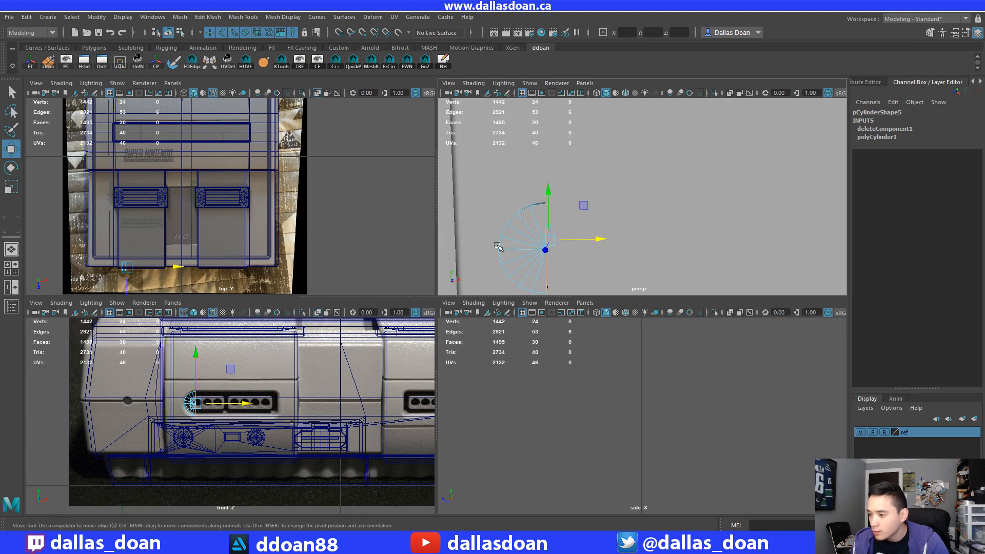
shift+right_drag(238, 383, 241, 411)
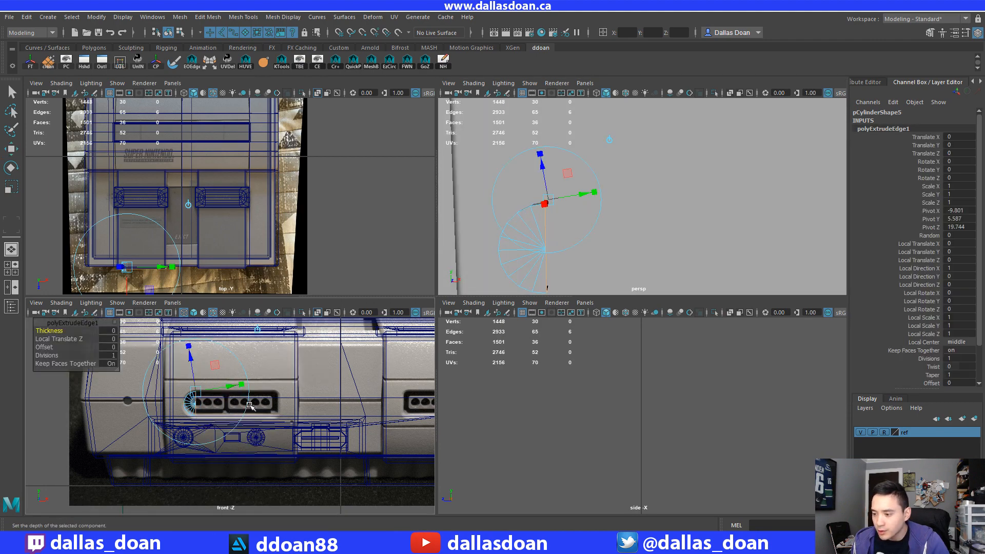
key(w)
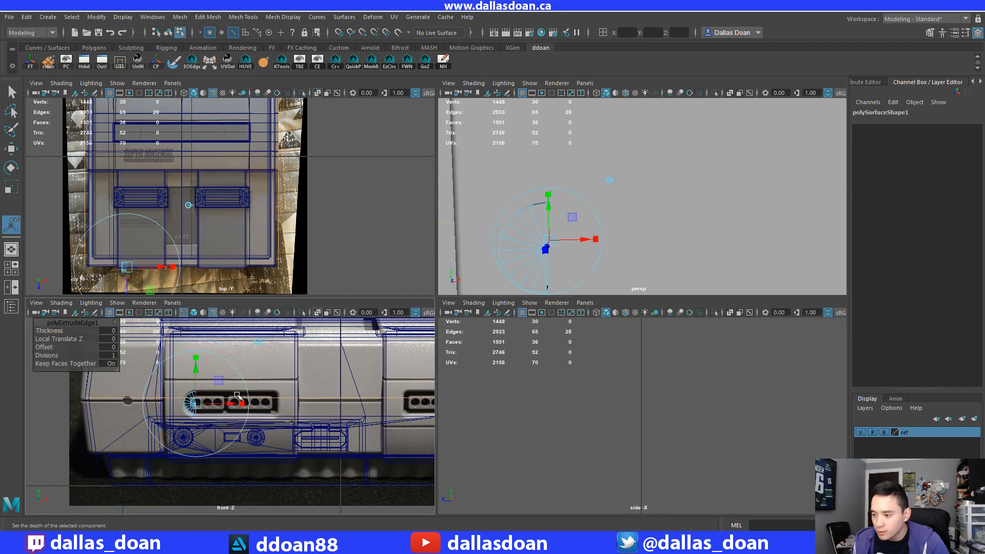
drag(235, 405, 311, 408)
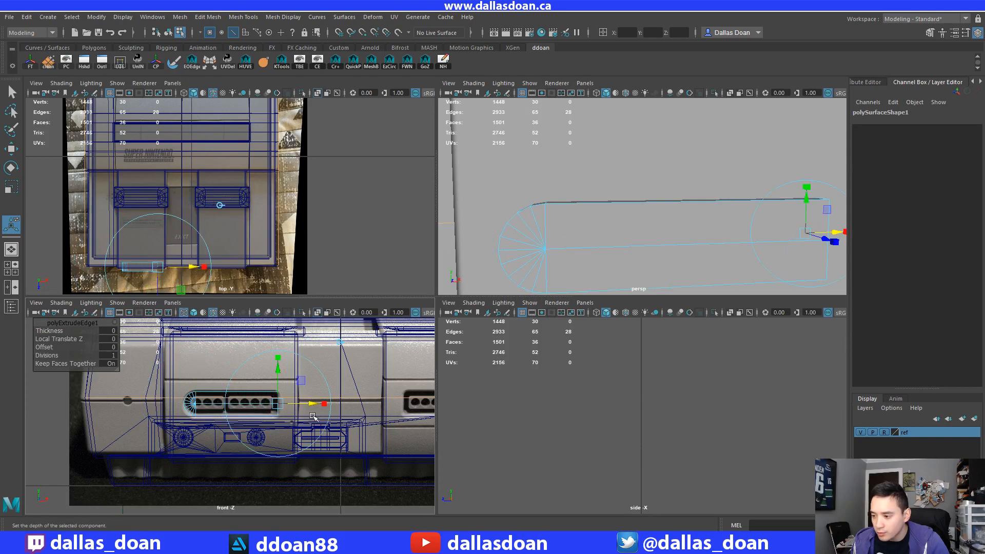
Return to object mode with the extended half cylinder selected and delete its construction history.
alt+drag(837, 162, 652, 211)
key(w)
click(584, 220)
right_drag(655, 200, 646, 261)
scroll(648, 261, up, 2)
key(alt+shift+d)
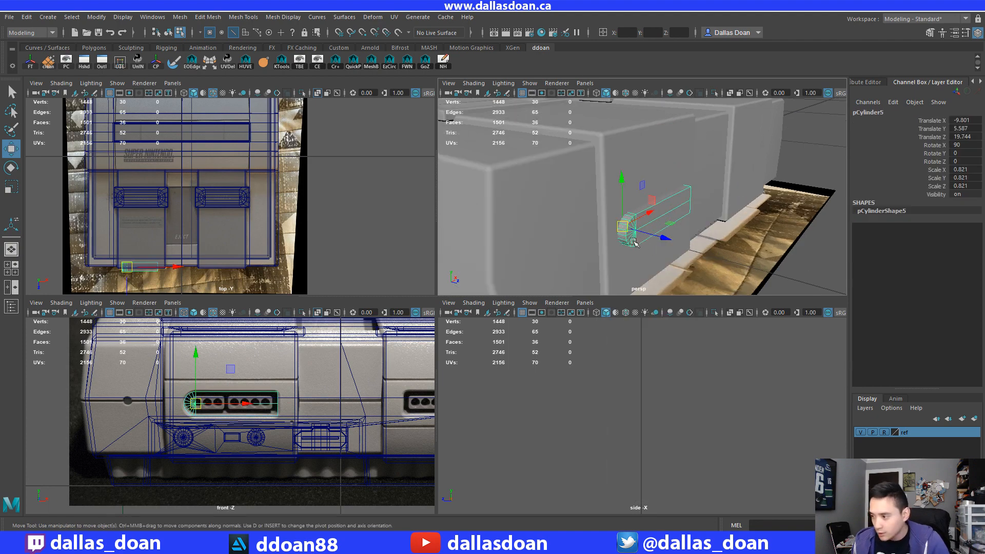
Open the CREASE+ tool window over the enlarged perspective view and place it beside the model.
alt+drag(631, 226, 649, 195)
key(space)
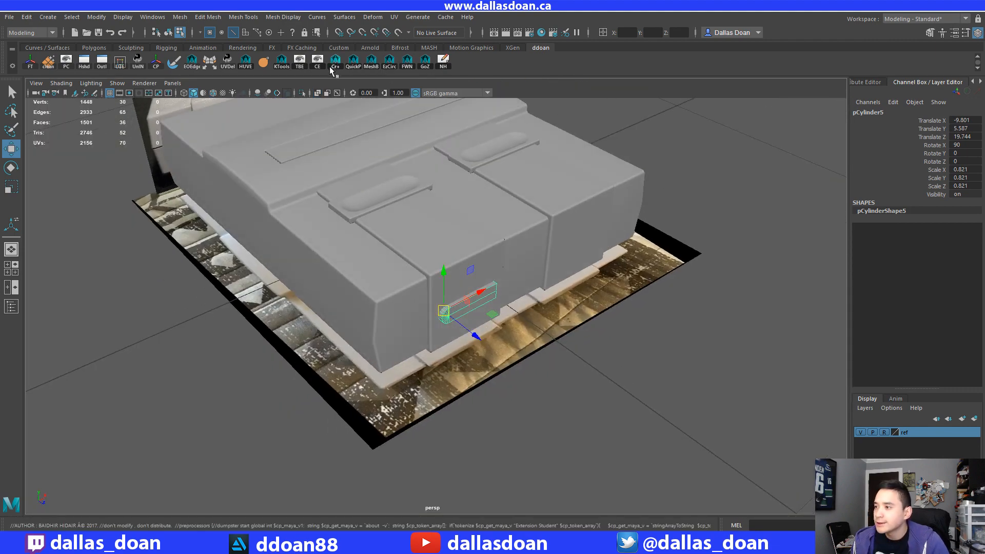
drag(119, 184, 100, 164)
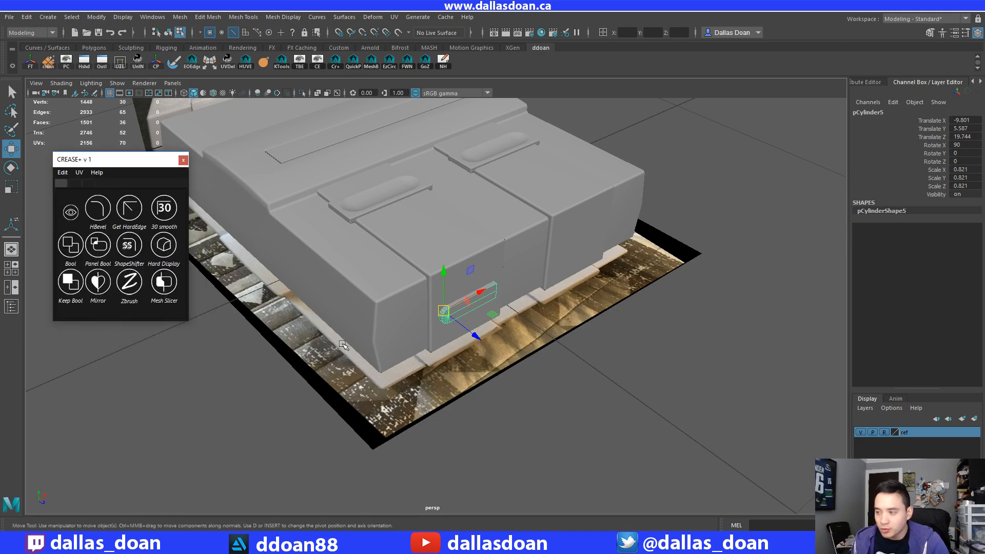
Select the front panel body and the slot-shaped cutter in object mode and apply a CREASE+ Bool difference.
alt+drag(359, 211, 453, 198)
click(453, 199)
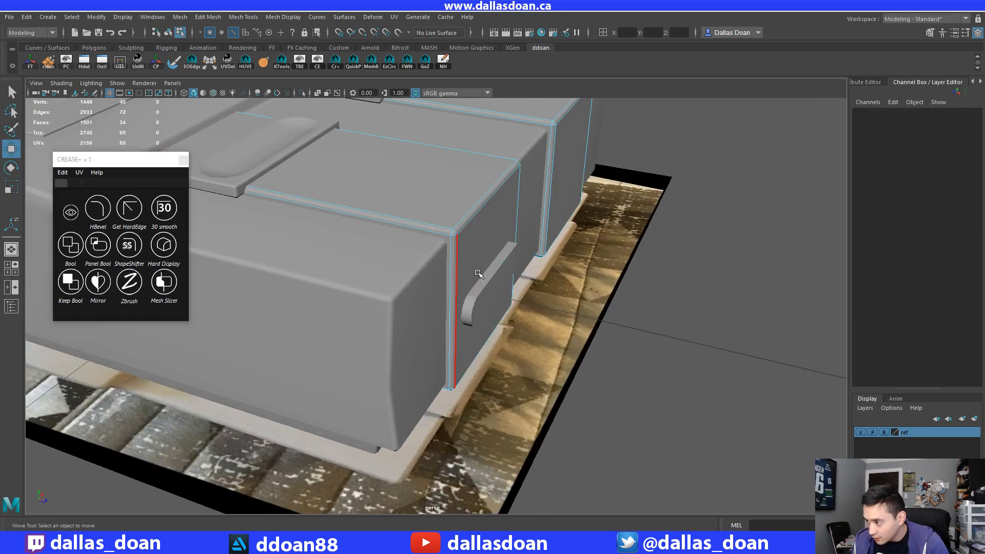
alt+drag(461, 266, 482, 302)
key(F8)
click(507, 286)
click(71, 246)
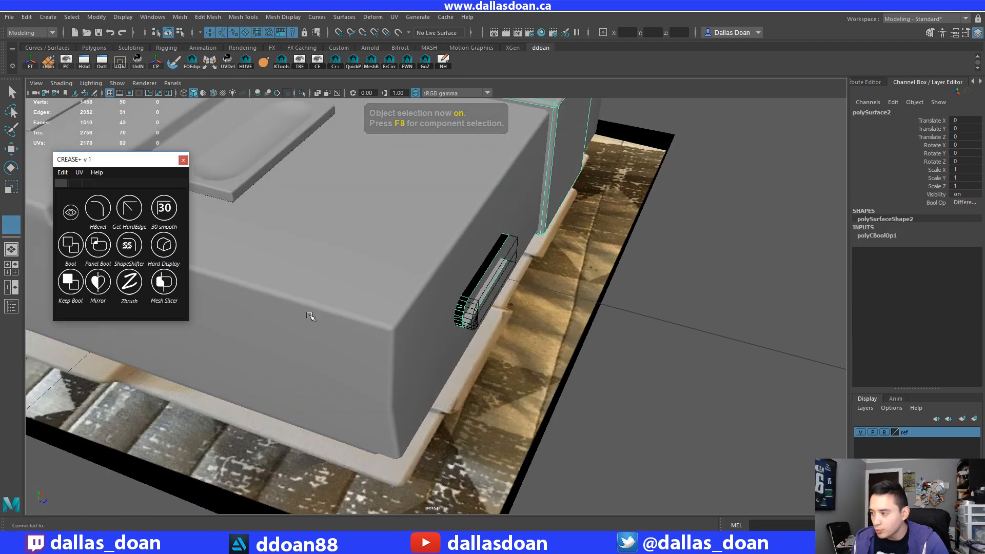
Try the Union, Intersection and Difference operations on the controller port Boolean, and undo the operation changes.
alt+drag(665, 348, 639, 328)
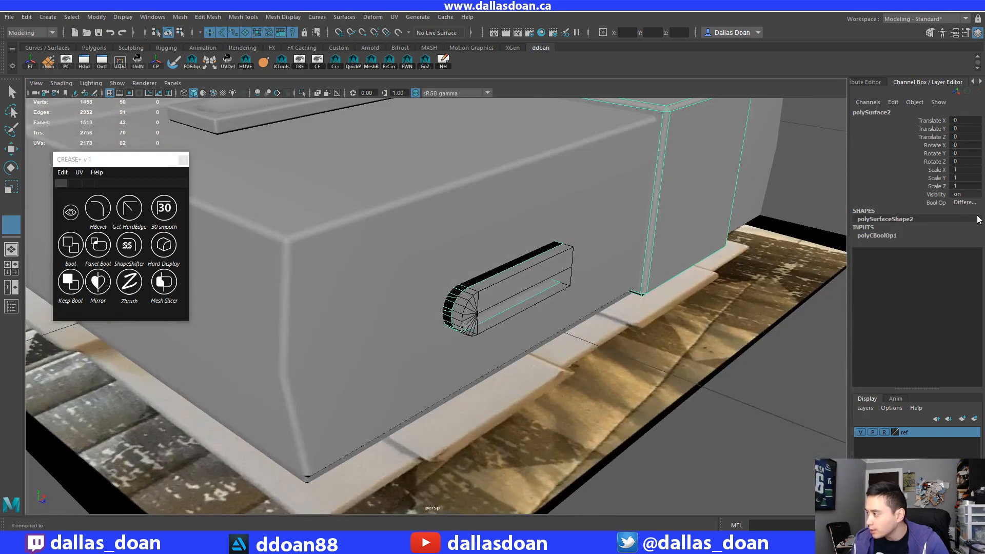
click(974, 203)
click(951, 212)
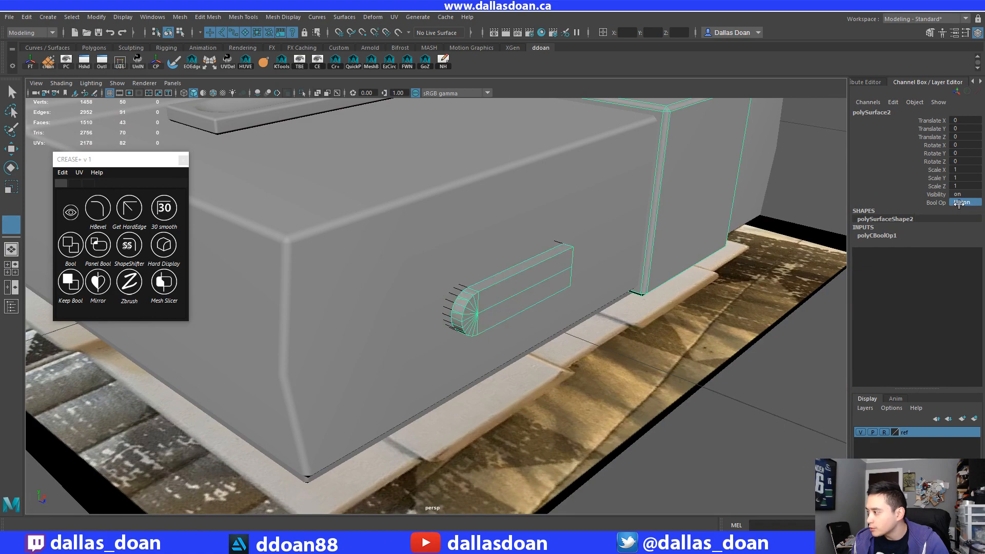
click(958, 202)
click(953, 230)
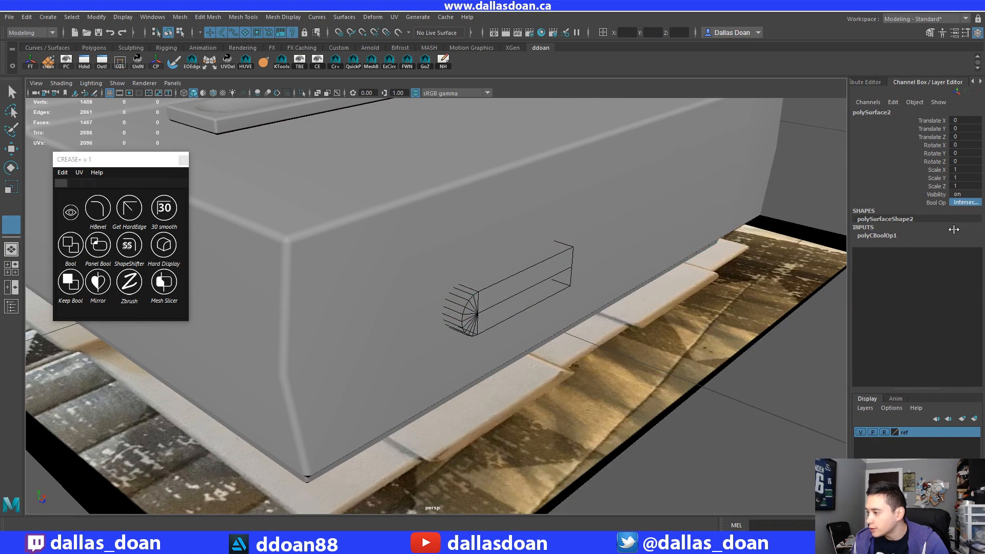
click(964, 202)
click(954, 221)
alt+drag(590, 241, 554, 294)
key(ctrl+z)
key(ctrl+z)
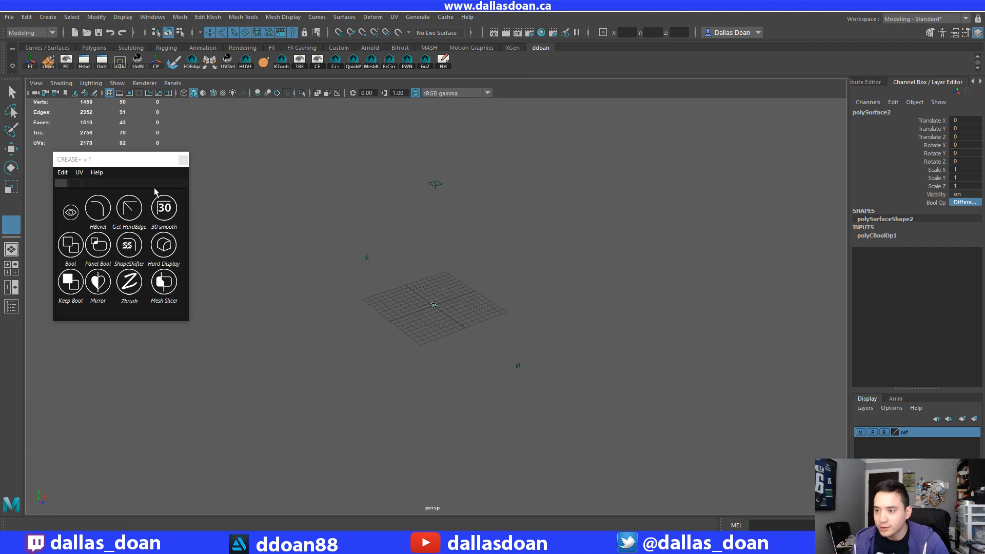
Frame the console model in the perspective view again with the slot-shaped cutter in sight.
alt+drag(215, 180, 272, 203)
drag(428, 254, 592, 413)
key(w)
key(f)
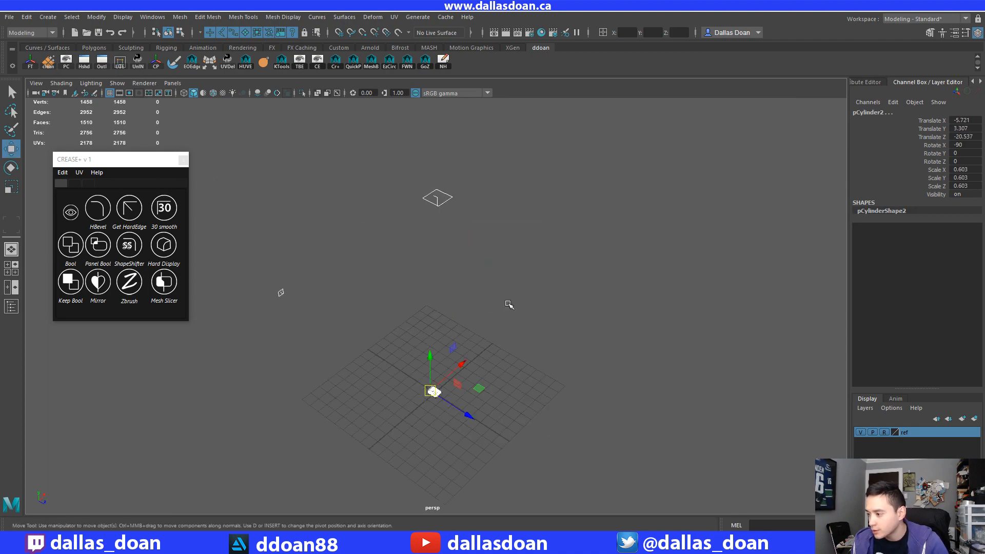
drag(485, 351, 319, 448)
key(f)
alt+drag(446, 411, 435, 359)
click(719, 246)
alt+right_drag(554, 334, 611, 342)
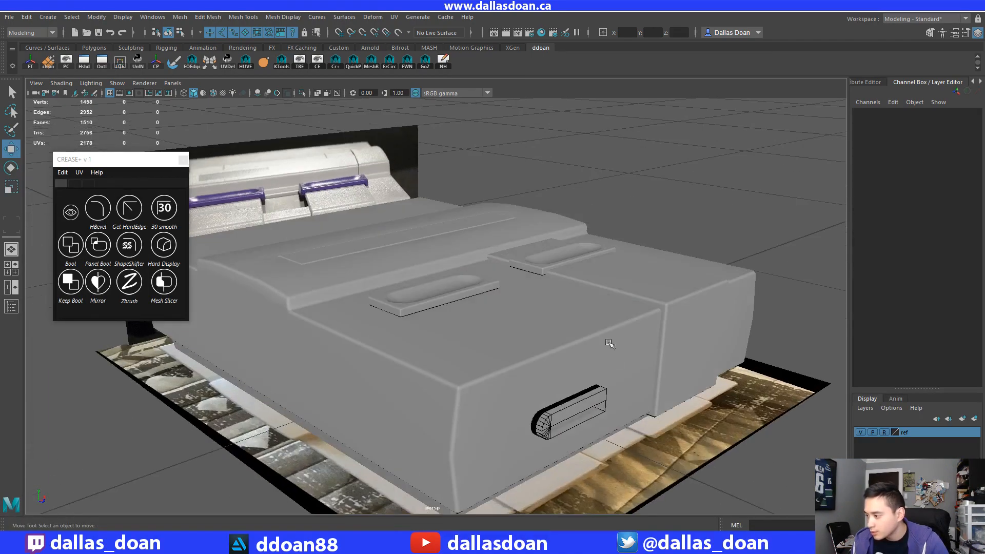
Examine the Boolean result and its slot-shaped cutter up close on the console's front.
alt+drag(611, 343, 587, 339)
alt+right_drag(497, 329, 537, 315)
alt+drag(537, 316, 539, 302)
alt+right_drag(539, 302, 559, 319)
click(548, 331)
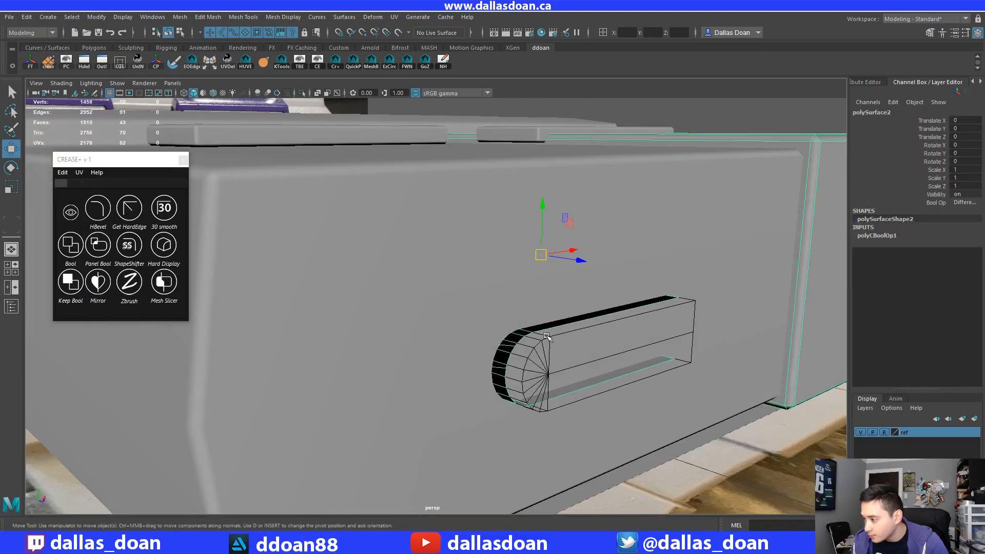
drag(591, 300, 680, 313)
key(ctrl+z)
alt+right_drag(680, 313, 679, 288)
alt+drag(679, 288, 676, 289)
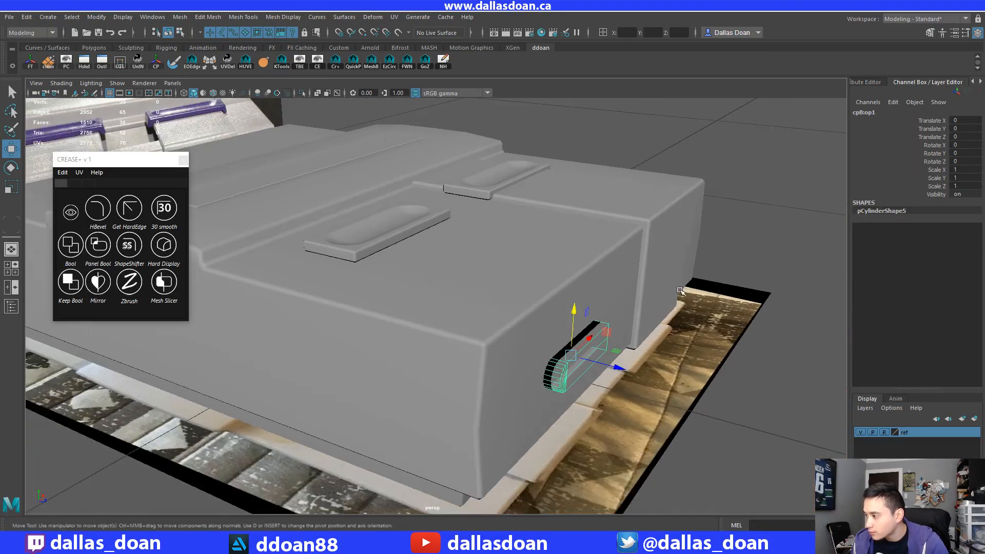
Undo the Boolean difference between the front panel body and the slot-shaped cutter.
click(676, 289)
ctrl+click(675, 289)
key(ctrl+shift+a)
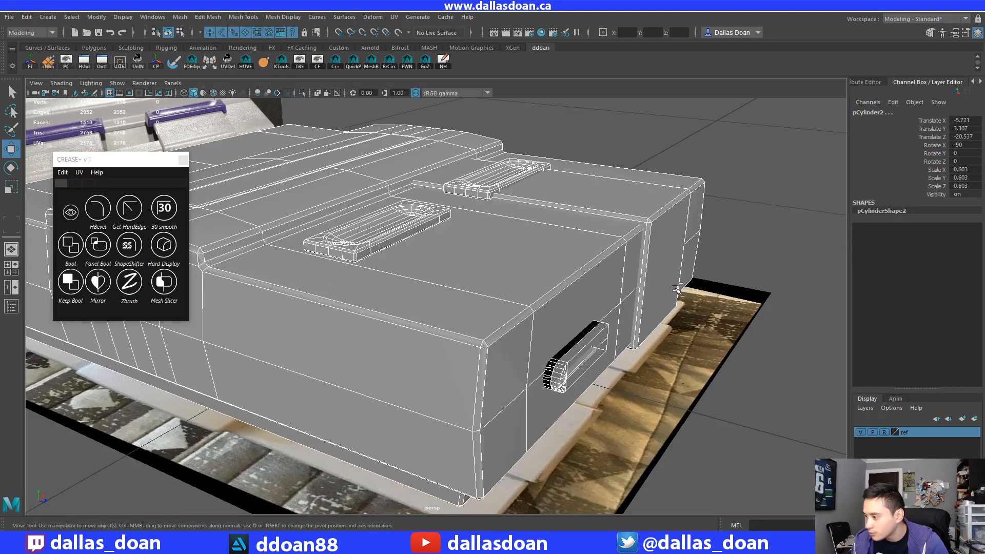
key(ctrl+z)
key(ctrl+z)
Select the switch rail body and examine both of its front sections around the controller port.
alt+drag(676, 289, 724, 259)
click(724, 260)
click(680, 266)
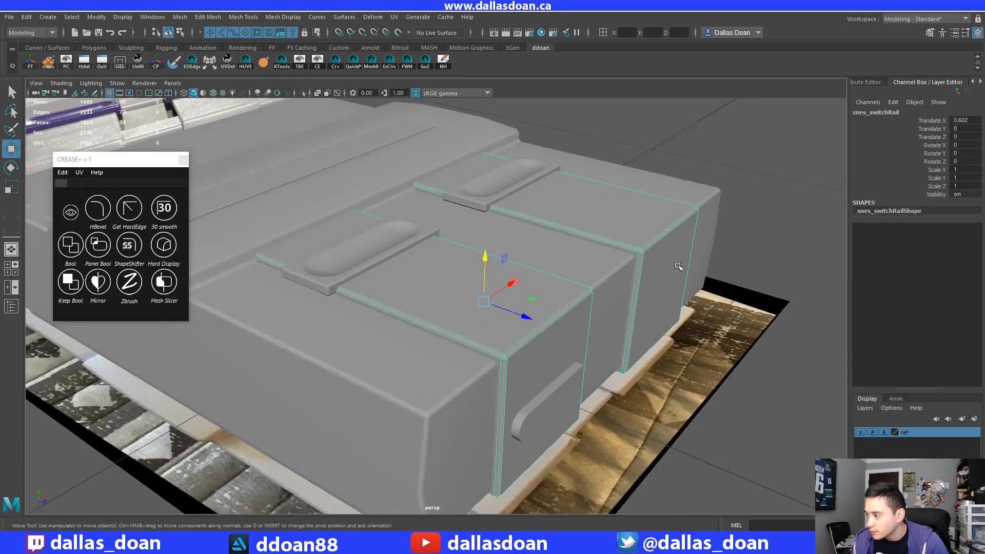
alt+right_drag(679, 266, 569, 301)
click(482, 380)
alt+drag(482, 379, 503, 321)
click(585, 291)
alt+drag(586, 290, 490, 242)
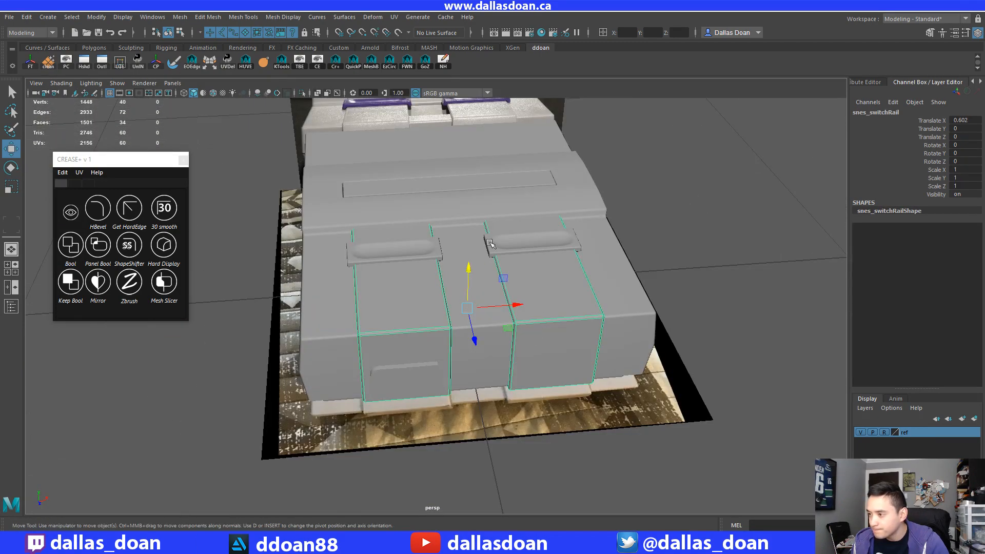
Delete the faces of the right-hand section of the switch rail and return to object mode.
scroll(312, 163, down, 4)
alt+drag(313, 163, 345, 175)
scroll(446, 289, up, 2)
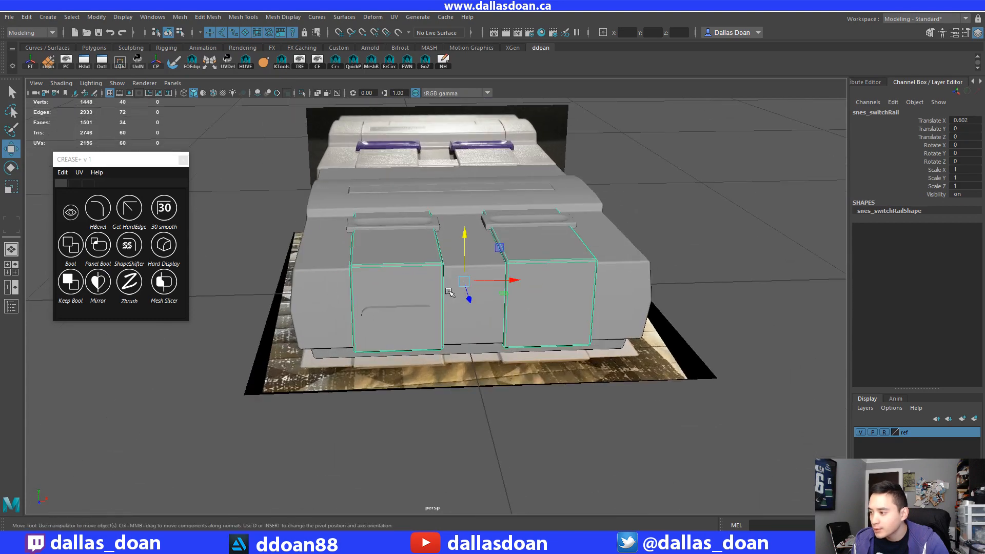
scroll(450, 292, up, 3)
right_drag(604, 252, 605, 277)
scroll(608, 281, down, 3)
alt+drag(611, 286, 528, 228)
drag(462, 185, 609, 380)
key(Delete)
scroll(482, 328, up, 4)
alt+middle_drag(482, 328, 511, 306)
mouse_move(512, 306)
right_down()
mouse_move(500, 340)
mouse_move(503, 312)
right_up()
scroll(525, 330, up, 2)
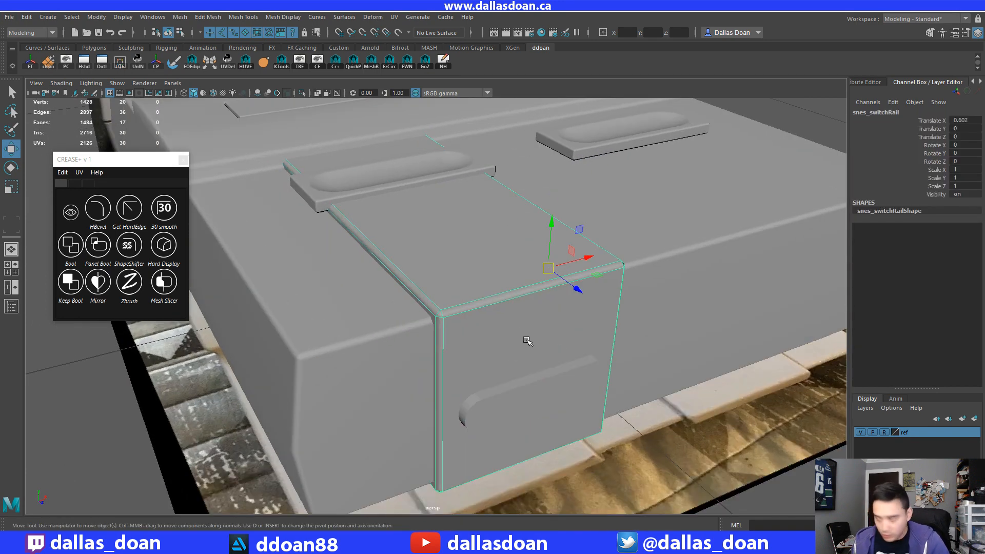
Freeze the transformations of the slot-shaped cutter and the switch rail.
alt+drag(527, 341, 532, 335)
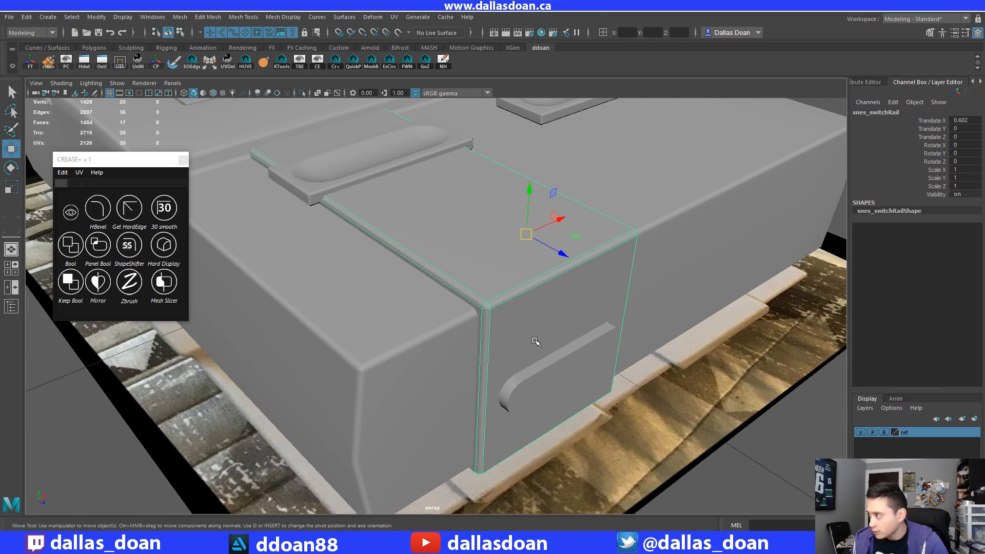
click(566, 360)
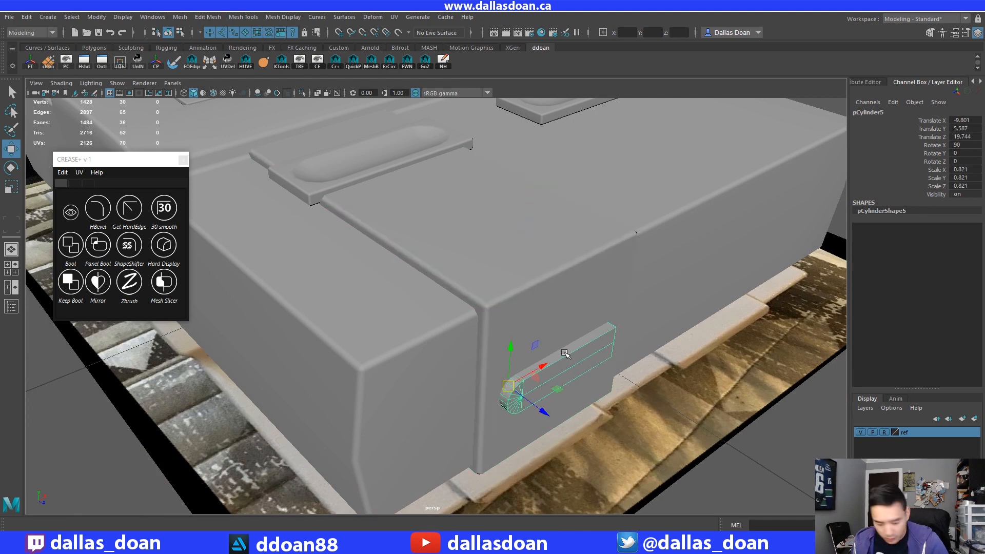
click(583, 312)
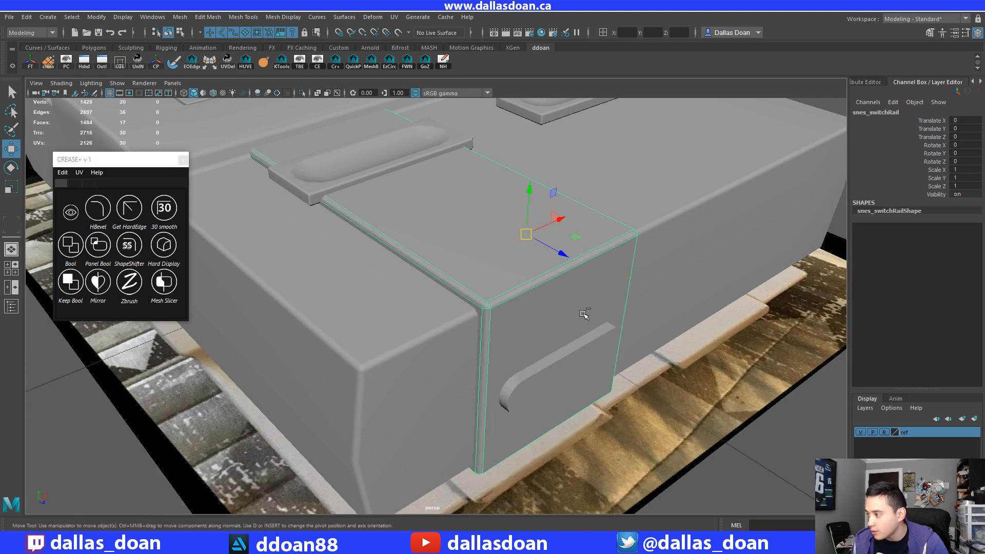
Restore the deleted right-hand section of the switch rail and return from face selection to object mode.
key(F11)
scroll(605, 304, down, 2)
alt+drag(624, 308, 626, 321)
click(616, 323)
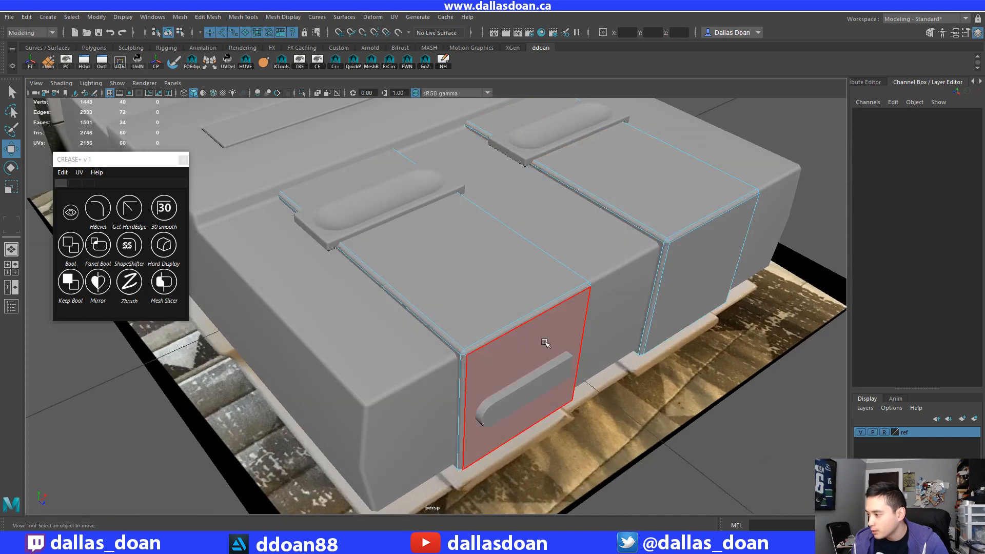
right_drag(510, 248, 504, 312)
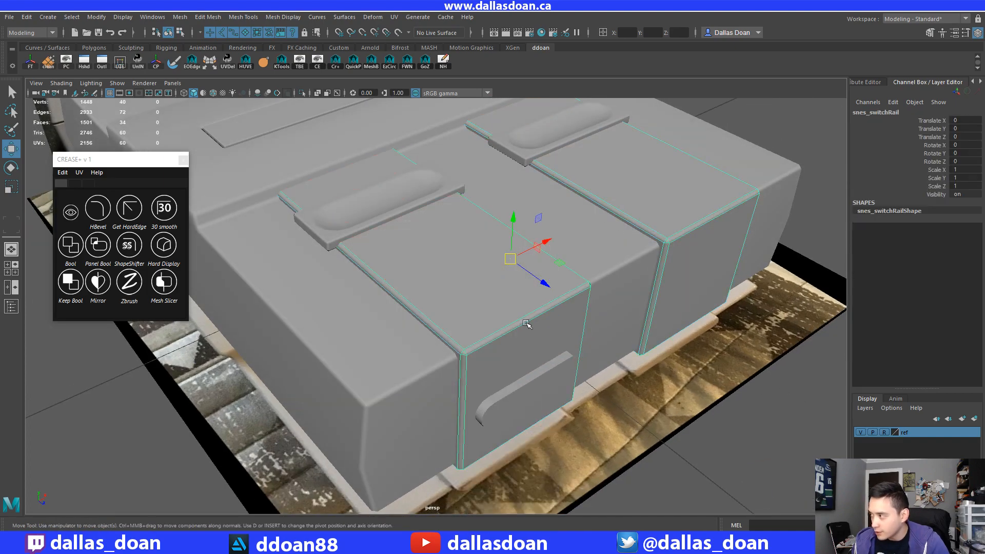
Try a CREASE+ Bool between the two-section switch rail and the slot-shaped cutter, and undo it.
click(542, 377)
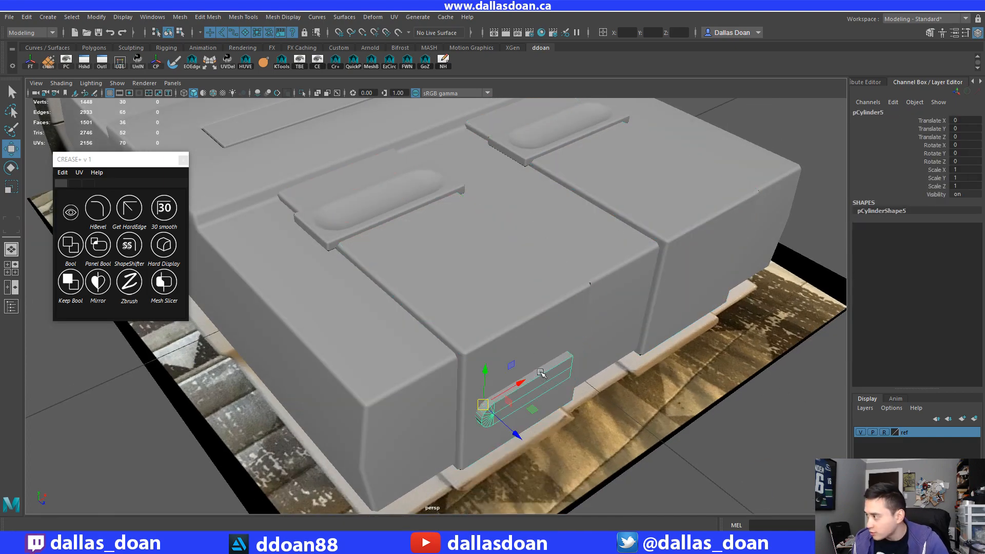
click(539, 337)
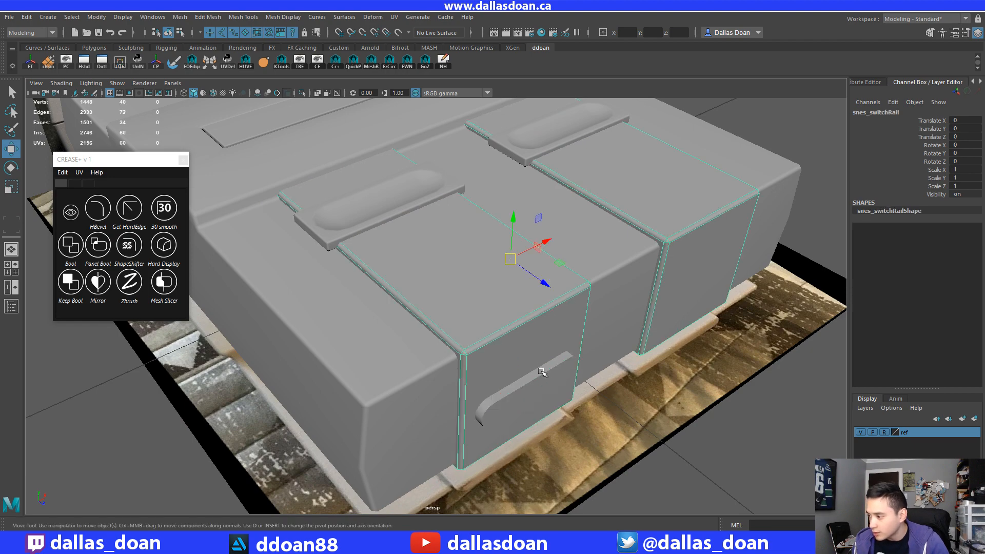
shift+click(535, 377)
click(70, 246)
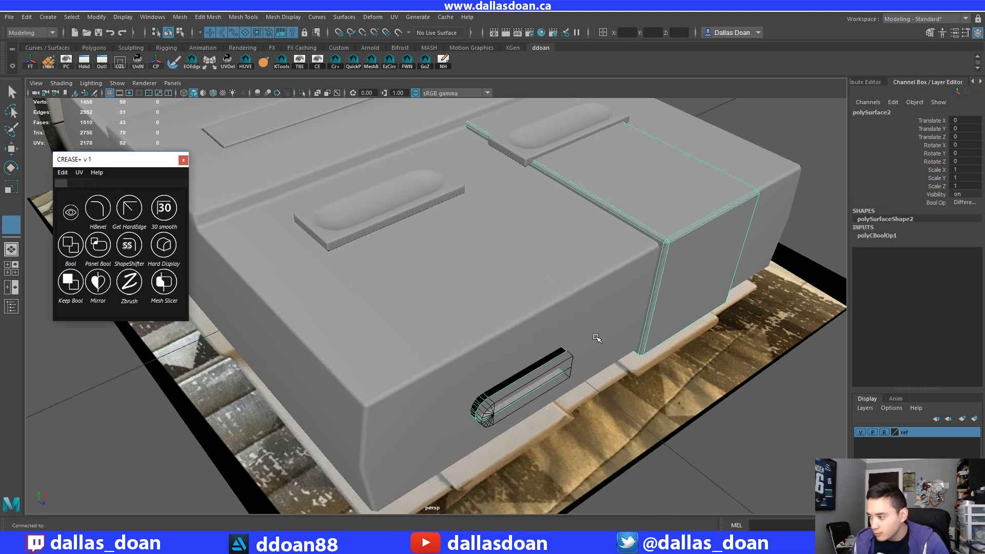
alt+drag(595, 336, 602, 306)
key(ctrl+z)
Reselect the switch rail and delete its right-hand section in face mode, leaving only the section with the cutter.
alt+right_drag(602, 307, 580, 313)
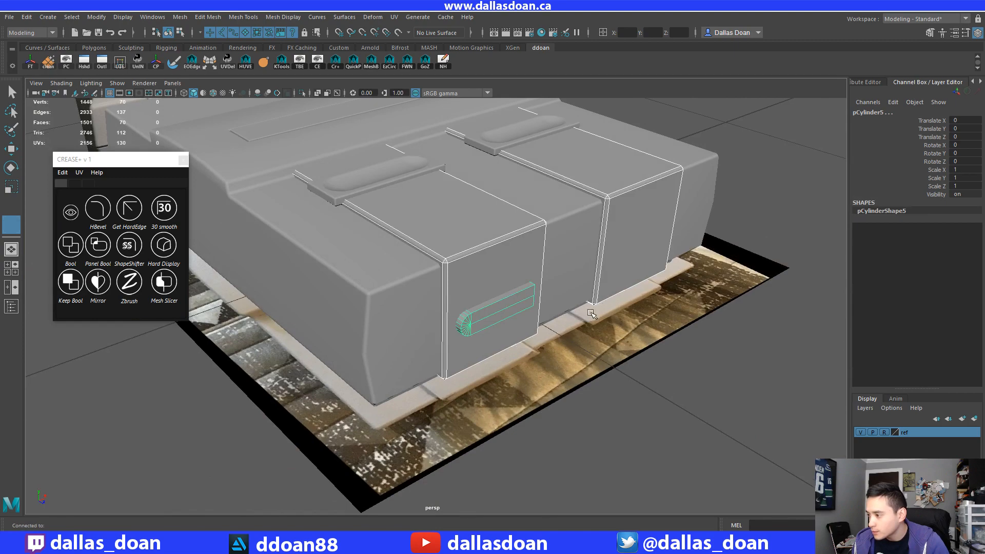
alt+drag(591, 313, 670, 380)
click(671, 380)
click(531, 266)
alt+drag(536, 283, 519, 278)
click(519, 278)
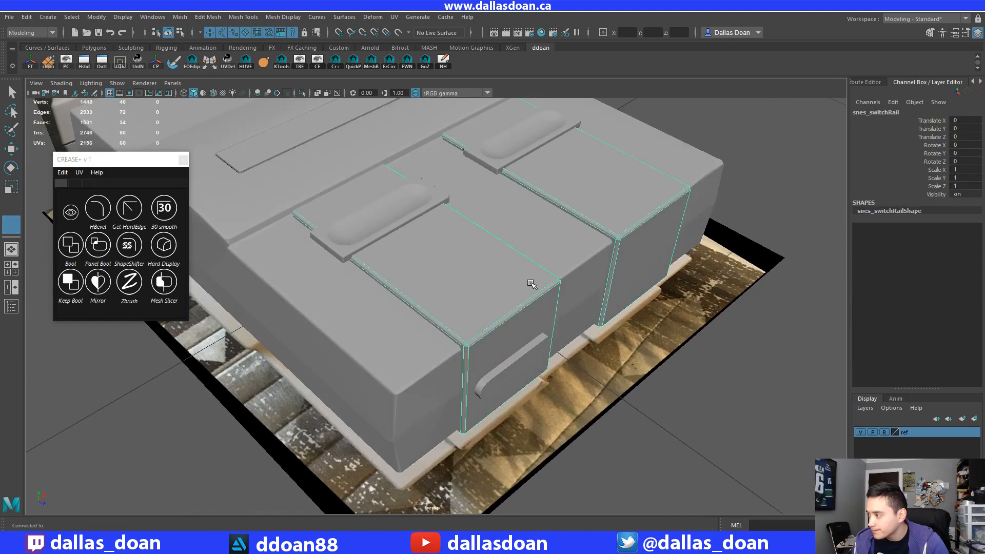
alt+right_drag(634, 240, 574, 226)
alt+drag(574, 227, 528, 218)
right_drag(528, 219, 528, 242)
alt+drag(527, 243, 492, 207)
alt+right_drag(492, 208, 459, 193)
drag(441, 162, 695, 404)
key(Delete)
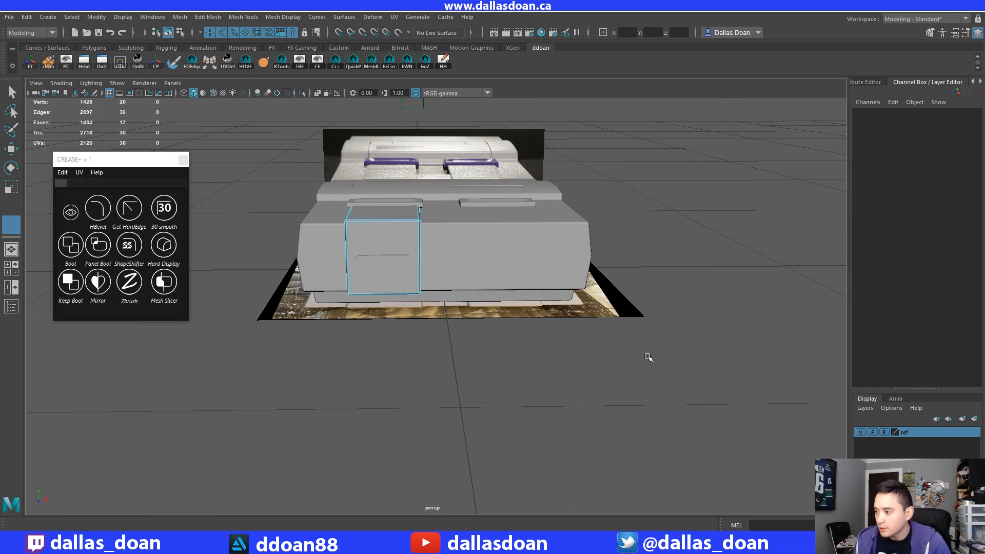
Select the remaining switch rail section with the slot-shaped cutter in object mode and apply a CREASE+ Bool.
alt+drag(646, 356, 553, 248)
right_drag(553, 248, 542, 312)
alt+right_drag(542, 311, 547, 325)
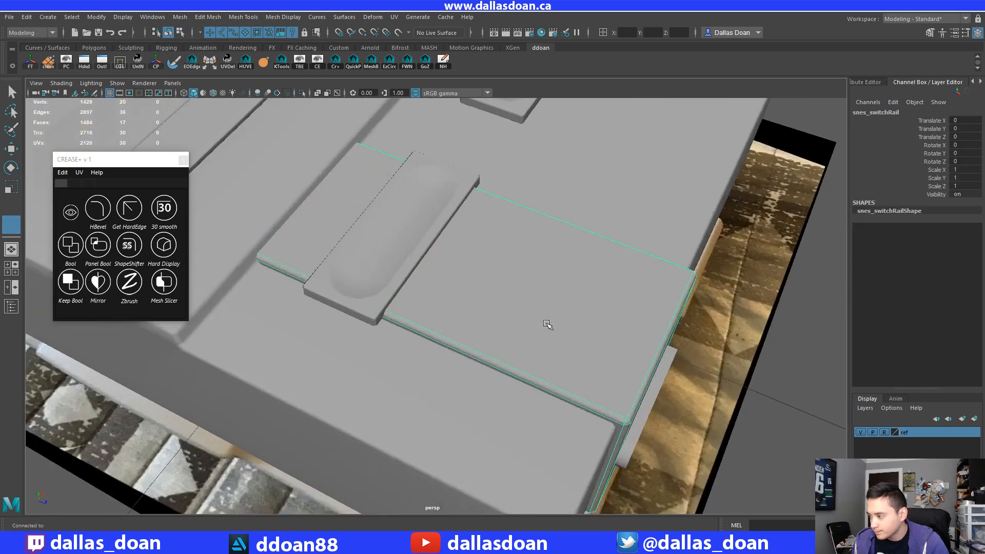
alt+drag(548, 325, 487, 292)
key(w)
click(573, 354)
click(574, 328)
key(f)
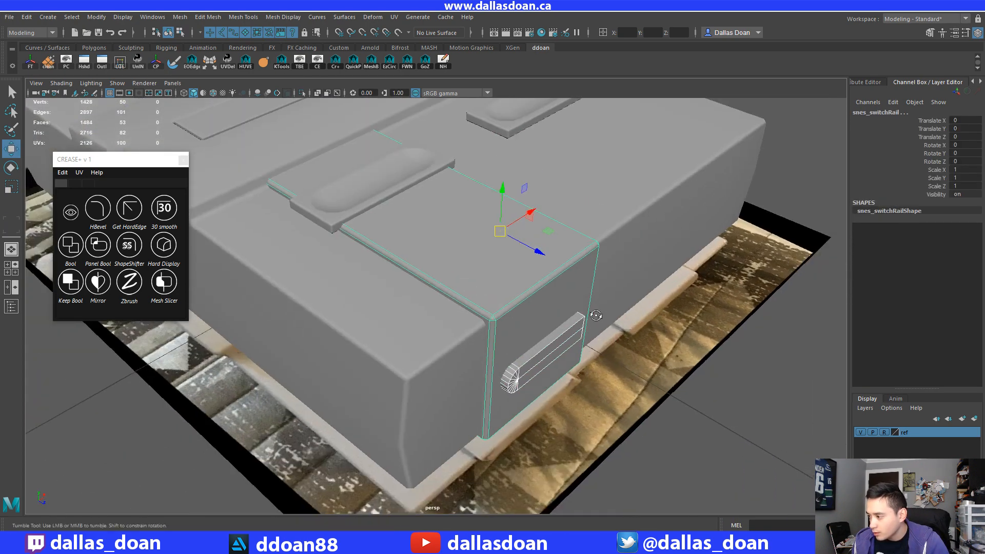
click(515, 308)
click(482, 369)
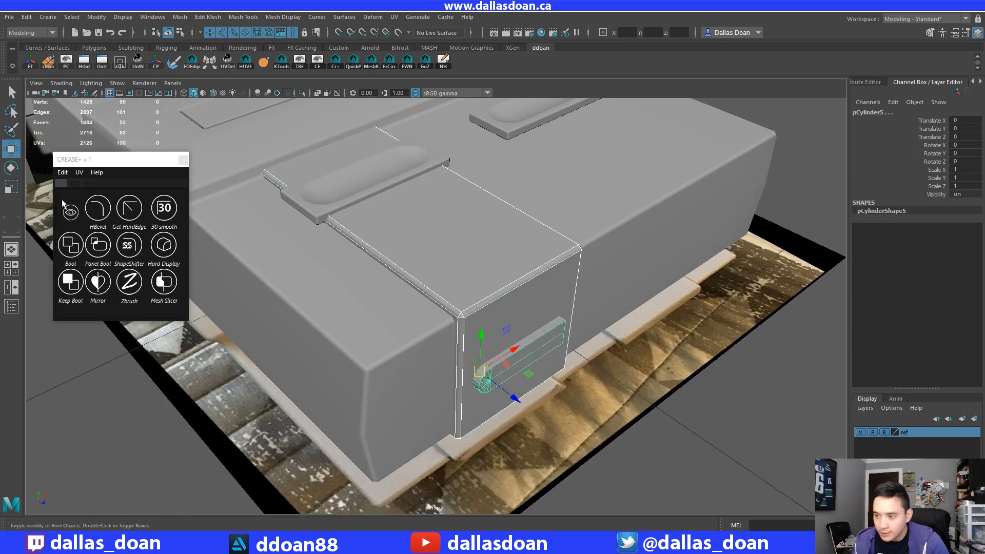
click(71, 247)
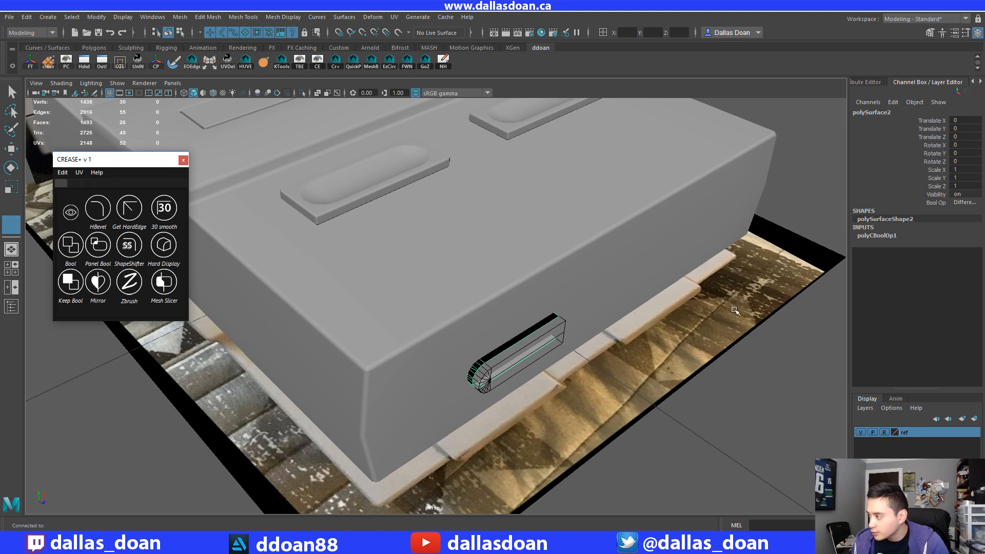
Try the Union and Intersection operations on the single-section Boolean, and undo the Boolean.
click(967, 203)
click(939, 212)
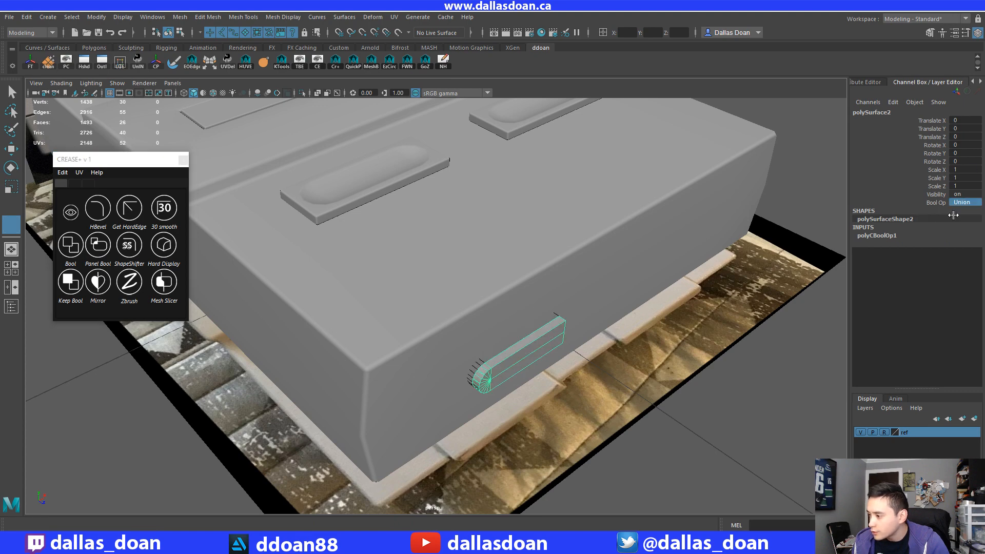
click(964, 210)
click(955, 233)
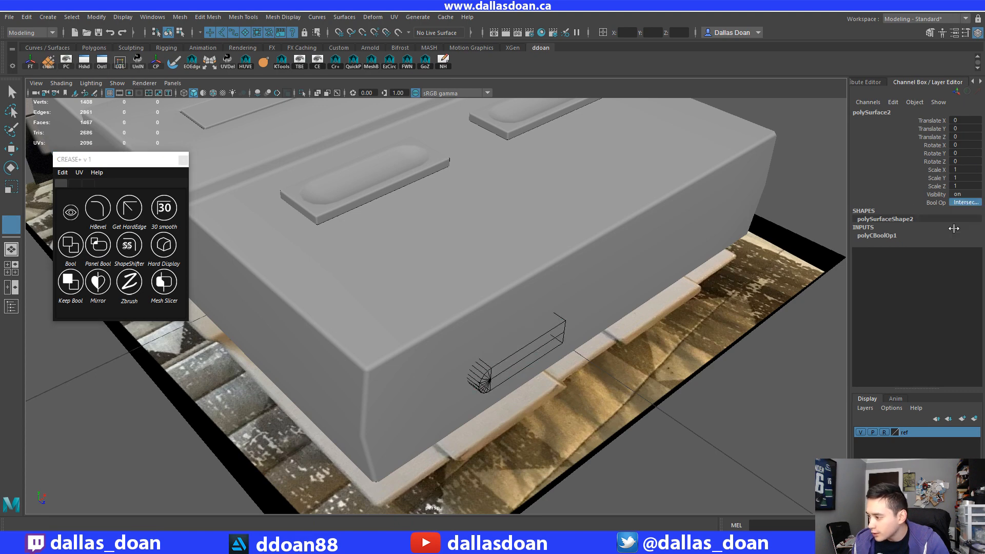
click(966, 205)
click(959, 212)
key(ctrl+z)
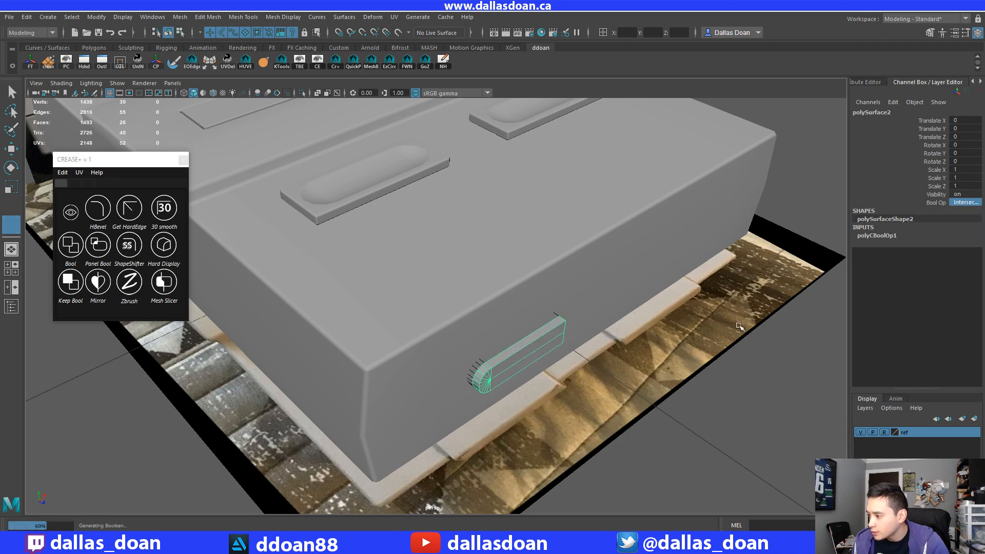
key(ctrl+z)
alt+drag(728, 372, 729, 357)
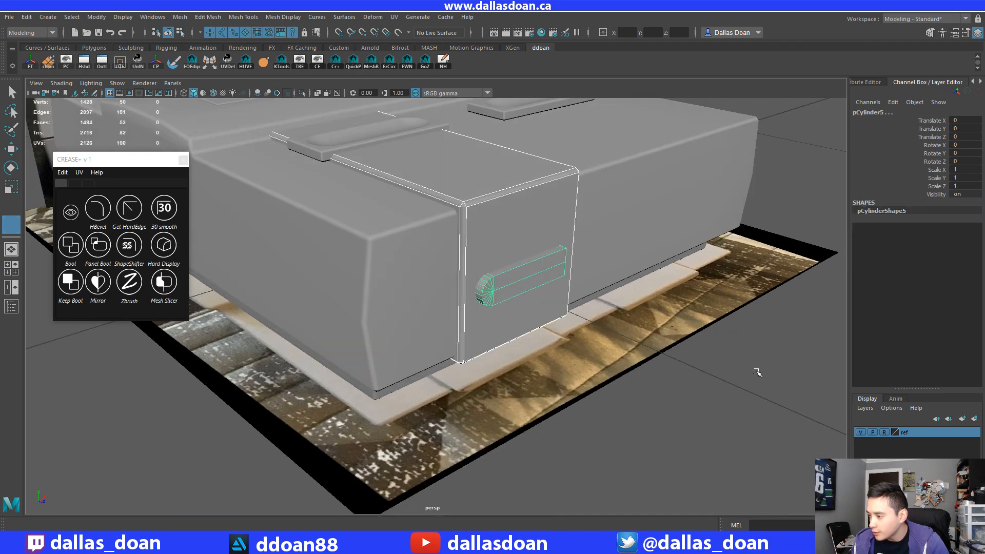
Select the slot-shaped cutter alone and examine how it sits in the remaining switch rail section.
click(758, 372)
click(538, 288)
key(w)
key(f)
scroll(510, 288, down, 5)
alt+drag(510, 288, 575, 323)
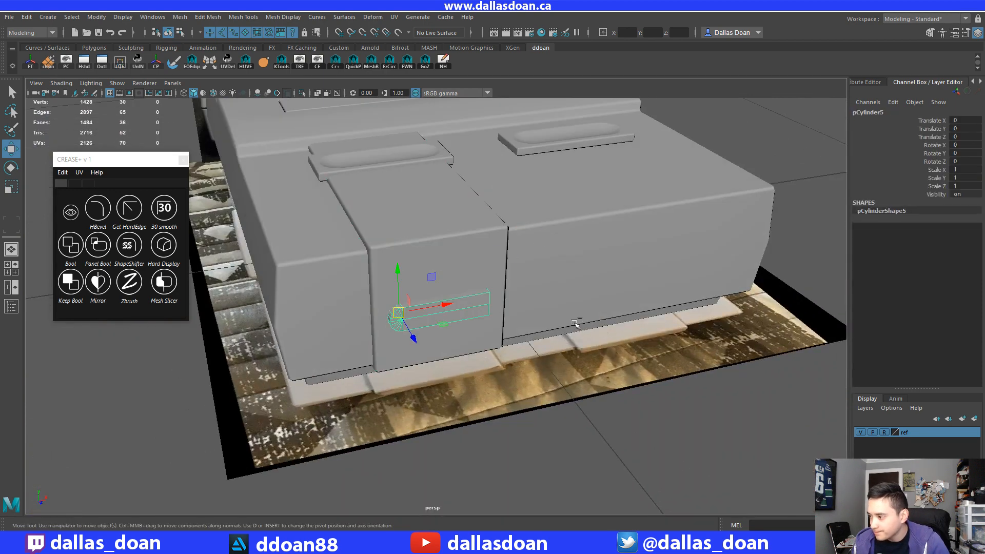
Undo the deletion of the right-hand switch rail section.
key(ctrl+z)
key(ctrl+z)
key(ctrl+z)
key(ctrl+z)
alt+right_drag(579, 322, 498, 316)
key(ctrl+z)
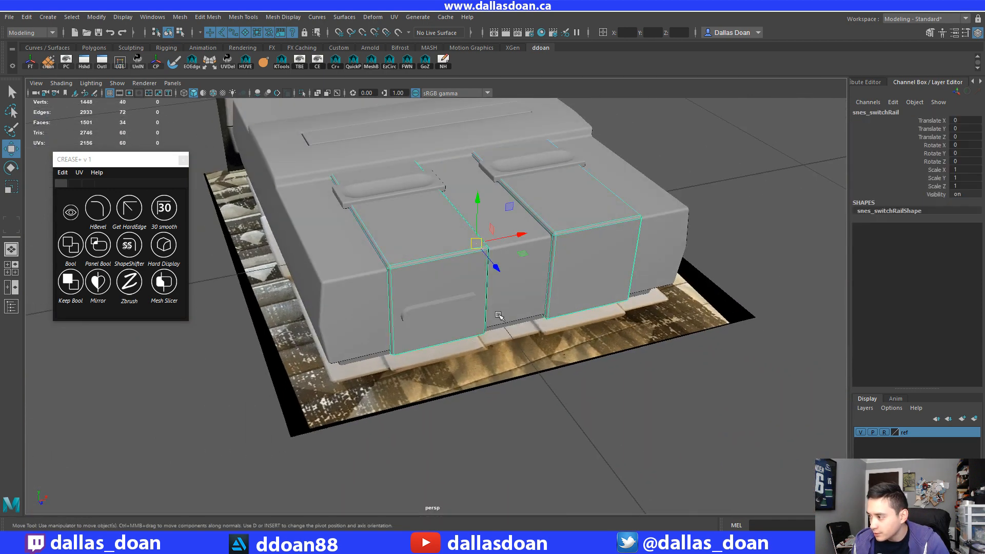
Delete the slot-shaped cutter from the front of the switch rail and close the CREASE+ window.
alt+drag(499, 315, 524, 314)
mouse_move(524, 314)
alt+right_down()
mouse_move(549, 317)
mouse_move(518, 310)
alt+right_up()
click(471, 304)
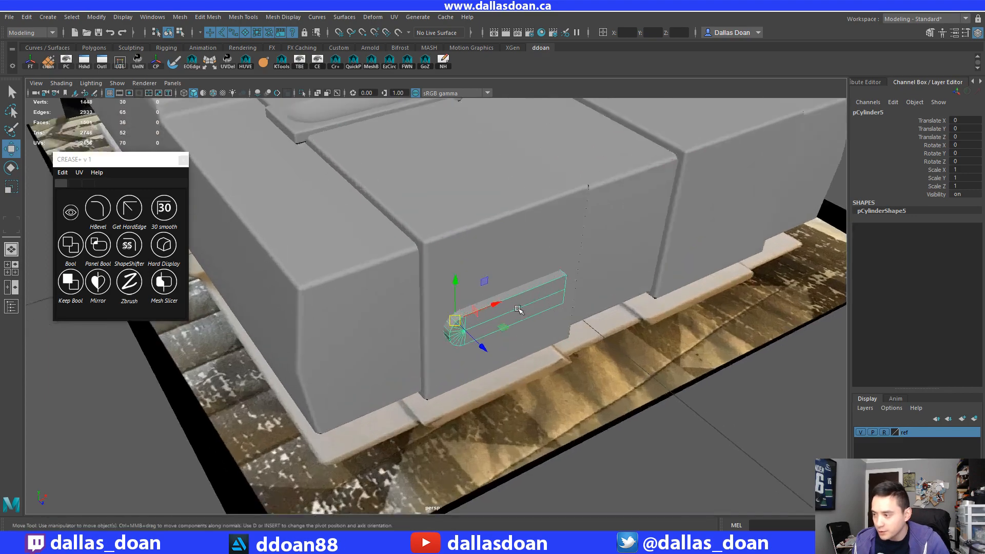
alt+drag(518, 310, 460, 294)
key(Delete)
alt+right_drag(508, 293, 477, 294)
alt+drag(477, 294, 288, 256)
click(184, 161)
Examine the switch rail and the surrounding console body from several angles.
alt+drag(269, 195, 261, 226)
alt+right_drag(262, 226, 343, 253)
click(465, 259)
key(f)
alt+right_drag(508, 265, 482, 264)
alt+drag(482, 265, 539, 339)
click(629, 312)
alt+drag(629, 312, 544, 270)
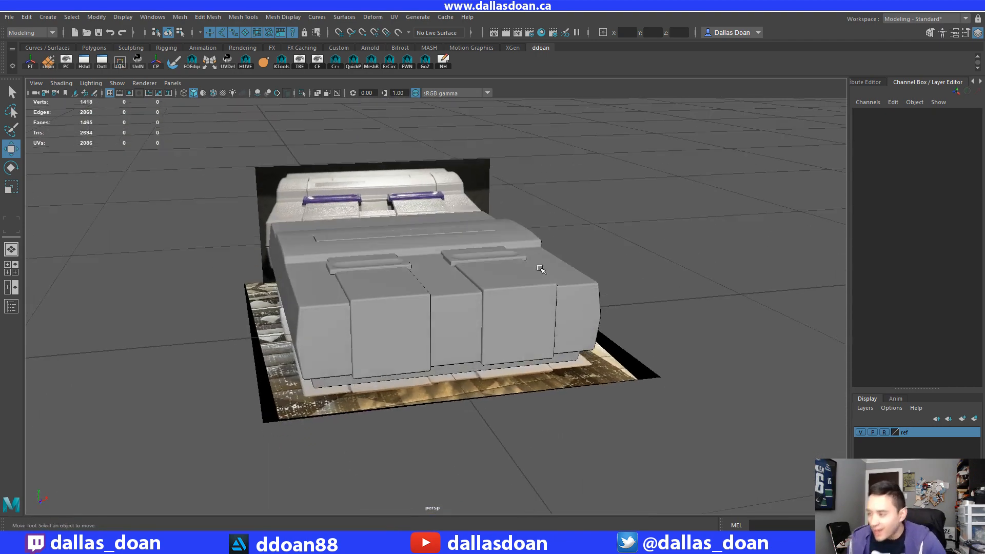
click(437, 301)
click(416, 306)
key(f)
alt+right_drag(417, 306, 391, 302)
alt+drag(391, 301, 460, 324)
alt+right_drag(461, 324, 418, 317)
alt+middle_drag(418, 317, 499, 326)
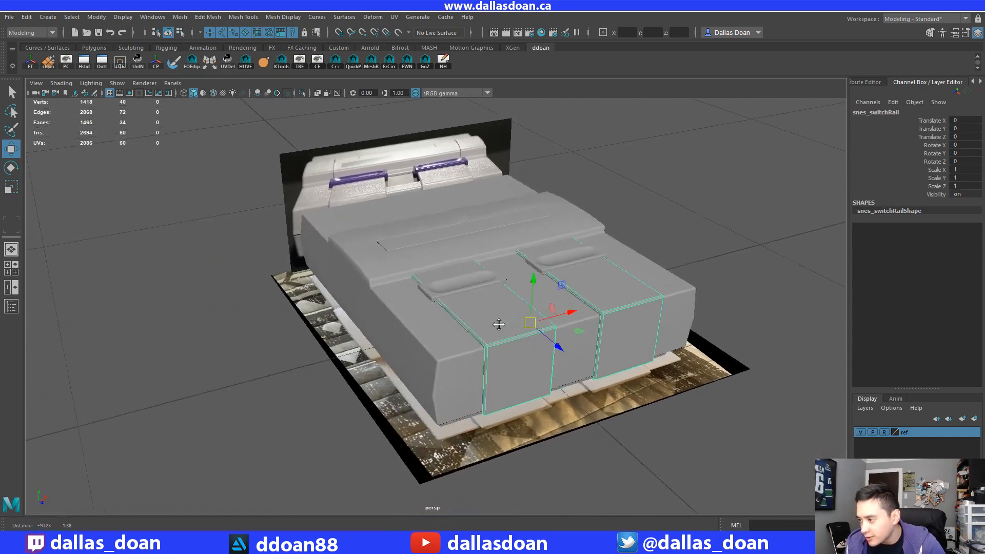
alt+drag(499, 325, 554, 349)
click(449, 292)
key(f)
alt+right_drag(486, 311, 454, 310)
alt+drag(454, 309, 425, 298)
click(425, 371)
alt+drag(425, 372, 454, 342)
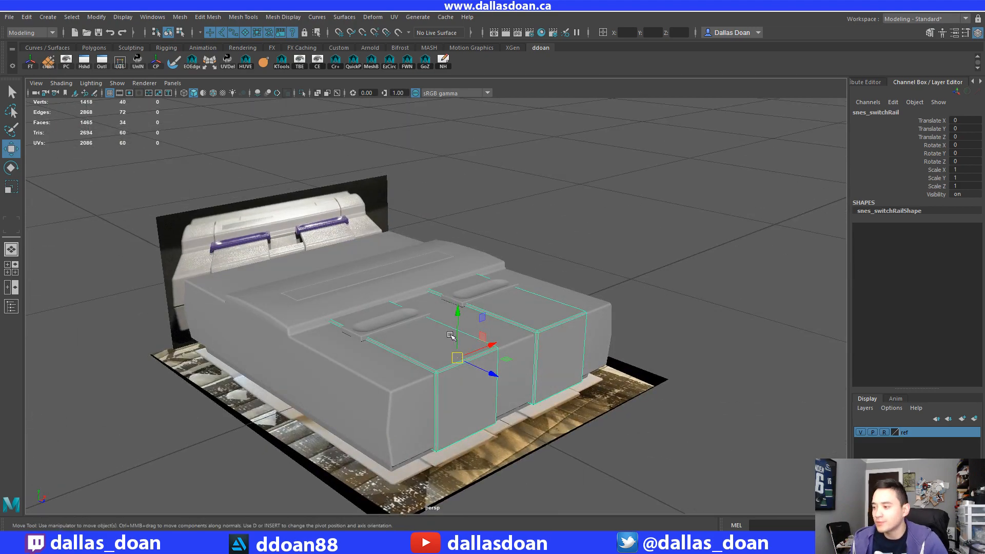
alt+drag(451, 335, 526, 336)
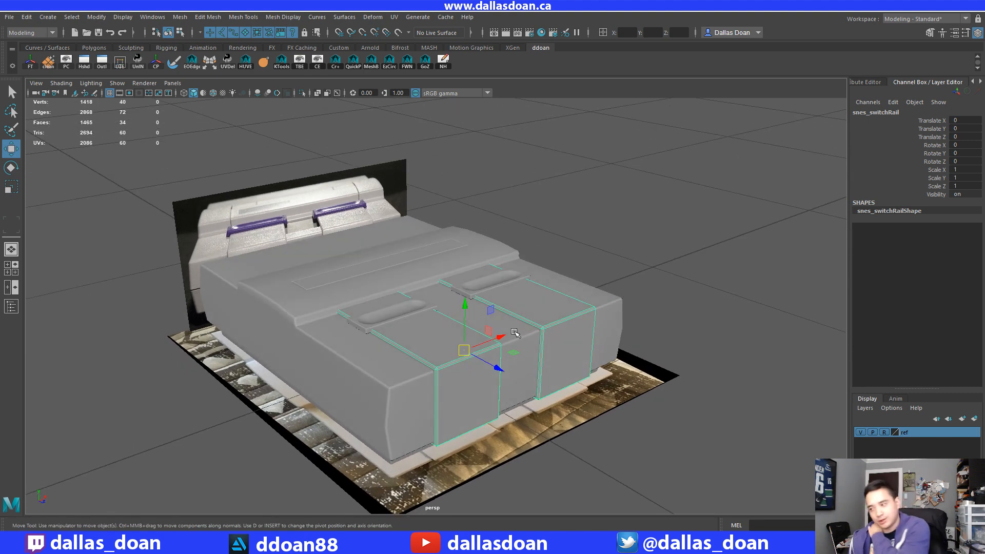
Show the Outliner and start exporting the selected switch rail with the file type OBJexport.
alt+drag(540, 318, 434, 369)
click(479, 366)
alt+drag(392, 331, 403, 324)
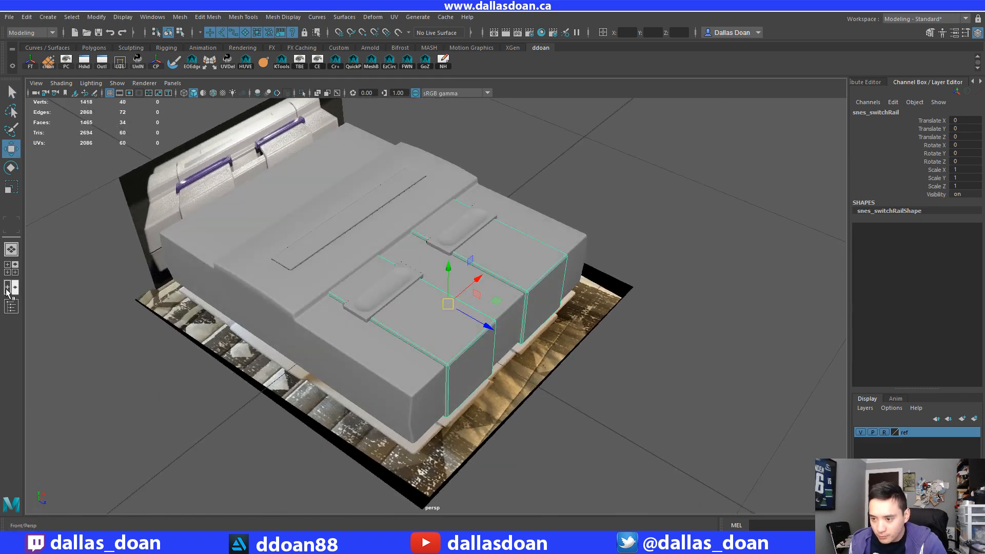
click(11, 306)
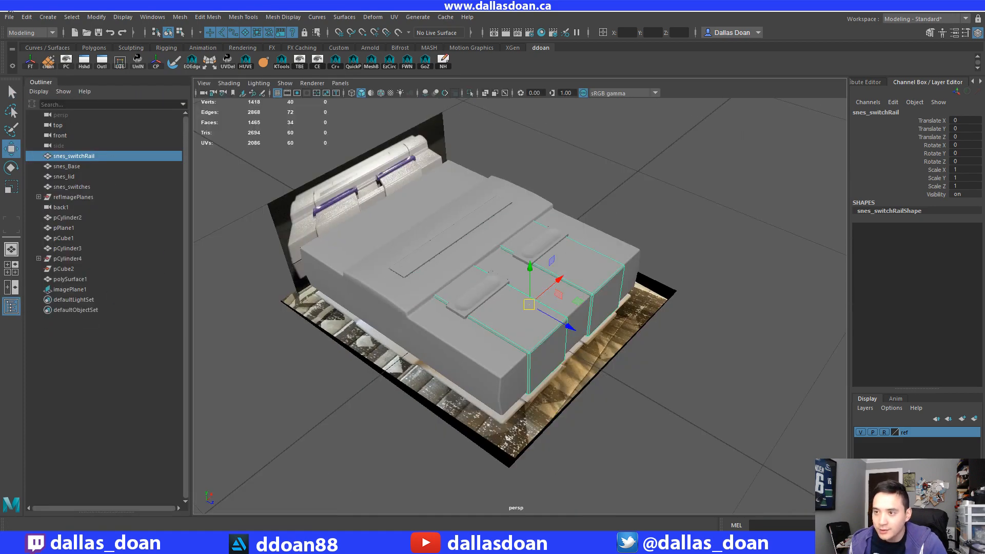
click(10, 17)
click(31, 149)
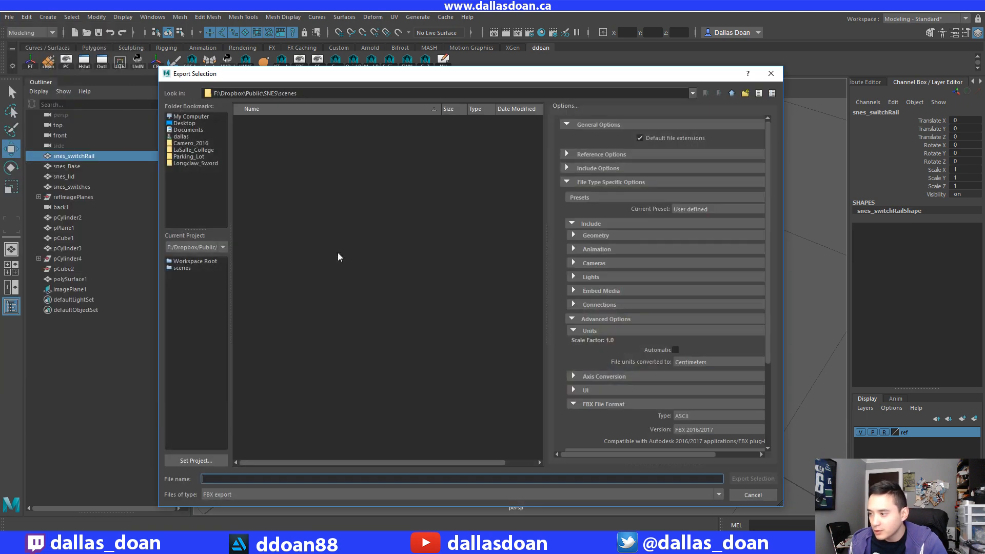
click(233, 497)
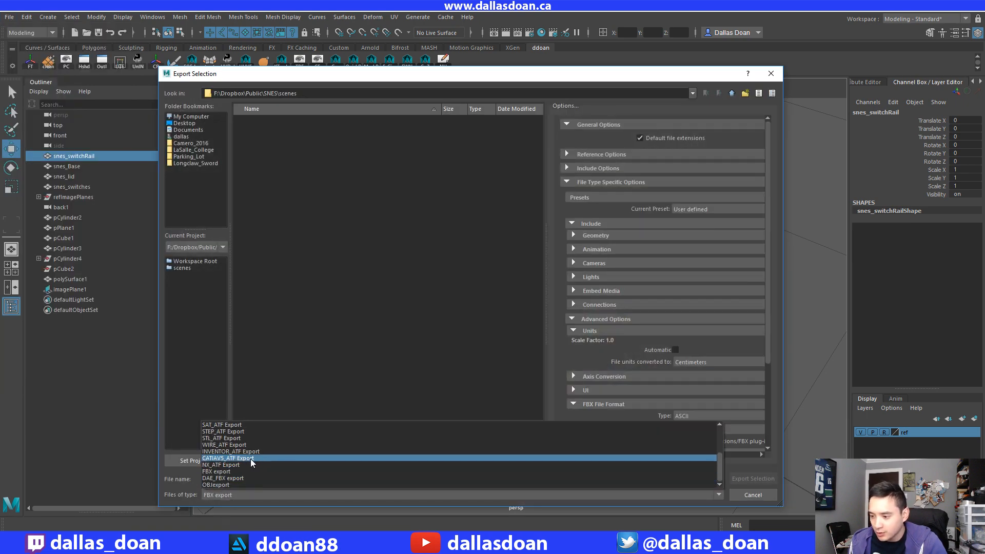
click(233, 484)
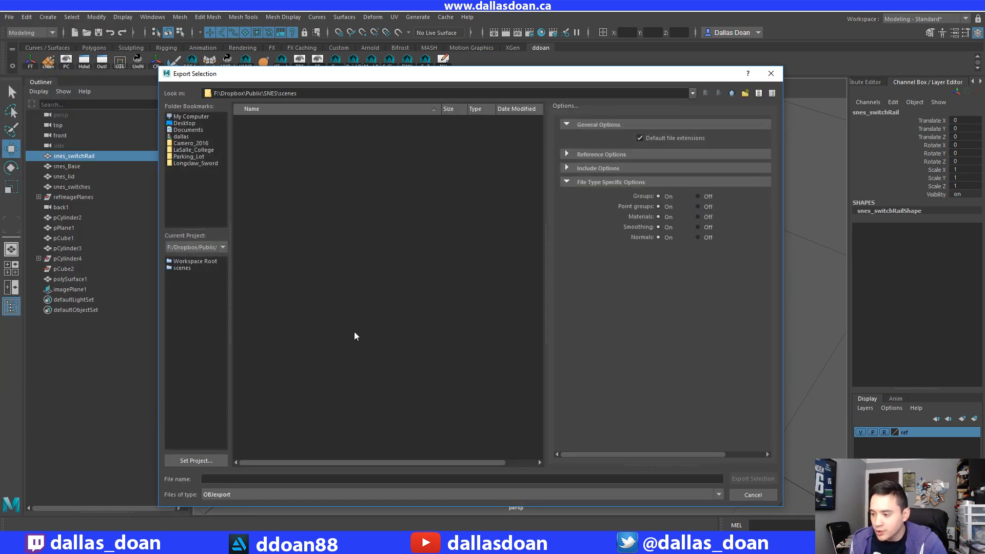
Export the selected switch rail into the SNES project's meshes folder under the file name snes_switchRail_LP.
click(732, 93)
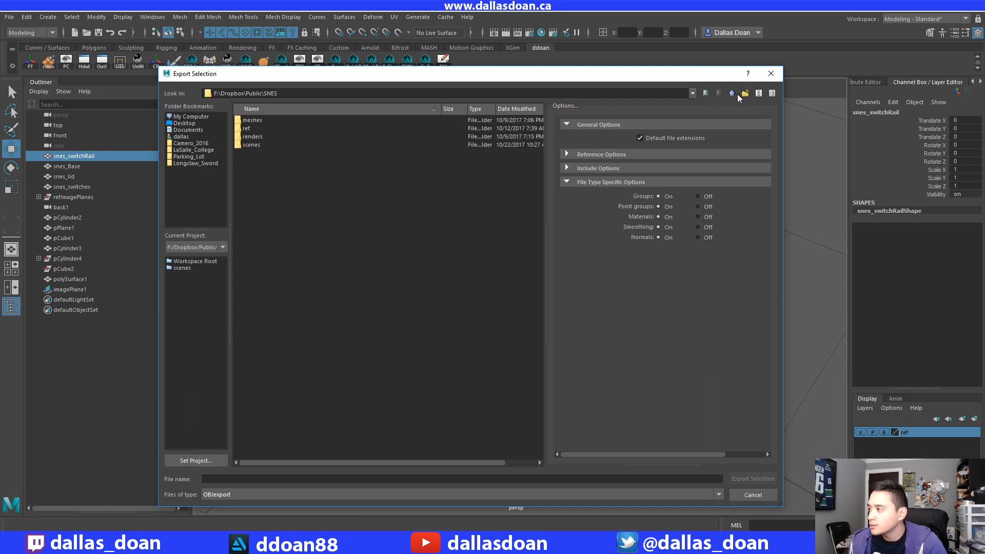
double_click(259, 128)
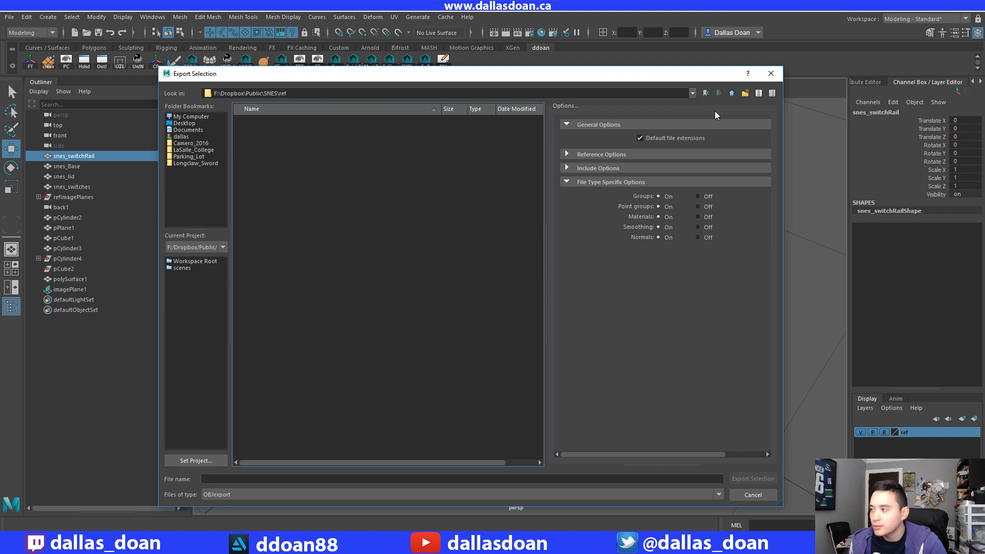
click(731, 93)
double_click(269, 121)
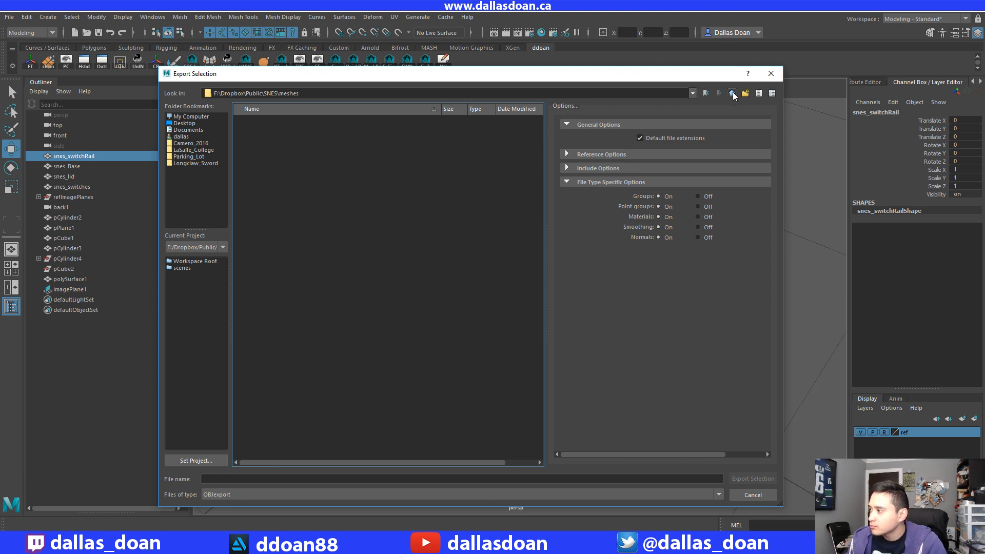
click(243, 479)
text(snes_s)
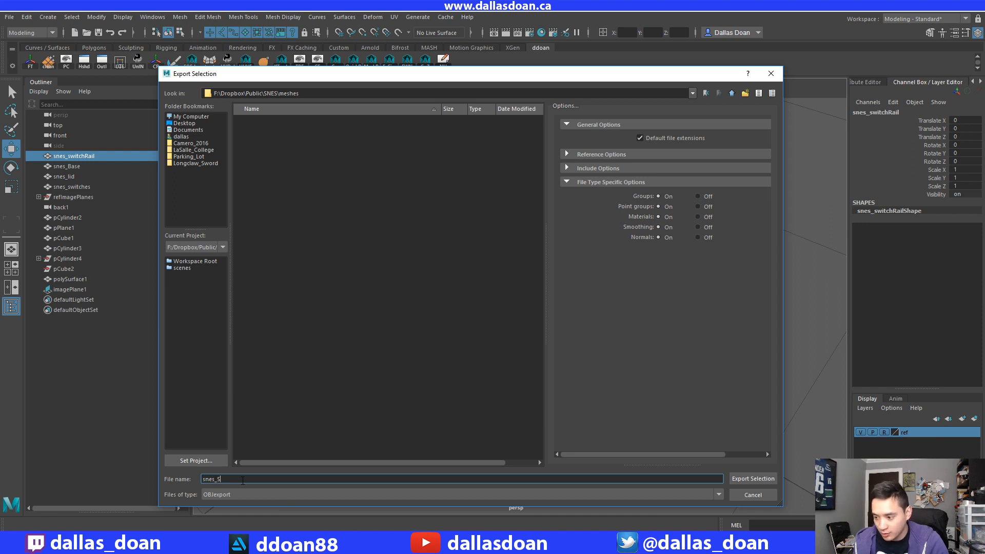
text(witchRail_LP)
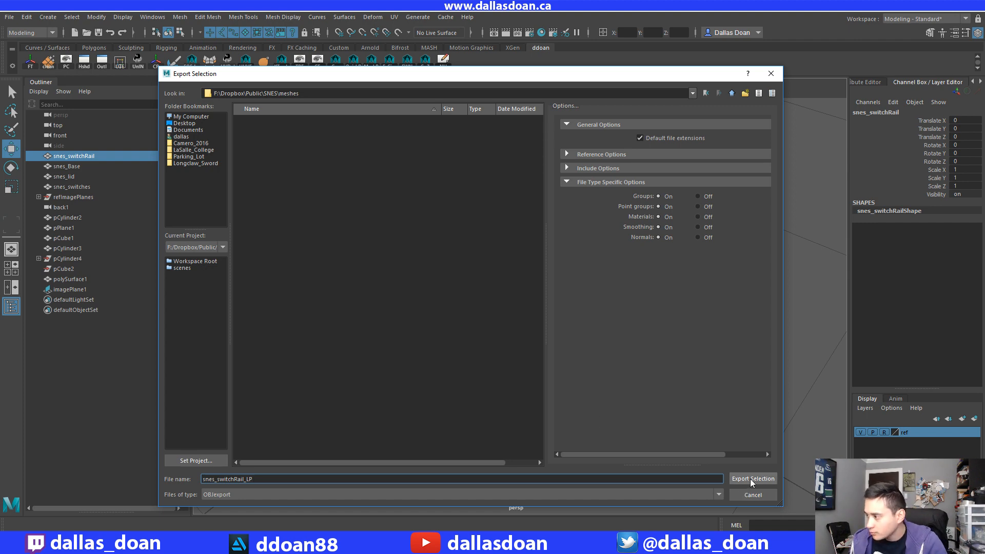
click(750, 479)
click(703, 180)
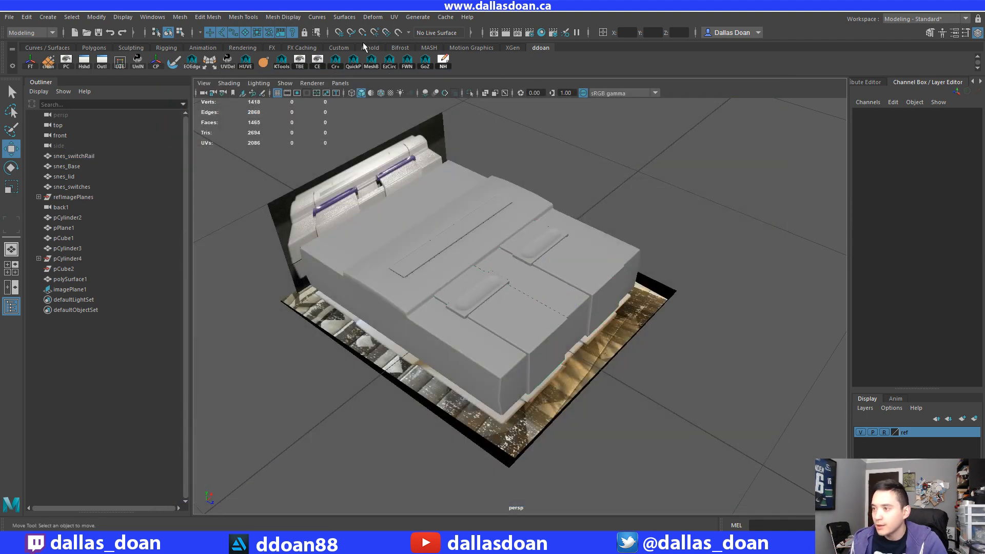
click(11, 20)
click(37, 59)
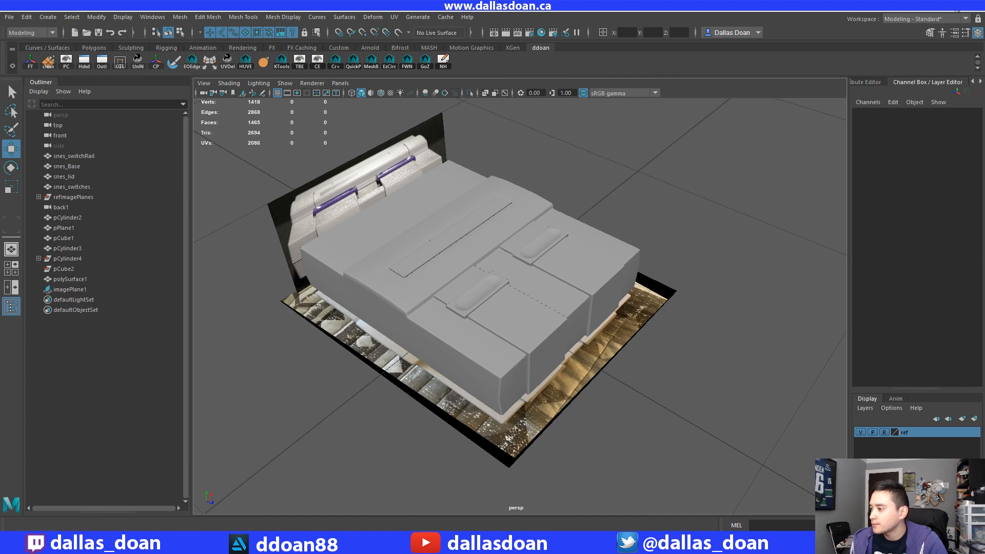
Reorder polySurface1 directly below snes_switchRail in the Outliner and delete the leftover pCube2 group.
alt+drag(477, 225, 518, 286)
drag(272, 238, 681, 453)
alt+drag(678, 452, 455, 384)
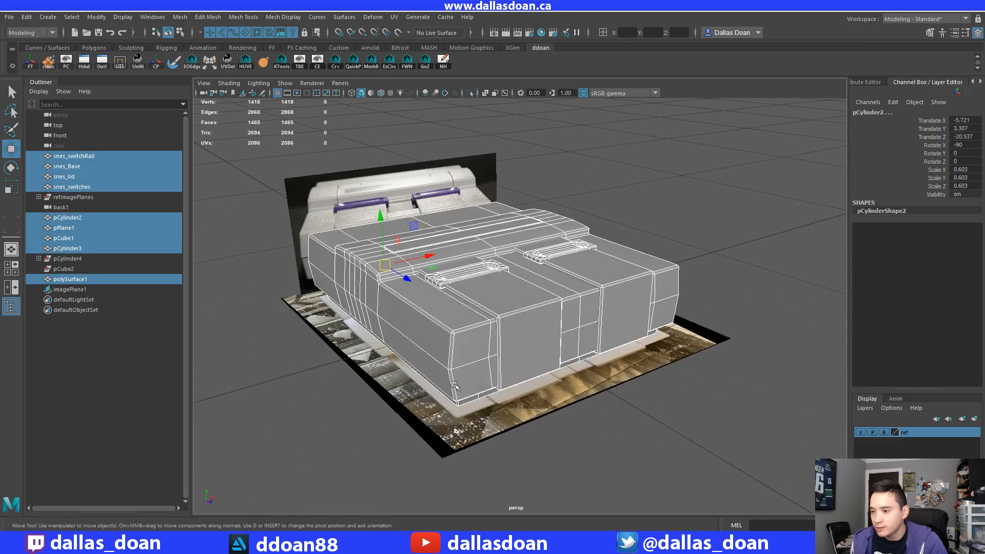
click(71, 279)
alt+drag(215, 299, 390, 359)
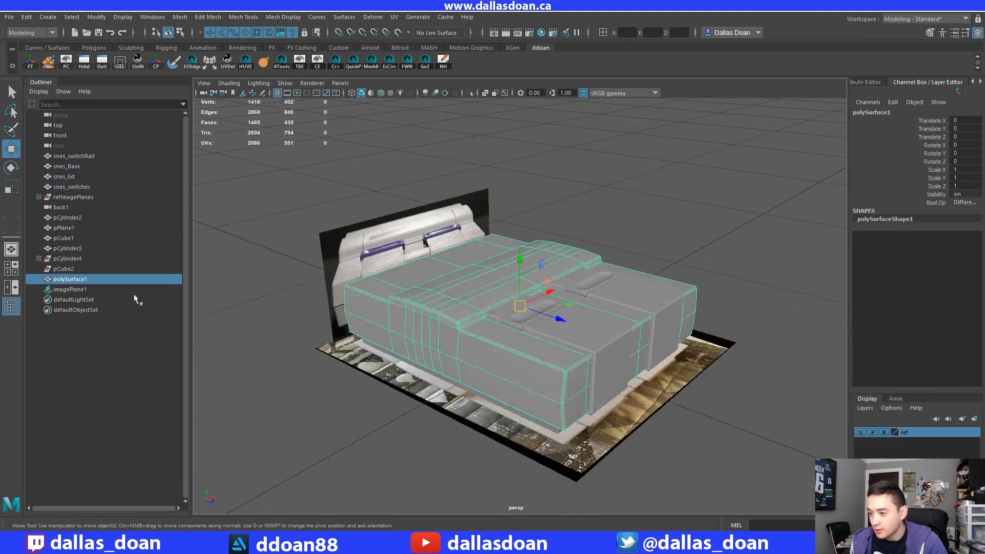
middle_drag(95, 219, 97, 167)
click(66, 279)
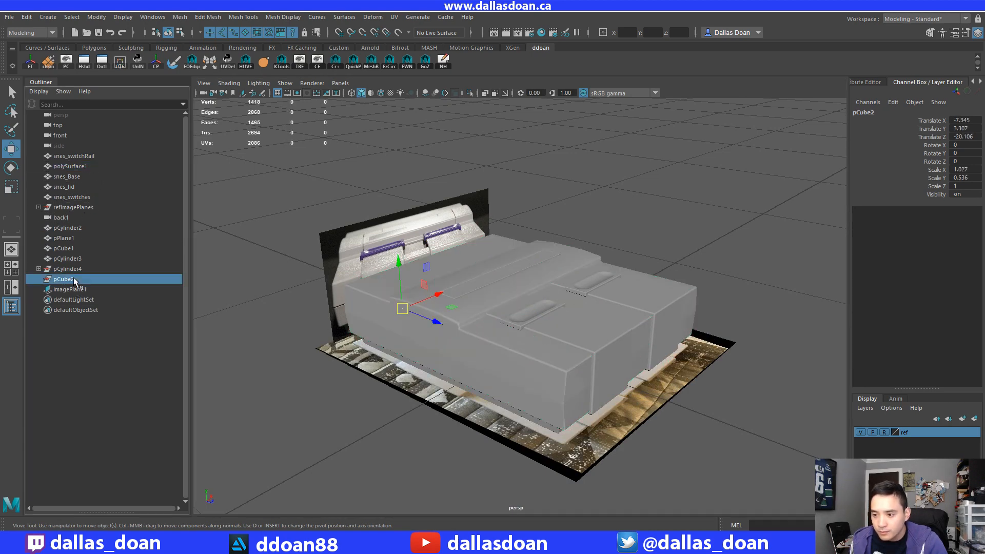
key(Delete)
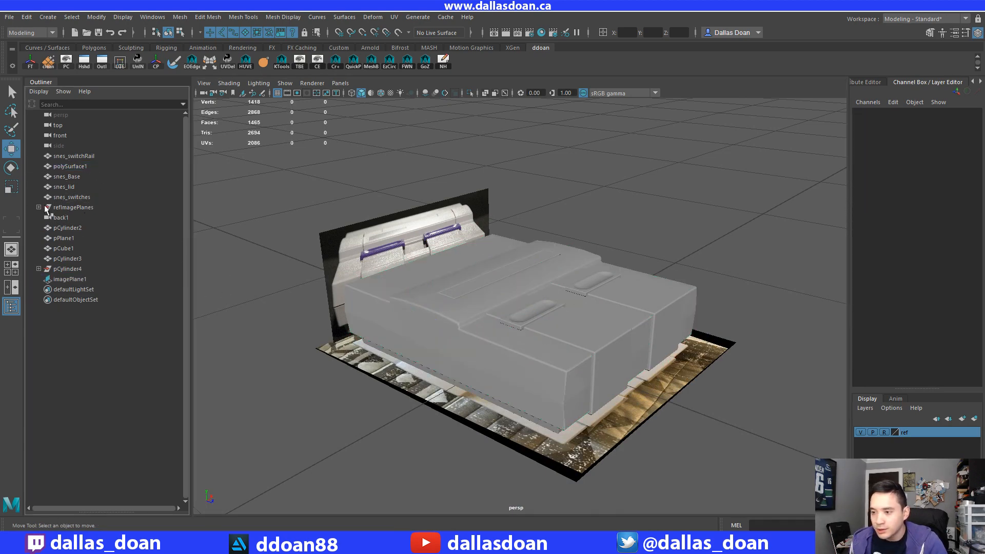
Frame pCylinder3 at the console's rear ports and hide the ref display layer.
click(66, 258)
key(f)
scroll(569, 275, down, 12)
alt+drag(478, 259, 497, 282)
click(860, 433)
alt+drag(618, 353, 648, 341)
Combine the rear connector's pCube1 insert and pPlane1 housing into one mesh.
click(66, 249)
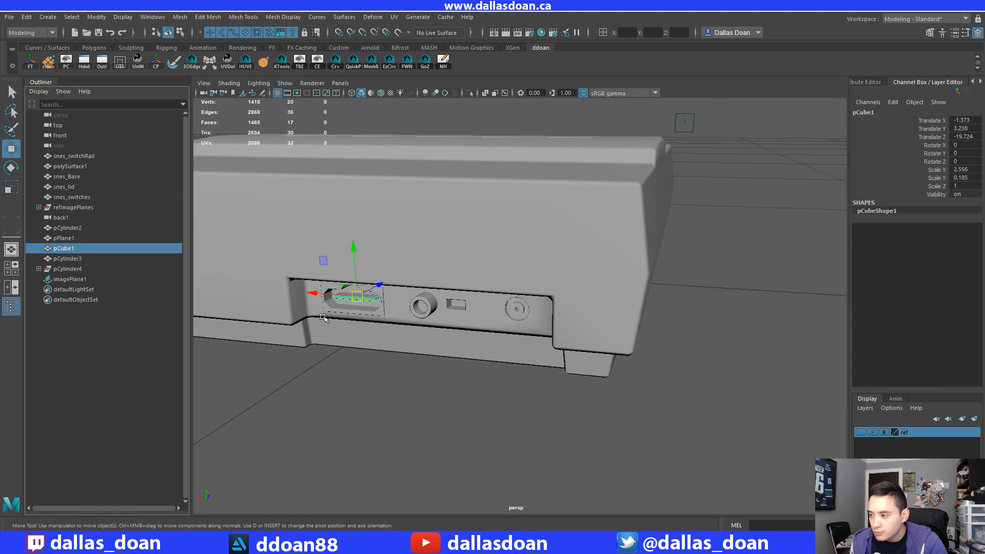
scroll(311, 293, up, 3)
alt+drag(308, 304, 374, 319)
shift+click(314, 285)
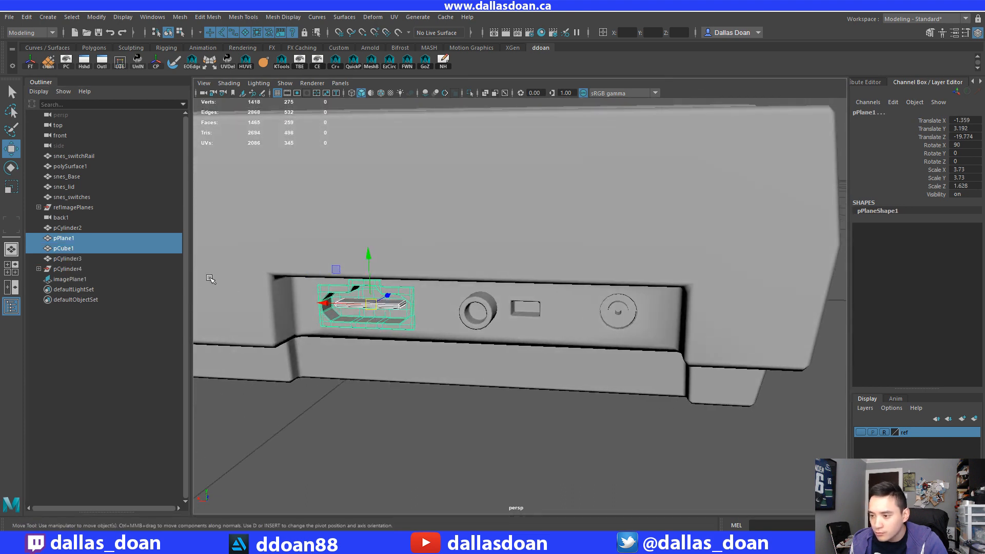
shift+right_drag(527, 295, 515, 469)
alt+middle_drag(429, 409, 461, 398)
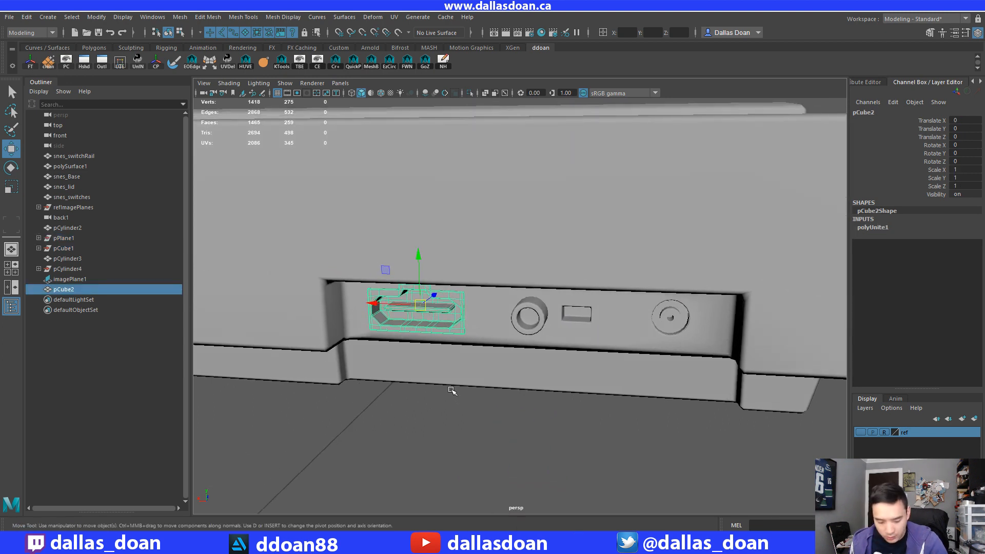
Combine the rear connector mesh with the two round ports beside it into a single mesh.
drag(60, 292, 82, 205)
mouse_move(508, 318)
alt+mouse_down()
mouse_move(662, 315)
mouse_move(513, 303)
alt+mouse_up()
shift+click(514, 323)
shift+click(662, 315)
shift+right_drag(425, 292, 427, 478)
alt+drag(426, 478, 374, 451)
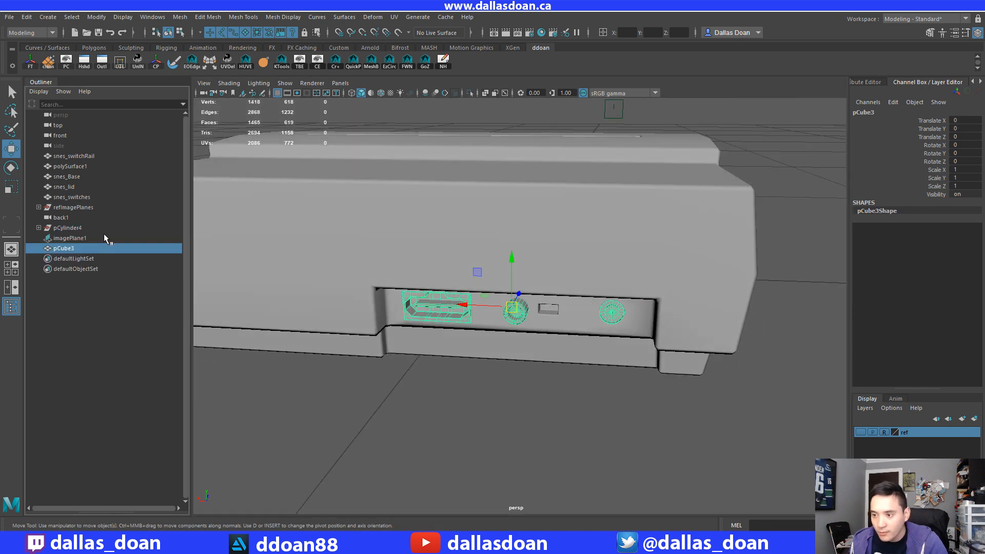
Place the combined rear port mesh below snes_switches in the Outliner and rename it snes_input_comps.
middle_drag(71, 249, 79, 202)
double_click(79, 208)
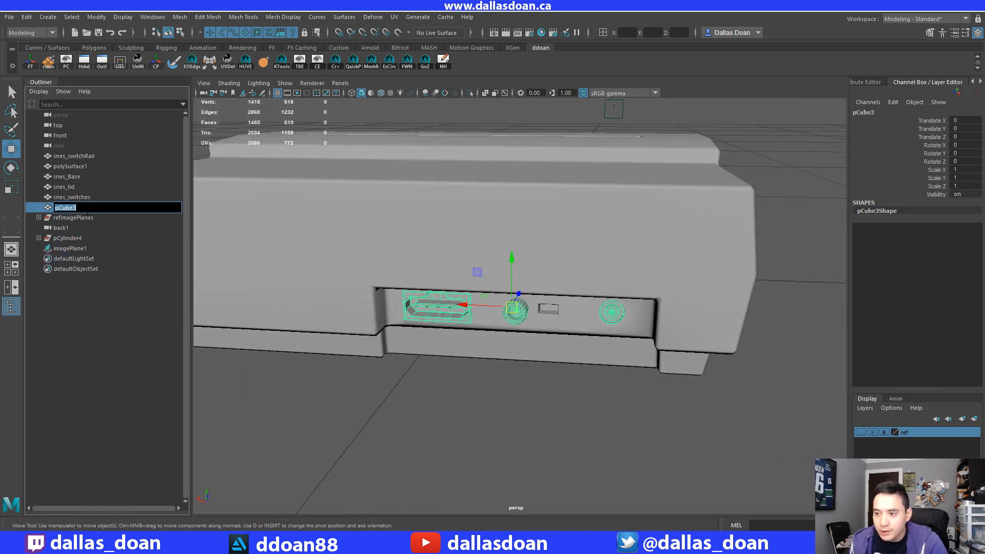
text(snes_input)
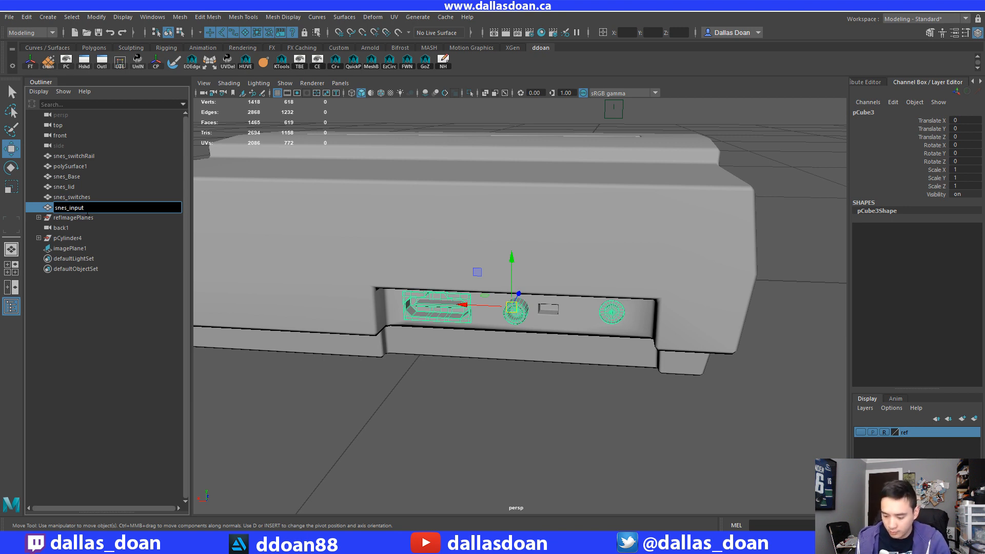
text(_comps)
key(Return)
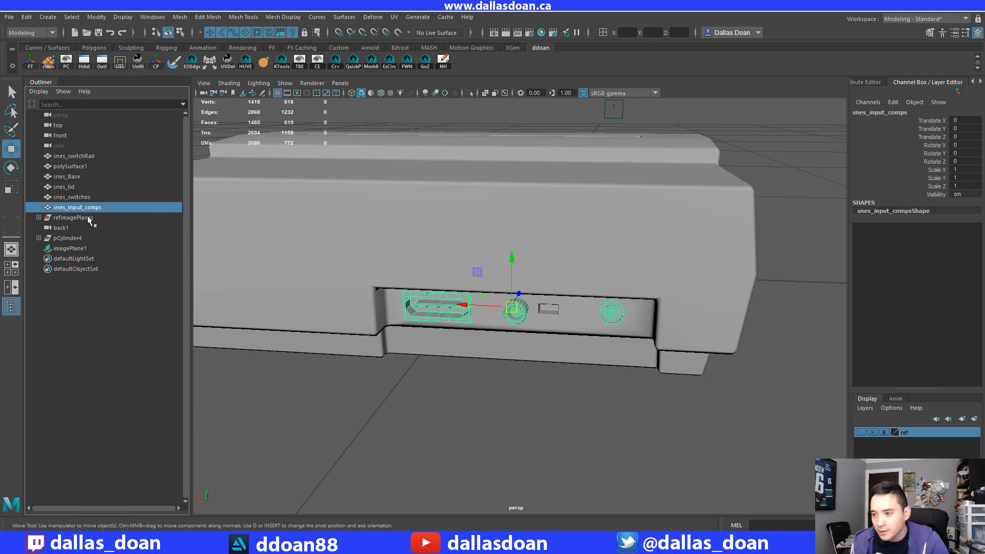
Check polySurface1 against snes_Base in the model and rename polySurface1 as snes_main.
click(72, 167)
scroll(444, 332, down, 3)
alt+drag(446, 334, 419, 335)
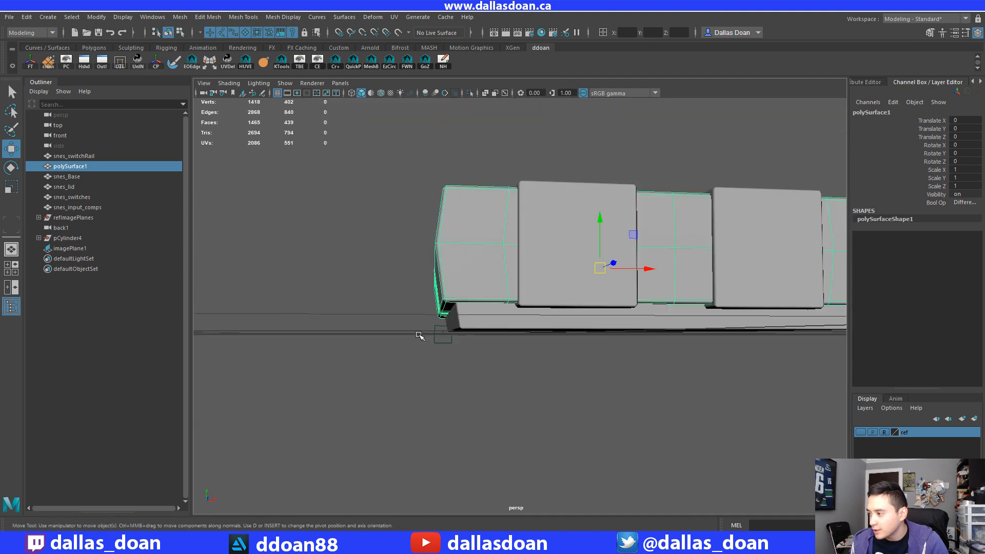
alt+drag(361, 288, 393, 330)
click(79, 176)
alt+drag(559, 312, 563, 281)
click(83, 167)
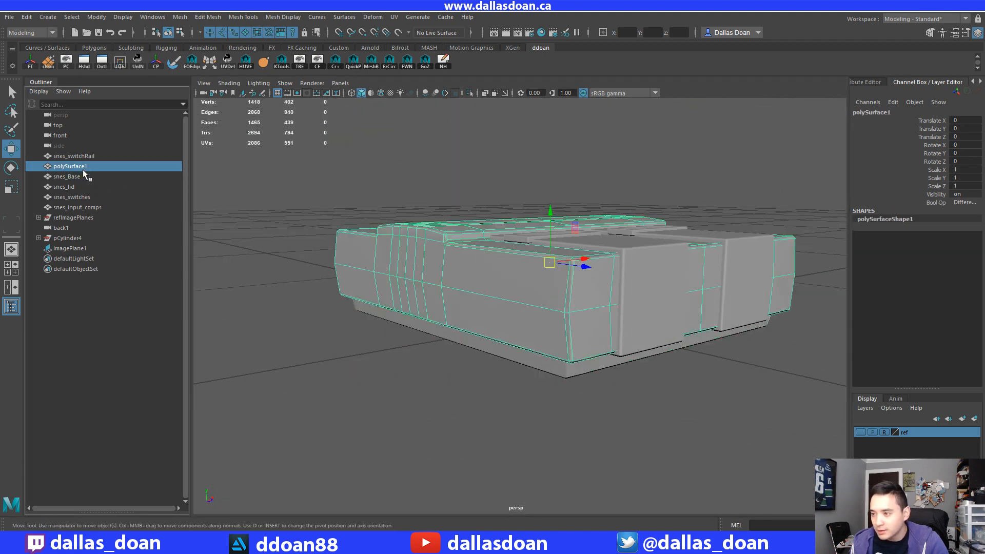
double_click(82, 167)
text(sn)
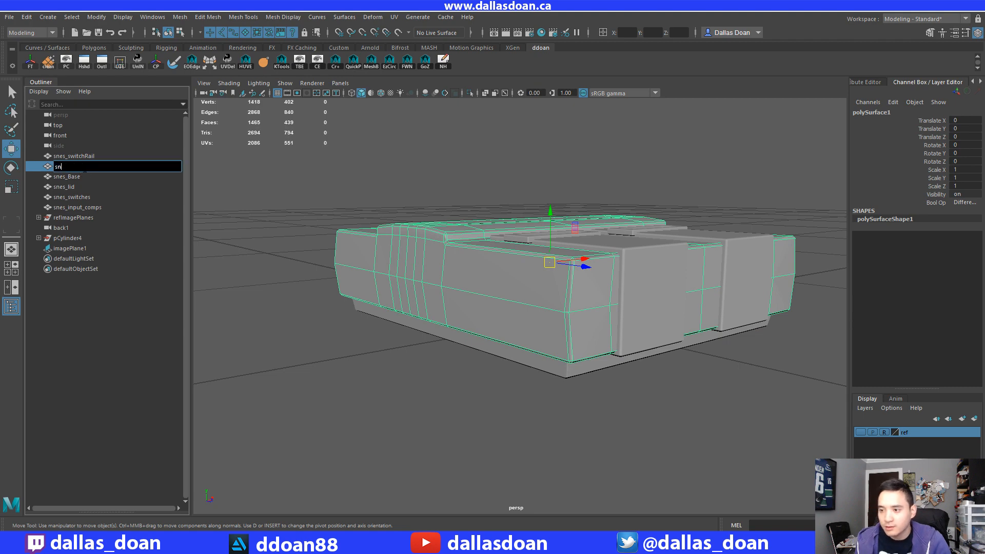
text(es_main)
key(Return)
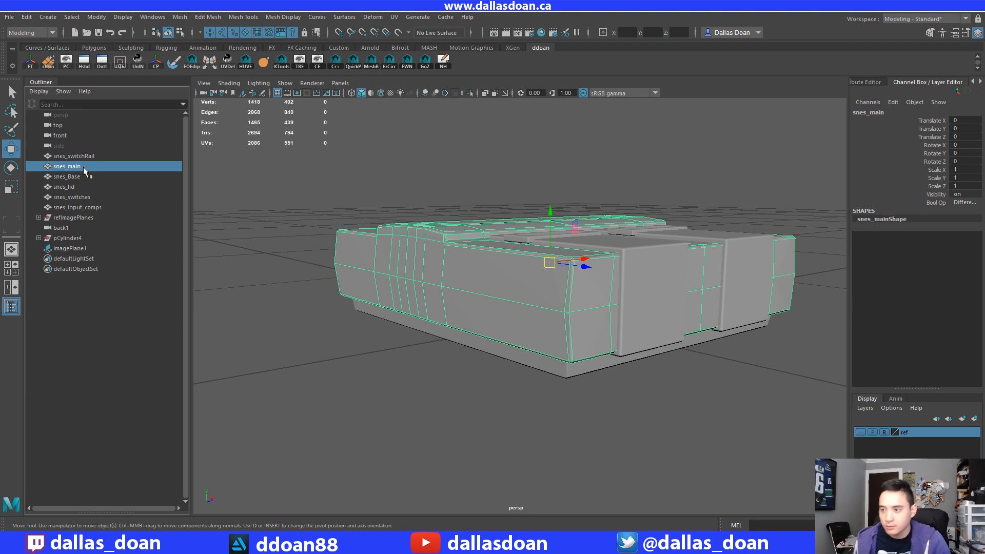
Select all the snes_ meshes together, from snes_switchRail through snes_input_comps, to check the parts they cover.
alt+drag(497, 366, 467, 366)
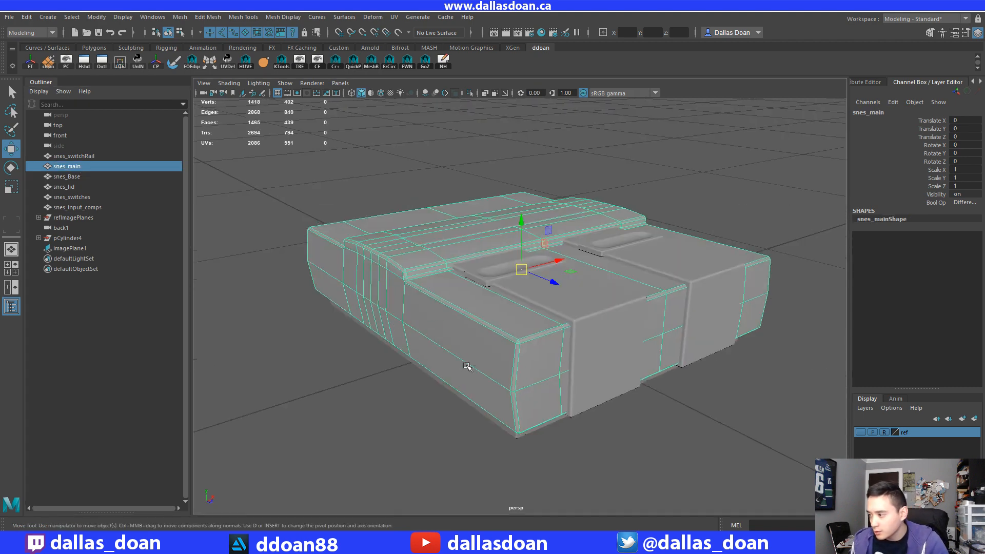
click(75, 157)
ctrl+click(85, 168)
ctrl+click(82, 175)
ctrl+click(81, 177)
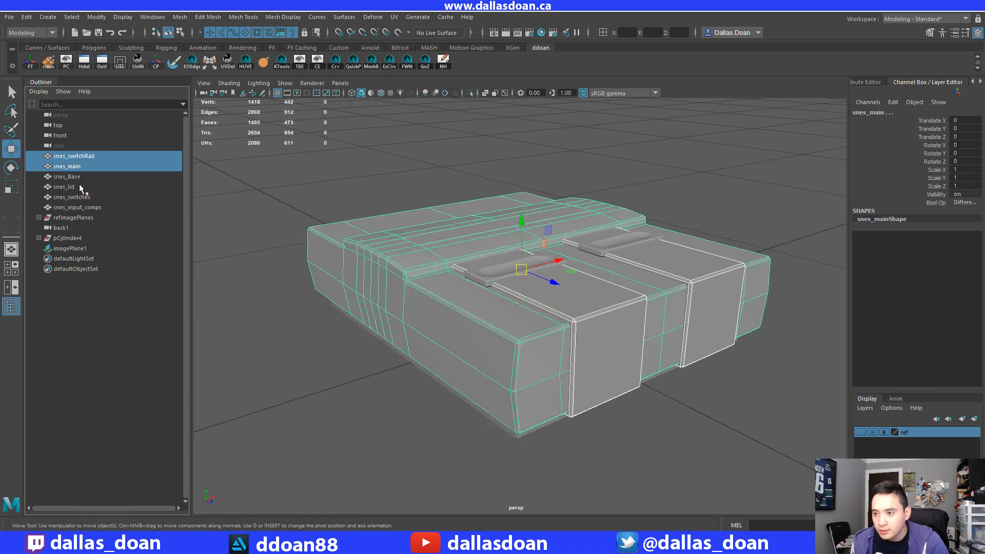
ctrl+click(79, 180)
ctrl+click(80, 186)
ctrl+click(82, 198)
ctrl+click(82, 207)
Inspect pCylinder4 at the rear round port and delete it from the scene.
alt+drag(513, 267, 281, 232)
click(72, 238)
key(f)
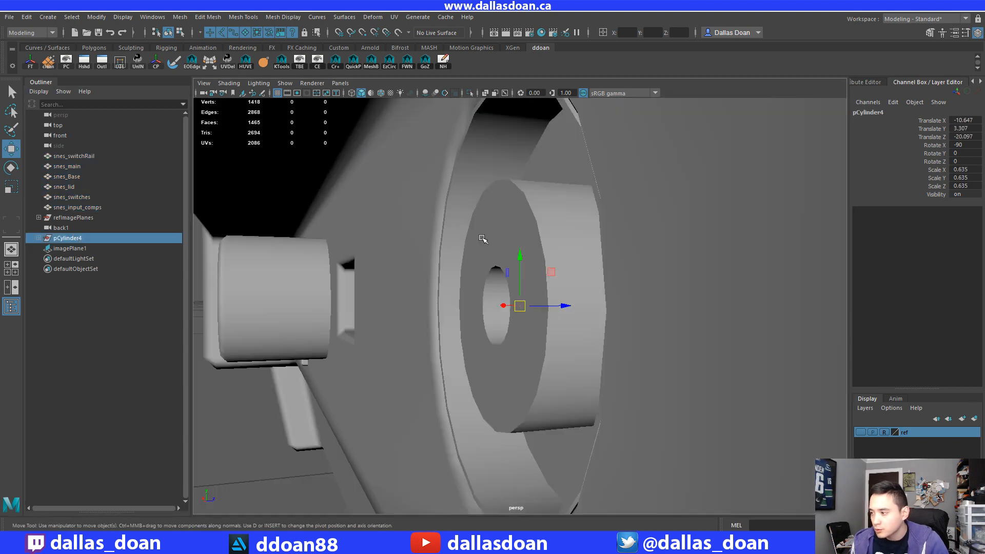
alt+drag(482, 235, 567, 267)
key(Delete)
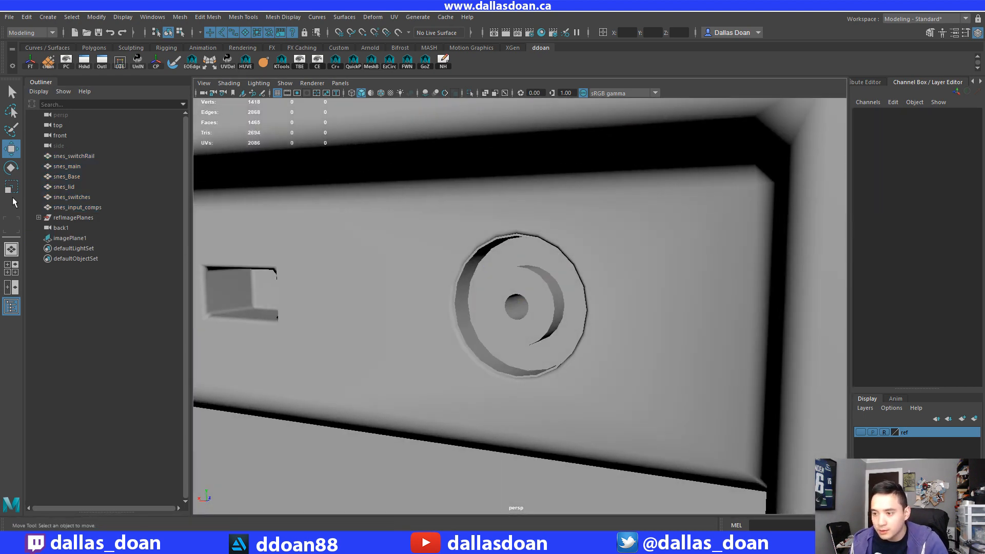
Check what the refImagePlanes group covers around the console and clear the selection.
click(86, 218)
key(f)
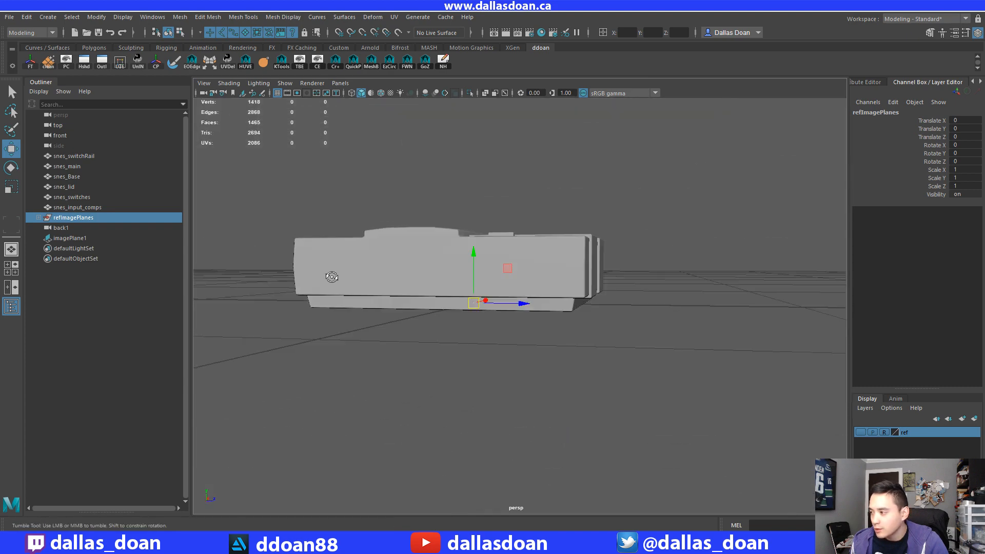
click(305, 279)
alt+drag(305, 279, 390, 209)
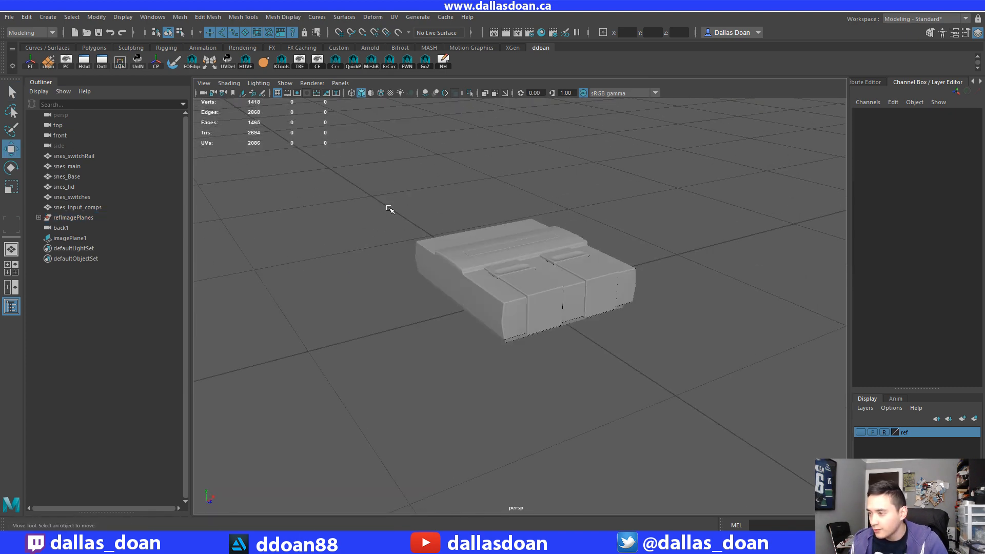
Select the snes_switchRail mesh in the Outliner and copy its name.
click(65, 156)
double_click(80, 157)
key(ctrl+c)
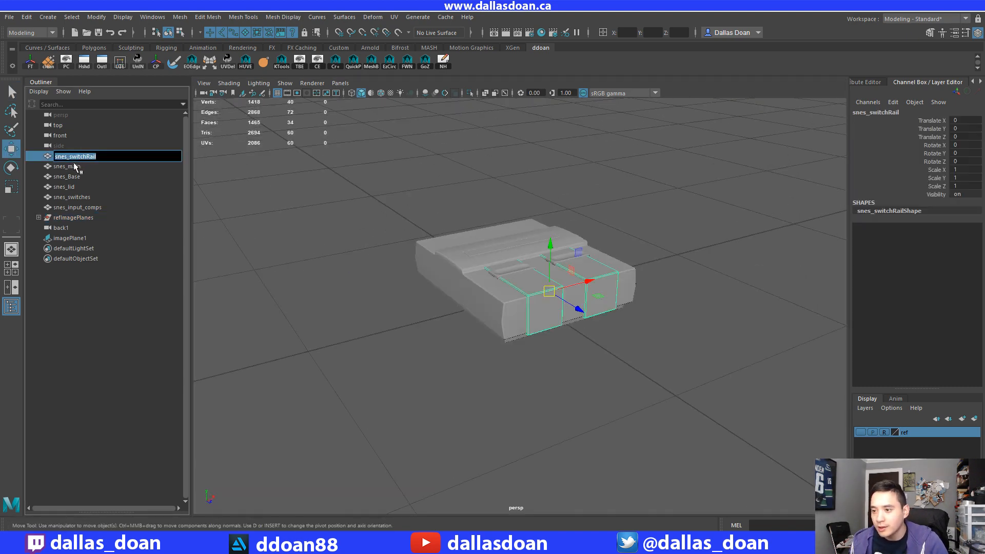
click(10, 17)
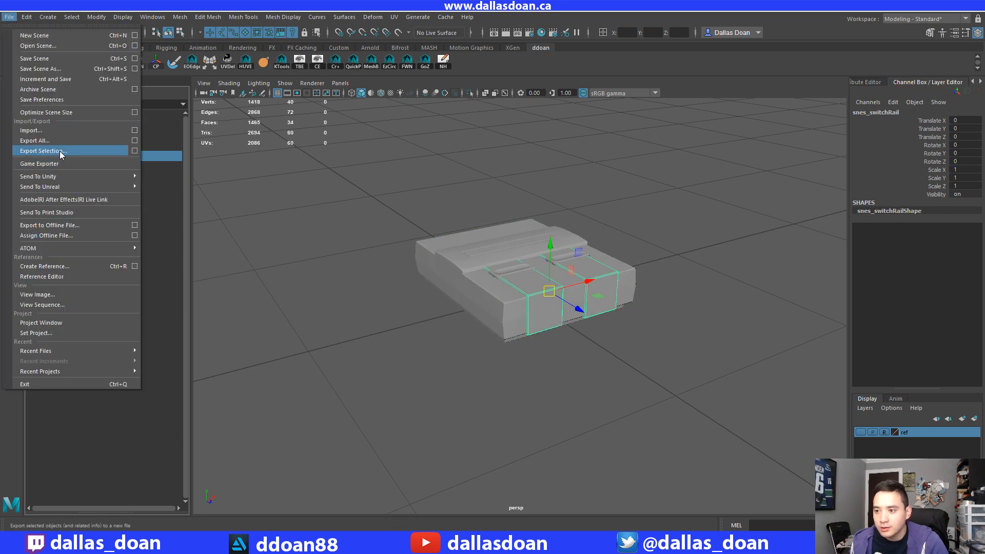
click(41, 150)
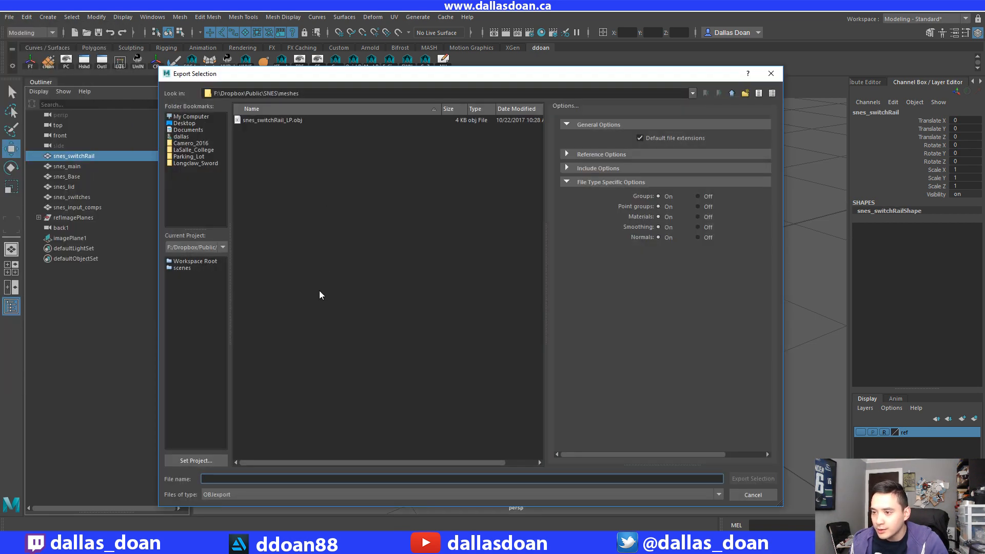
click(291, 121)
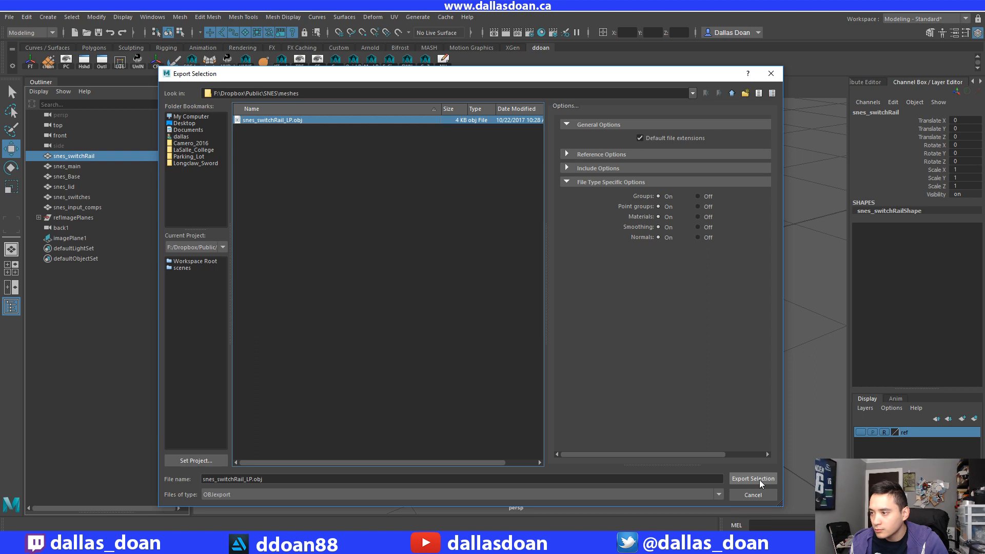
right_click(283, 121)
click(260, 120)
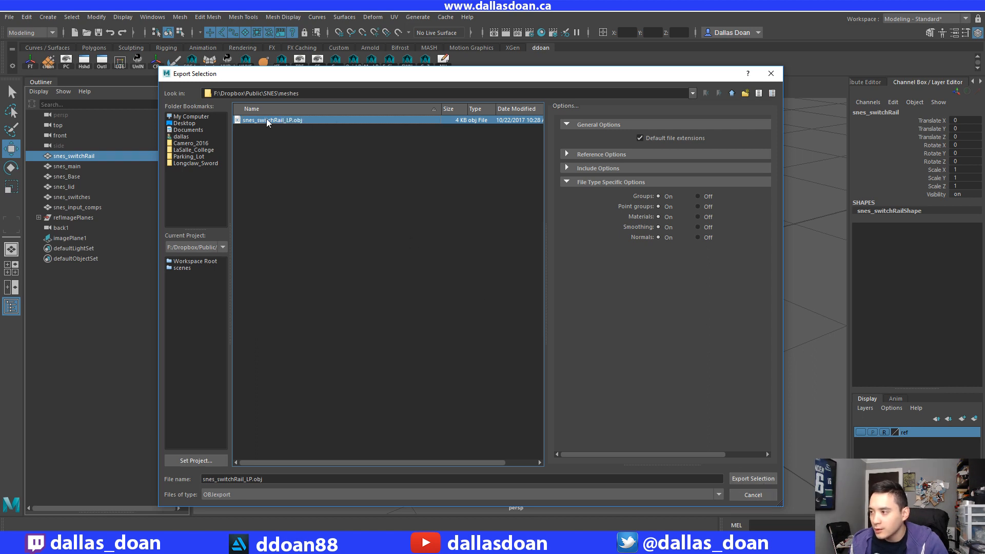
click(76, 160)
click(268, 481)
click(752, 496)
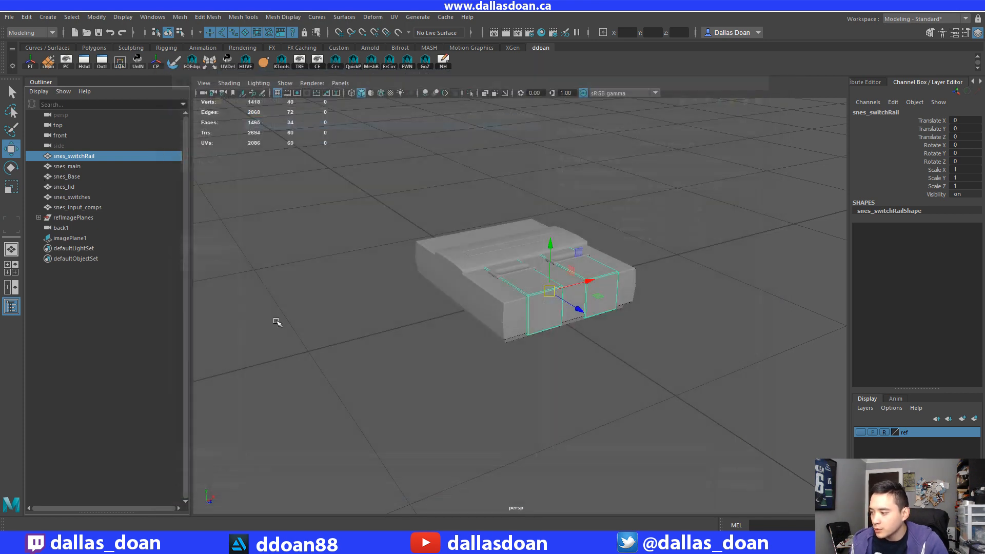
Export the selected switch rail mesh as an OBJ named snes_switchRail in the SNES meshes folder.
click(10, 17)
click(66, 149)
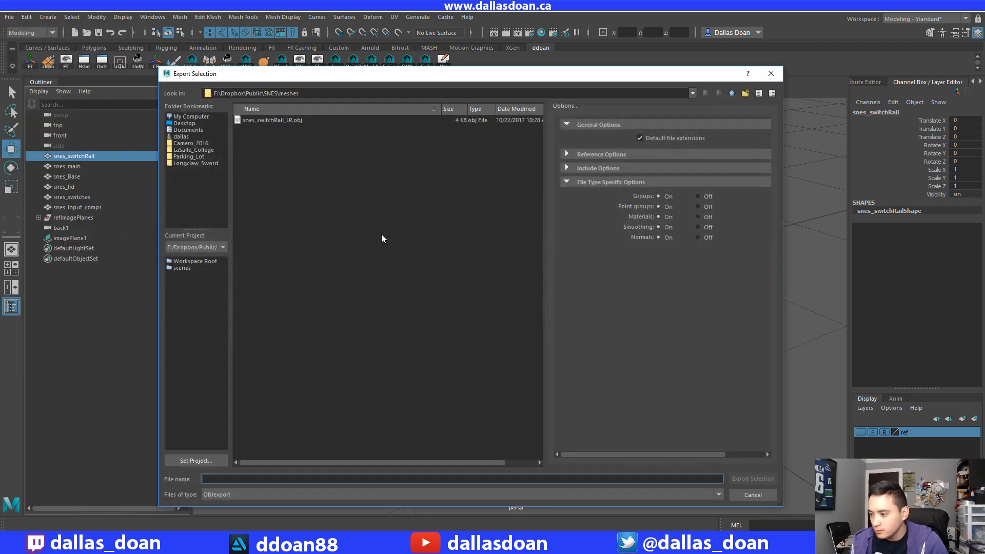
key(ctrl+v)
click(753, 478)
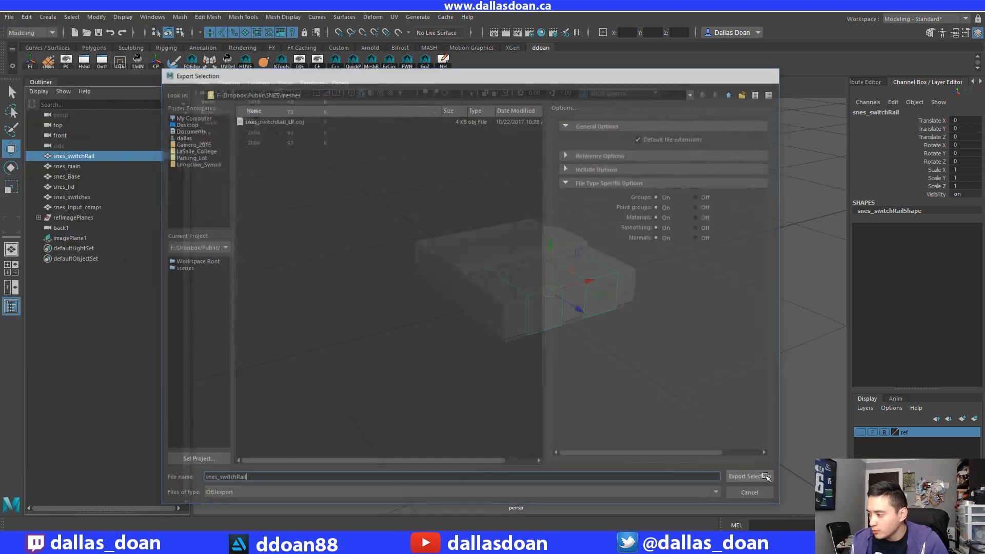
Export the snes_main mesh as an OBJ named snes_main in the SNES meshes folder, reusing its Outliner name.
double_click(77, 167)
key(ctrl+c)
key(Return)
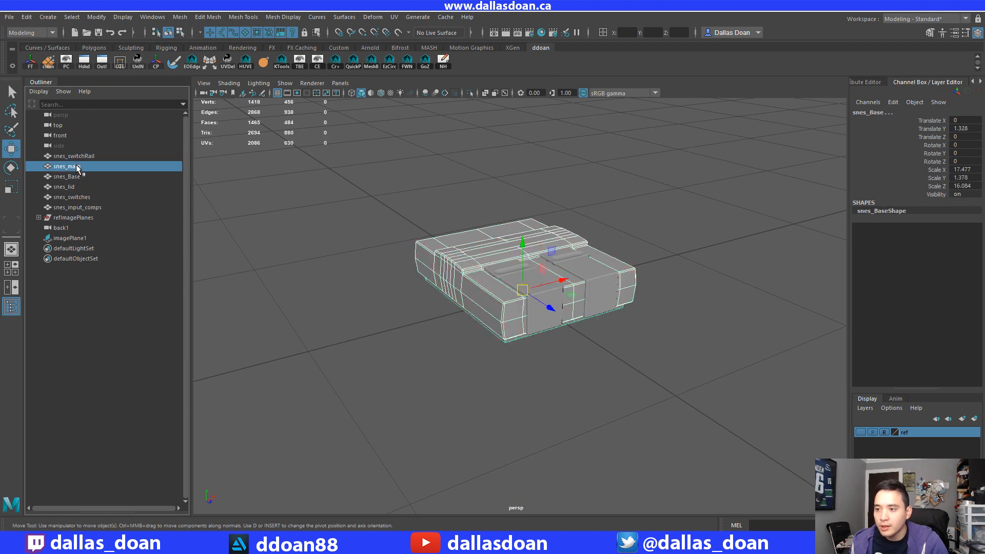
click(9, 17)
click(52, 154)
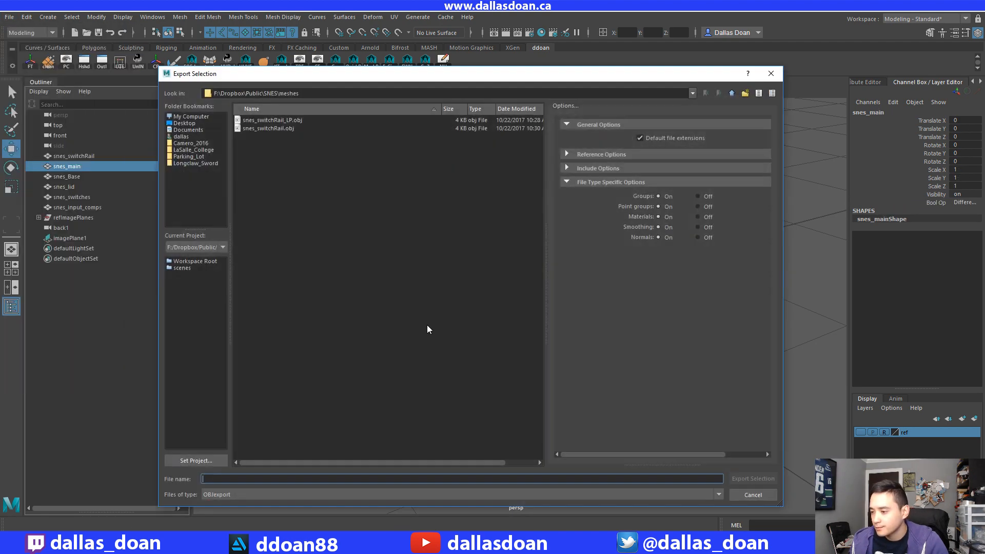
key(ctrl+v)
click(753, 479)
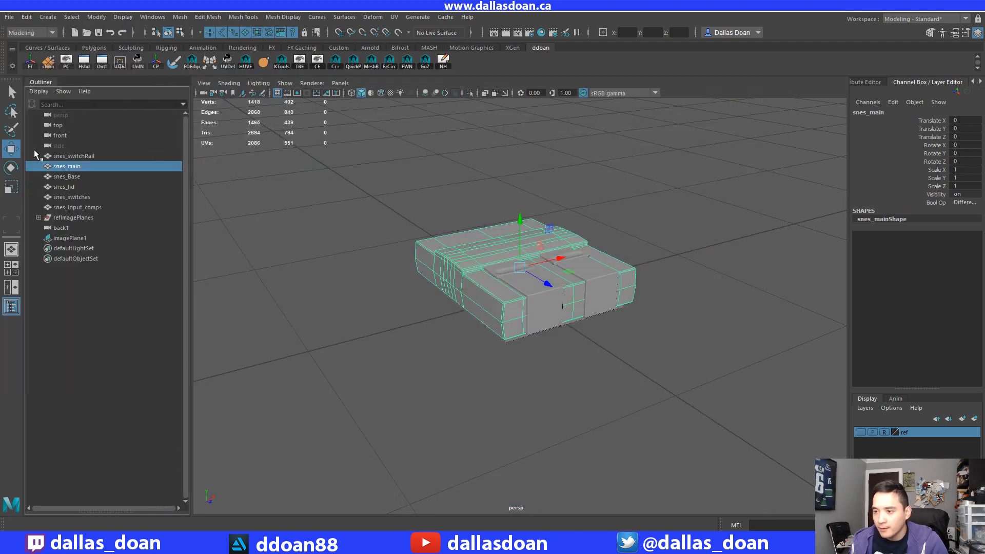
Export the snes_Base mesh as an OBJ named snes_Base in the same meshes folder.
click(72, 176)
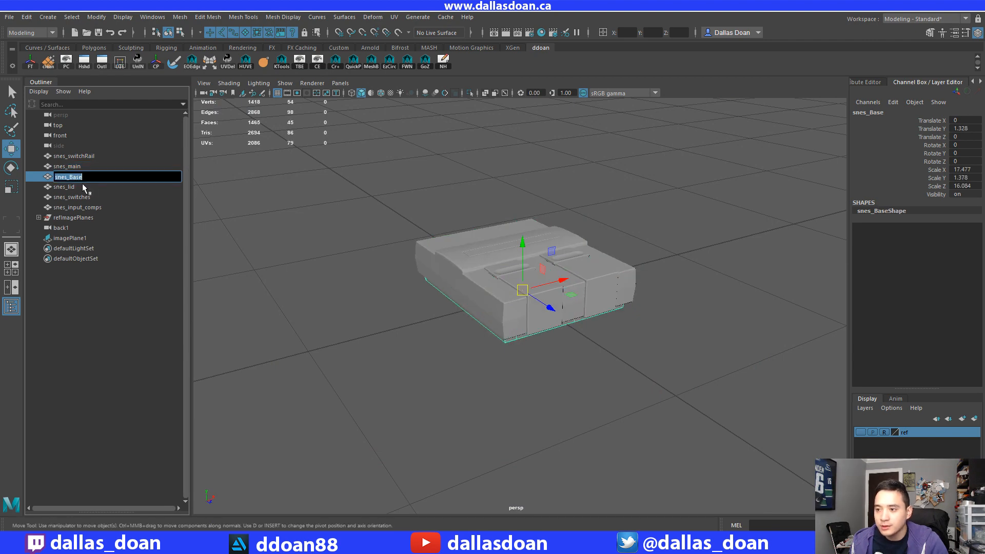
click(9, 17)
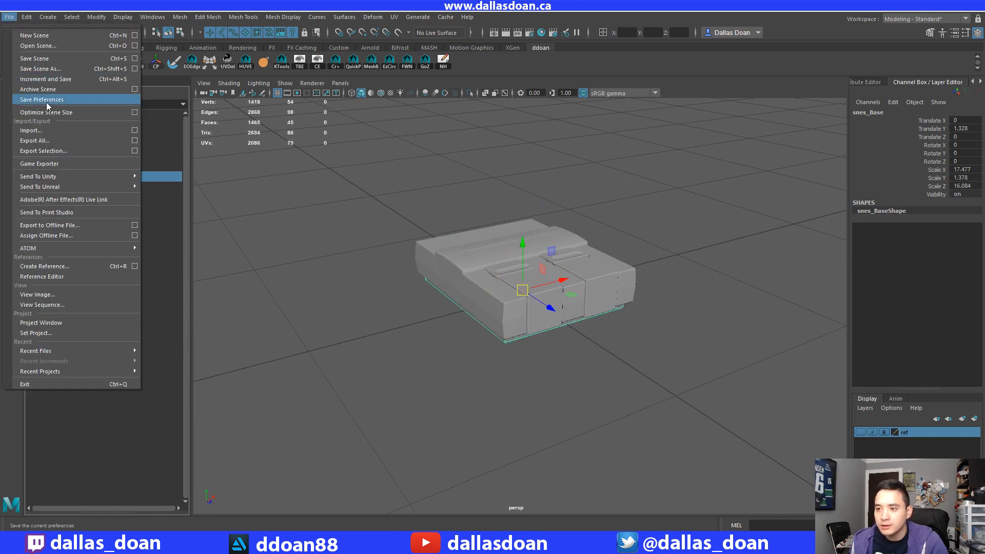
click(56, 151)
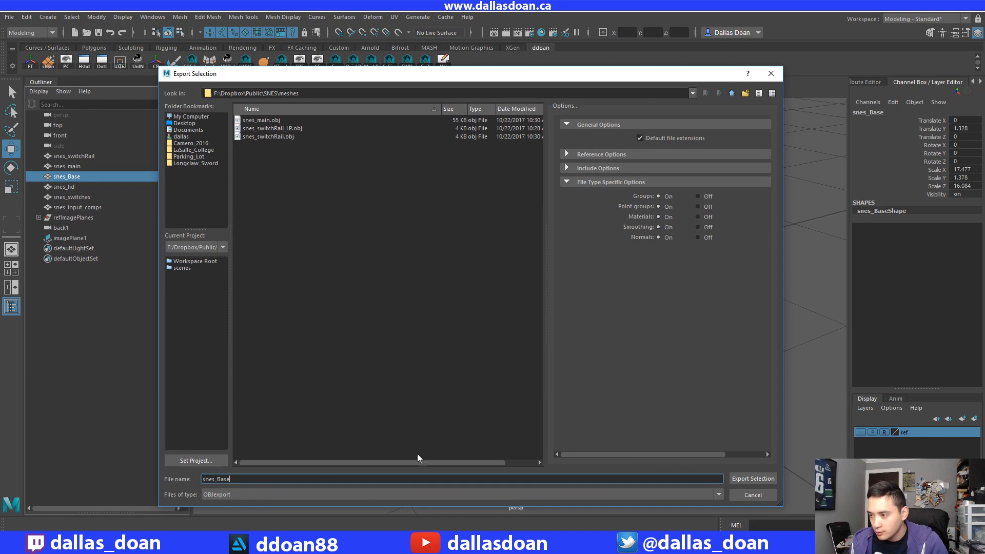
click(752, 479)
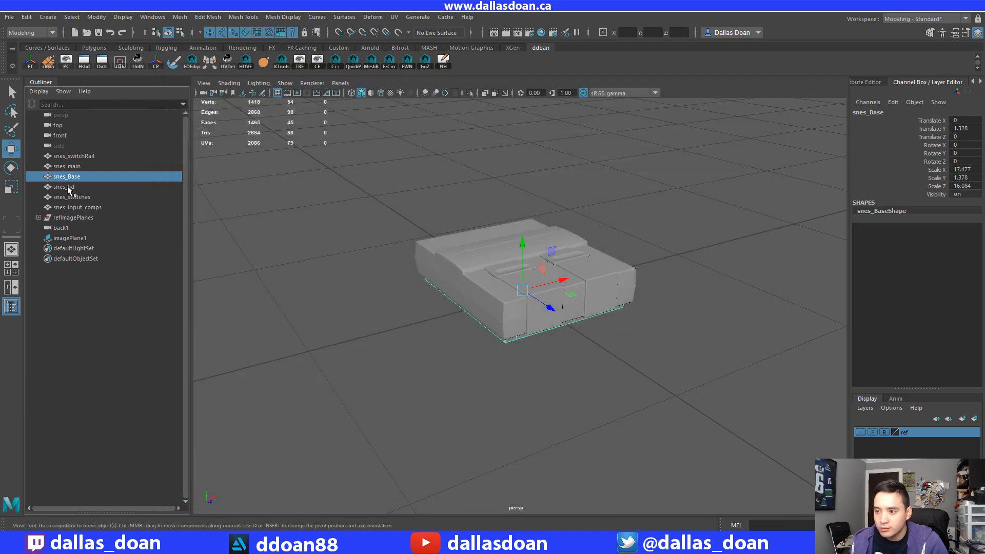
Export the snes_lid mesh as an OBJ named snes_lid in the meshes folder.
click(64, 187)
click(10, 17)
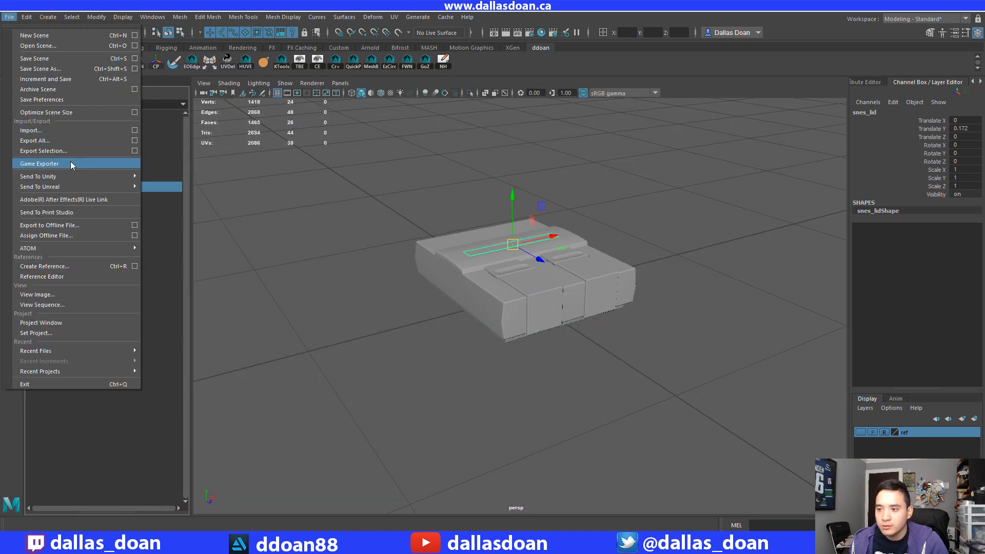
click(43, 151)
text(snes_lid)
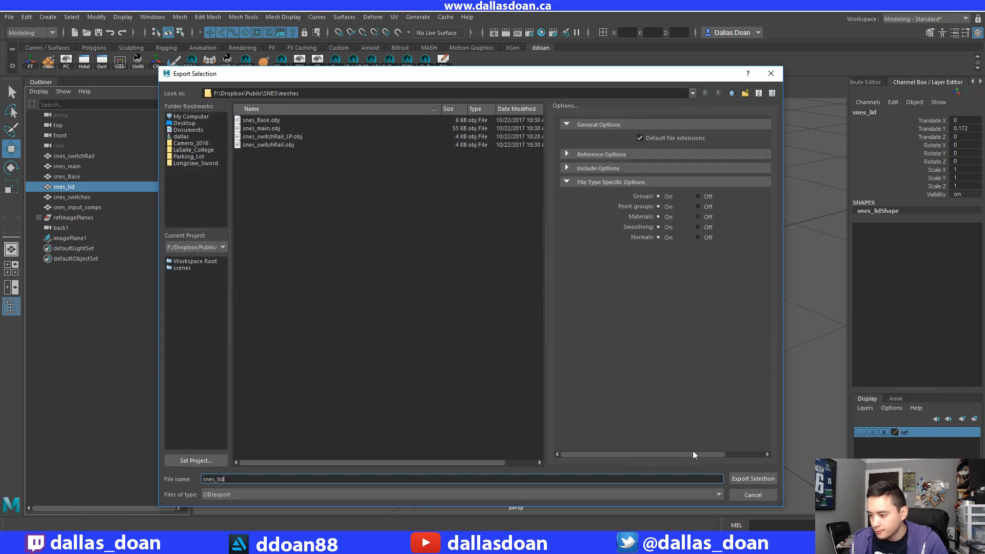
click(739, 478)
Export the snes_switches mesh as an OBJ named snes_switches in the meshes folder.
click(77, 197)
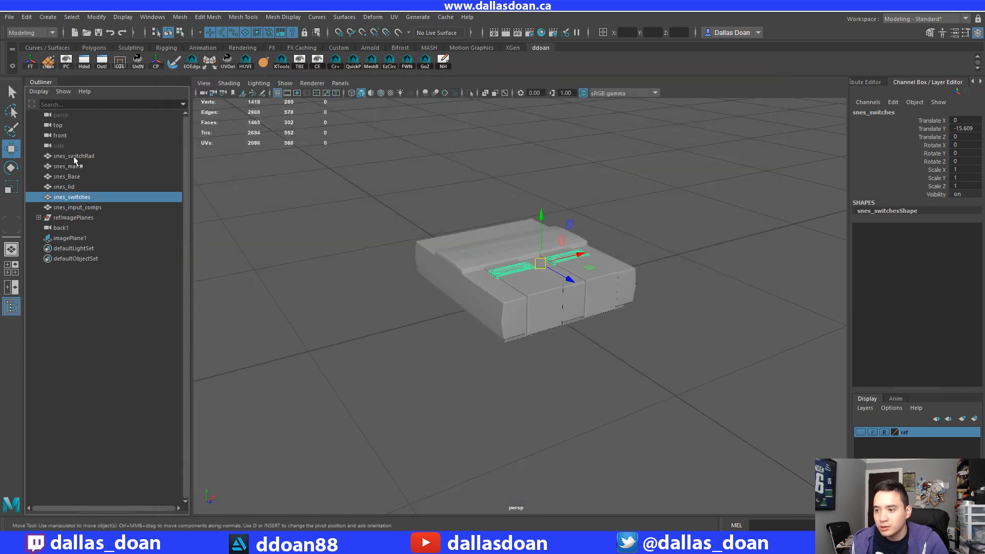
click(9, 17)
click(73, 160)
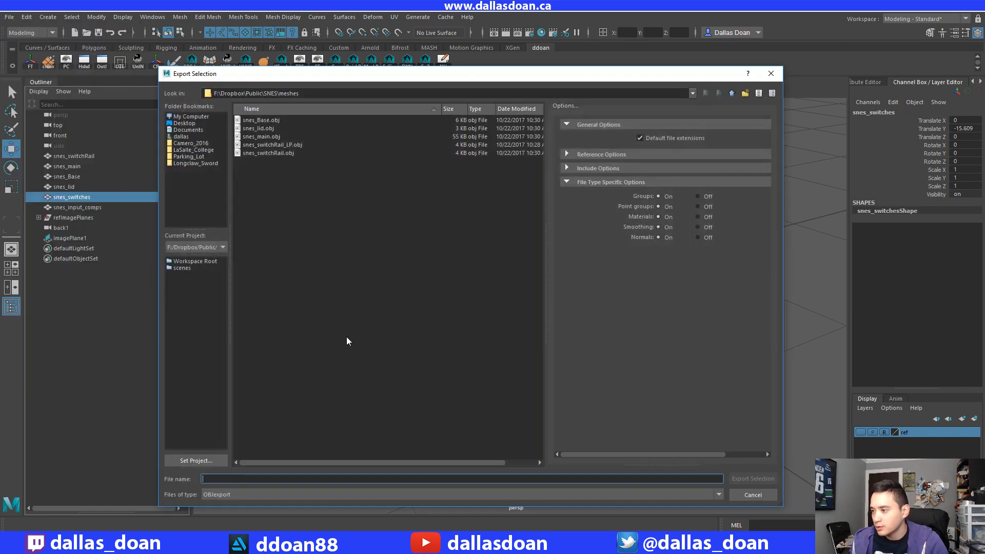
click(754, 479)
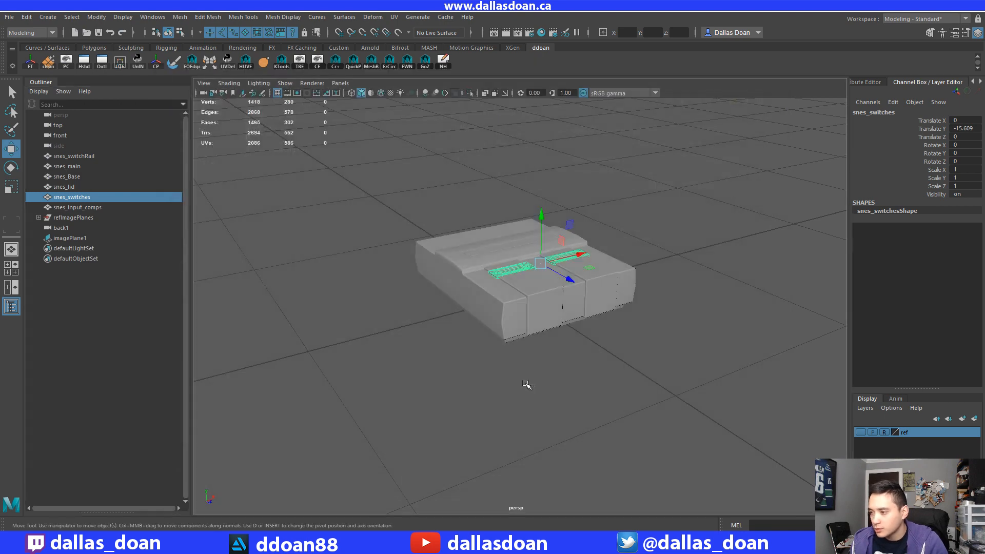
Export the snes_input_comps mesh as an OBJ named snes_input_comps in the meshes folder.
double_click(94, 207)
key(Return)
click(9, 17)
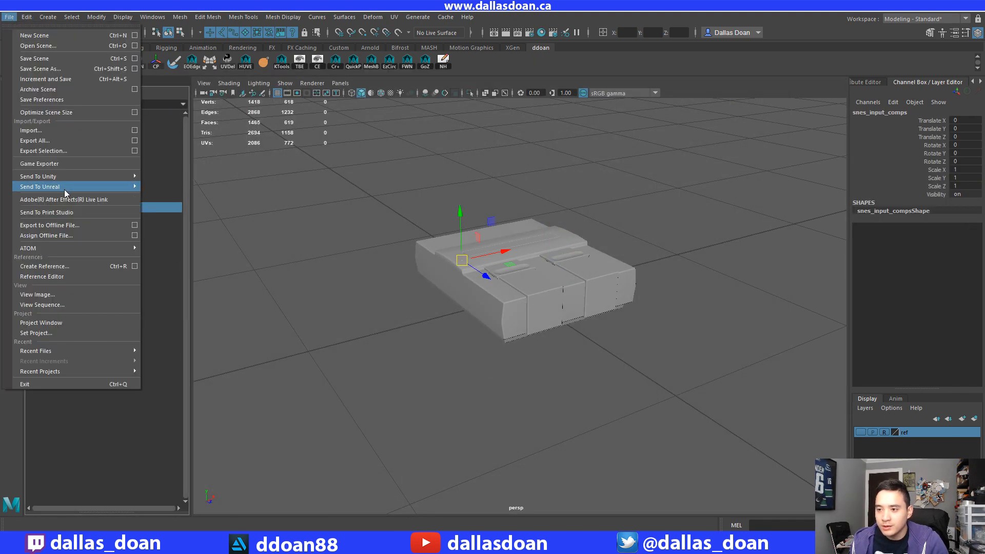
click(62, 152)
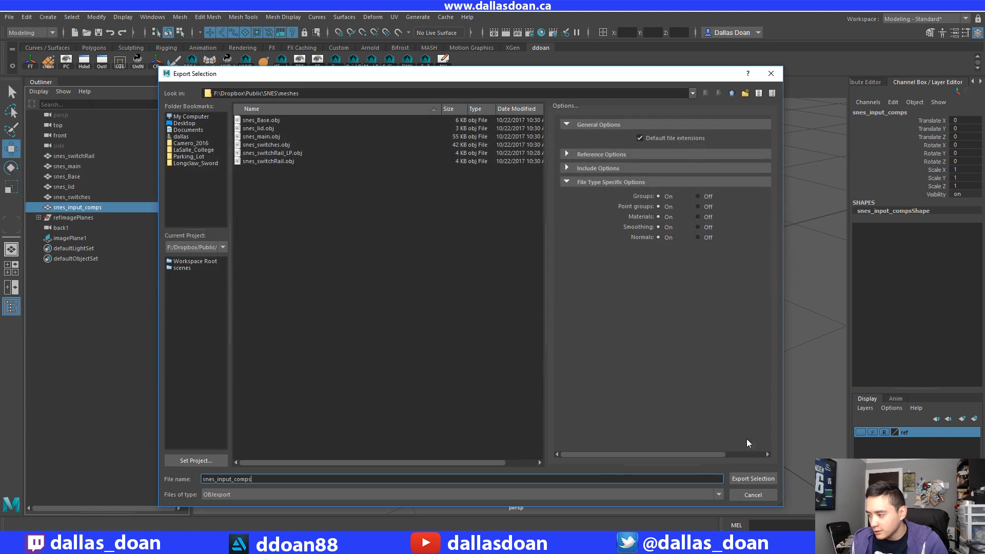
click(749, 479)
Select the whole console in the viewport to check its meshes, and clear the selection.
click(502, 426)
drag(375, 170, 733, 441)
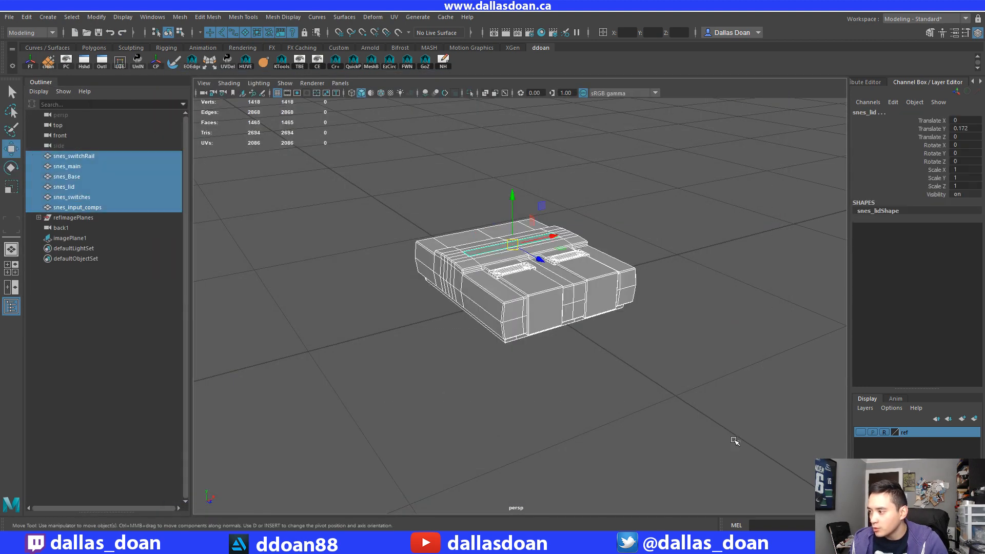
click(686, 430)
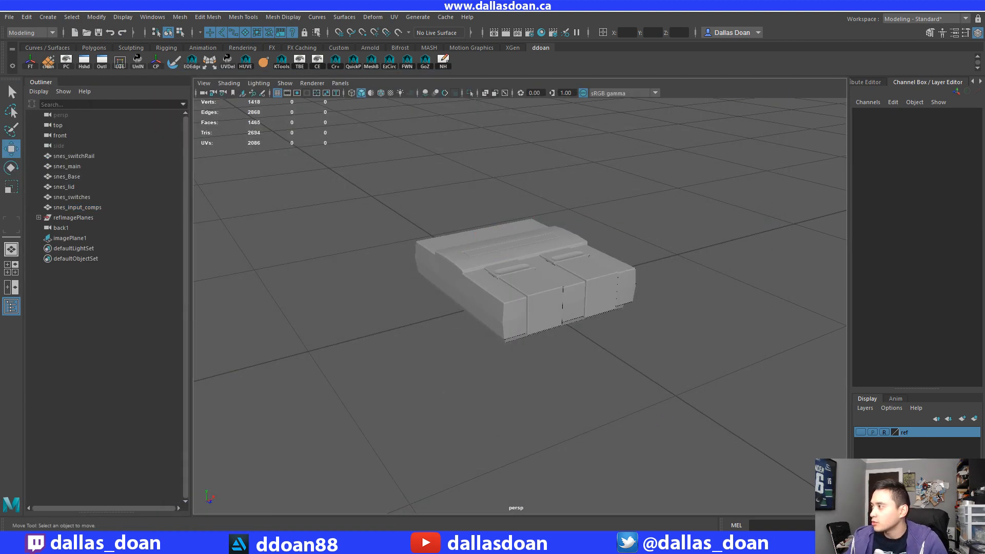
Switch from Maya and the reference photo to ZBrush, and close its home page and LightBox.
click(746, 543)
click(639, 31)
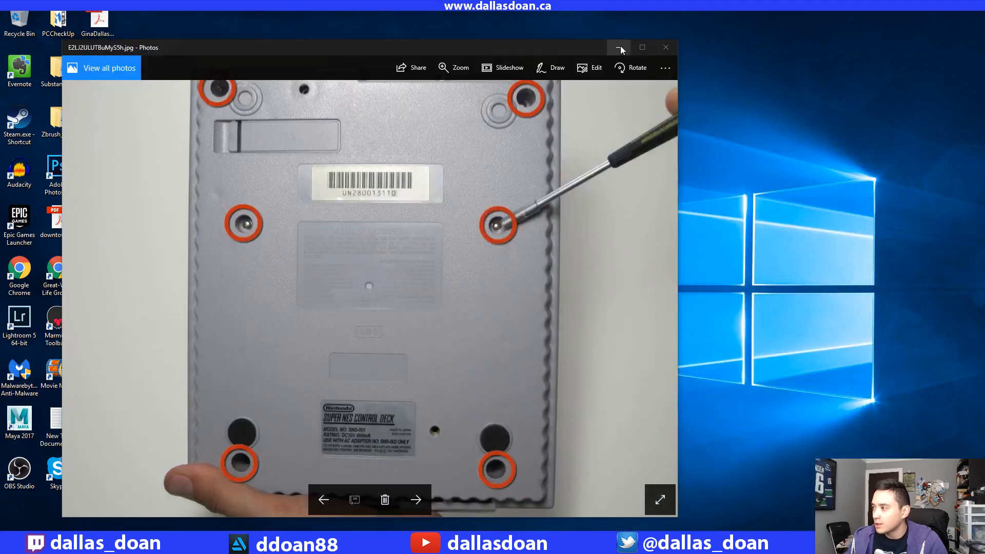
click(619, 48)
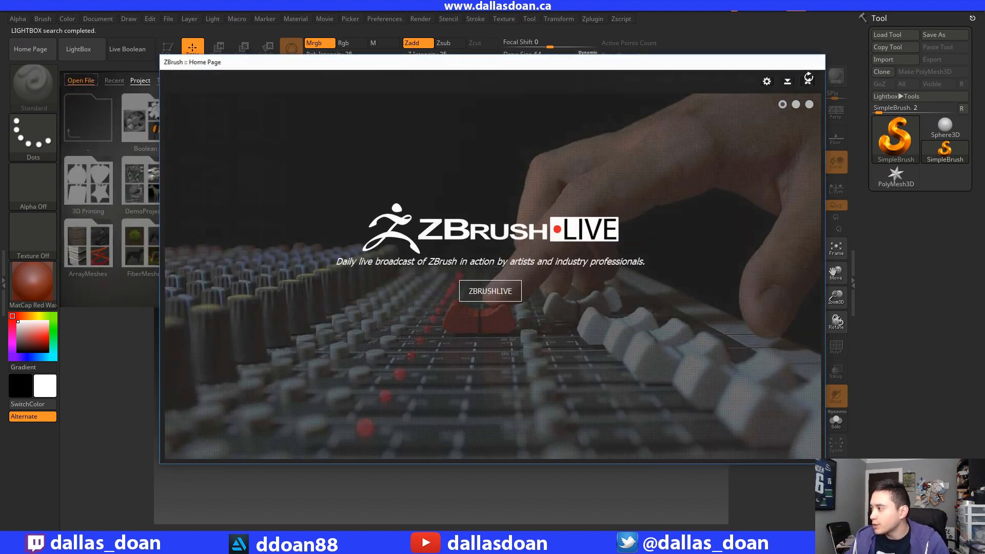
click(807, 81)
key(comma)
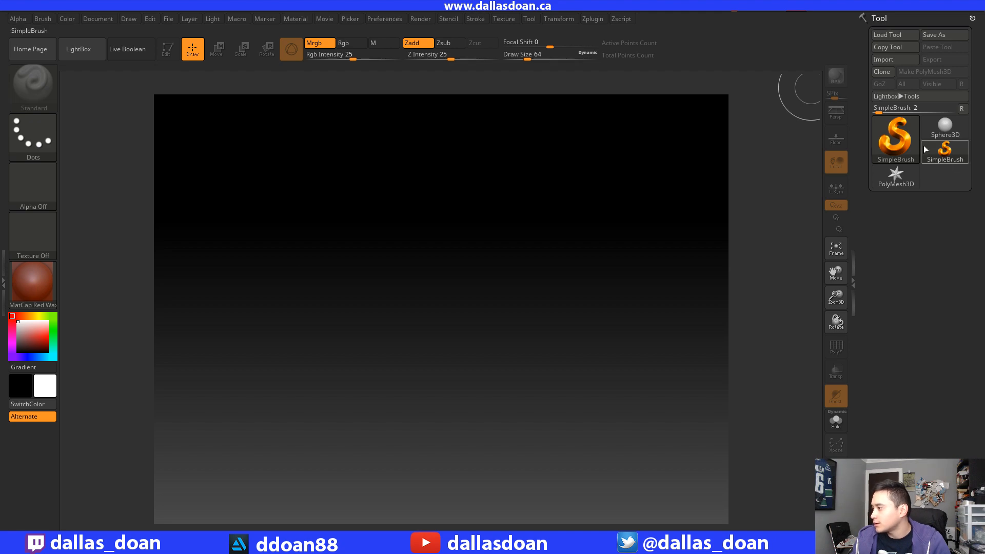
Make PolyMesh3D the active tool, start a mesh import, and browse to the meshes folder inside SNES.
click(896, 176)
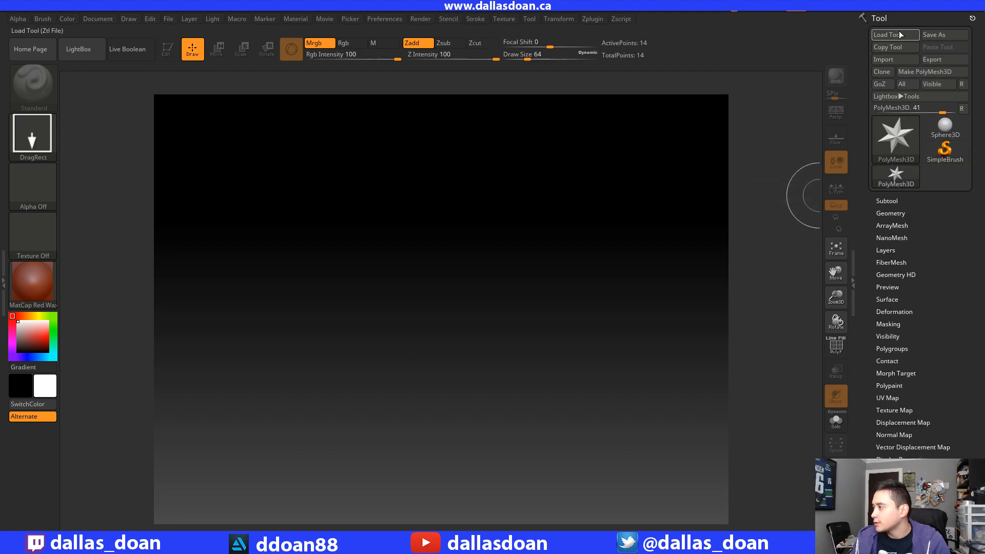
click(898, 60)
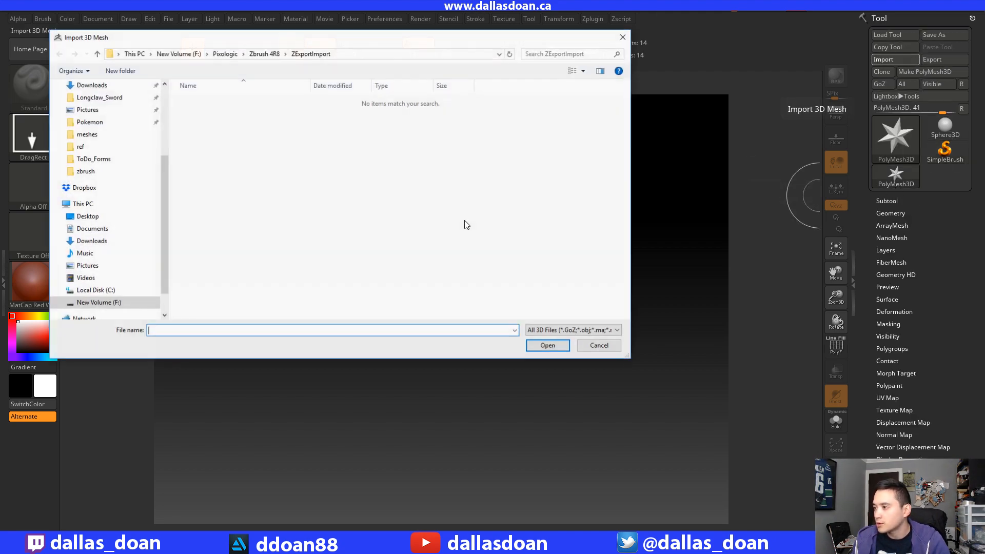
drag(167, 178, 177, 88)
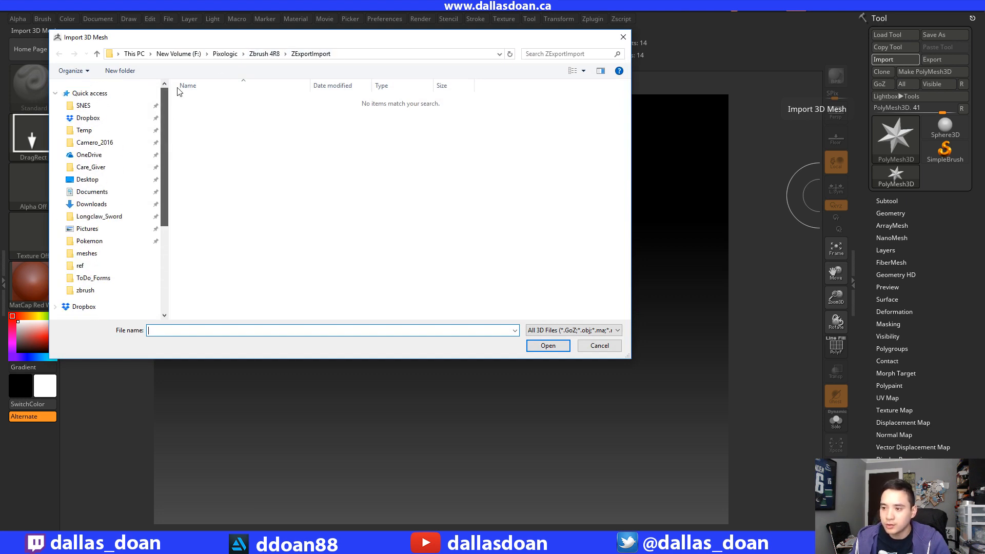
click(105, 105)
click(213, 105)
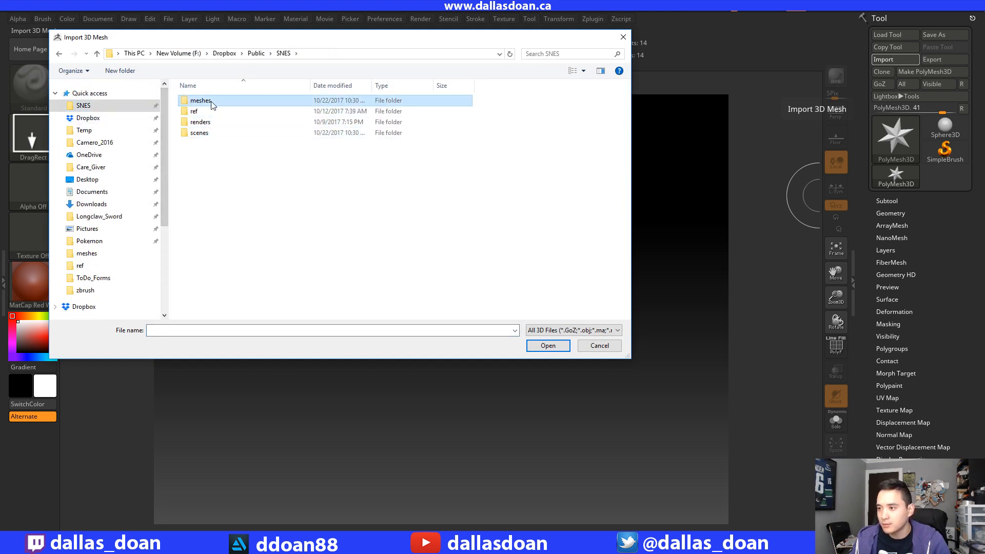
double_click(213, 104)
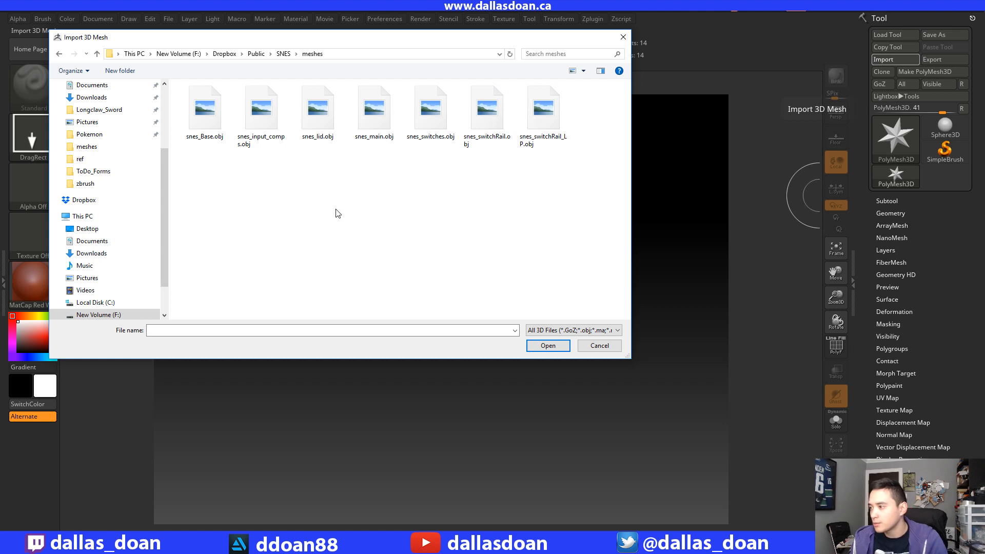
From the properties of snes_Base.obj, change the program for OBJ files by browsing for another app on the PC.
click(219, 116)
right_click(212, 109)
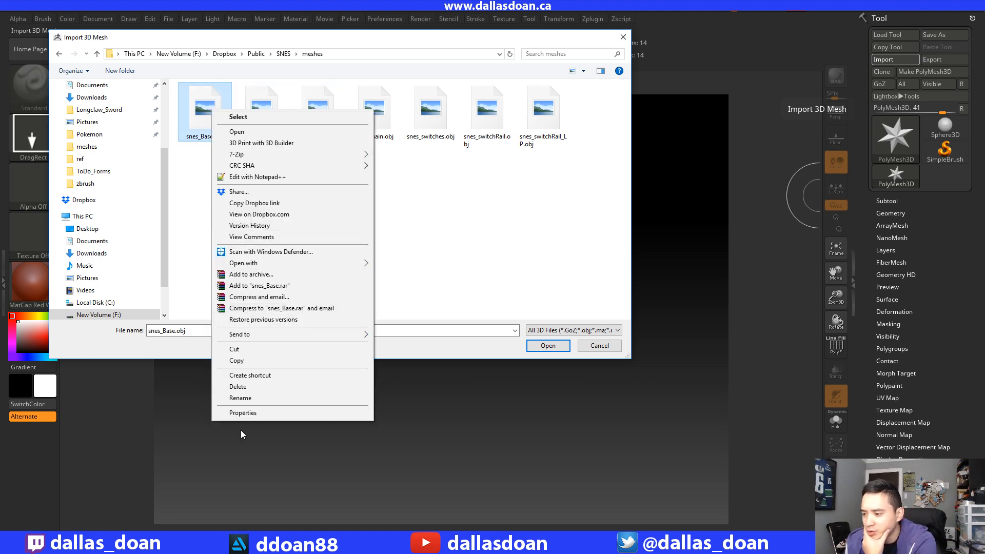
click(246, 413)
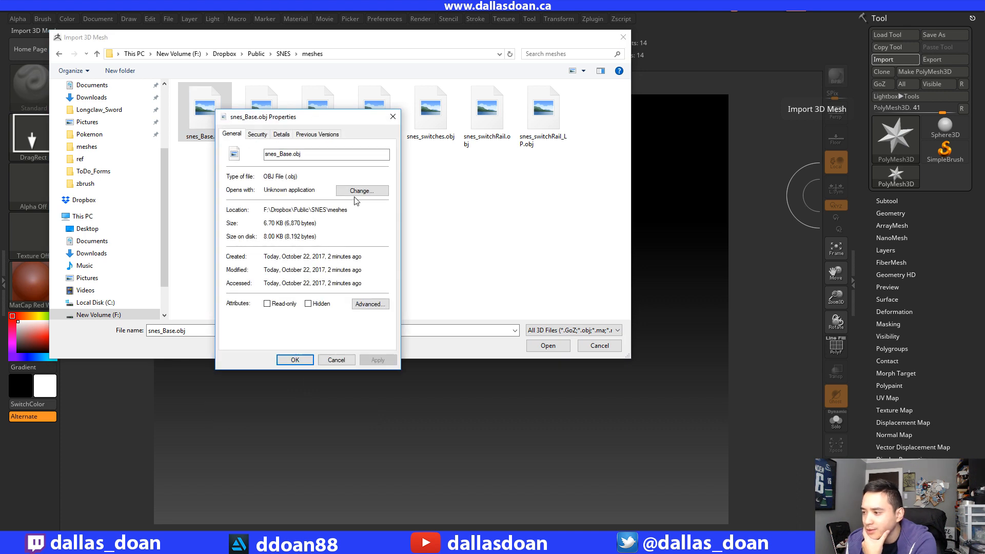
click(360, 190)
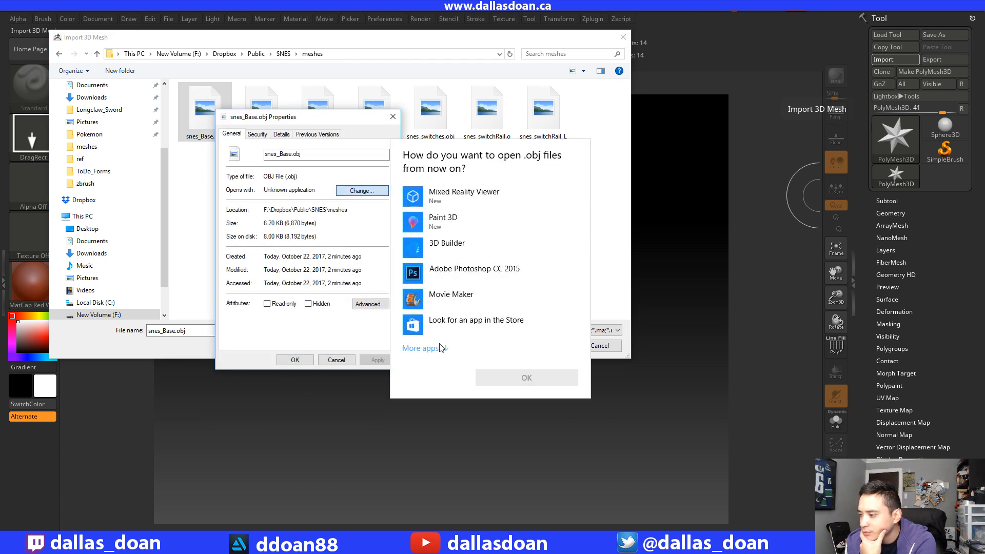
click(421, 348)
scroll(462, 341, down, 3)
scroll(467, 330, down, 4)
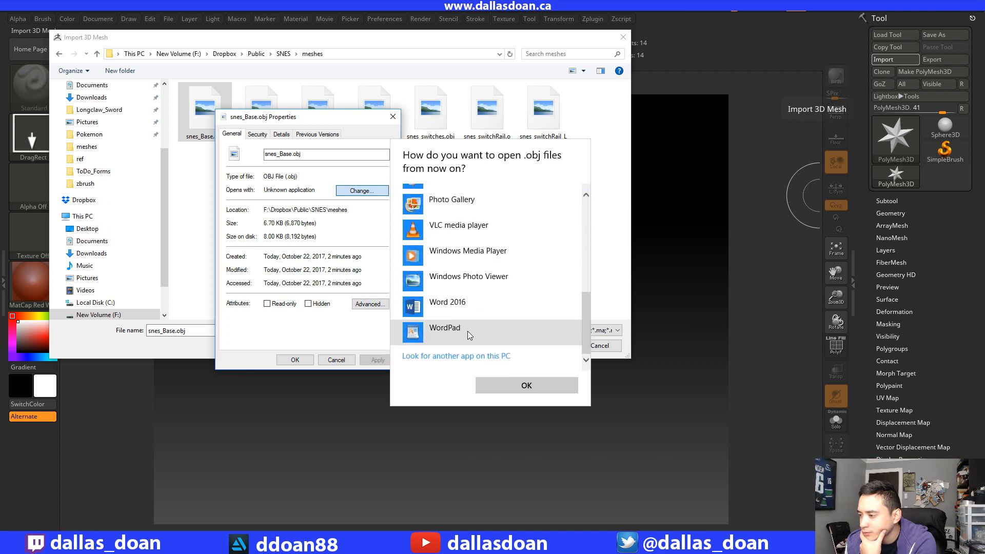
scroll(466, 354, up, 1)
scroll(461, 359, up, 4)
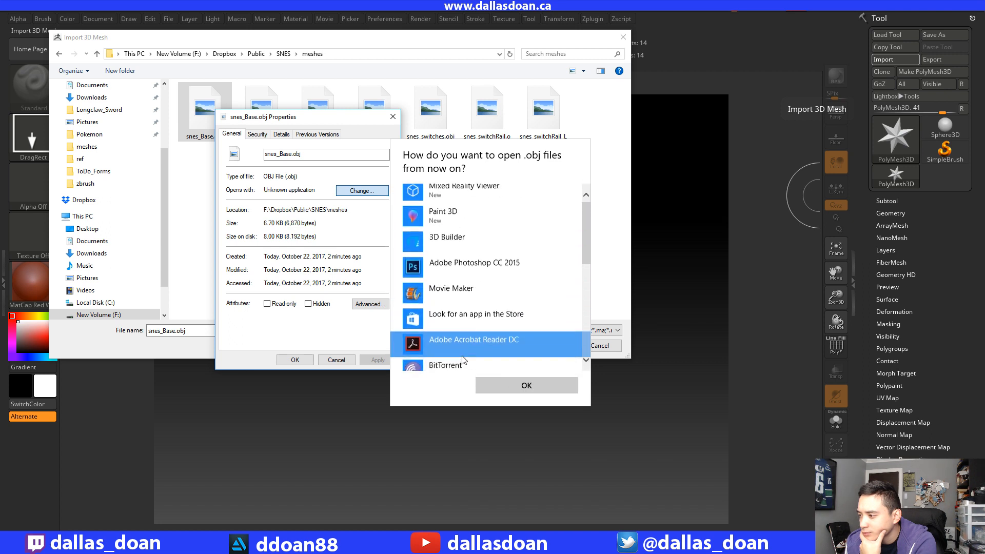
scroll(462, 359, down, 1)
scroll(462, 356, down, 3)
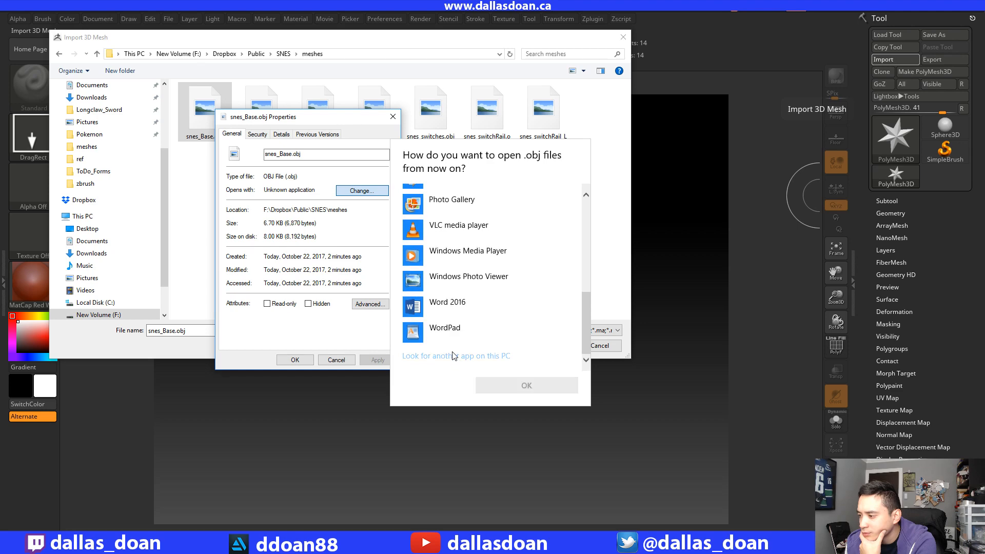
click(454, 355)
scroll(419, 266, down, 2)
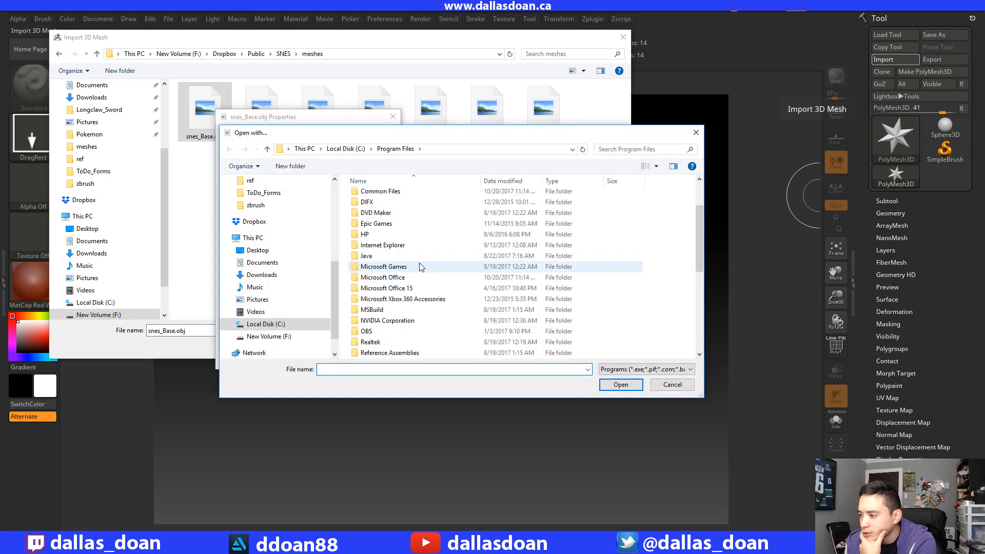
Choose maya.exe from the Autodesk Maya2017 bin folder as the default program for OBJ files and confirm the properties.
scroll(418, 270, up, 2)
double_click(380, 228)
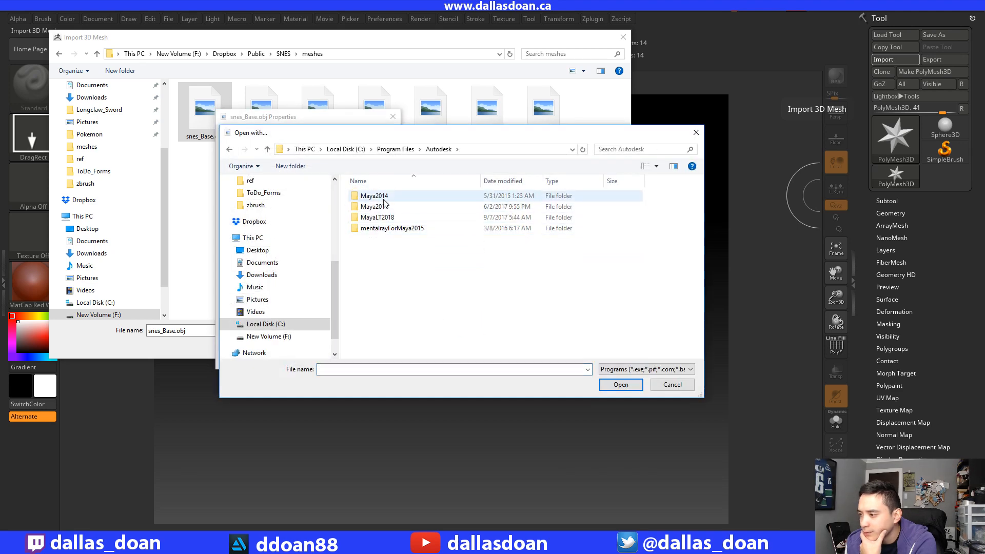
double_click(392, 207)
scroll(400, 254, down, 3)
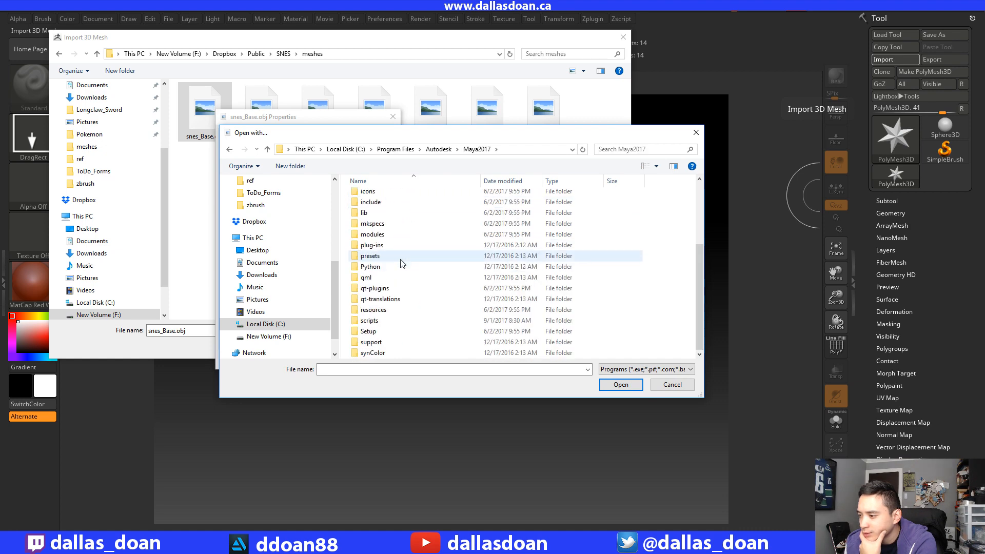
scroll(402, 265, up, 3)
double_click(403, 202)
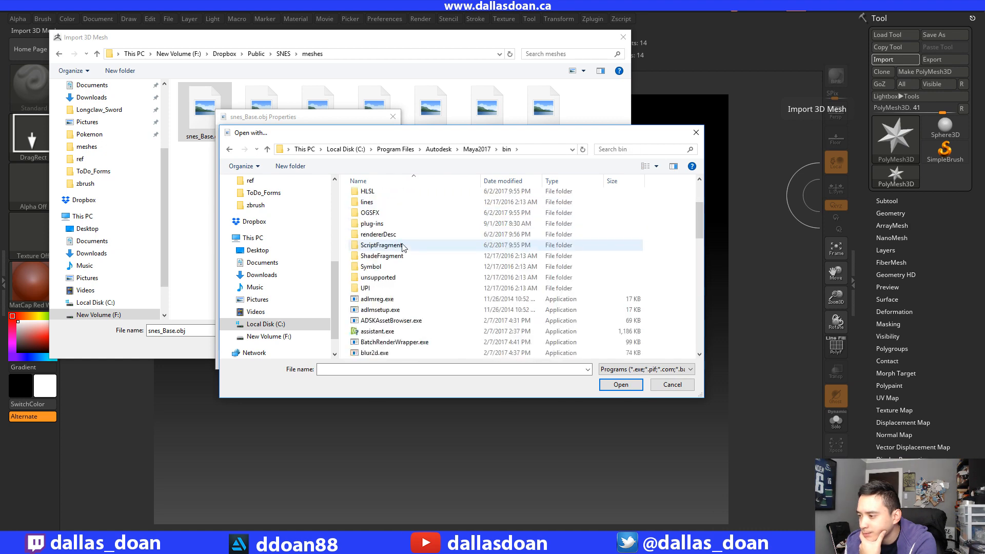
scroll(403, 251, down, 4)
scroll(405, 259, down, 6)
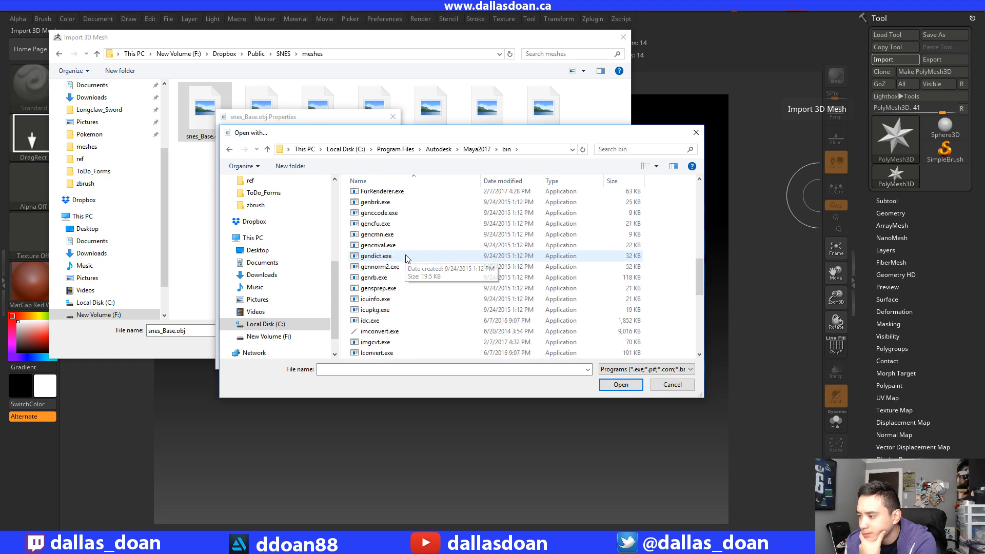
click(398, 300)
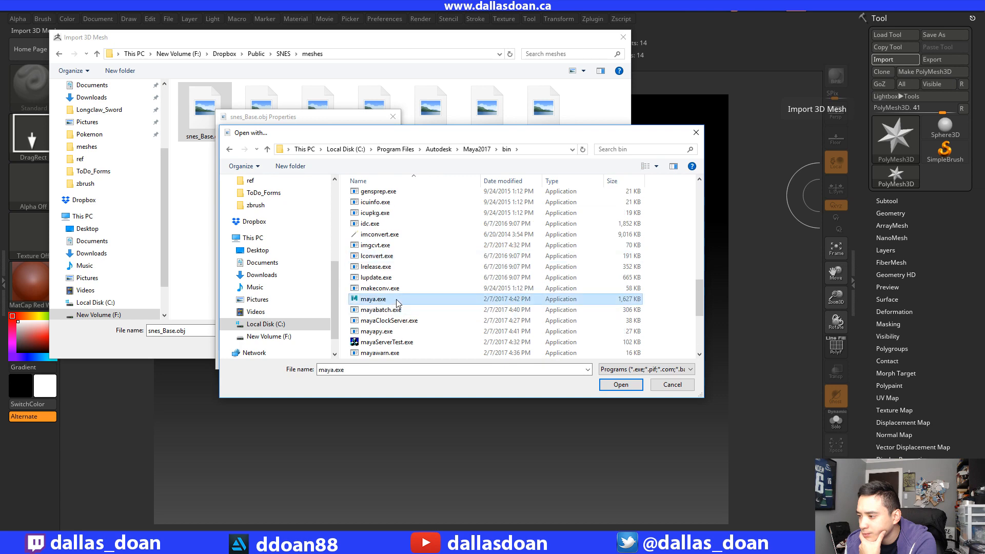
click(620, 386)
click(377, 359)
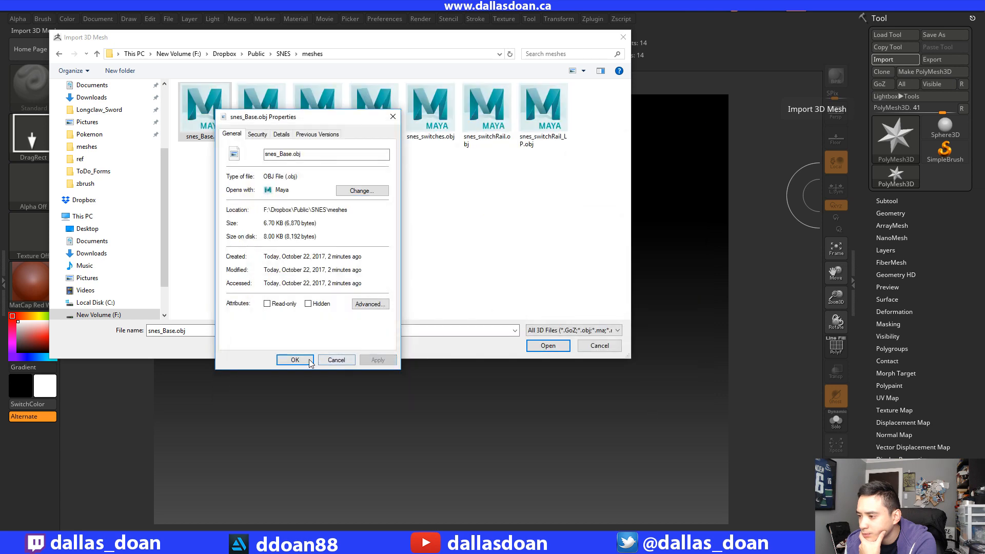
click(309, 361)
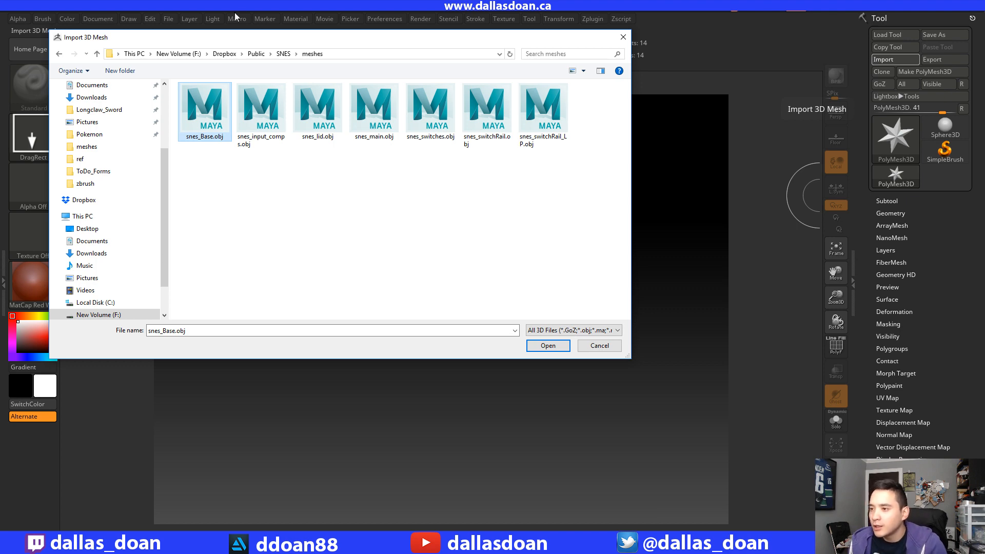
Import snes_Base.obj, splitting its nonstandard polygons into quads and triangles.
click(508, 119)
click(199, 120)
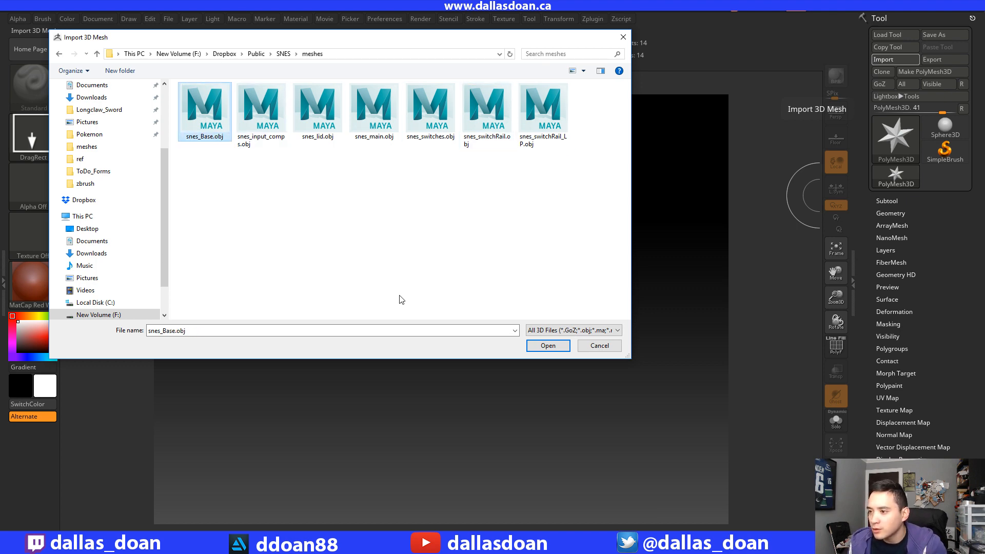
click(548, 345)
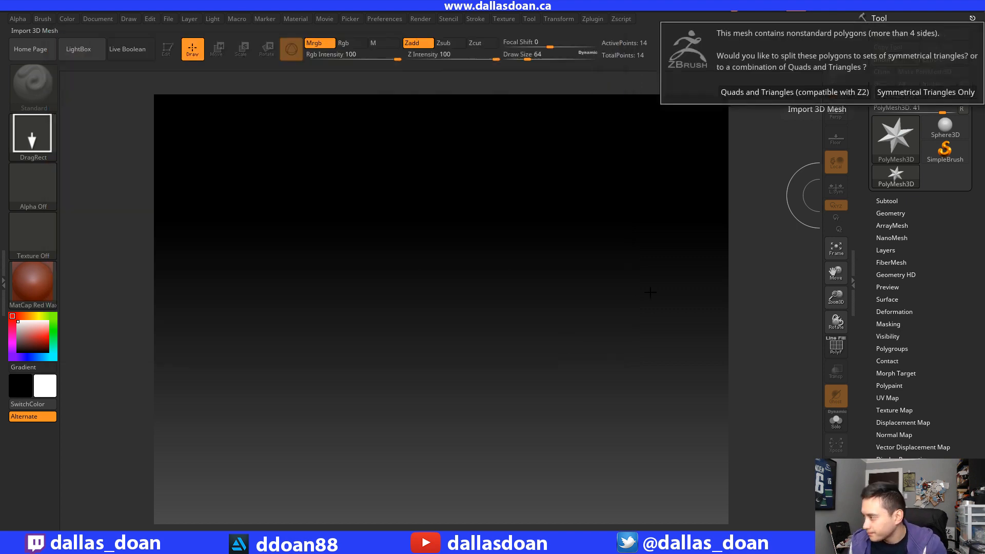
click(788, 92)
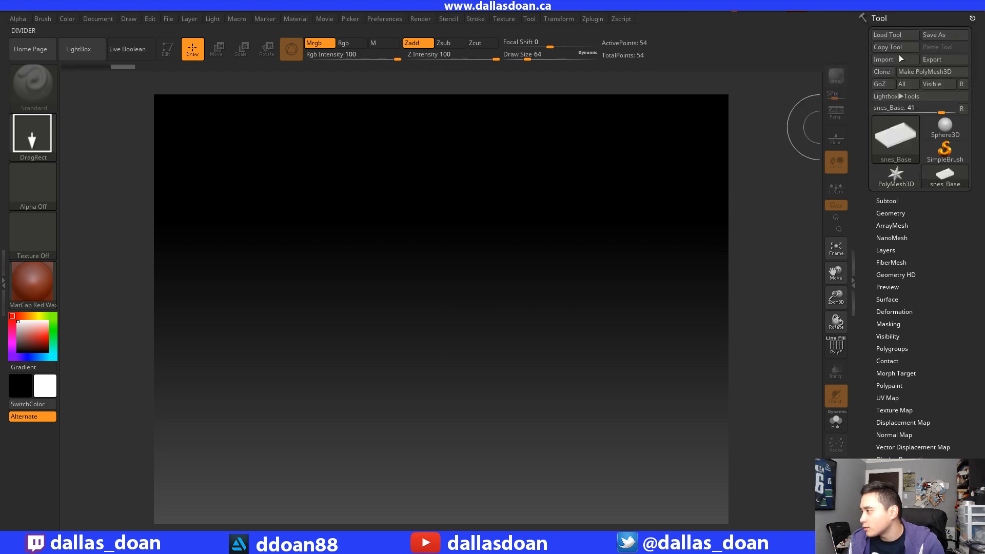
Switch from ZBrush back to Maya and isolate the snes_Base mesh in the perspective view.
click(948, 8)
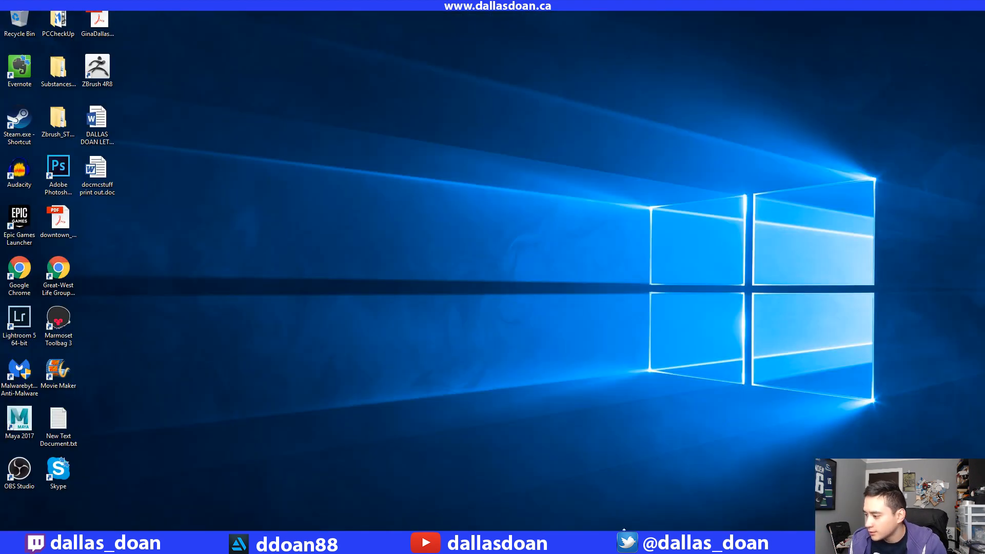
click(601, 543)
alt+drag(480, 358, 501, 301)
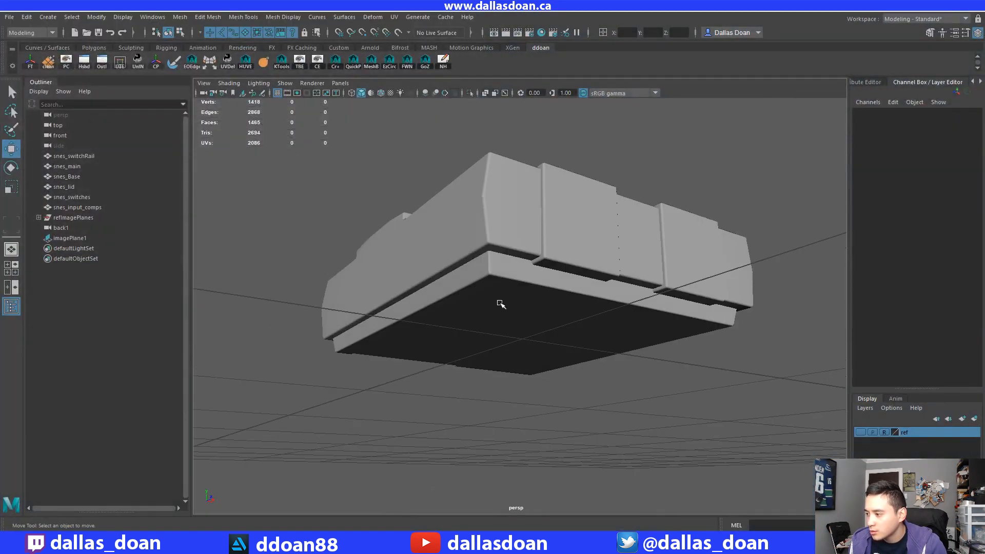
click(466, 347)
key(ctrl+1)
alt+drag(475, 341, 402, 367)
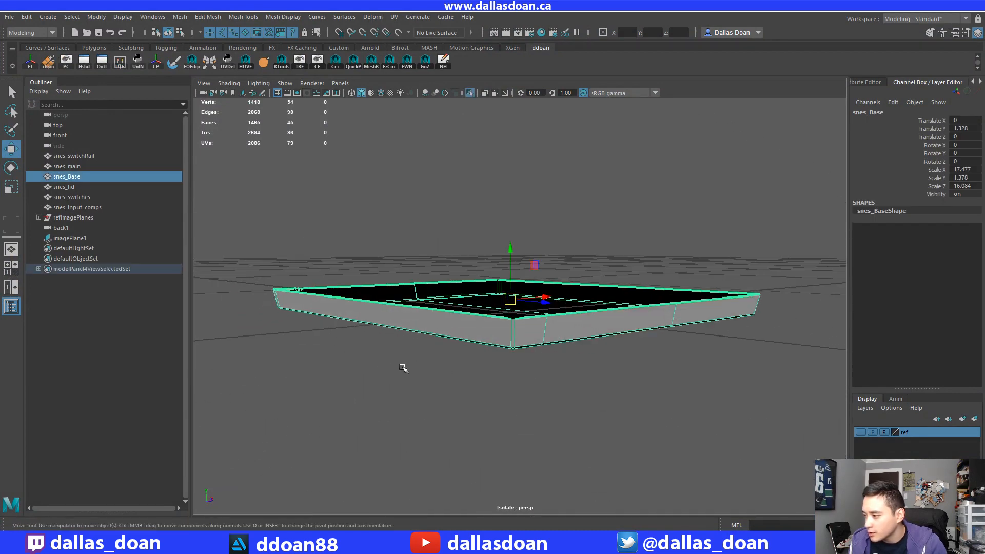
Crease the open border edge loop around the upper rim of snes_Base with the Crease tool.
scroll(408, 375, up, 5)
right_drag(532, 400, 532, 221)
click(482, 394)
double_click(482, 390)
scroll(482, 394, down, 5)
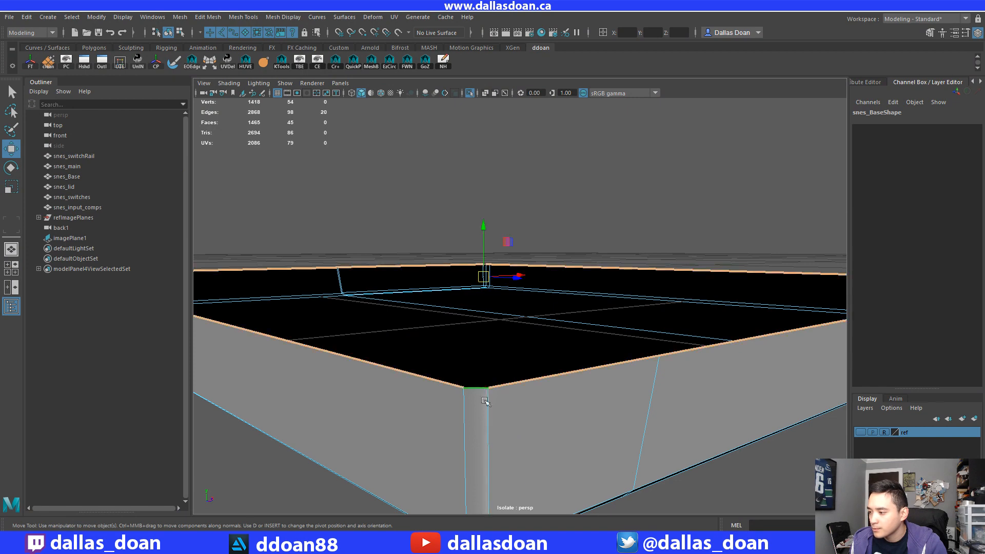
shift+right_drag(601, 319, 594, 370)
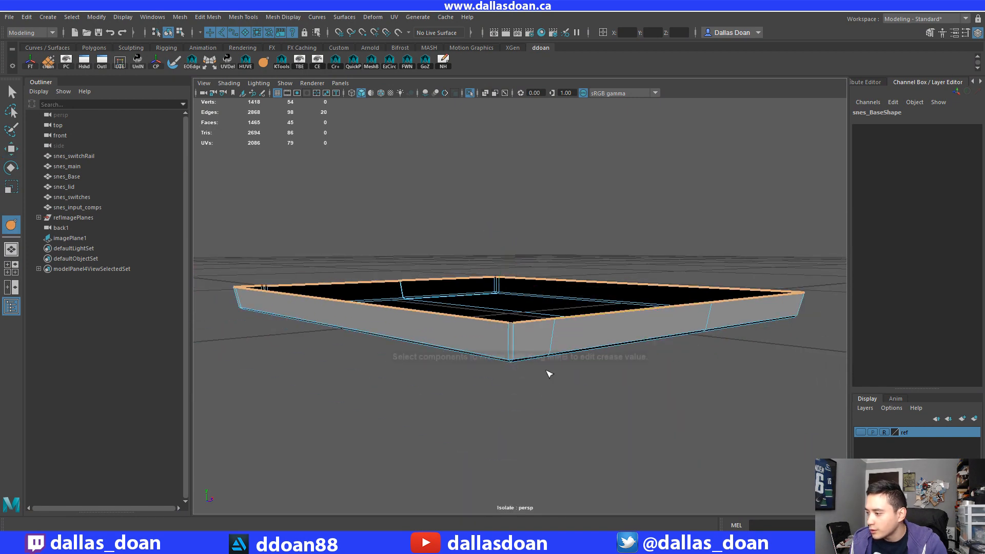
middle_drag(547, 374, 571, 376)
scroll(571, 377, down, 5)
key(w)
scroll(494, 399, up, 8)
alt+drag(572, 376, 481, 323)
scroll(492, 346, down, 2)
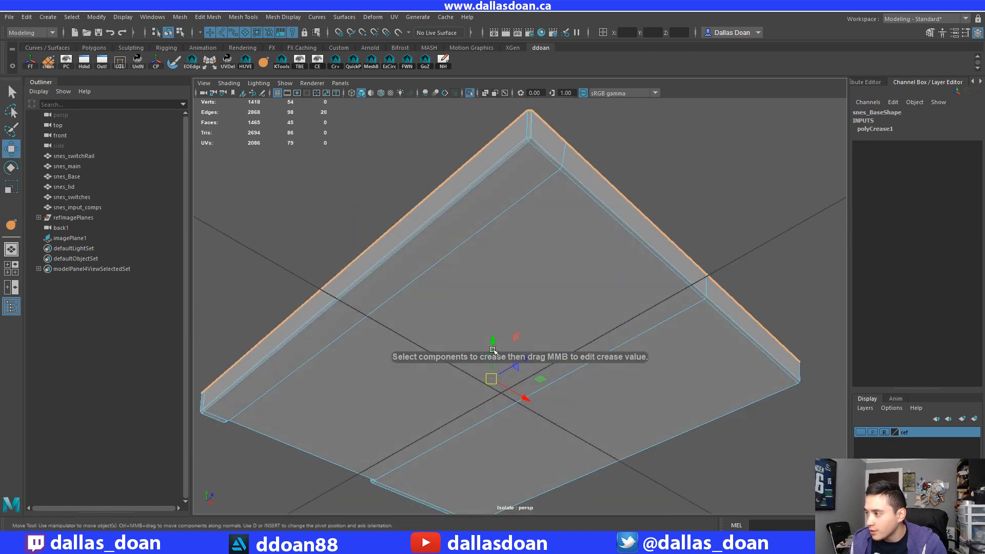
Return snes_Base to object mode and apply Cleanup to select its matching polygons, limited to faces with more than 4 sides.
right_drag(554, 173, 546, 235)
alt+drag(490, 334, 563, 308)
scroll(527, 293, down, 3)
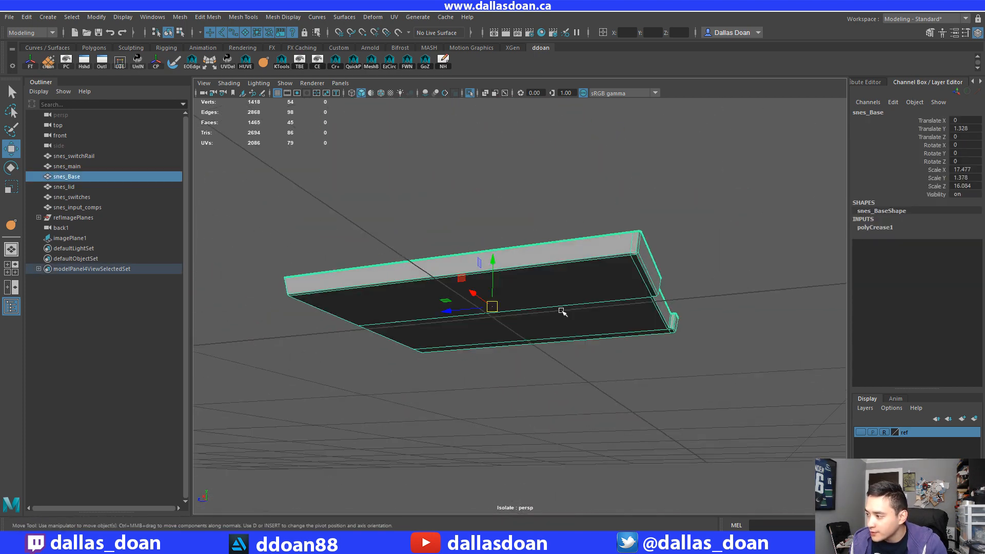
click(96, 17)
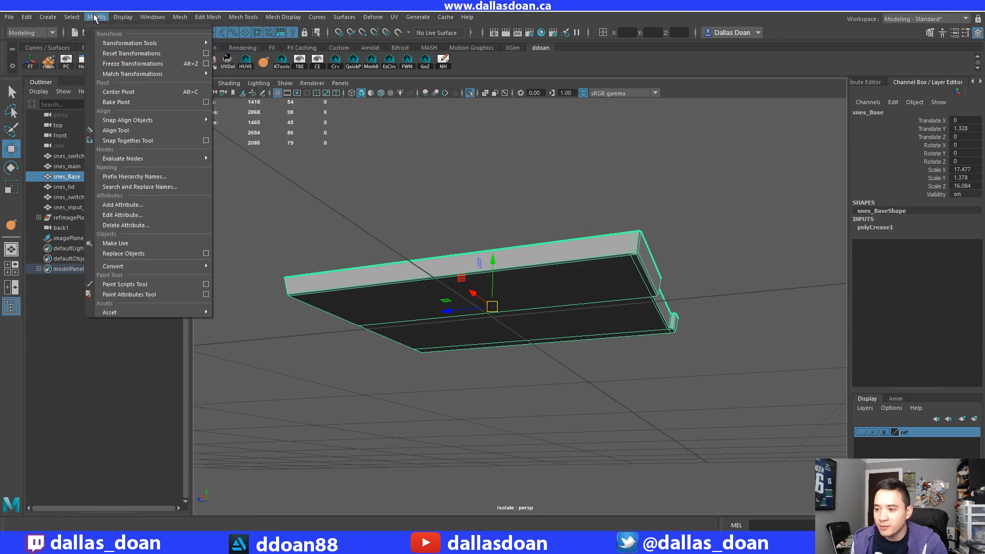
mouse_move(121, 18)
mouse_move(151, 20)
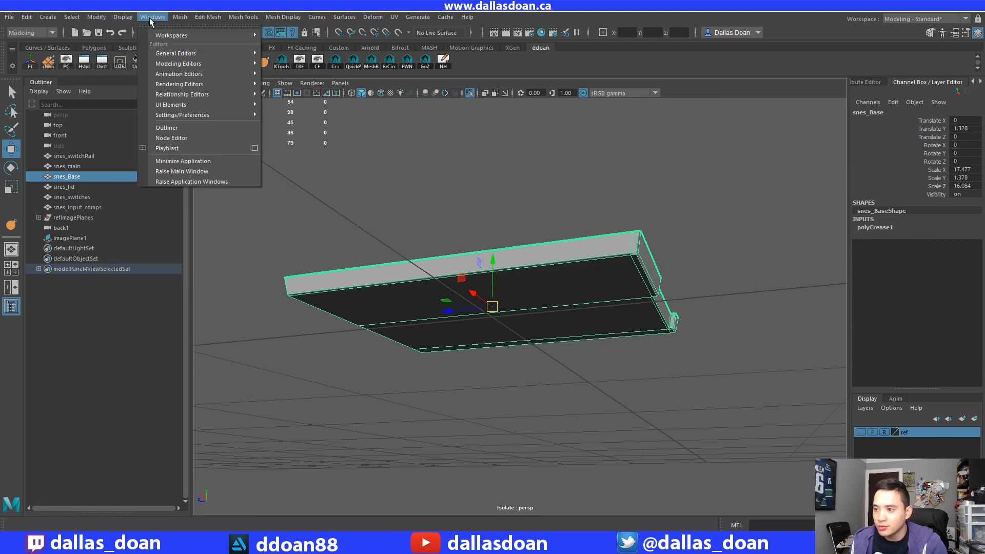
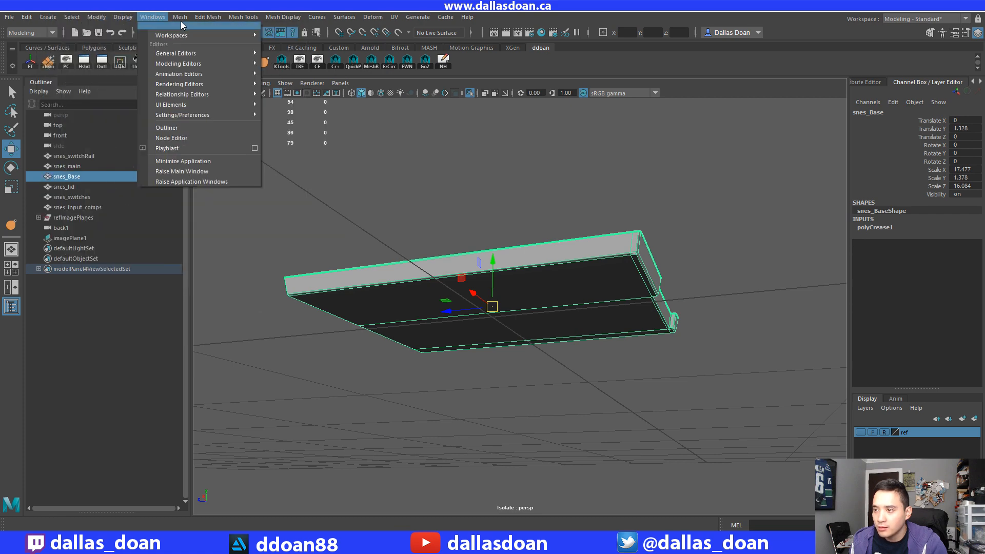
mouse_move(181, 19)
click(236, 221)
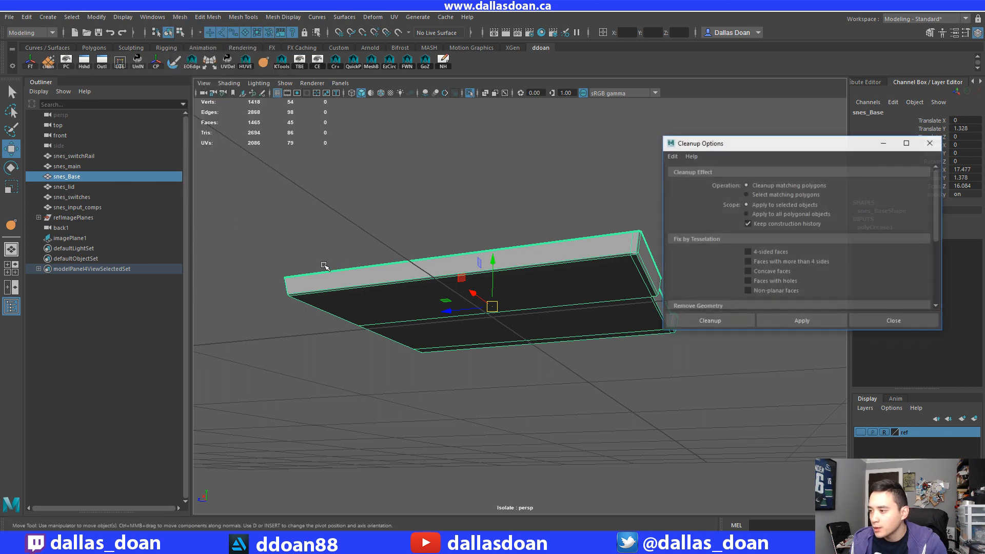
drag(749, 148, 329, 172)
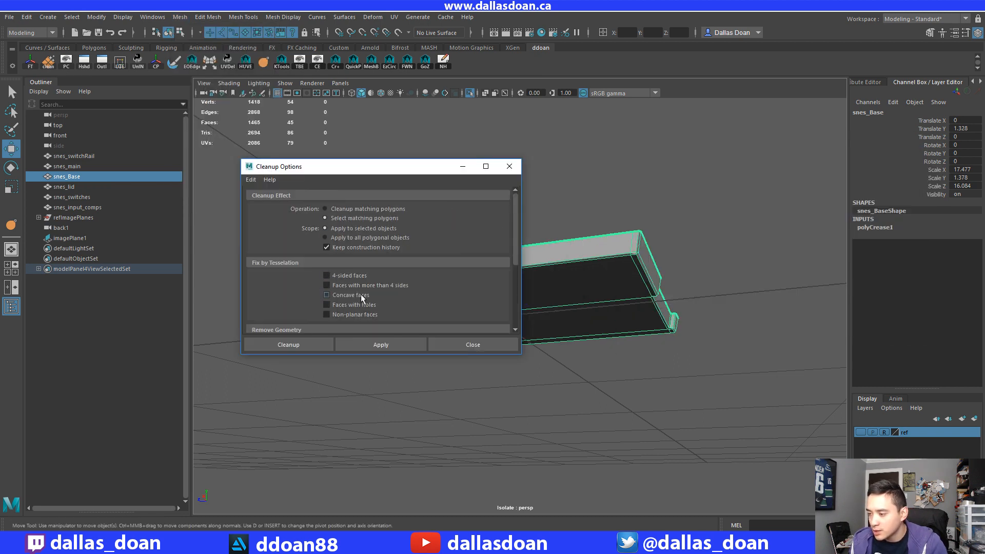
click(332, 285)
click(380, 345)
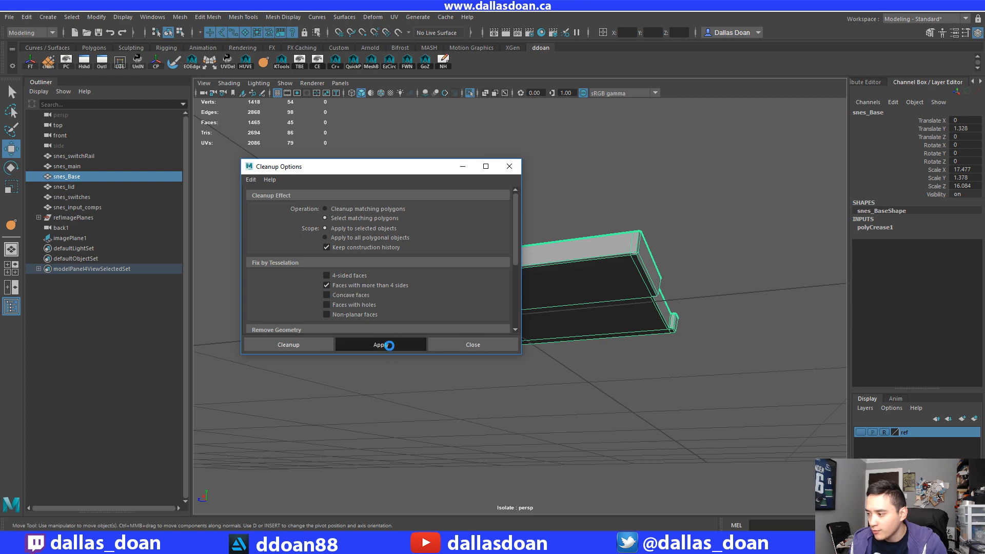
Split the large n-gon on the underside of snes_Base with a Multi-Cut edge between its two vertices along the outer side.
click(473, 345)
scroll(537, 362, up, 10)
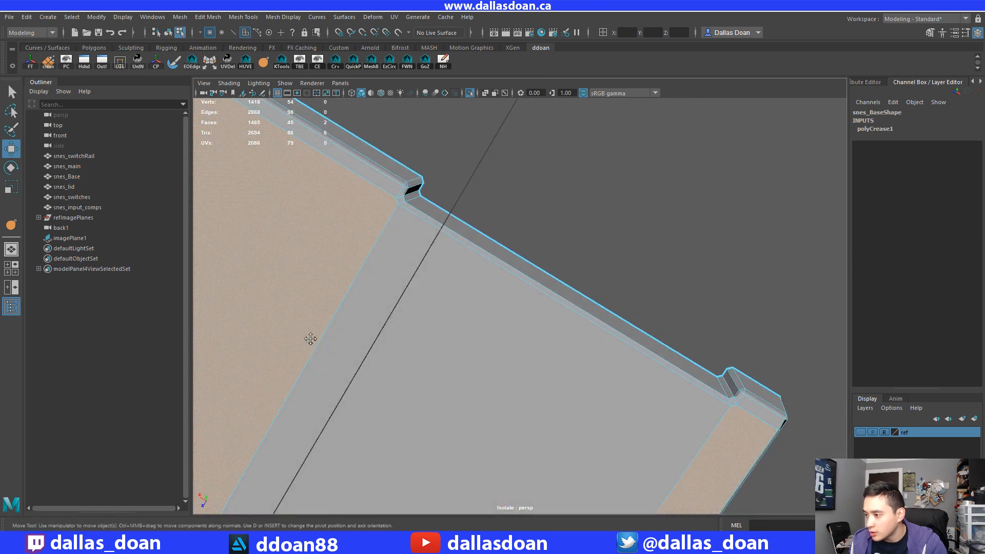
scroll(452, 393, down, 5)
alt+drag(452, 393, 477, 390)
scroll(440, 400, up, 2)
shift+right_drag(475, 223, 424, 222)
alt+drag(424, 222, 453, 261)
click(405, 121)
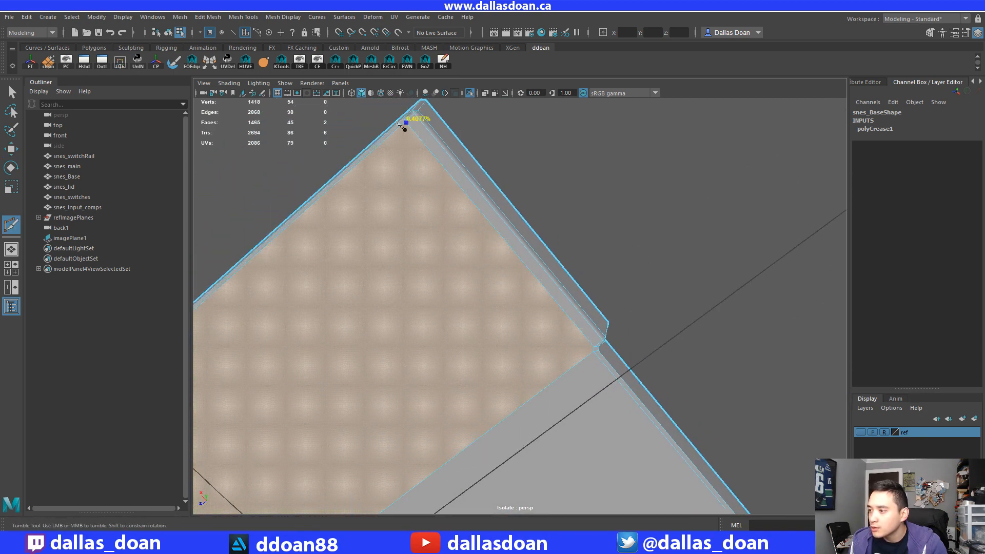
click(594, 352)
right_click(625, 337)
click(593, 352)
Split the narrow n-gon strip at the far end of snes_Base's underside with a Multi-Cut edge across its short end.
scroll(557, 409, down, 4)
alt+drag(572, 394, 440, 354)
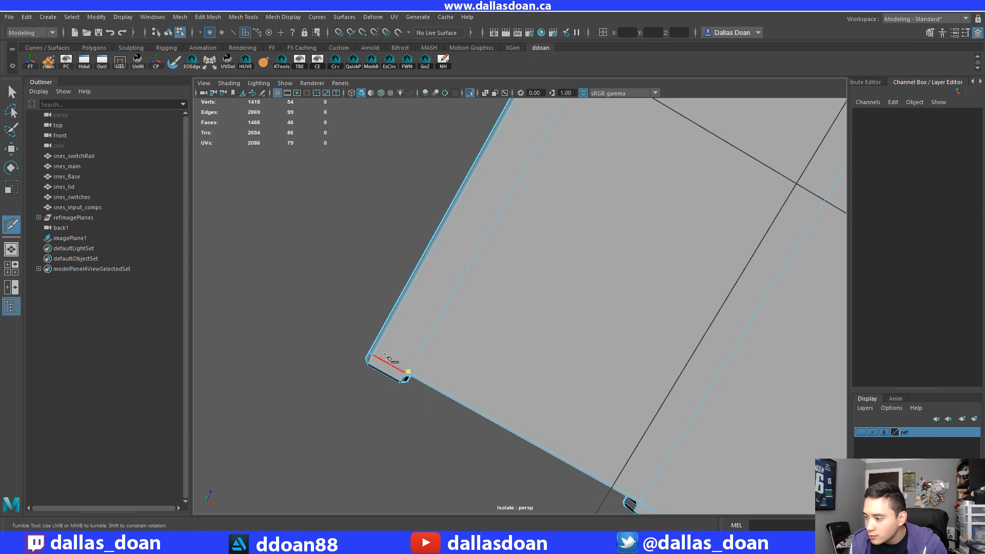
click(376, 356)
right_click(376, 372)
alt+drag(556, 355, 466, 383)
key(w)
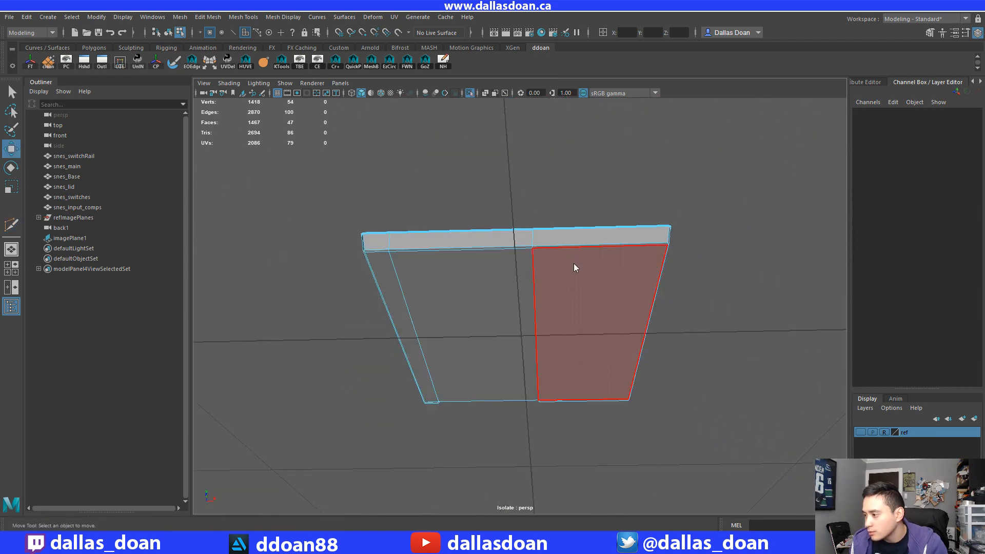
Return snes_Base to object mode and delete its construction history.
right_drag(574, 247, 570, 314)
scroll(568, 316, down, 3)
alt+drag(567, 317, 512, 323)
key(alt+shift+d)
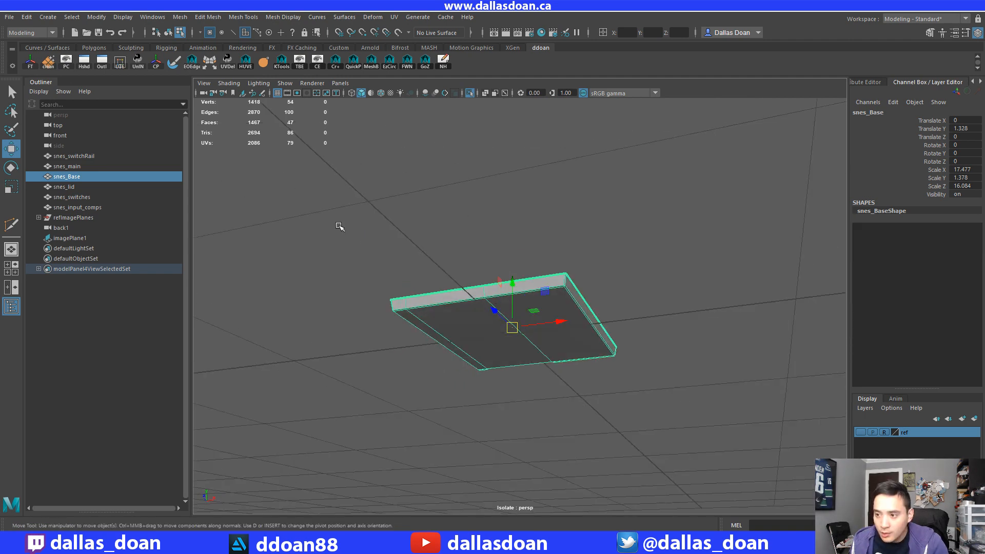
Check snes_Base for remaining n-gons with Cleanup, selecting matching polygons for faces with more than 4 sides.
click(180, 17)
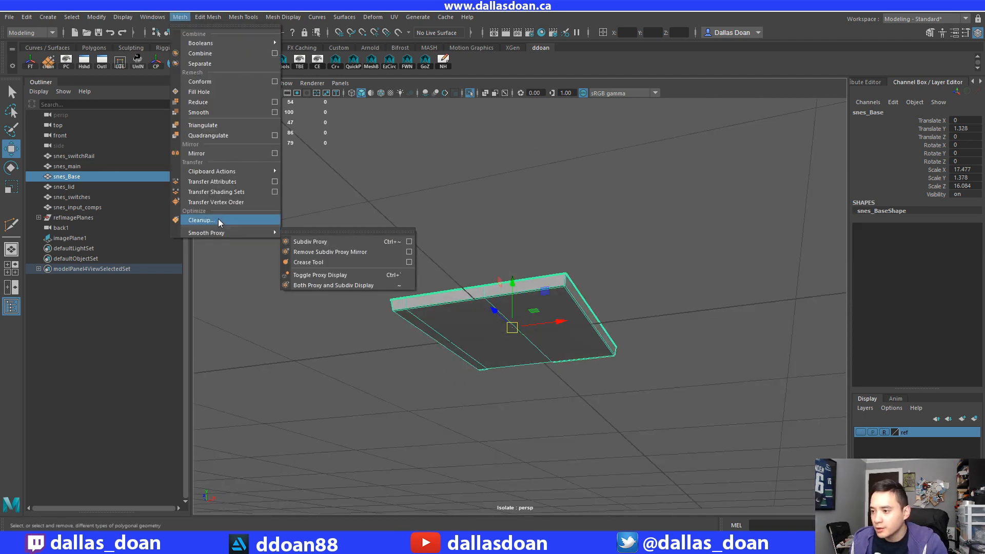
click(277, 202)
click(376, 344)
drag(403, 167, 250, 158)
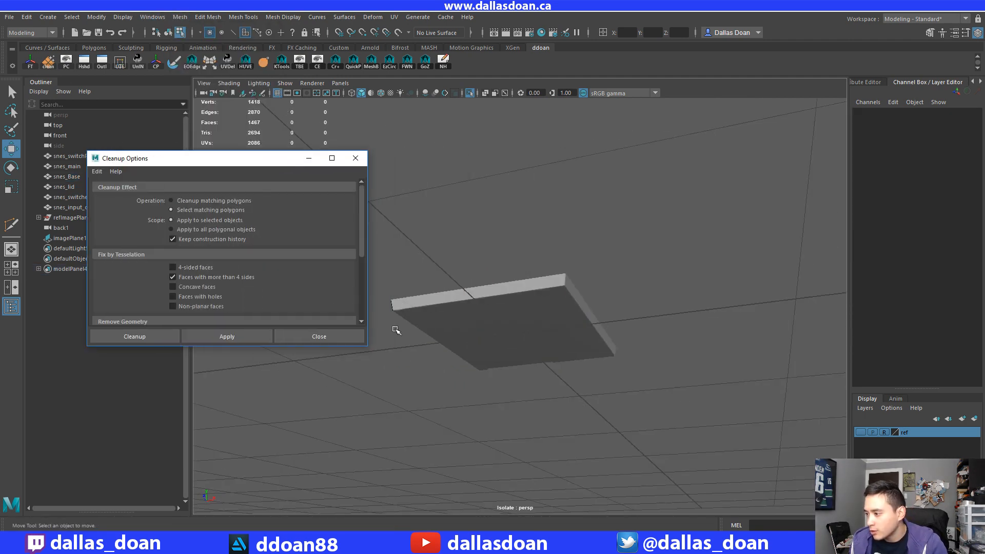
click(349, 336)
Exit isolation with snes_Base in object mode and export the mesh, overwriting snes_Base.obj in the SNES meshes folder.
drag(391, 333, 629, 377)
key(F8)
key(ctrl+1)
scroll(529, 382, up, 5)
middle_drag(66, 178, 75, 175)
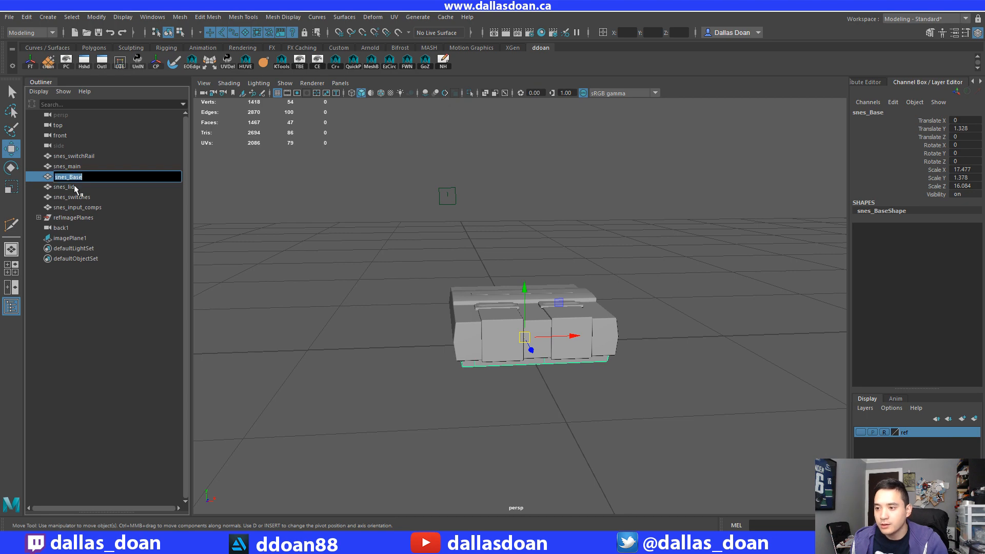
click(10, 17)
click(43, 151)
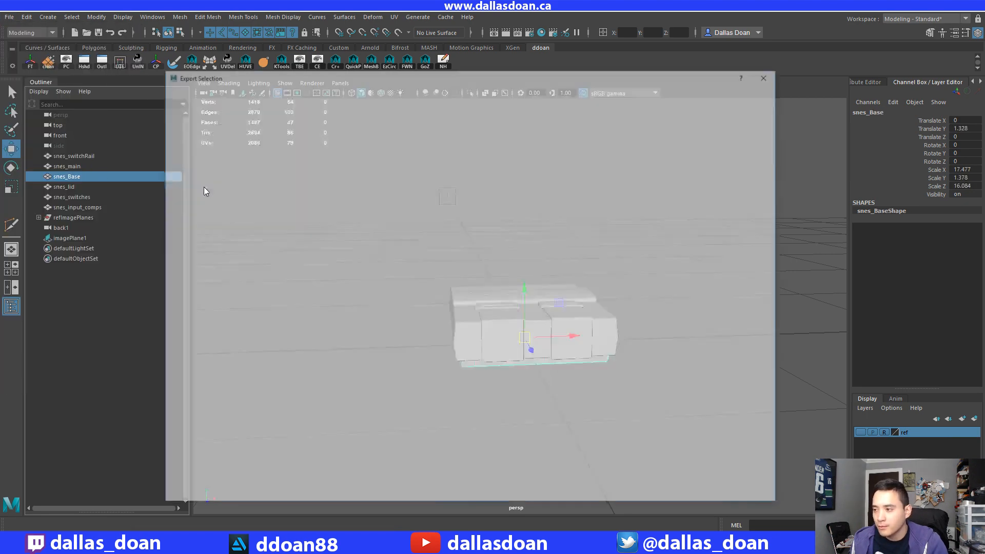
click(279, 128)
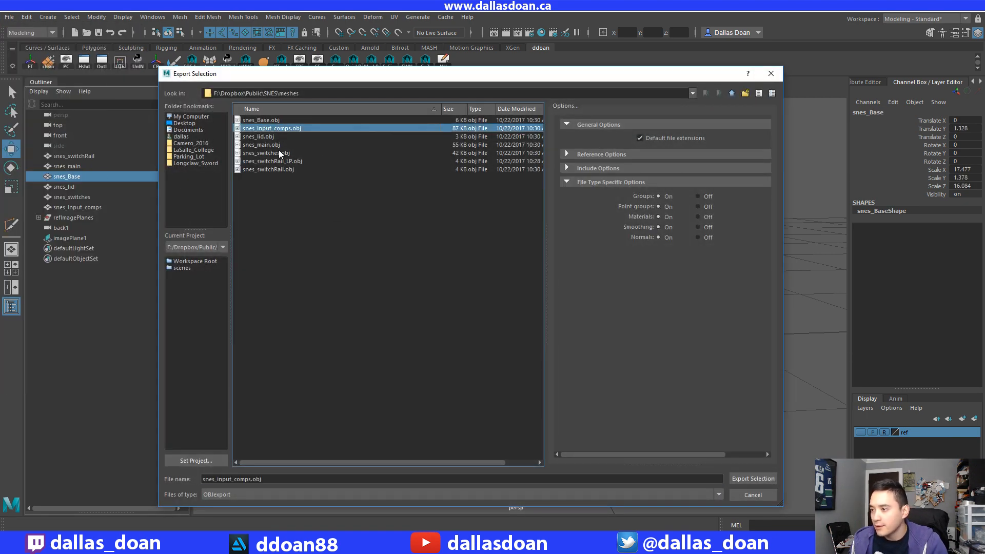
click(278, 120)
click(751, 479)
key(Return)
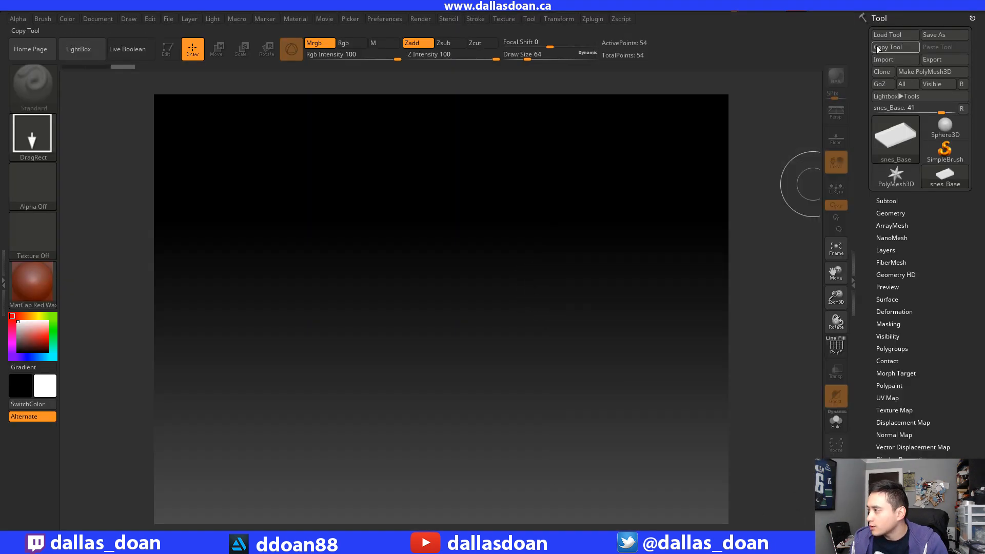
Switch to ZBrush, import the updated snes_Base.obj, draw it on the canvas and enter Edit mode.
click(891, 59)
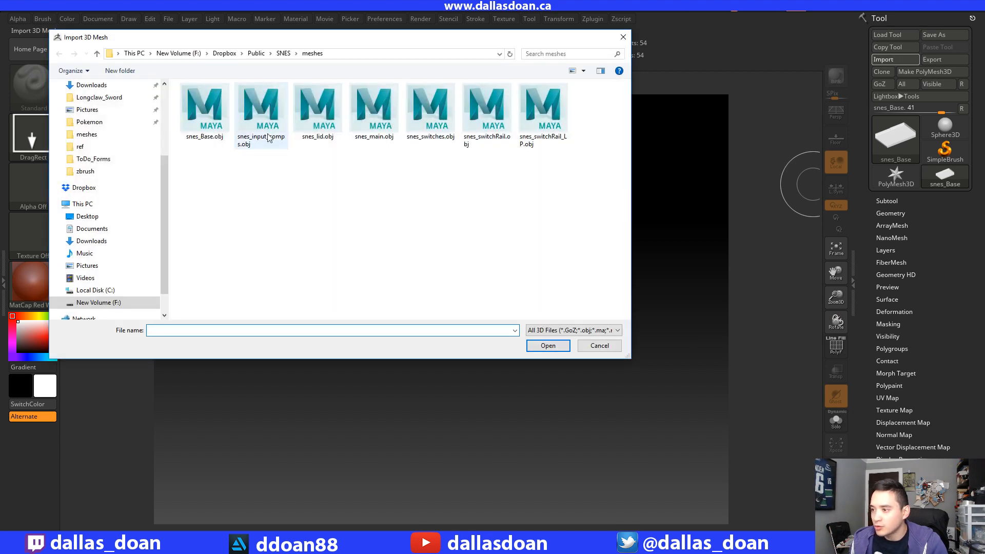
click(219, 124)
click(548, 347)
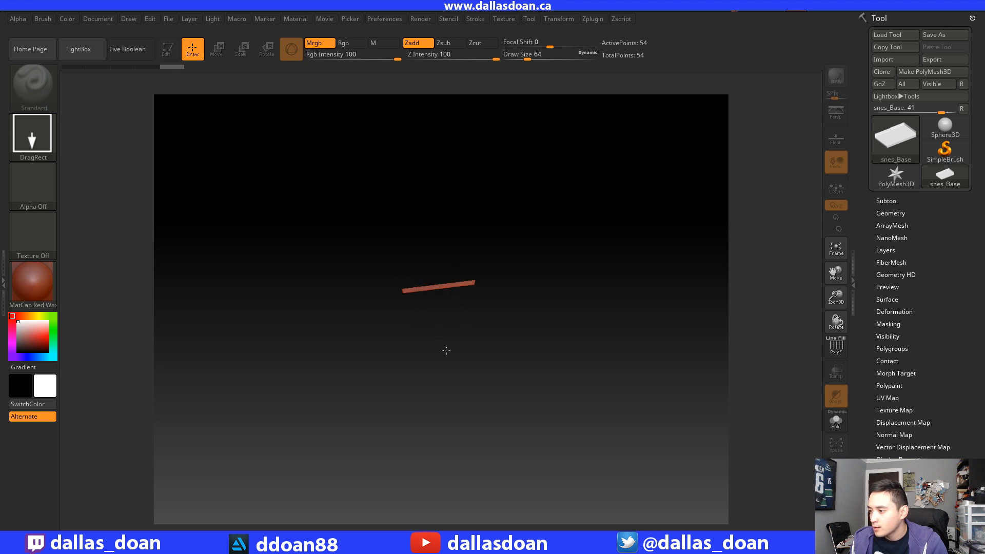
drag(441, 432, 427, 414)
key(t)
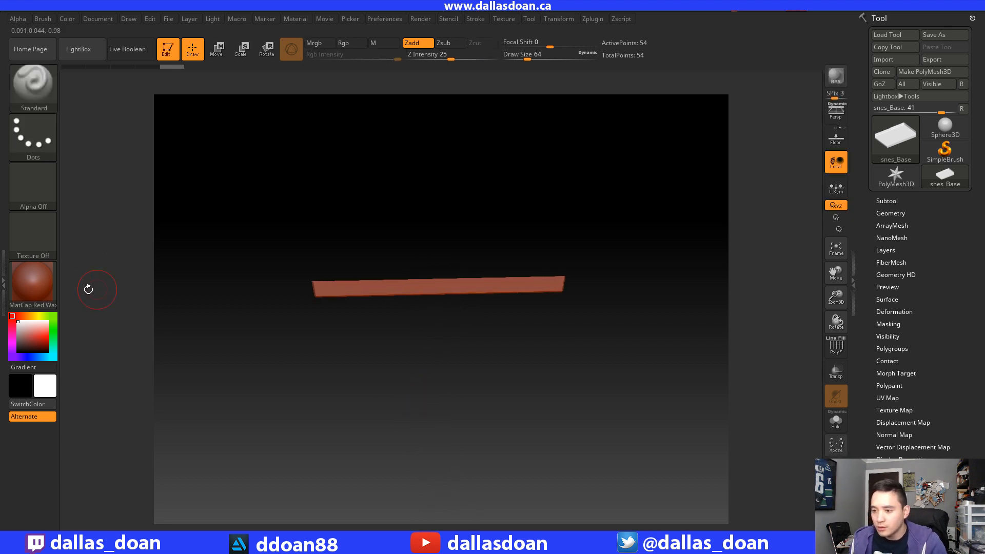
Assign the MatCap Gray material to snes_Base, open the Subtool list and inspect the underside of the mesh.
click(53, 289)
click(679, 347)
alt+drag(639, 303, 753, 264)
click(893, 201)
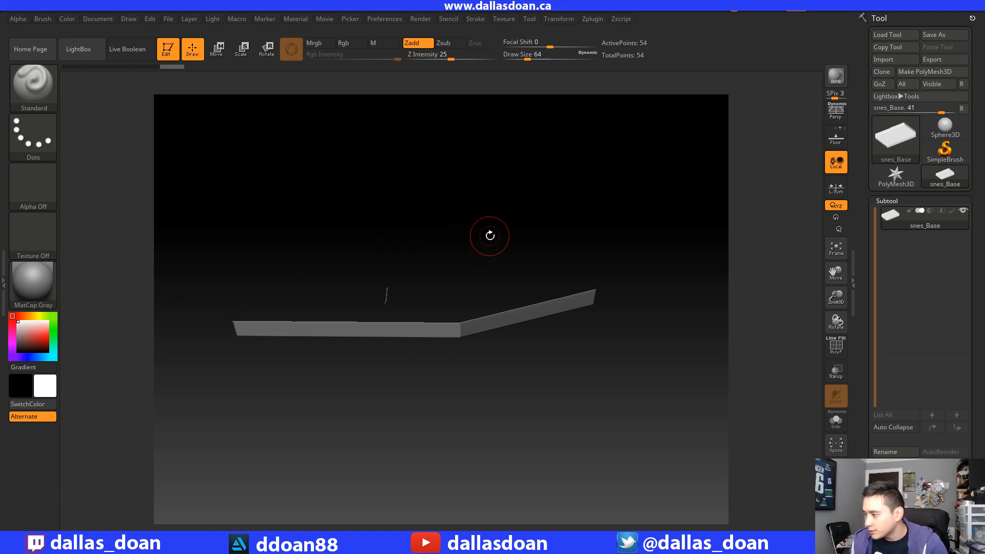
mouse_move(633, 393)
mouse_down()
mouse_move(651, 359)
mouse_move(641, 370)
mouse_move(670, 378)
mouse_move(629, 381)
mouse_move(638, 388)
mouse_up()
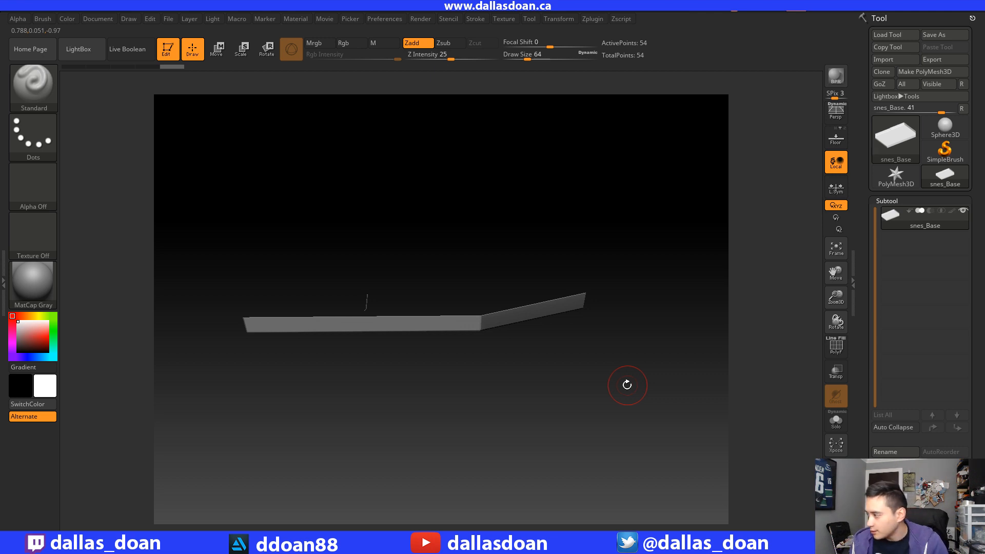
mouse_move(976, 371)
mouse_down()
mouse_move(977, 329)
mouse_move(977, 383)
mouse_up()
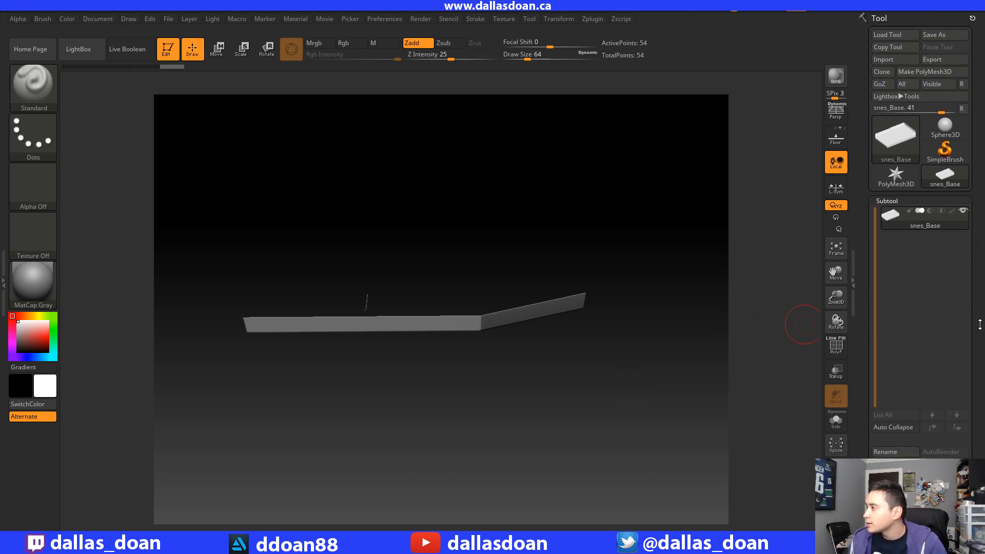
drag(628, 371, 784, 333)
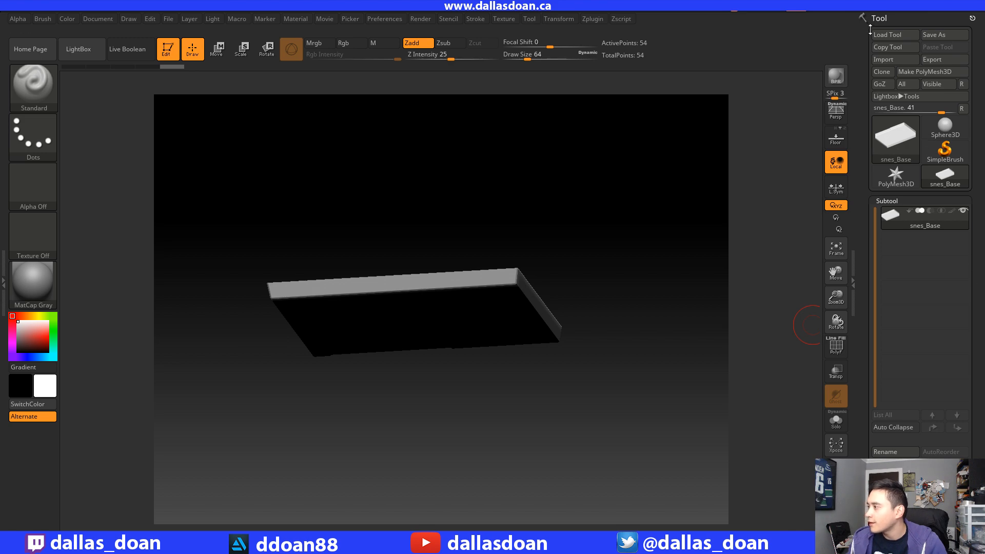
Import snes_input_comps.obj from the meshes folder and inspect it on the canvas.
click(894, 59)
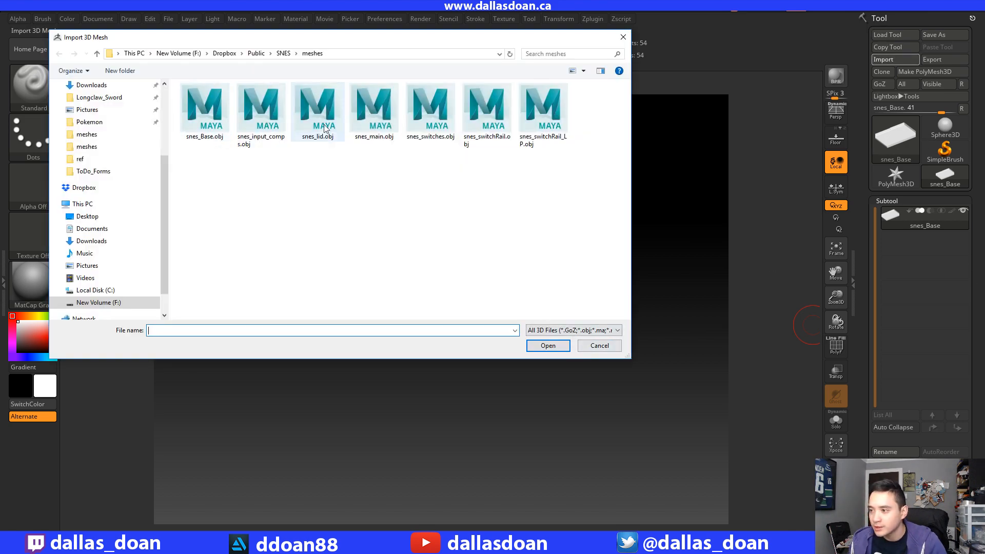
click(273, 124)
click(554, 346)
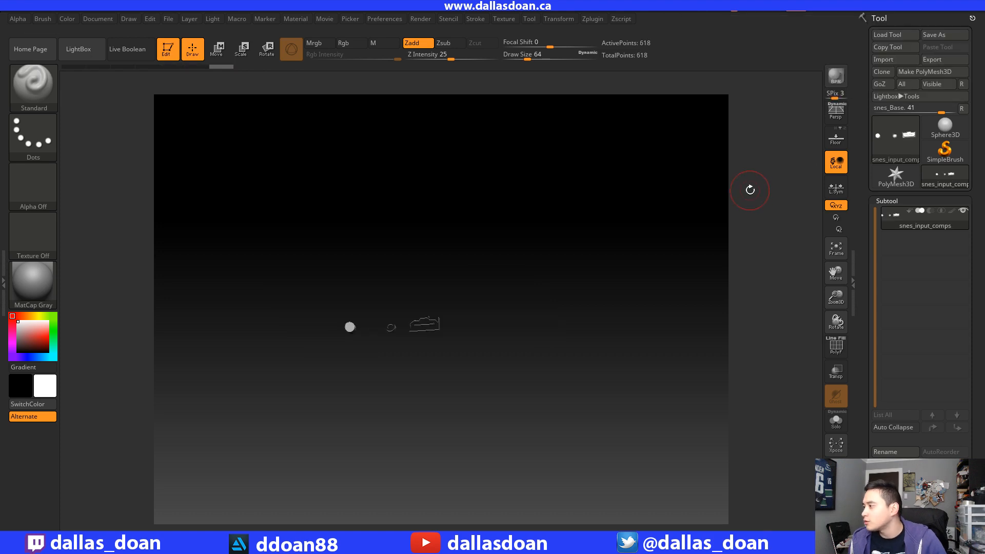
drag(659, 241, 574, 221)
Switch back to Maya and check snes_switchRail with Cleanup, selecting matching polygons for faces with more than 4 sides.
click(947, 7)
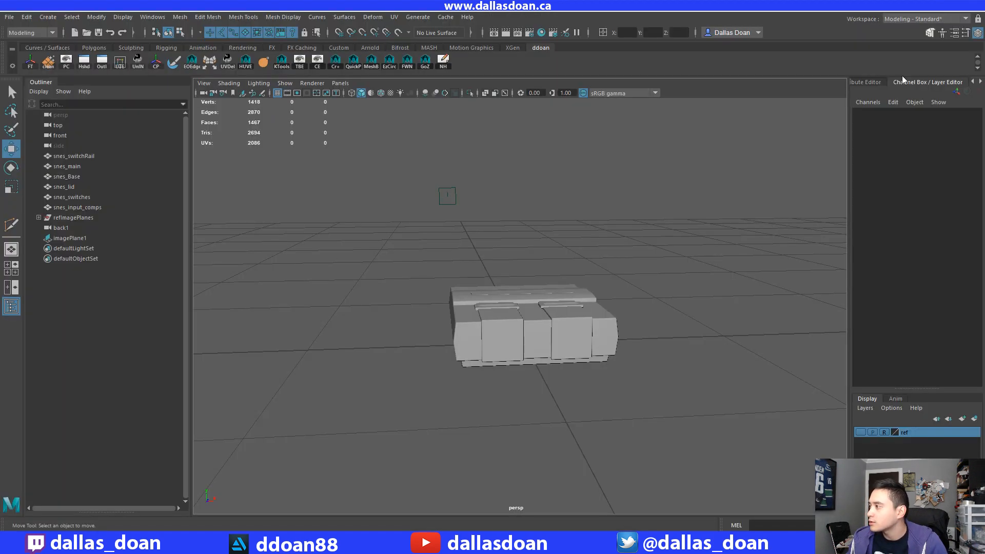
click(76, 215)
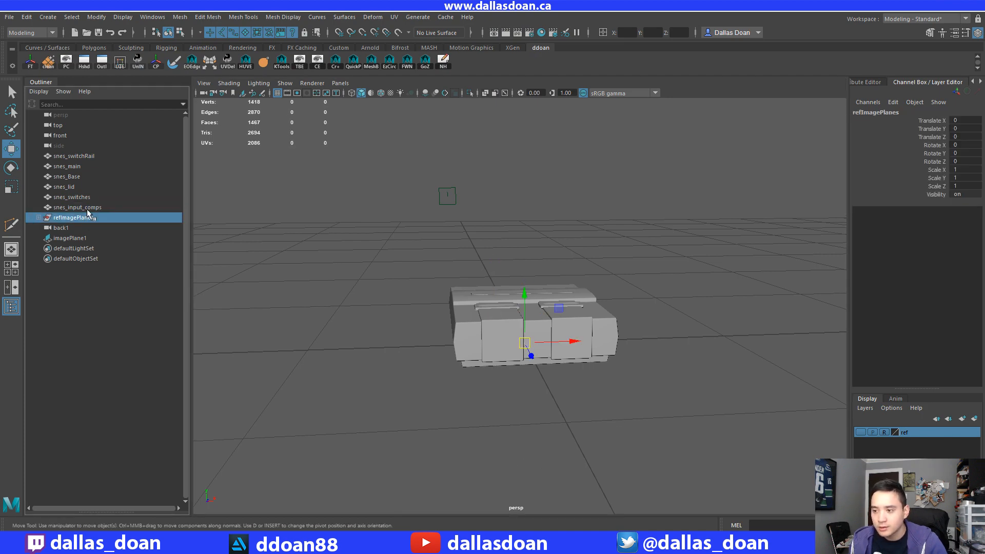
click(92, 207)
shift+click(86, 158)
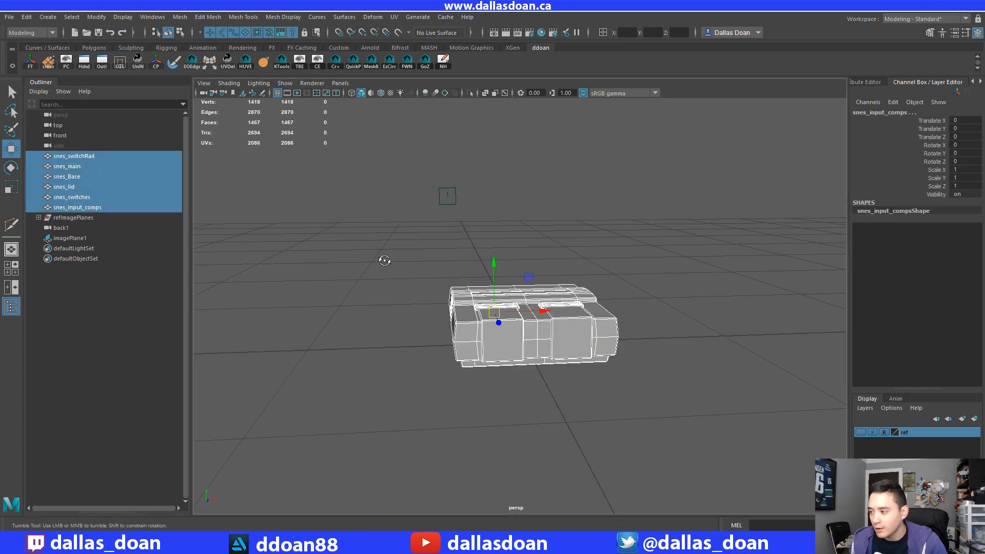
alt+drag(385, 259, 220, 205)
click(64, 146)
click(67, 156)
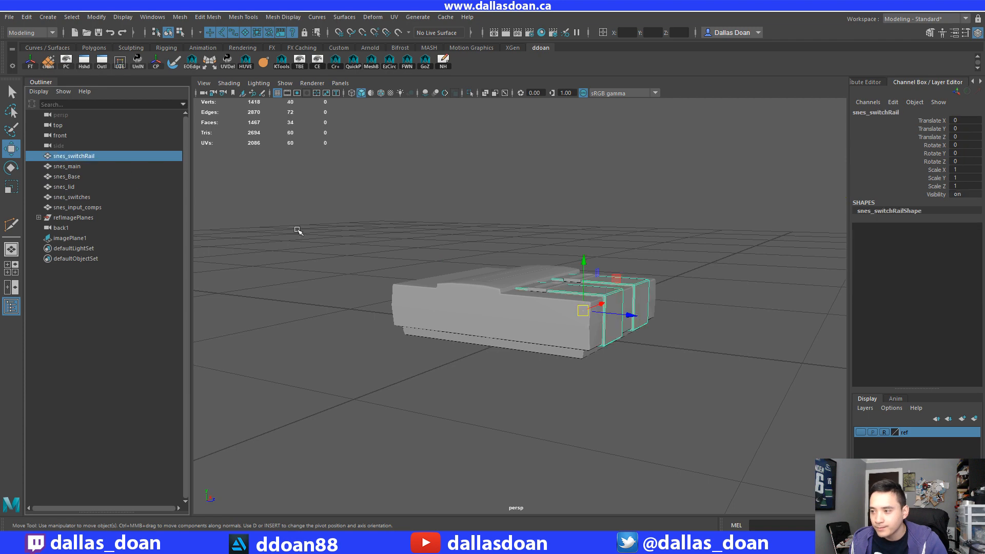
key(f)
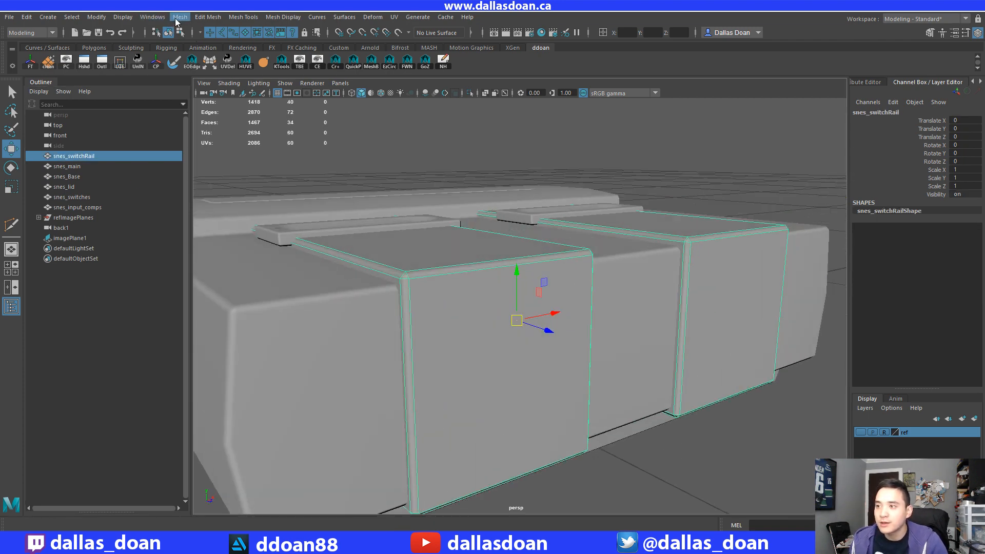
click(179, 17)
click(215, 222)
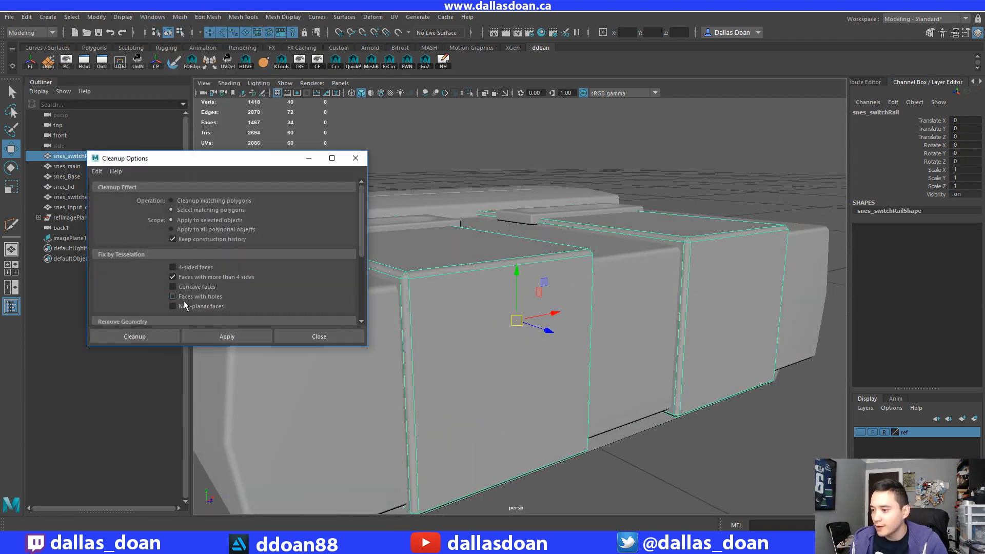
click(216, 336)
click(332, 339)
Select the n-gons on snes_main by applying Cleanup to select faces with more than 4 sides.
click(80, 156)
click(79, 164)
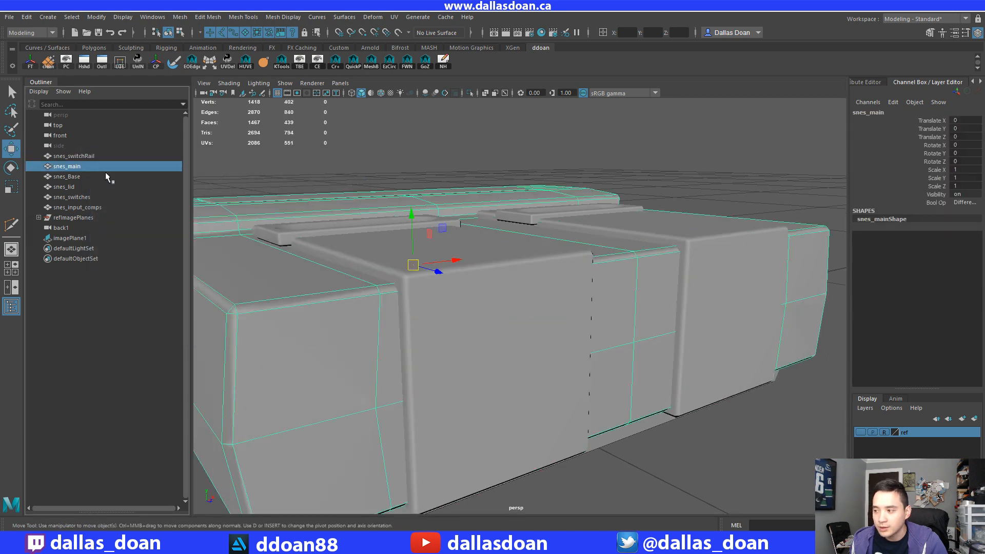
click(180, 17)
click(271, 233)
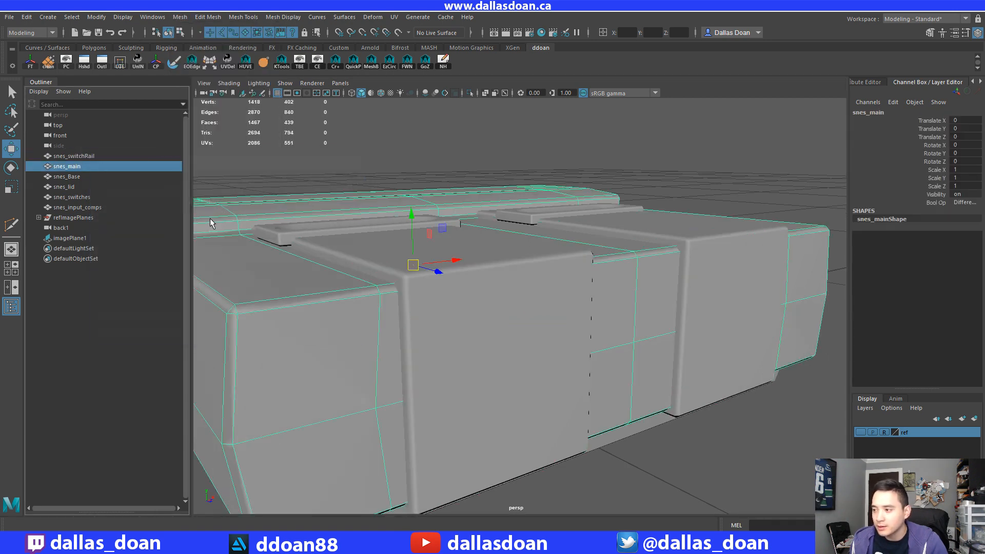
click(236, 333)
click(317, 338)
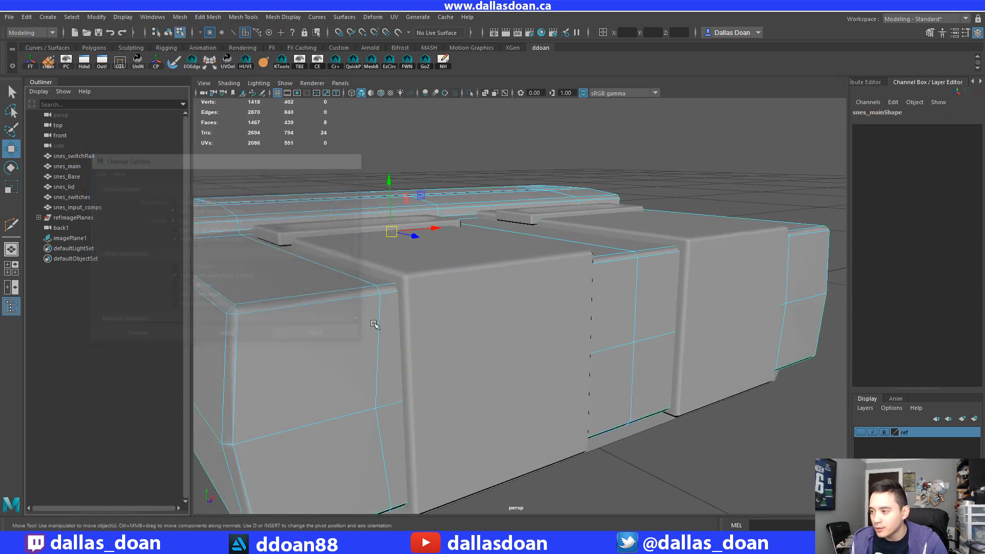
Cut an edge across the side wall of snes_main beneath the raised center section, joining the two corner vertices with Multi-Cut.
key(ctrl+1)
alt+right_drag(302, 316, 295, 318)
alt+middle_drag(338, 316, 433, 323)
key(ctrl+1)
alt+right_drag(433, 324, 442, 321)
alt+drag(441, 321, 495, 280)
alt+middle_drag(495, 280, 515, 276)
alt+drag(515, 276, 451, 220)
shift+right_drag(451, 220, 430, 241)
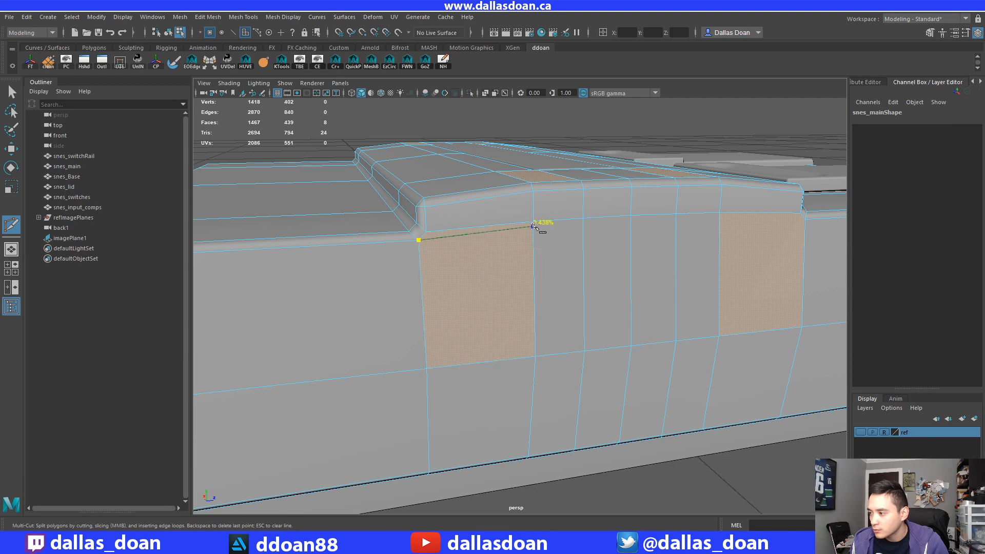
alt+drag(550, 232, 551, 250)
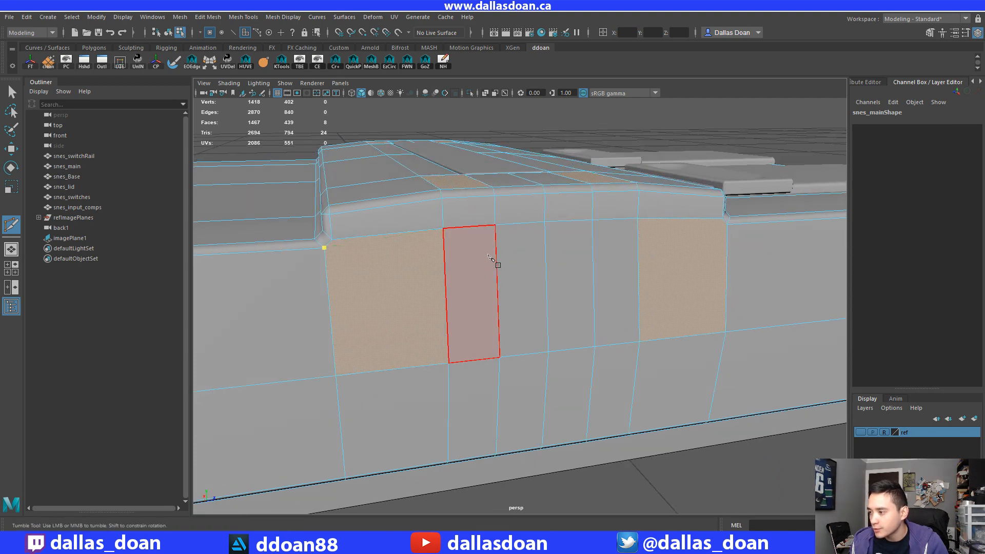
click(723, 221)
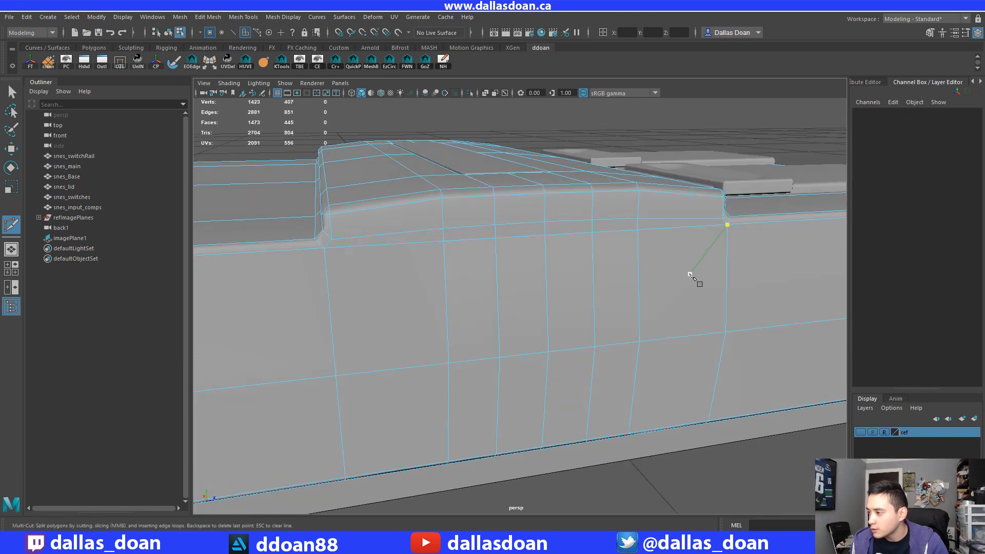
right_click(691, 275)
Cut a matching edge beneath the raised section on the opposite side wall of snes_main, from corner vertex to corner vertex.
alt+drag(691, 275, 400, 231)
alt+middle_drag(400, 231, 551, 211)
alt+drag(551, 211, 580, 235)
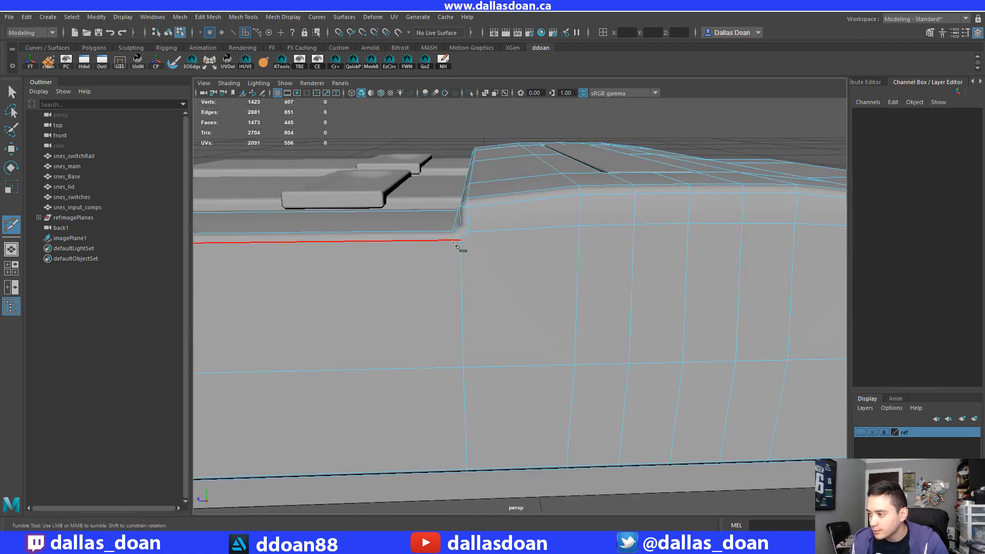
alt+drag(464, 238, 563, 255)
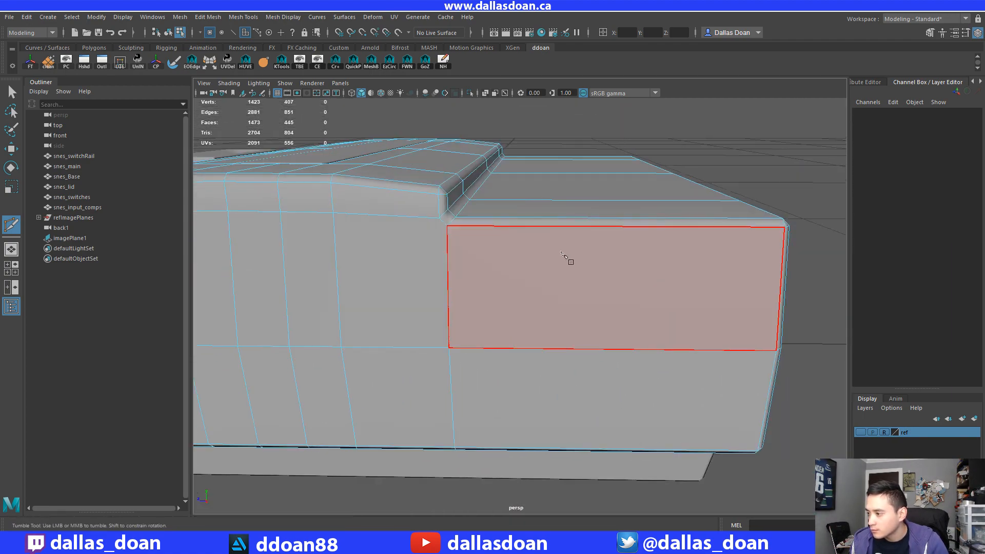
right_click(565, 294)
scroll(564, 293, down, 8)
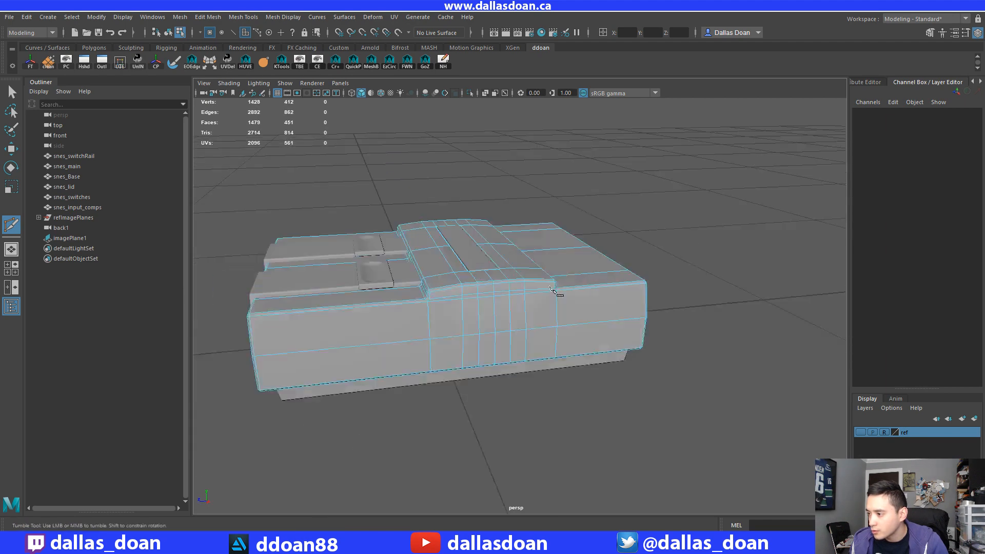
Return snes_main to object mode and apply Cleanup again to select its remaining faces with more than 4 sides.
alt+drag(558, 292, 636, 290)
key(w)
right_drag(550, 243, 540, 306)
scroll(541, 294, up, 5)
alt+drag(541, 295, 577, 284)
alt+right_drag(578, 284, 495, 201)
alt+drag(495, 200, 453, 227)
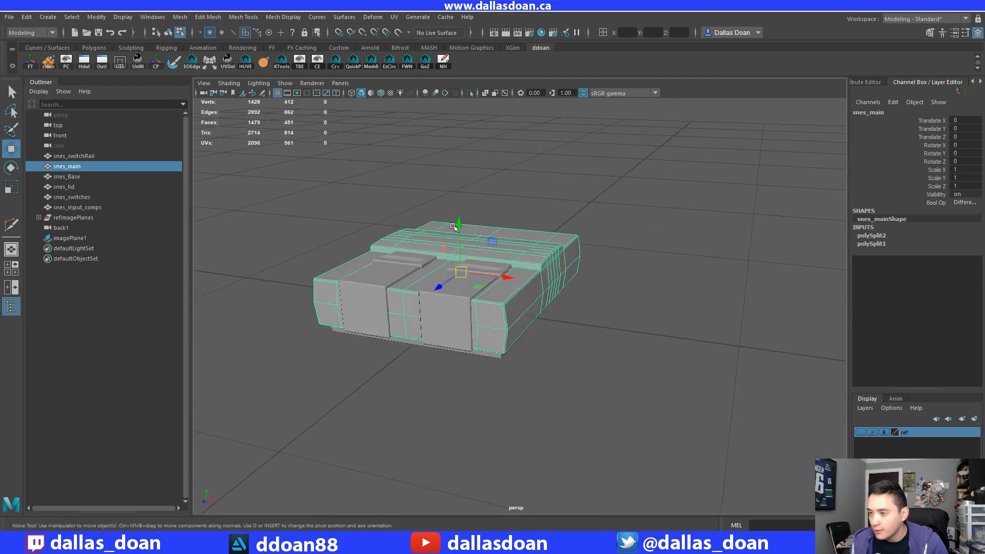
click(180, 17)
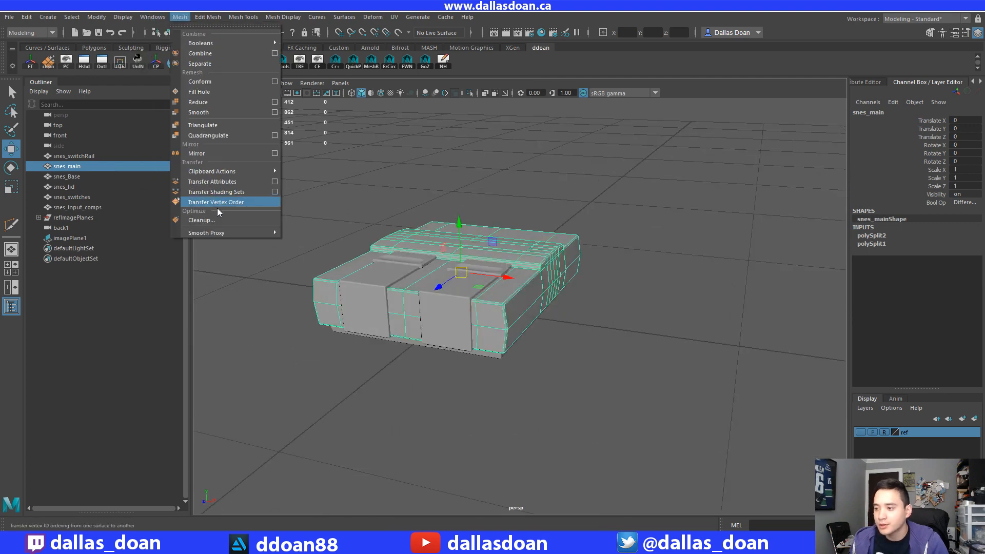
click(278, 202)
scroll(393, 341, up, 2)
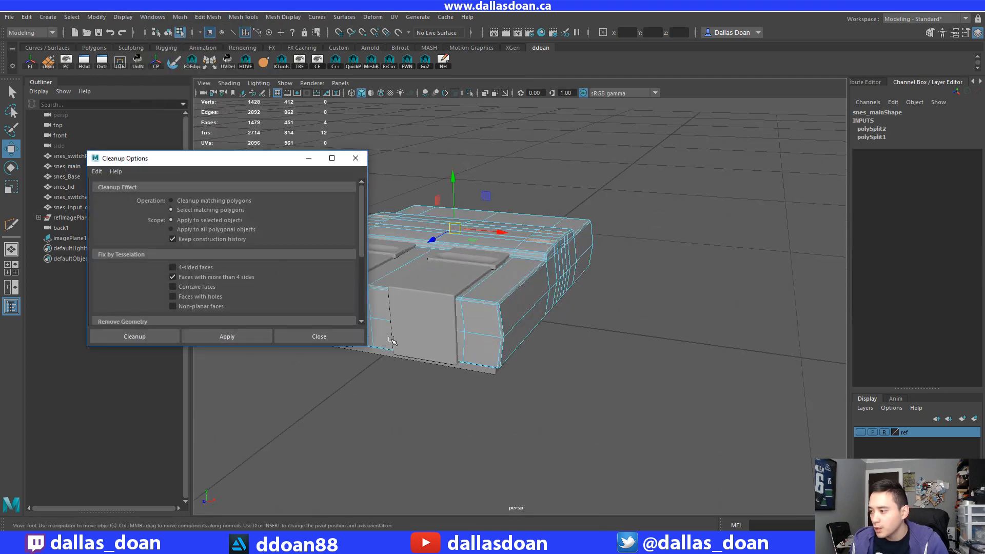
Cut an edge with Multi-Cut from one corner of snes_main's lid slot to the vertex on the raised section's outer edge.
alt+middle_drag(394, 341, 500, 328)
alt+drag(501, 328, 651, 347)
scroll(550, 352, up, 3)
alt+middle_drag(630, 317, 570, 341)
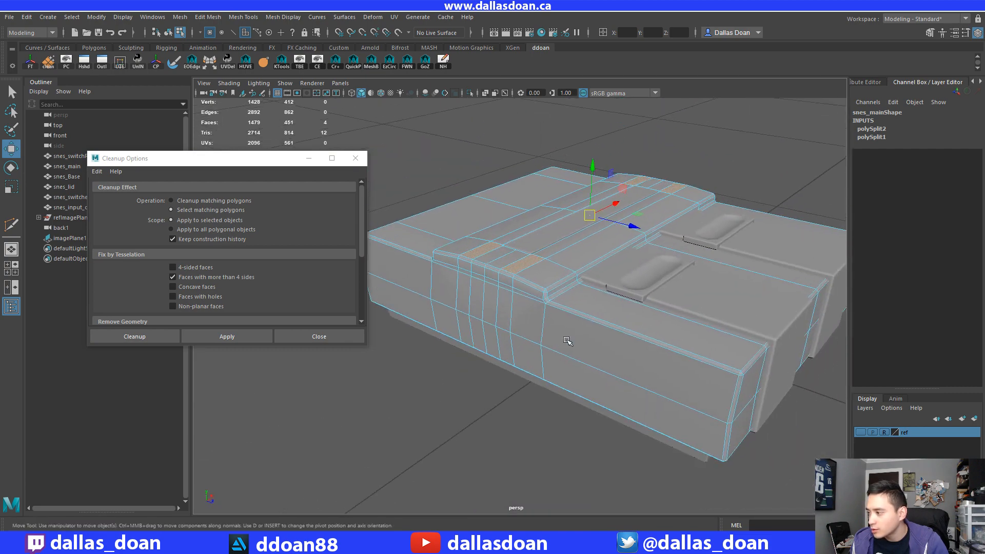
scroll(609, 367, up, 5)
mouse_move(570, 340)
alt+mouse_down()
mouse_move(609, 367)
mouse_move(572, 338)
alt+mouse_up()
alt+middle_drag(572, 338, 570, 348)
alt+drag(571, 348, 594, 323)
alt+middle_drag(594, 323, 577, 319)
scroll(576, 321, up, 2)
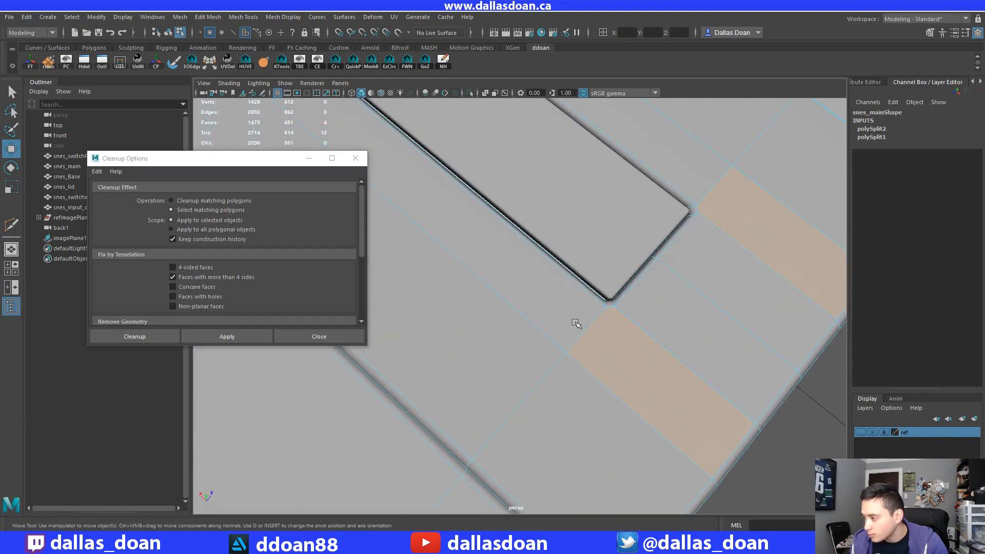
alt+drag(576, 323, 512, 367)
click(309, 336)
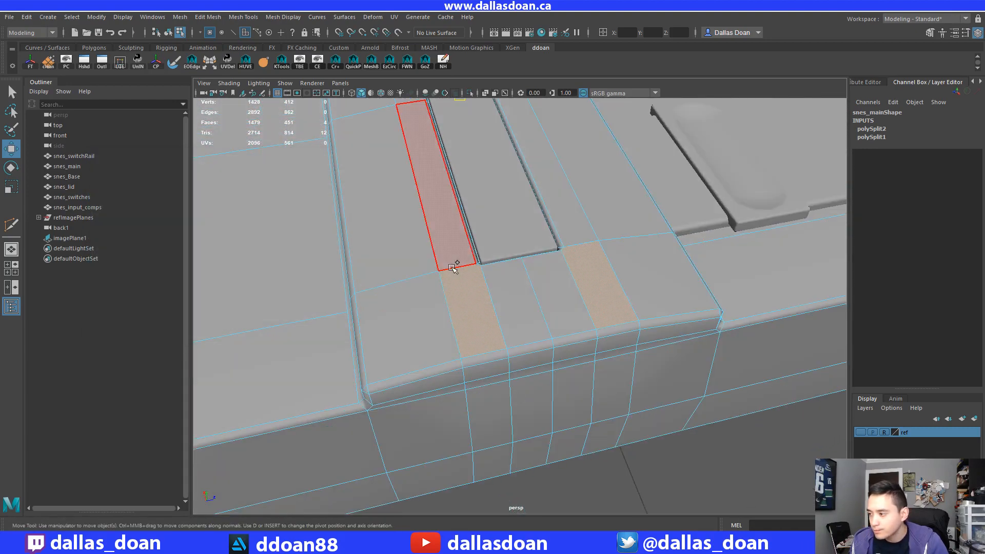
shift+right_drag(451, 267, 367, 266)
click(478, 264)
scroll(477, 285, up, 3)
alt+drag(477, 285, 468, 290)
click(452, 260)
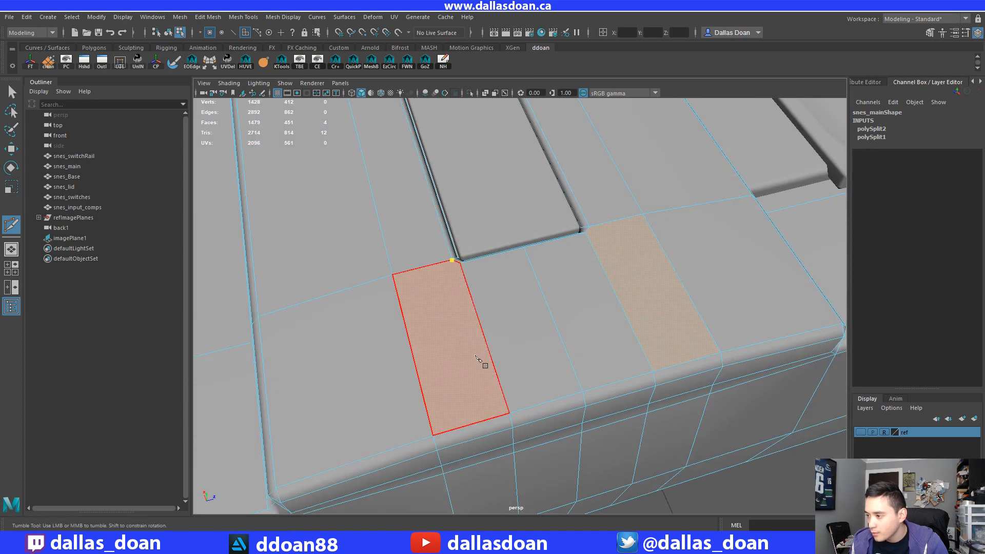
key(Return)
Cut an edge from the other lid slot corner on the same end to the raised section's outer edge.
alt+drag(576, 366, 506, 376)
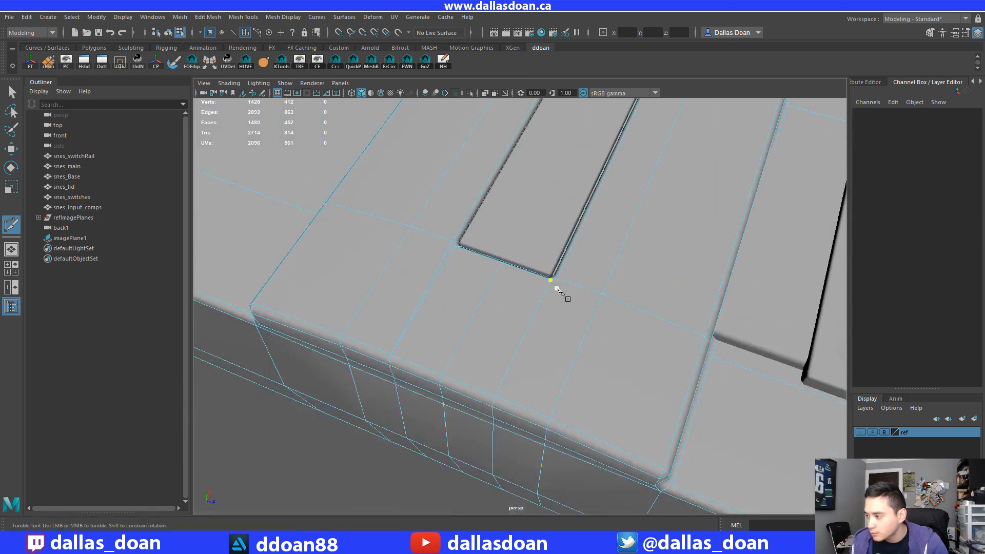
click(496, 396)
key(Return)
scroll(587, 376, down, 3)
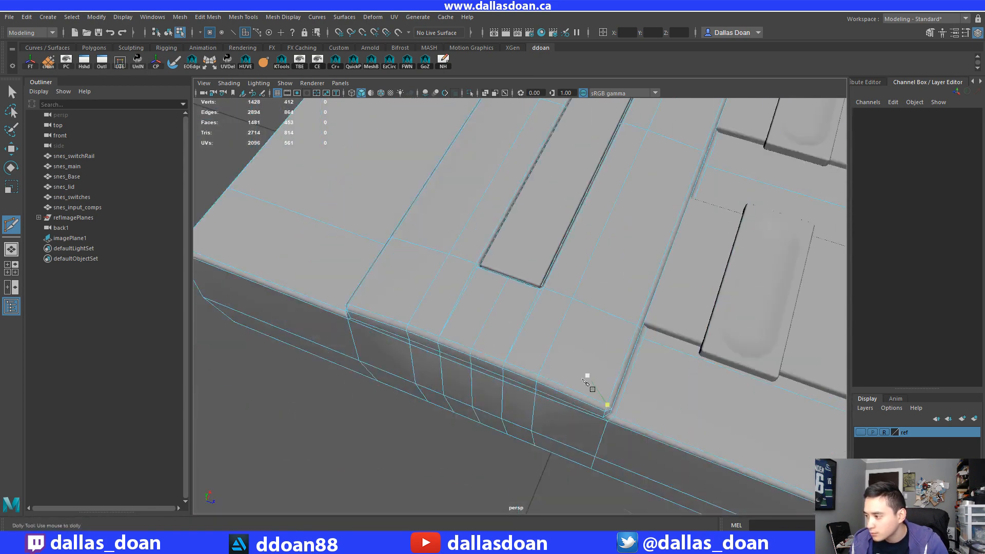
Cut matching edges from both lid slot corners at the opposite end of snes_main to the raised section's outer edge.
alt+drag(587, 376, 447, 353)
alt+middle_drag(662, 308, 467, 310)
scroll(452, 305, up, 3)
alt+drag(466, 310, 490, 334)
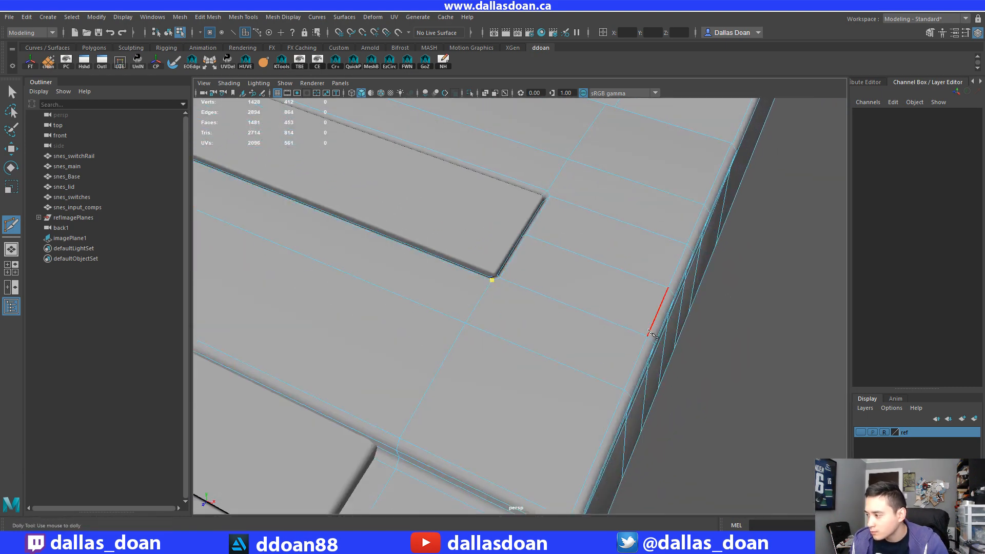
key(Return)
scroll(660, 378, down, 3)
scroll(655, 374, up, 3)
alt+drag(656, 374, 566, 288)
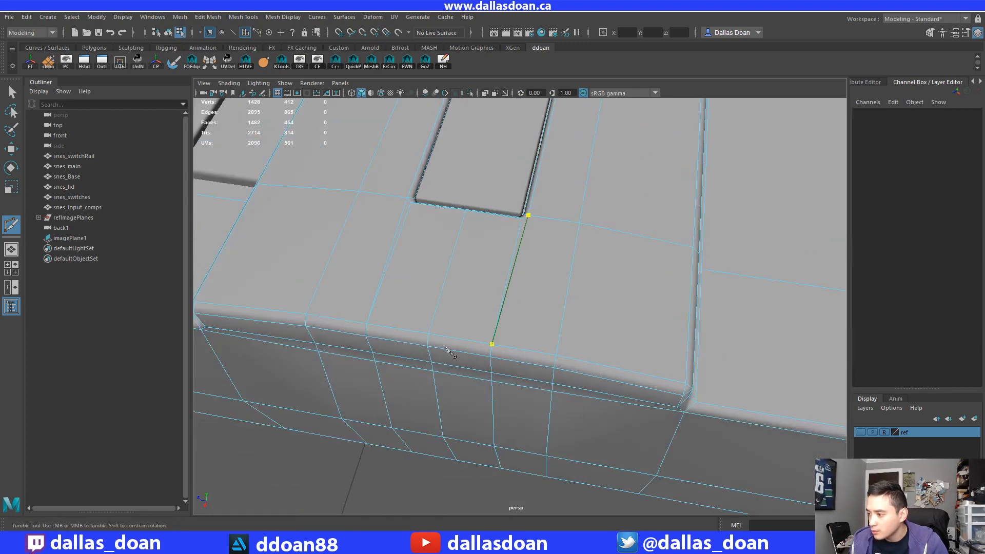
key(Return)
Return snes_main to object mode and delete its construction history.
scroll(633, 386, down, 4)
alt+drag(633, 387, 667, 380)
key(w)
right_drag(553, 248, 540, 312)
scroll(541, 316, down, 4)
alt+drag(541, 316, 558, 330)
key(alt+shift+d)
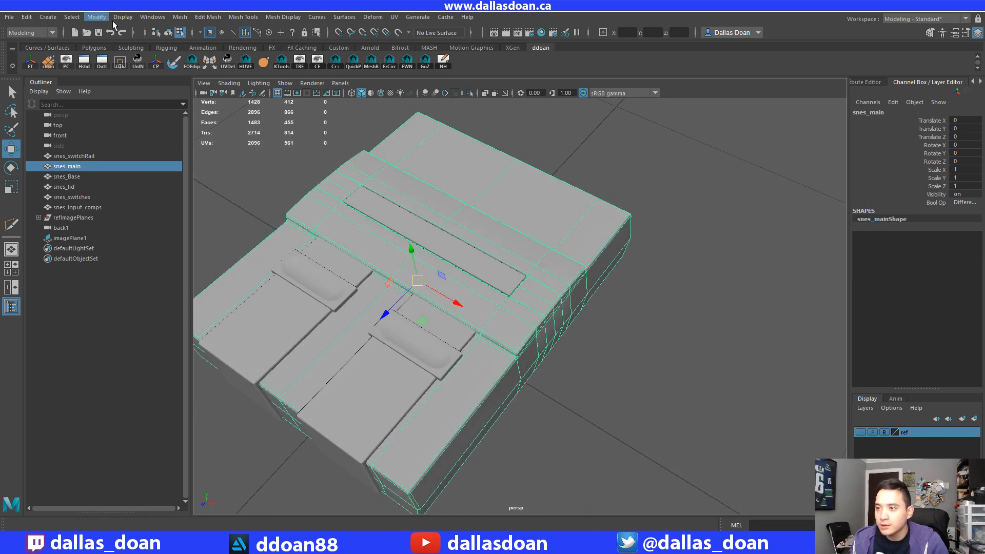
Recheck snes_main with Cleanup for faces with more than 4 sides, then close the options.
click(180, 17)
click(277, 217)
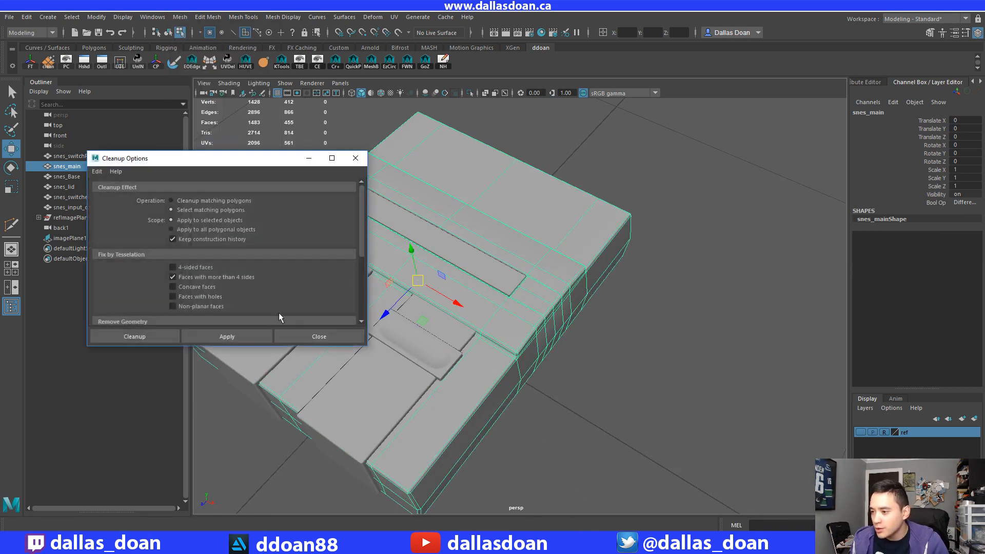
alt+drag(370, 354, 397, 336)
click(317, 340)
alt+drag(317, 339, 517, 312)
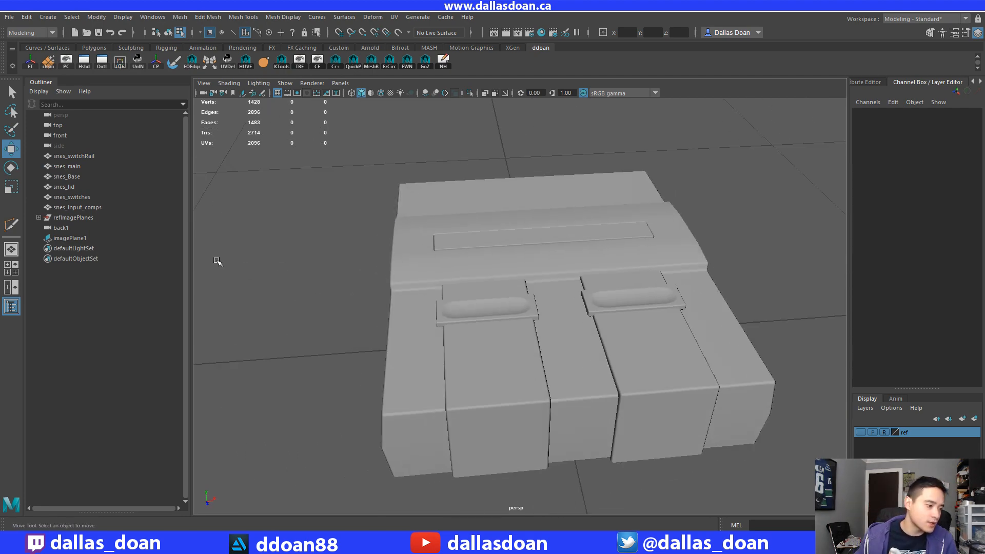
alt+middle_drag(262, 252, 285, 265)
alt+drag(286, 265, 293, 273)
Select snes_Base and check it with Cleanup for faces with more than 4 sides.
click(74, 158)
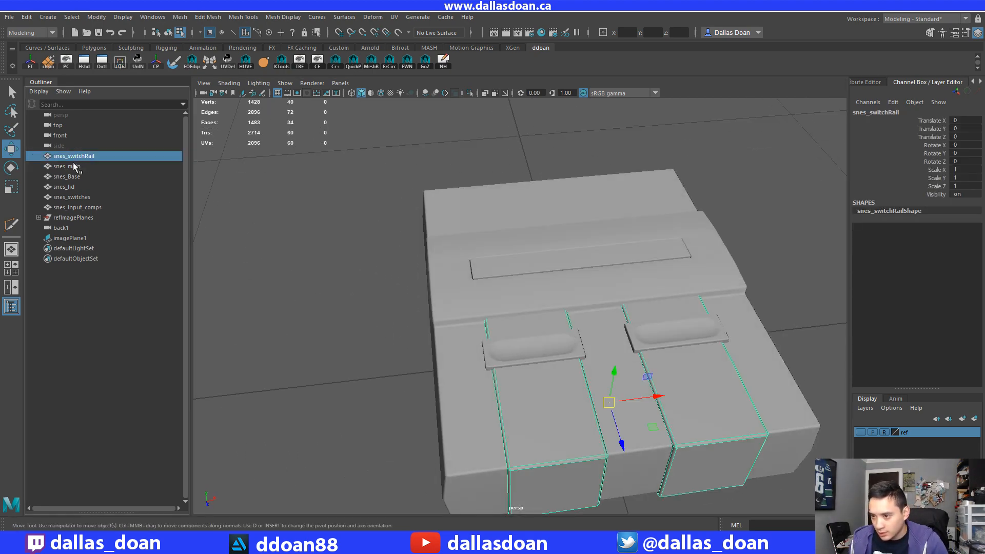
click(67, 166)
key(f)
click(77, 177)
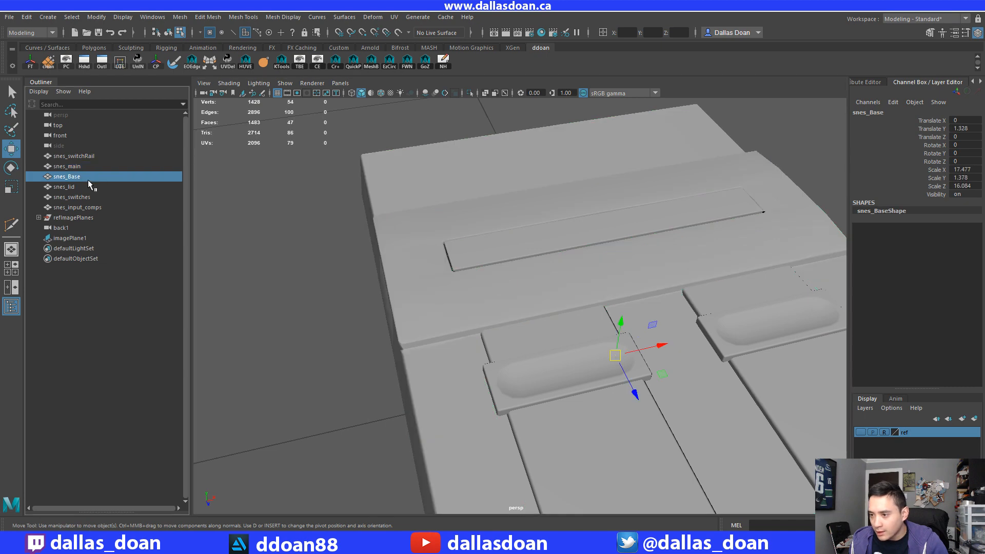
key(f)
alt+drag(452, 195, 419, 225)
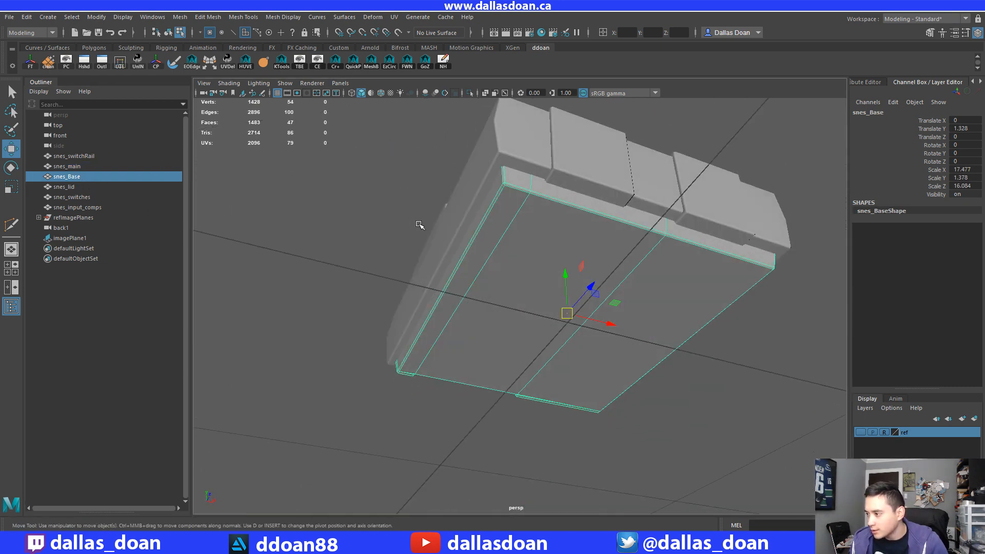
click(179, 17)
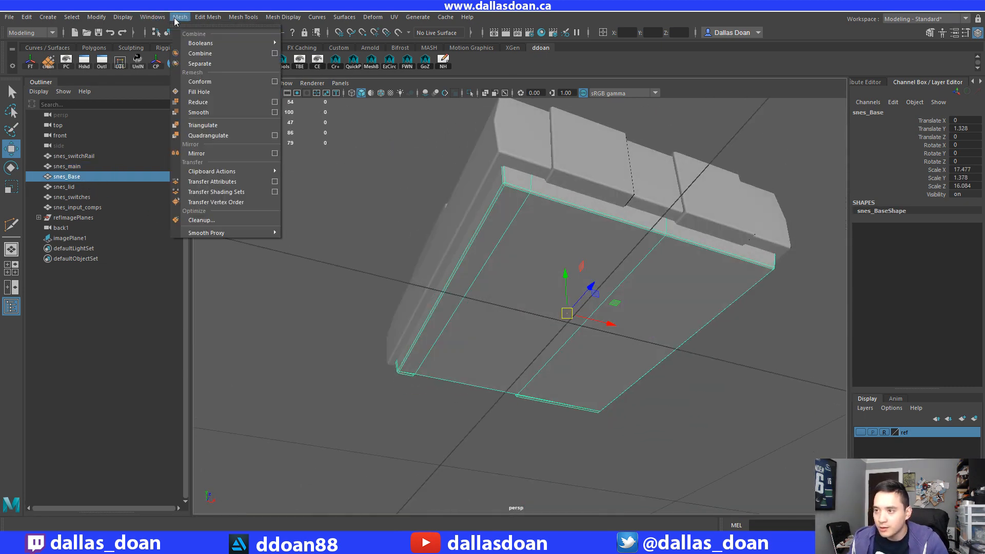
click(211, 222)
click(225, 336)
click(291, 337)
alt+drag(318, 331, 342, 329)
Select snes_lid and check it with Cleanup for faces with more than 4 sides.
click(63, 178)
click(72, 187)
alt+drag(319, 241, 398, 334)
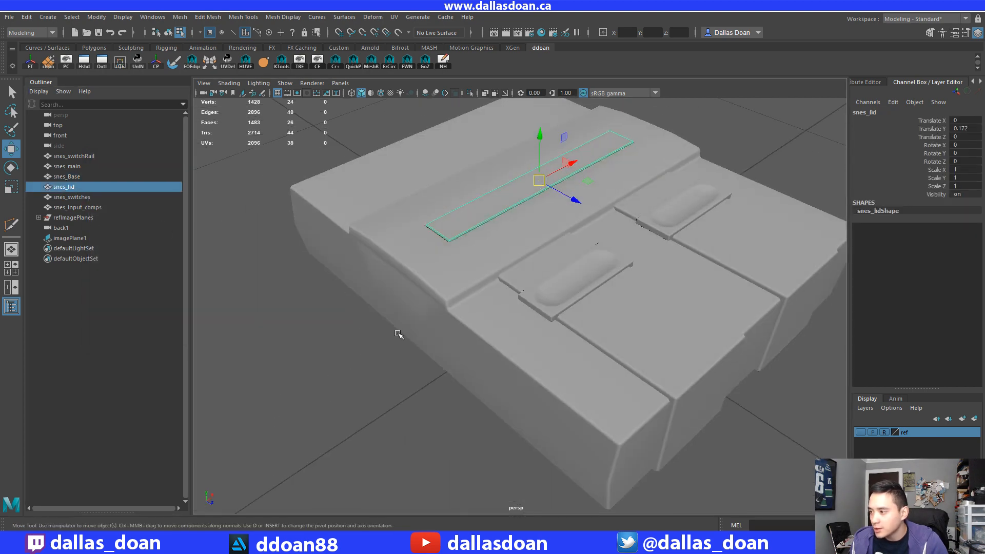
alt+right_drag(398, 334, 368, 311)
alt+drag(369, 313, 349, 328)
click(180, 17)
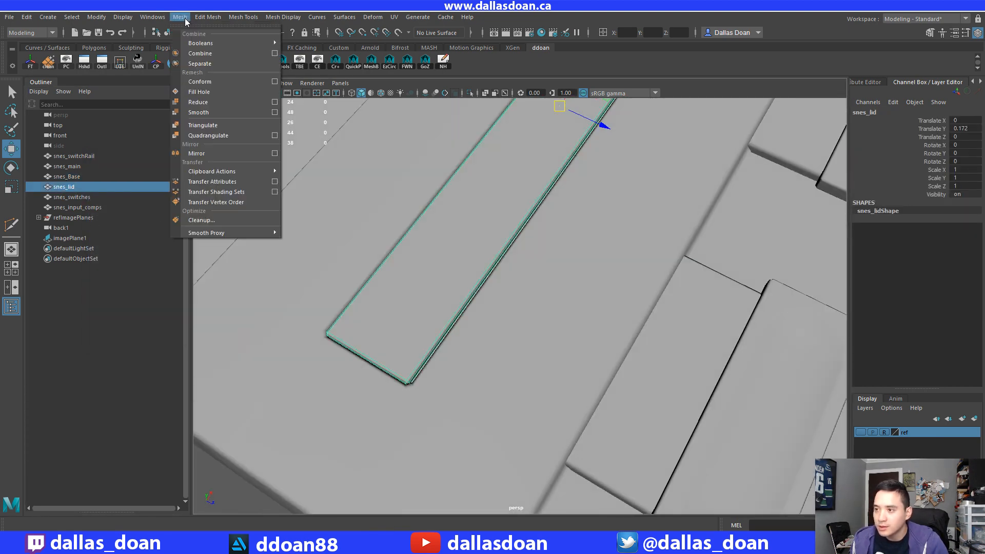
click(207, 221)
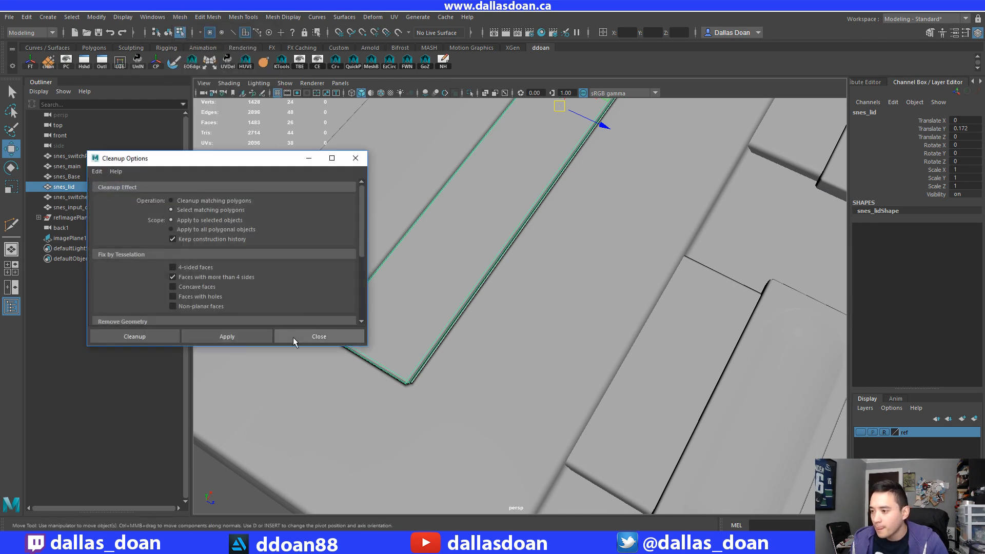
click(257, 336)
click(305, 338)
alt+right_drag(377, 329, 354, 312)
alt+drag(354, 311, 336, 313)
Select snes_switches and check it with Cleanup for faces with more than 4 sides.
click(77, 207)
click(82, 199)
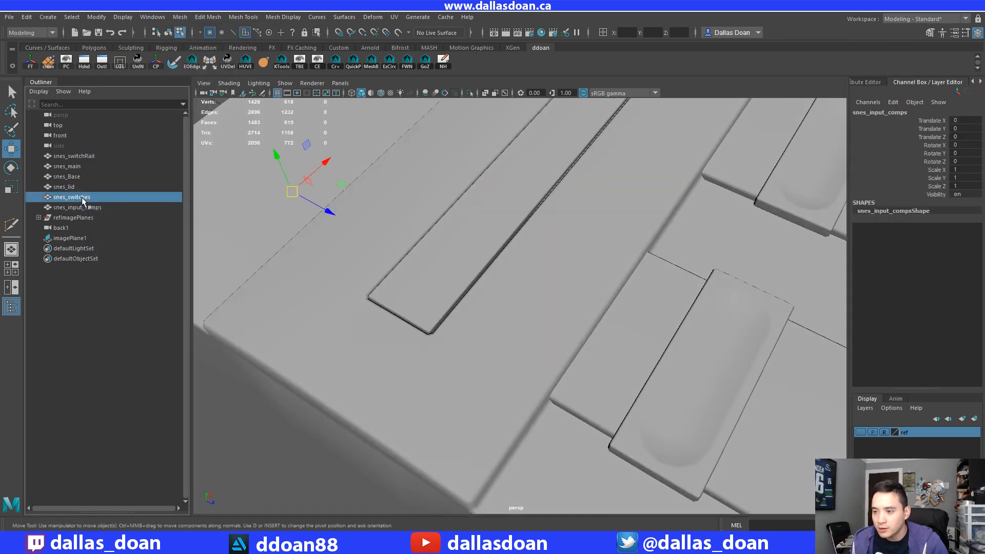
alt+right_drag(390, 303, 361, 255)
alt+middle_drag(361, 255, 310, 251)
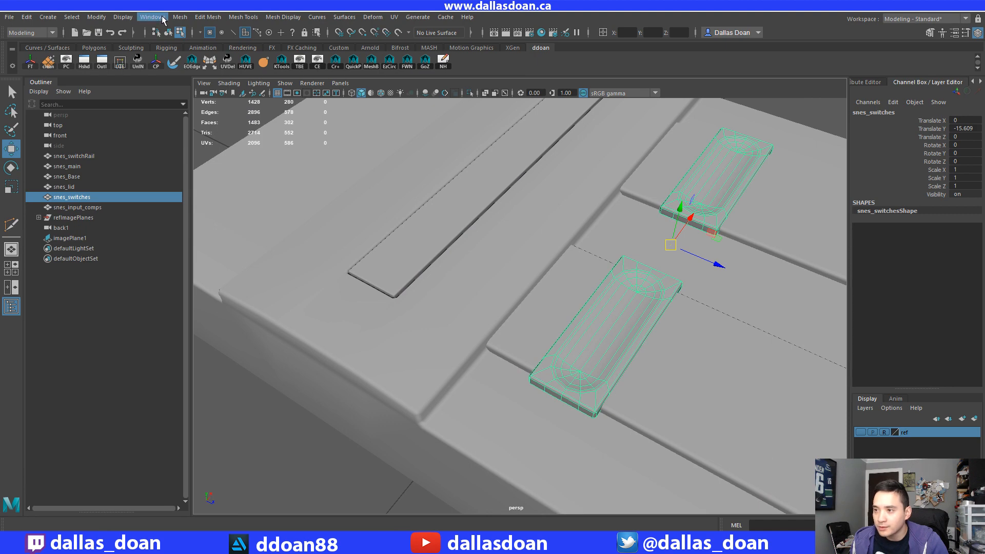
click(180, 17)
click(226, 221)
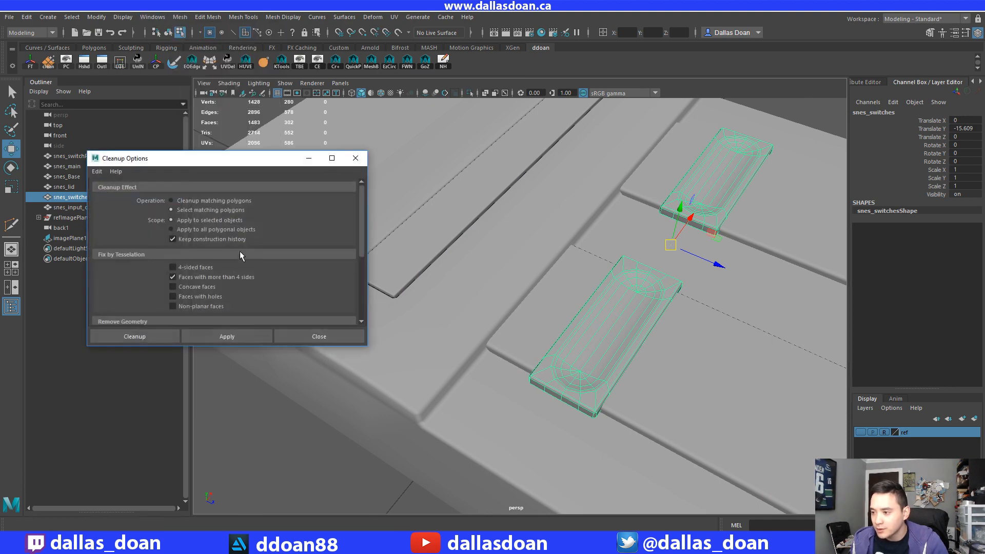
click(241, 334)
click(328, 335)
alt+right_drag(347, 328, 291, 285)
Select snes_input_comps, frame it and isolate it in the viewport.
click(87, 205)
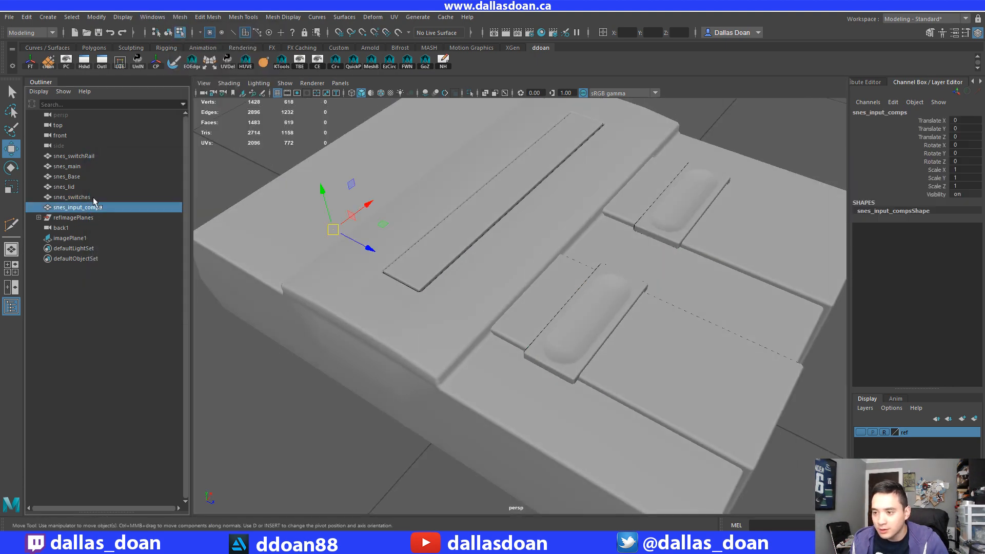
key(f)
key(ctrl+1)
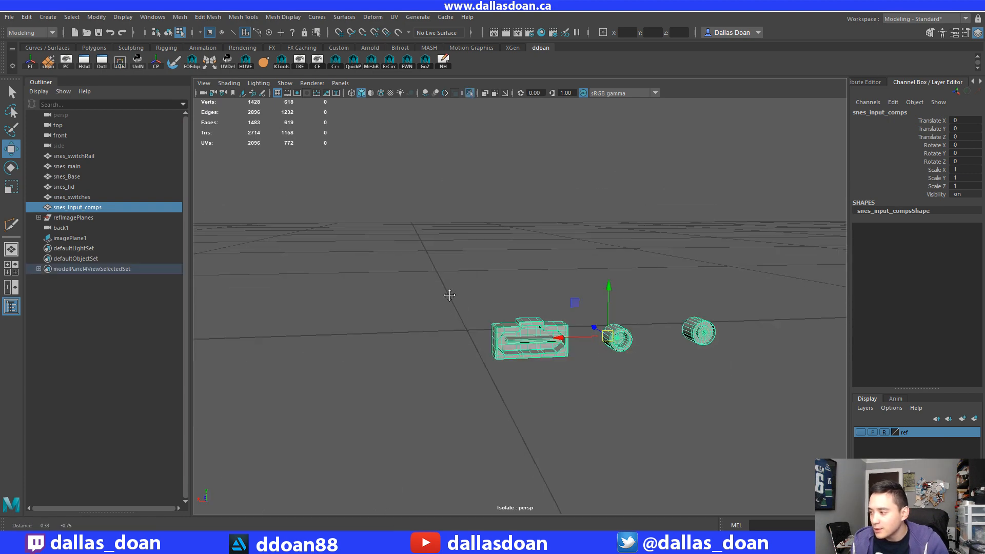
alt+middle_drag(450, 295, 451, 282)
alt+drag(452, 283, 457, 283)
Apply Cleanup to snes_input_comps to select its faces with more than 4 sides.
click(221, 17)
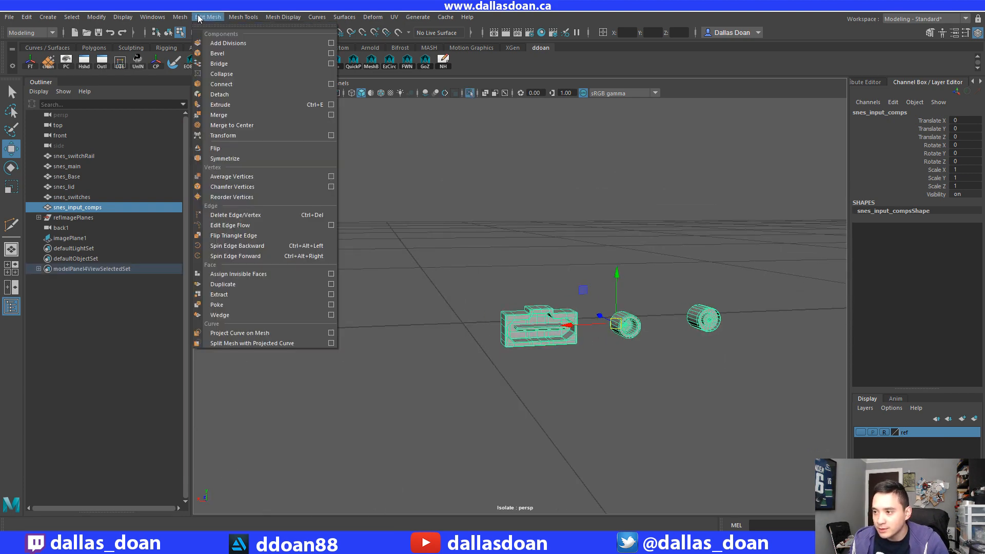
mouse_move(181, 16)
click(275, 221)
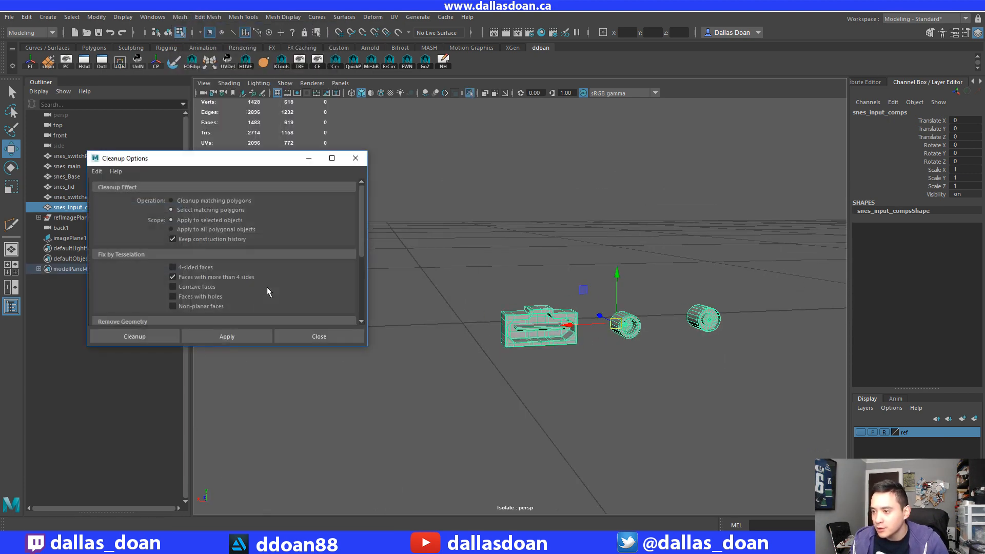
click(226, 336)
scroll(531, 361, up, 10)
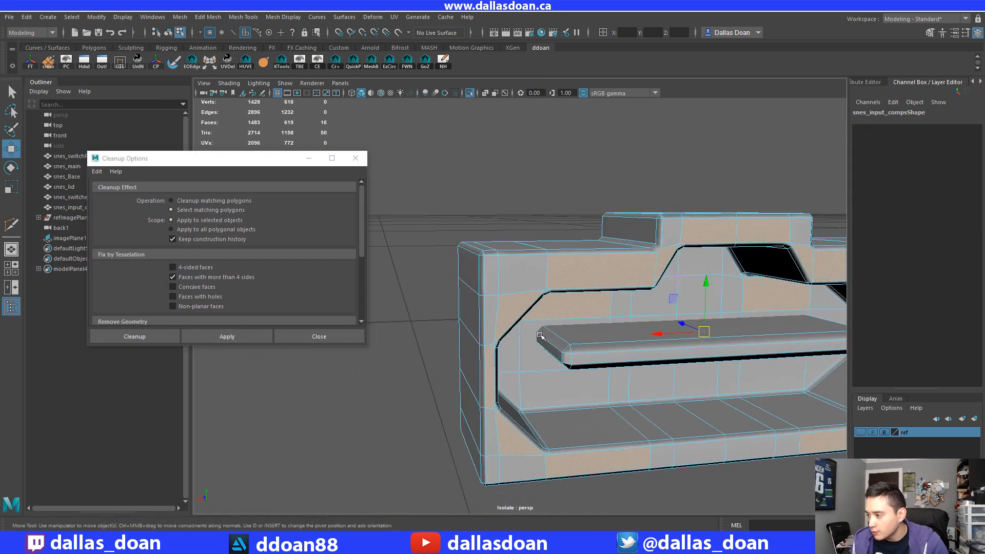
Cut two edges with Multi-Cut from the connector frame's upper corner vertex to both ends of the recess's adjacent slanted edge.
scroll(542, 371, up, 3)
alt+drag(541, 370, 514, 330)
alt+middle_drag(513, 330, 515, 376)
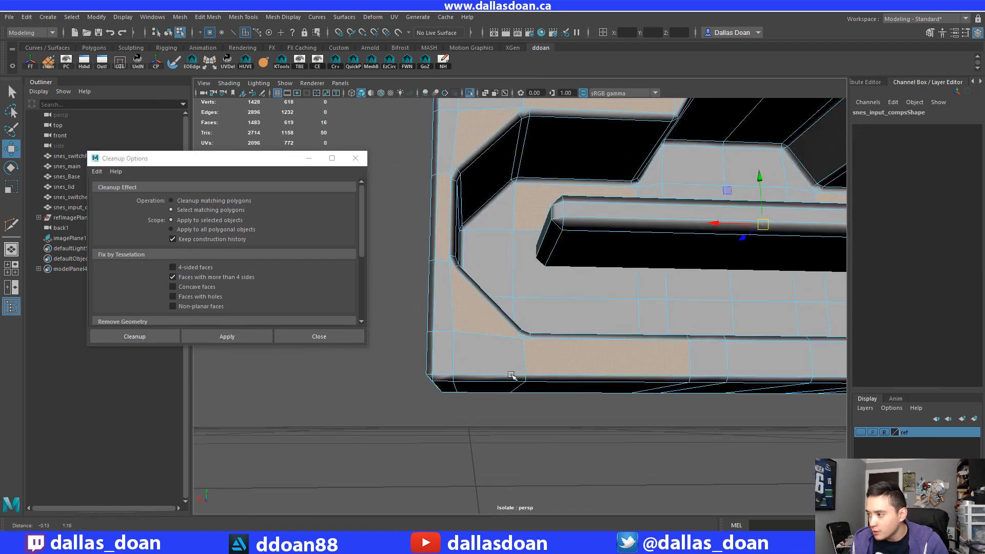
alt+drag(514, 376, 477, 342)
mouse_move(474, 342)
alt+middle_down()
mouse_move(477, 350)
mouse_move(487, 334)
alt+middle_up()
scroll(473, 347, up, 1)
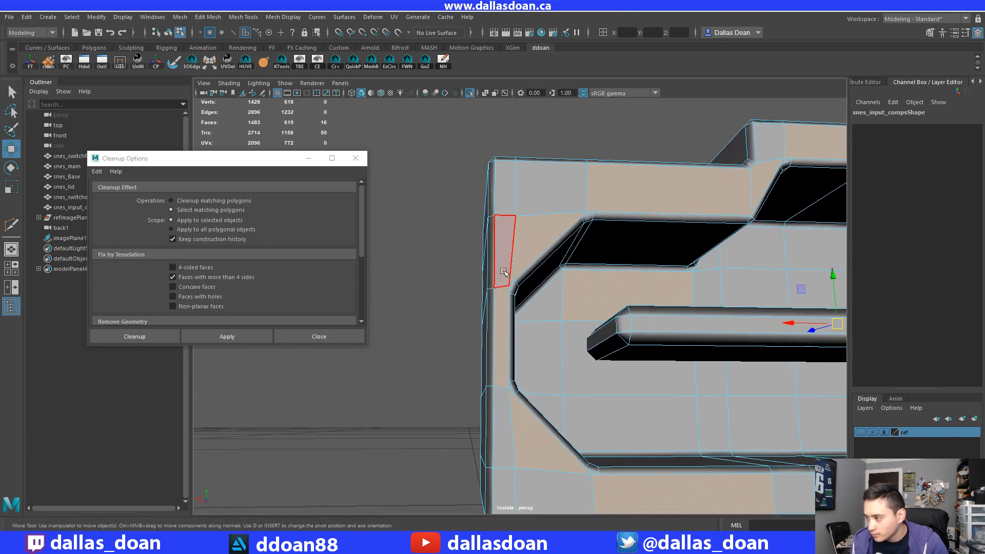
alt+middle_drag(436, 330, 384, 321)
click(358, 334)
shift+right_drag(444, 230, 418, 239)
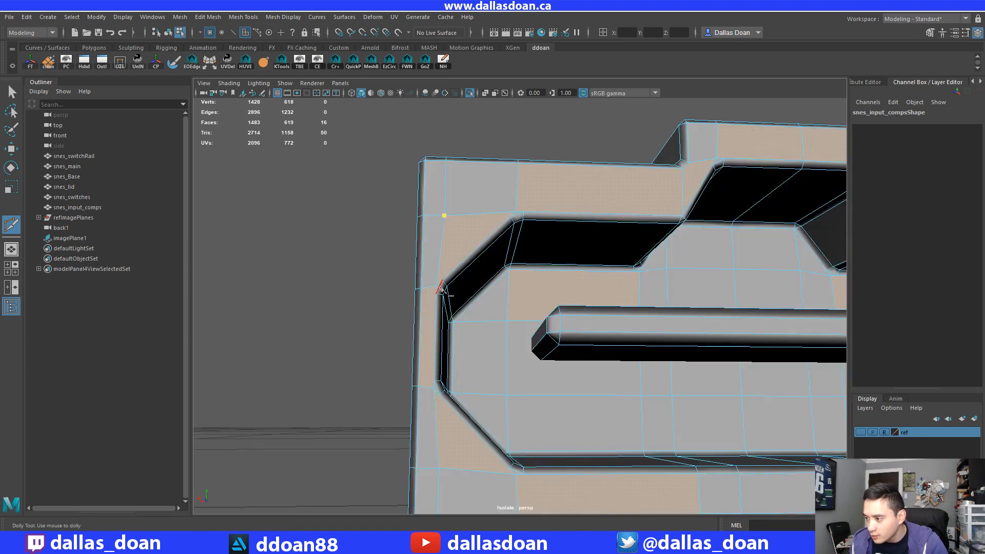
key(Return)
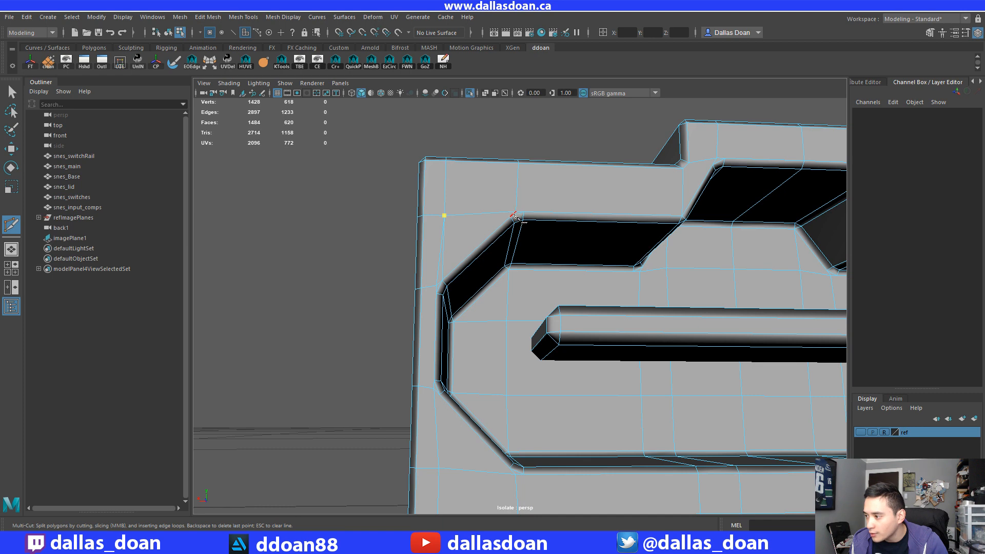
key(Escape)
Cut two Multi-Cut edges from the connector frame's lower-left inner vertex to both ends of the recess's adjacent slanted edge.
alt+right_drag(614, 259, 580, 273)
alt+middle_drag(580, 272, 569, 253)
alt+right_drag(569, 253, 613, 297)
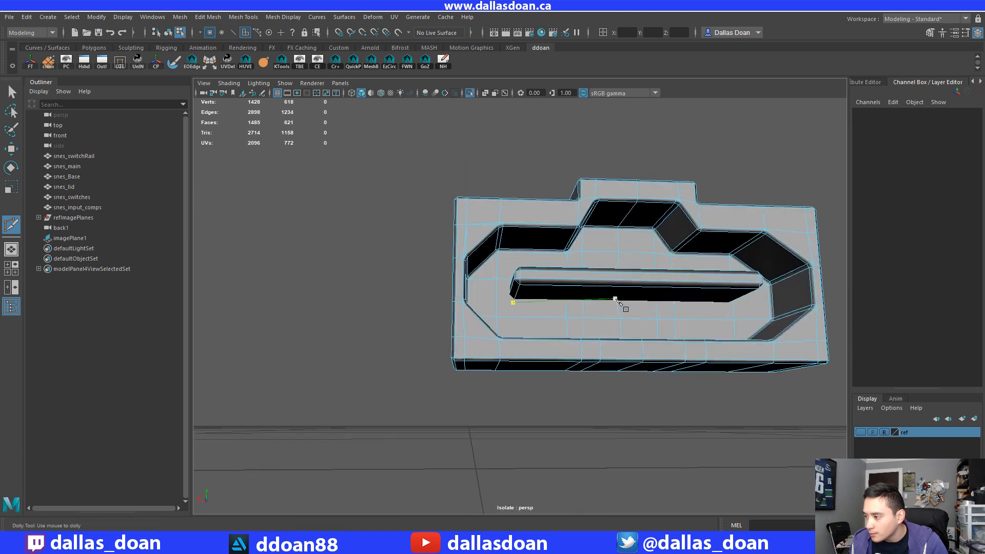
alt+middle_drag(614, 297, 610, 247)
alt+right_drag(554, 261, 576, 282)
alt+middle_drag(506, 254, 502, 265)
alt+right_drag(503, 267, 468, 259)
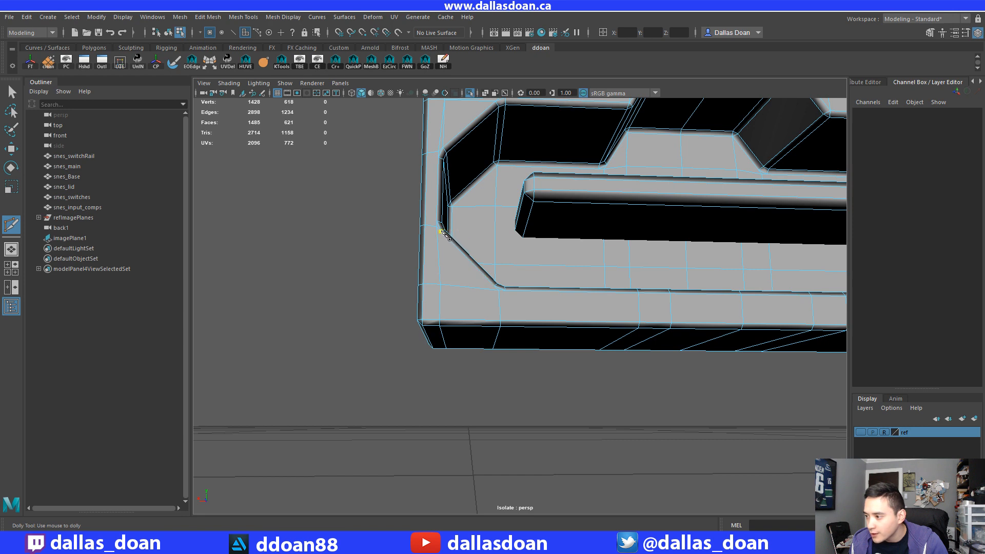
key(Return)
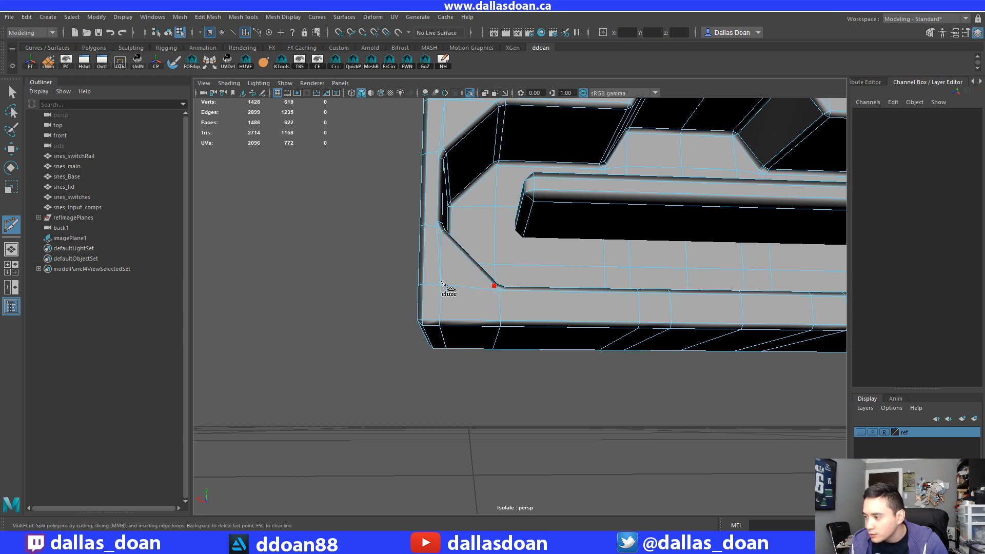
right_click(525, 304)
Cut two edges from the frame's lower-right inner vertex to both ends of the recess's slanted edge there.
alt+right_drag(524, 304, 507, 306)
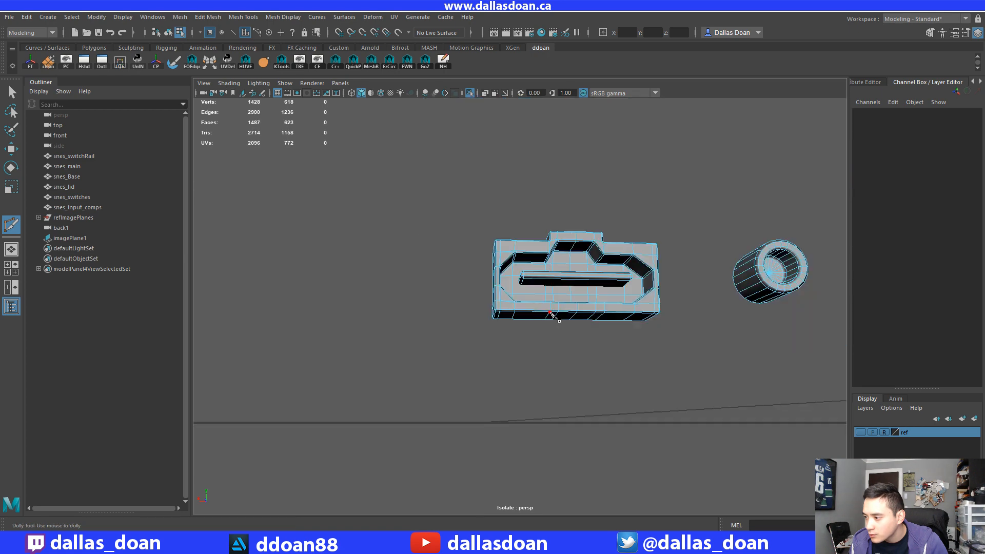
alt+middle_drag(556, 316, 472, 297)
alt+right_drag(472, 297, 482, 305)
alt+middle_drag(549, 285, 482, 289)
alt+right_drag(477, 285, 489, 289)
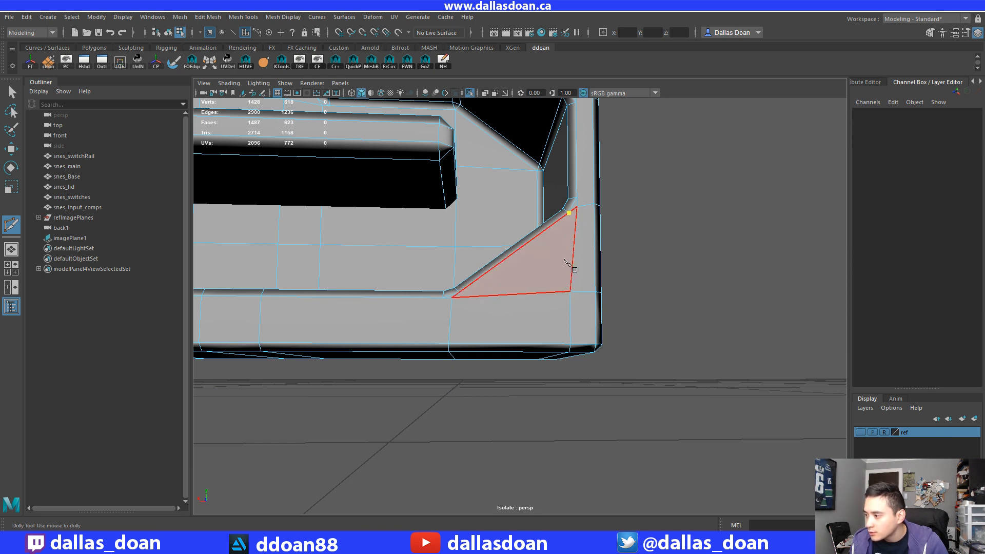
click(569, 293)
key(Return)
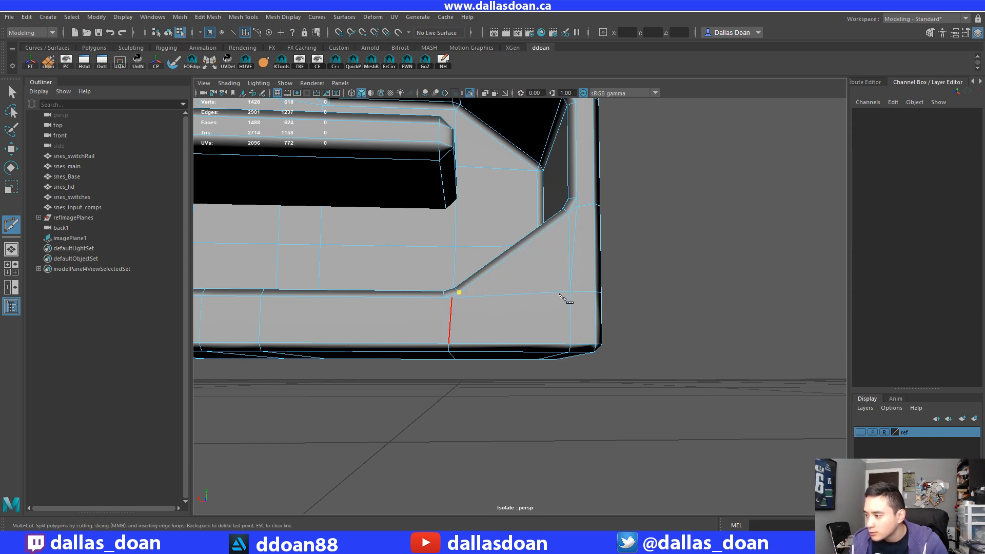
key(Return)
Cut two edges from the frame's upper-right inner vertex to both ends of the neighbouring slanted recess edge.
key(f)
alt+right_drag(577, 297, 521, 326)
alt+middle_drag(520, 325, 471, 214)
click(421, 217)
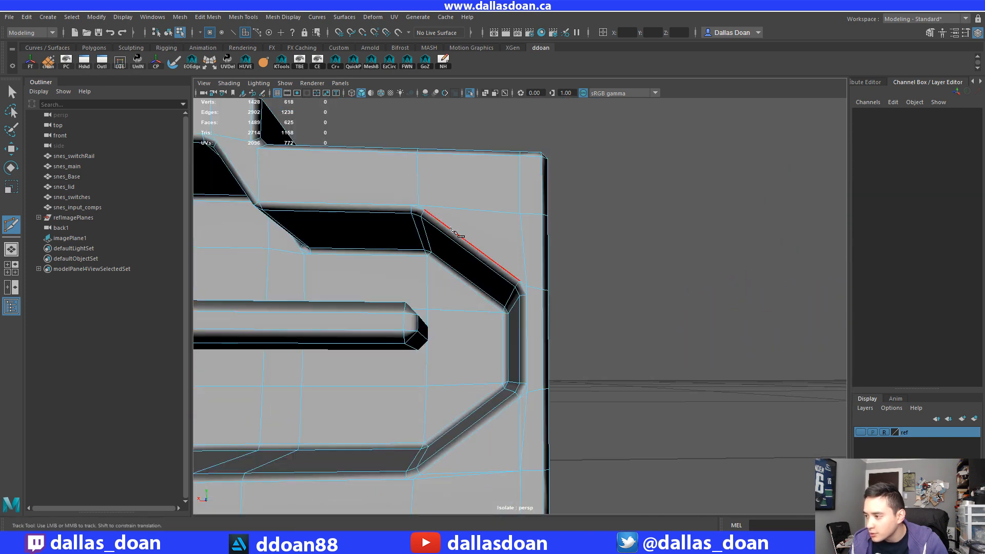
key(Return)
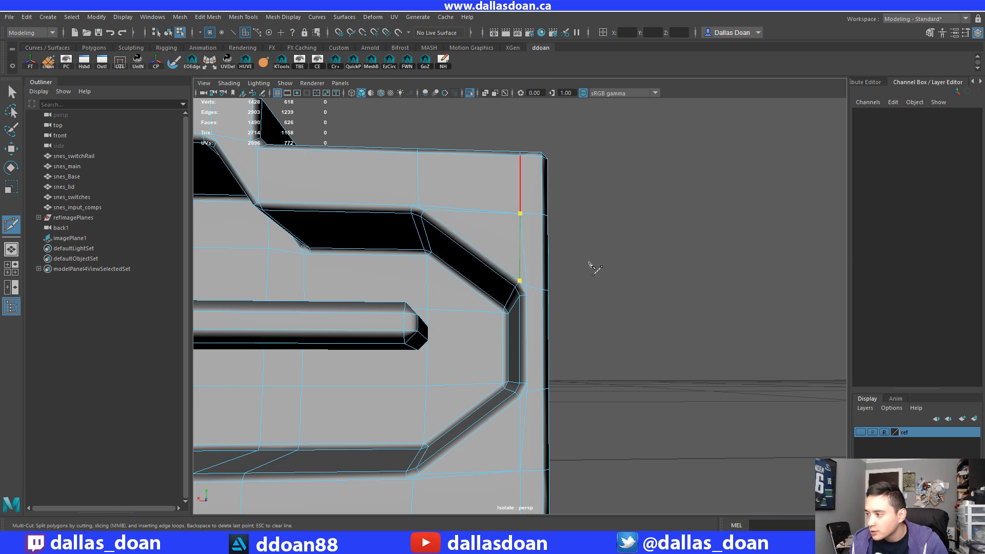
key(w)
Cut an edge with Multi-Cut from each base corner of the frame's raised tab to the nearest upper corner of the recess.
scroll(590, 267, down, 5)
scroll(521, 237, up, 8)
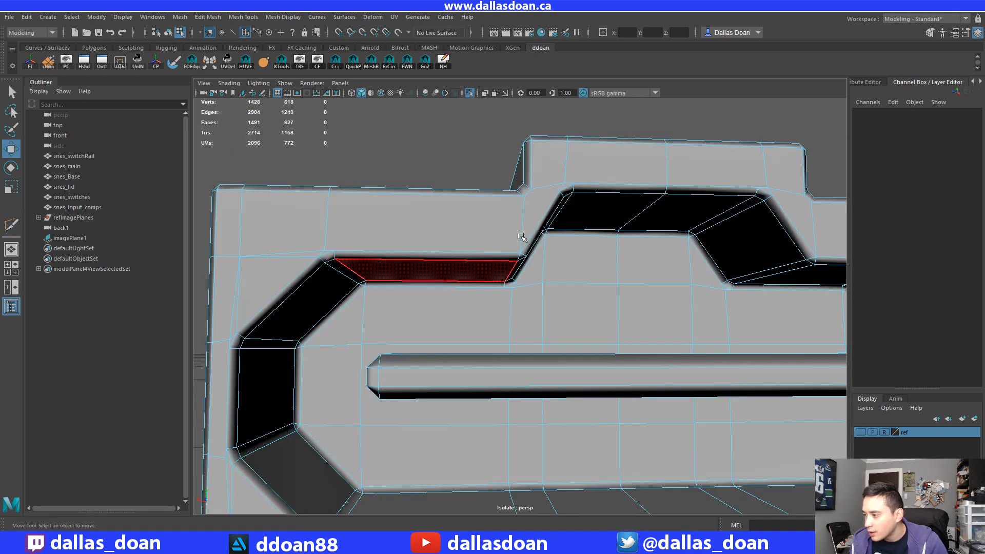
right_drag(521, 237, 540, 211)
alt+middle_drag(539, 209, 494, 218)
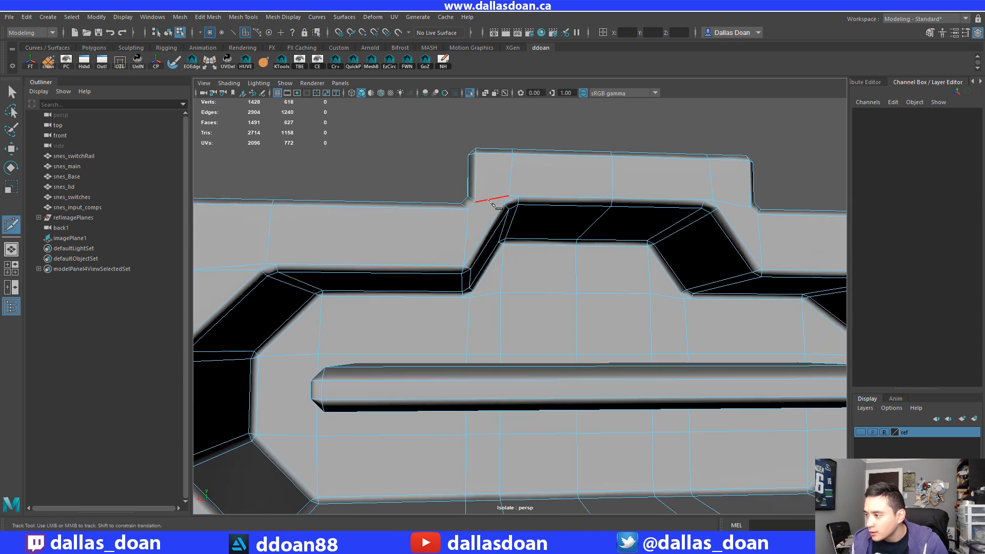
click(505, 202)
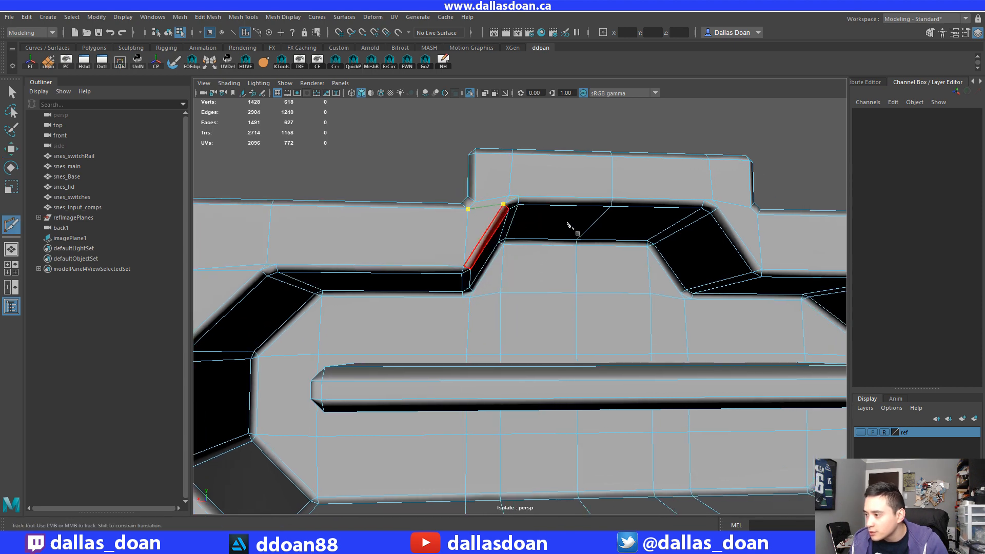
right_click(569, 225)
alt+middle_drag(831, 231, 579, 235)
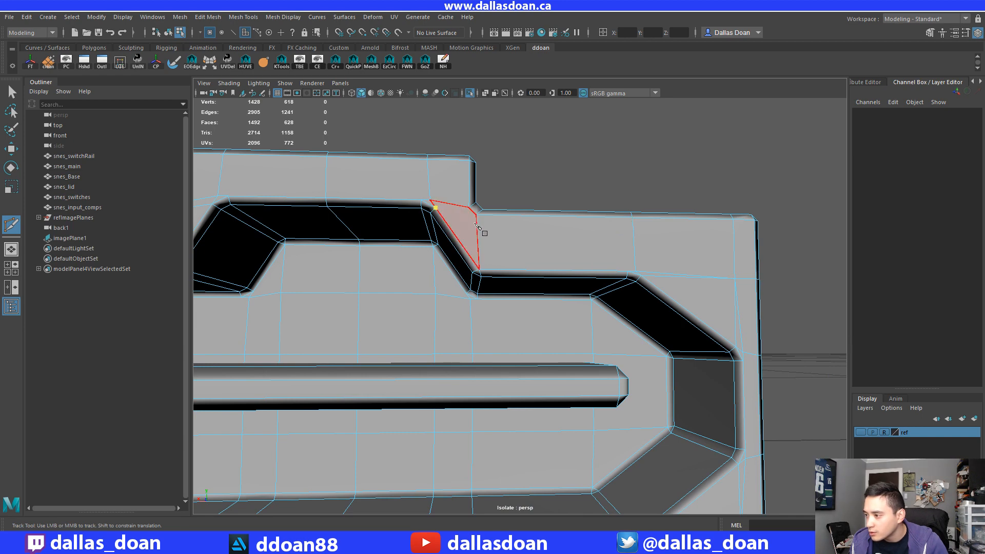
key(w)
Delete the history of snes_input_comps and apply Cleanup to select its faces with more than 4 sides.
scroll(508, 254, down, 5)
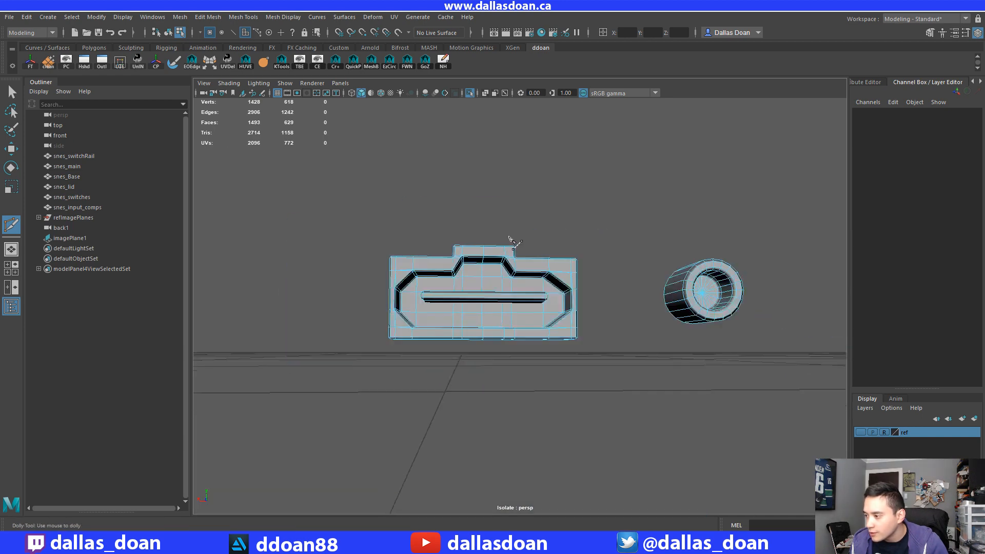
right_drag(518, 234, 560, 218)
scroll(535, 273, down, 5)
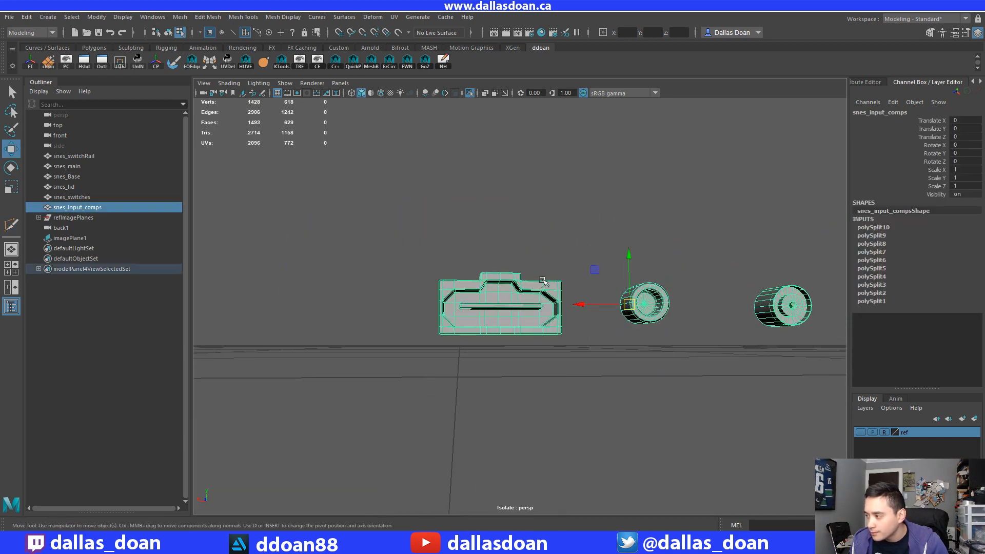
key(alt+shift+d)
click(180, 17)
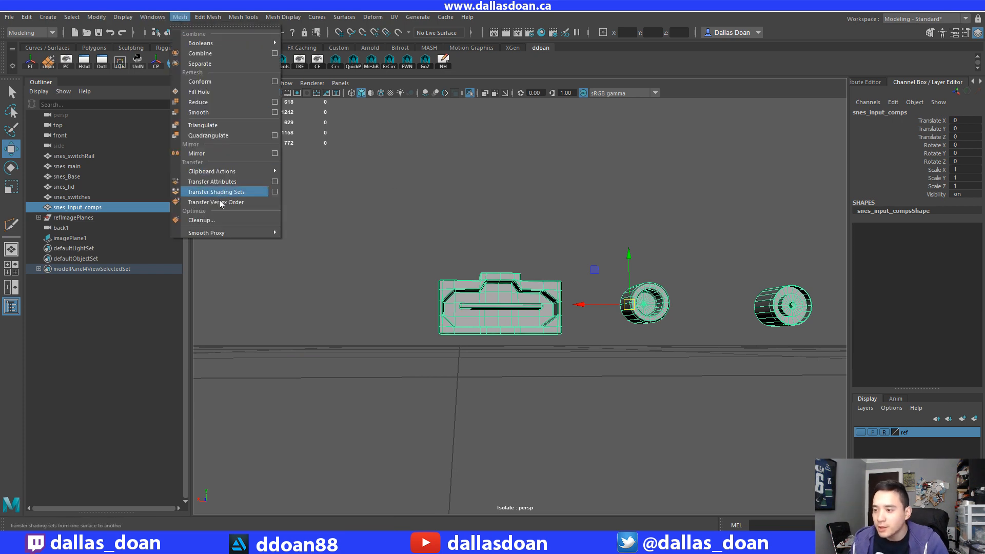
click(277, 219)
click(230, 337)
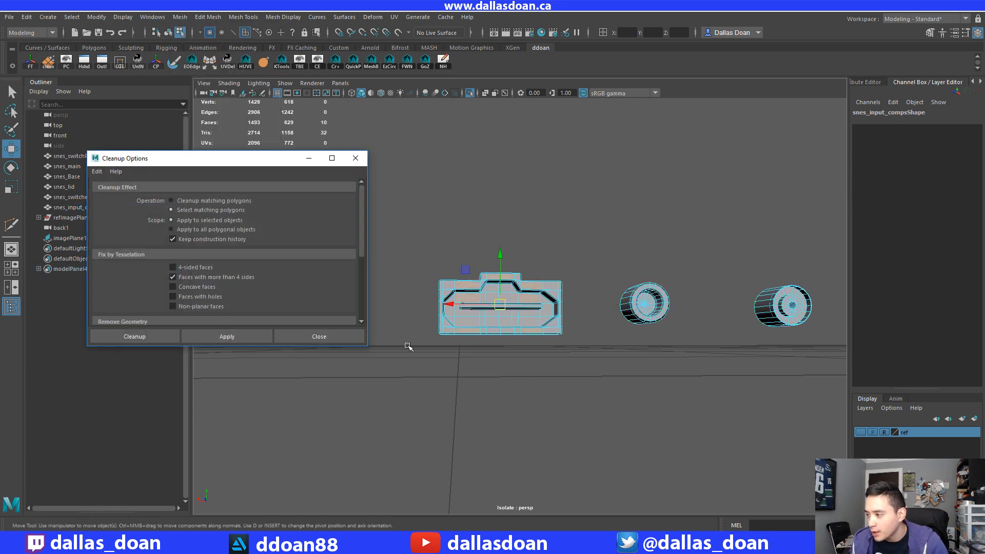
Cut an edge with Multi-Cut from the recess's upper-left corner vertex up to the vertex on the frame's top edge.
scroll(405, 343, up, 6)
alt+drag(404, 329, 446, 329)
scroll(447, 331, up, 6)
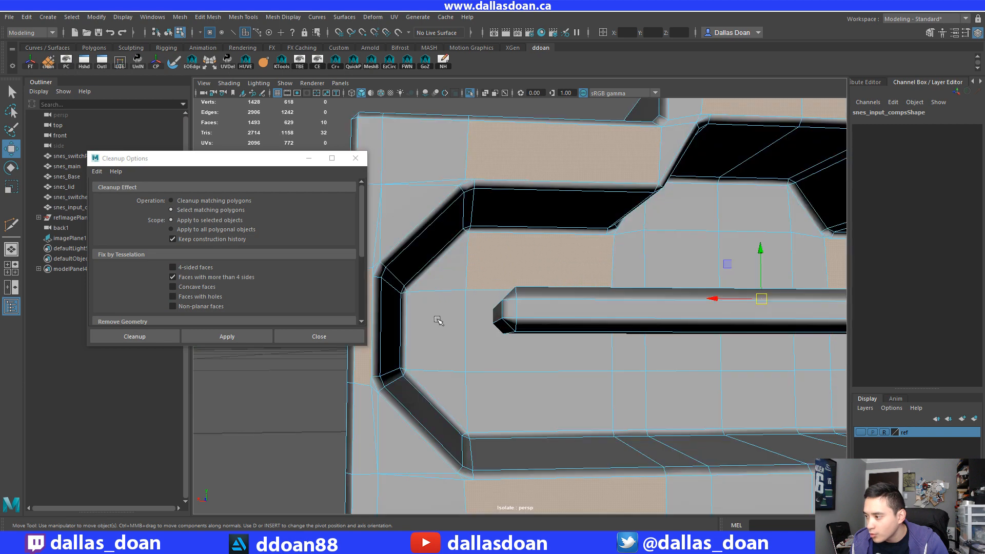
mouse_move(429, 320)
alt+middle_down()
mouse_move(434, 284)
mouse_move(428, 307)
alt+middle_up()
shift+right_click(453, 259)
click(403, 259)
alt+middle_drag(402, 260, 460, 267)
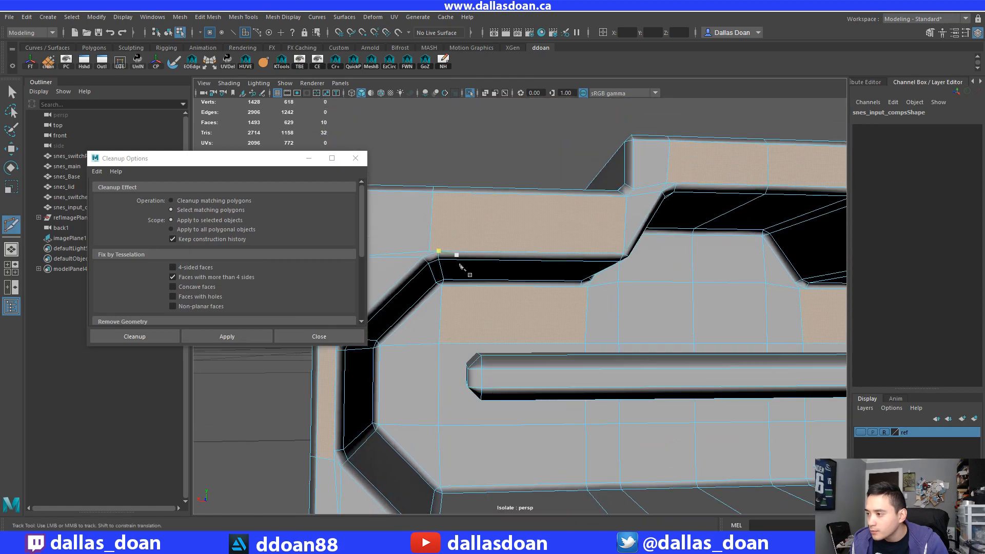
drag(447, 198, 410, 195)
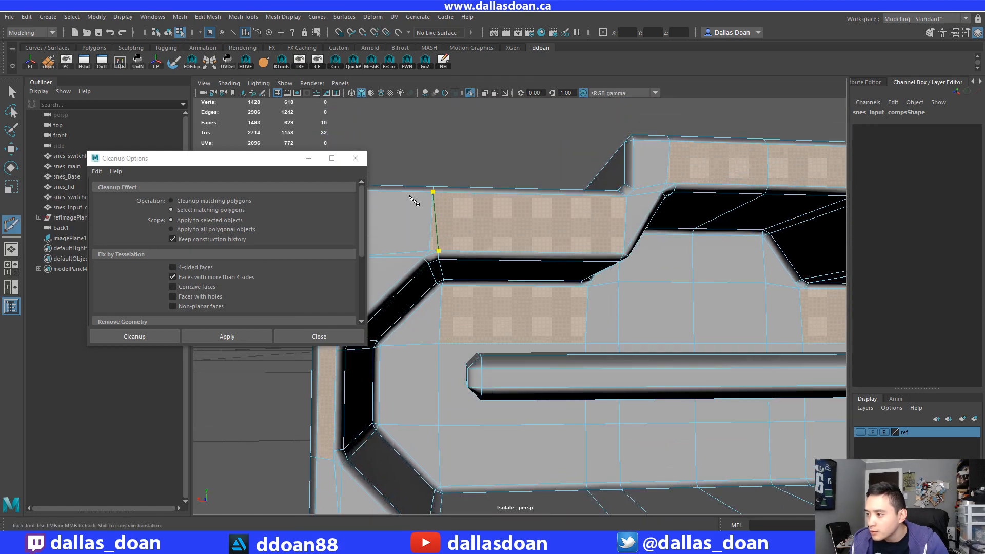
right_drag(543, 231, 588, 238)
Cut two edges on the raised tab, from the recess's two upper corner vertices to the matching vertices on the tab's top edge.
alt+middle_drag(685, 236, 573, 232)
alt+middle_drag(543, 174, 575, 234)
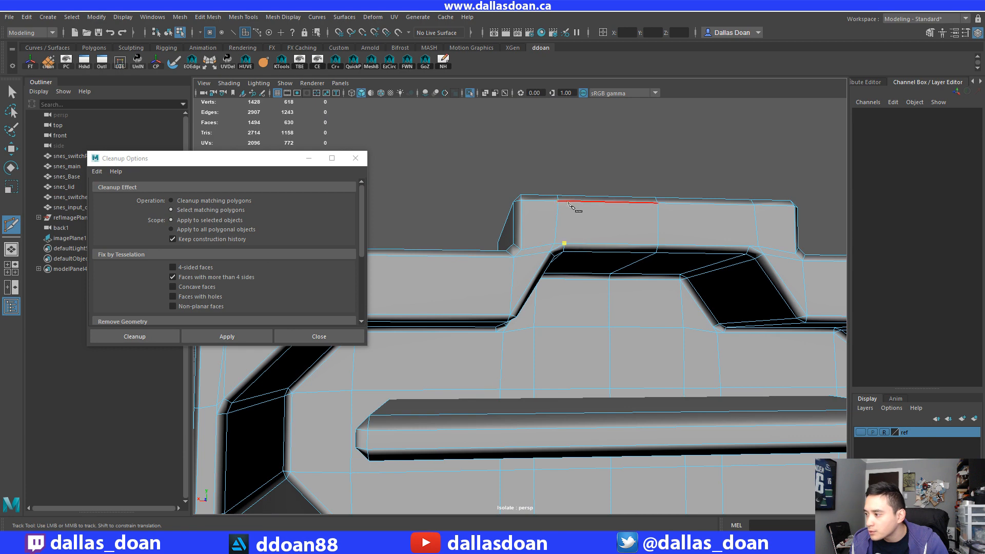
right_click(571, 230)
alt+middle_drag(677, 245, 566, 271)
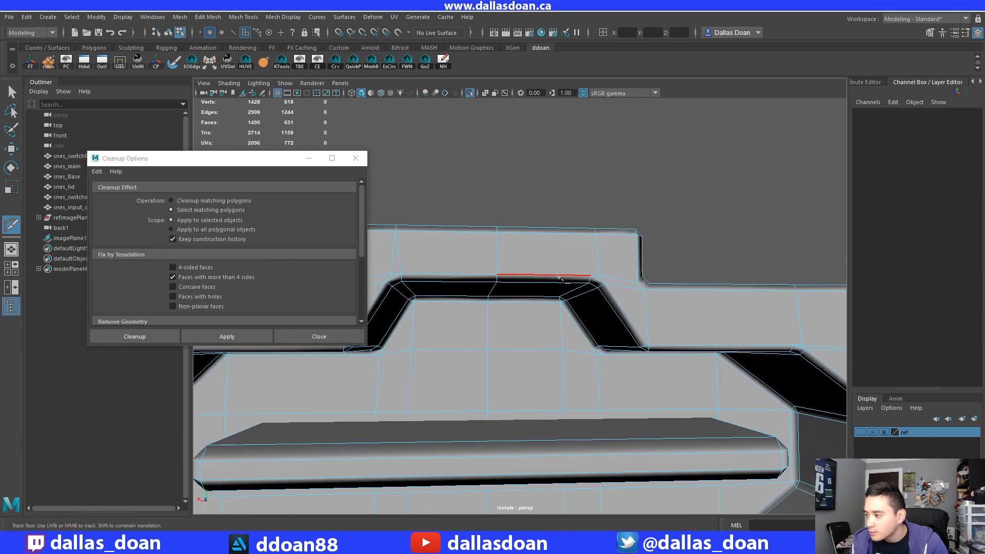
right_click(595, 245)
Cut an edge from the recess's lower-left corner vertex down to the vertex on the frame's bottom edge.
scroll(534, 329, down, 5)
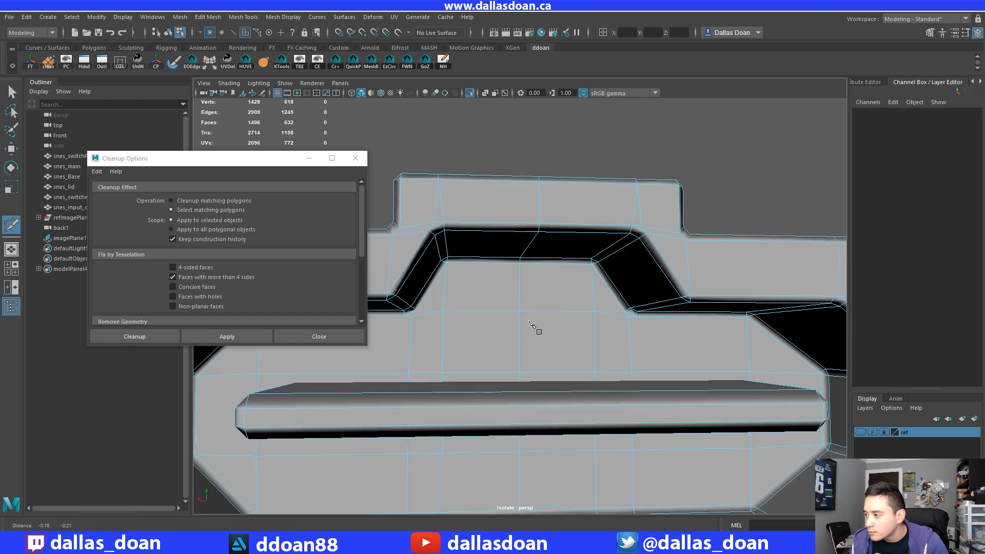
scroll(531, 308, up, 10)
scroll(530, 307, up, 3)
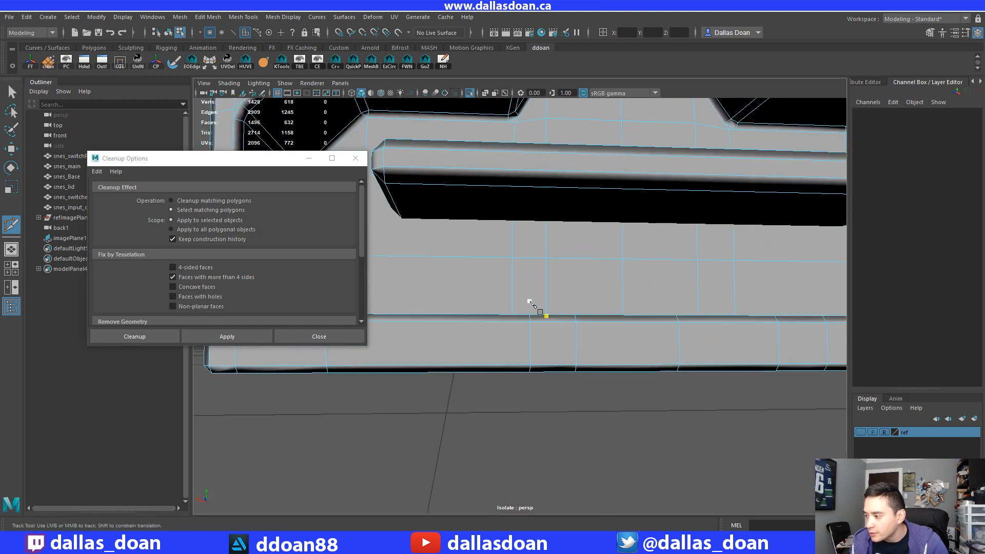
scroll(532, 306, down, 10)
alt+drag(536, 315, 491, 282)
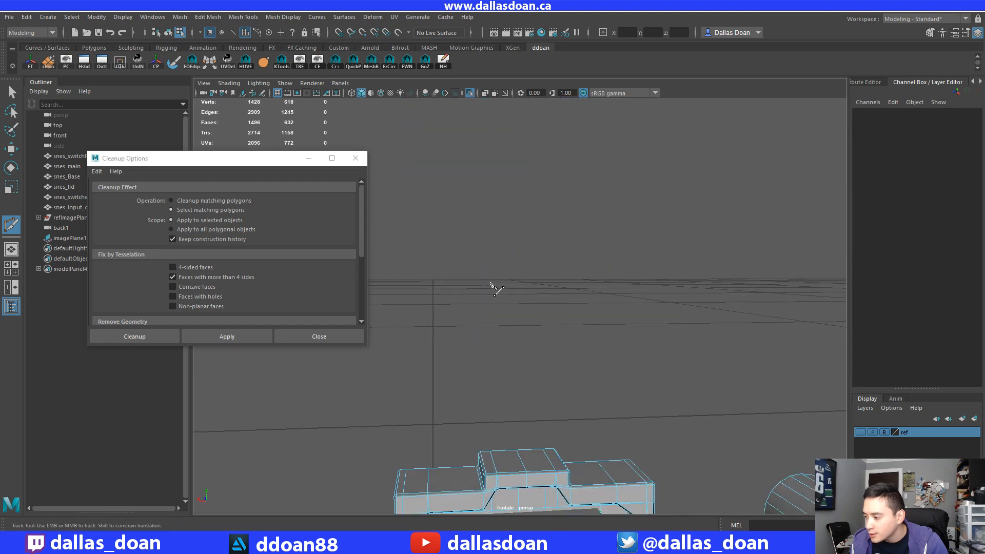
mouse_move(491, 285)
alt+middle_down()
mouse_move(487, 278)
mouse_move(504, 280)
alt+middle_up()
scroll(488, 280, up, 5)
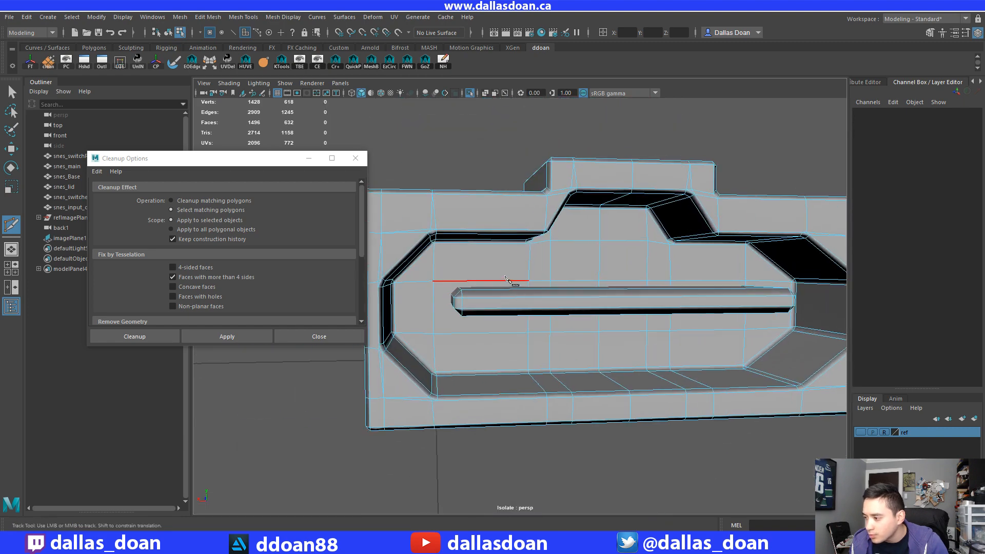
alt+middle_drag(513, 345, 525, 337)
scroll(494, 370, up, 1)
alt+middle_drag(494, 370, 509, 361)
scroll(510, 349, up, 2)
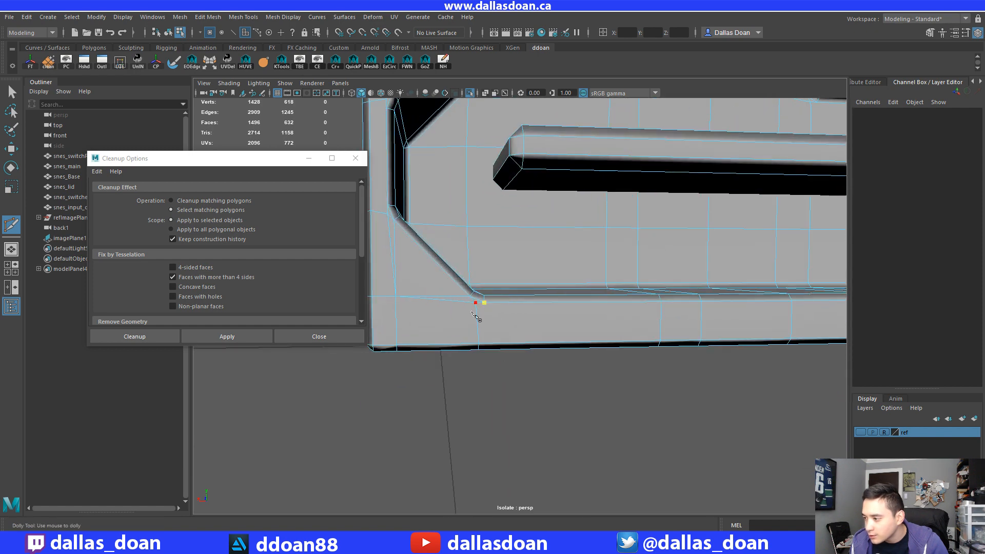
click(481, 346)
right_click(481, 346)
Cut a matching edge from the recess's lower-right corner vertex down to the frame's bottom edge.
alt+drag(561, 348, 609, 340)
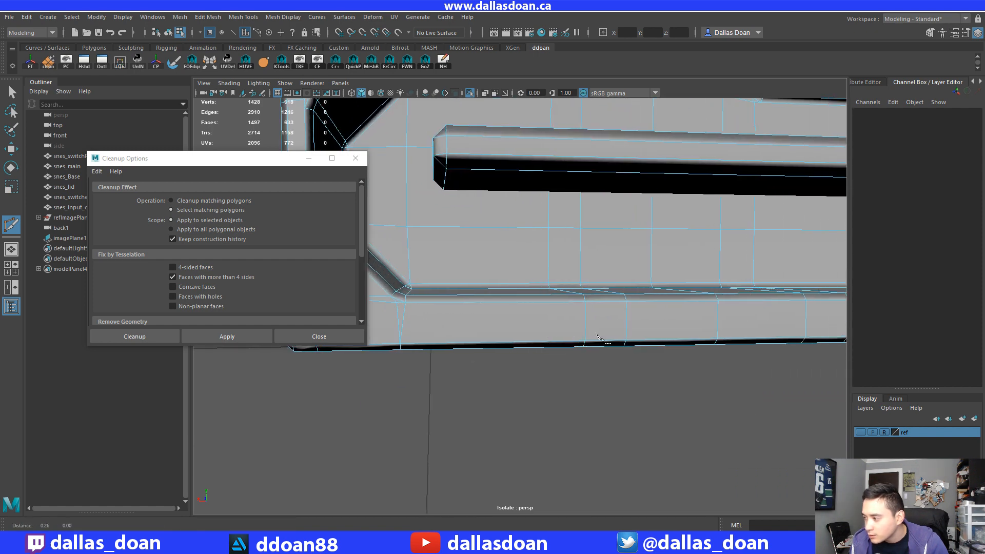
alt+middle_drag(609, 340, 516, 315)
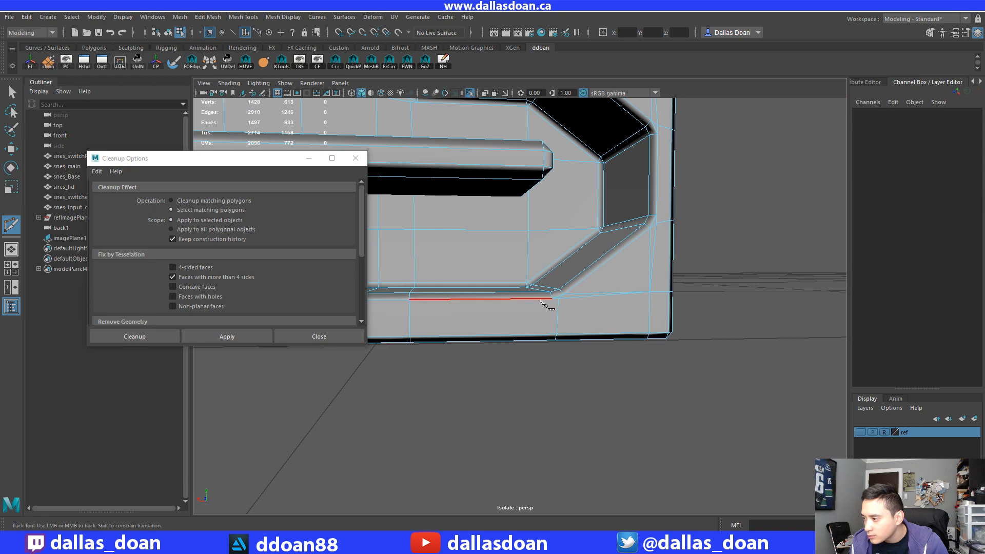
click(556, 336)
right_click(563, 365)
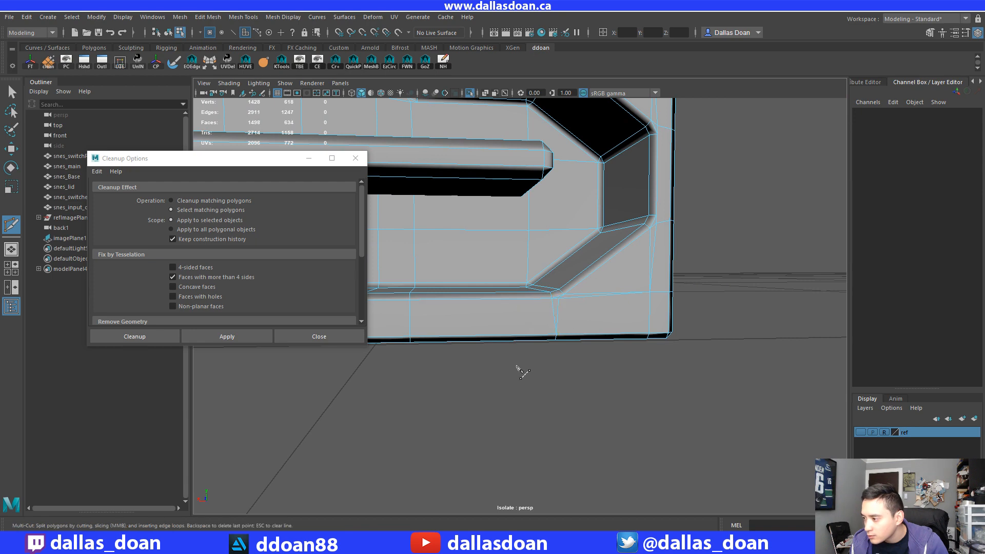
Return snes_input_comps to object mode and reapply Cleanup to select its remaining faces with more than 4 sides.
alt+right_drag(518, 367, 433, 356)
alt+middle_drag(434, 357, 550, 355)
key(w)
mouse_move(571, 305)
right_down()
mouse_move(563, 352)
mouse_move(559, 317)
right_up()
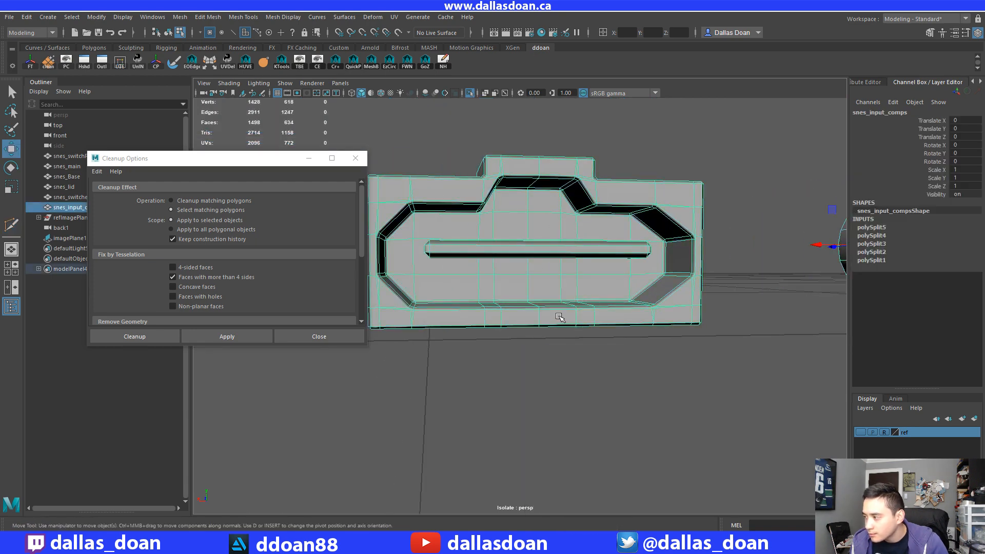
click(235, 336)
Try a Multi-Cut from the recess floor's upper-left step corner down to the horizontal edge above the bar, and undo it.
alt+middle_drag(606, 287, 614, 296)
alt+right_drag(558, 280, 582, 294)
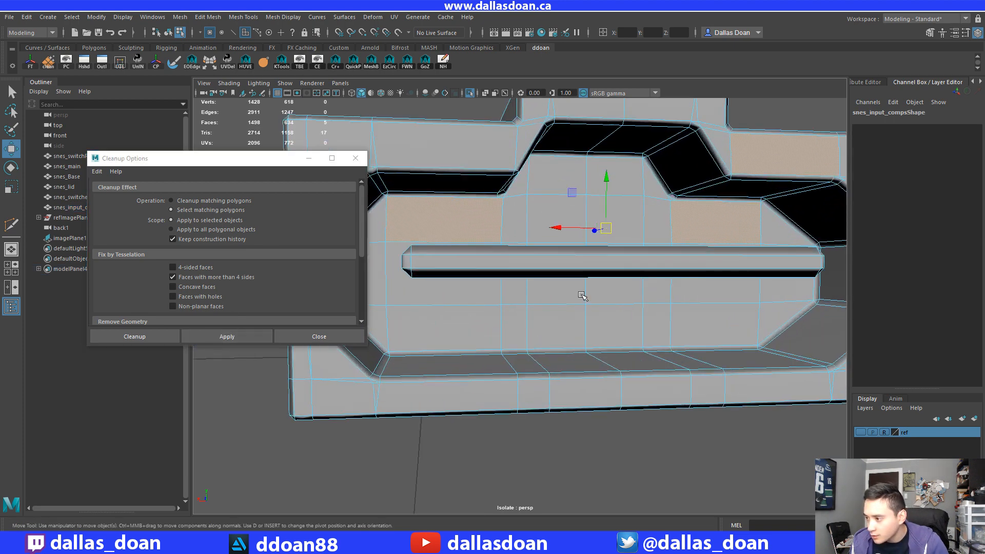
alt+middle_drag(505, 261, 534, 269)
alt+right_drag(534, 269, 569, 273)
alt+middle_drag(569, 273, 549, 270)
mouse_move(548, 270)
alt+mouse_down()
mouse_move(534, 256)
mouse_move(528, 268)
mouse_move(553, 265)
alt+mouse_up()
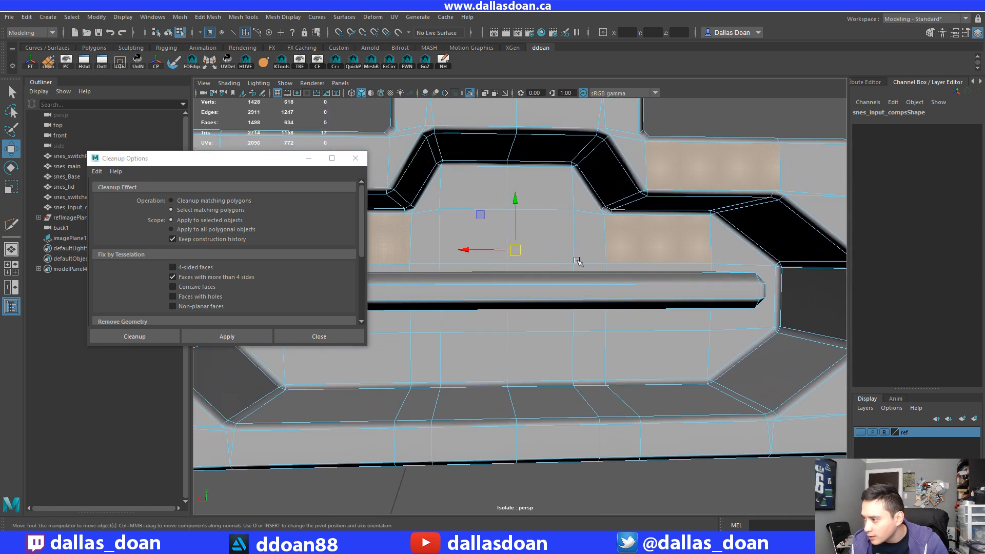
mouse_move(574, 241)
alt+right_down()
mouse_move(561, 249)
mouse_move(588, 252)
alt+right_up()
shift+right_drag(521, 226, 493, 260)
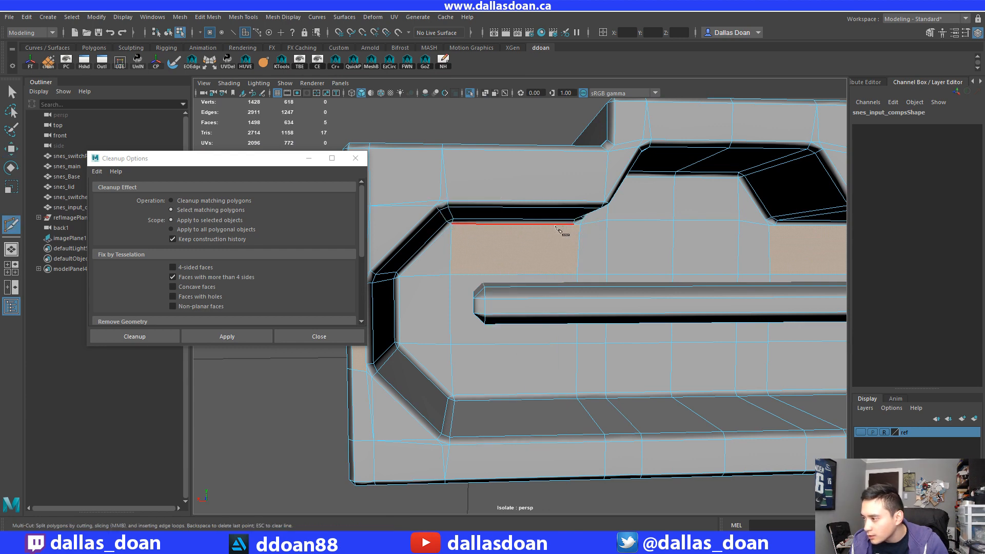
click(577, 276)
right_click(590, 281)
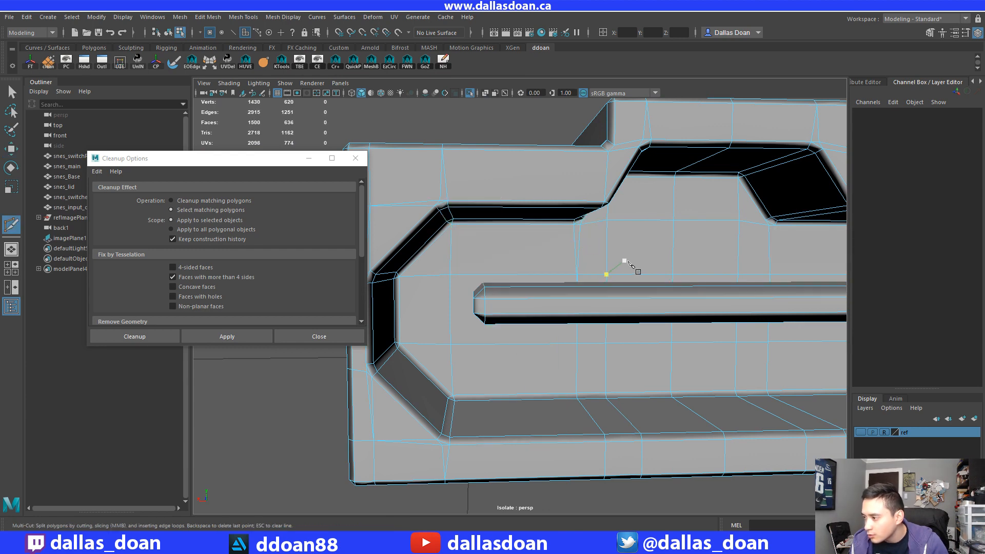
key(ctrl+z)
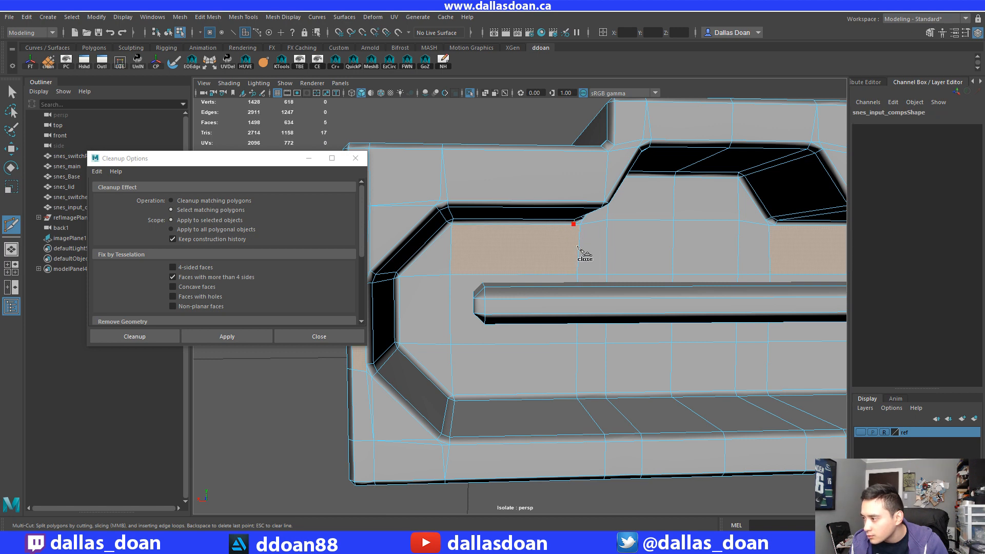
Cut edges from the recess floor's two upper step corners down to the horizontal edge above the bar.
right_click(582, 287)
alt+middle_drag(810, 237, 582, 235)
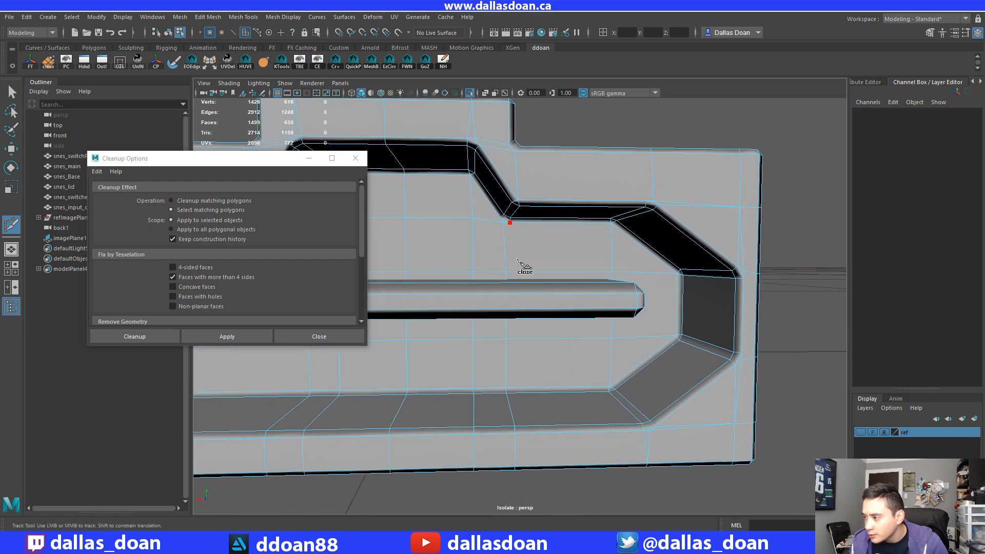
right_click(563, 260)
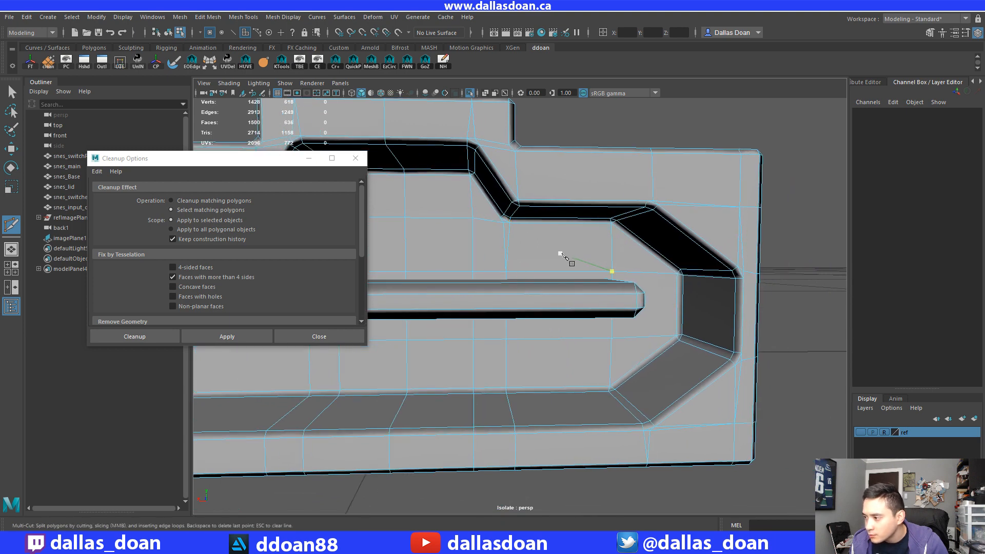
Cut an edge from the recess's upper-right outer corner up to the vertex on the frame's top edge.
alt+middle_drag(563, 260, 550, 242)
scroll(553, 245, up, 2)
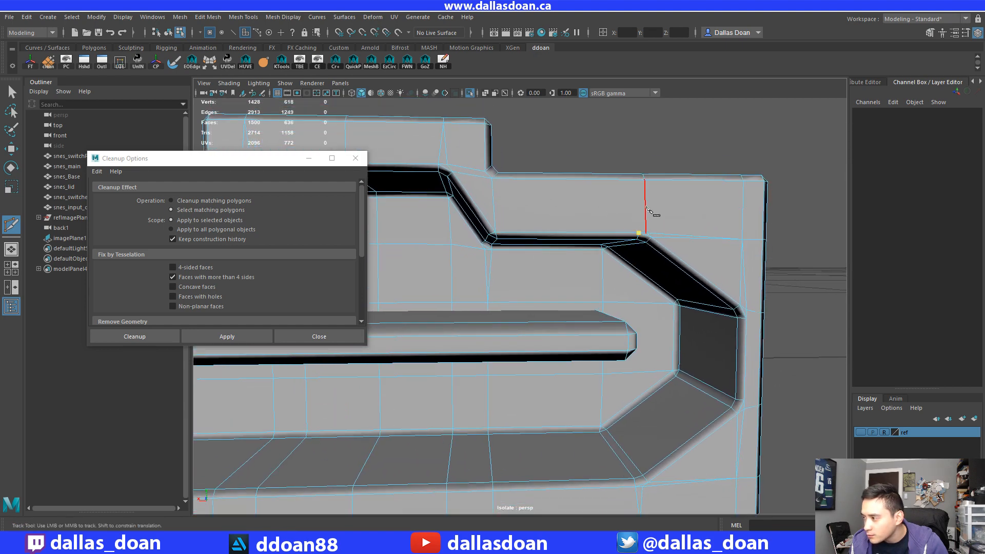
right_click(647, 178)
scroll(593, 260, down, 4)
key(w)
scroll(600, 266, down, 2)
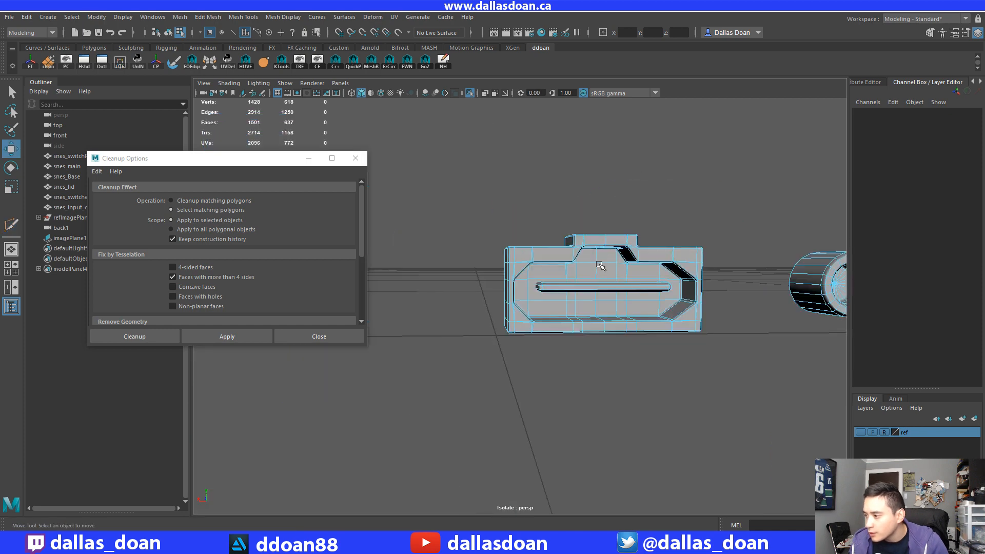
Return snes_input_comps to object mode and run Cleanup again to select the faces that still have more than 4 sides.
right_drag(620, 245, 617, 306)
alt+middle_drag(610, 282, 598, 279)
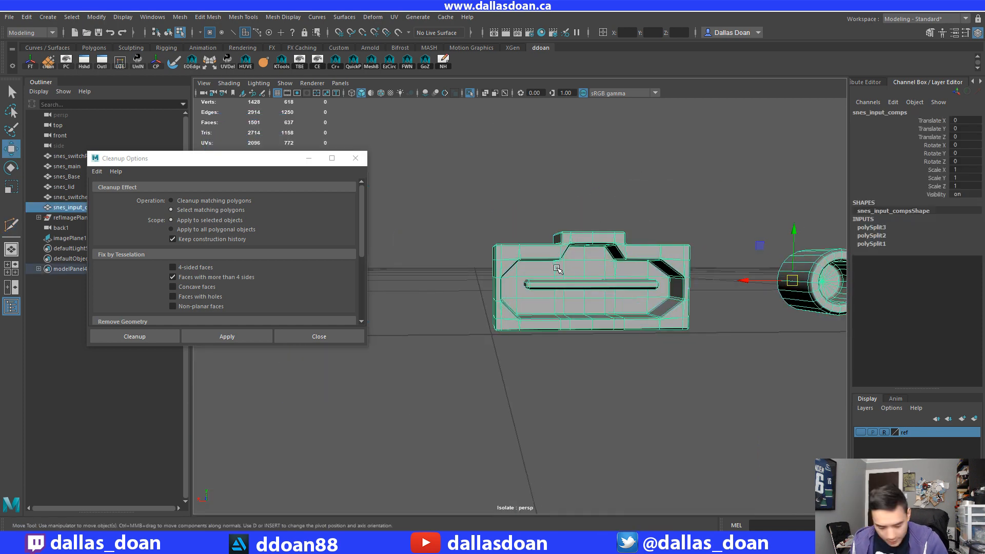
key(alt+shift+d)
click(220, 337)
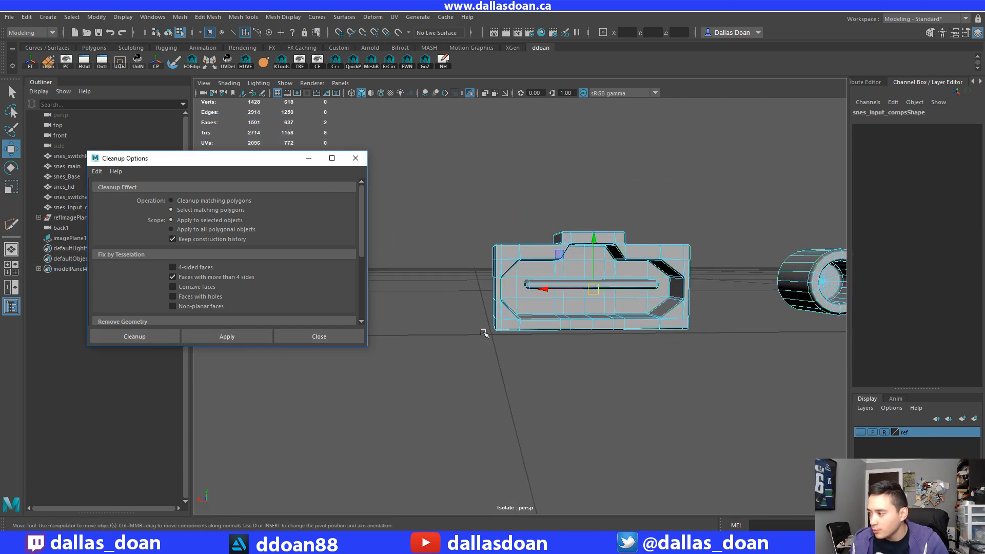
Cut edges from the upper and lower corner vertices on the recess's left side across the n-gon to the frame's outer left edge.
alt+drag(484, 330, 618, 331)
key(f)
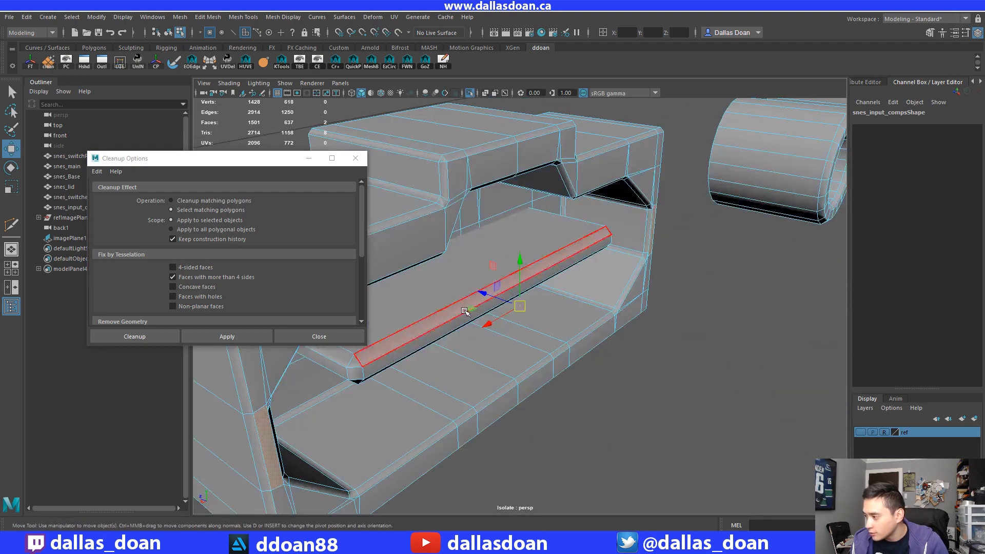
alt+drag(465, 309, 426, 308)
alt+middle_drag(426, 307, 563, 307)
alt+drag(563, 308, 533, 310)
alt+middle_drag(534, 310, 578, 310)
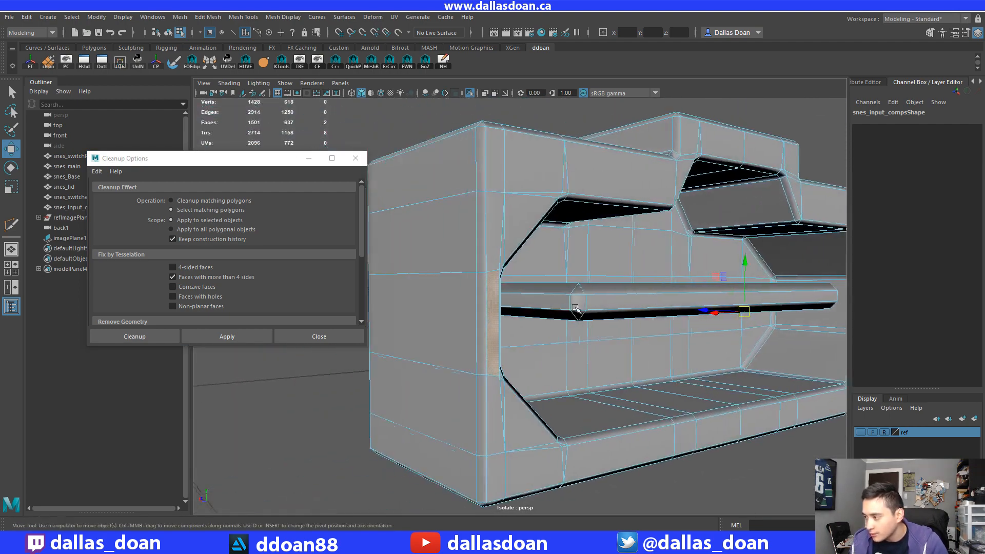
alt+drag(578, 310, 536, 310)
scroll(536, 309, up, 3)
alt+middle_drag(477, 308, 605, 315)
alt+drag(605, 315, 605, 315)
scroll(605, 315, up, 1)
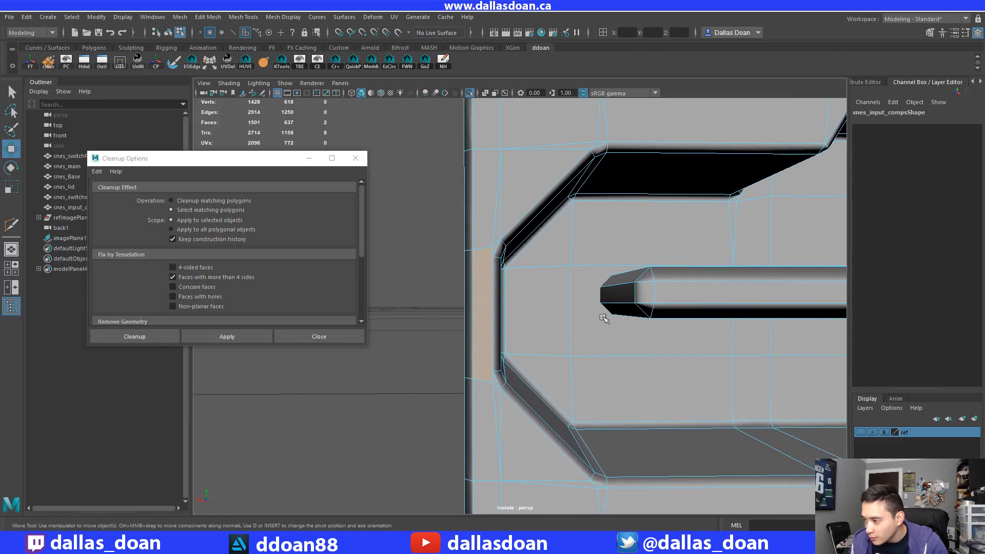
shift+right_drag(492, 286, 467, 266)
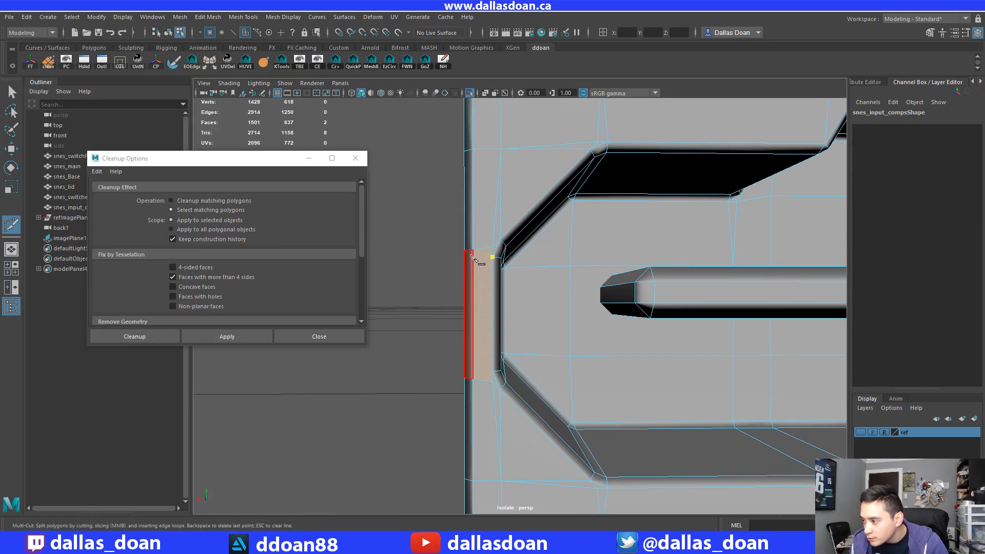
right_click(490, 329)
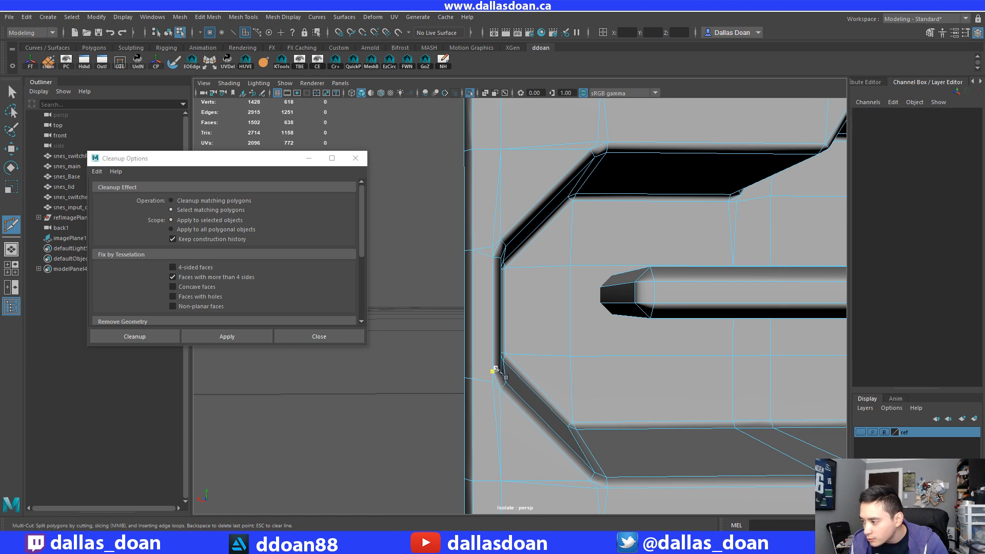
scroll(559, 359, down, 6)
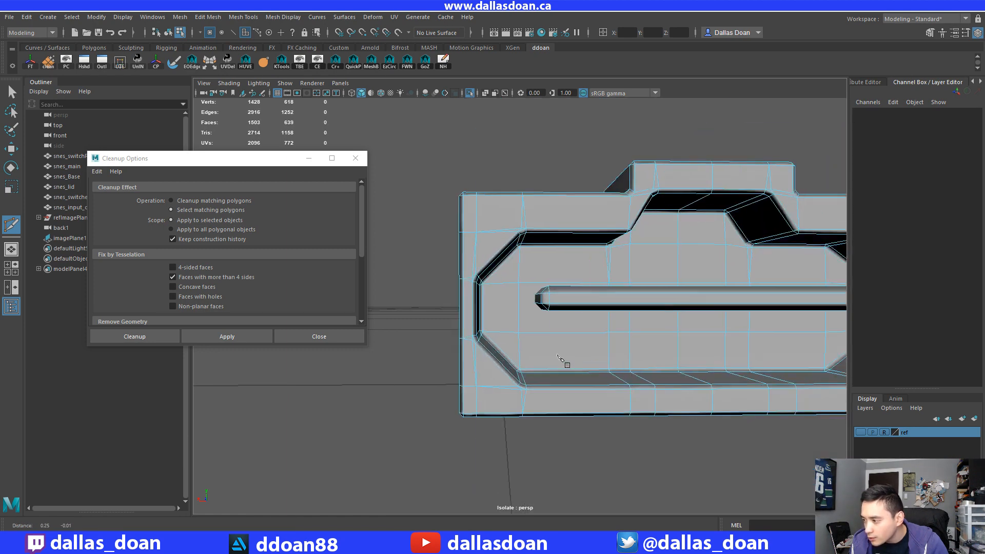
Exit Multi-Cut, put snes_input_comps back in object mode and reapply Cleanup to find any n-gons left.
key(w)
right_click(594, 250)
right_drag(592, 285, 569, 311)
scroll(584, 320, down, 3)
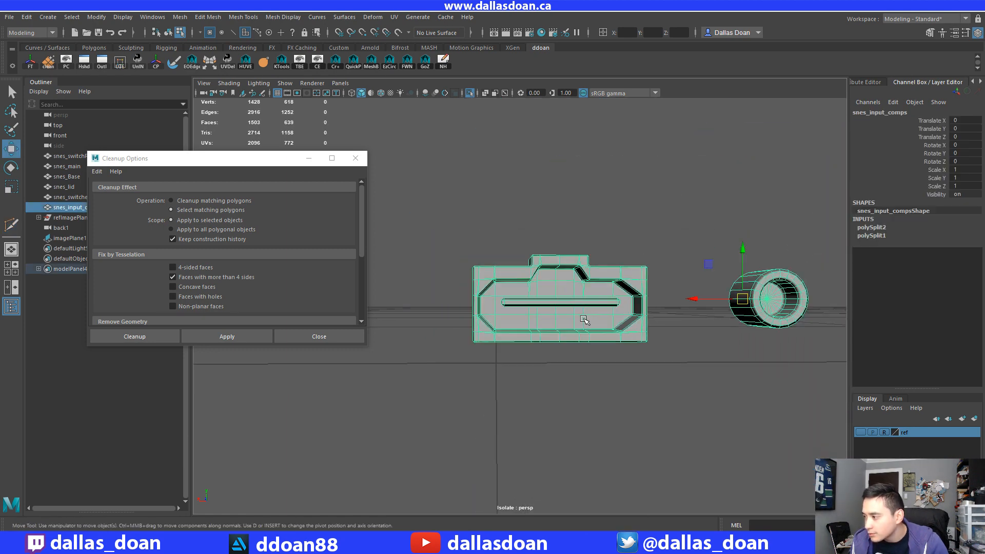
click(226, 338)
scroll(616, 313, up, 5)
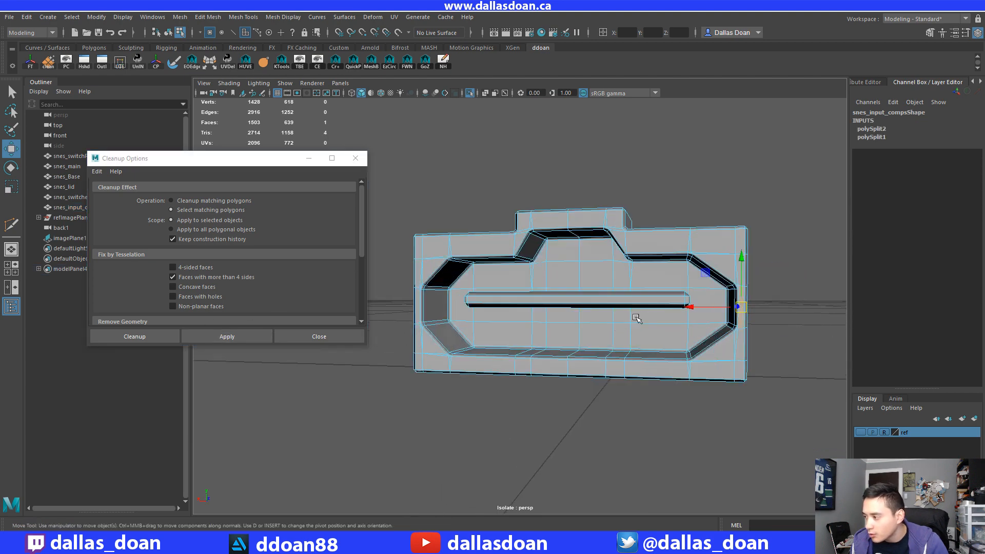
Cut edges from the upper and lower corner vertices on the recess's right side across the n-gon to the frame's outer right edge.
scroll(552, 300, up, 8)
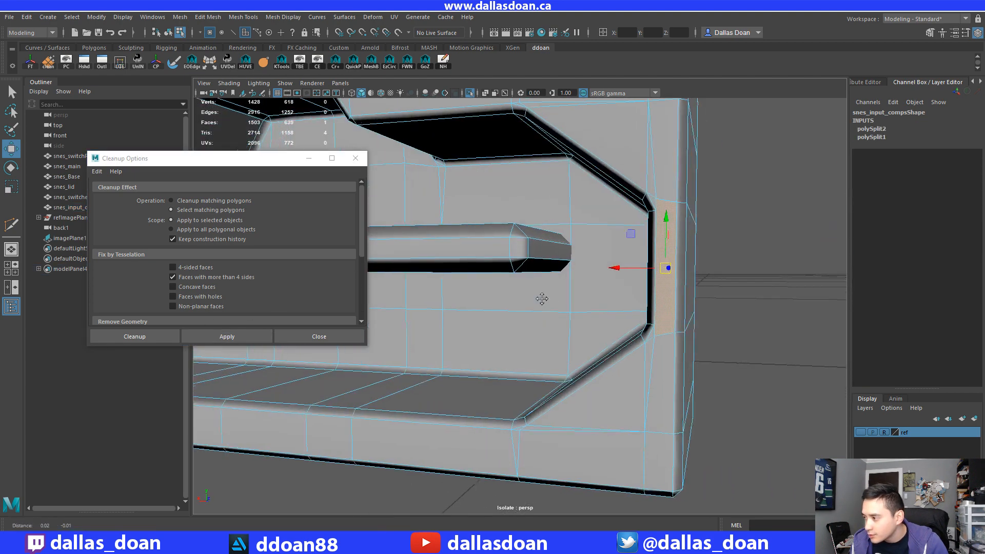
scroll(526, 290, up, 6)
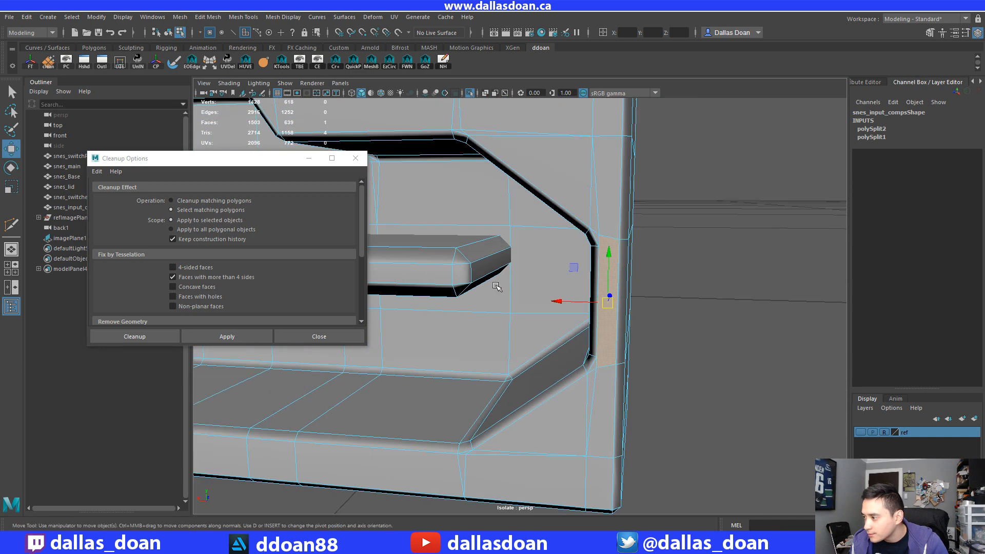
shift+right_drag(630, 195, 635, 180)
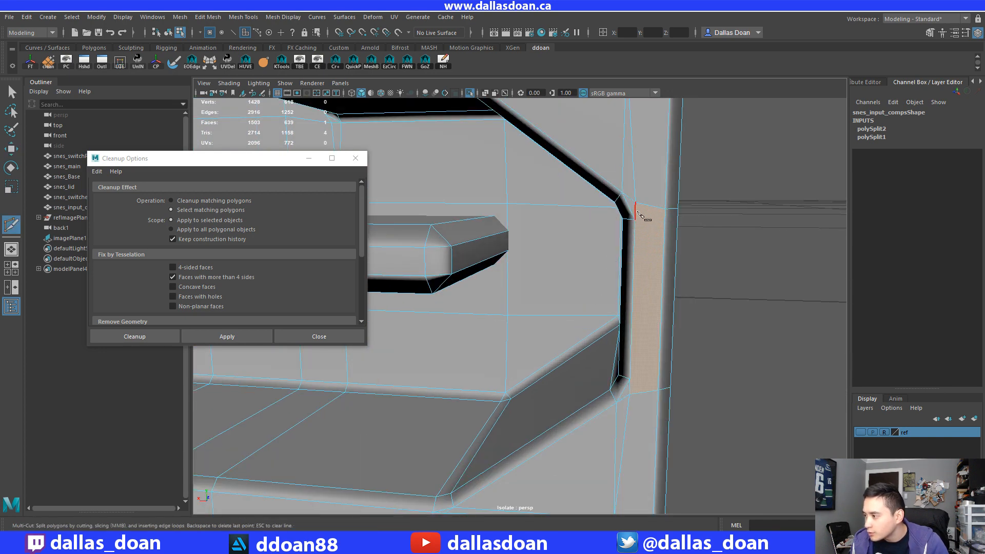
click(635, 219)
right_click(715, 251)
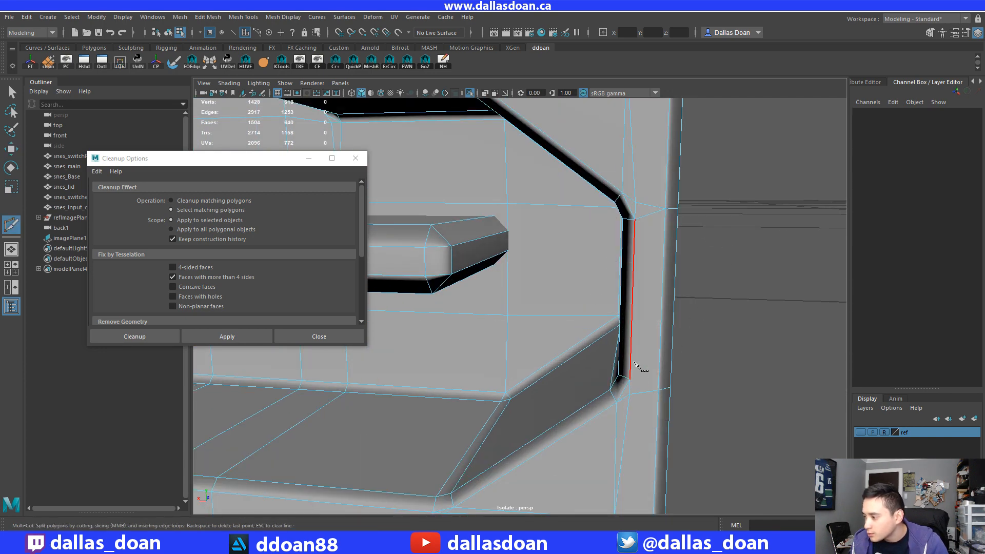
click(660, 390)
alt+right_drag(687, 365, 618, 339)
key(w)
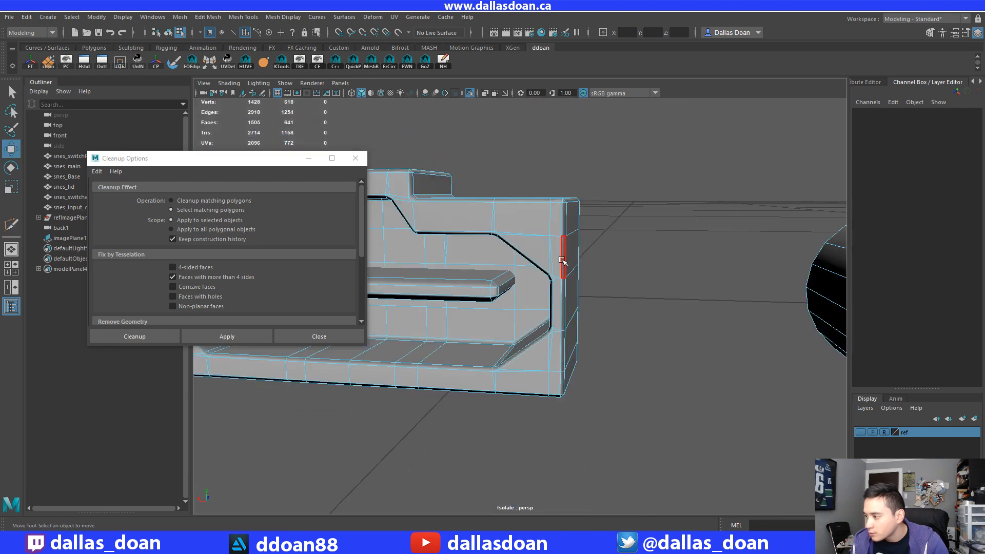
Recheck snes_input_comps for n-gons with Cleanup from object mode, and close the Cleanup options.
right_drag(562, 248, 556, 315)
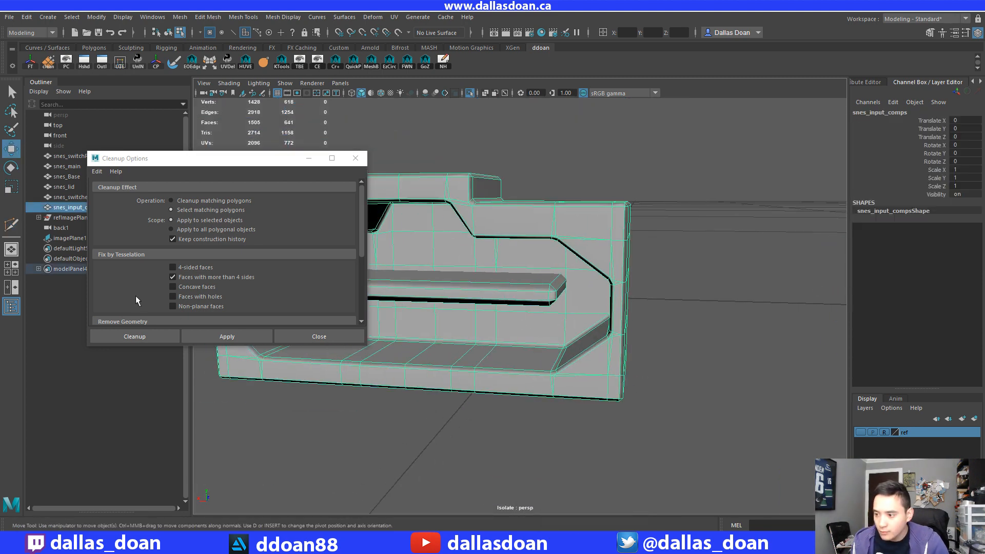
click(204, 336)
scroll(566, 339, down, 5)
scroll(566, 340, down, 3)
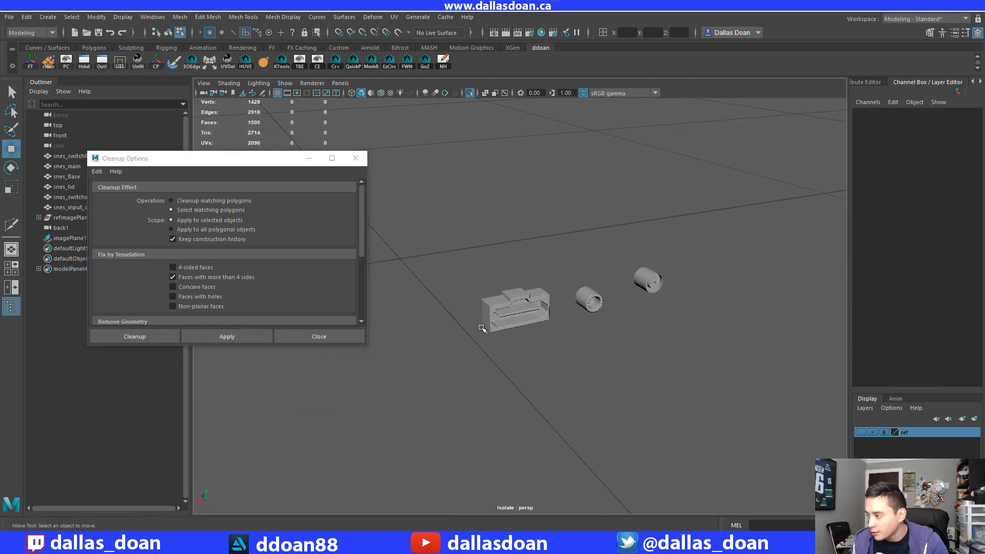
click(312, 336)
Switch to object selection and turn off isolation to show the whole console with nothing selected.
key(F8)
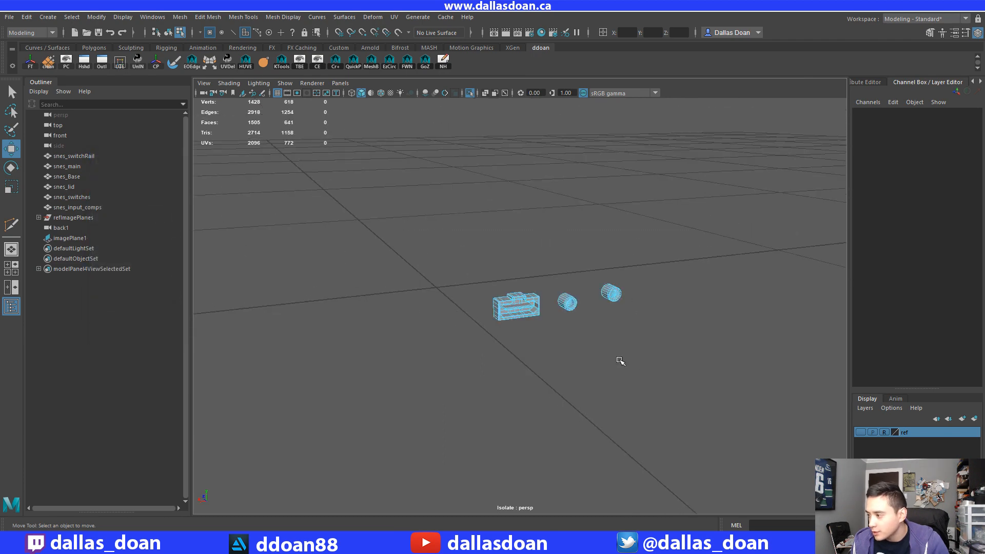
scroll(618, 359, up, 3)
key(ctrl+1)
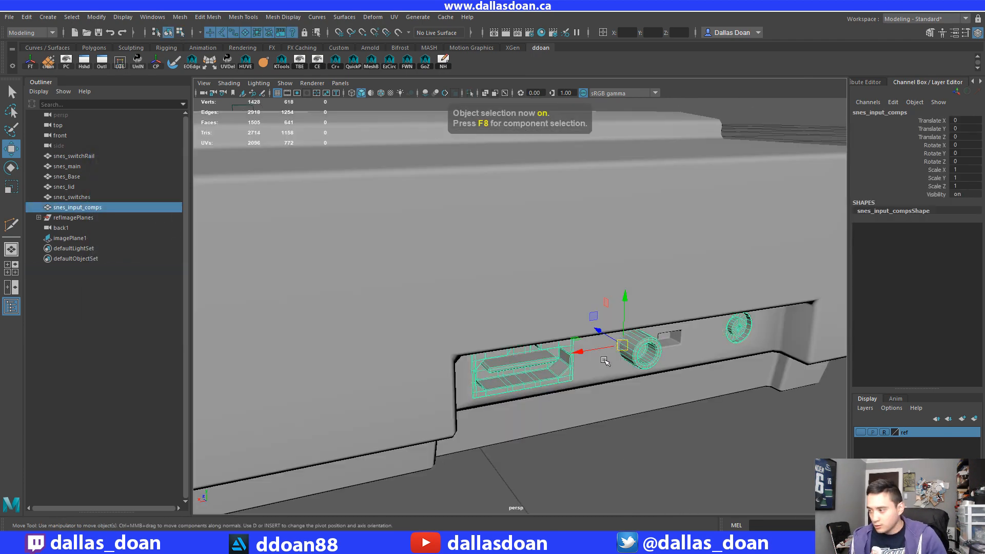
scroll(606, 360, down, 5)
click(617, 384)
scroll(616, 384, up, 3)
Export snes_input_comps as an OBJ to the SNES meshes folder, replacing snes_input_comps.obj.
click(551, 352)
click(537, 351)
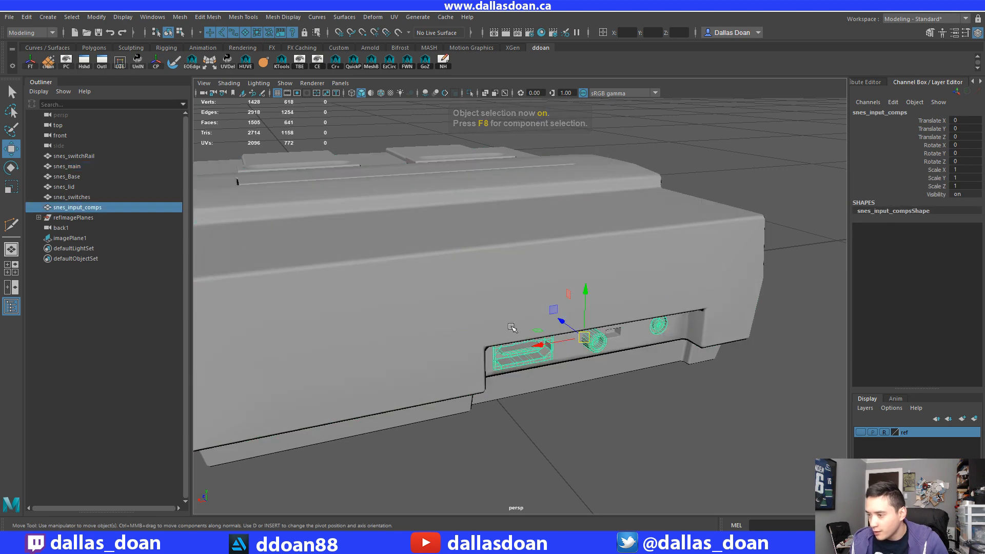
click(76, 199)
click(78, 208)
click(9, 16)
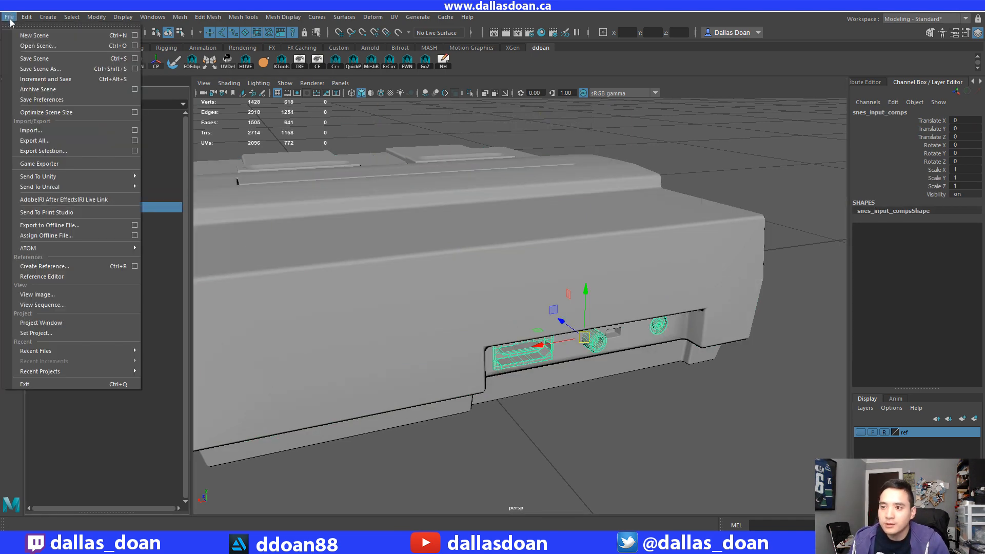
click(76, 162)
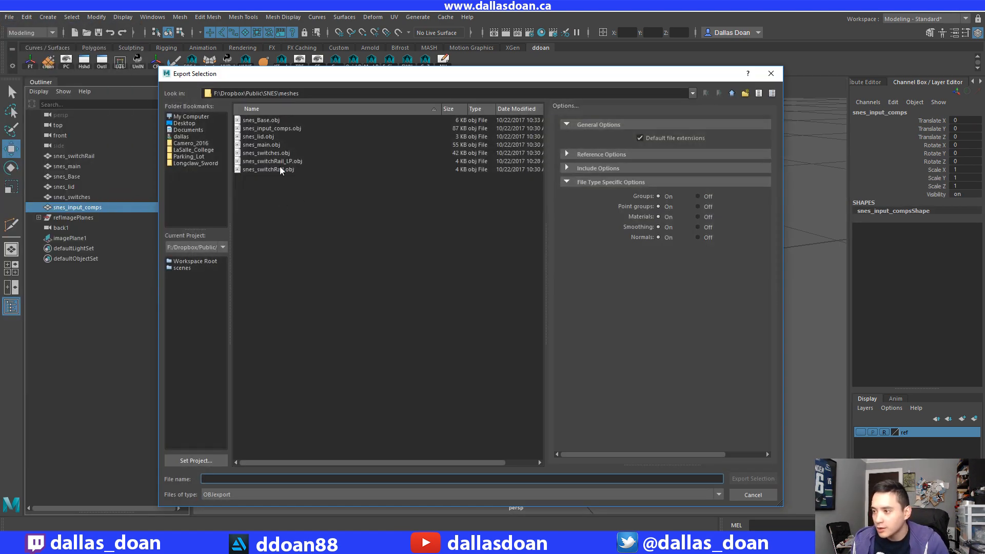
click(288, 128)
click(751, 479)
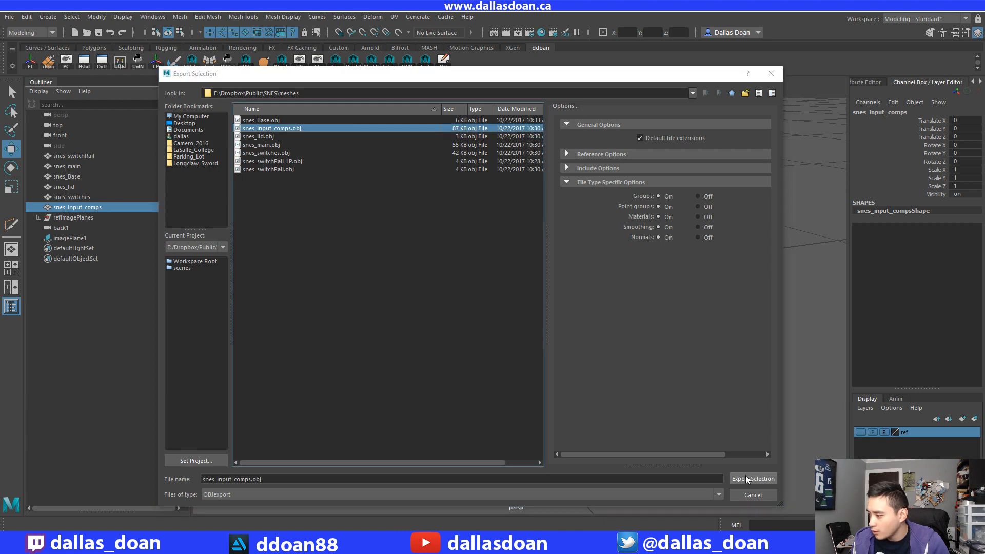
click(447, 303)
Select the console's main body and export it as an OBJ, replacing snes_main.obj in the meshes folder.
alt+right_drag(652, 439, 486, 387)
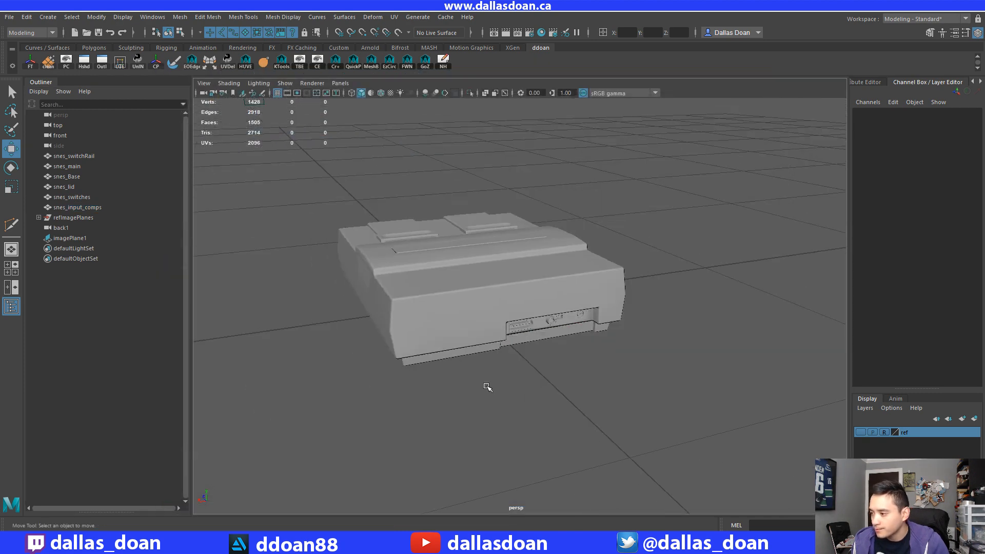
alt+drag(486, 386, 502, 391)
alt+right_drag(502, 391, 436, 379)
alt+drag(436, 380, 520, 384)
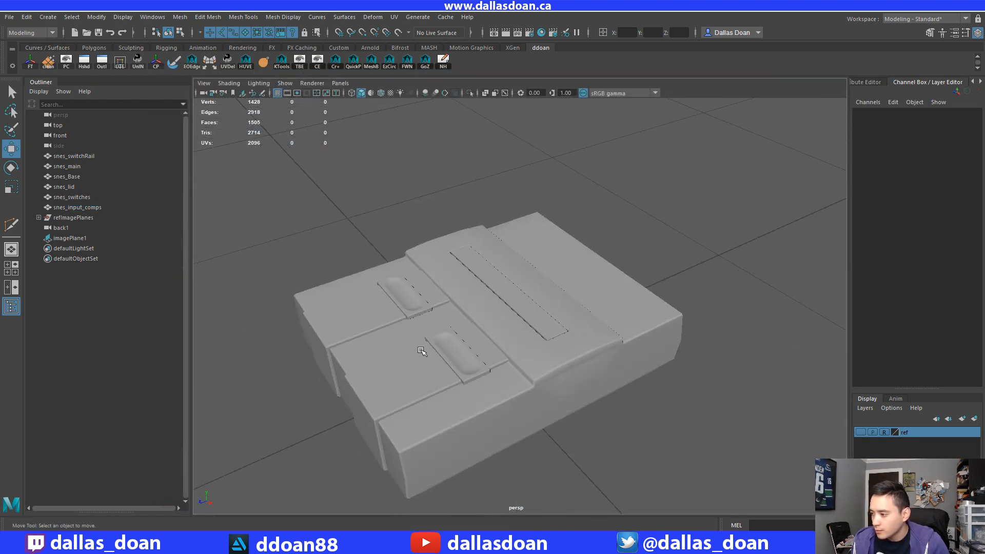
click(606, 382)
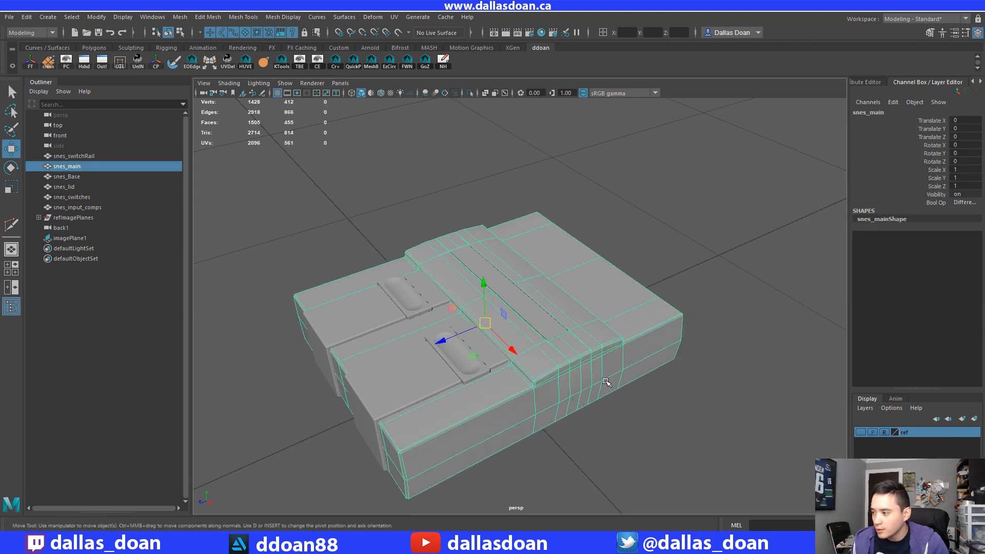
click(9, 17)
click(46, 151)
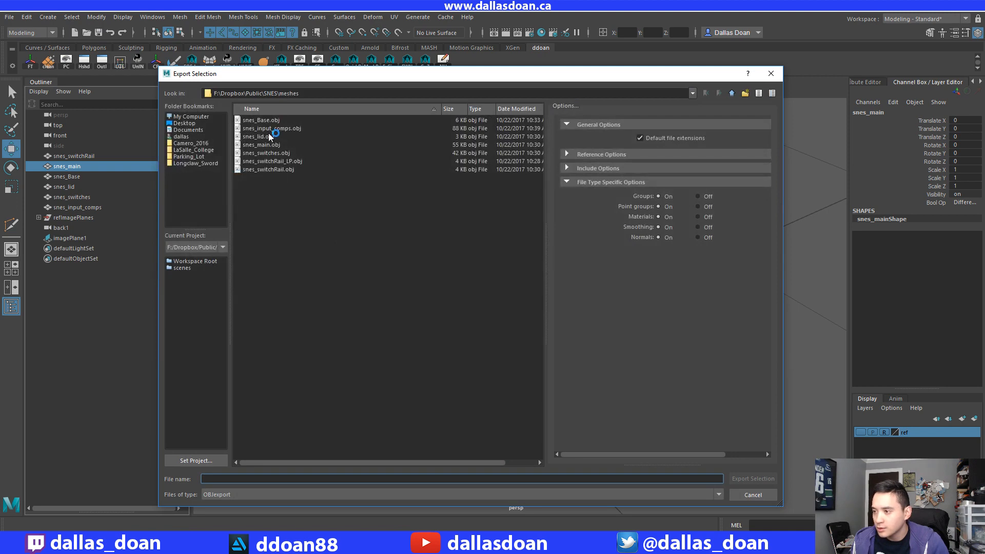
click(278, 145)
click(750, 478)
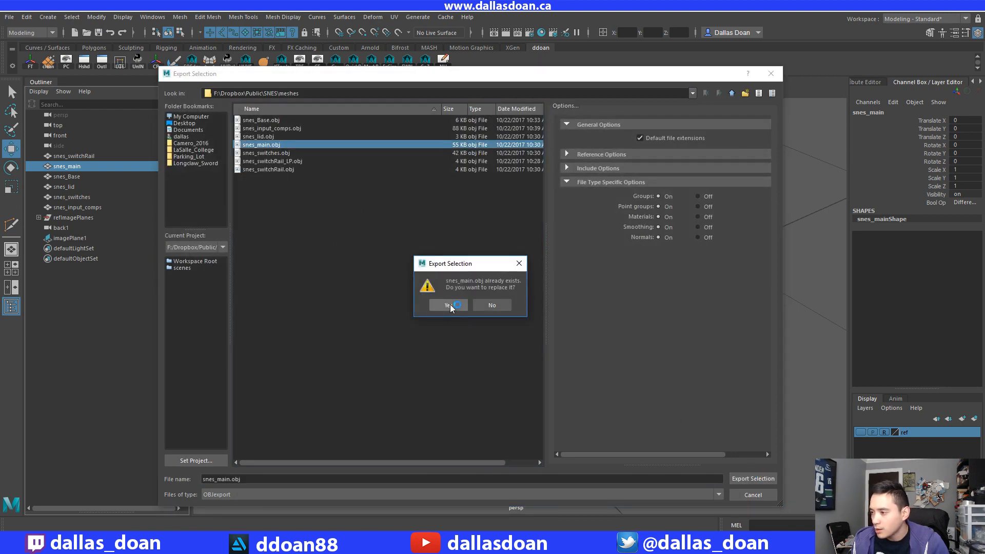
click(447, 306)
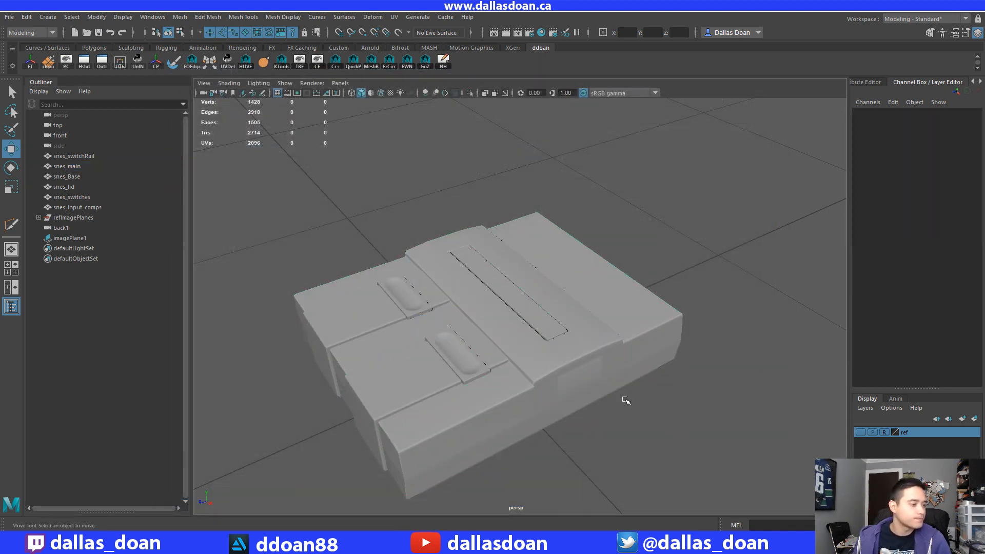
Switch to ZBrush and bring the snes_input_comps tool into view on the canvas.
alt+drag(626, 401, 575, 397)
key(alt+Tab)
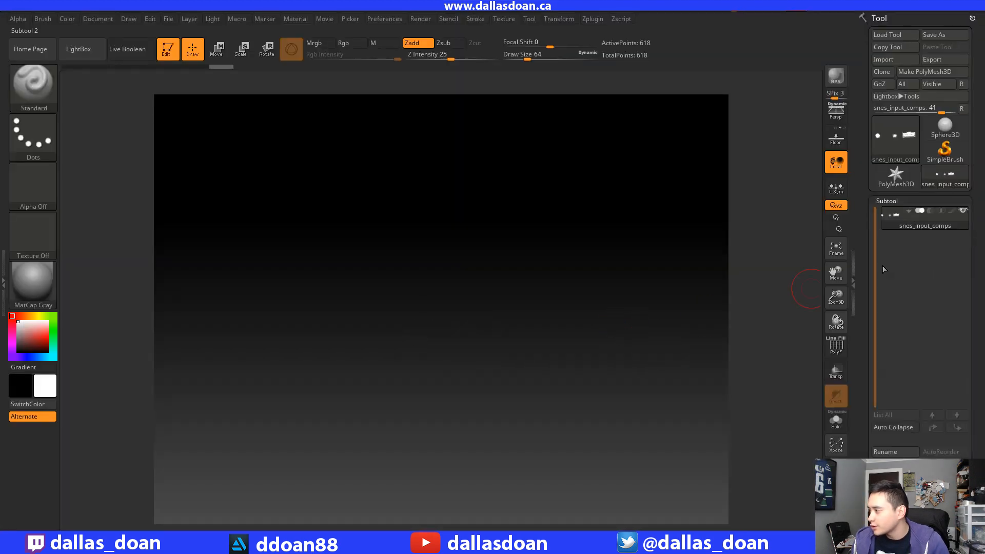
mouse_move(662, 239)
mouse_down()
mouse_move(646, 253)
mouse_move(650, 244)
mouse_up()
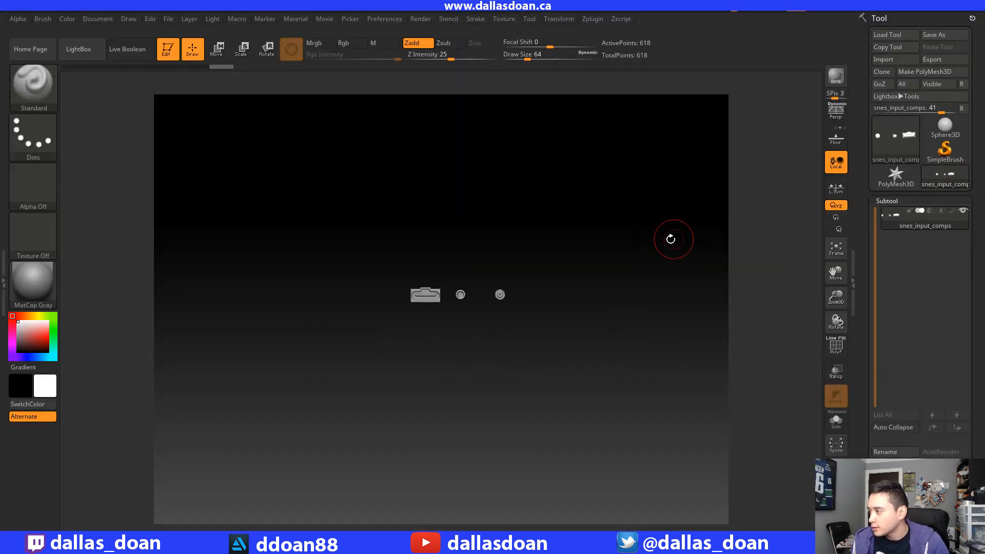
Reimport snes_input_comps.obj from the SNES meshes folder into the current snes_input_comps tool.
click(888, 60)
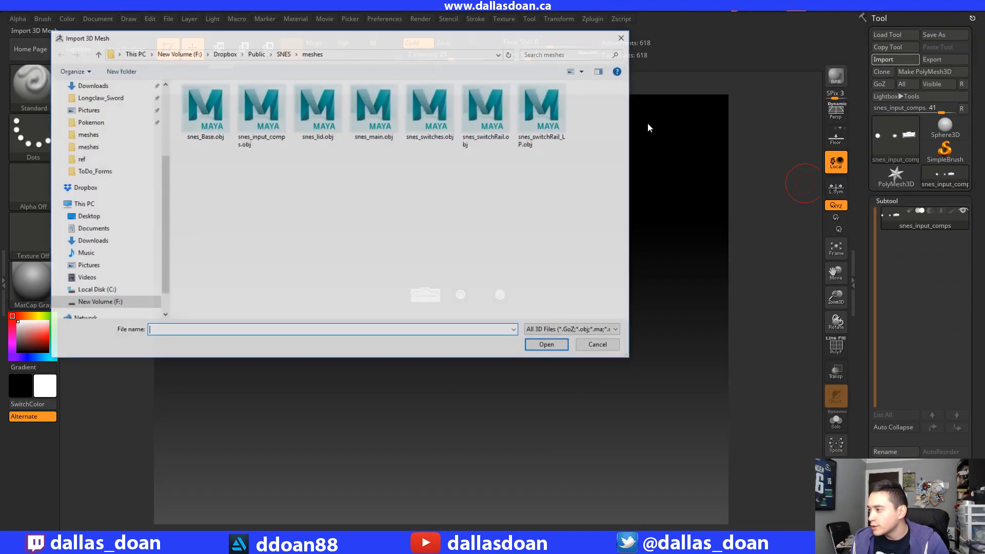
click(261, 110)
click(548, 345)
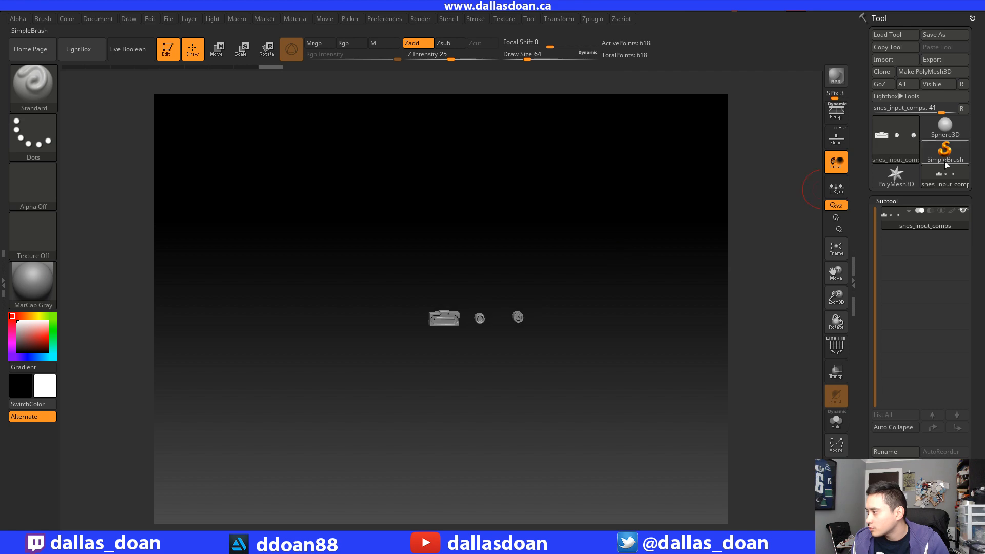
Import snes_Base.obj and snes_lid.obj as separate tools, starting each from a PolyMesh3D star.
click(907, 179)
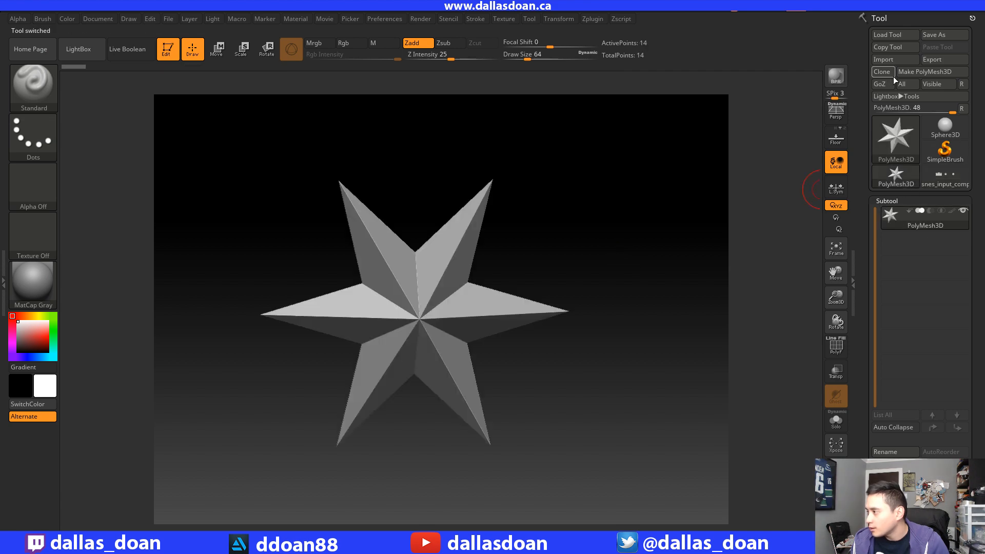
click(884, 60)
click(205, 123)
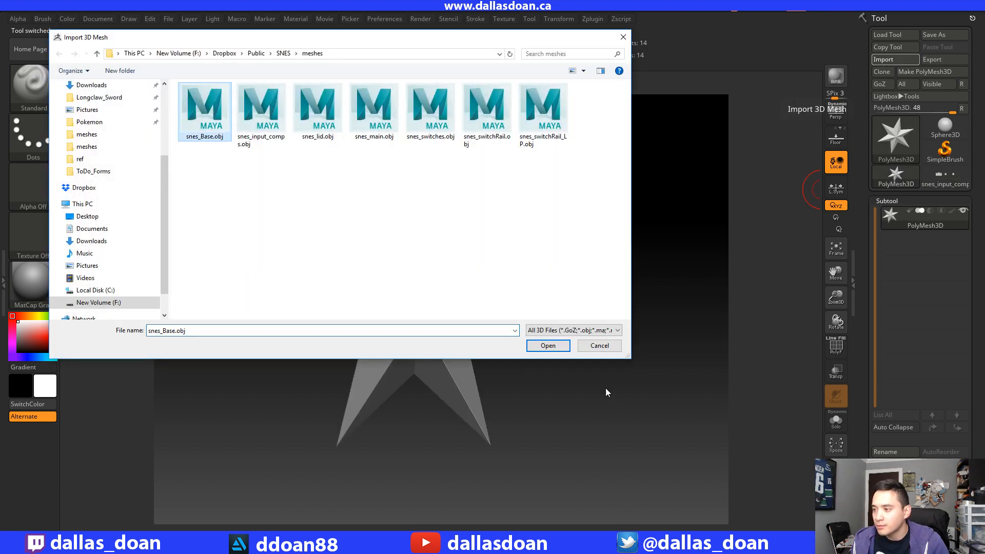
click(549, 347)
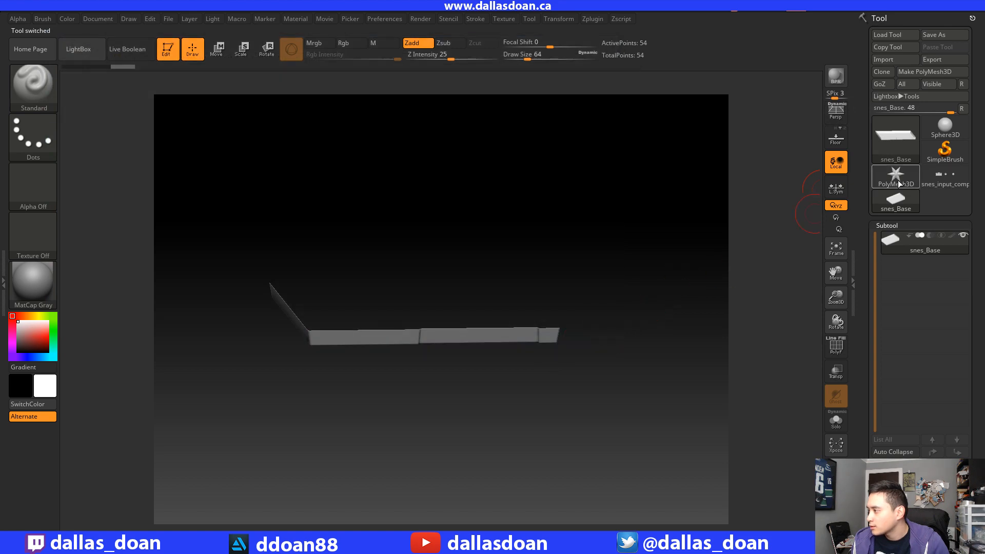
click(898, 180)
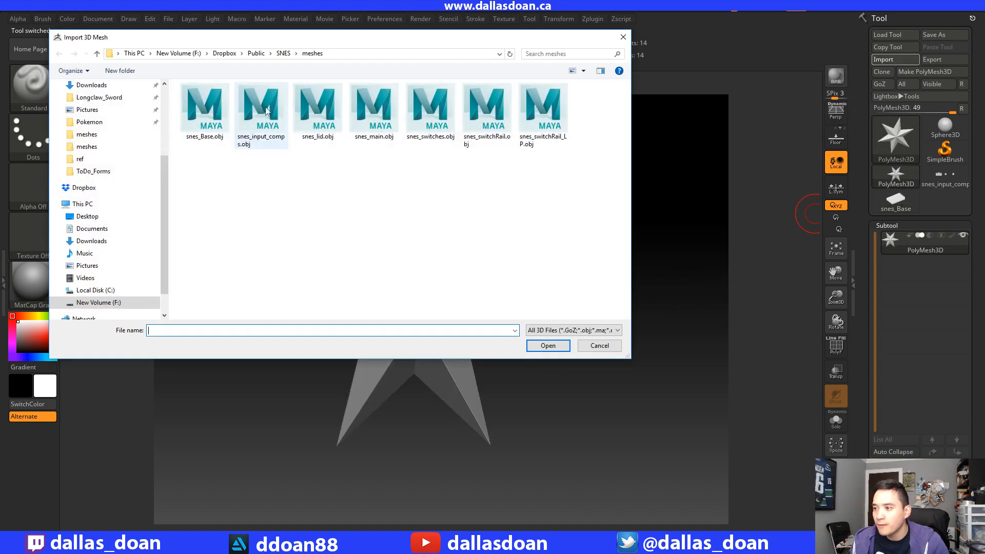
click(317, 110)
click(547, 346)
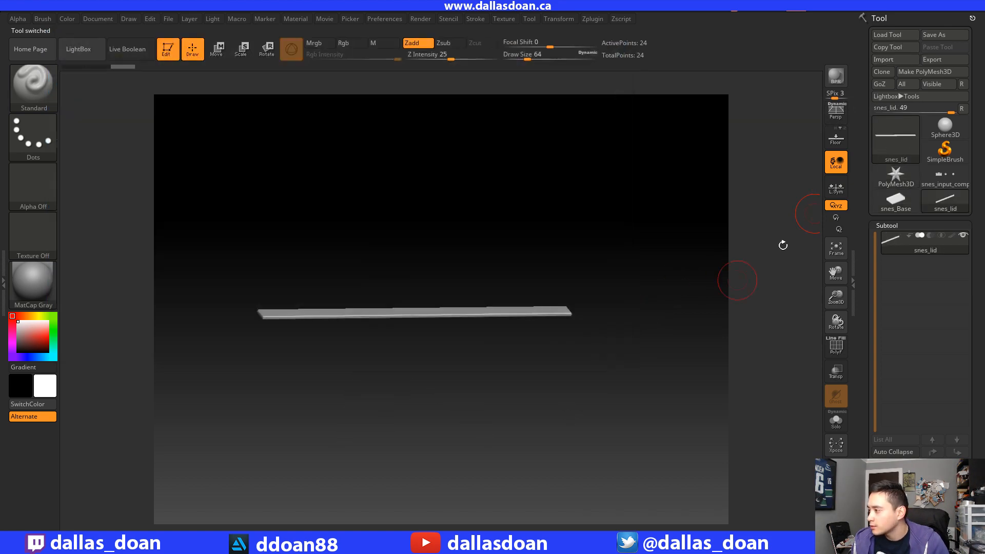
Import snes_main.obj and snes_switches.obj as separate tools, starting each from a PolyMesh3D star.
click(895, 176)
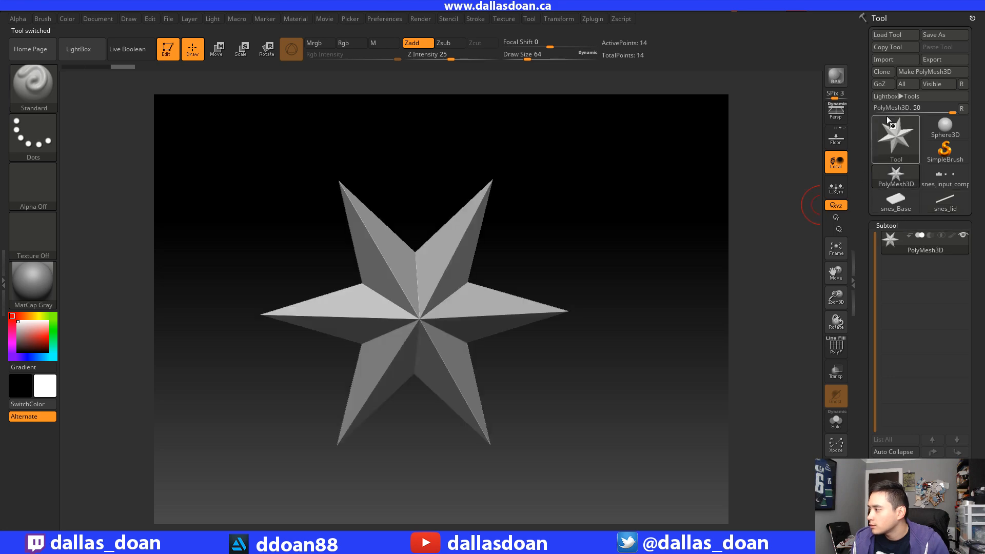
click(883, 59)
click(374, 110)
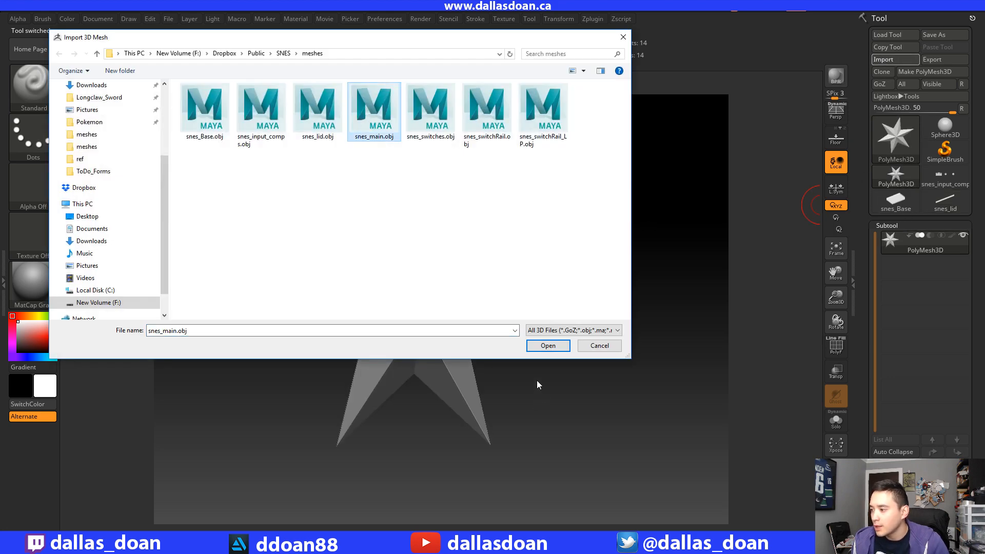
click(548, 346)
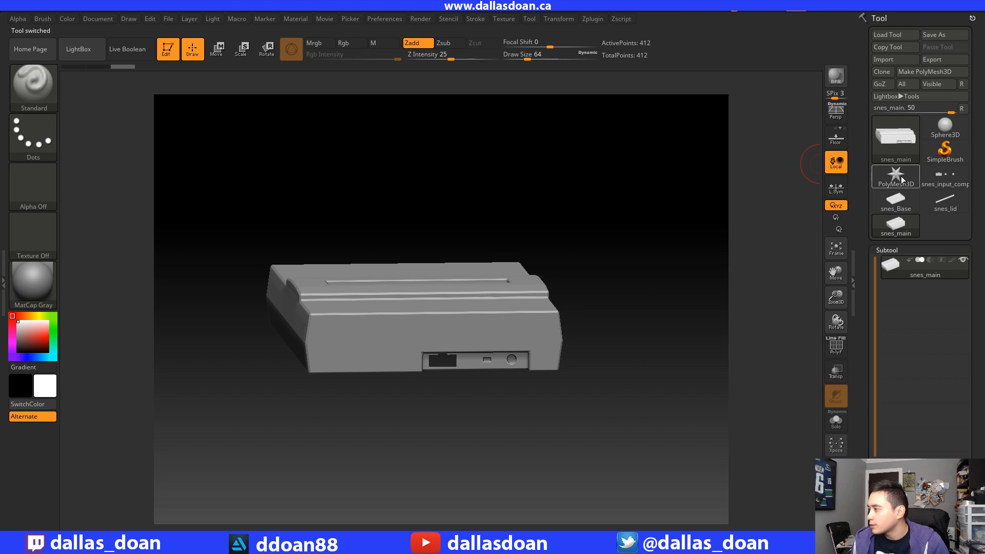
click(896, 176)
click(884, 59)
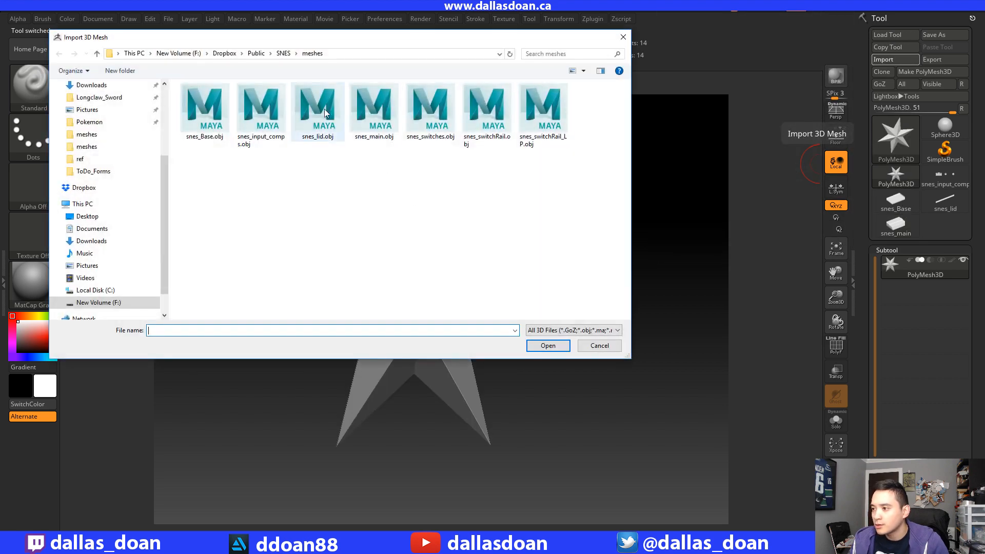
click(430, 110)
click(547, 346)
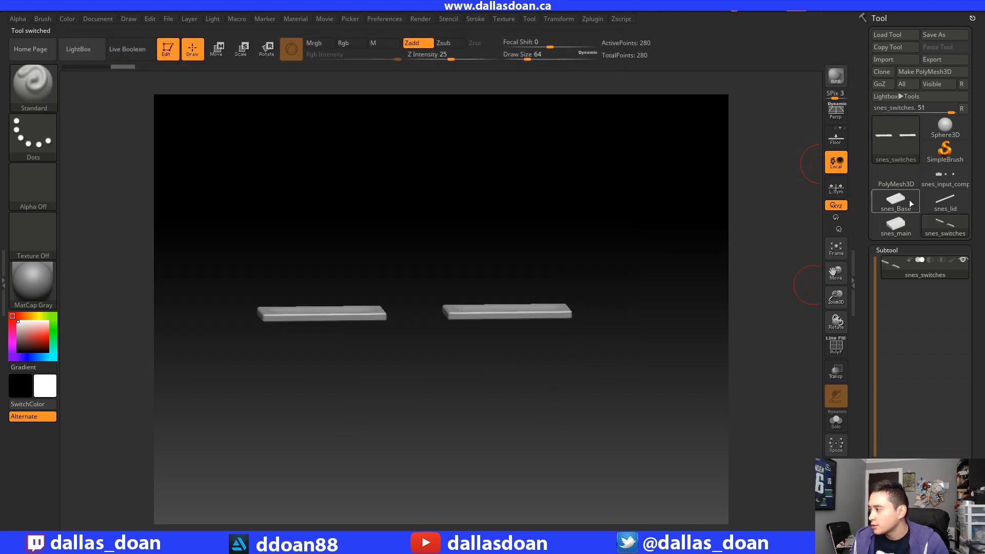
Import snes_switchRail.obj as its own tool from a PolyMesh3D star, leaving out the LP version.
click(912, 183)
click(891, 57)
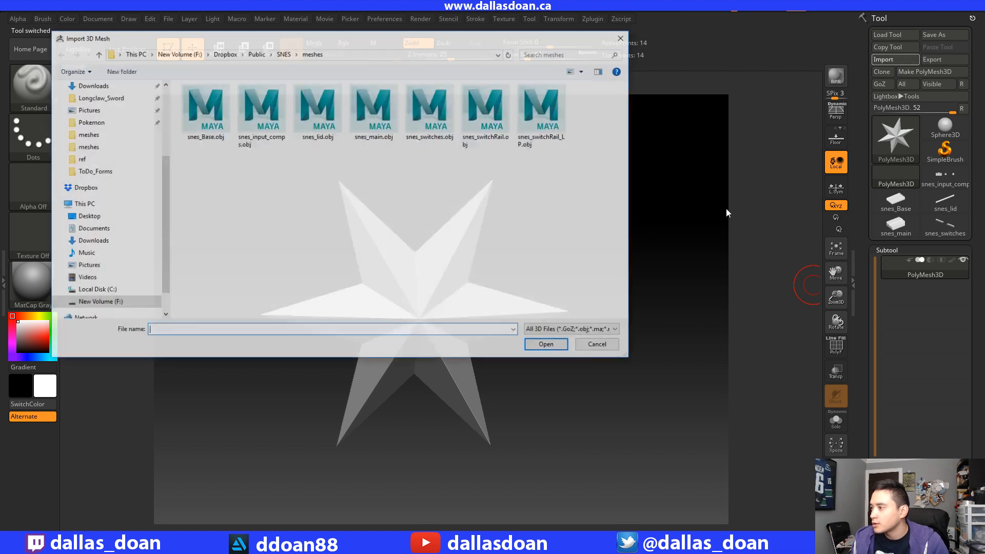
click(548, 346)
click(897, 175)
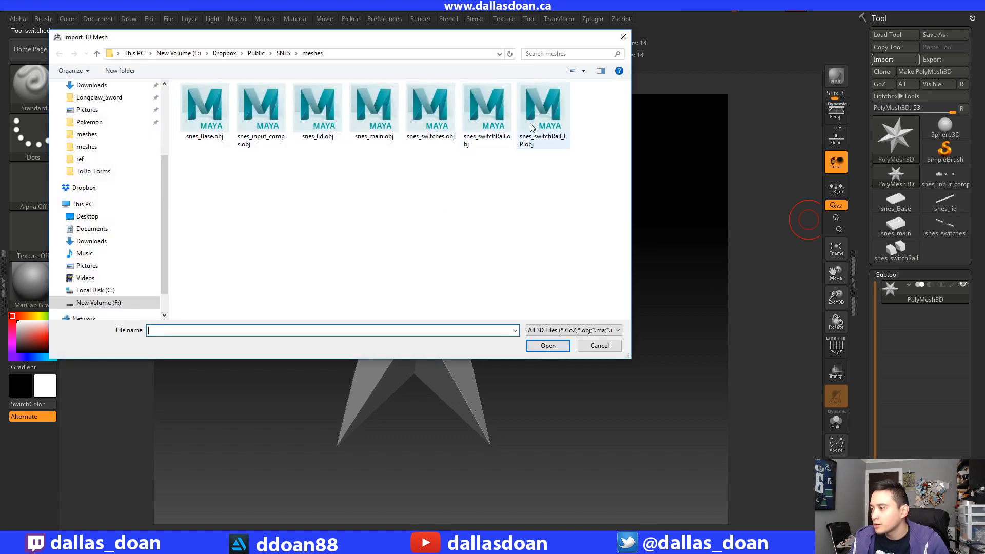
click(599, 345)
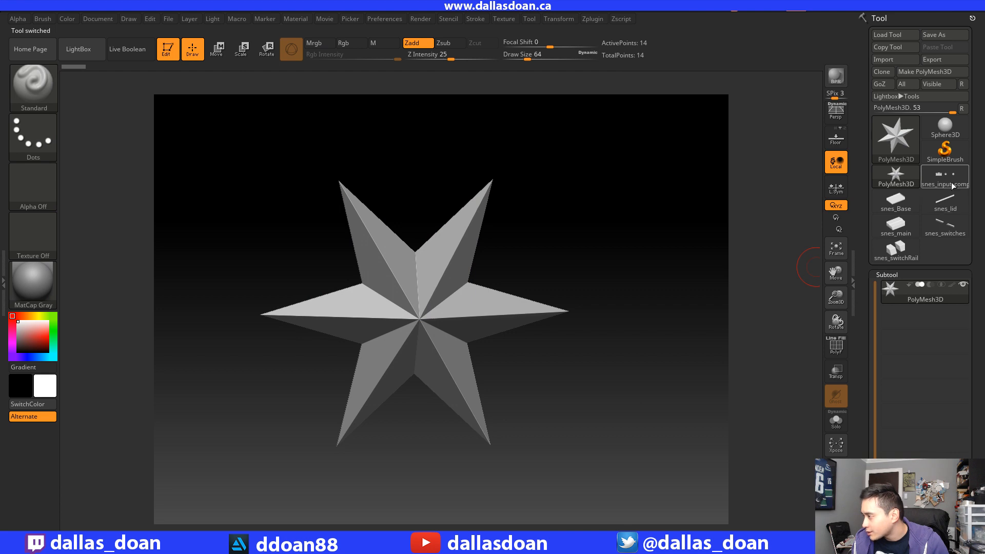
Make snes_input_comps the active tool and append snes_Base to it as a subtool.
click(944, 179)
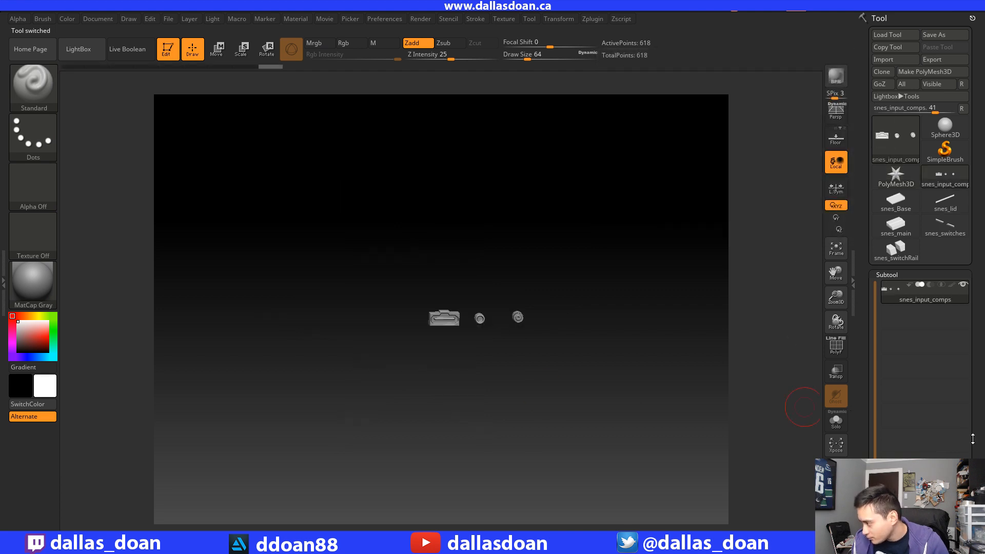
scroll(972, 439, down, 3)
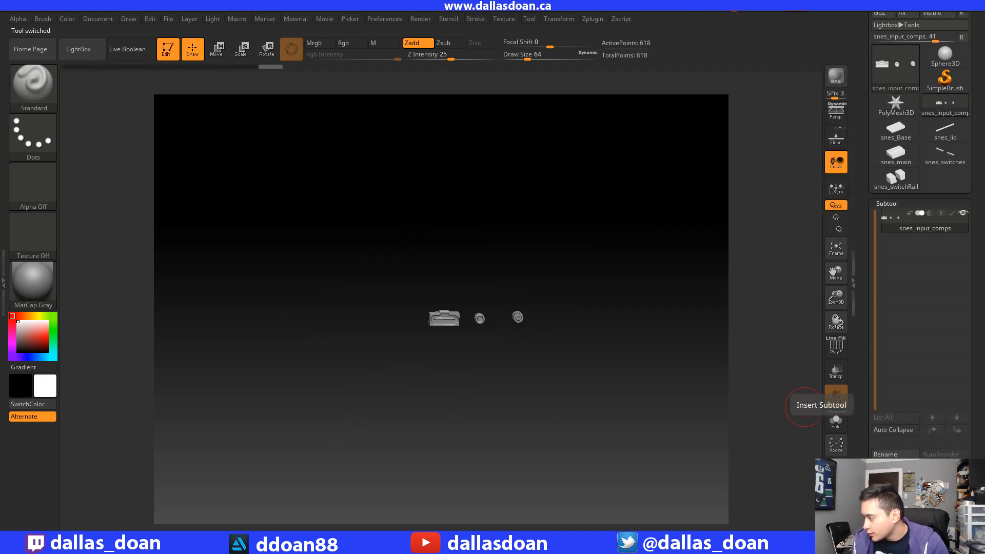
click(836, 396)
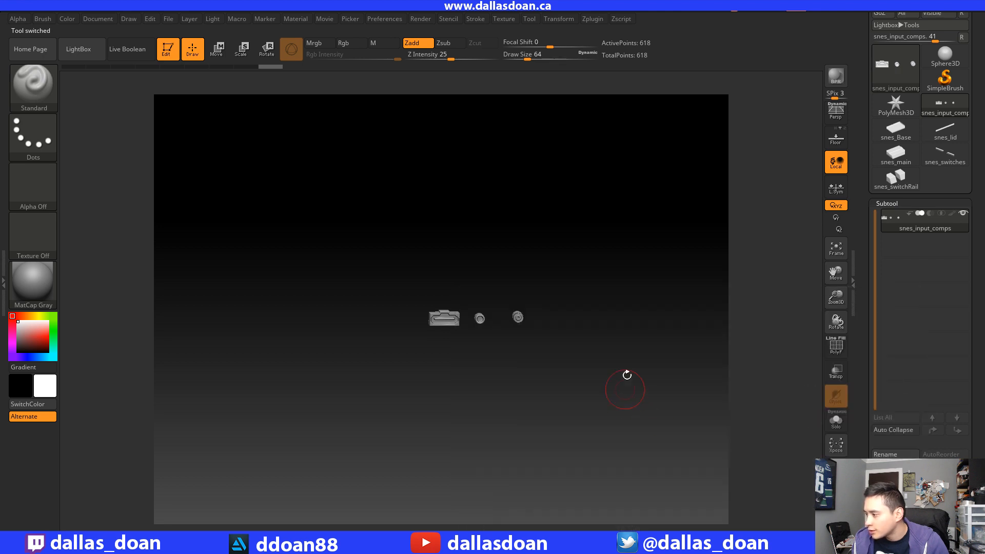
click(835, 396)
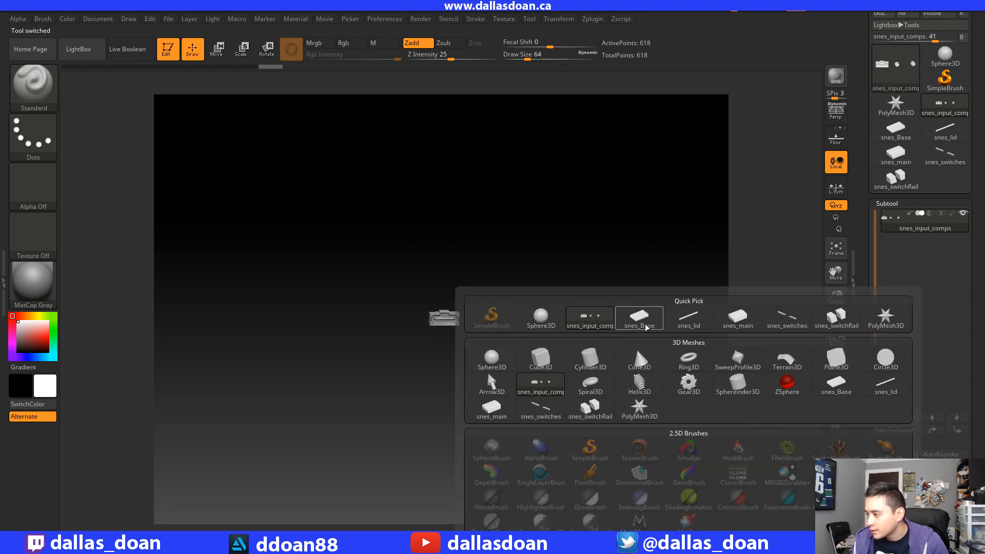
click(643, 325)
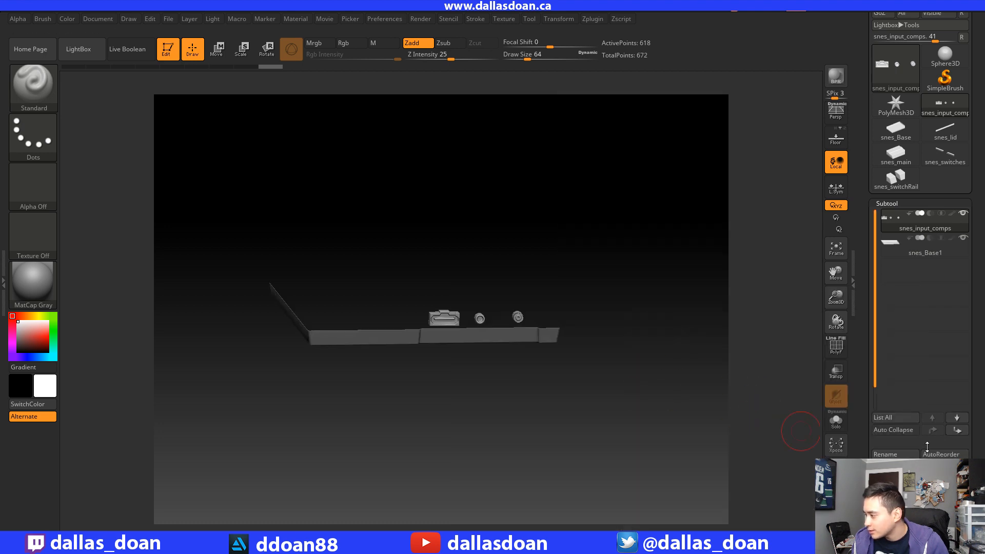
Append snes_lid and snes_main as subtools of snes_input_comps.
click(835, 396)
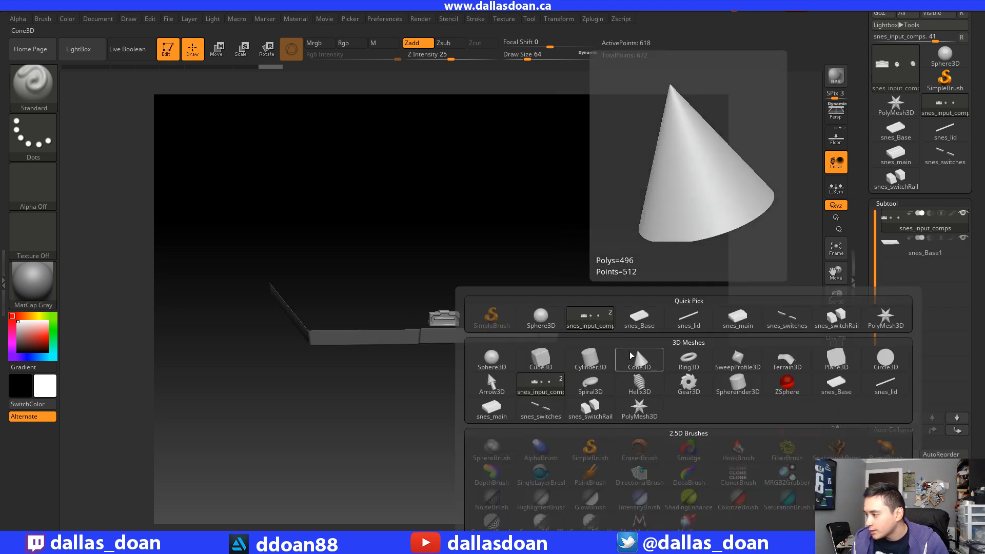
click(688, 318)
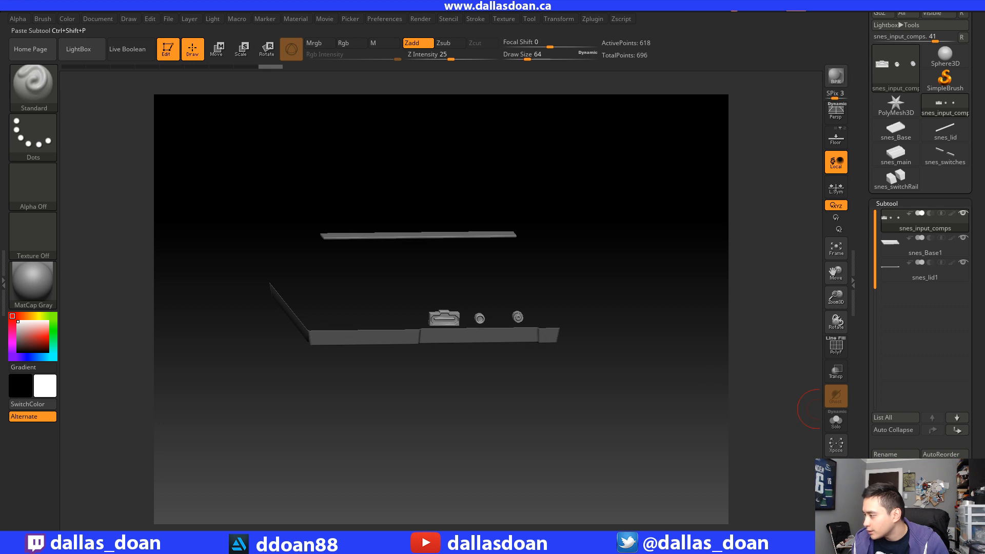
click(943, 508)
click(735, 320)
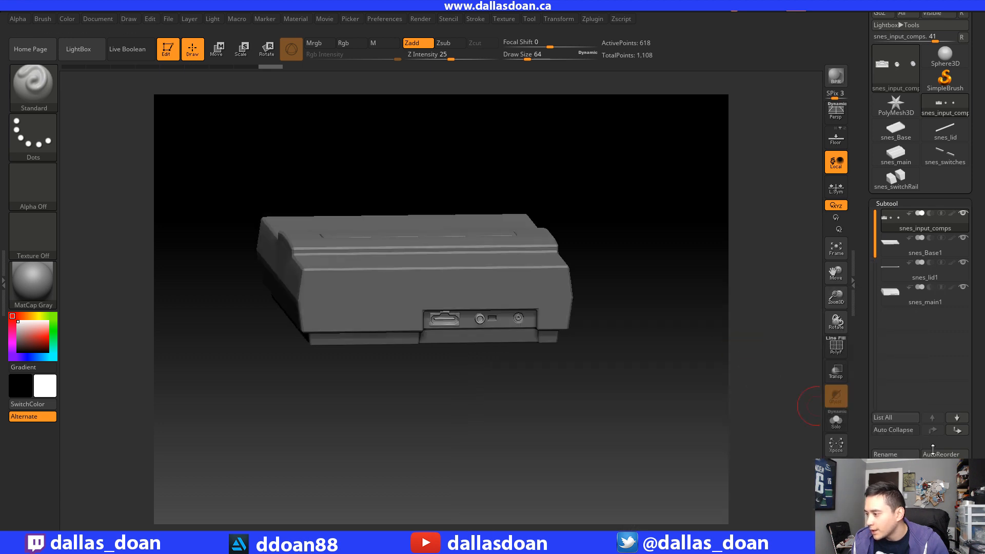
Append snes_switches and snes_switchRail as subtools to complete the console assembly.
click(943, 507)
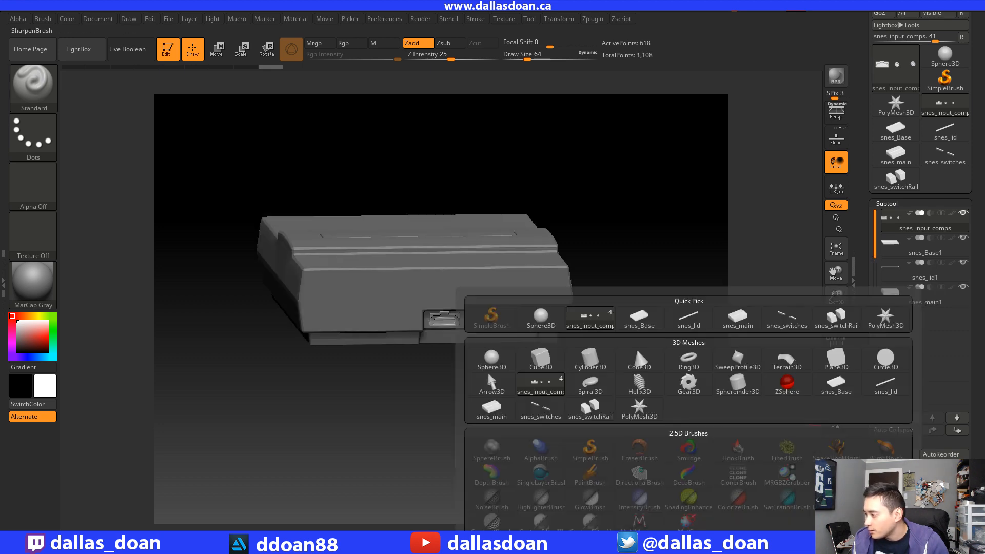
click(795, 326)
click(943, 508)
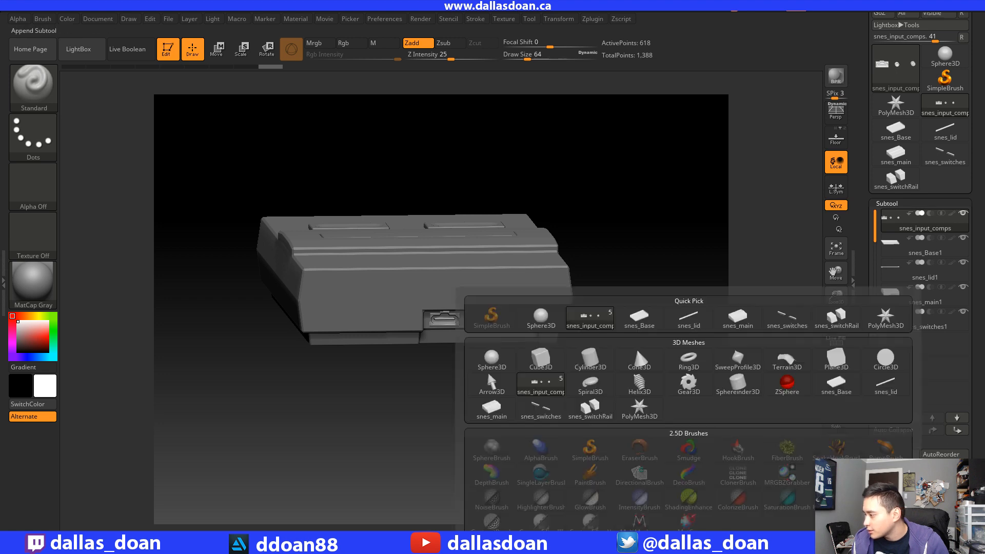
click(830, 322)
click(943, 508)
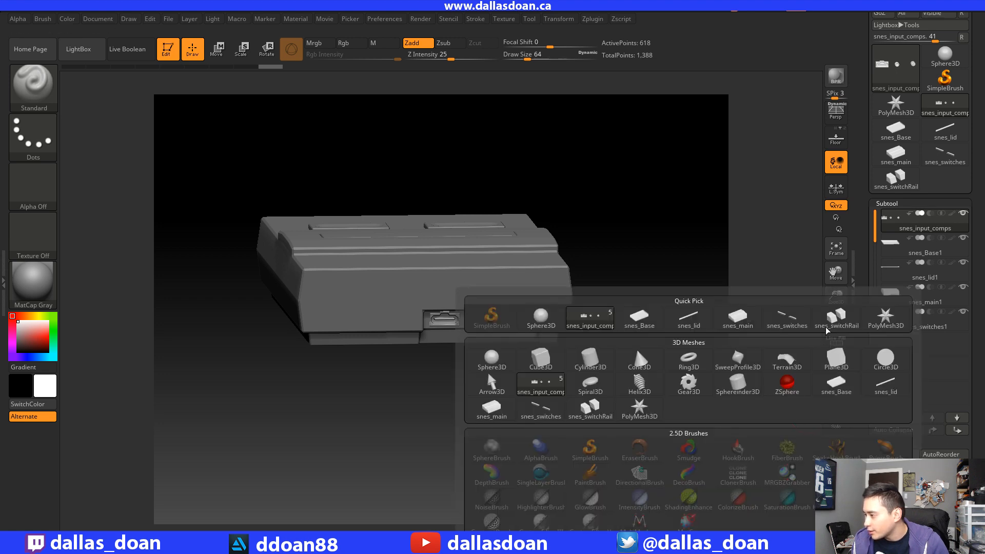
click(827, 328)
Save the assembled tool as snes.ztl in a new folder named zbrush inside the SNES project folder.
drag(610, 401, 609, 422)
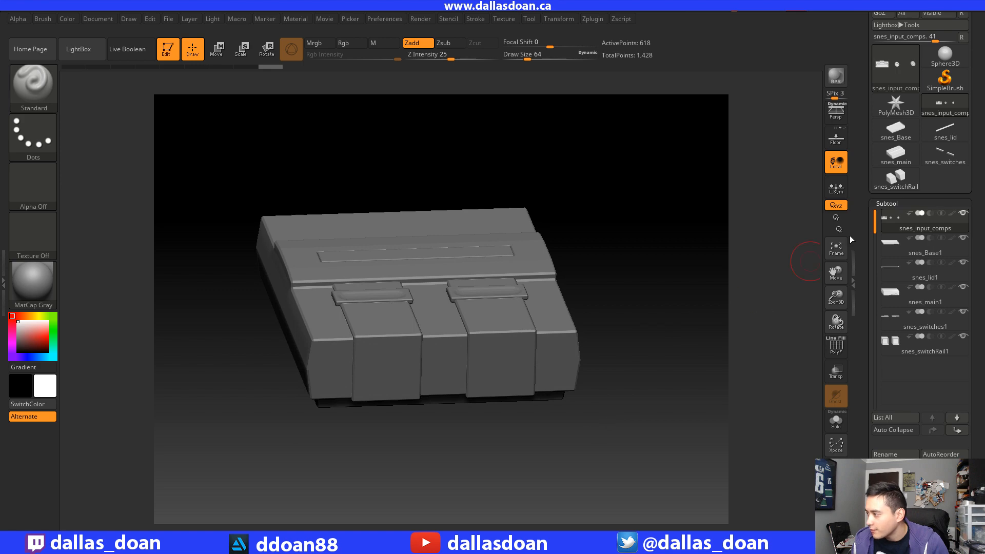
drag(912, 201, 912, 264)
click(943, 26)
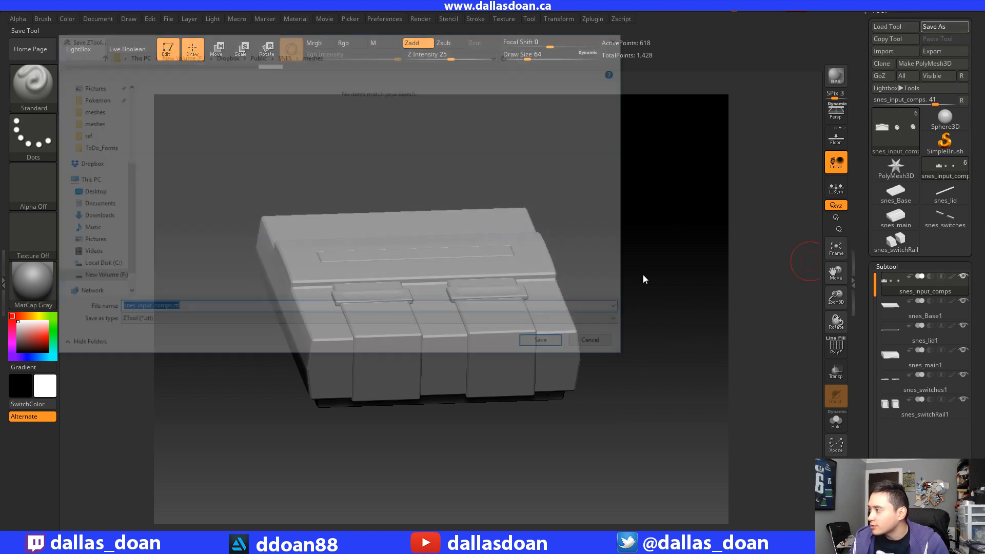
click(285, 53)
right_click(211, 168)
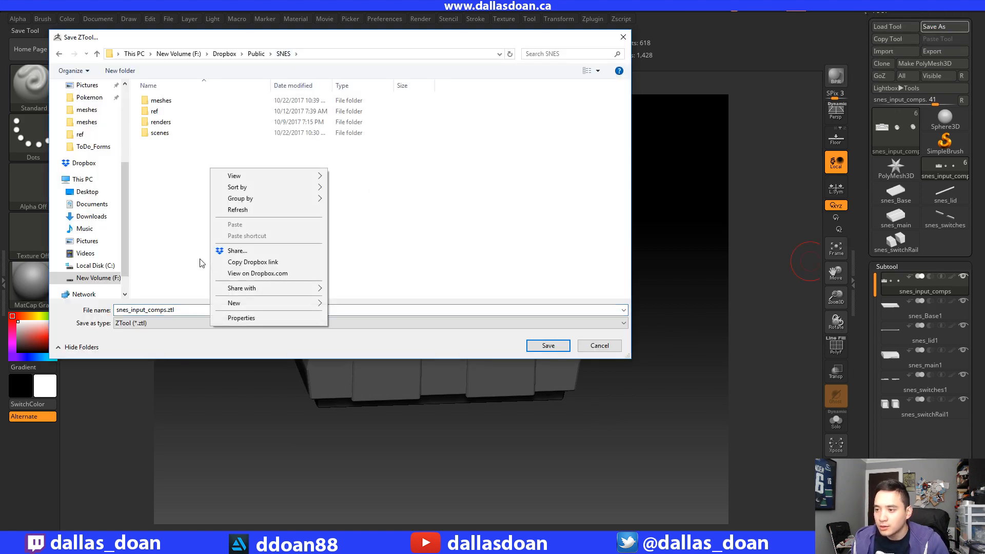
mouse_move(266, 303)
click(354, 304)
text(z)
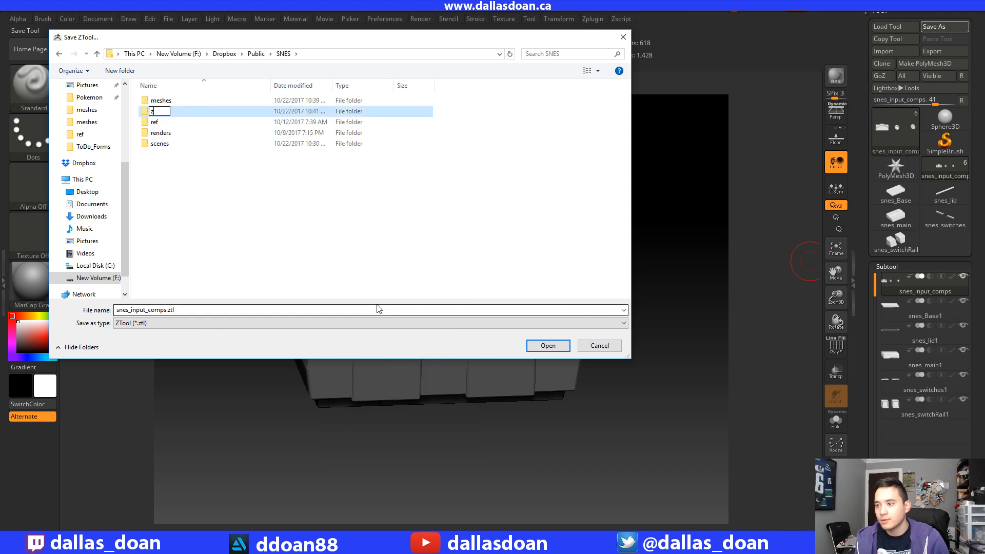
text(brush)
key(Return)
key(Return)
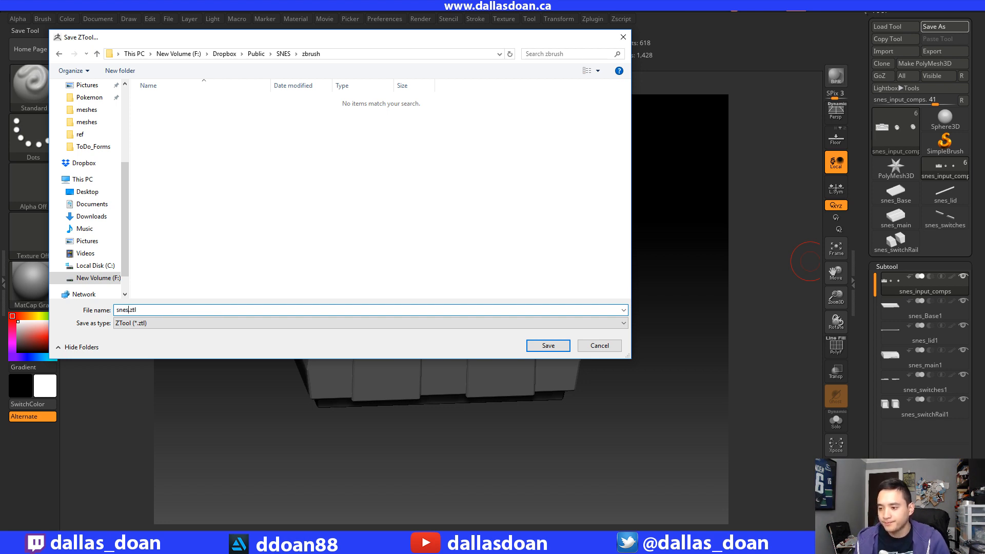
click(548, 345)
Turn on perspective display and inspect the assembled console from the front and above.
drag(632, 292, 810, 155)
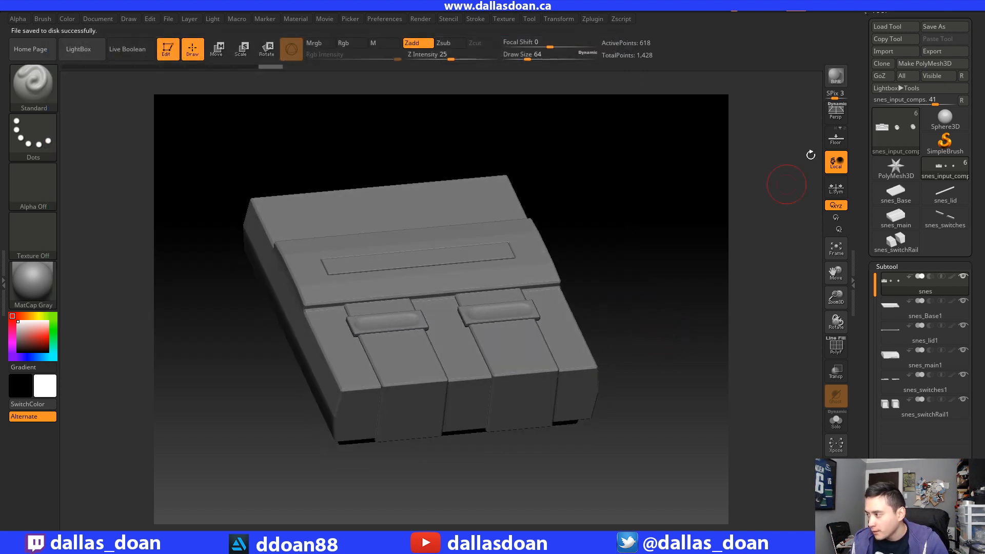
click(844, 118)
drag(660, 308, 662, 282)
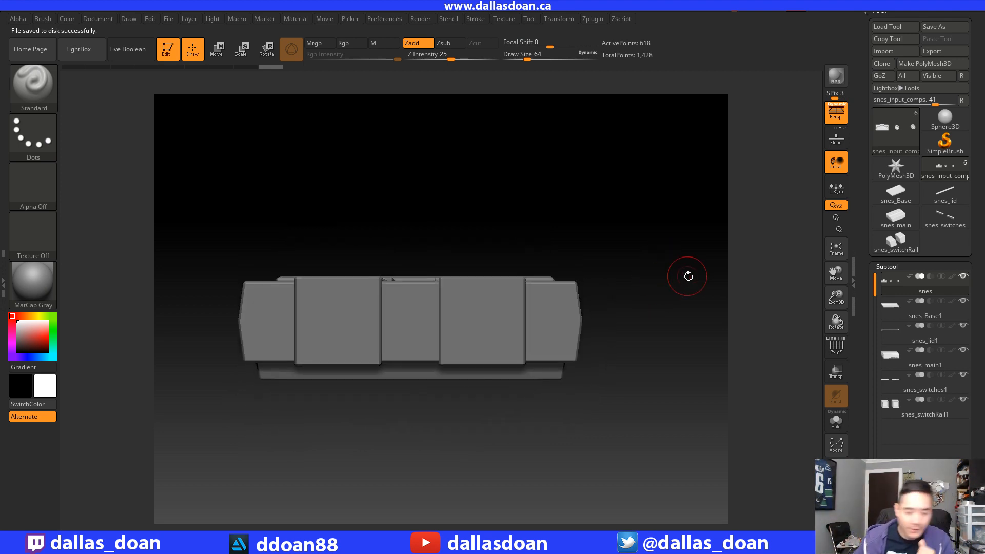
mouse_move(613, 196)
mouse_down()
mouse_move(613, 222)
mouse_move(621, 218)
mouse_move(635, 247)
mouse_move(660, 207)
mouse_move(652, 195)
mouse_move(590, 228)
mouse_move(578, 202)
mouse_move(620, 206)
mouse_up()
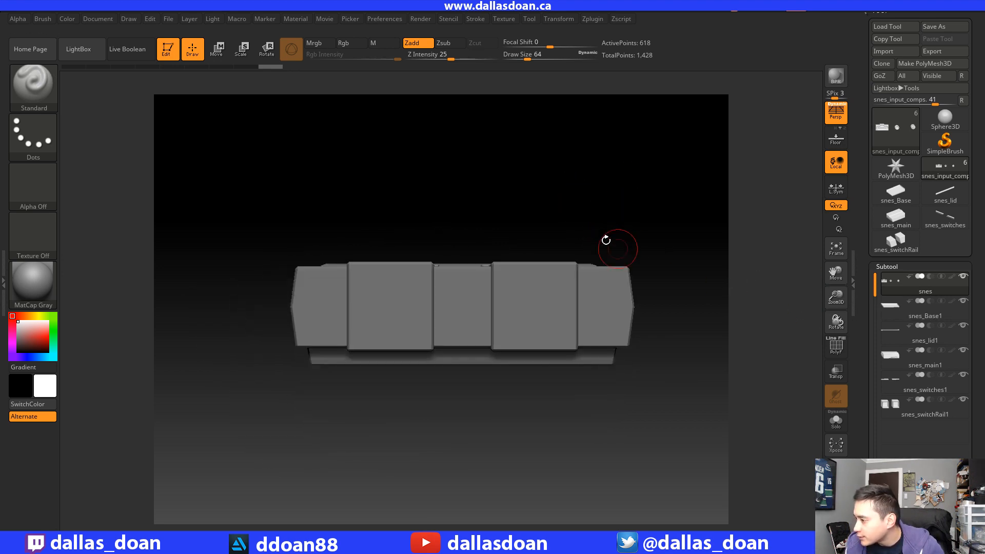
drag(606, 244, 606, 235)
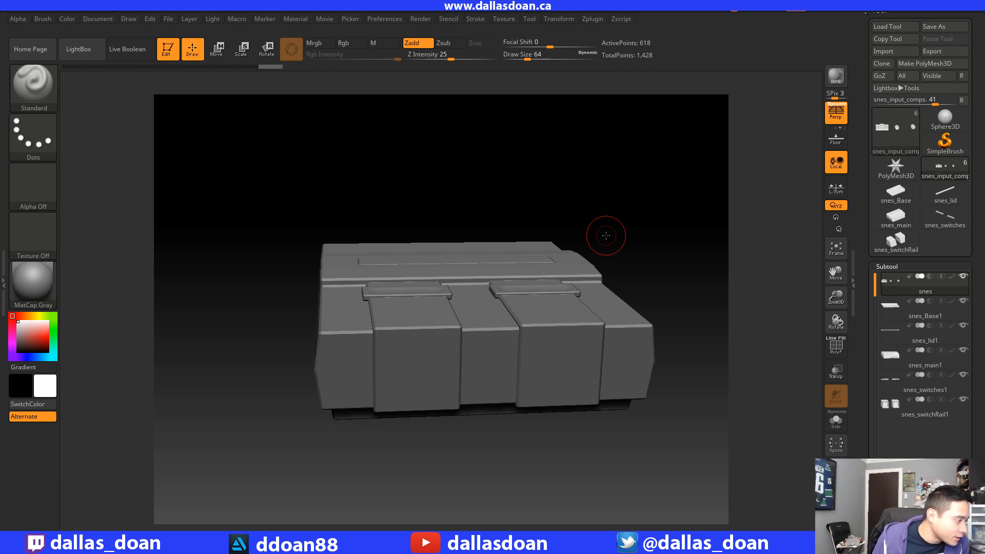
Activate Dynamic Subdiv on the snes input components subtool, choosing Always YES for the auto-activation note, and inspect the smoothing.
drag(627, 226, 588, 181)
key(d)
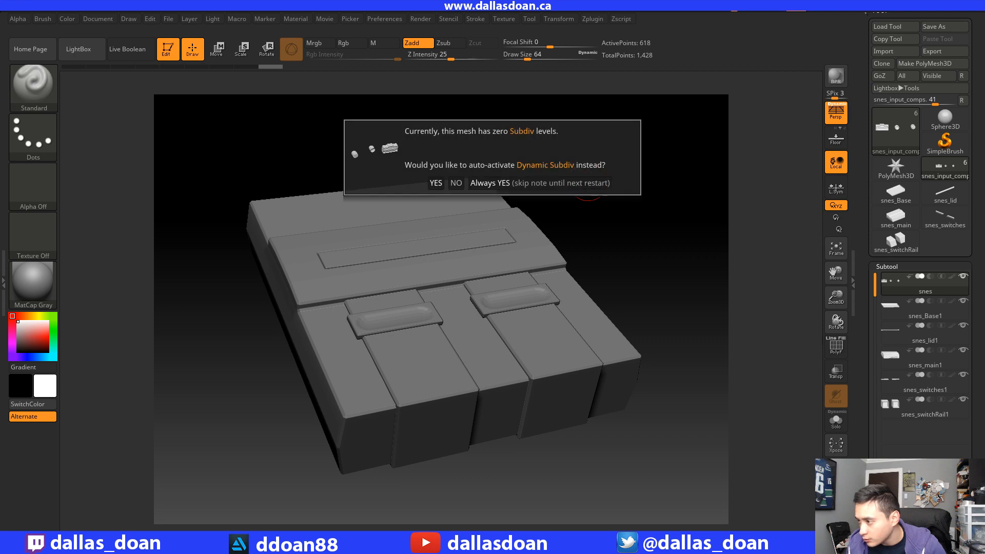
click(499, 183)
drag(578, 202, 613, 192)
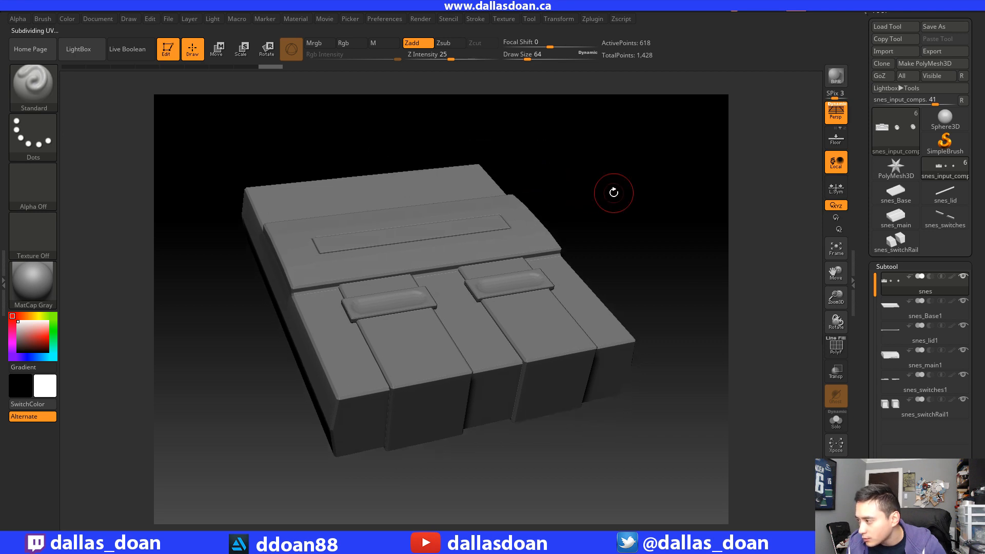
drag(660, 230, 610, 223)
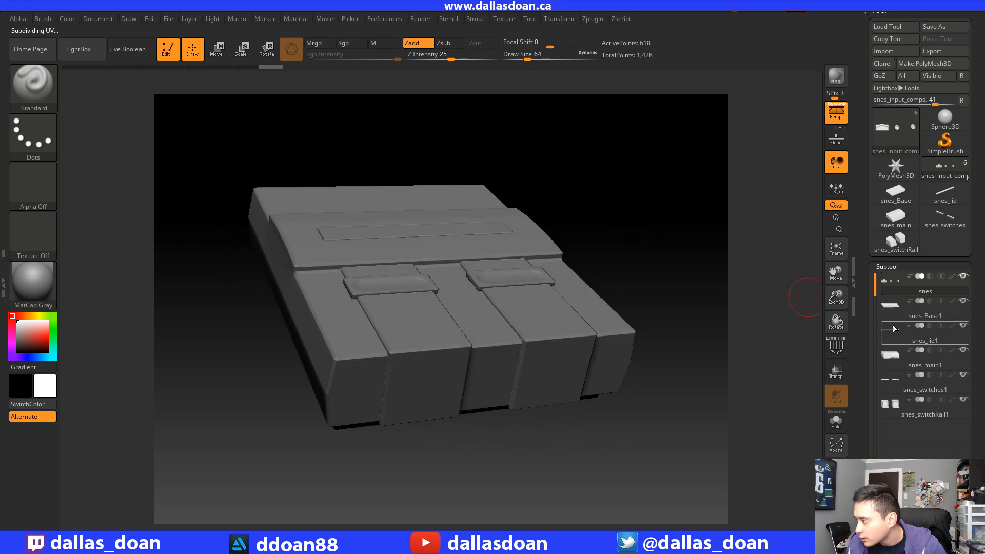
Turn on Dynamic Subdiv for the base, lid, main body, switches and switch rail subtools and inspect the smoothed console.
click(897, 310)
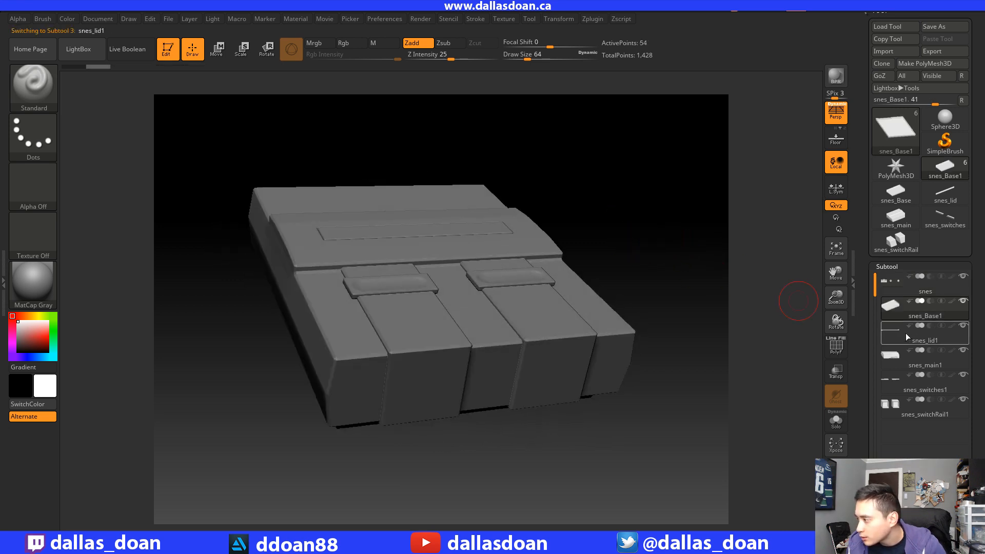
click(893, 356)
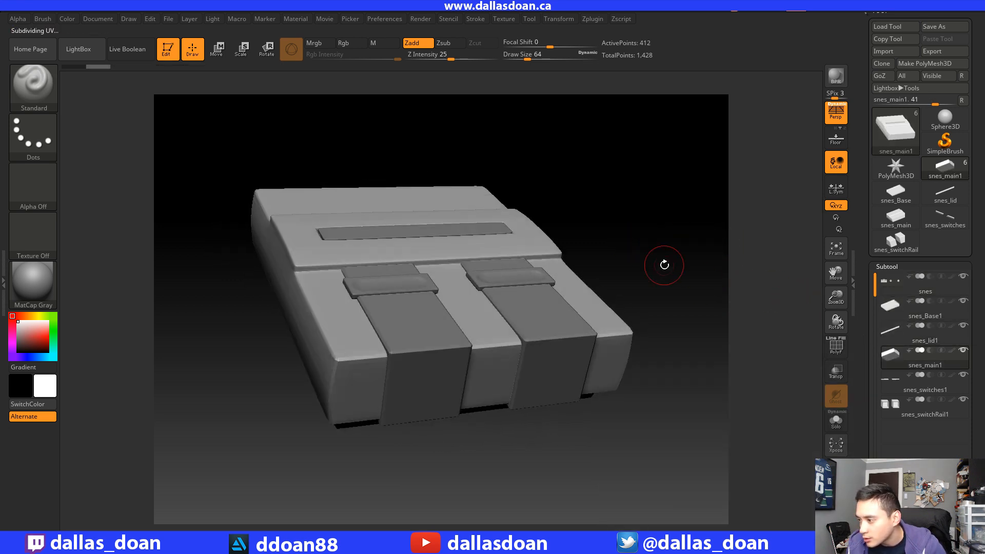
click(893, 381)
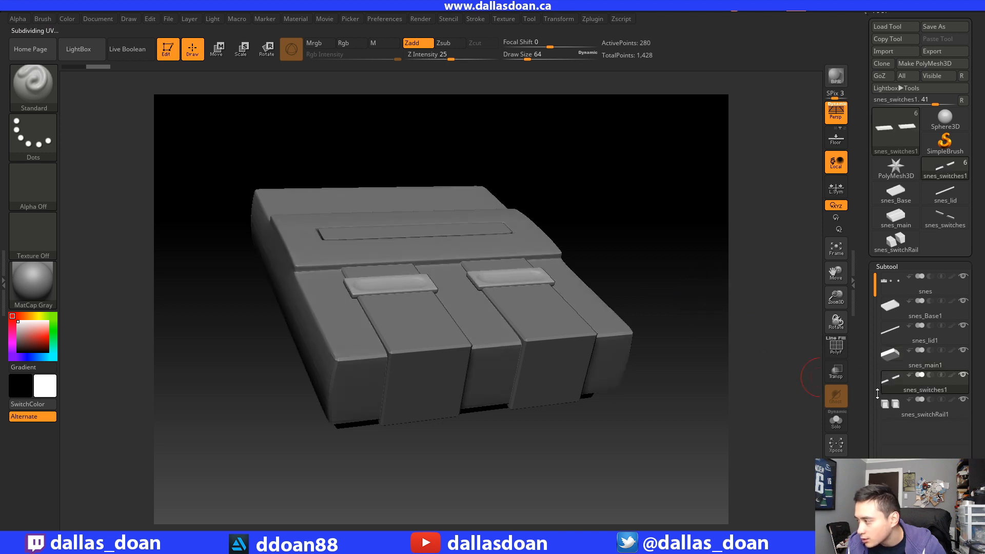
click(888, 410)
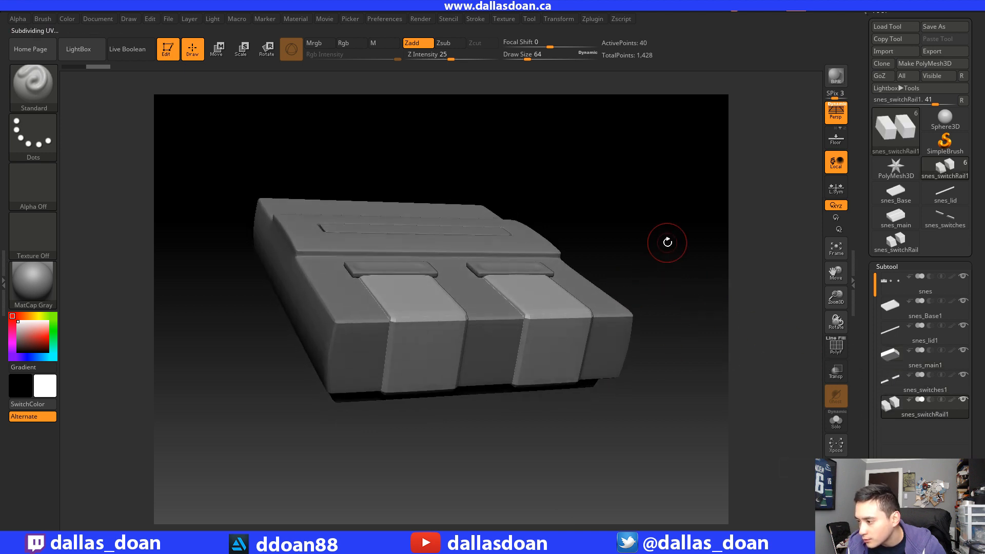
shift+drag(664, 237, 718, 296)
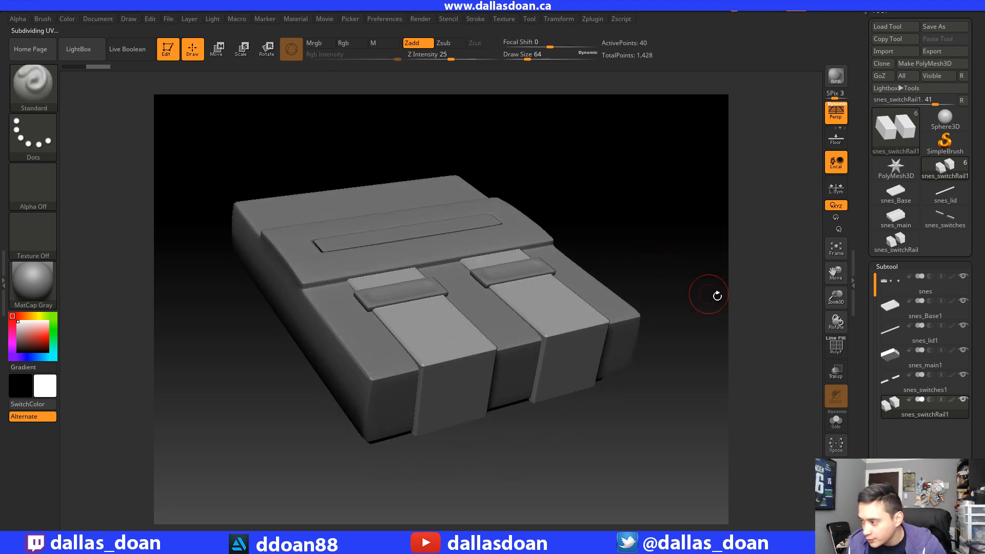
Turn Dynamic Subdiv back off on all the console subtools, from the switch rails up to the input components.
click(895, 383)
key(shift+d)
click(895, 358)
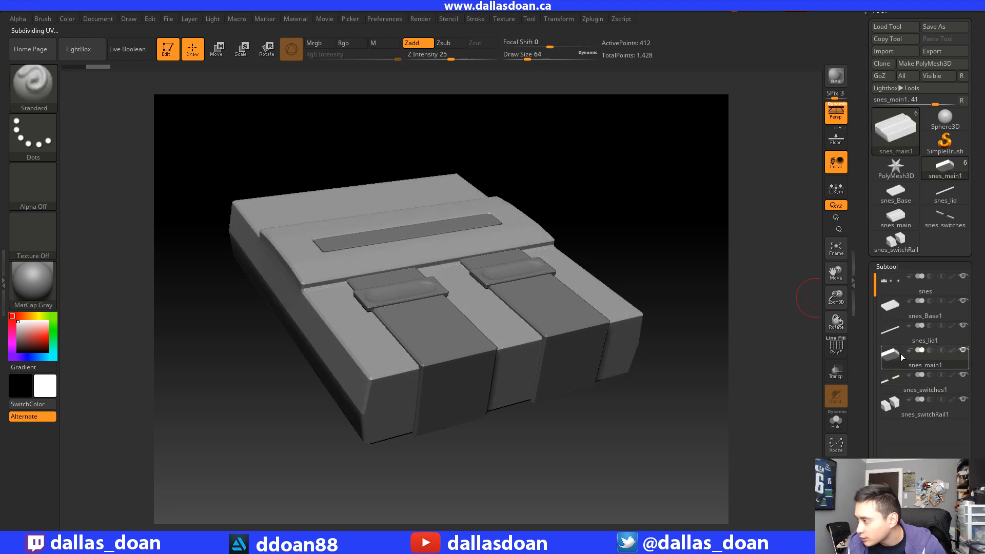
click(900, 333)
click(898, 309)
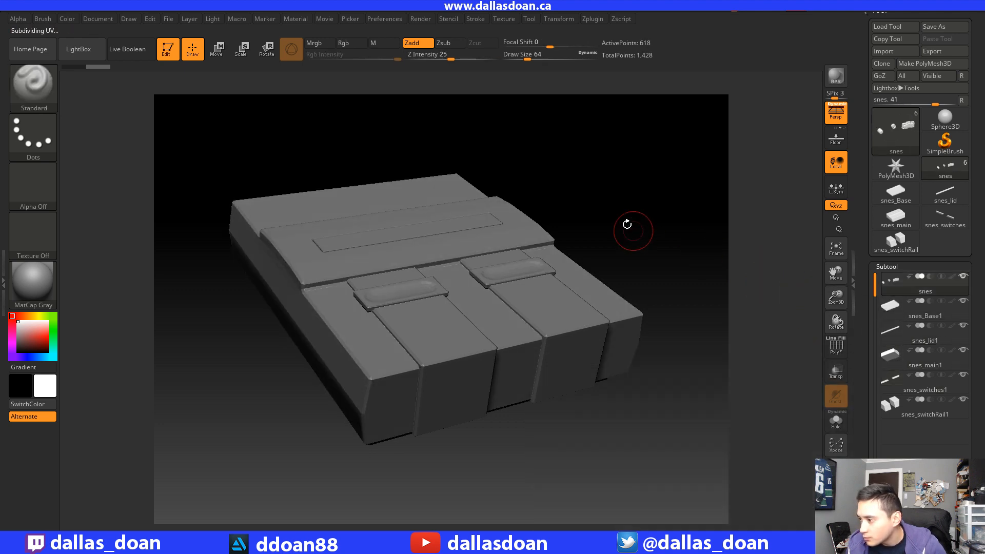
drag(633, 227, 630, 196)
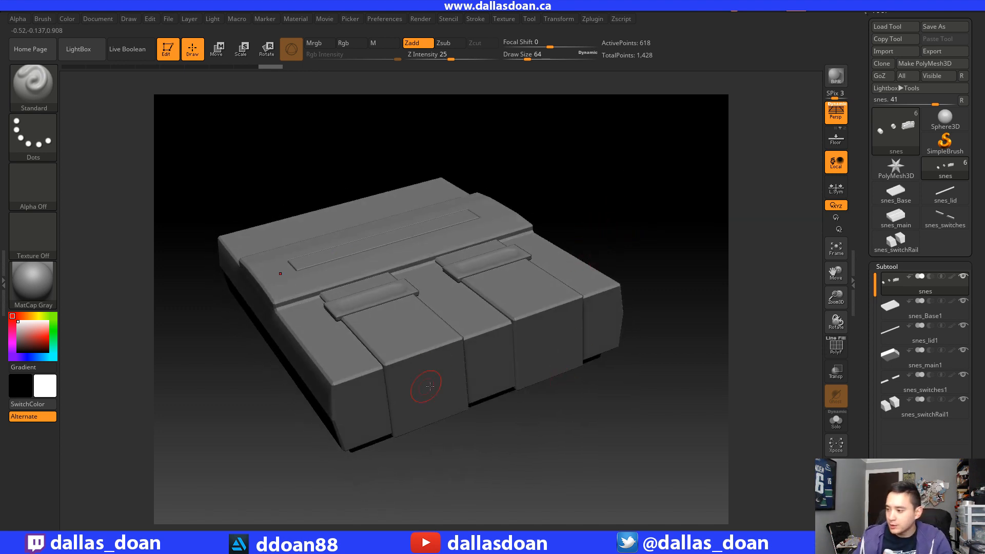
drag(597, 484, 650, 471)
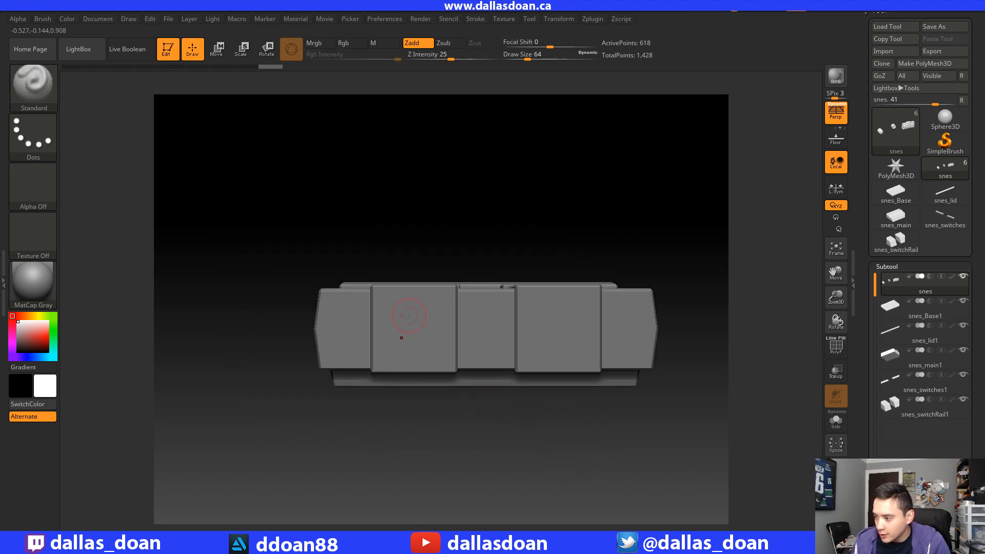
drag(0, 77, 0, 79)
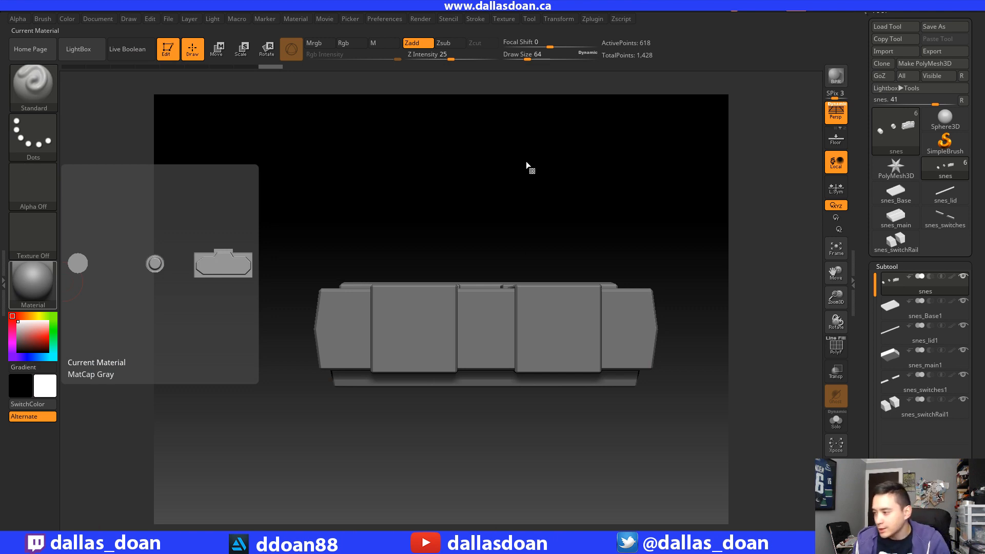
drag(523, 176, 565, 150)
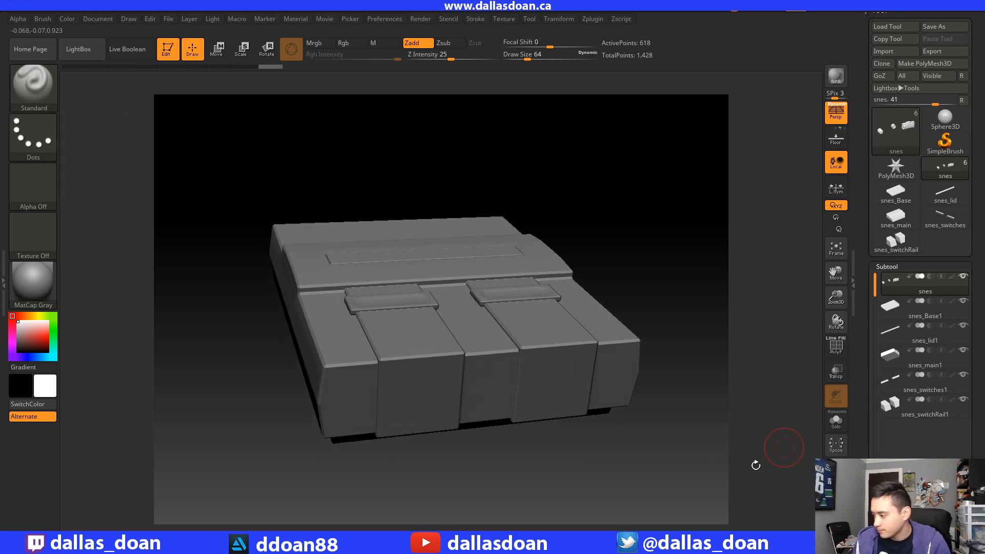
key(super)
key(super)
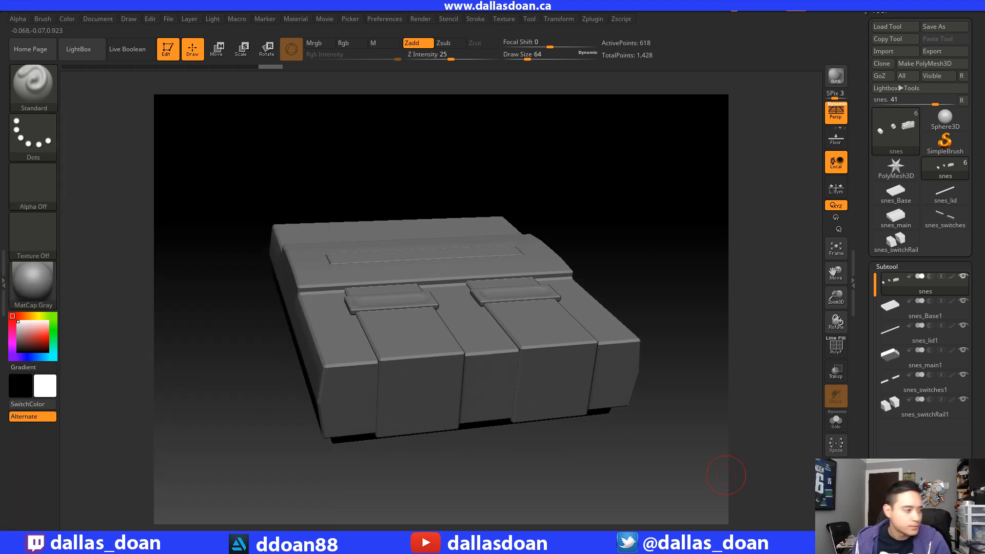